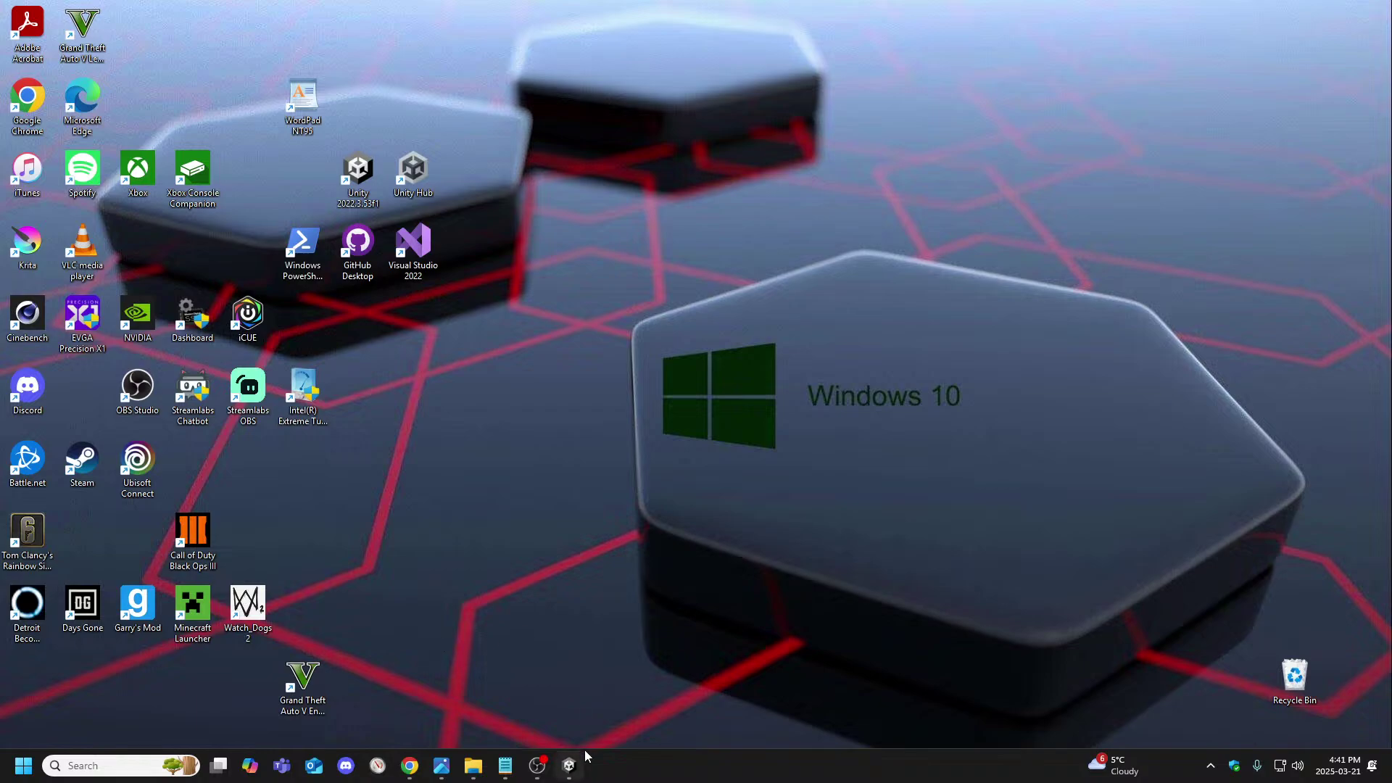
Switch to the Unity editor and rename the Volumes object in the scene hierarchy as Volume
mouse_move(572, 762)
click(580, 689)
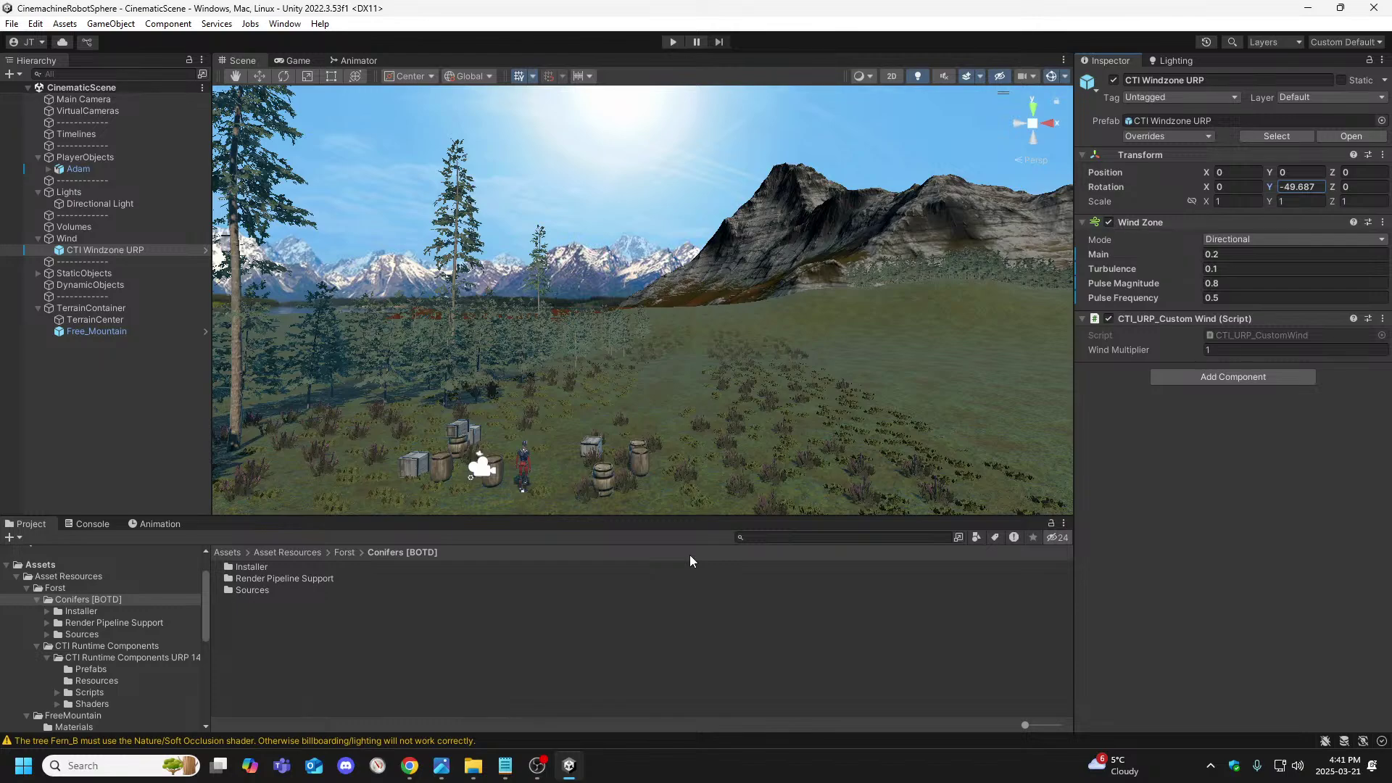
key(alt+Tab)
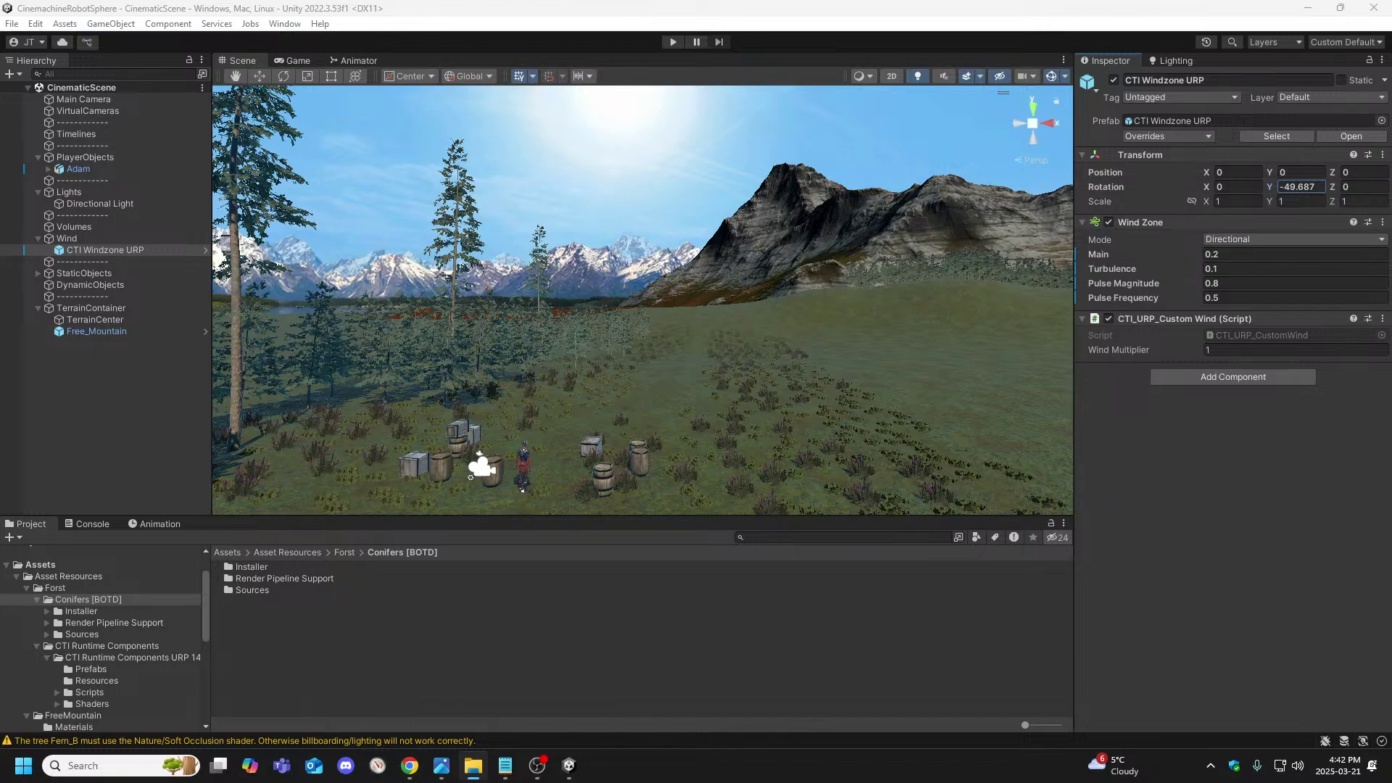
click(76, 229)
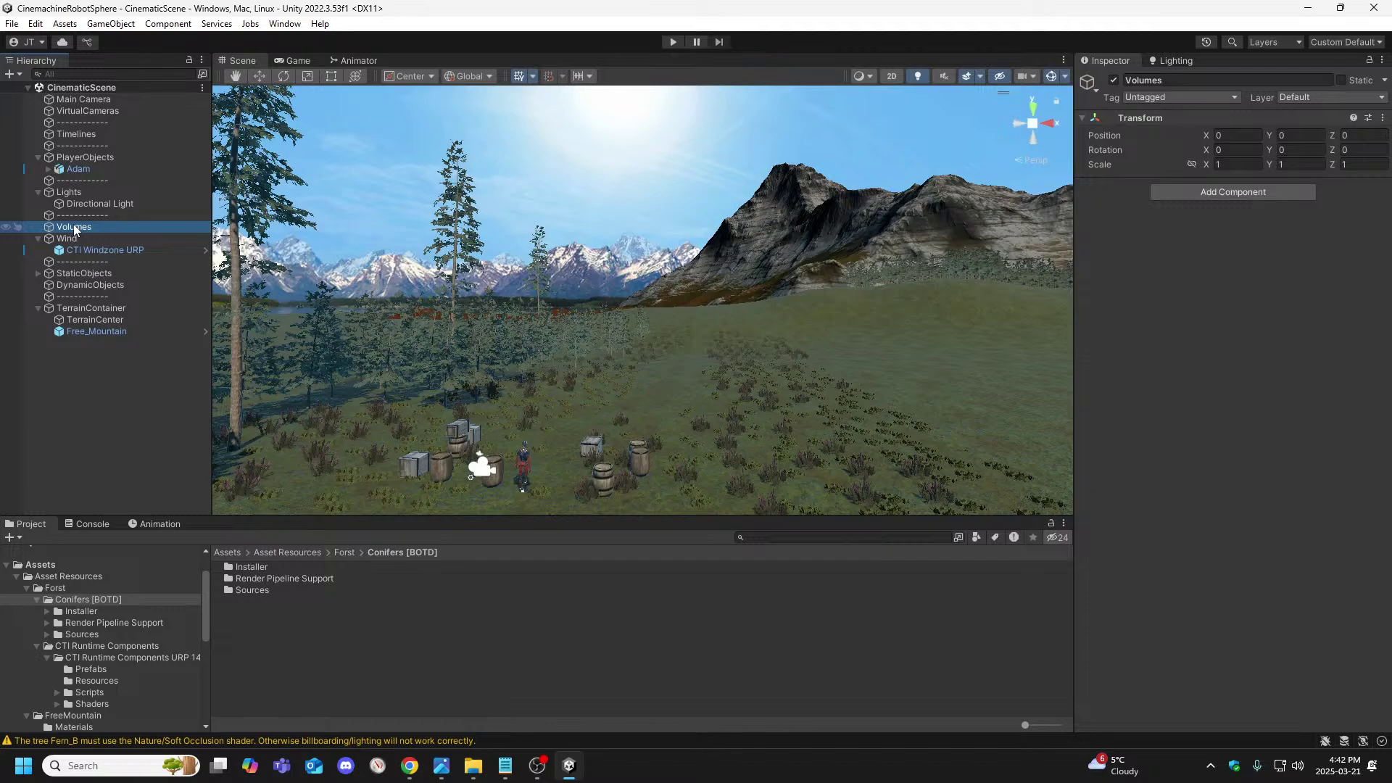
right_click(75, 229)
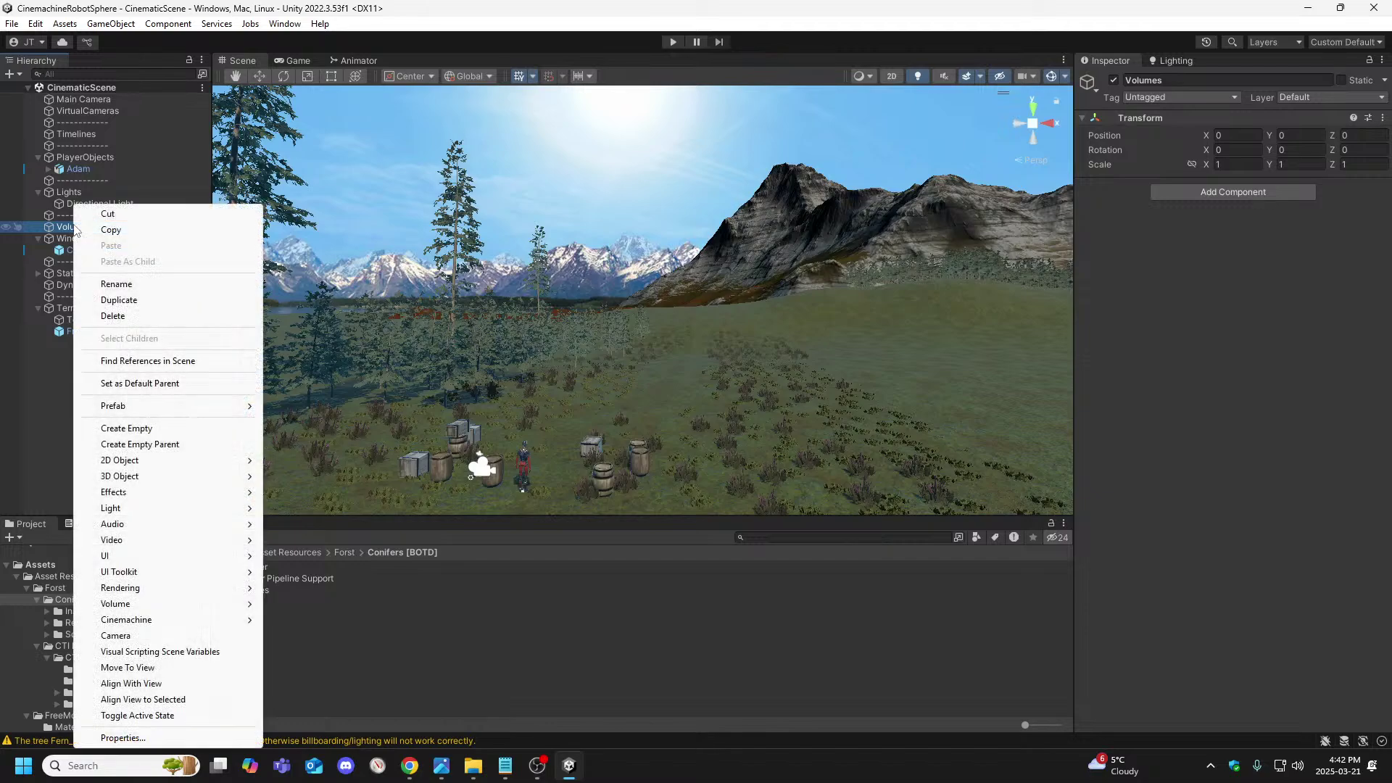
click(125, 288)
text(Volume)
key(Return)
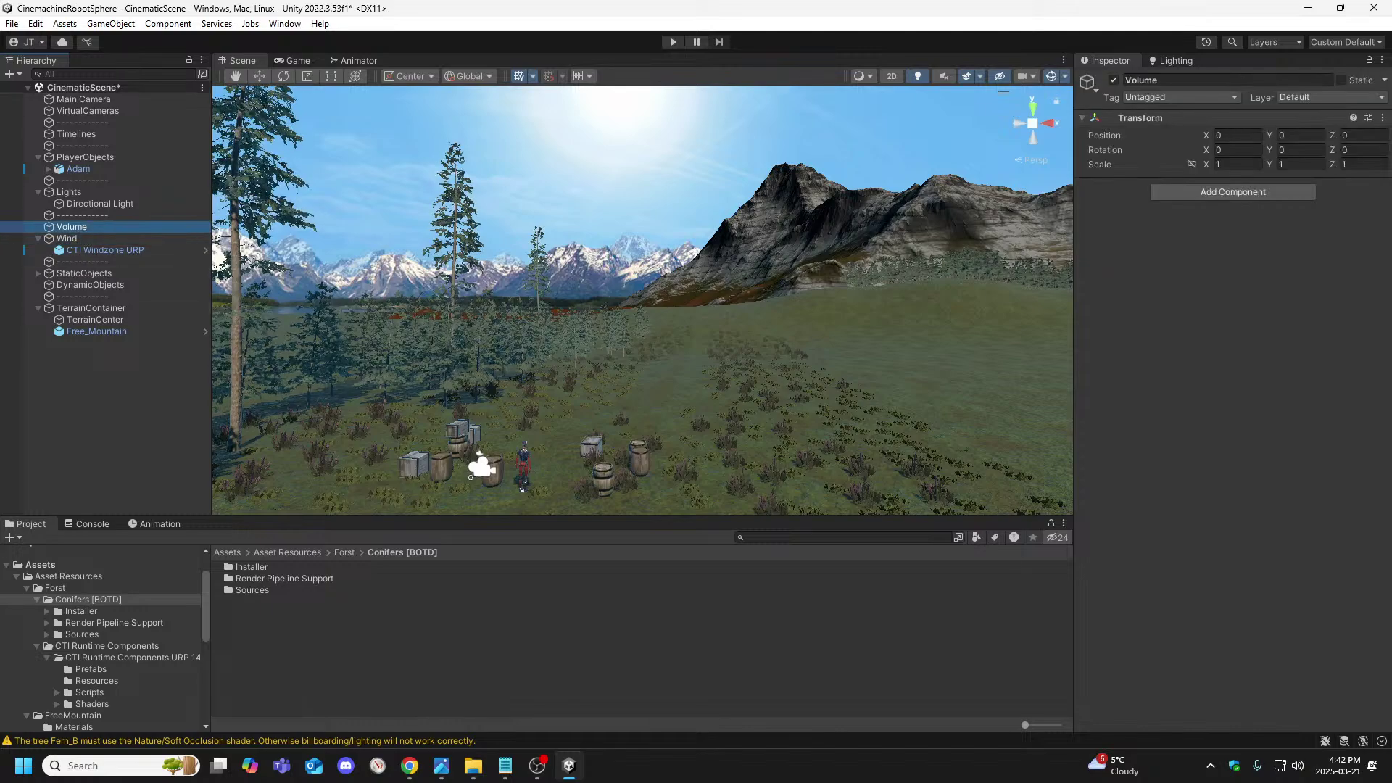
Set the Main Camera's near clipping plane to 0.1 in its projection settings
click(103, 102)
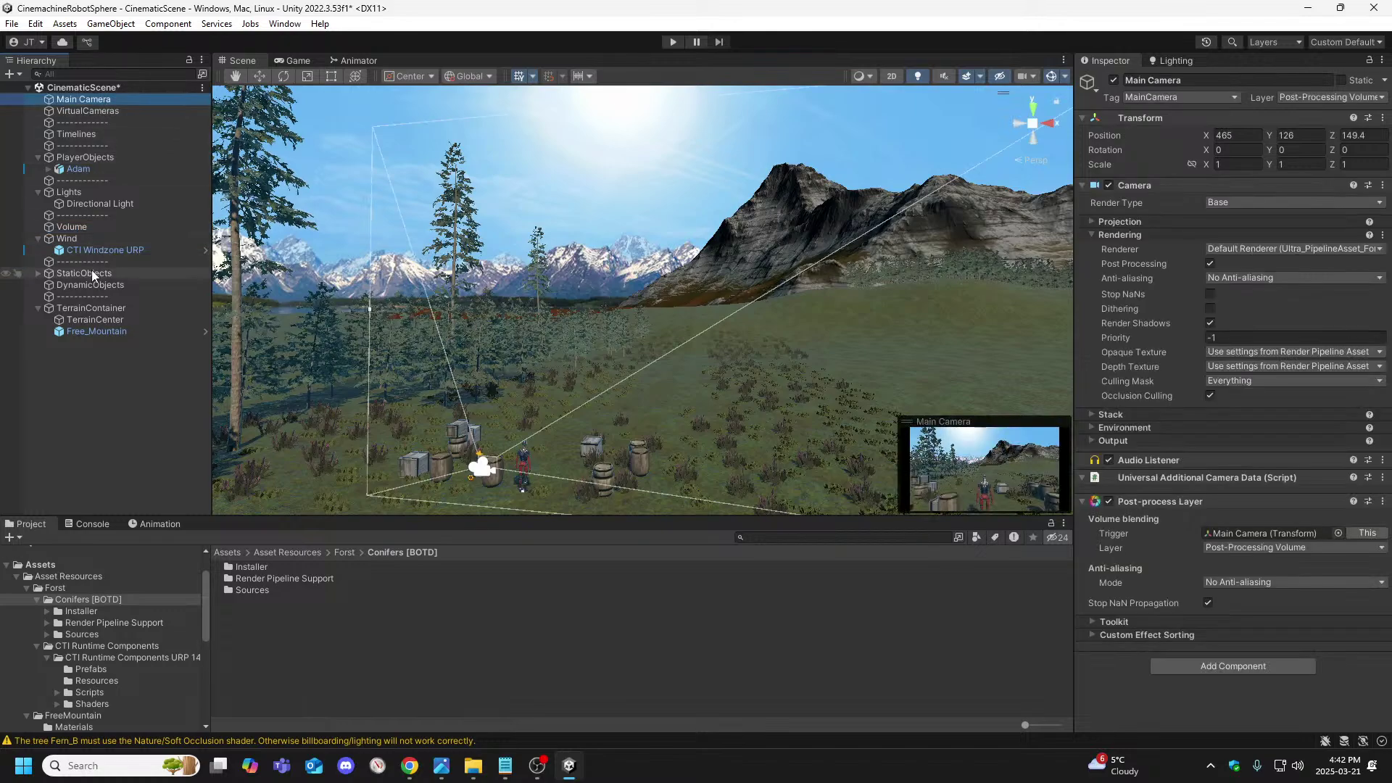
click(1089, 235)
click(1090, 224)
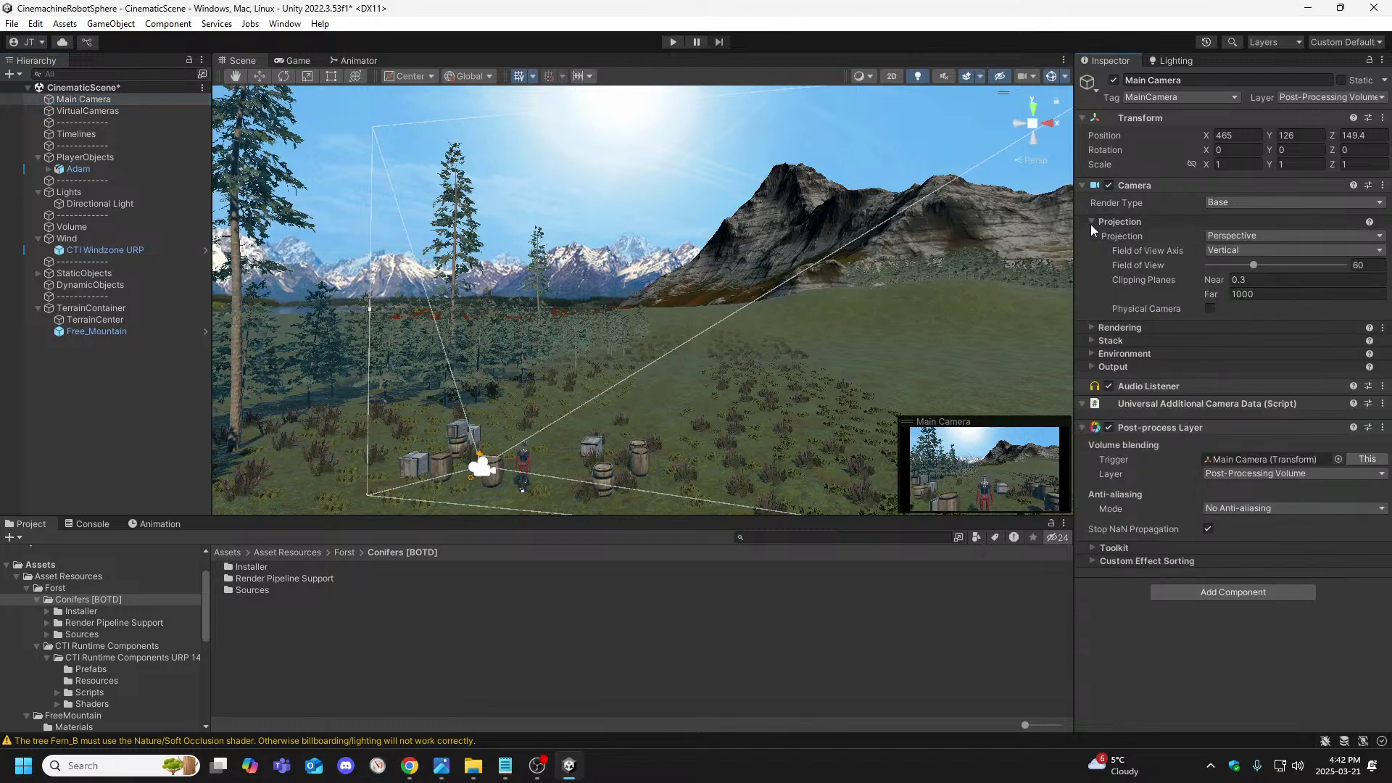
click(1268, 281)
text(.1)
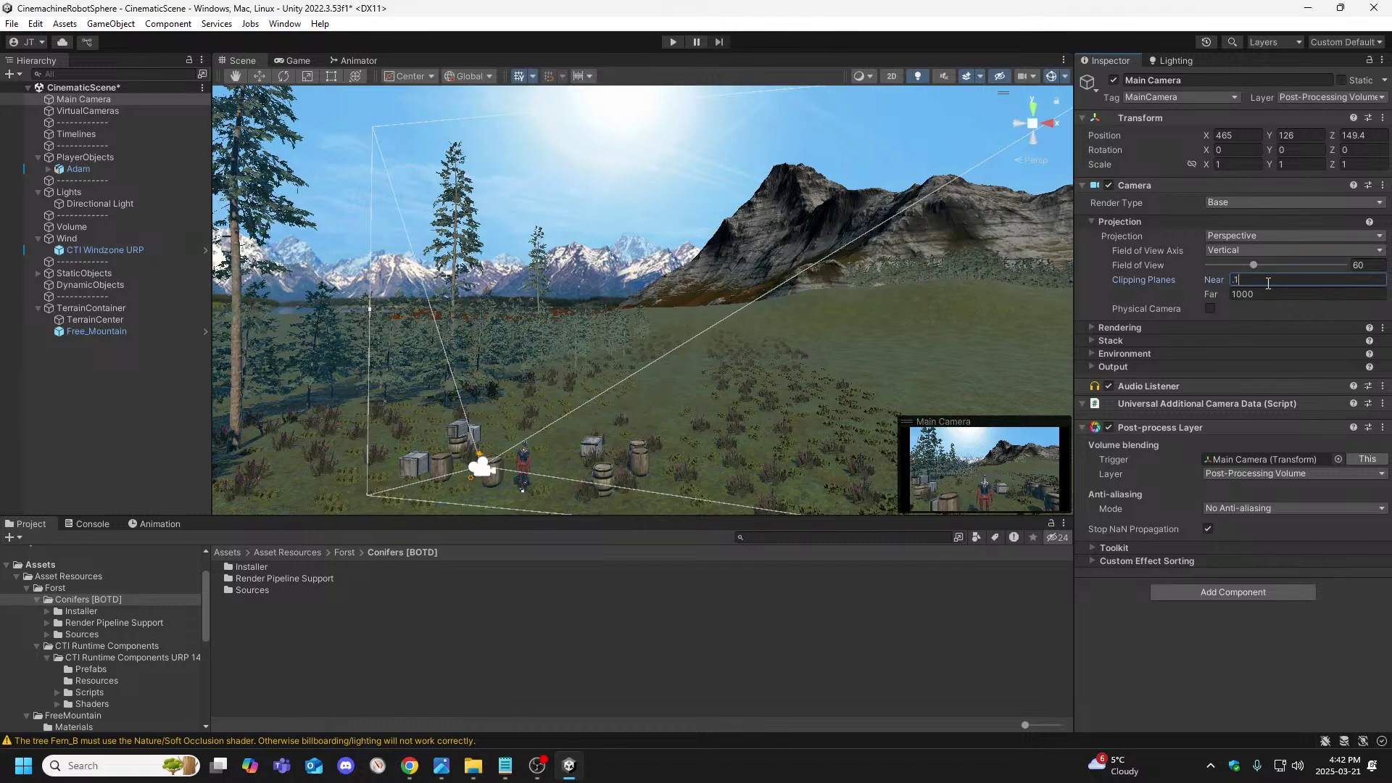
Try a far clipping plane of 8000 on the Main Camera and run the scene briefly in play mode
click(1263, 294)
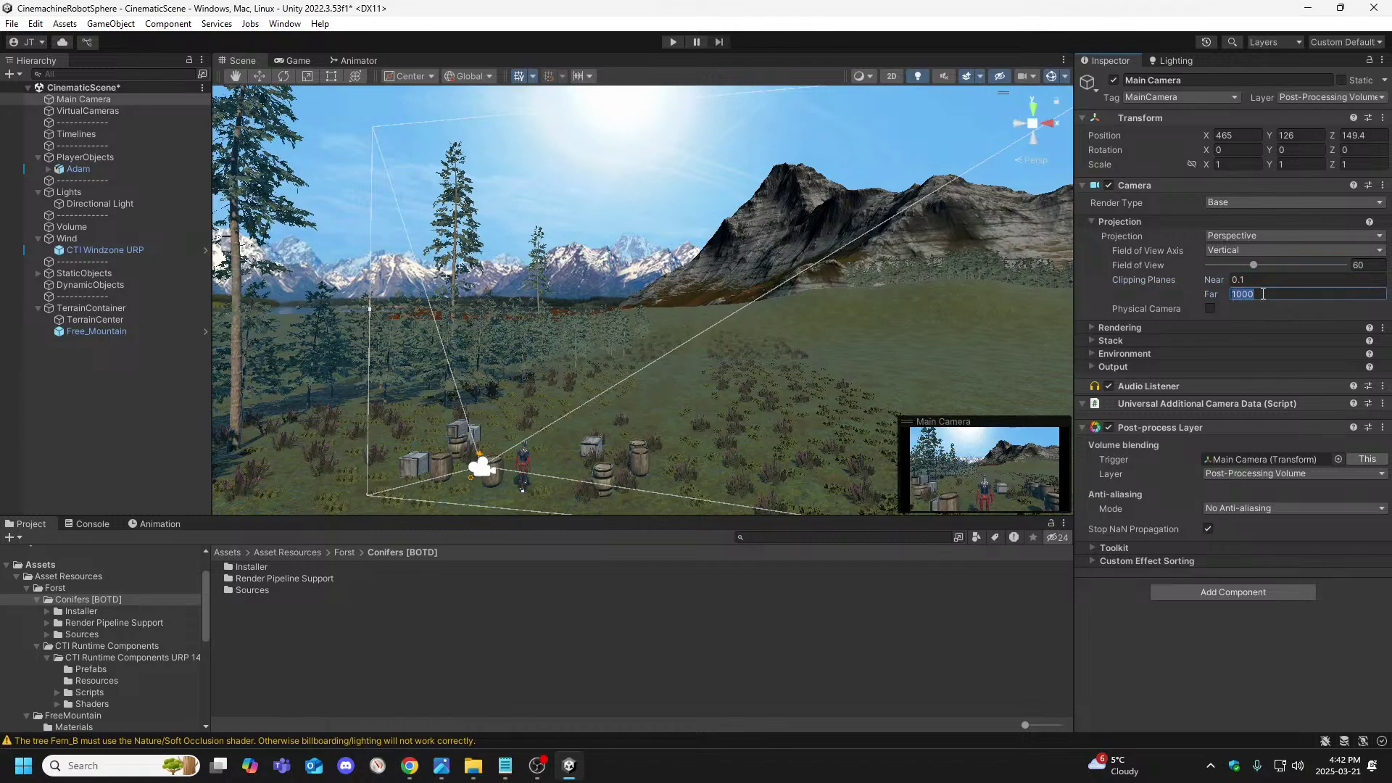
text(8000)
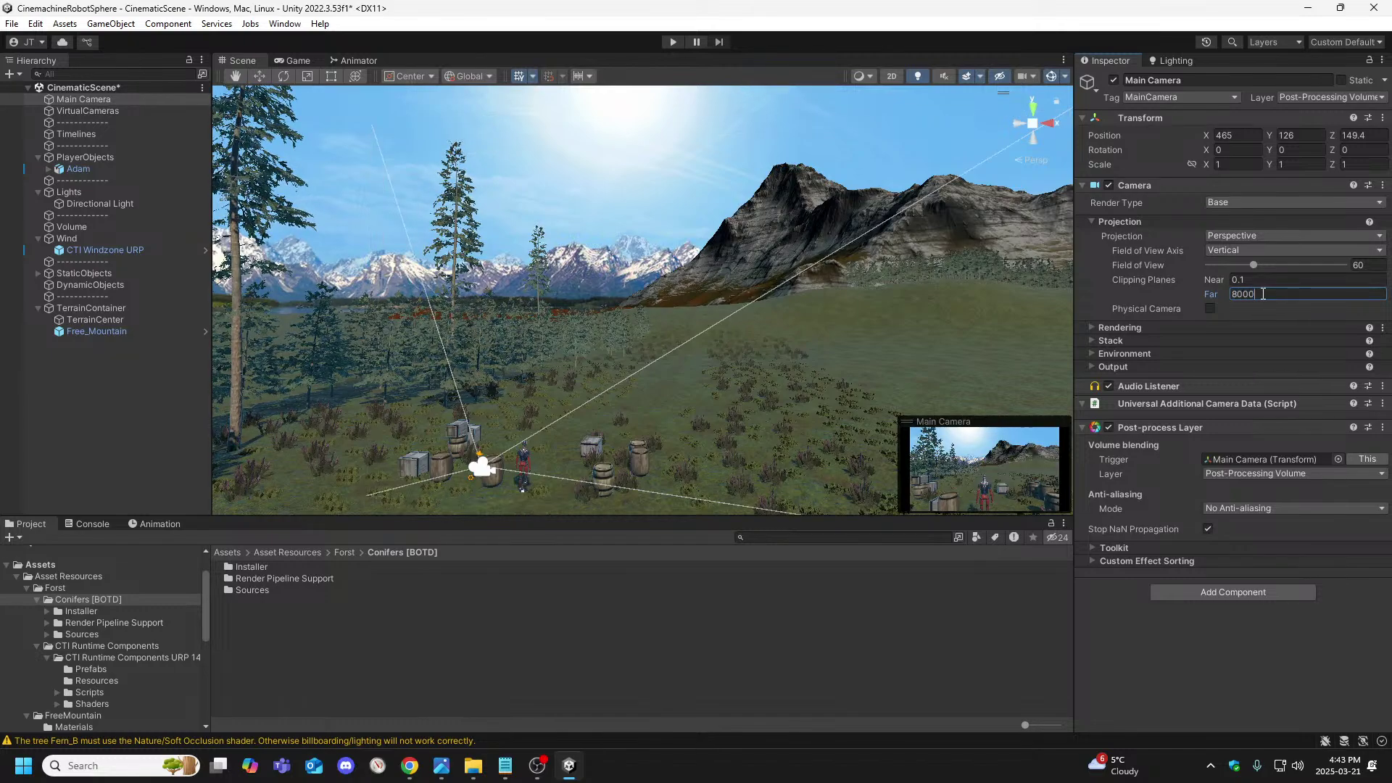
click(673, 41)
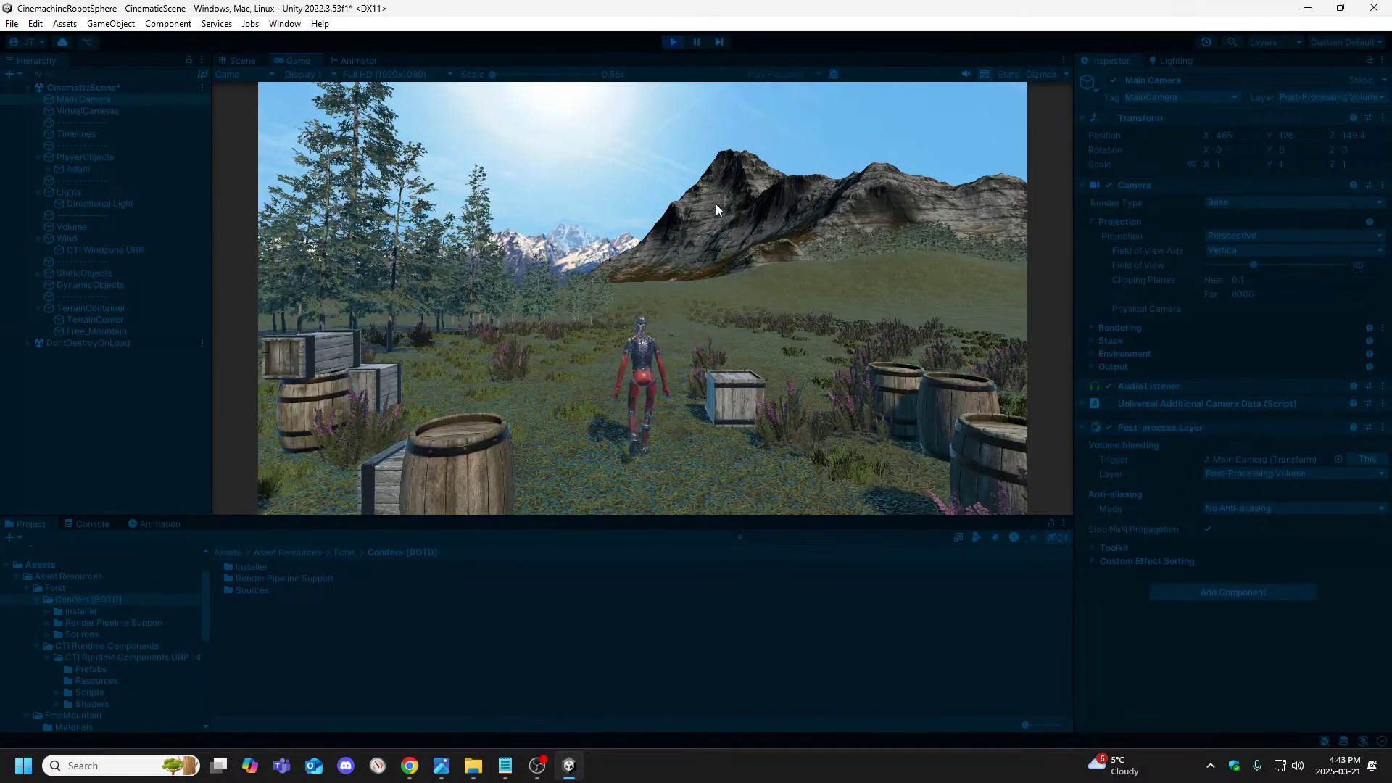
click(672, 41)
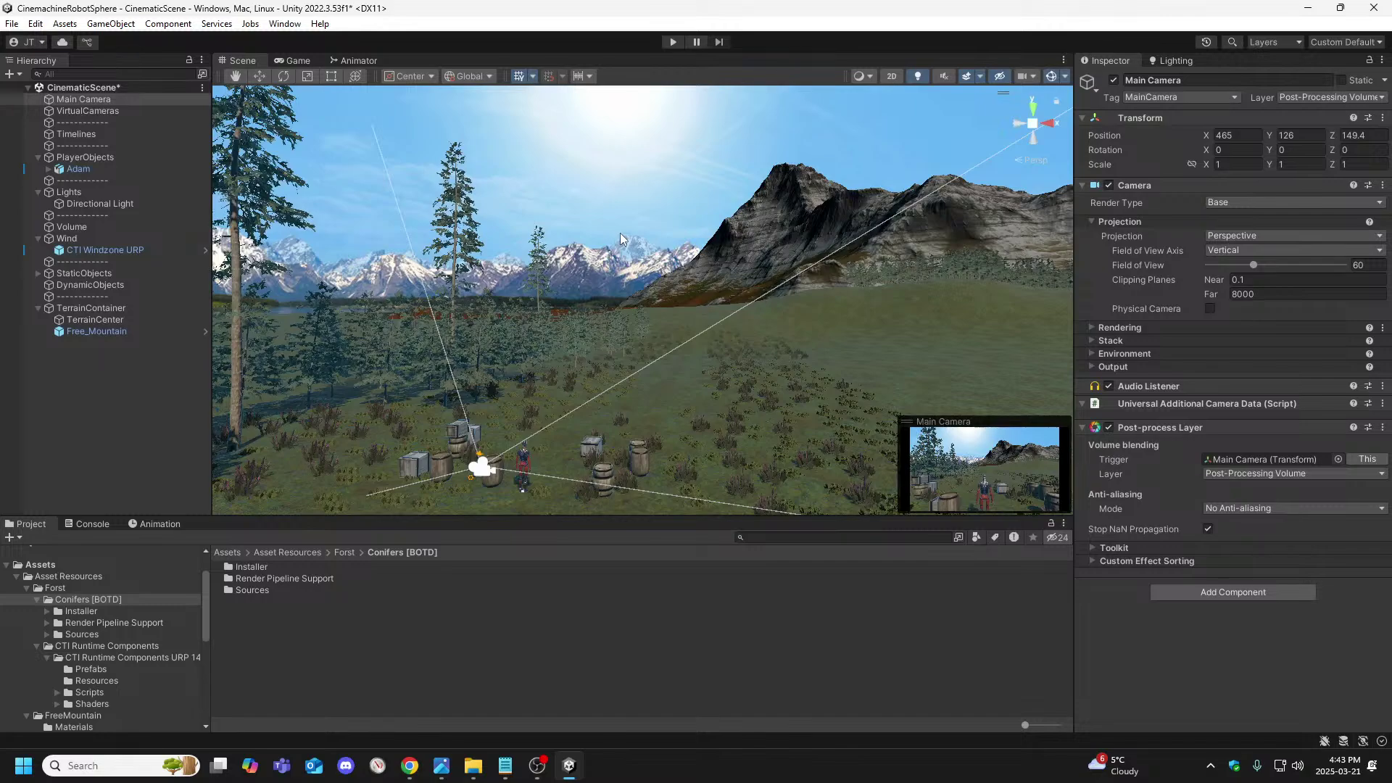
Set the Main Camera's far clipping plane to 1000 and run the scene briefly in play mode
click(1280, 293)
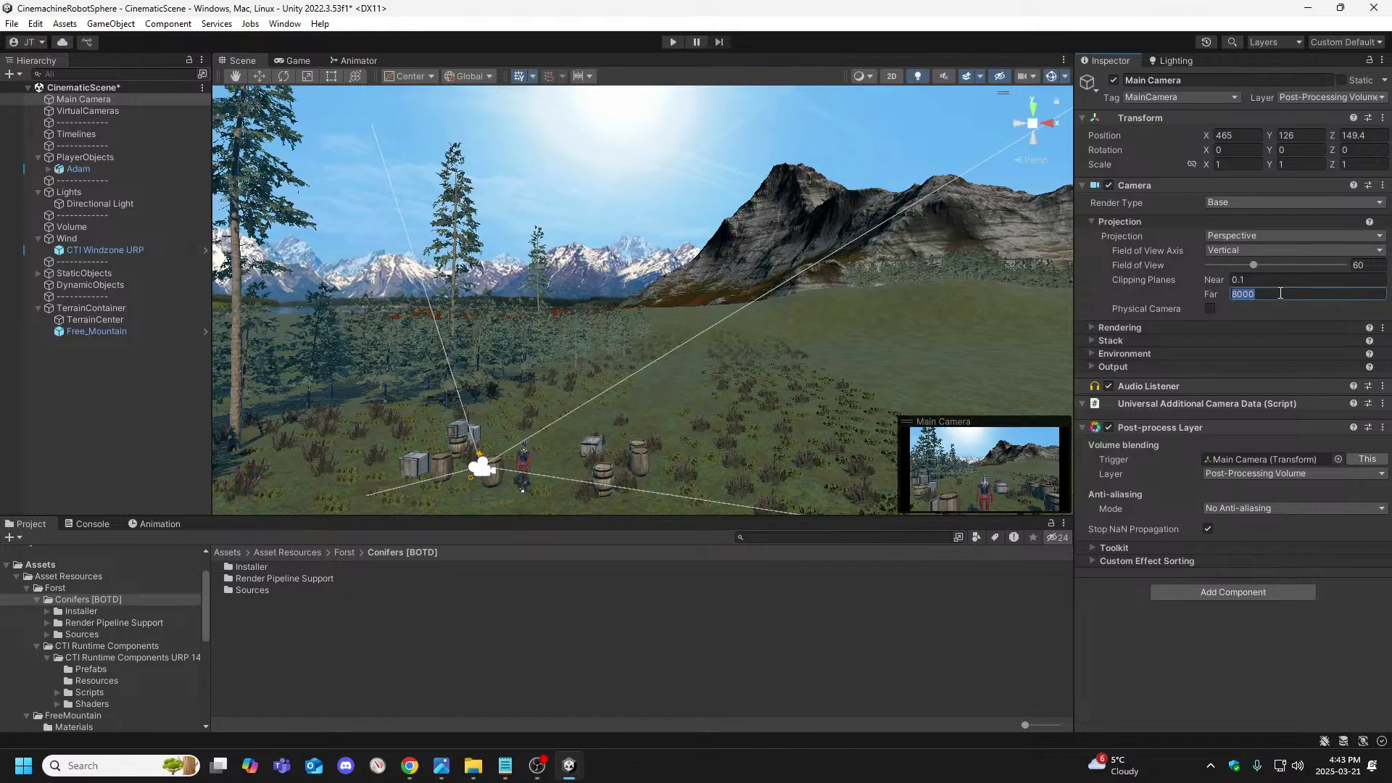
text(1000)
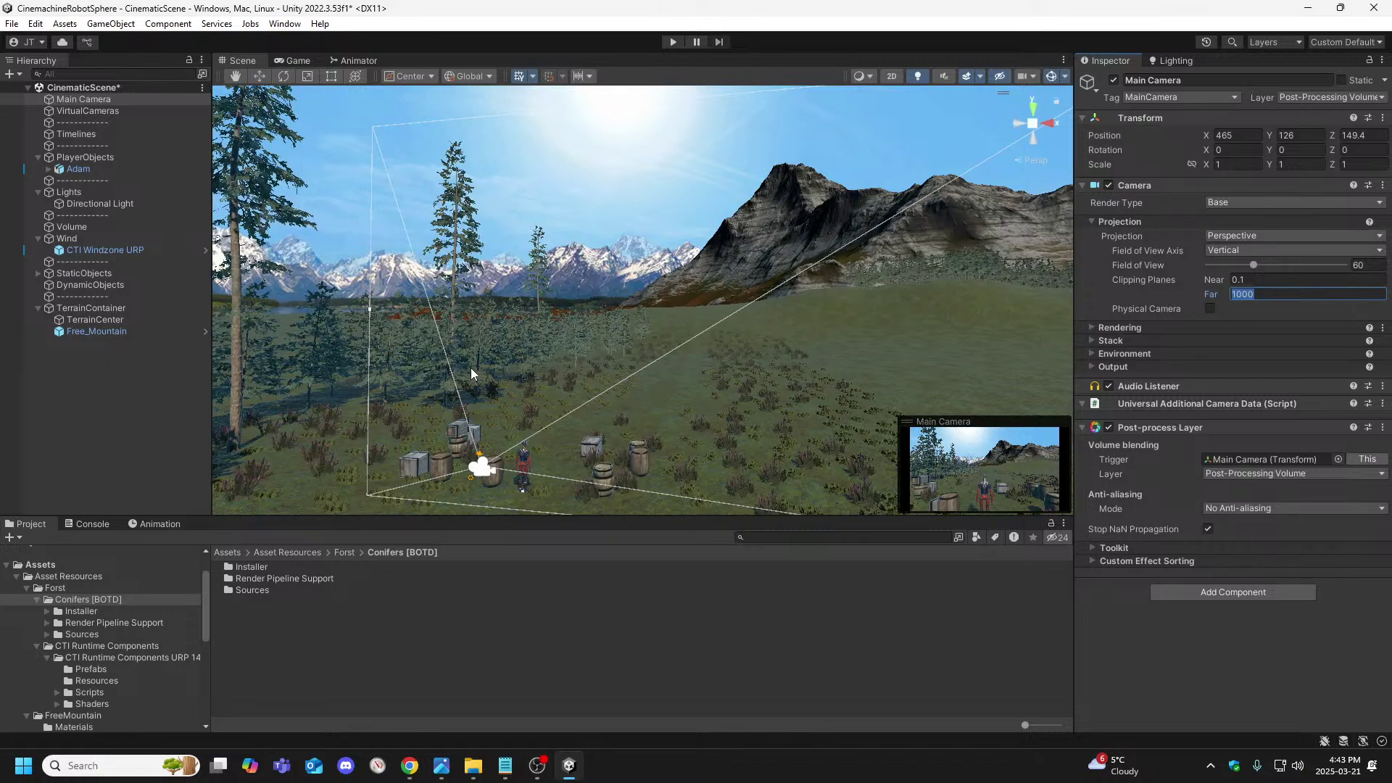
key(s)
right_drag(704, 333, 501, 364)
right_drag(501, 365, 890, 391)
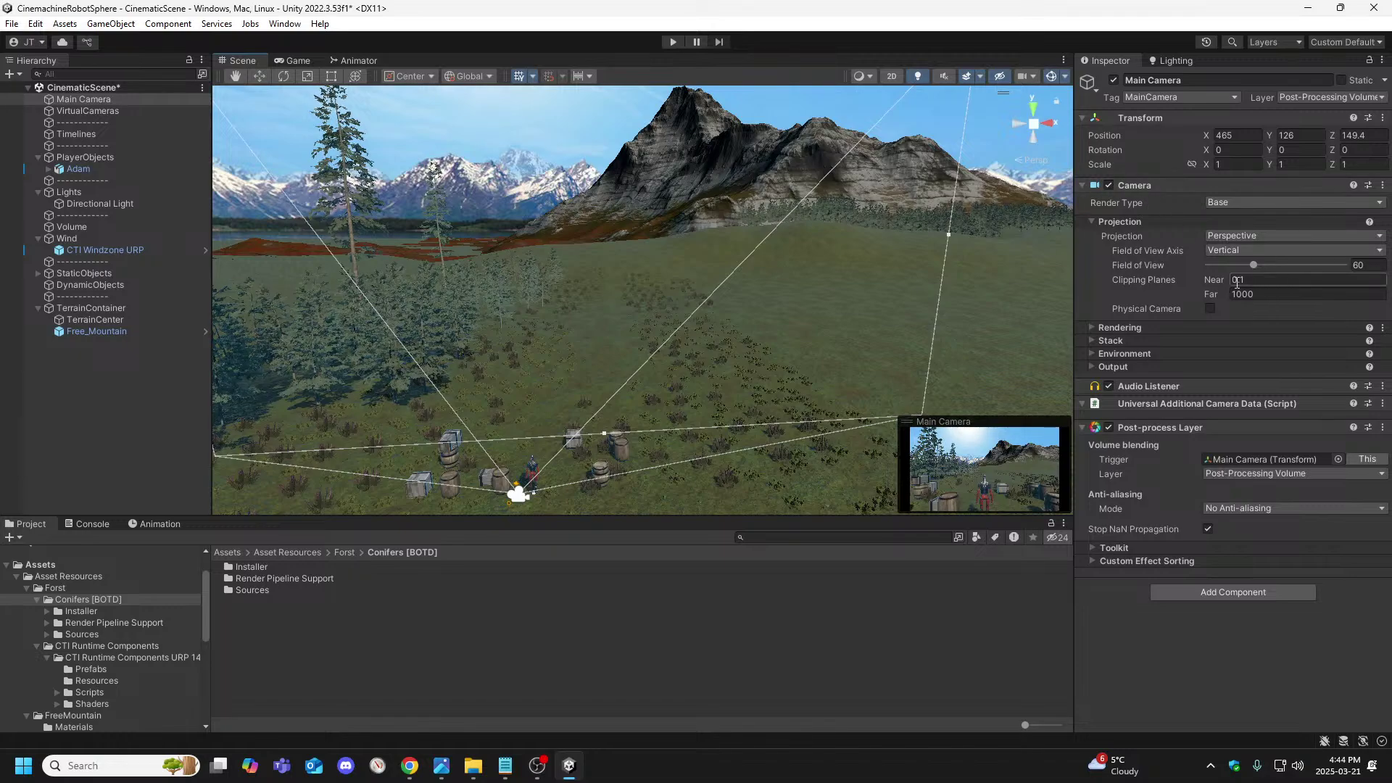
click(671, 42)
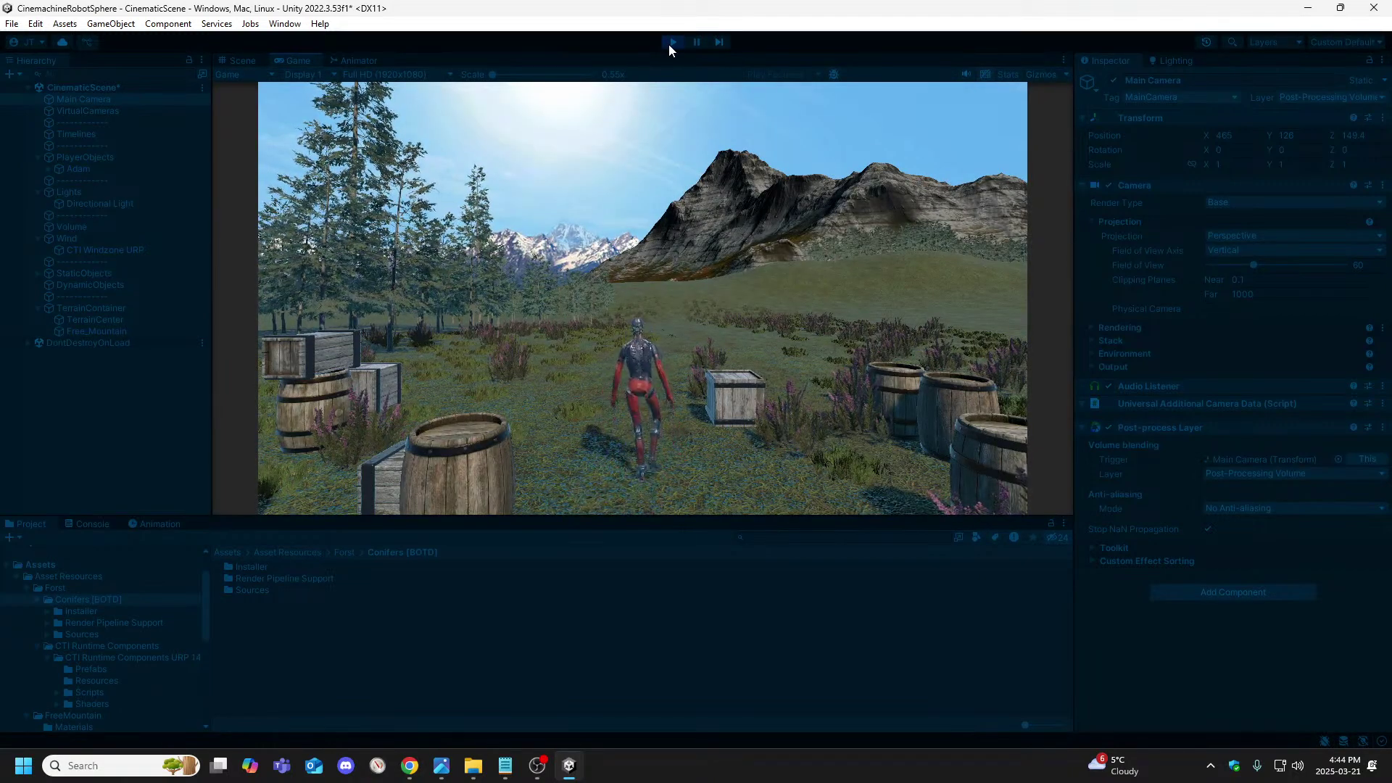
click(668, 43)
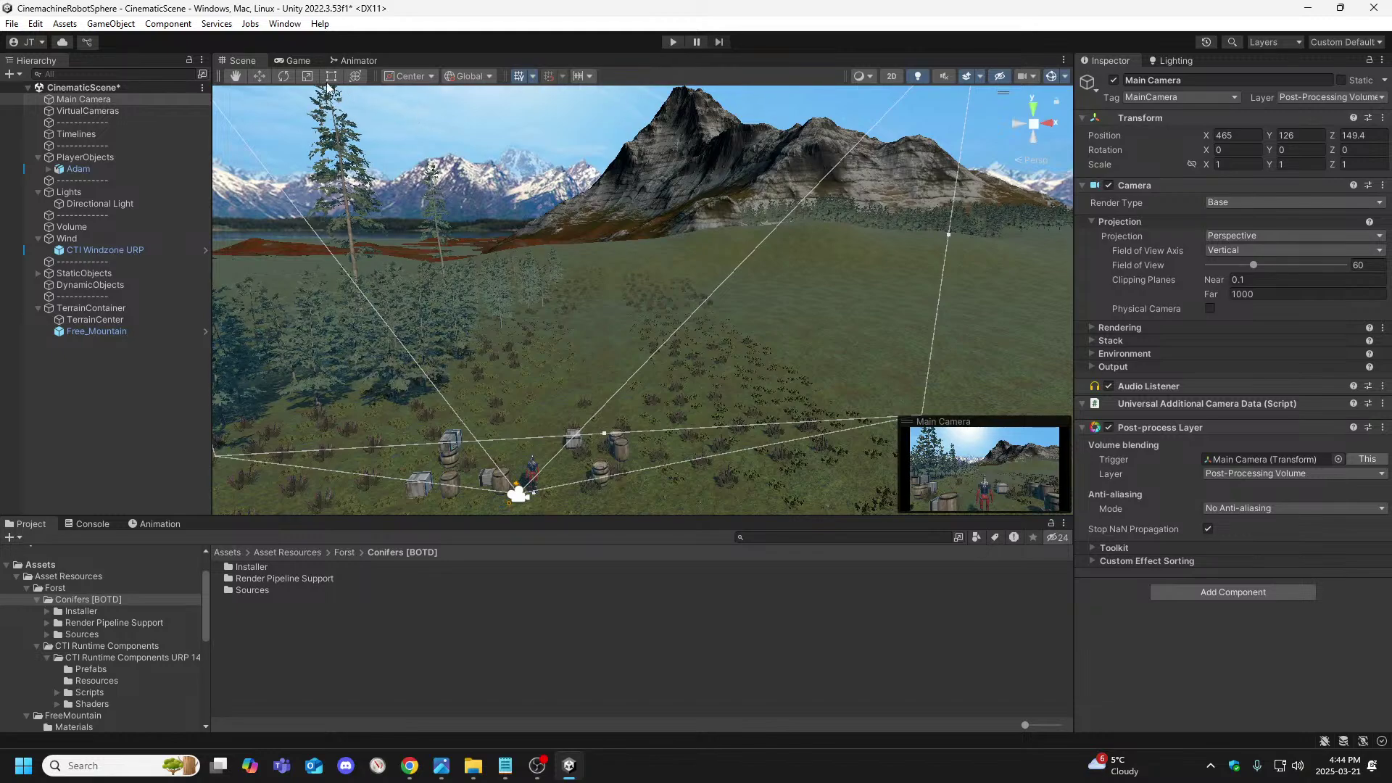
Check the Game view's resolution options and the Main Camera's rendering settings
click(294, 60)
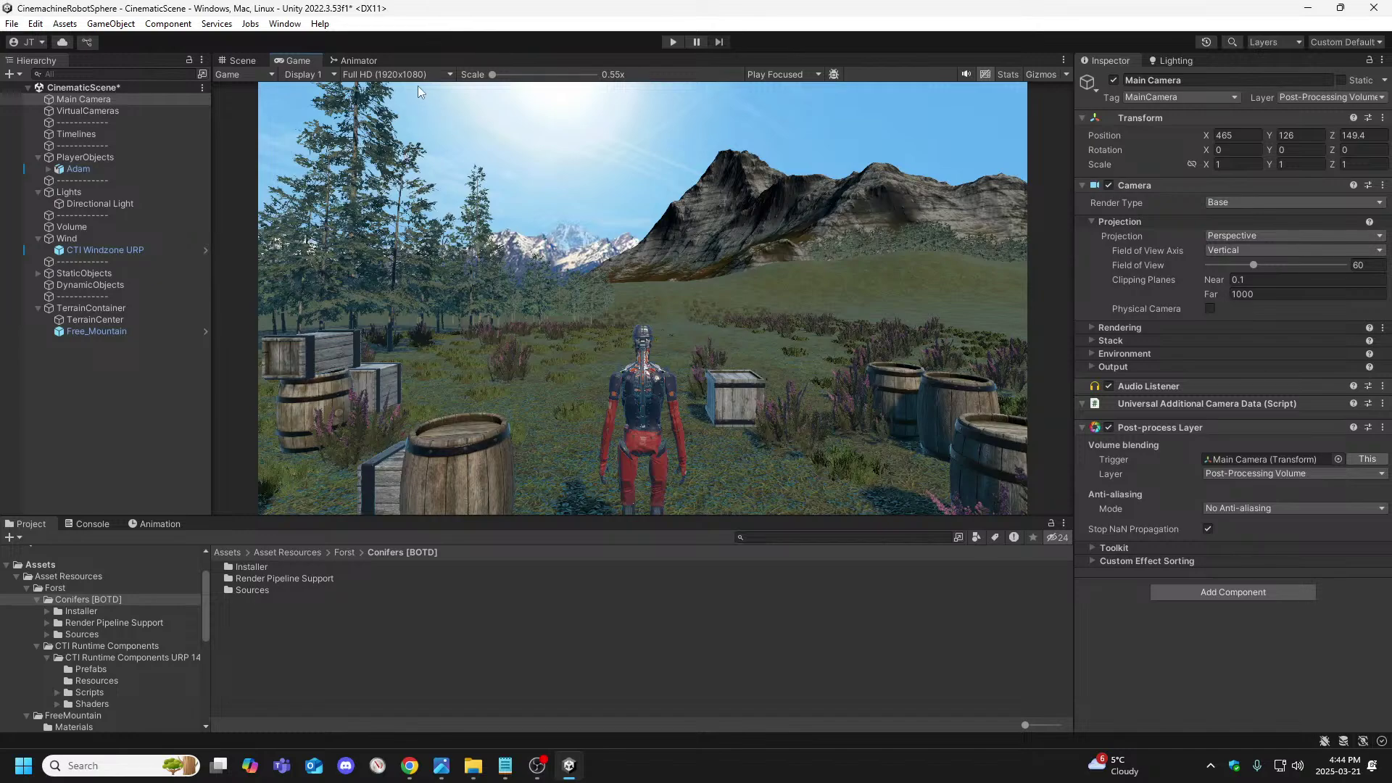
click(394, 73)
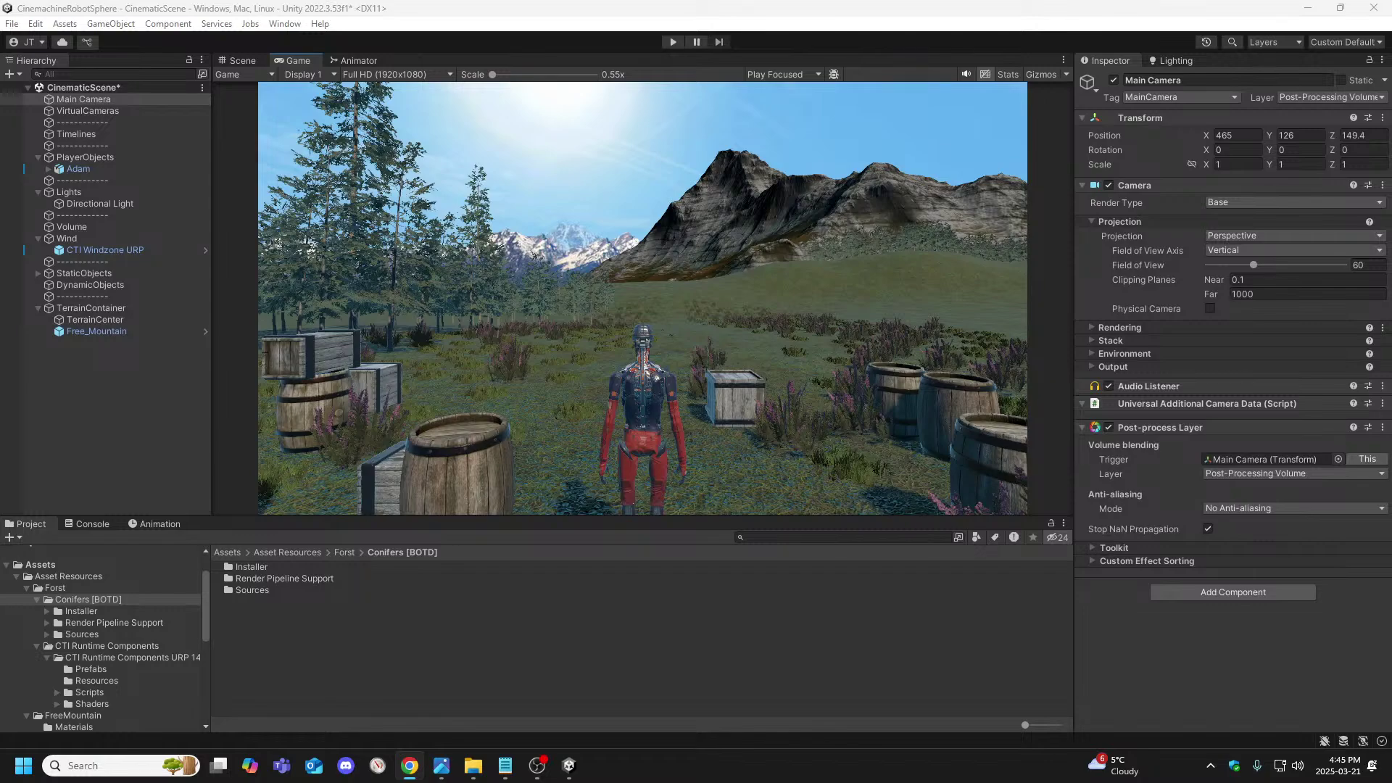
key(alt+Tab)
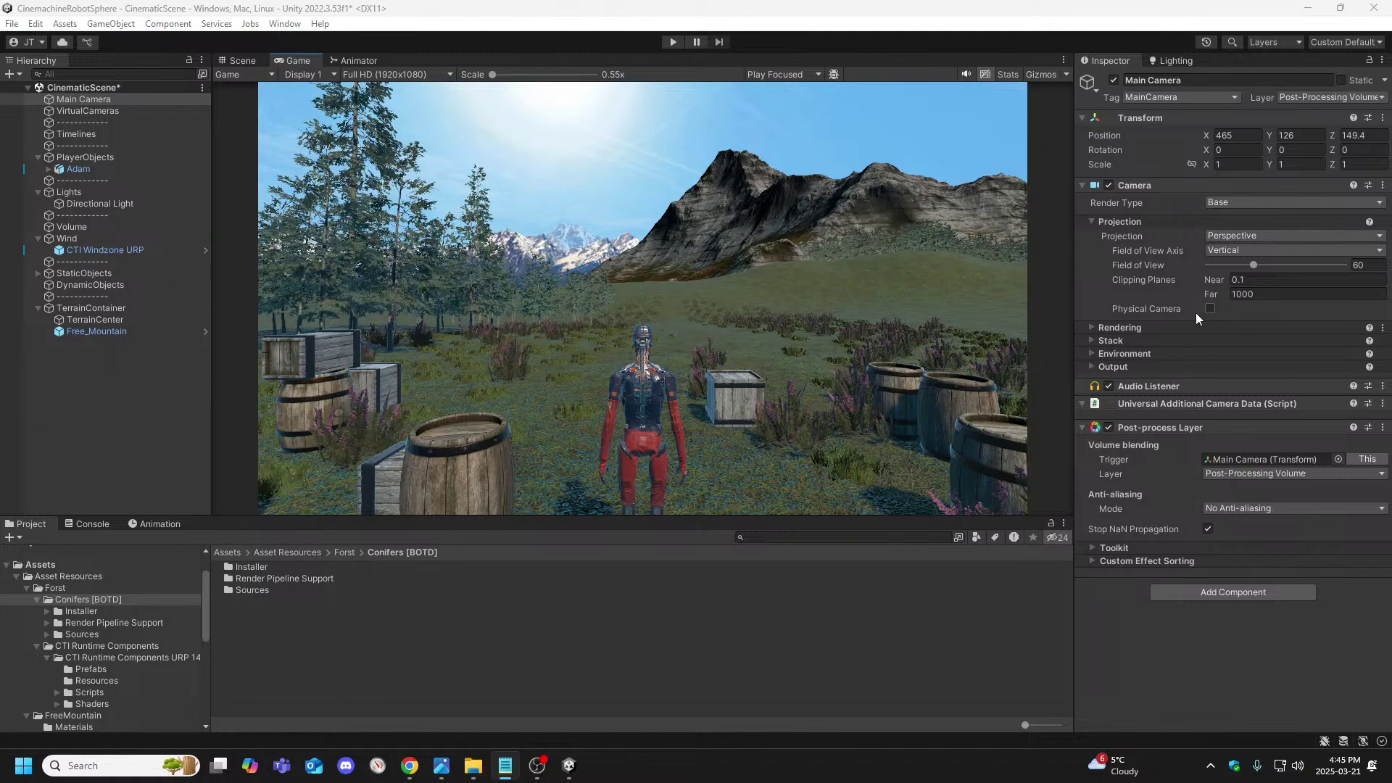
click(1091, 327)
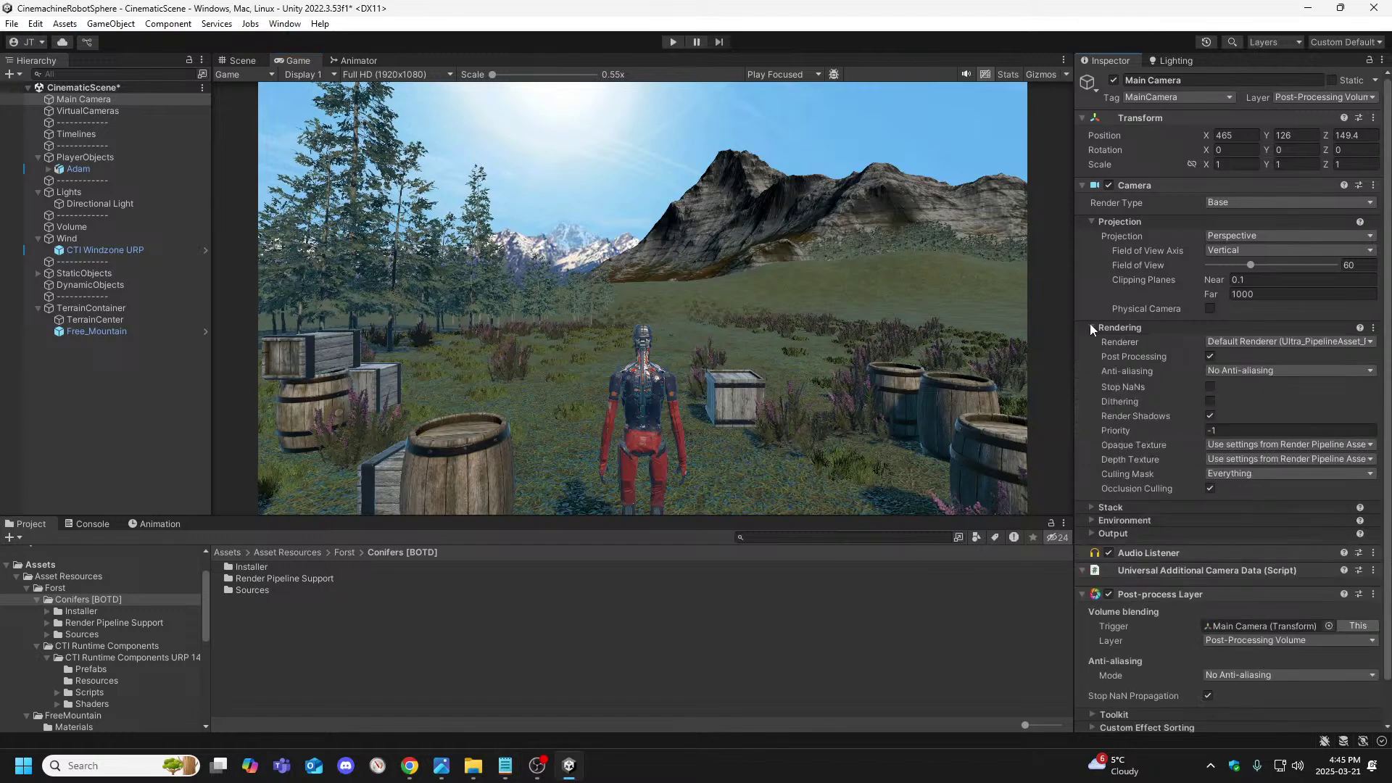
click(1090, 325)
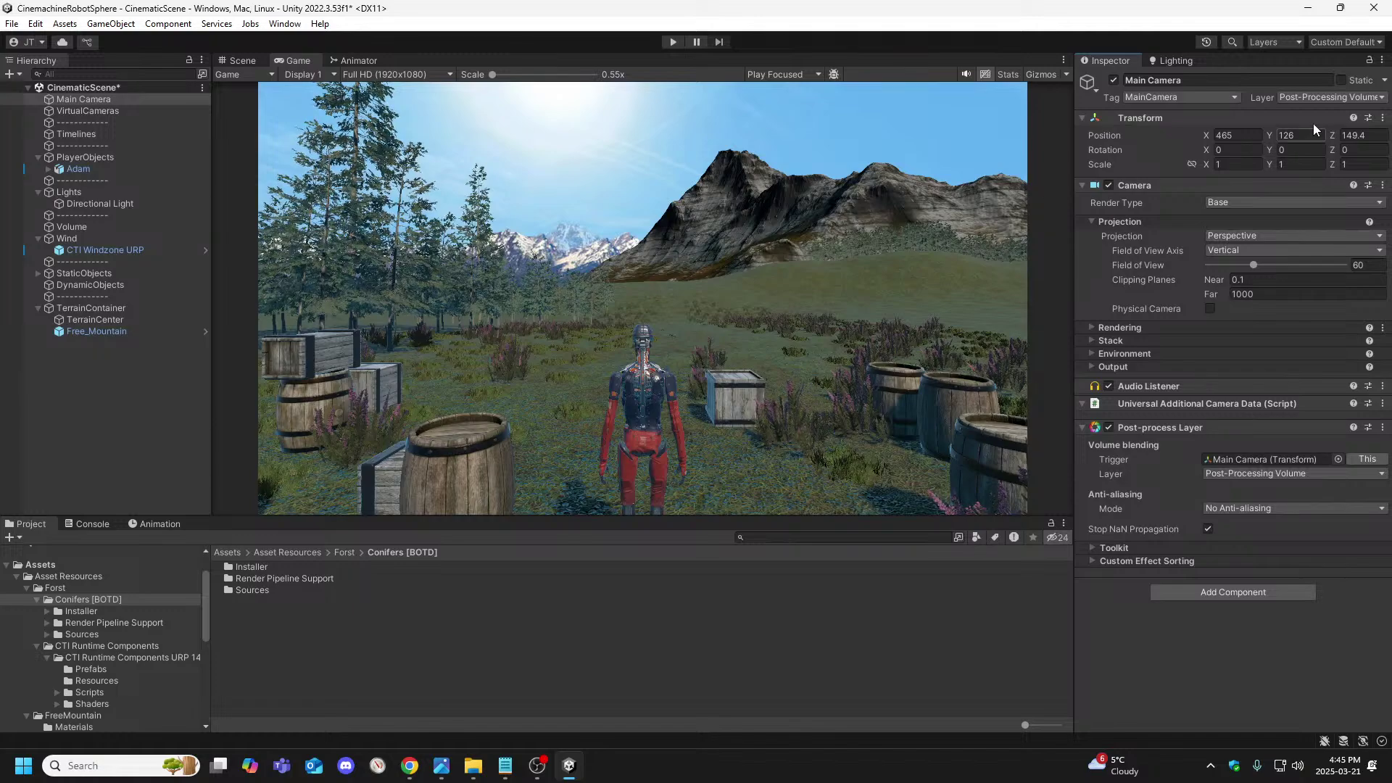
Examine the project's user layers through the Main Camera's layer options, and inspect the Volume object
click(1363, 97)
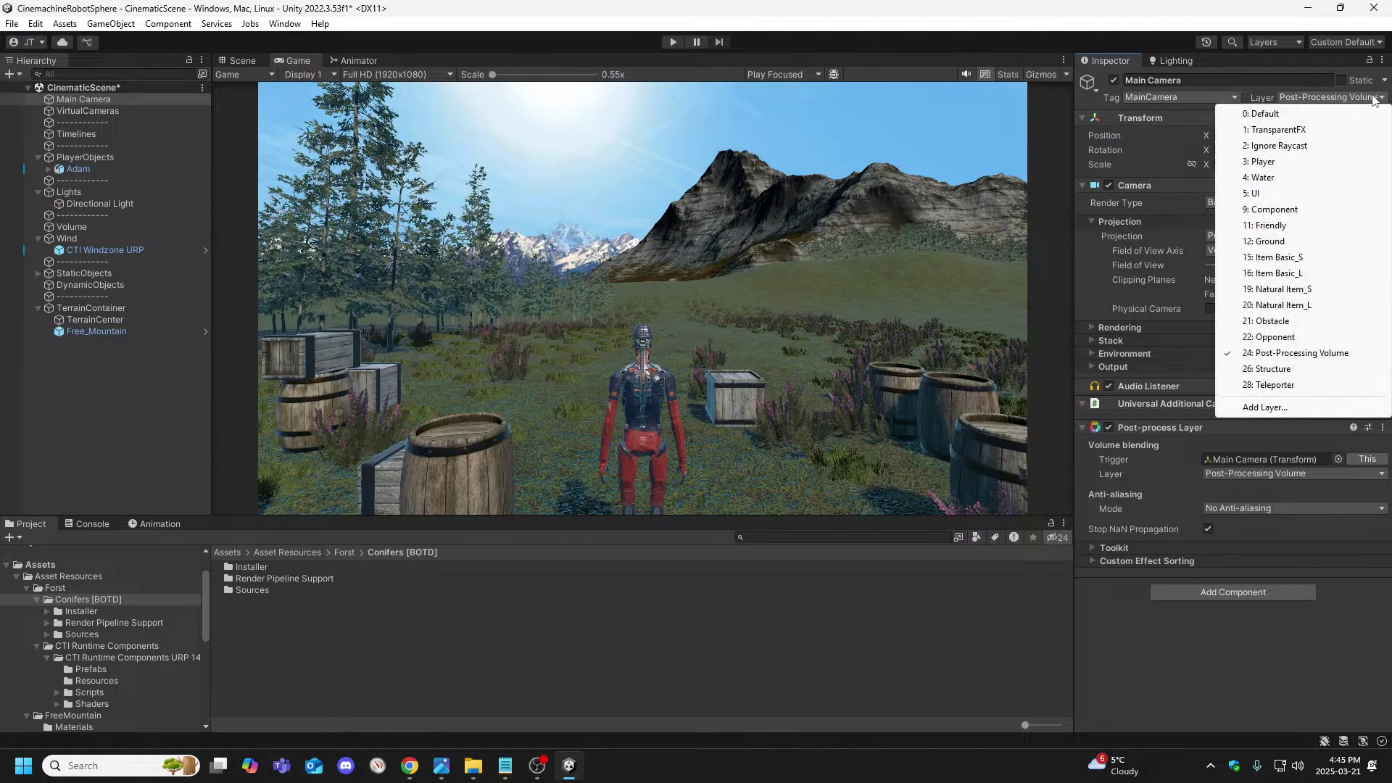
click(1265, 407)
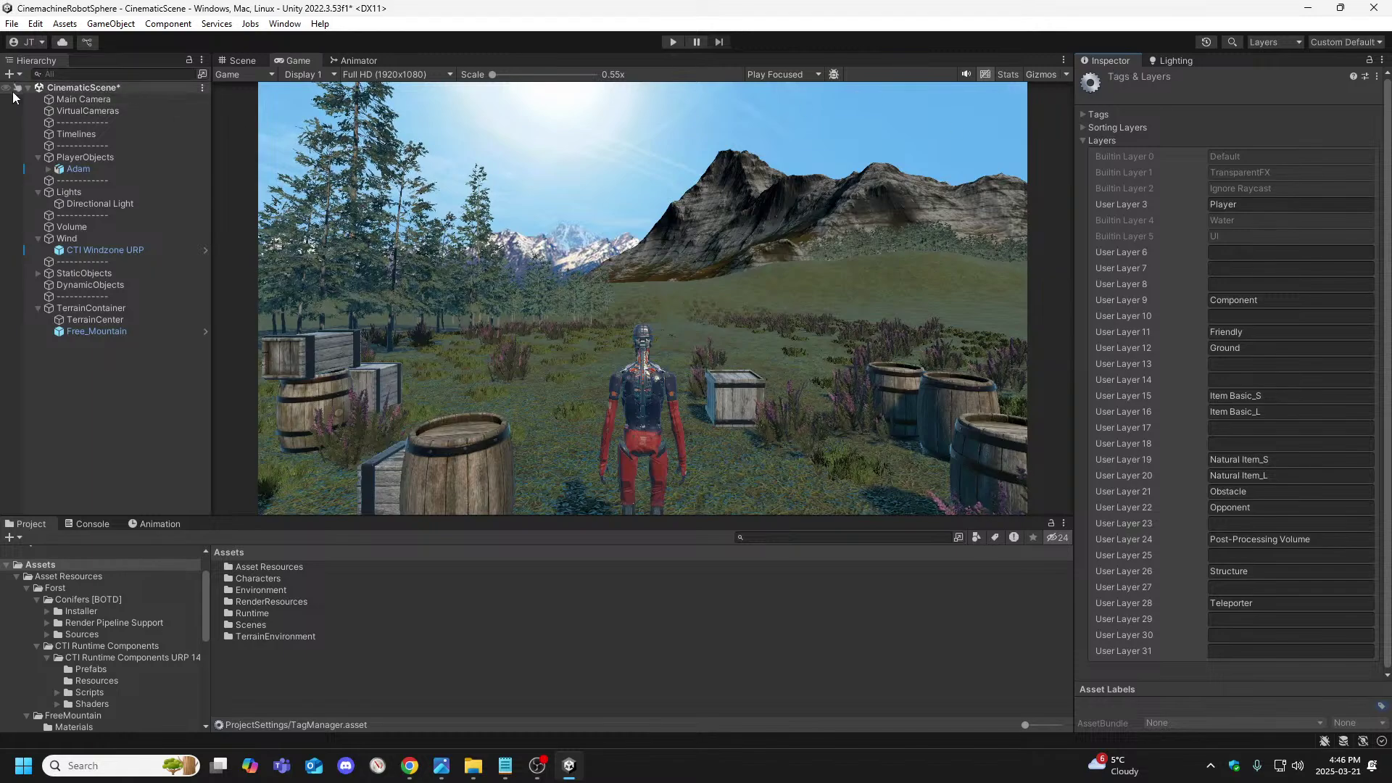
click(79, 89)
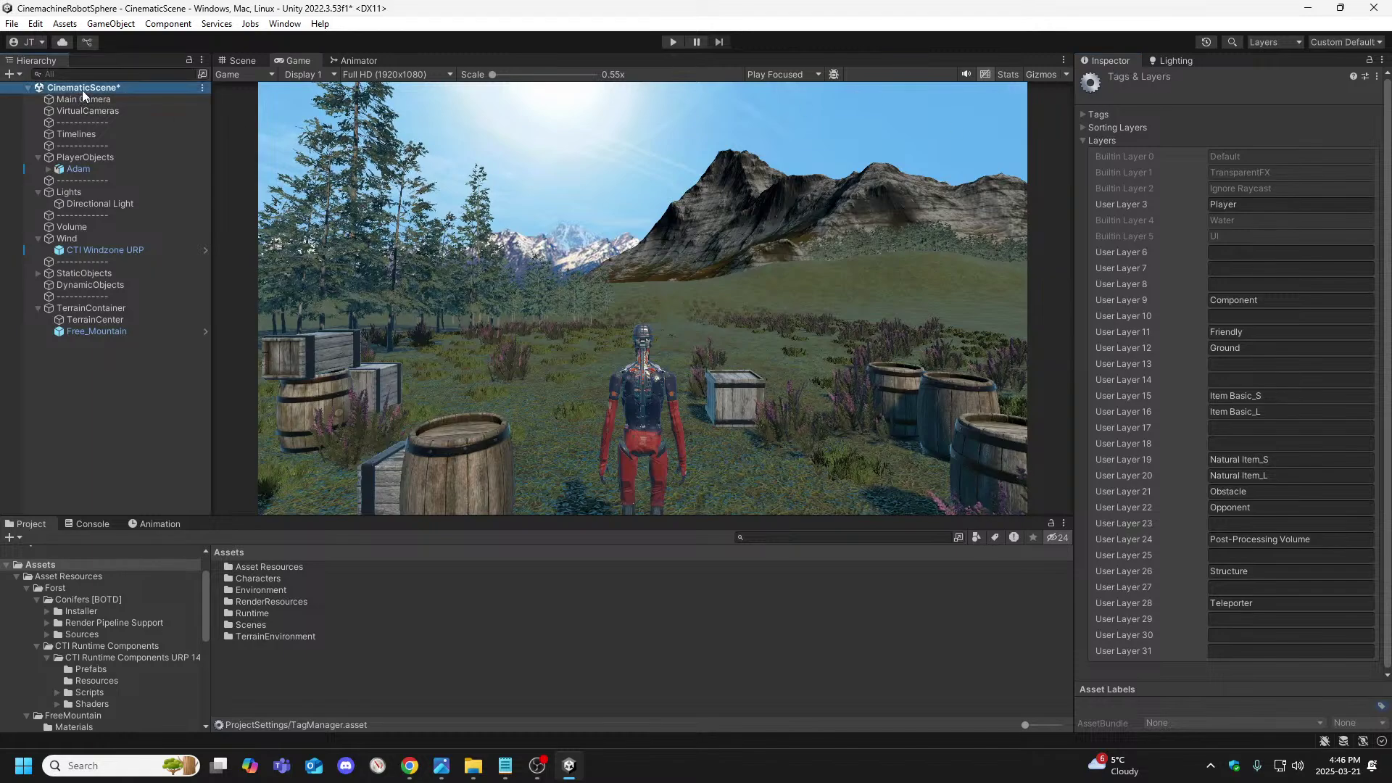
click(81, 101)
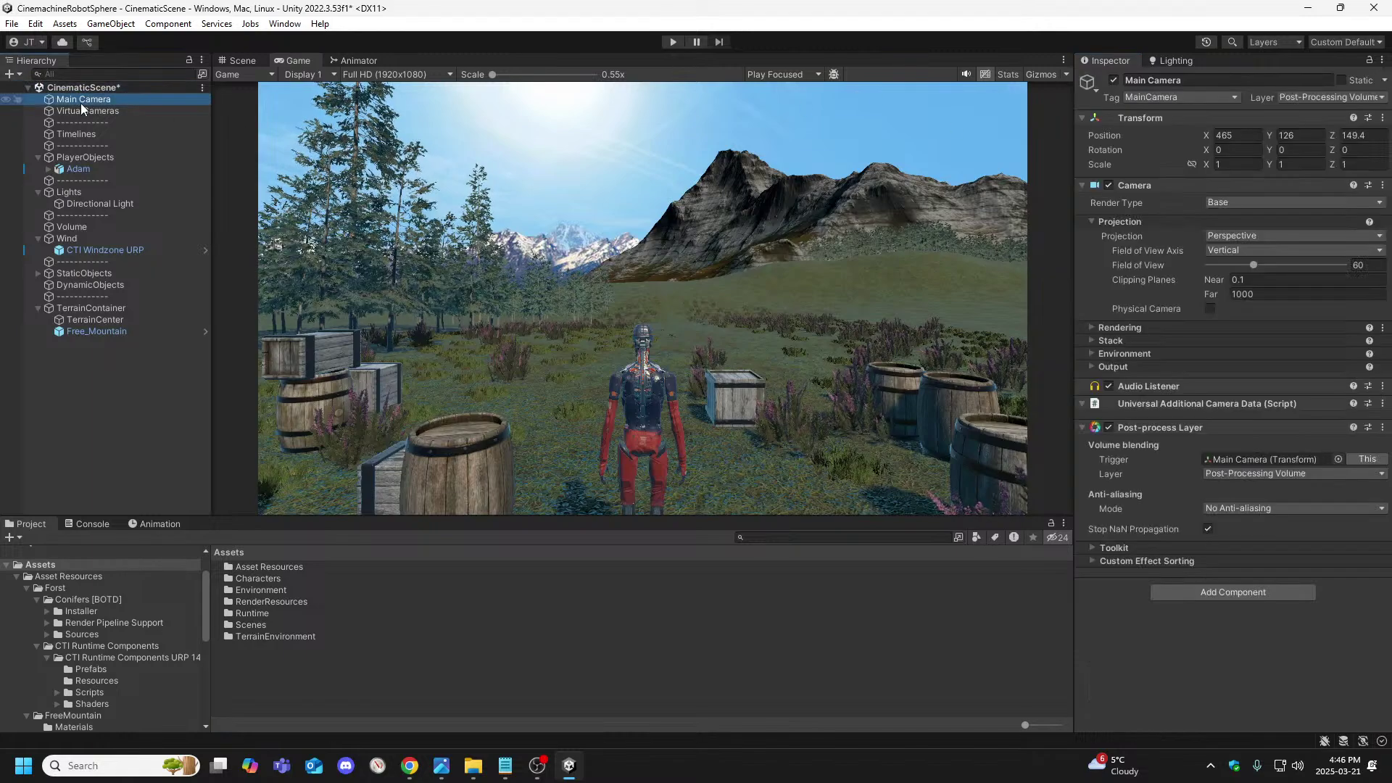
click(1382, 98)
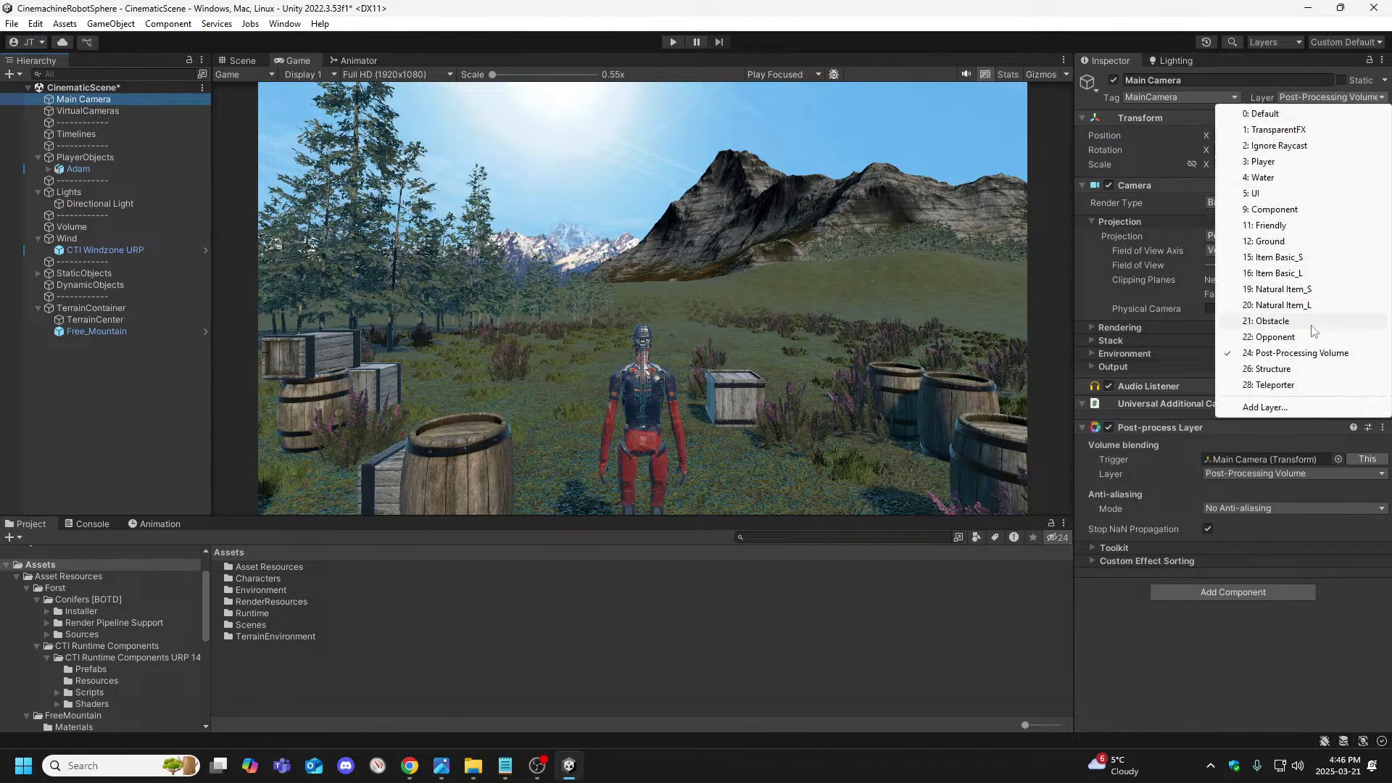
click(1276, 407)
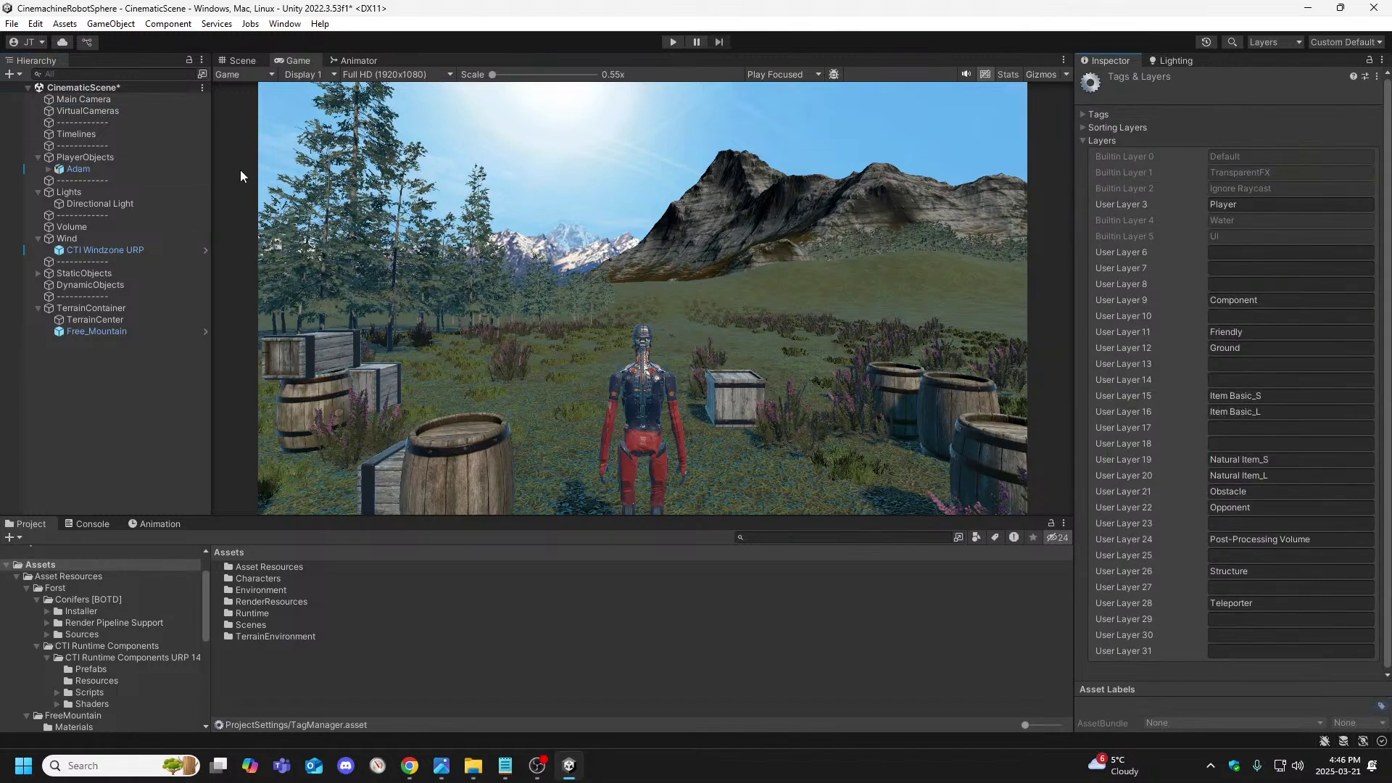
click(81, 229)
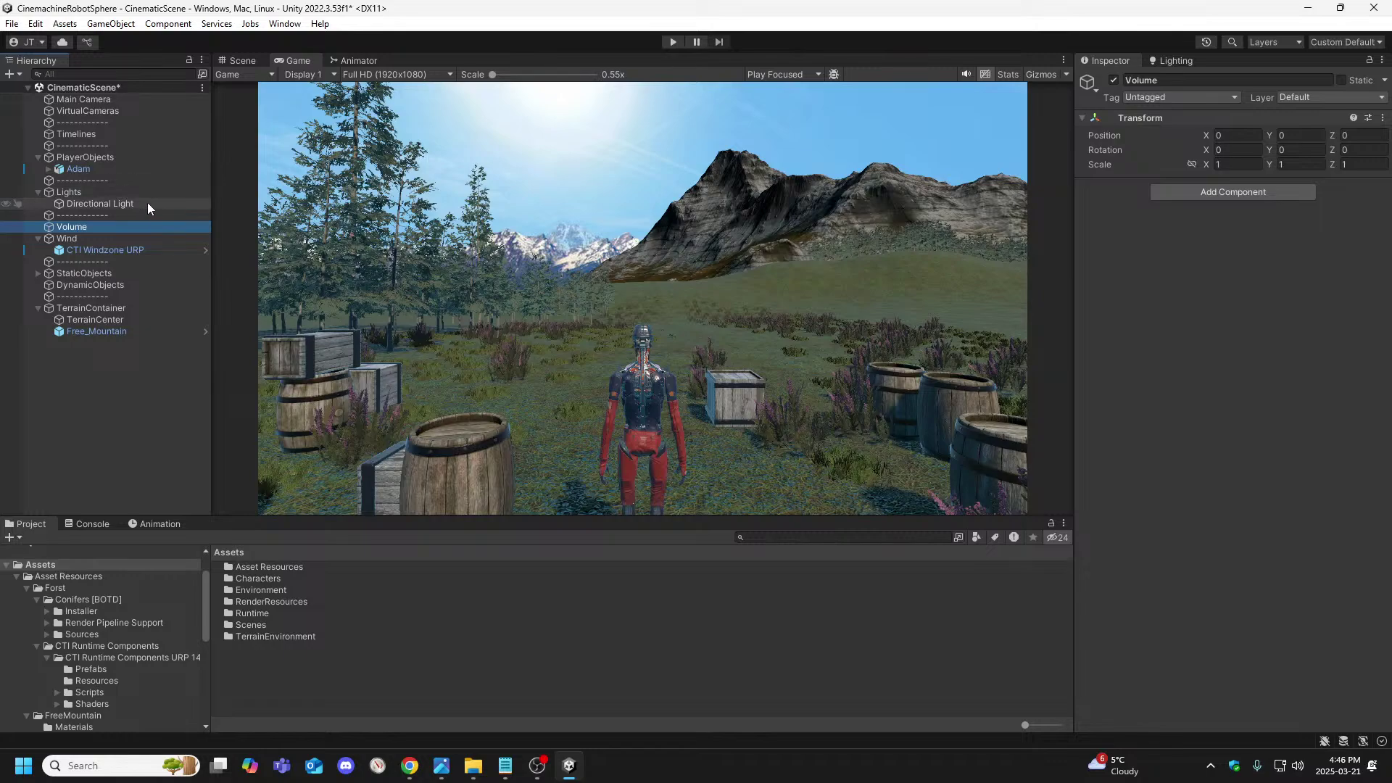
Assign the Main Camera to the Default layer
click(112, 99)
click(1340, 97)
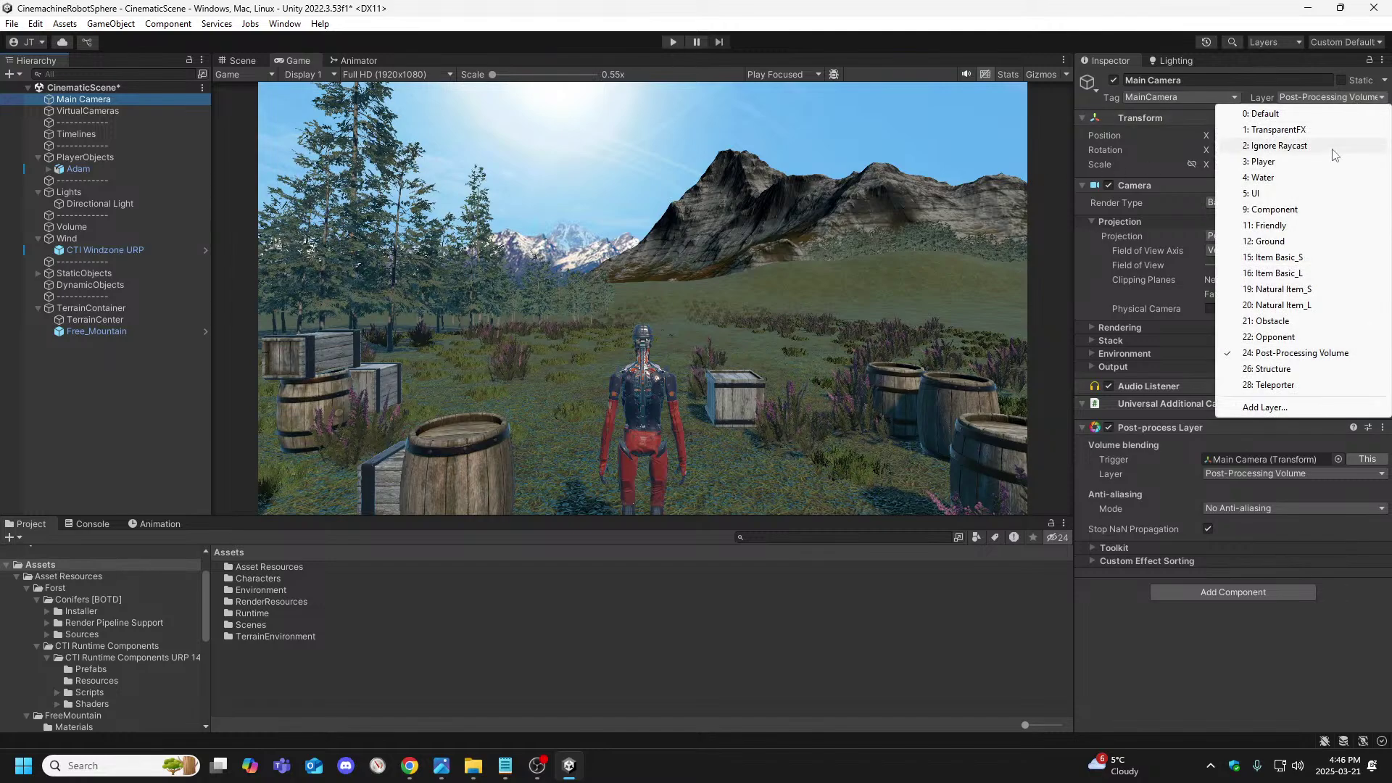
click(1232, 112)
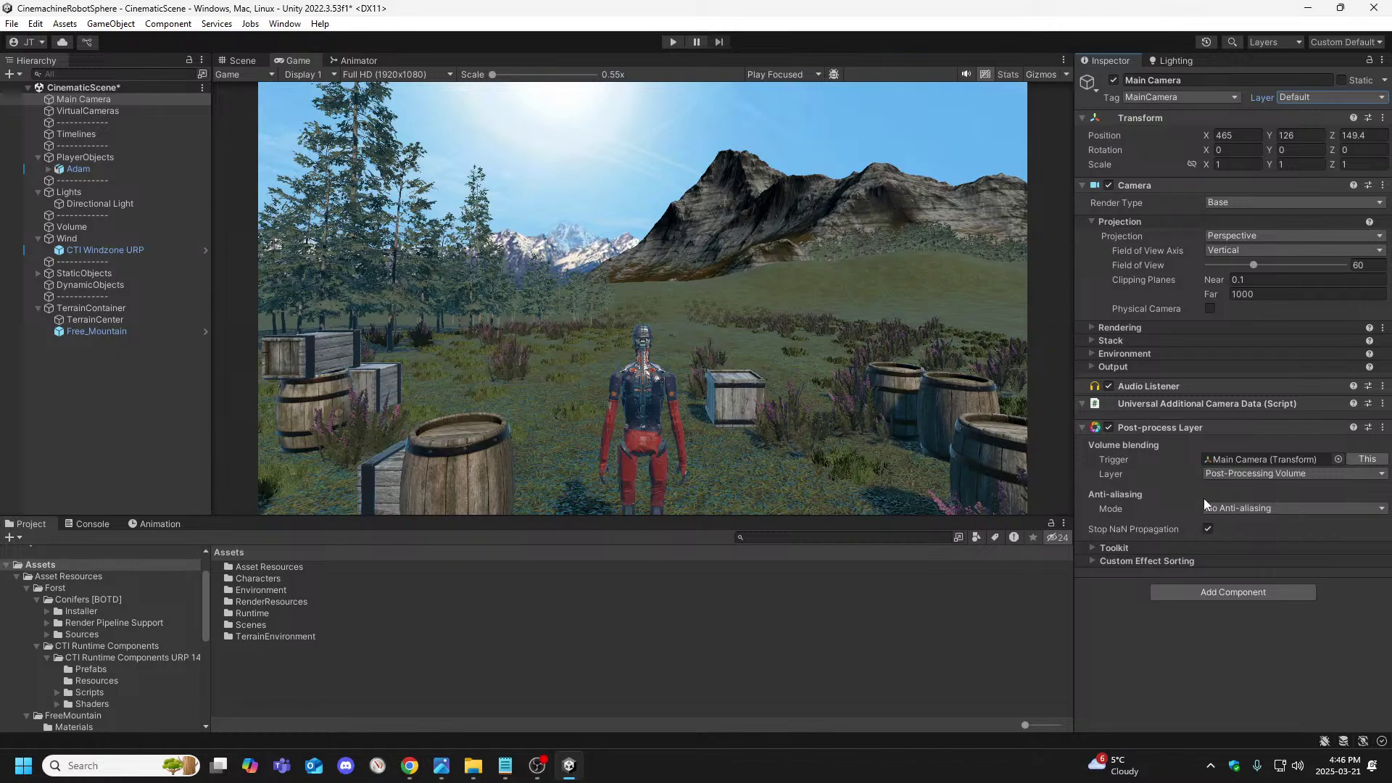
Search the Unity Registry packages for "post" to check the Post Processing package, and close the Package Manager
click(284, 24)
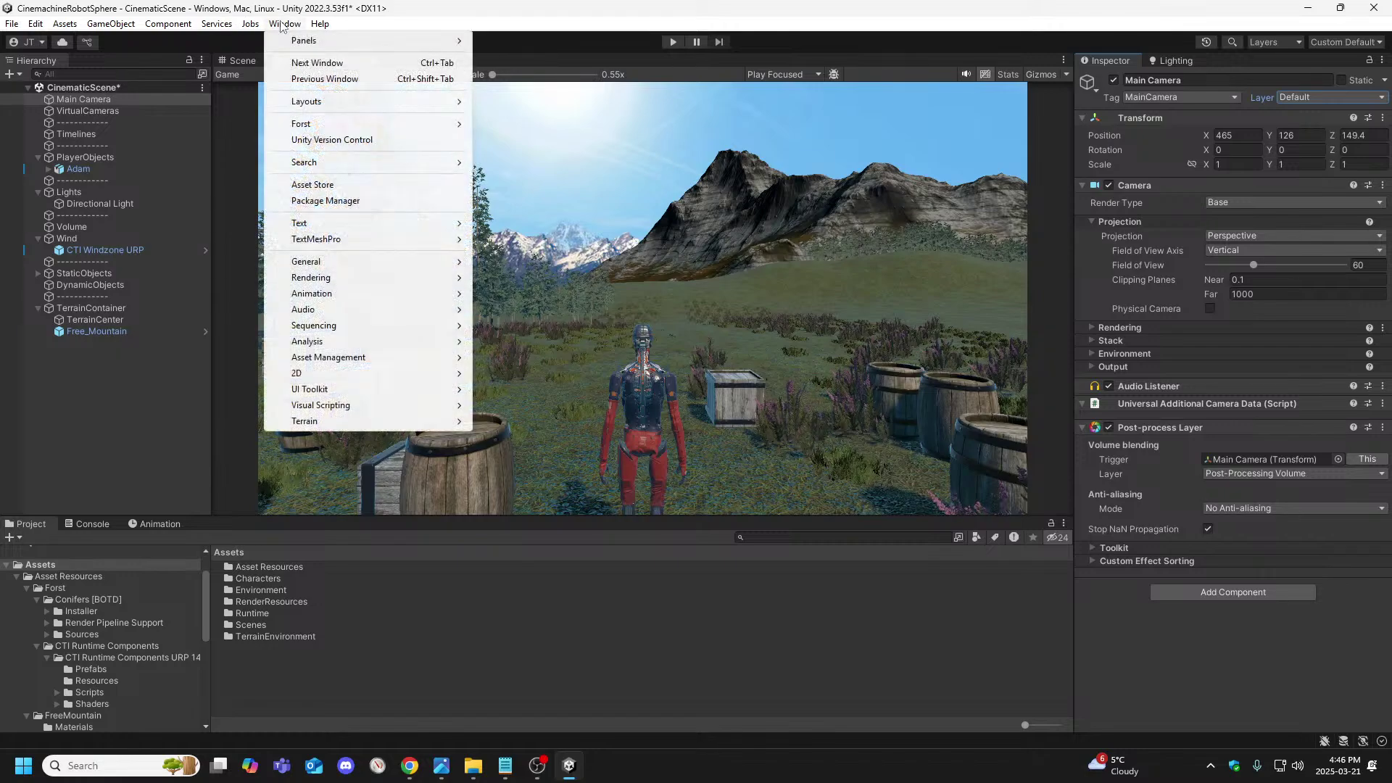
click(326, 200)
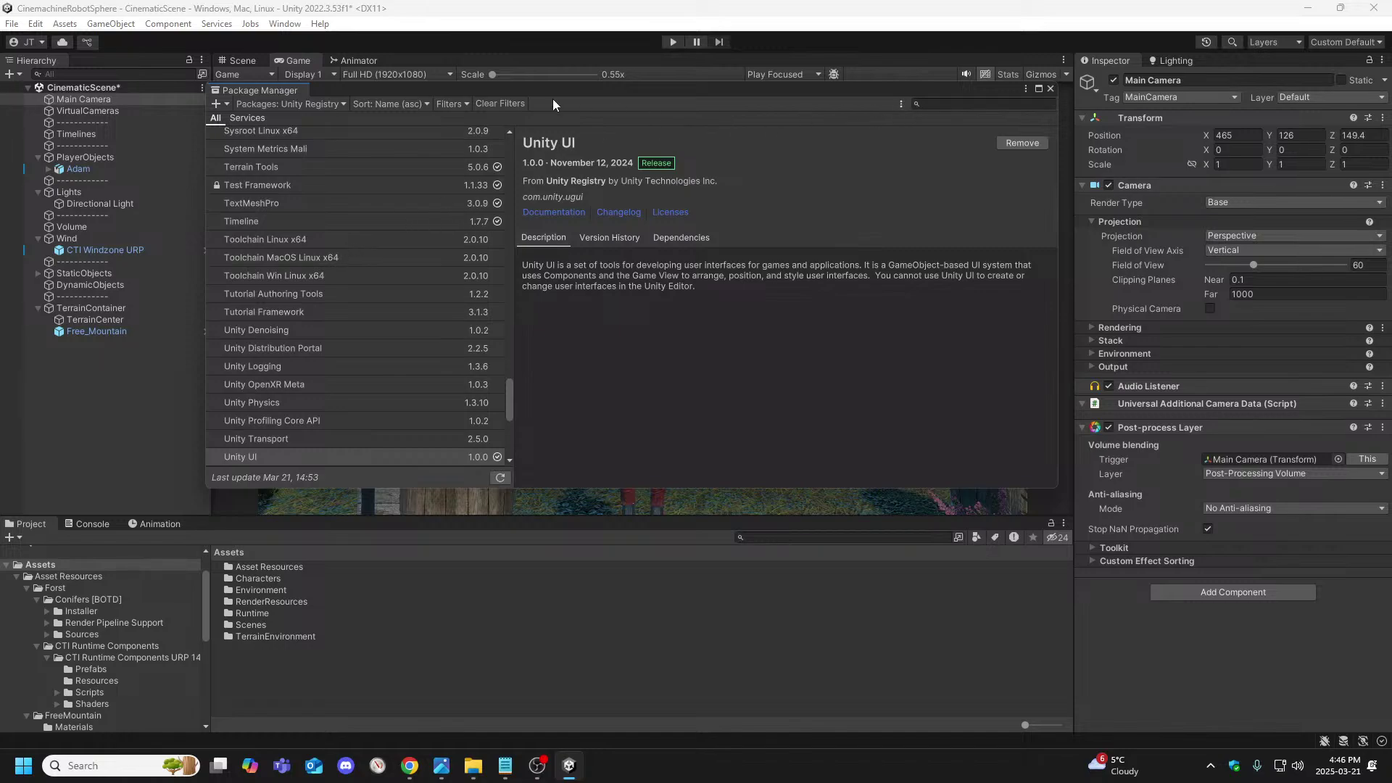
click(948, 105)
text(t)
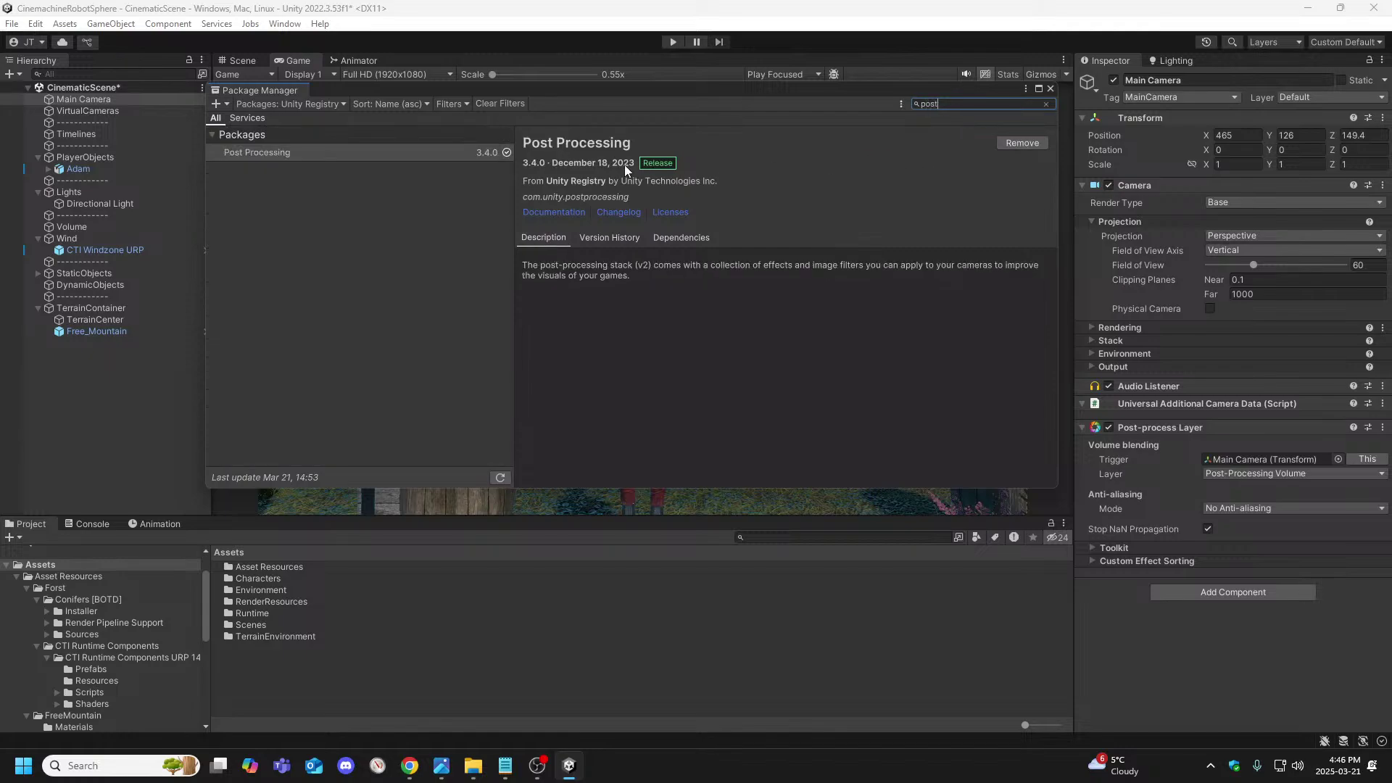
click(1049, 88)
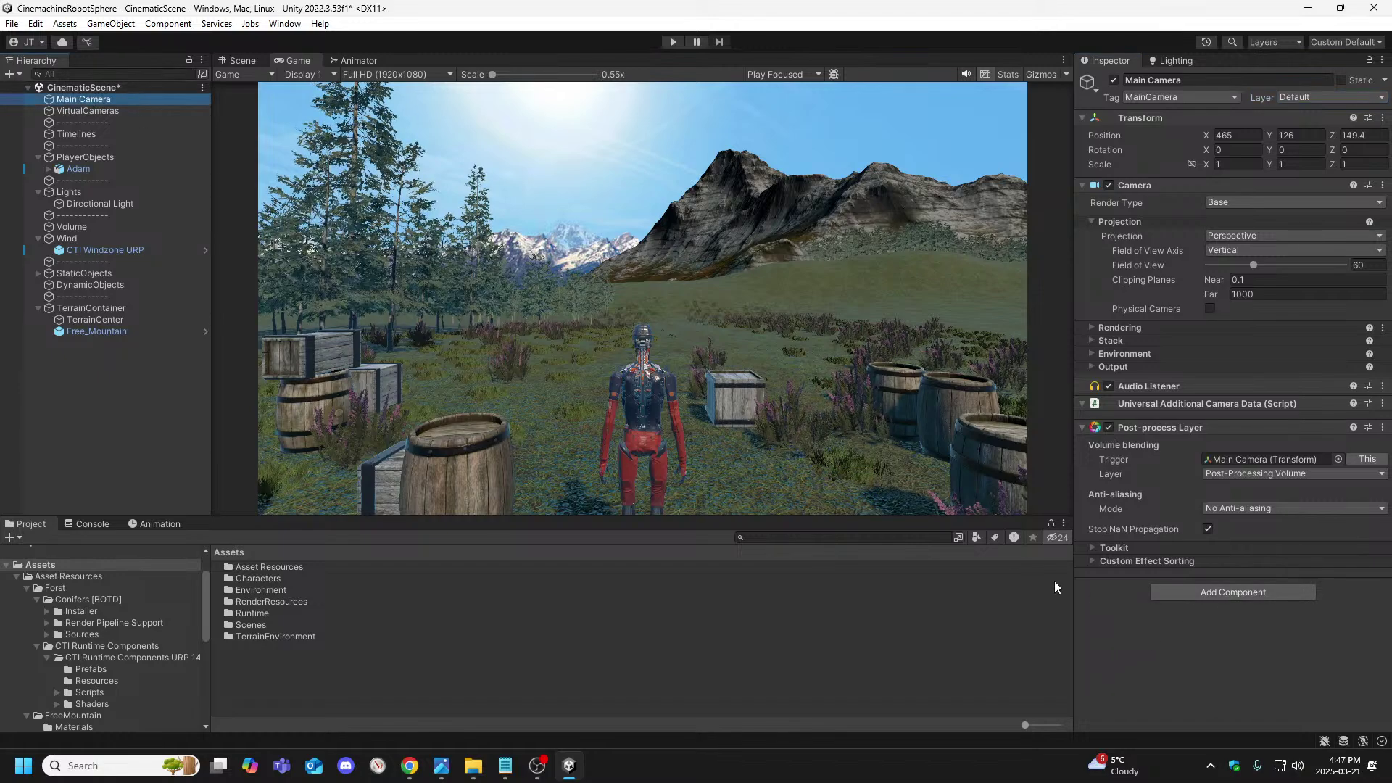
Review the Main Camera's available post-process components, its layer options, and the Post-process Layer component's volume layer options
click(1230, 591)
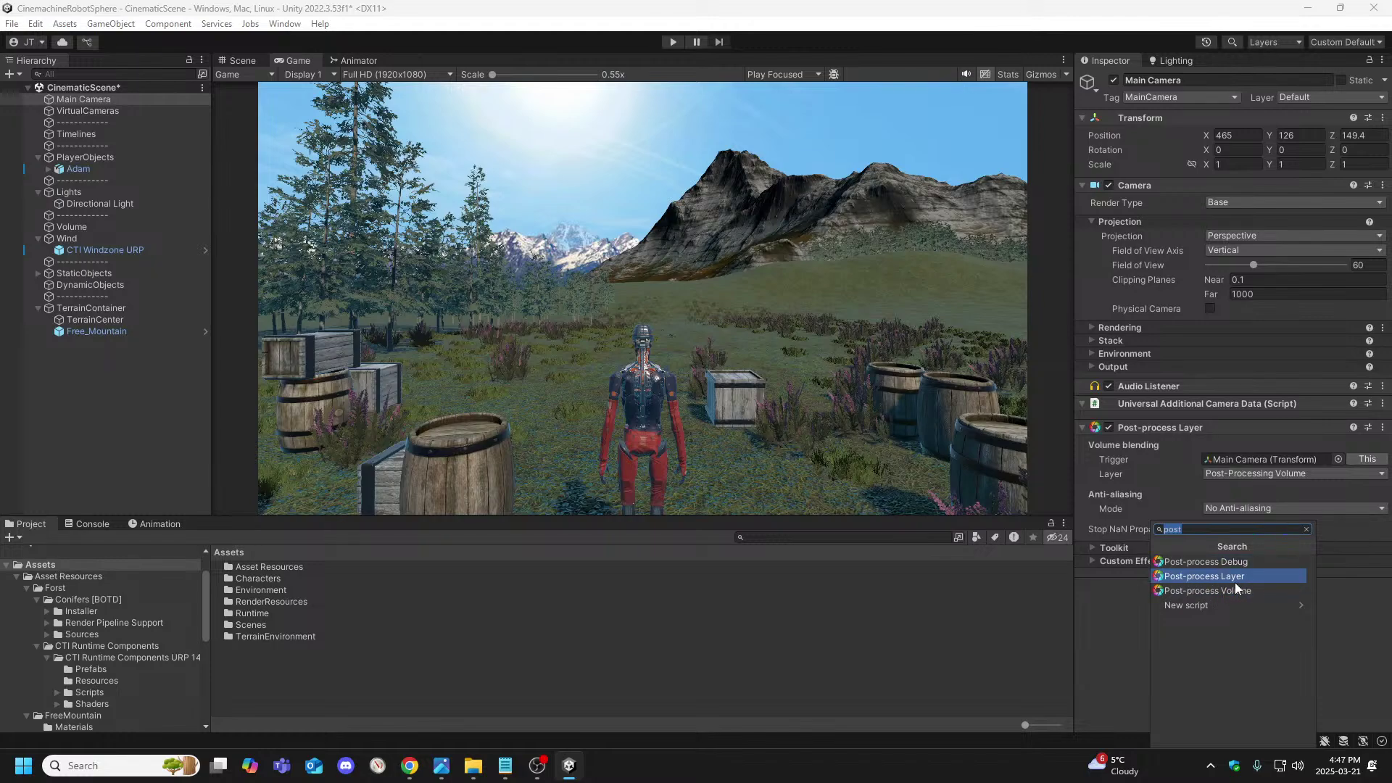
key(Escape)
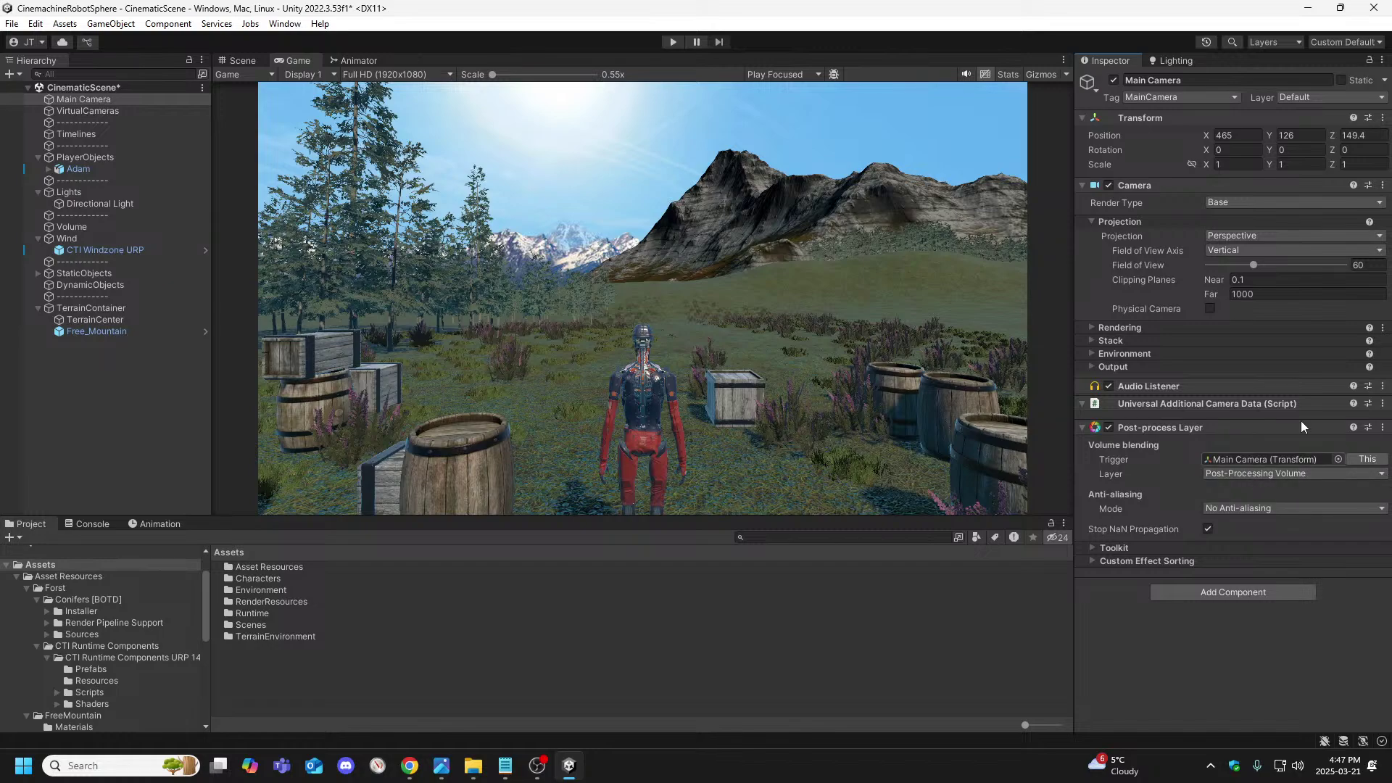
click(1369, 98)
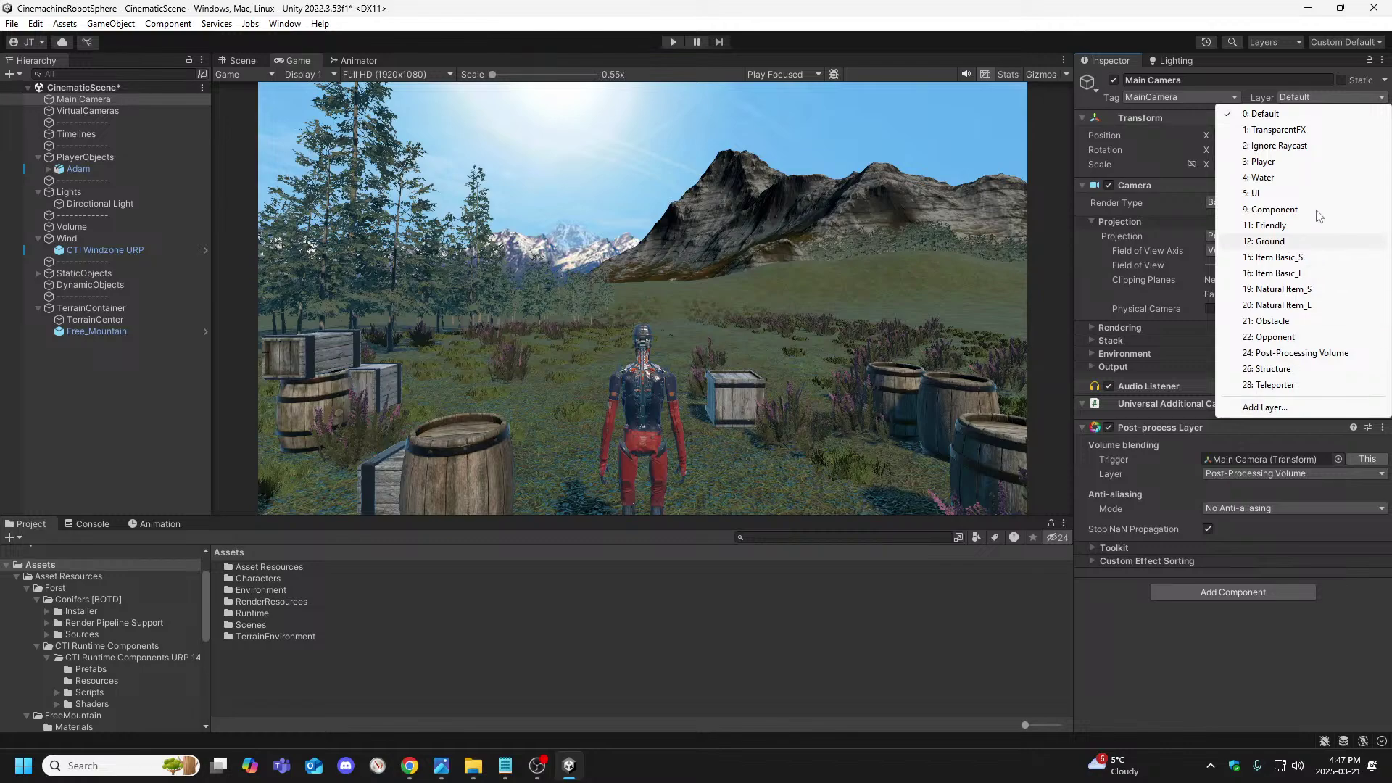
click(1276, 113)
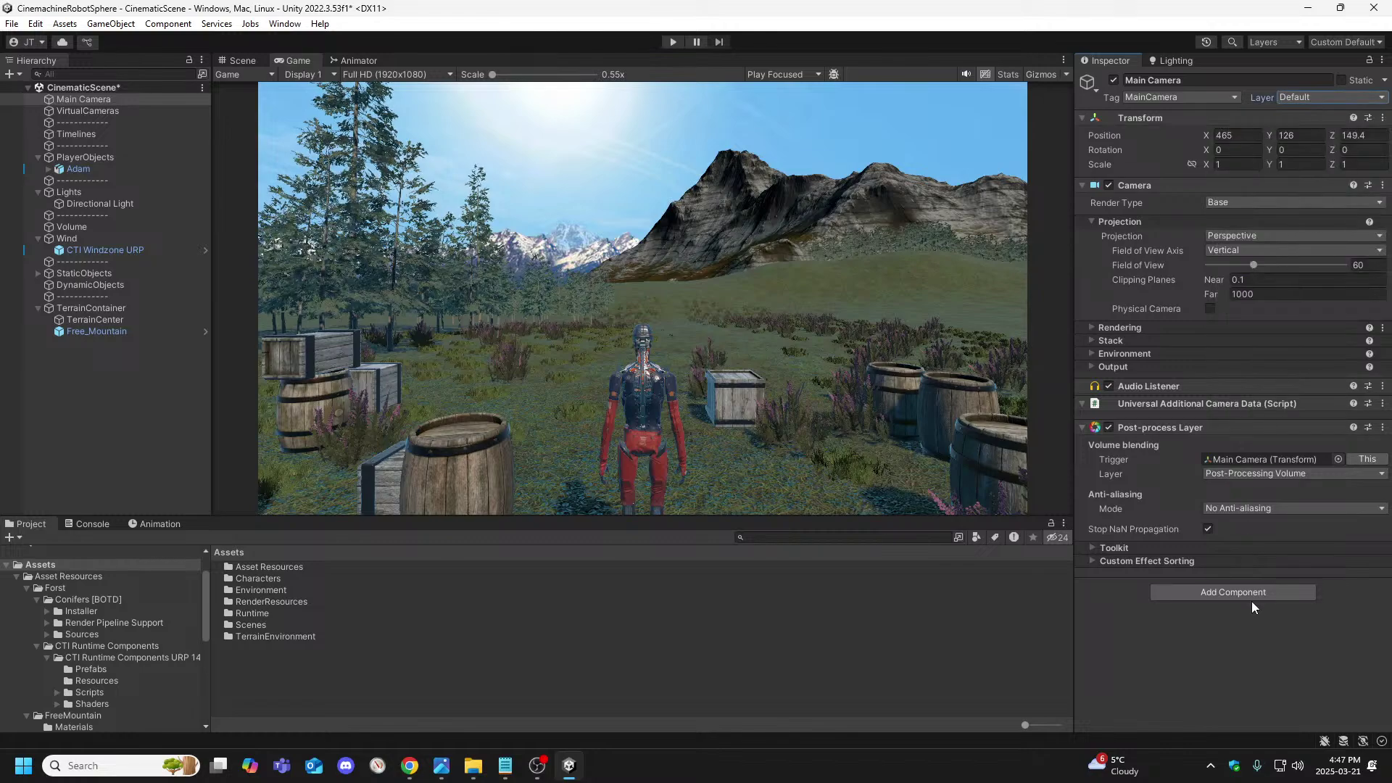
click(1242, 476)
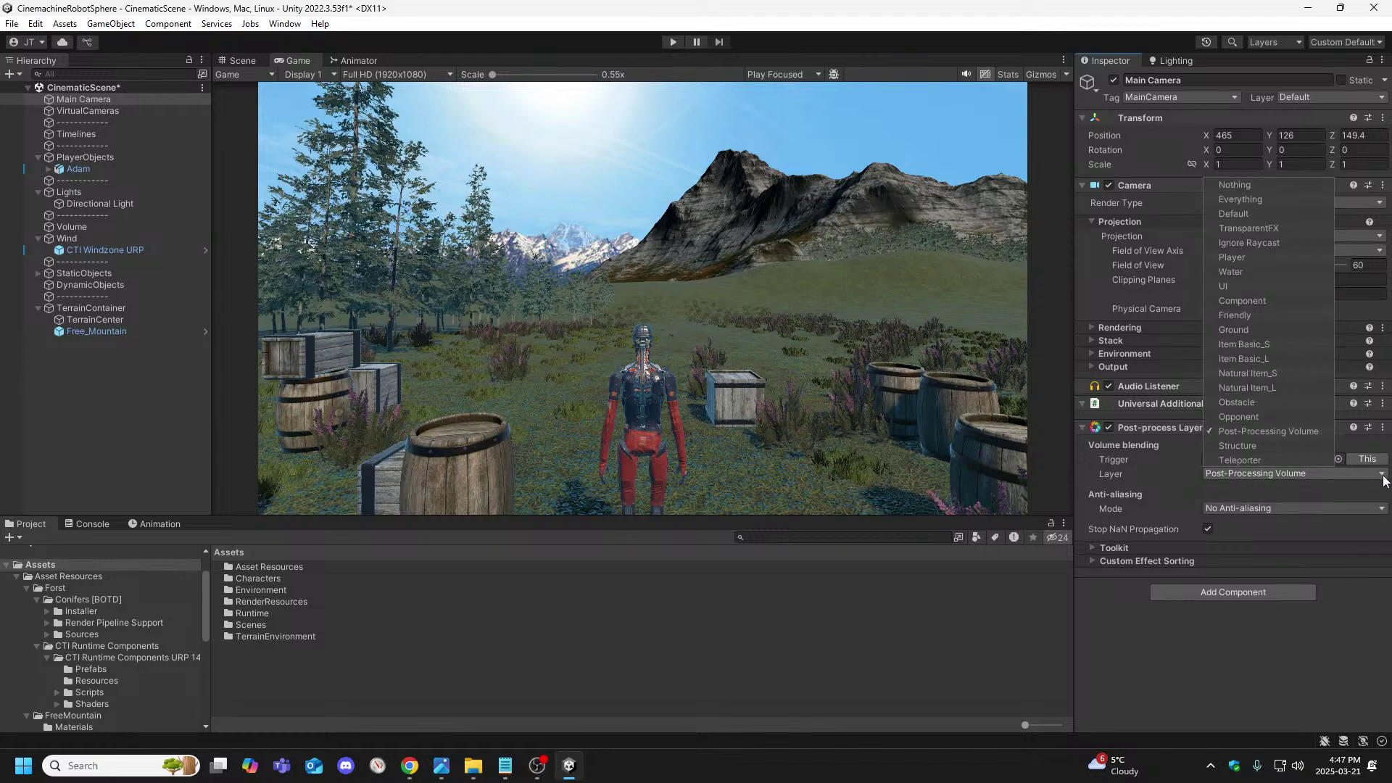
click(1254, 479)
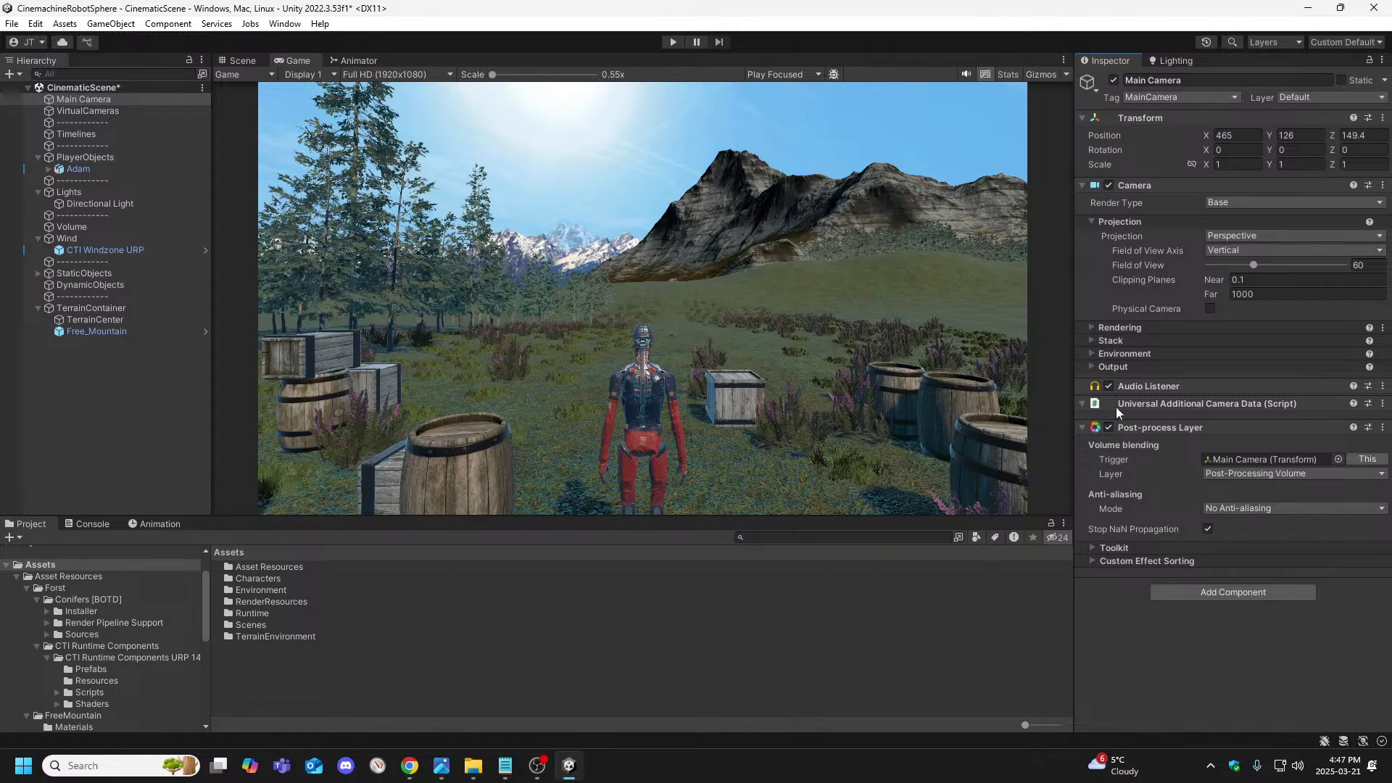
click(1190, 428)
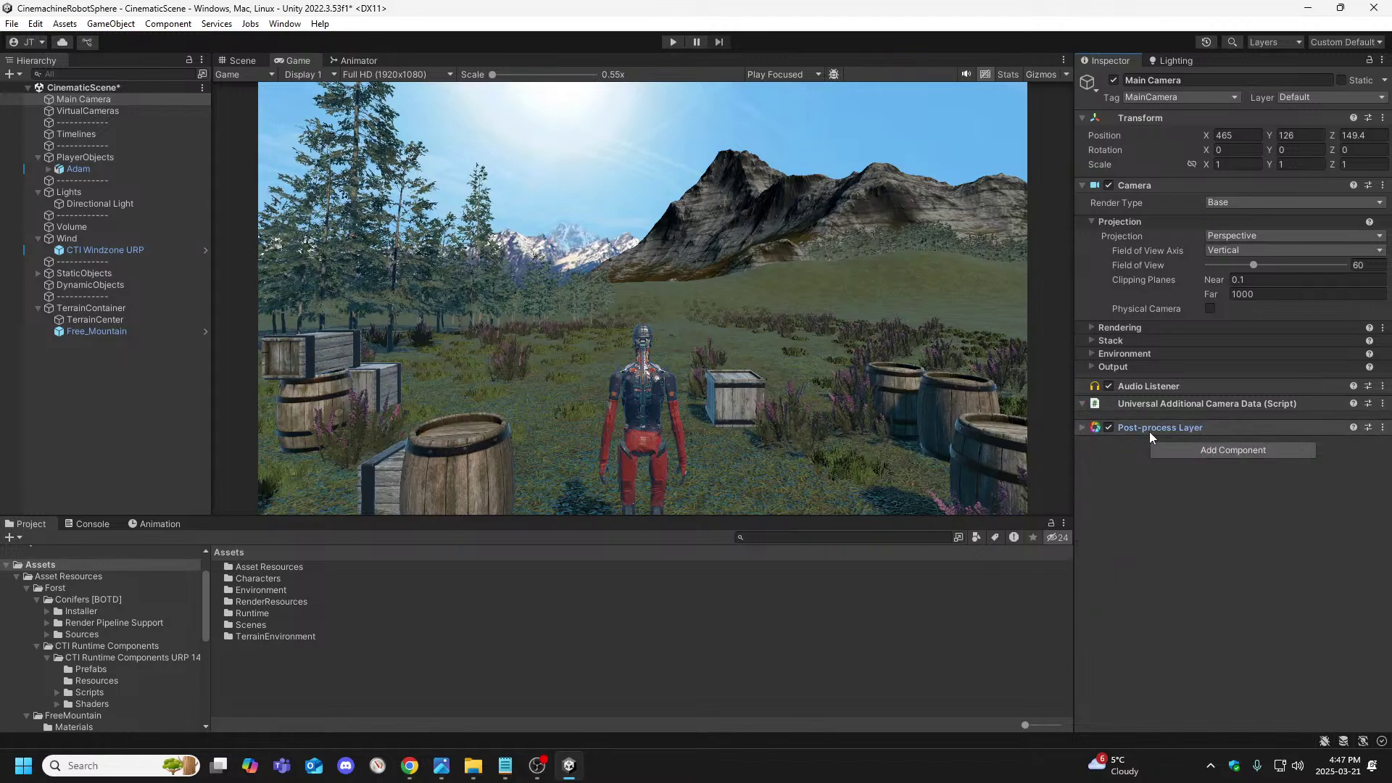
click(1085, 430)
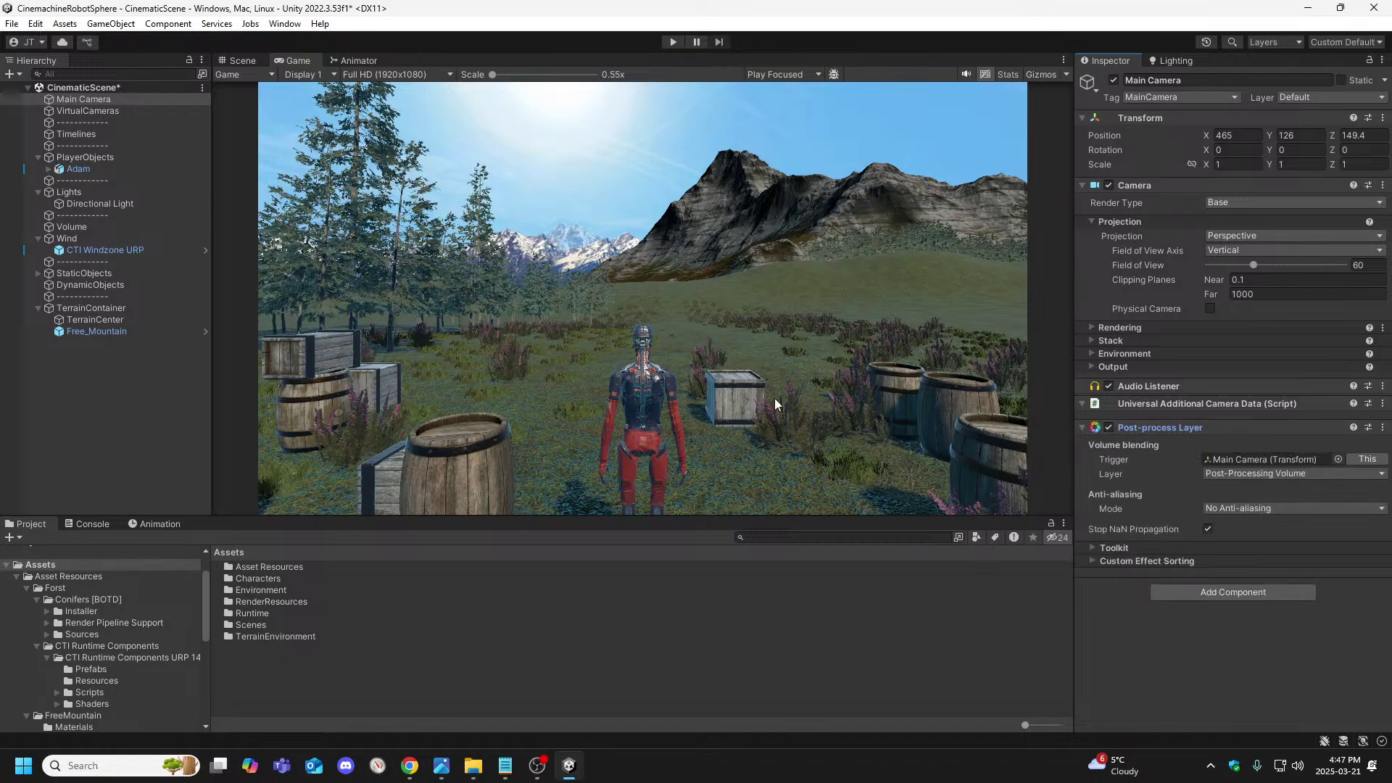
Show the environment in the Scene view, check the Volume object, and reselect the Main Camera
click(243, 60)
right_drag(484, 198, 420, 319)
click(61, 230)
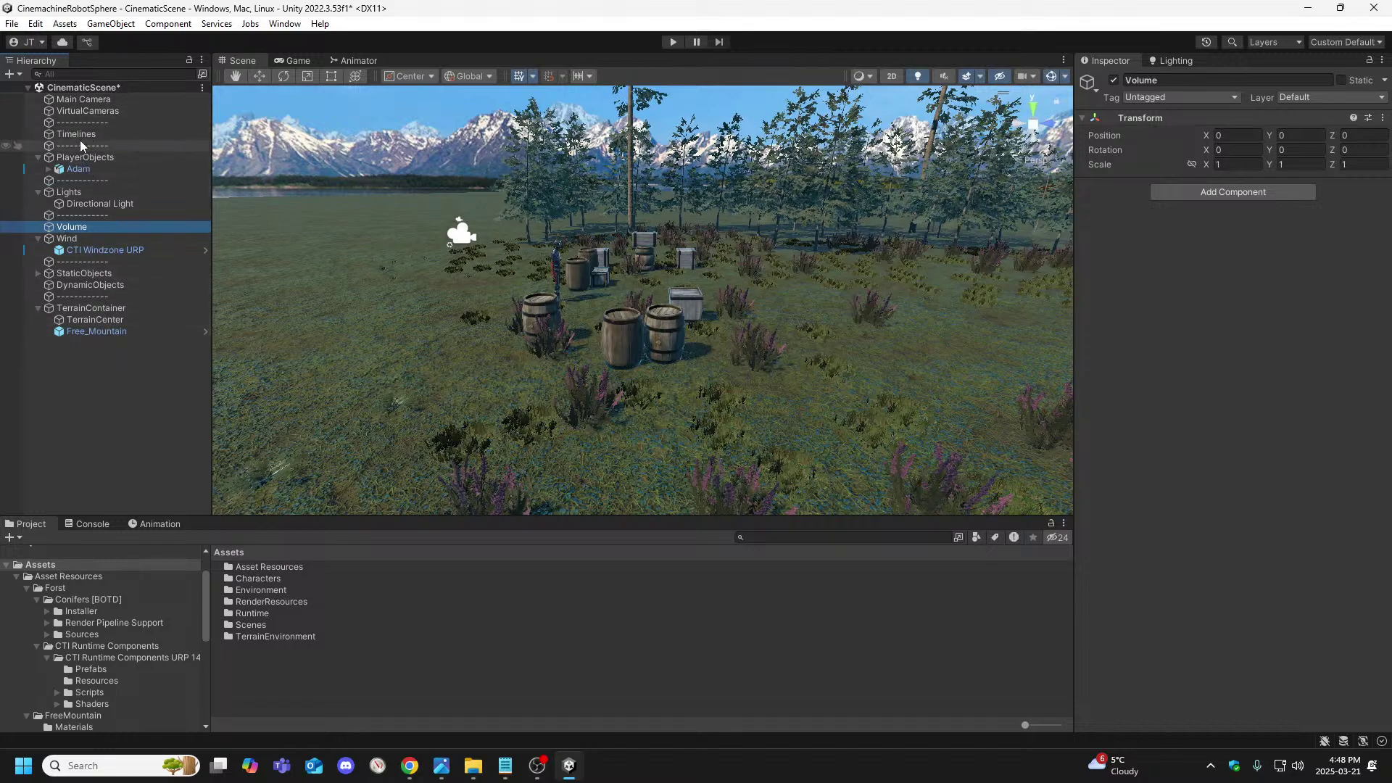
click(87, 109)
click(84, 99)
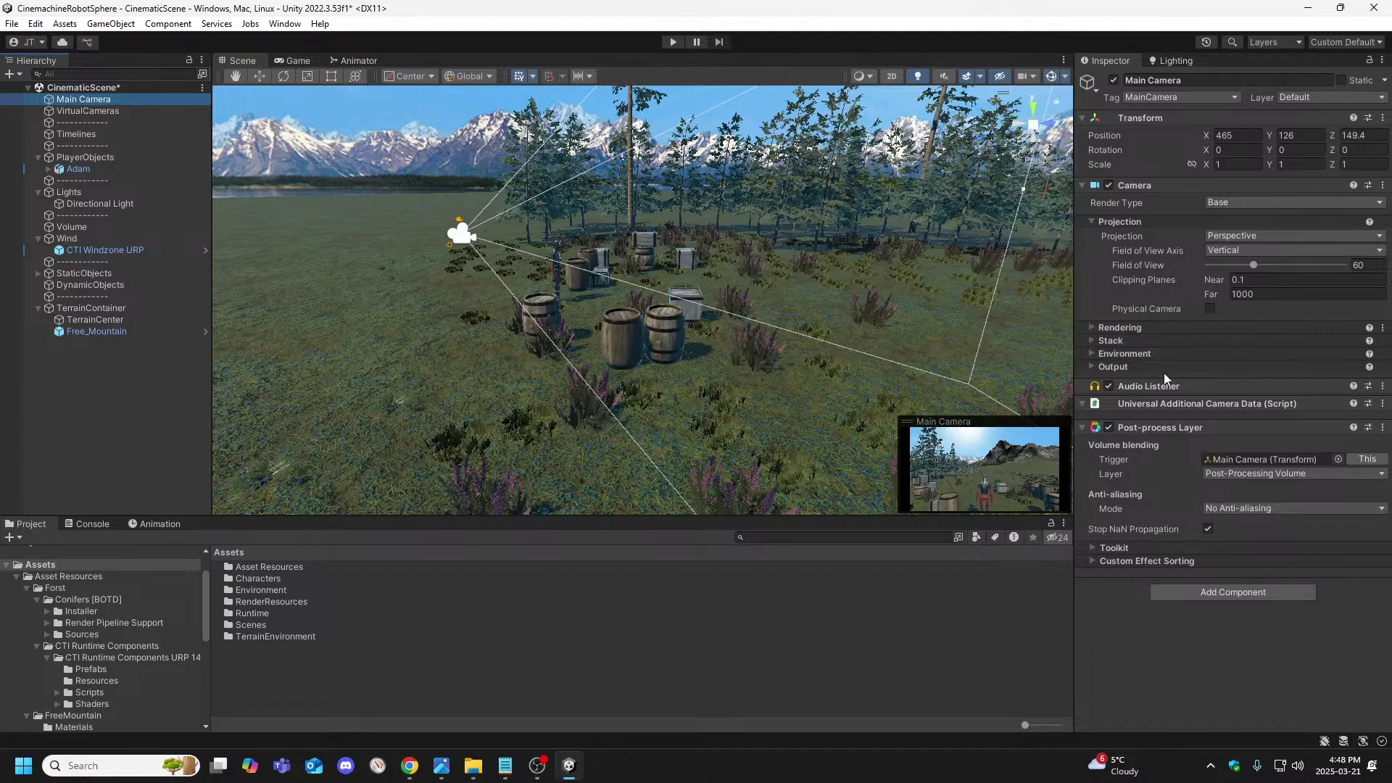
Try far clipping plane distances of 3000, 5000 and 8000 on the Main Camera
click(1280, 295)
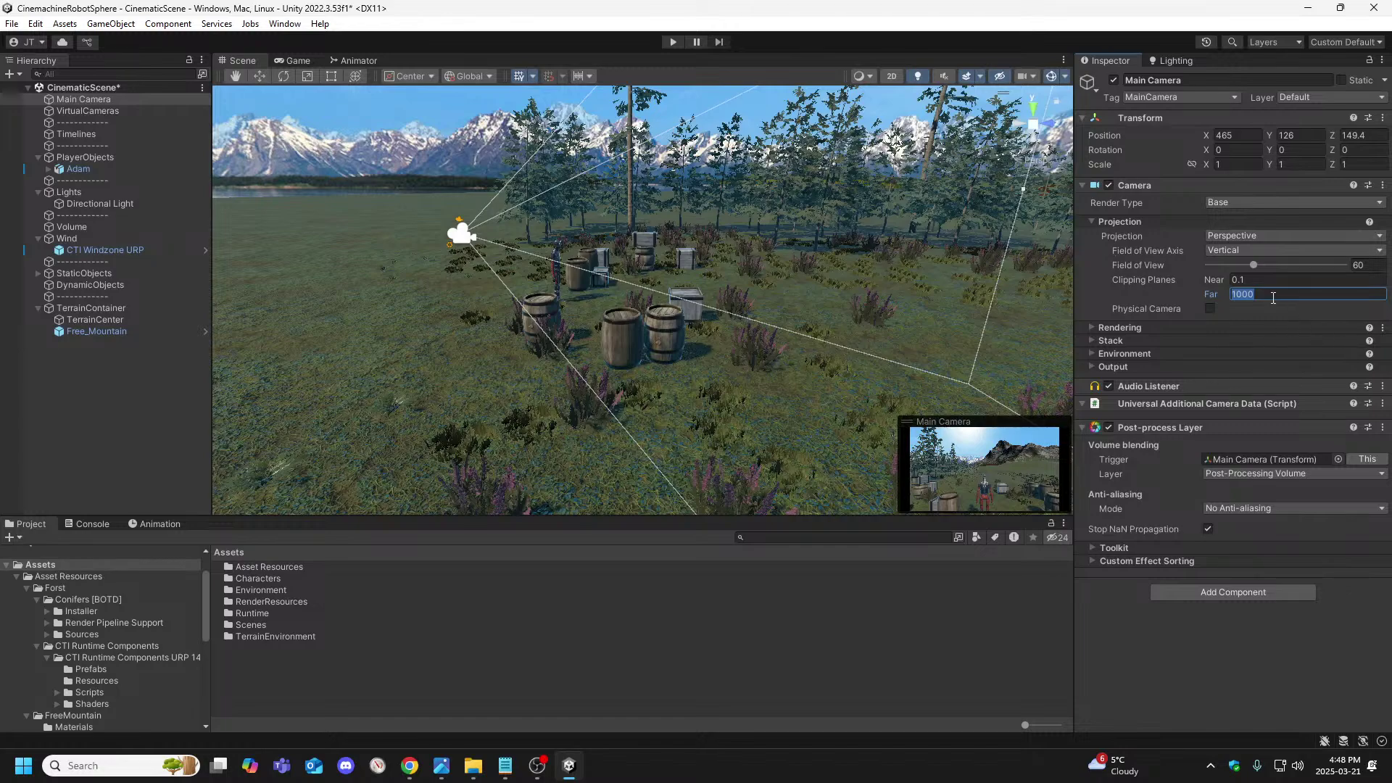
text(3000)
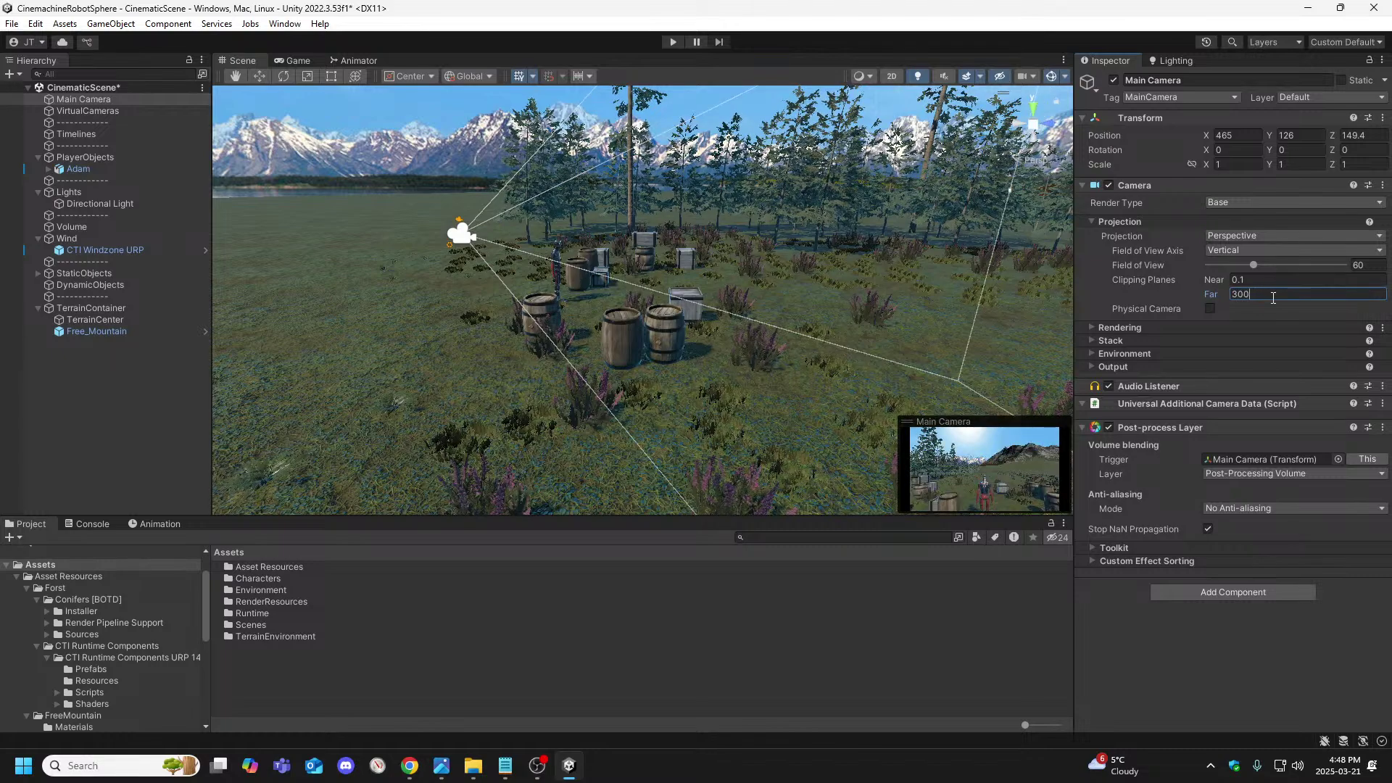
key(BackSpace)
key(BackSpace)
key(BackSpace)
key(BackSpace)
text(5000)
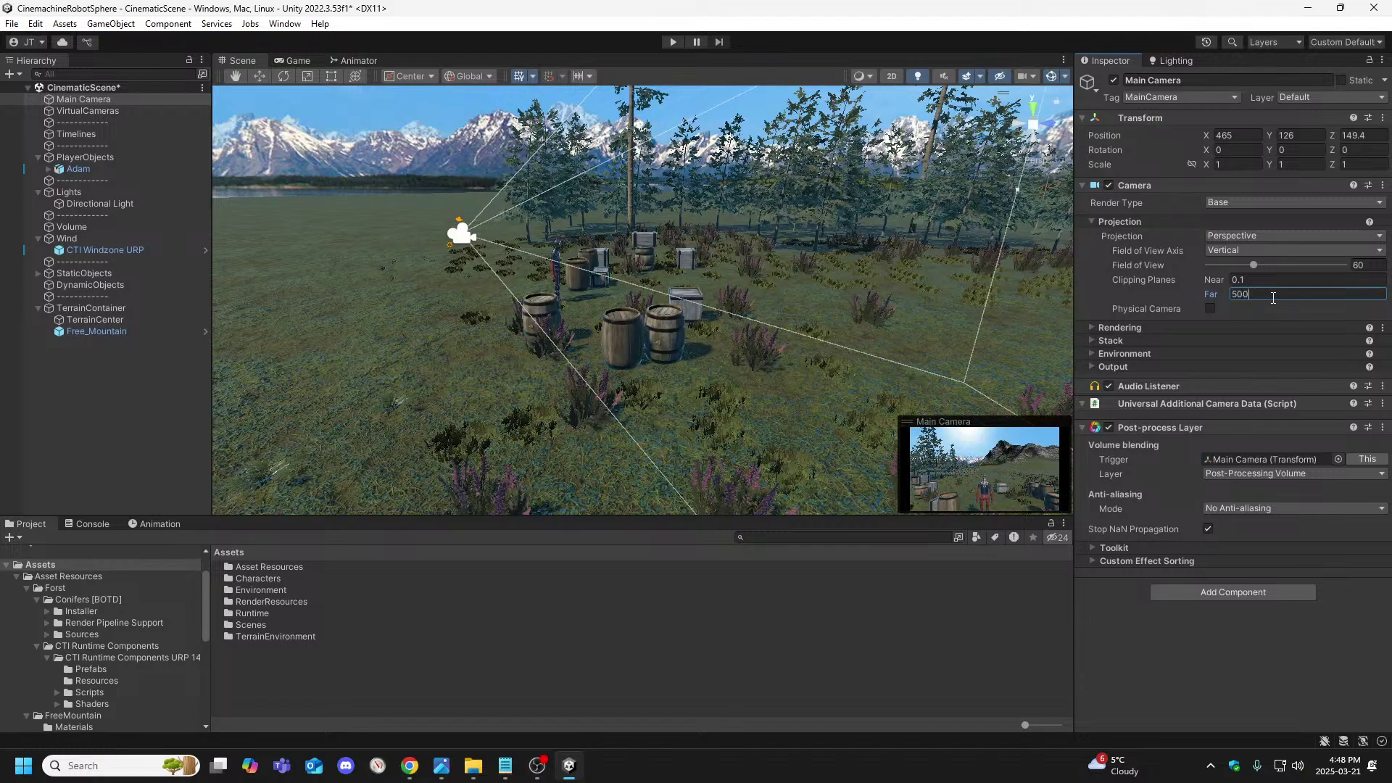
key(BackSpace)
key(BackSpace)
key(BackSpace)
key(BackSpace)
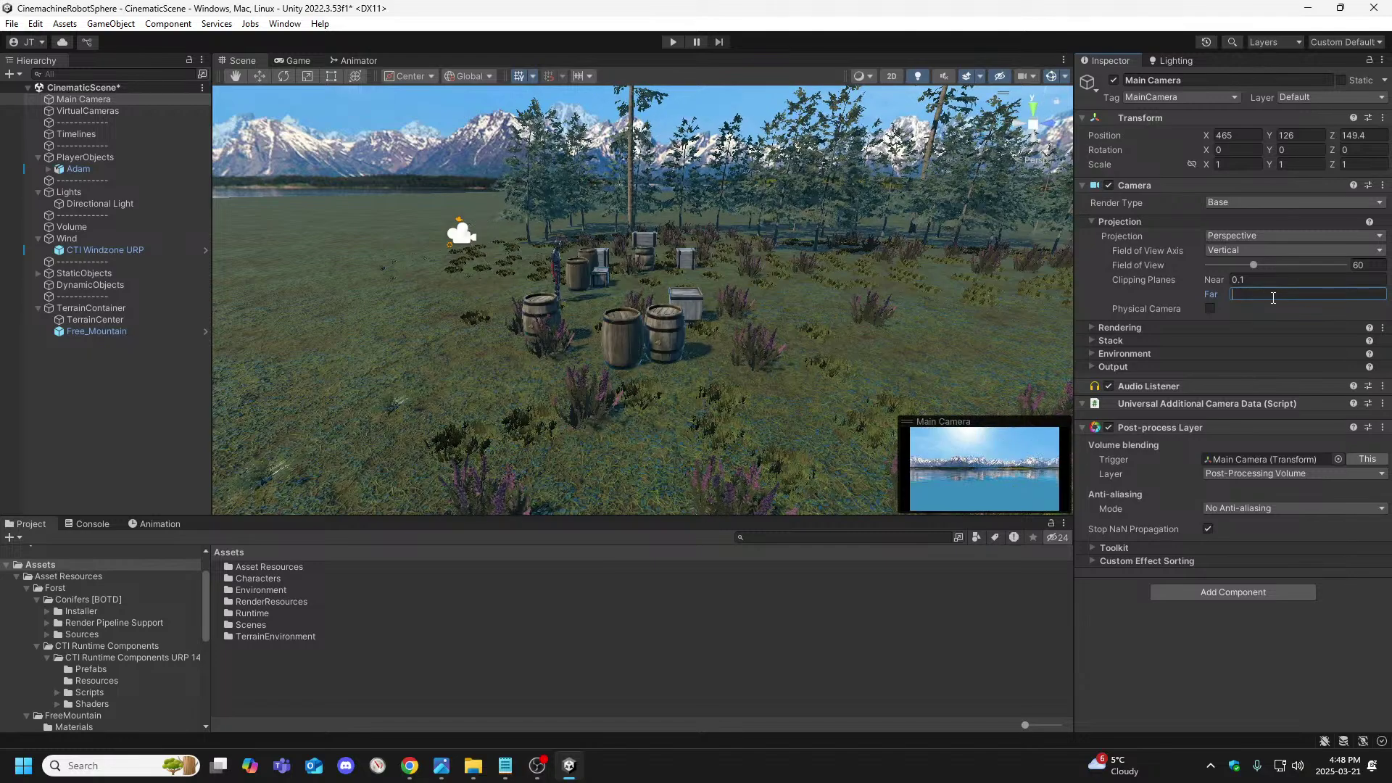
text(8000)
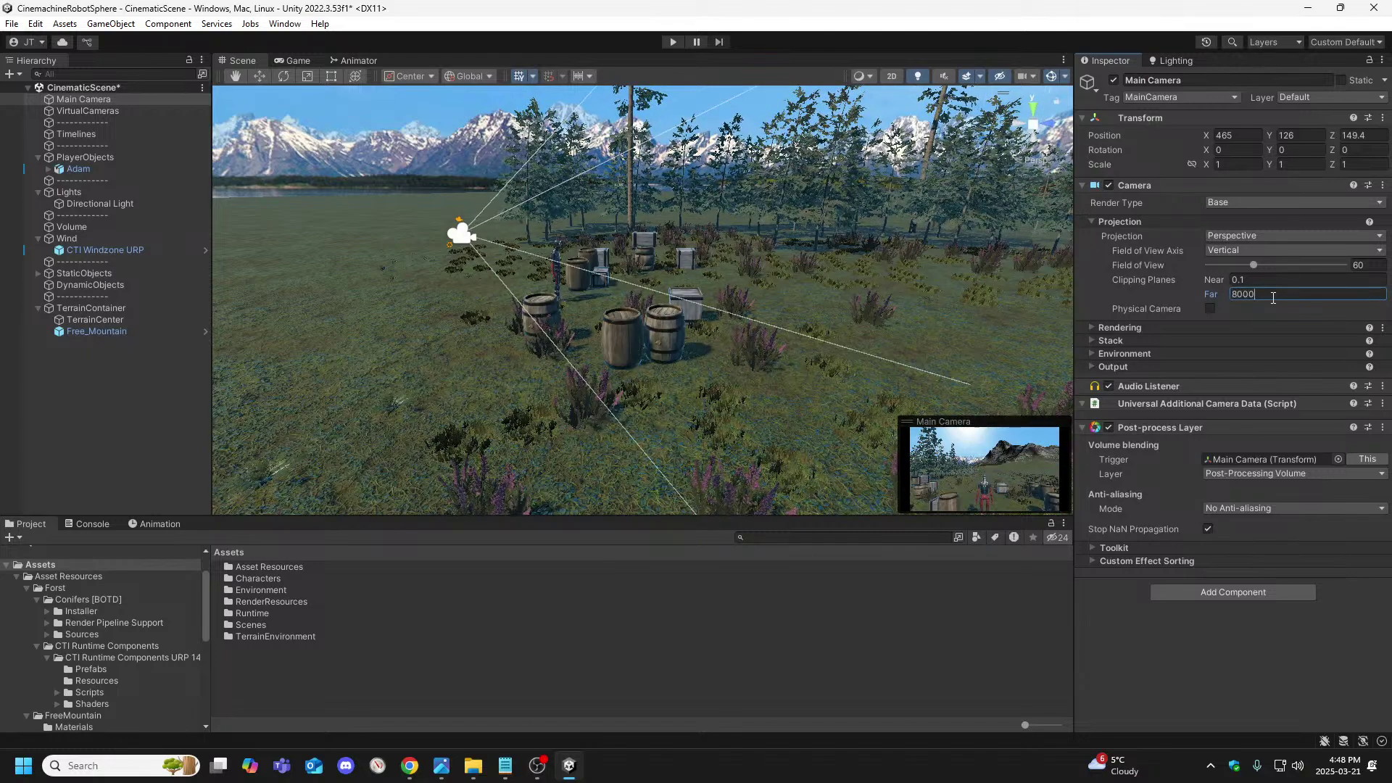
Set the Main Camera's far clipping plane to 3000 and play-test the scene briefly
key(BackSpace)
key(BackSpace)
key(BackSpace)
key(BackSpace)
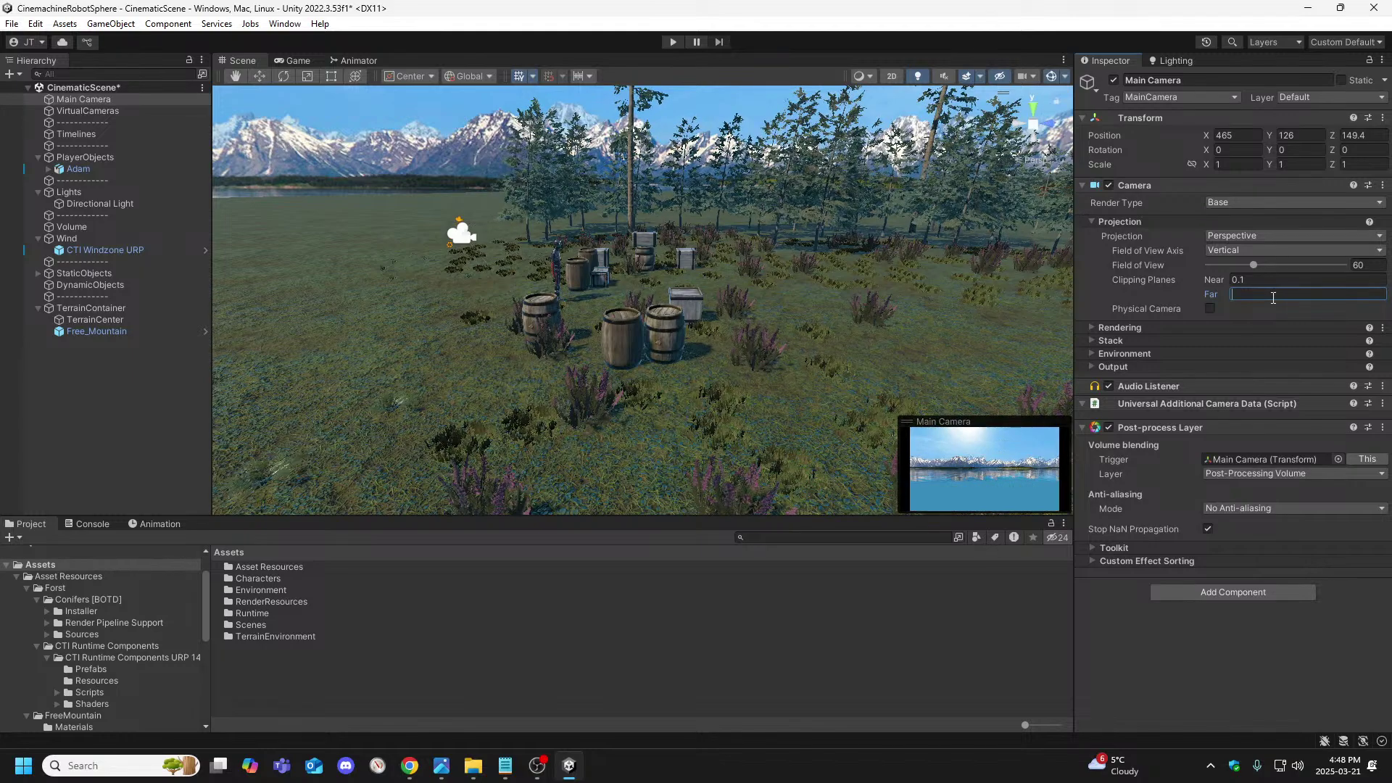
text(3000)
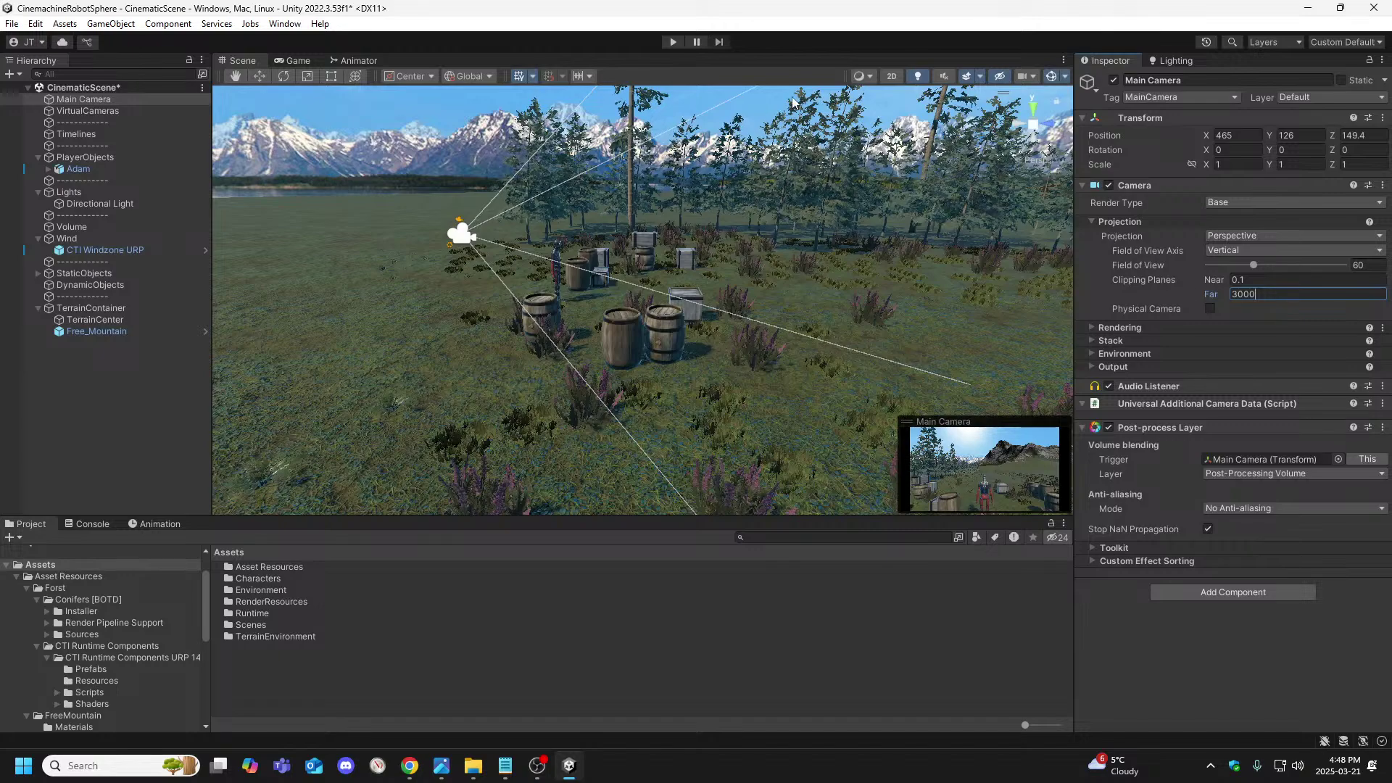
click(673, 41)
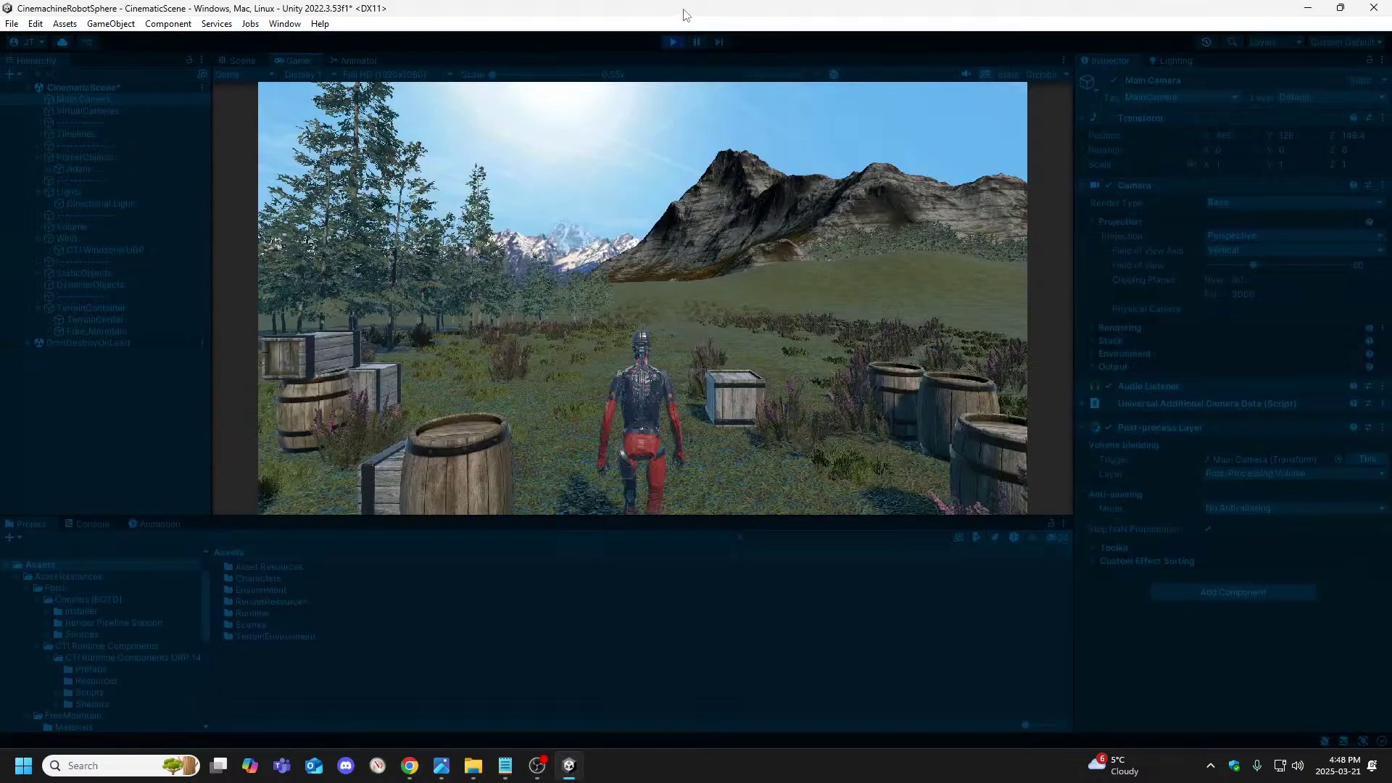
click(673, 41)
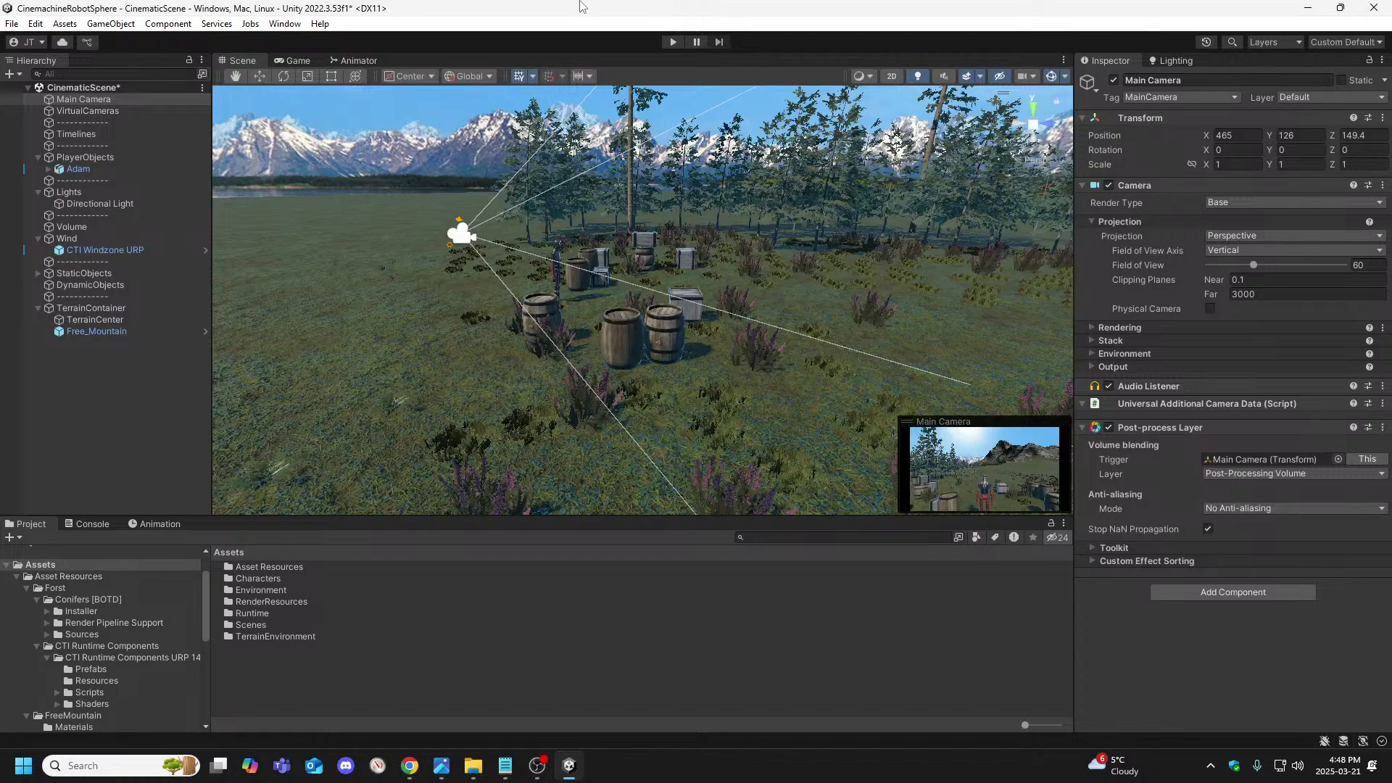
Run the scene again to check the walking character in the camera view, and stop playback
key(alt+Tab)
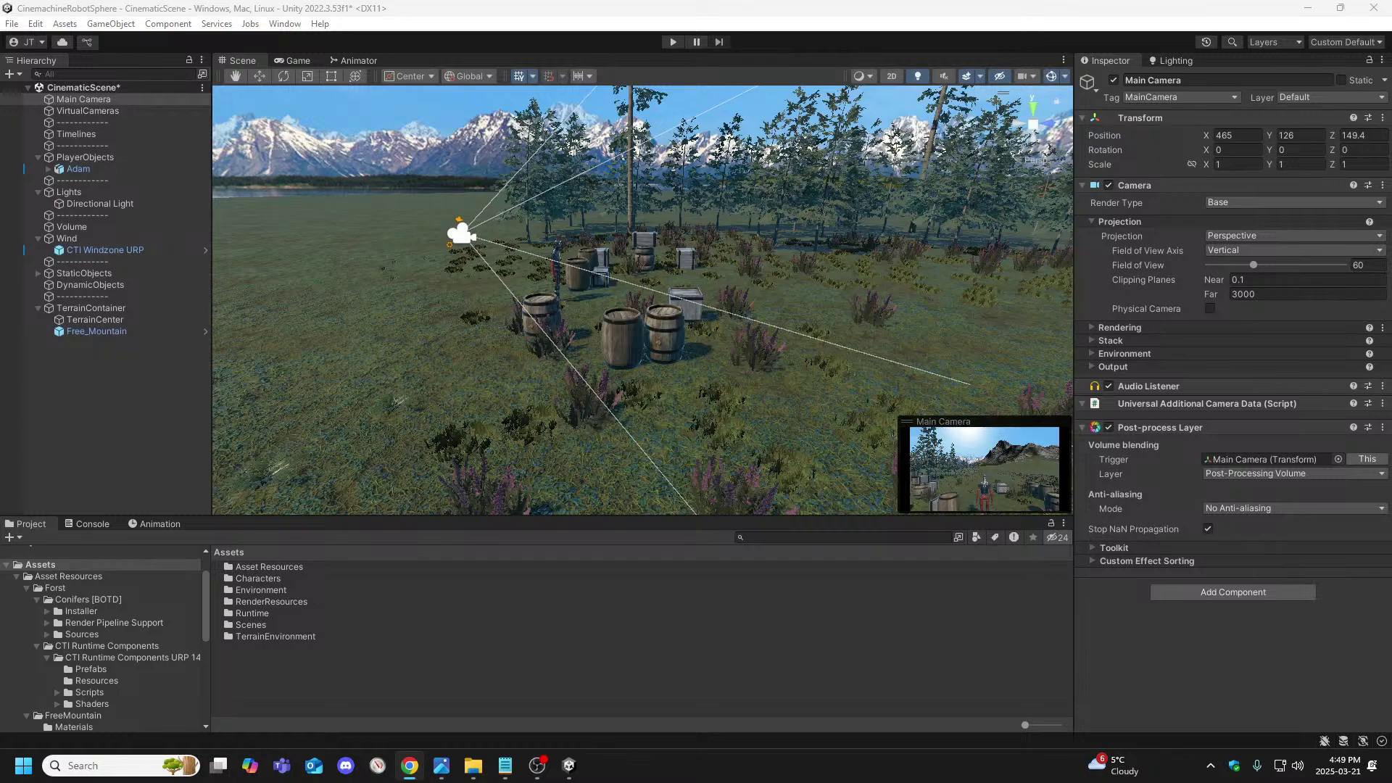
click(1246, 293)
click(1253, 306)
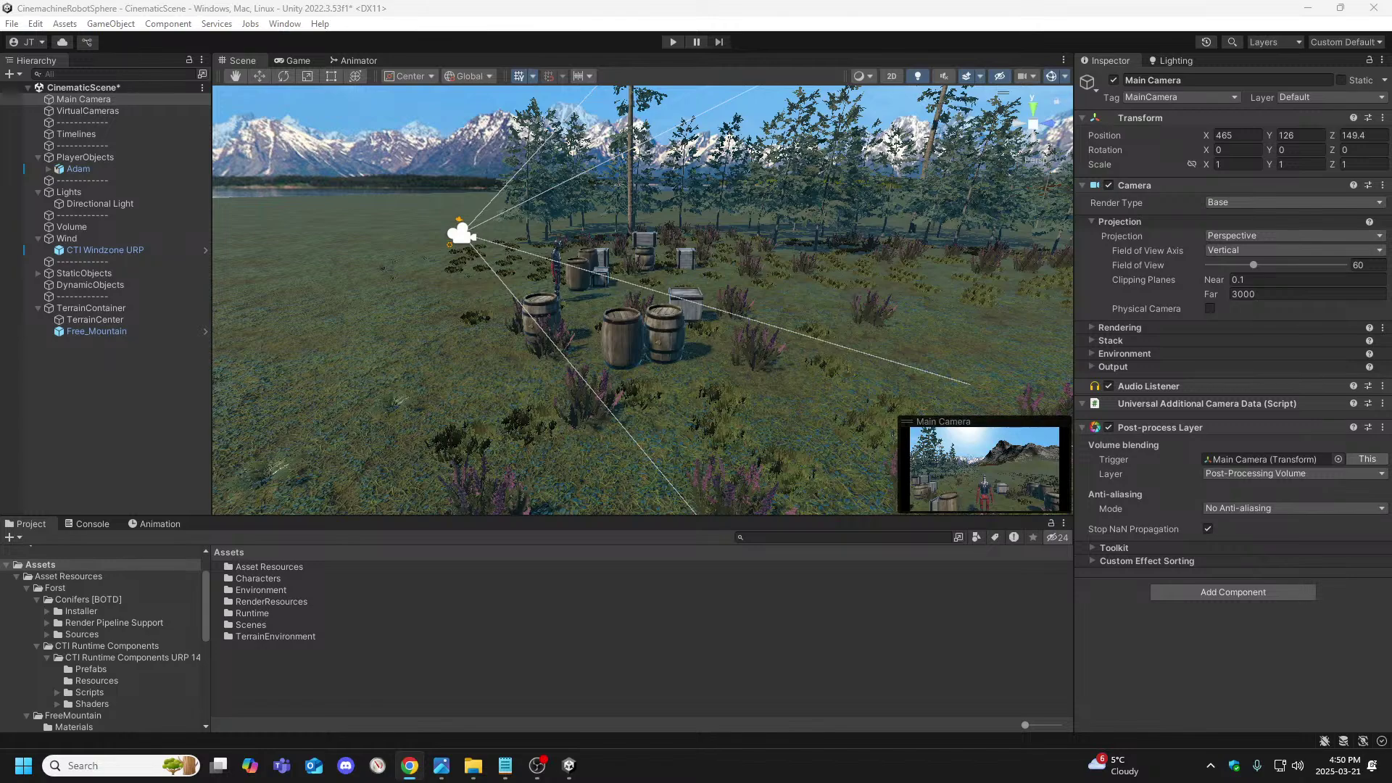
click(673, 41)
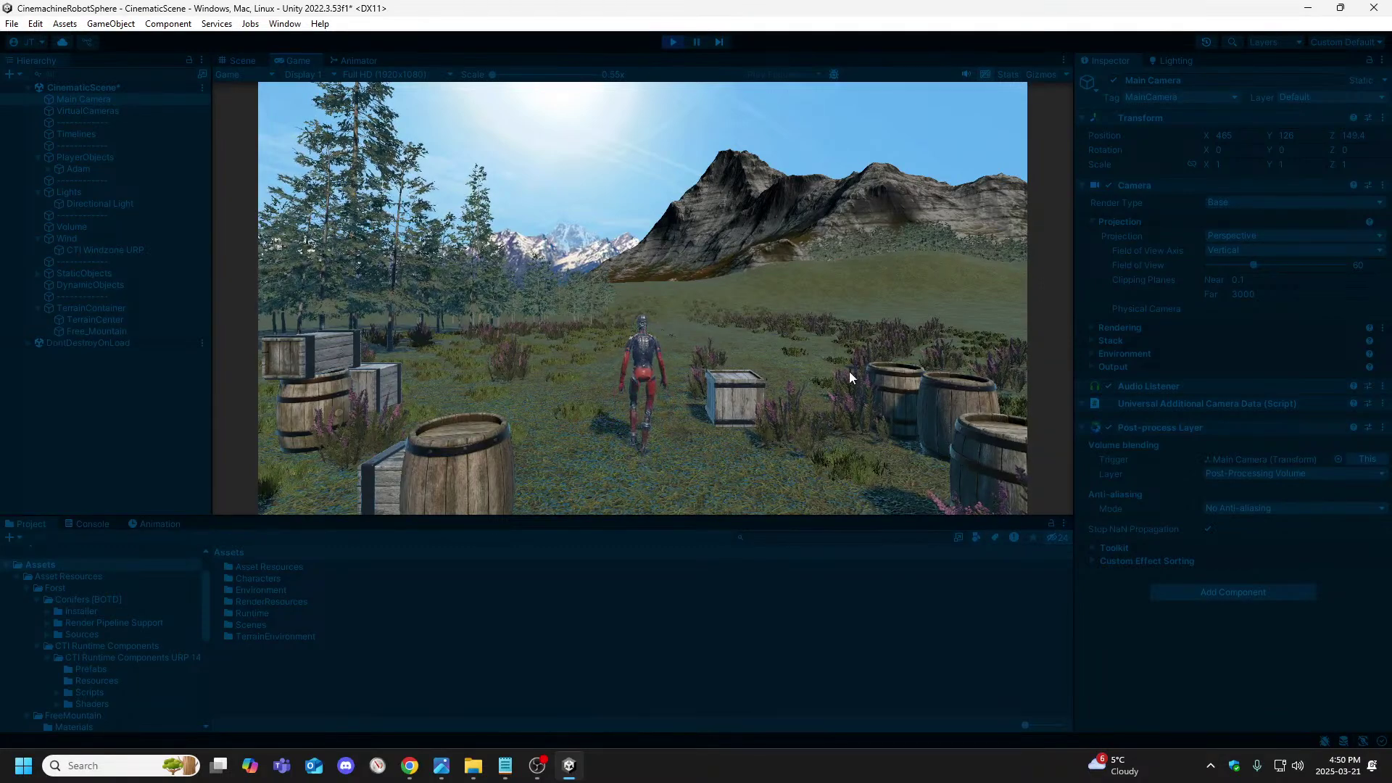
click(671, 47)
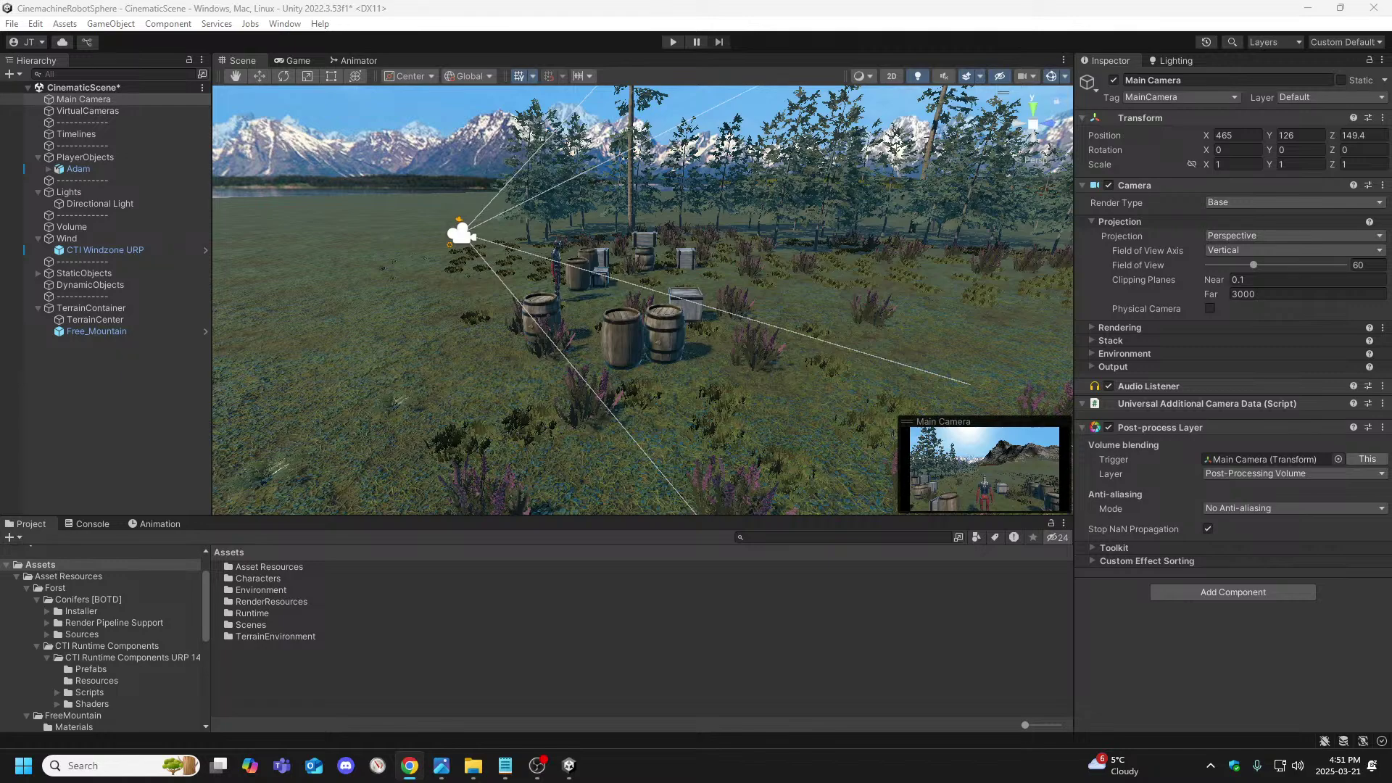
Check which layers are available for the Main Camera without assigning a different one
key(alt+Tab)
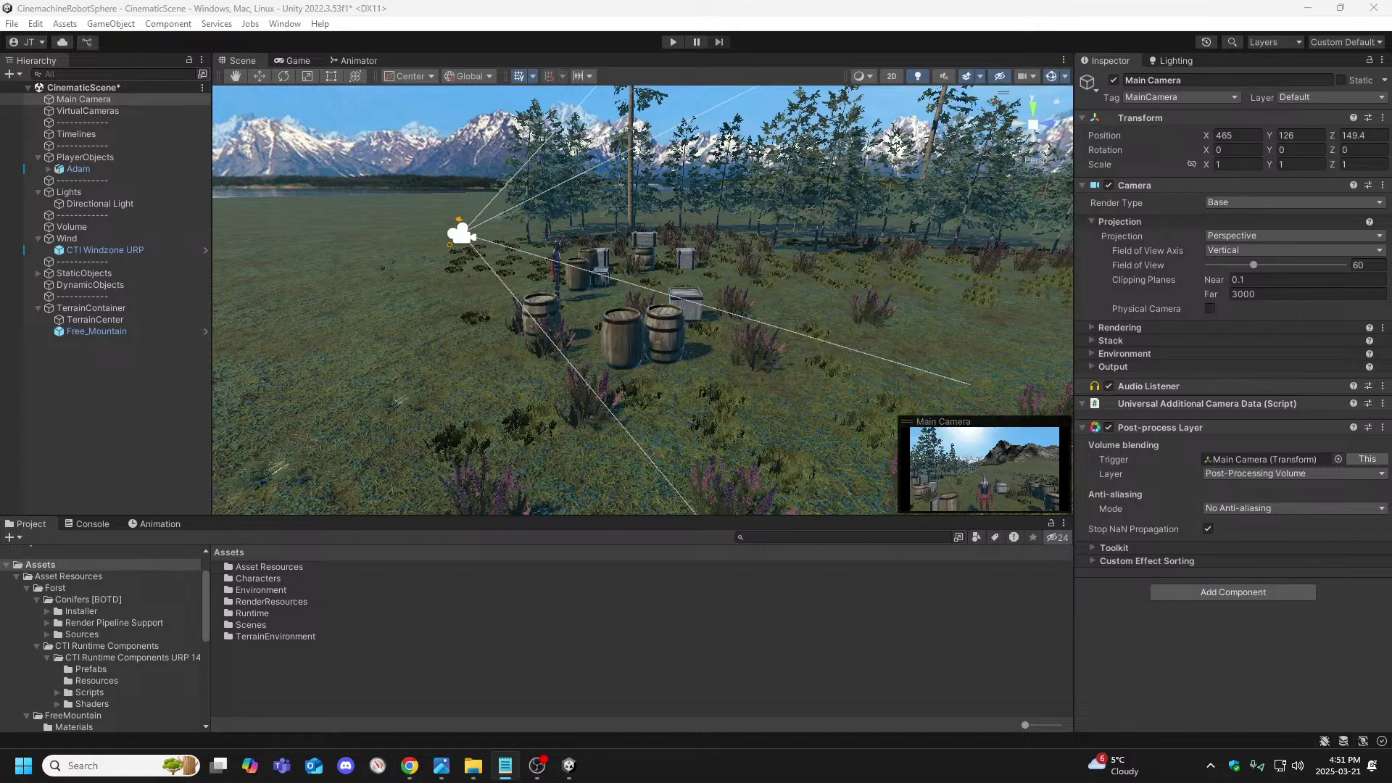
click(1379, 99)
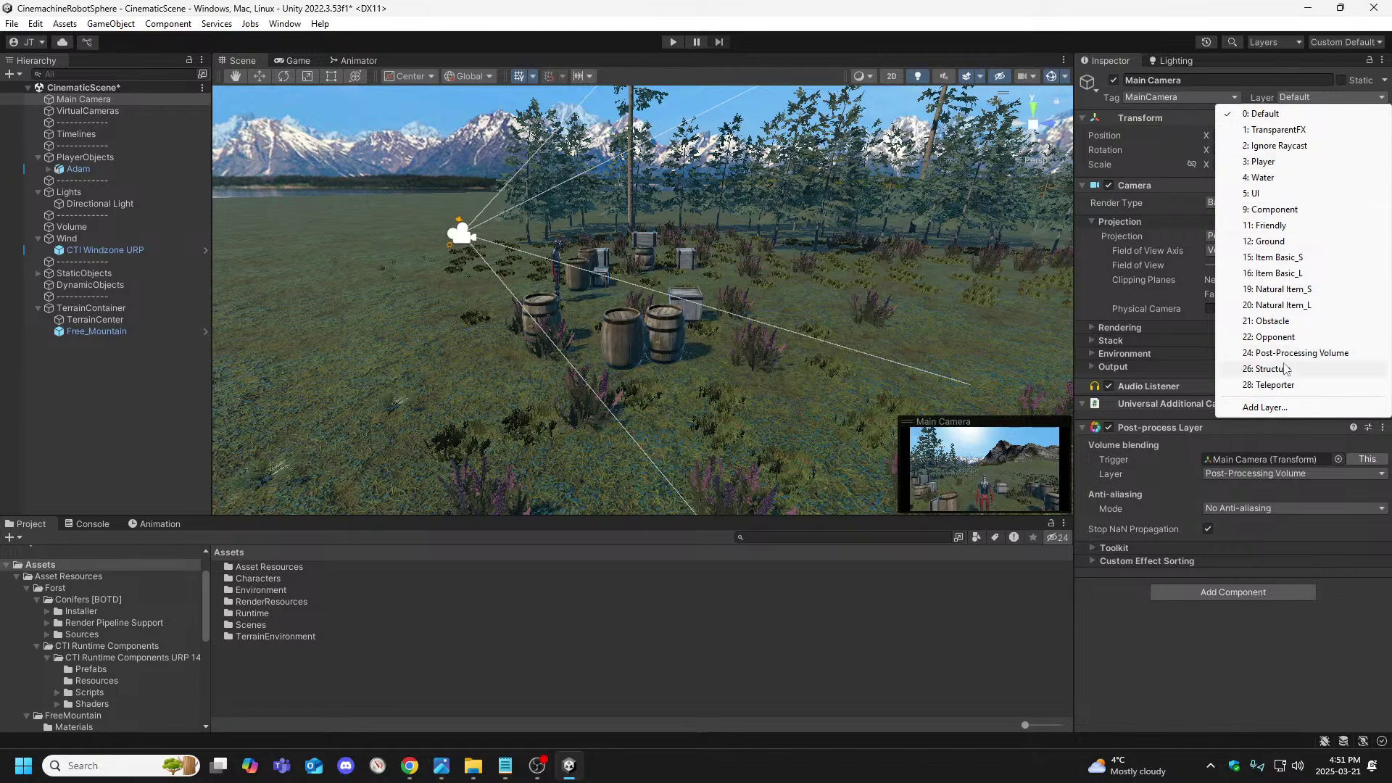
key(Escape)
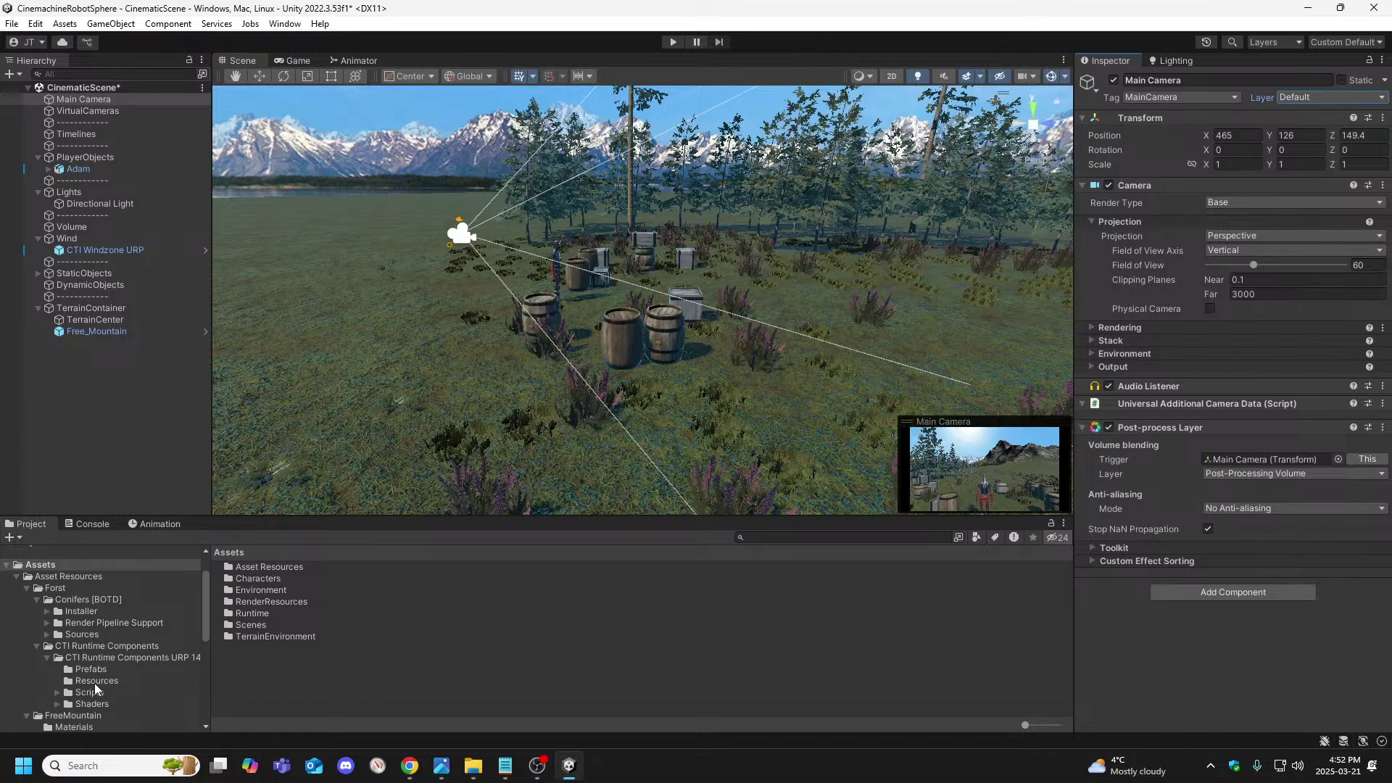
Examine the rendering, quality, lighting and shadow settings of the Ultra_Pipeline Asset in the RenderResources folder
scroll(97, 677, down, 5)
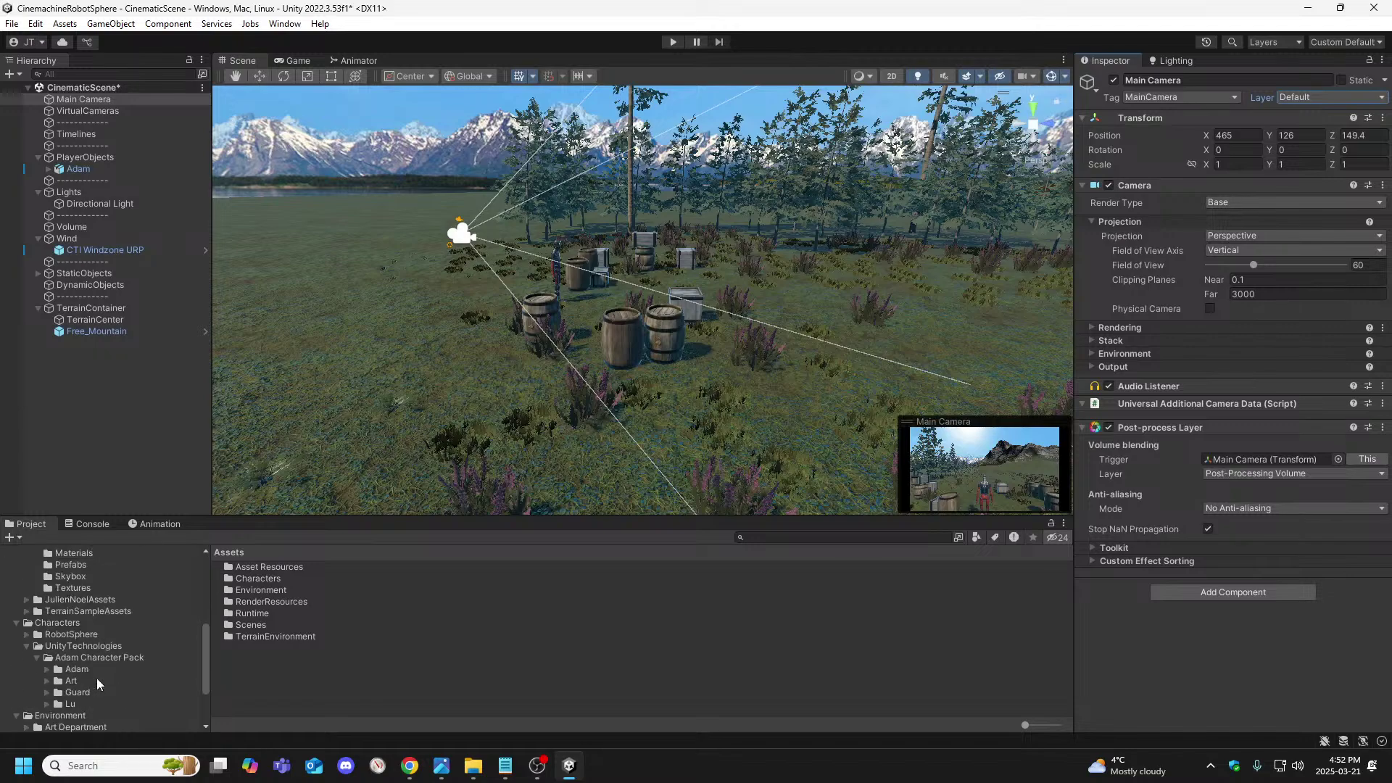
scroll(93, 646, down, 3)
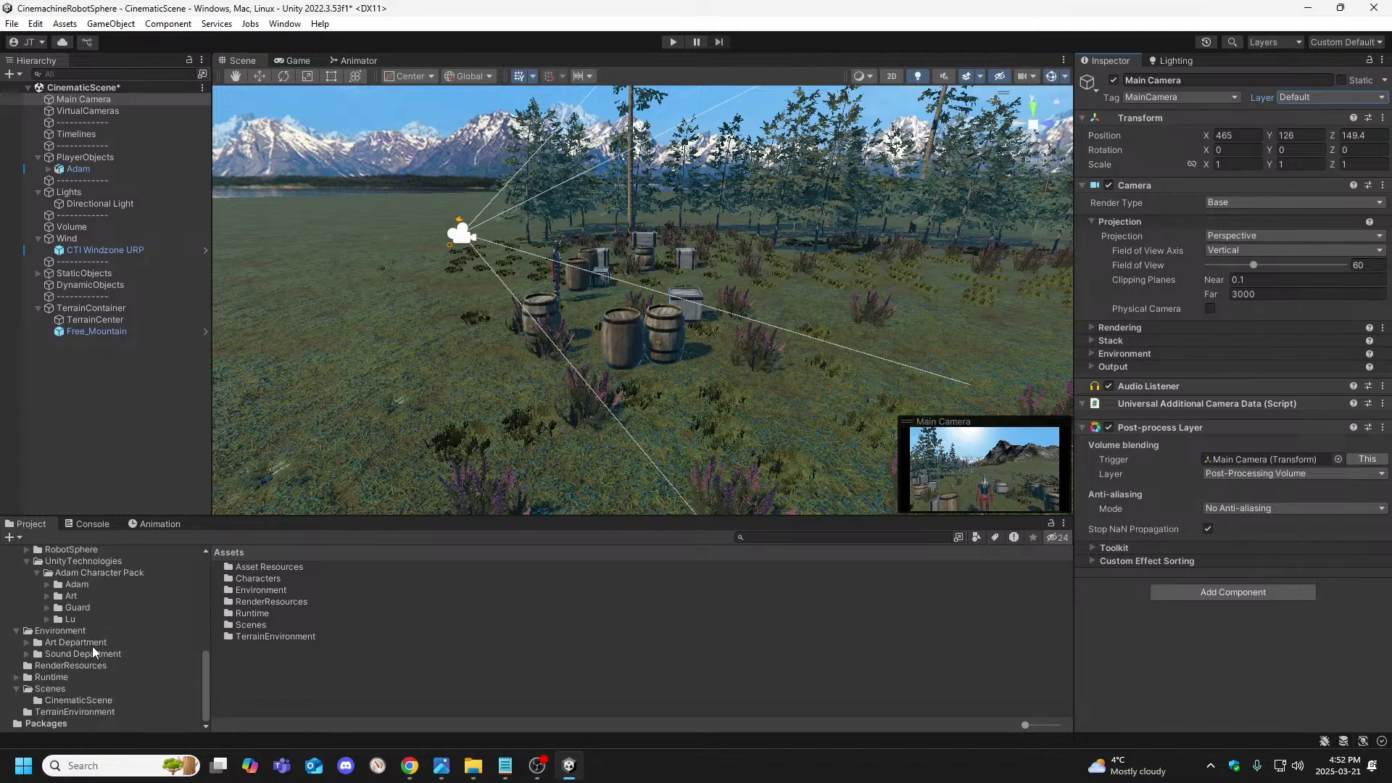
click(84, 665)
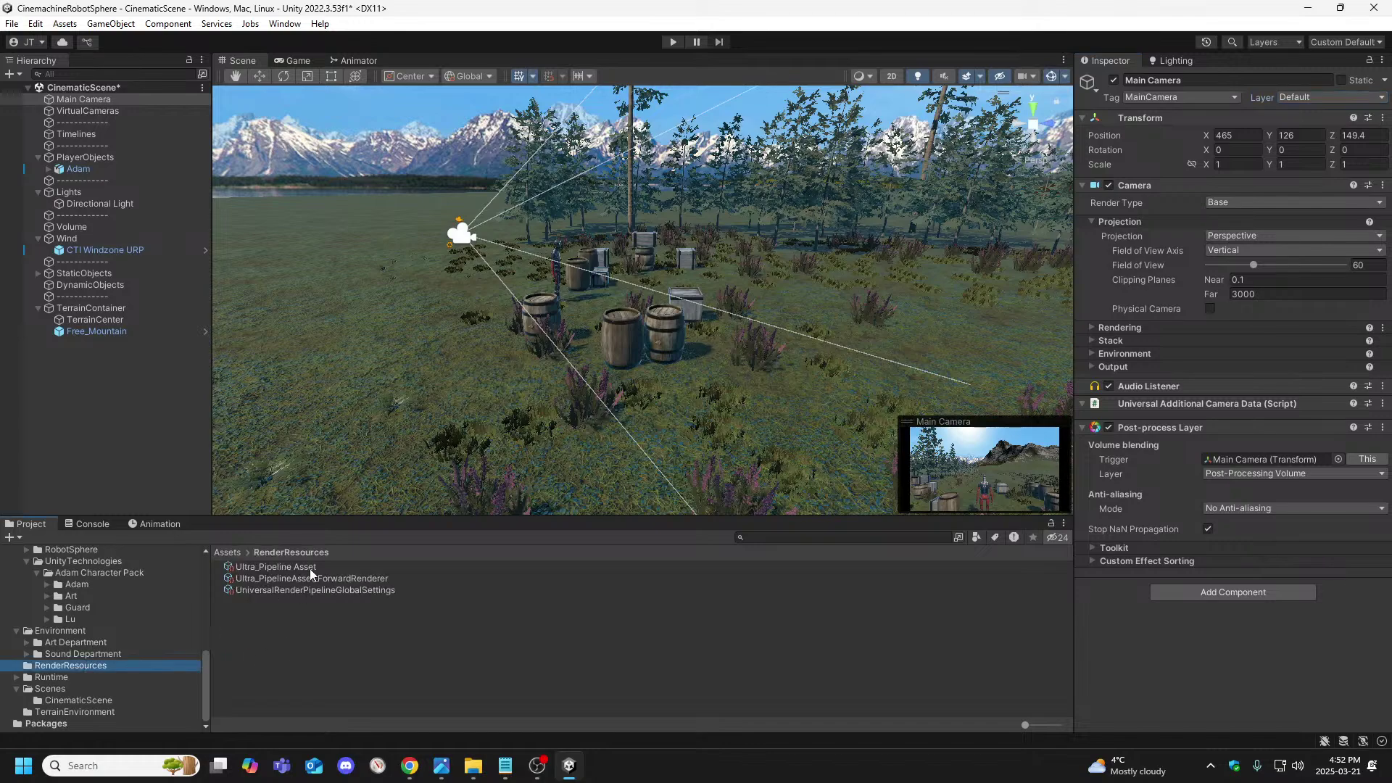
click(289, 567)
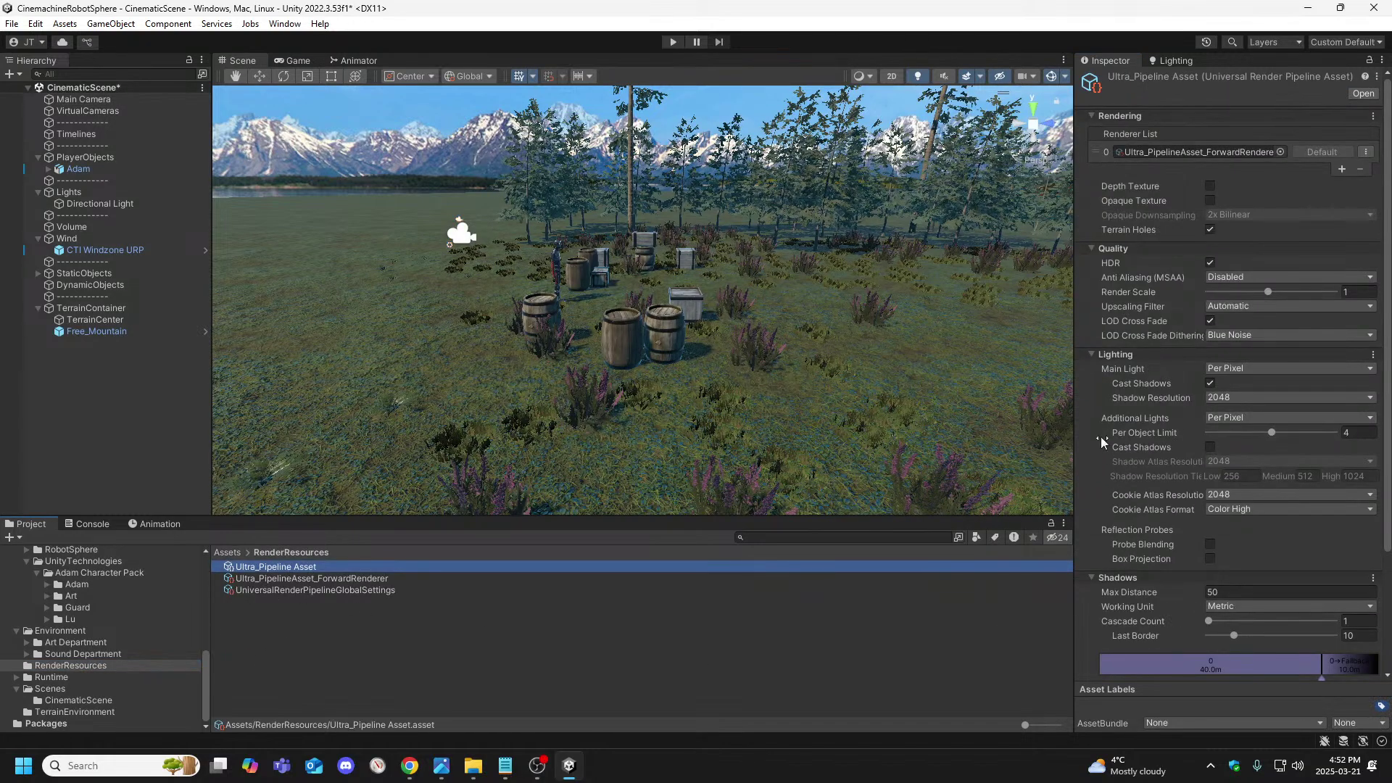
scroll(1094, 442, down, 2)
key(alt+Tab)
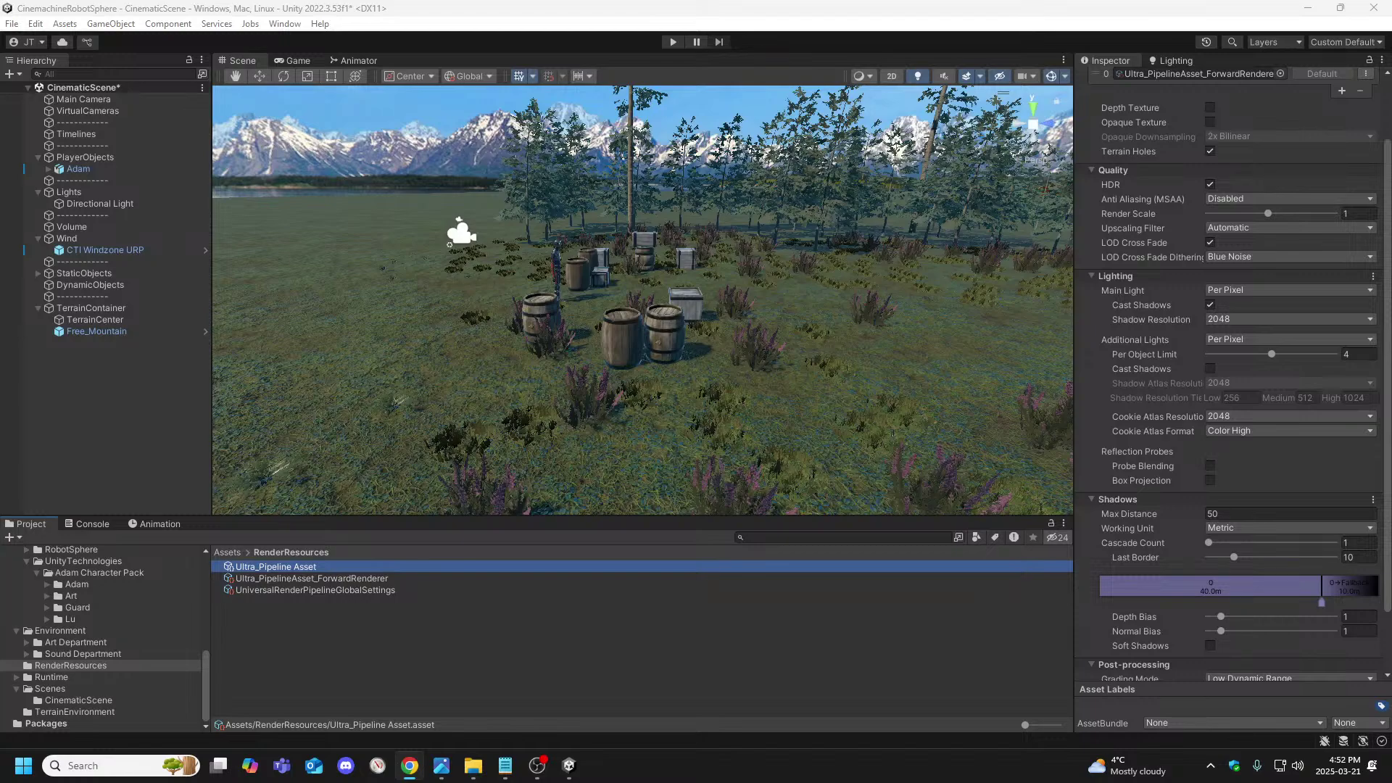
click(505, 765)
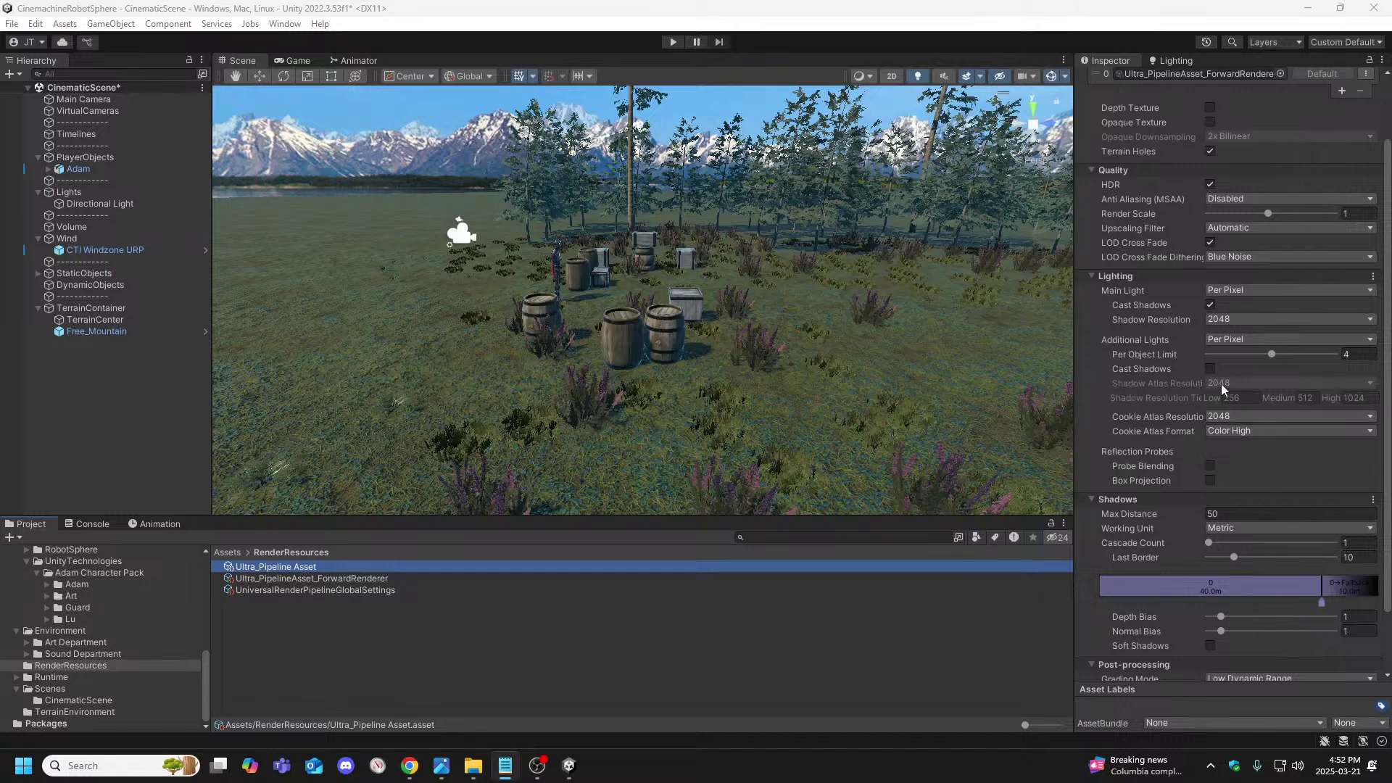
scroll(1172, 251, up, 2)
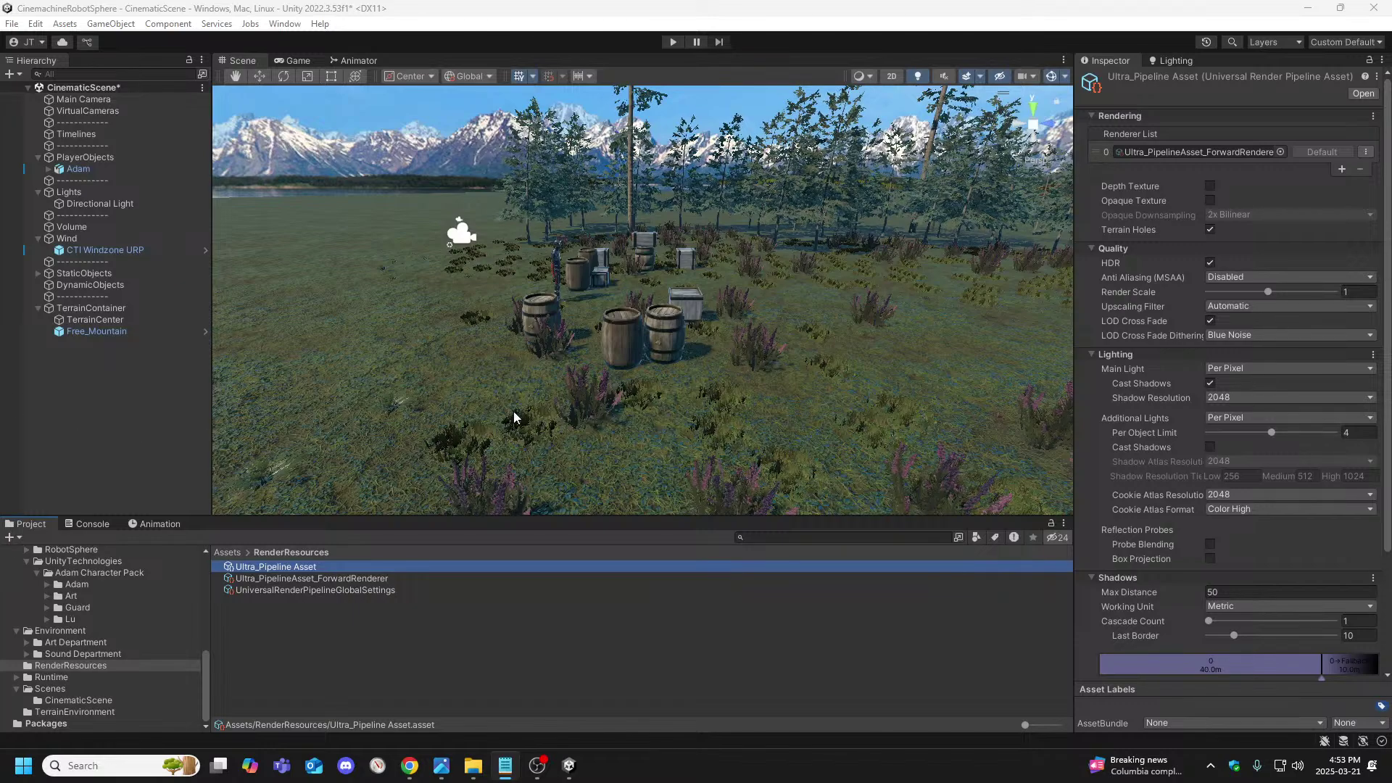
Inspect the robot character and the surrounding barrels and crates up close in the Scene view
right_drag(541, 403, 910, 409)
key(w)
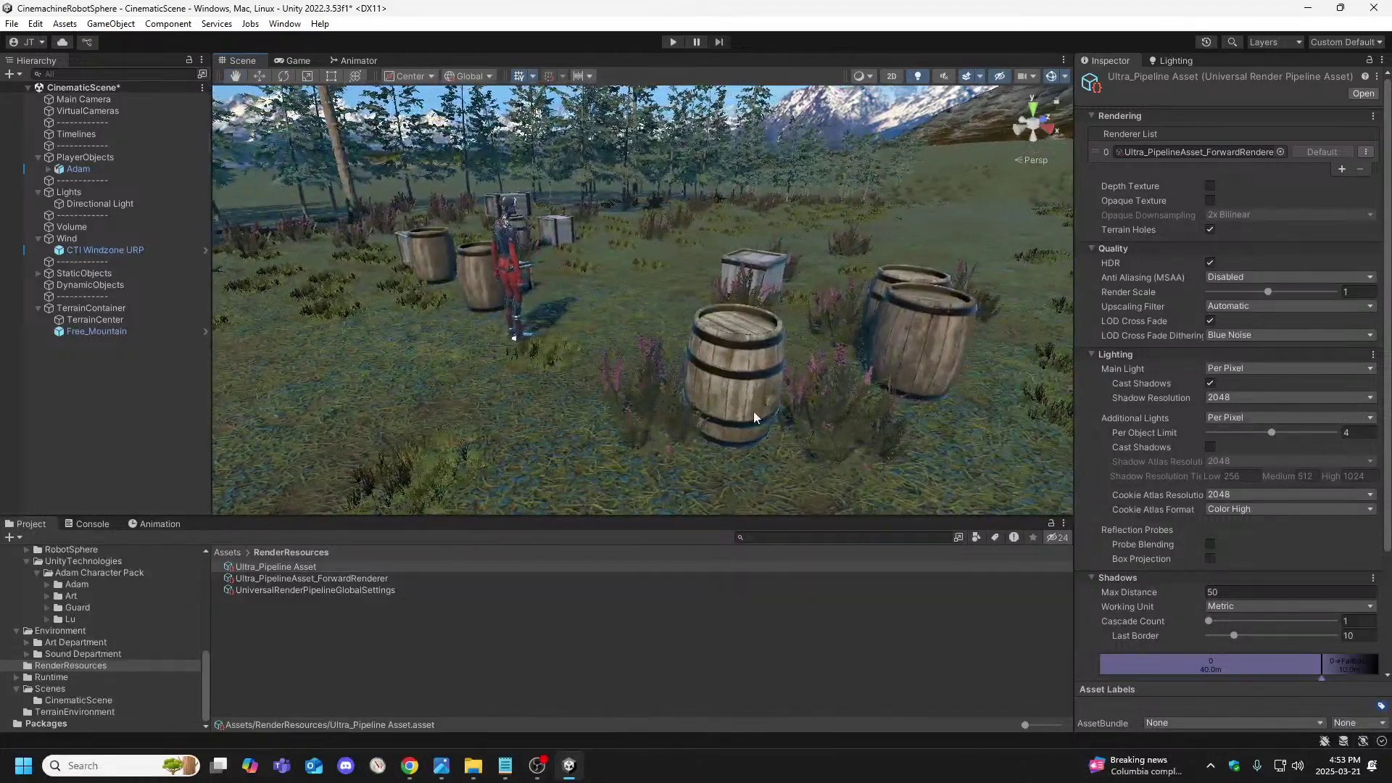
key(s)
right_drag(824, 458, 647, 414)
right_drag(710, 417, 828, 438)
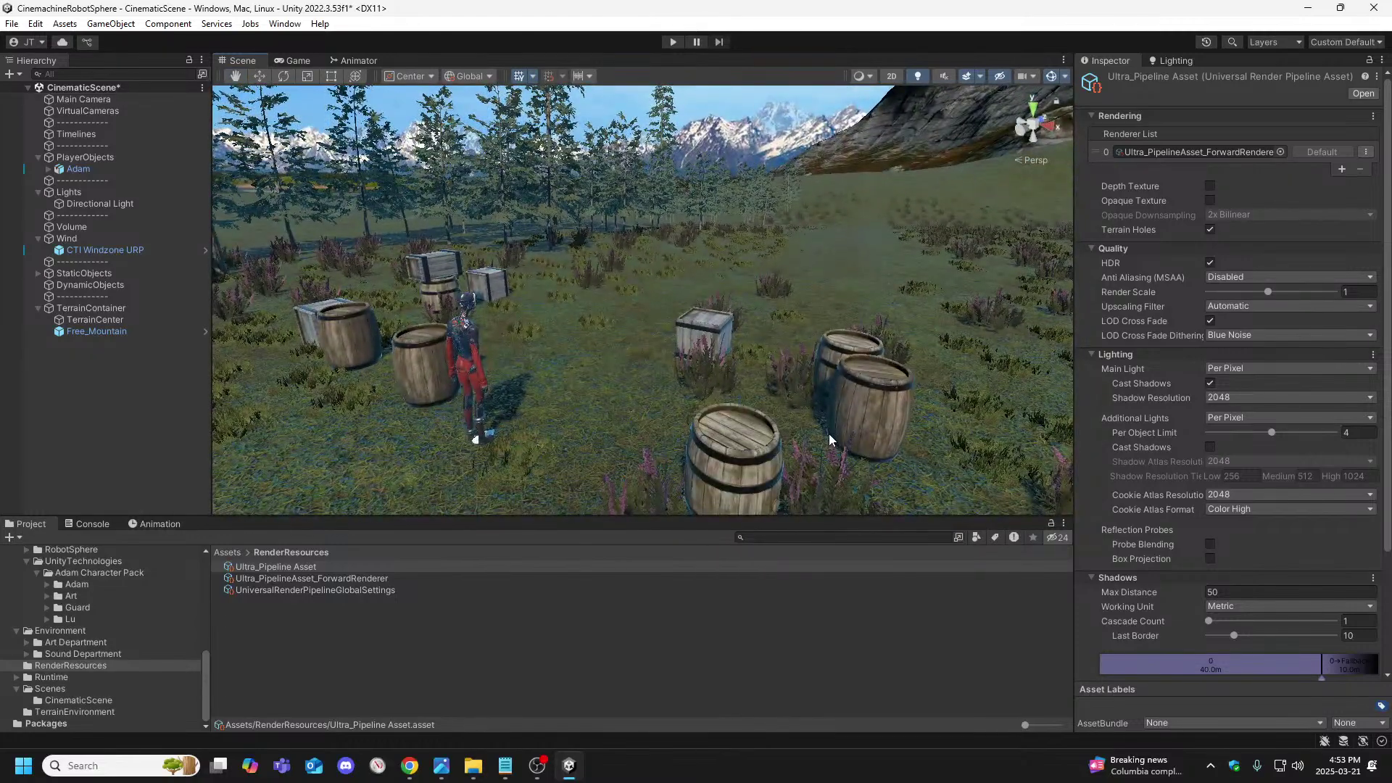
Set the Volume object's Y position to 124
right_drag(647, 431, 403, 423)
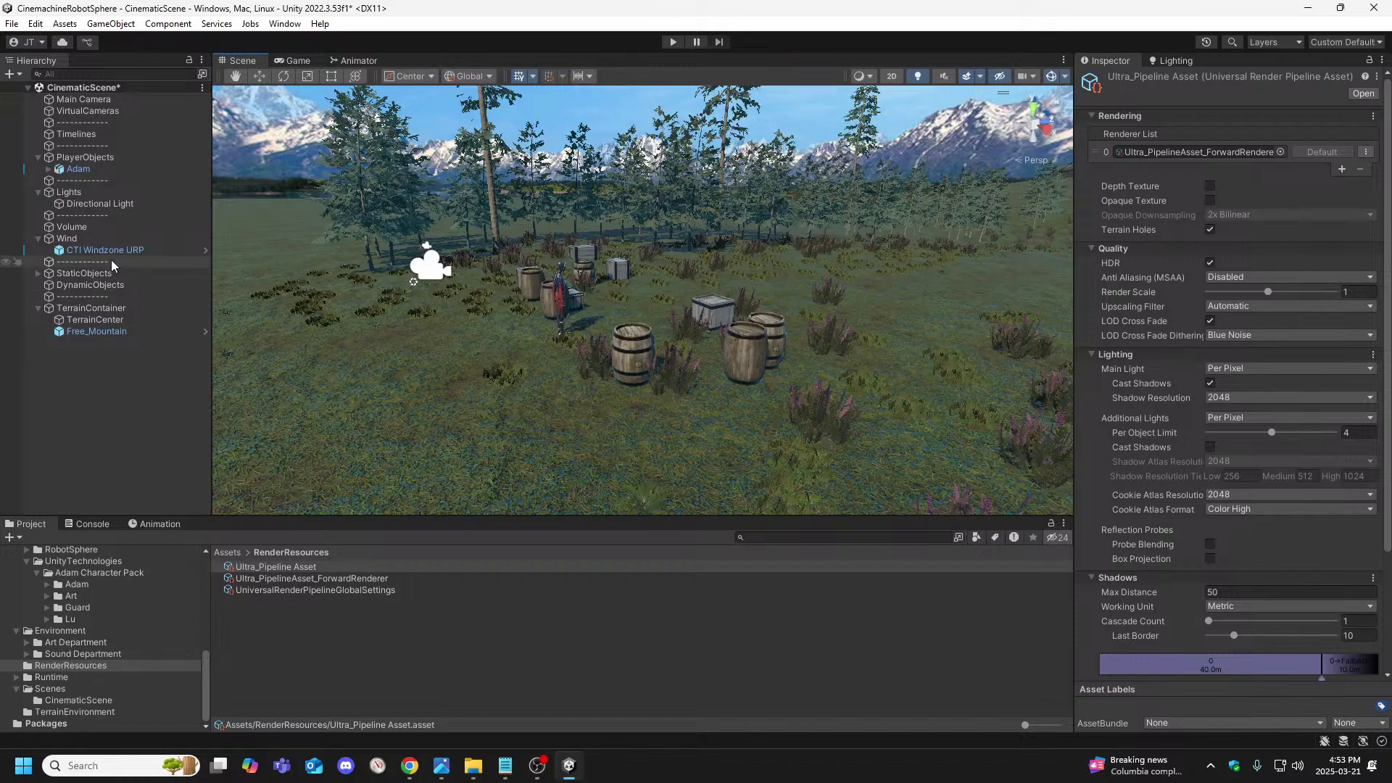
click(75, 227)
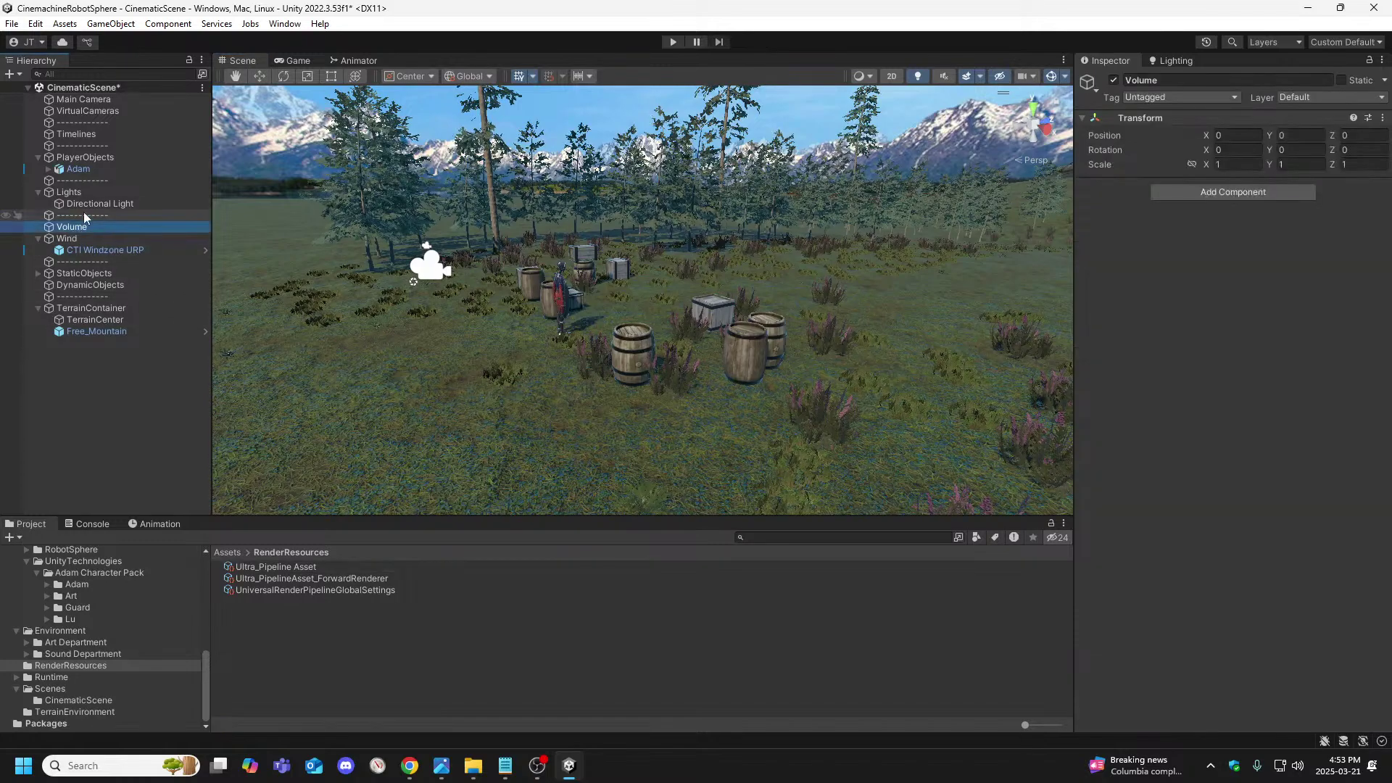
right_click(56, 370)
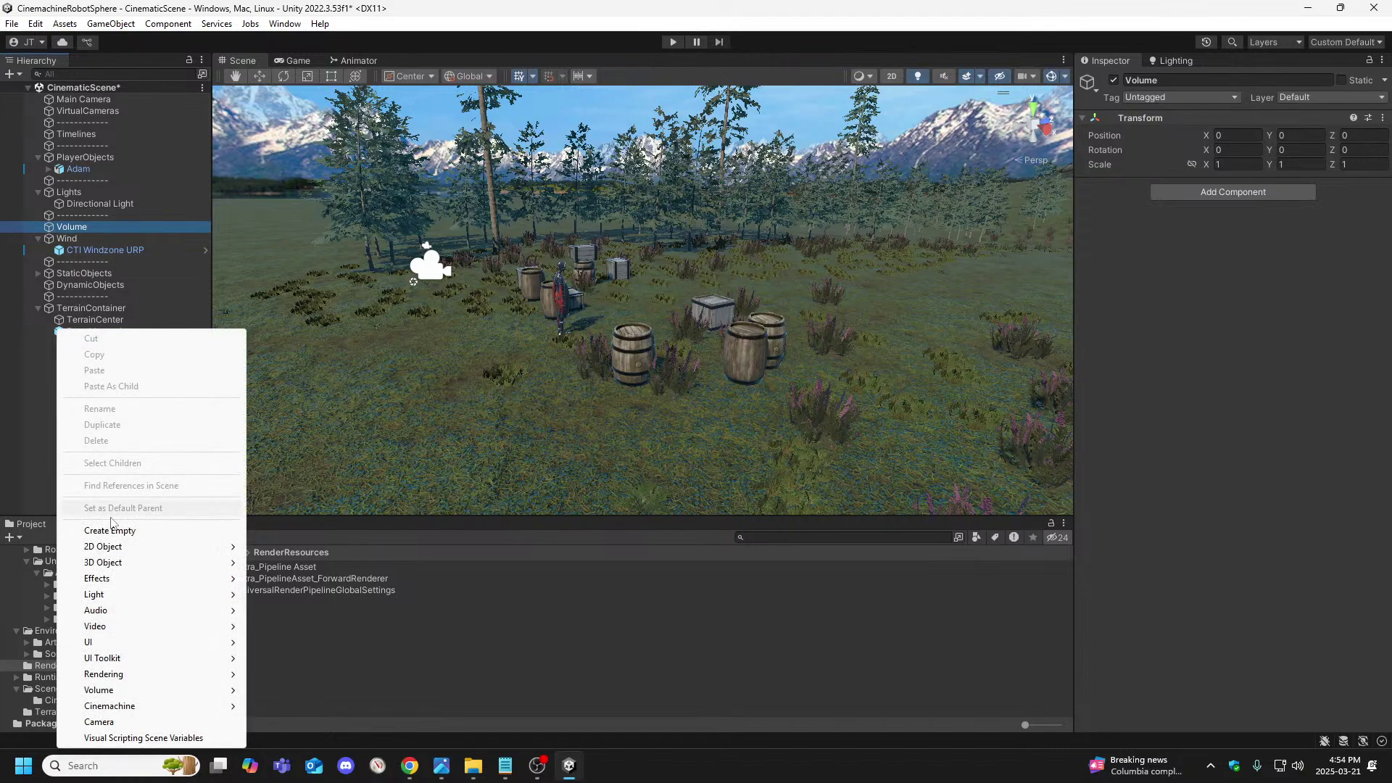
click(70, 229)
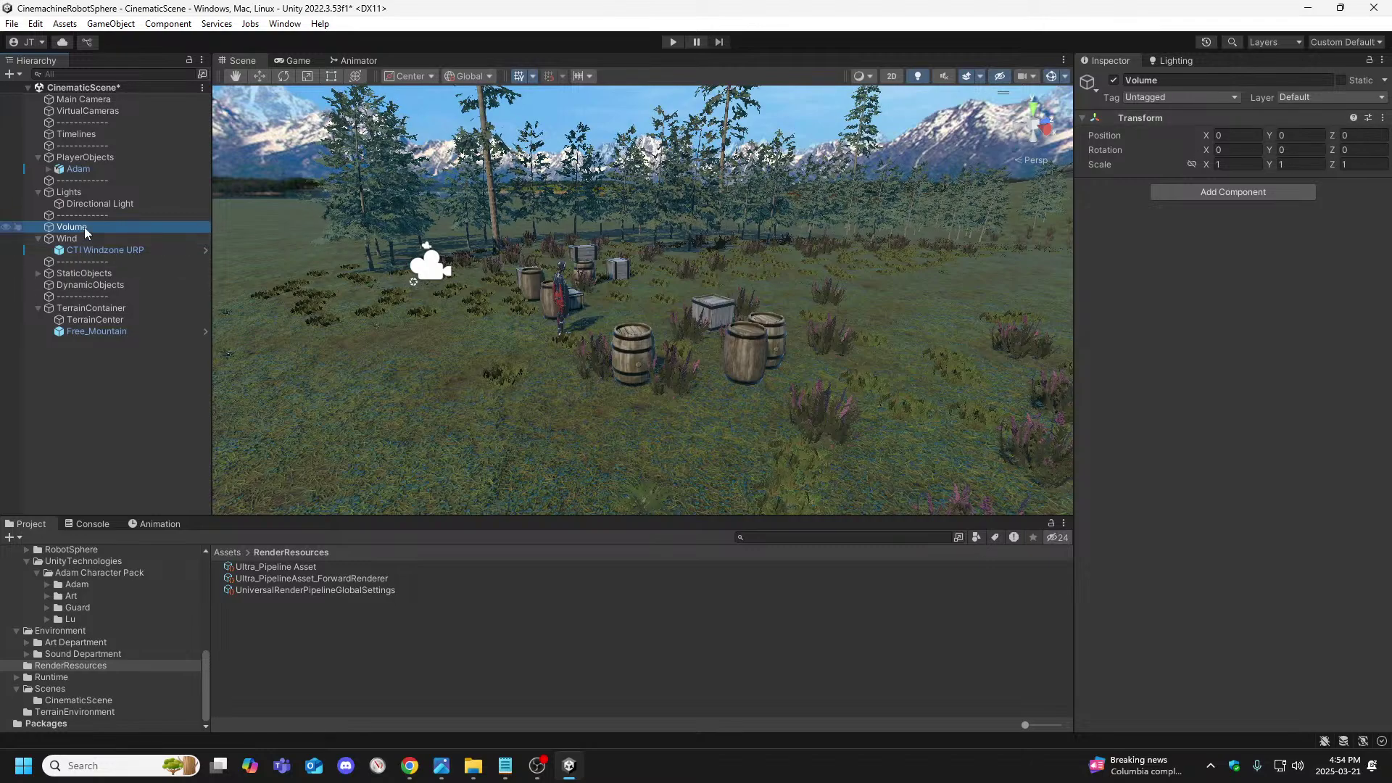
click(1291, 135)
text(124)
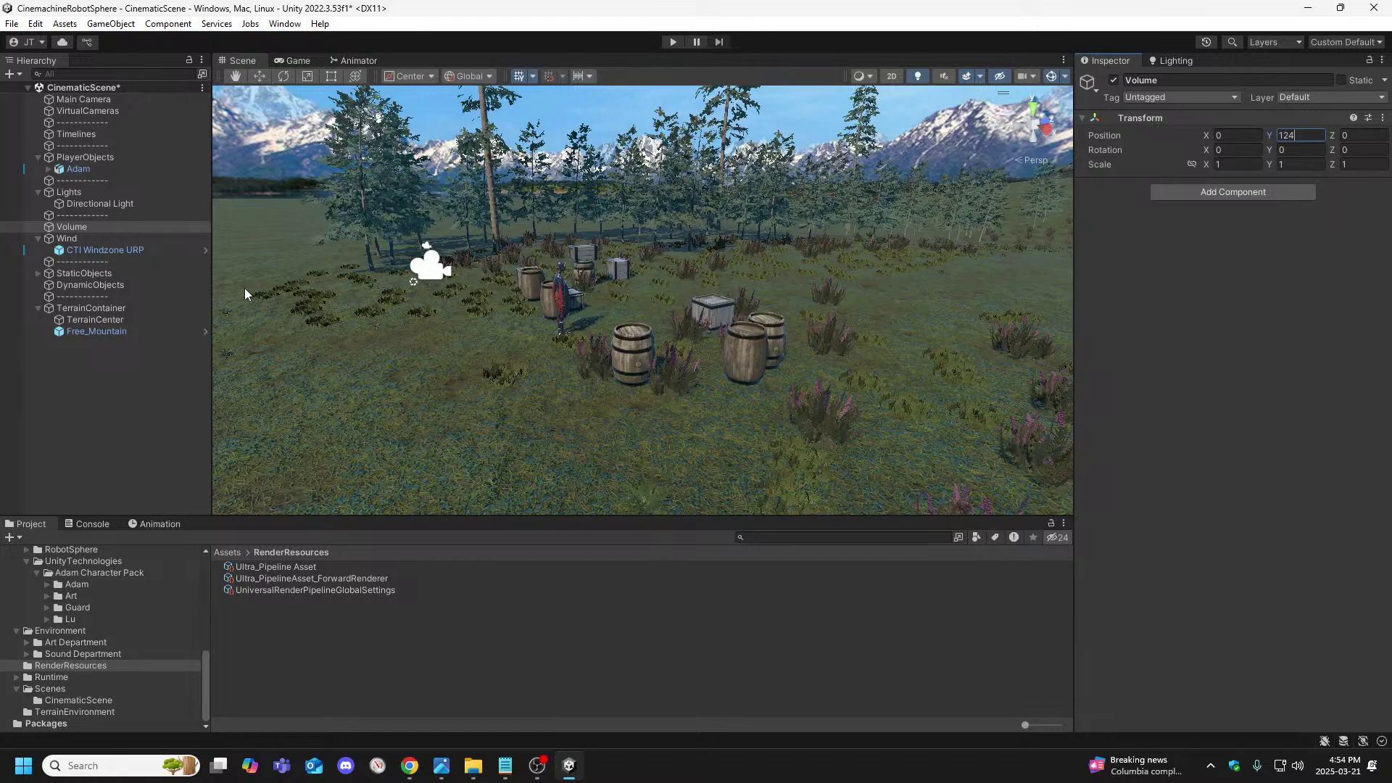
Check the Main Camera's position and set the Volume object's Y position to 126 to match its height
click(96, 99)
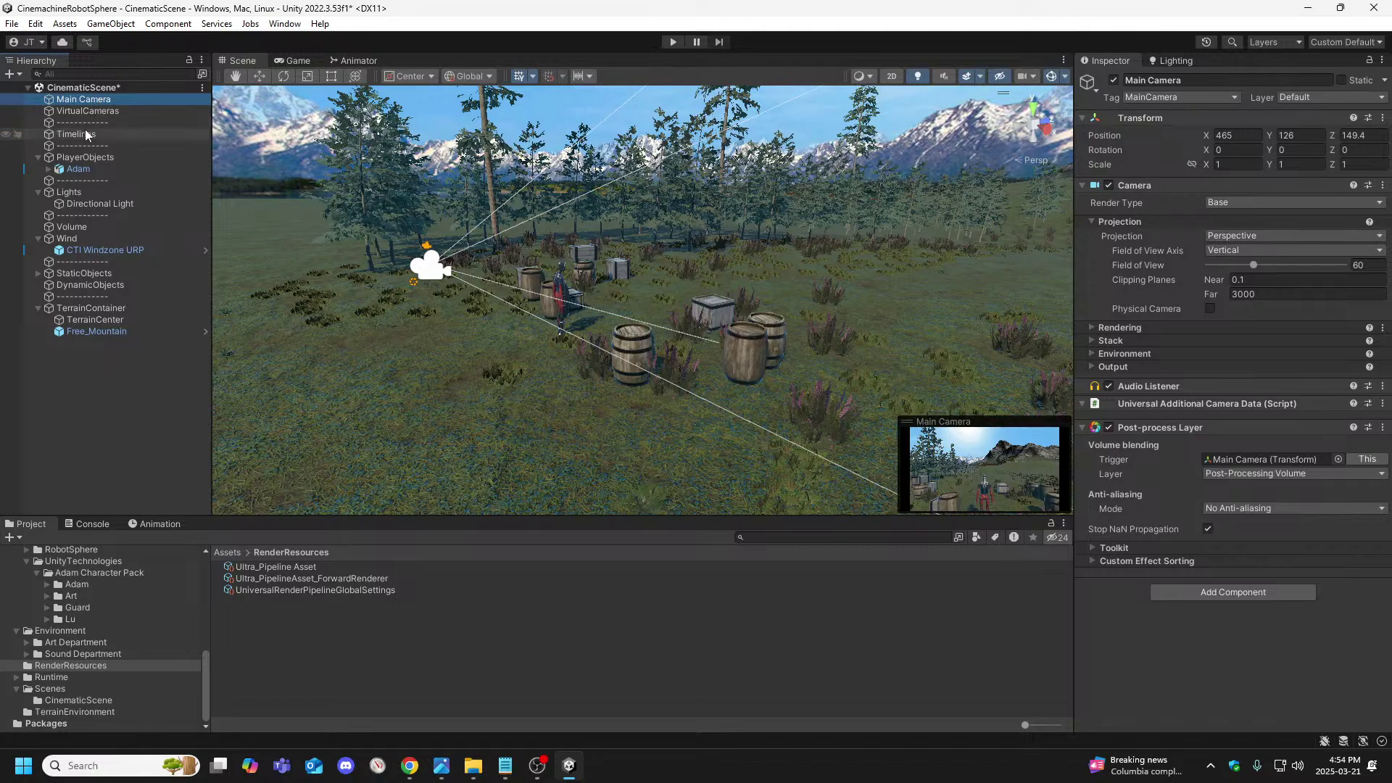
click(90, 122)
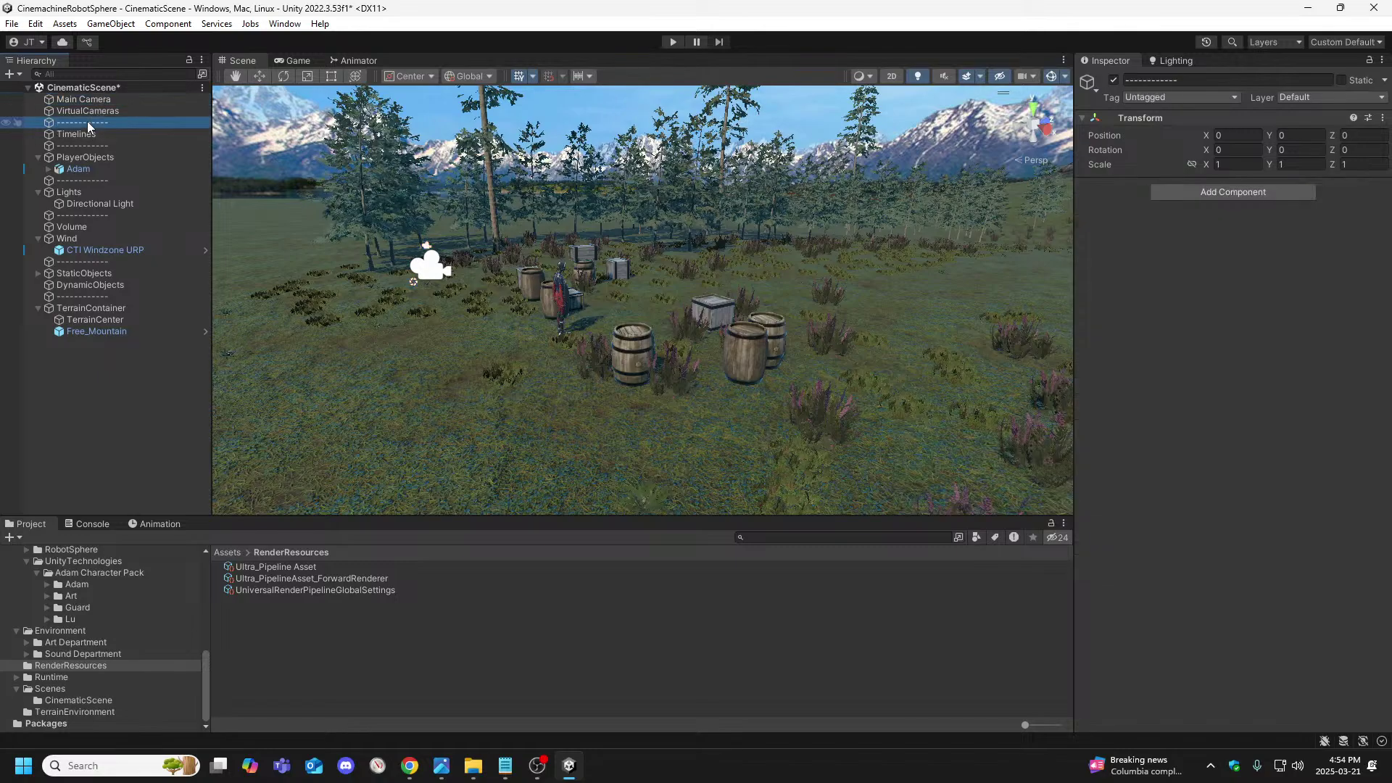
click(72, 227)
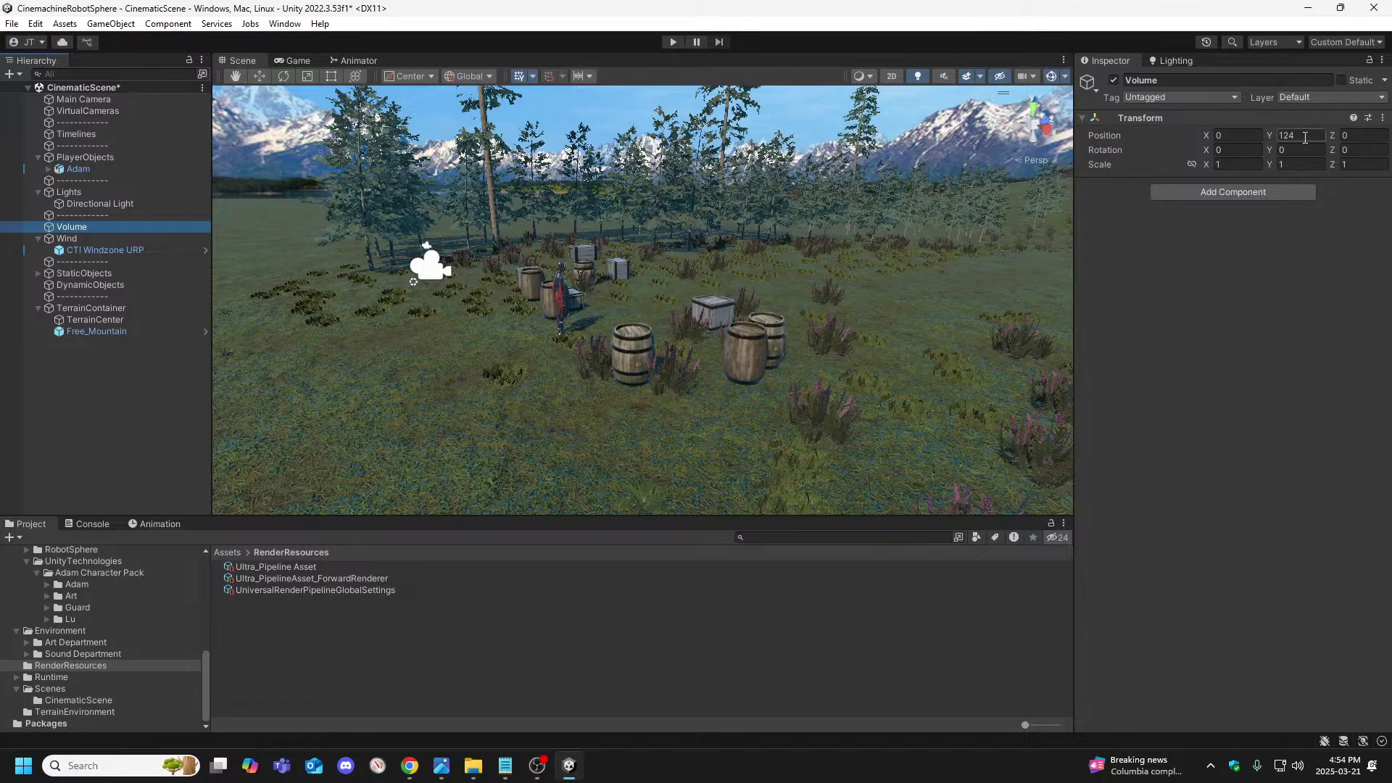
click(1311, 138)
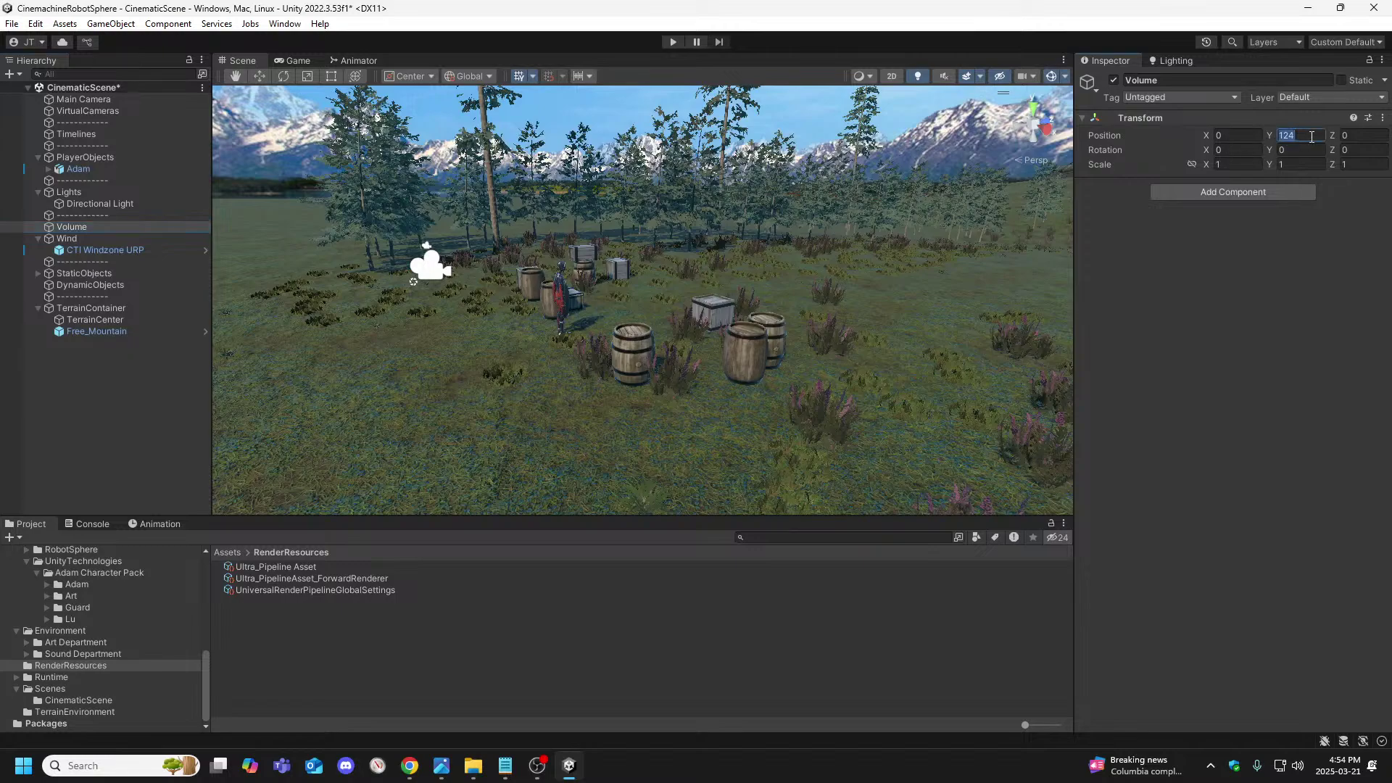
text(126)
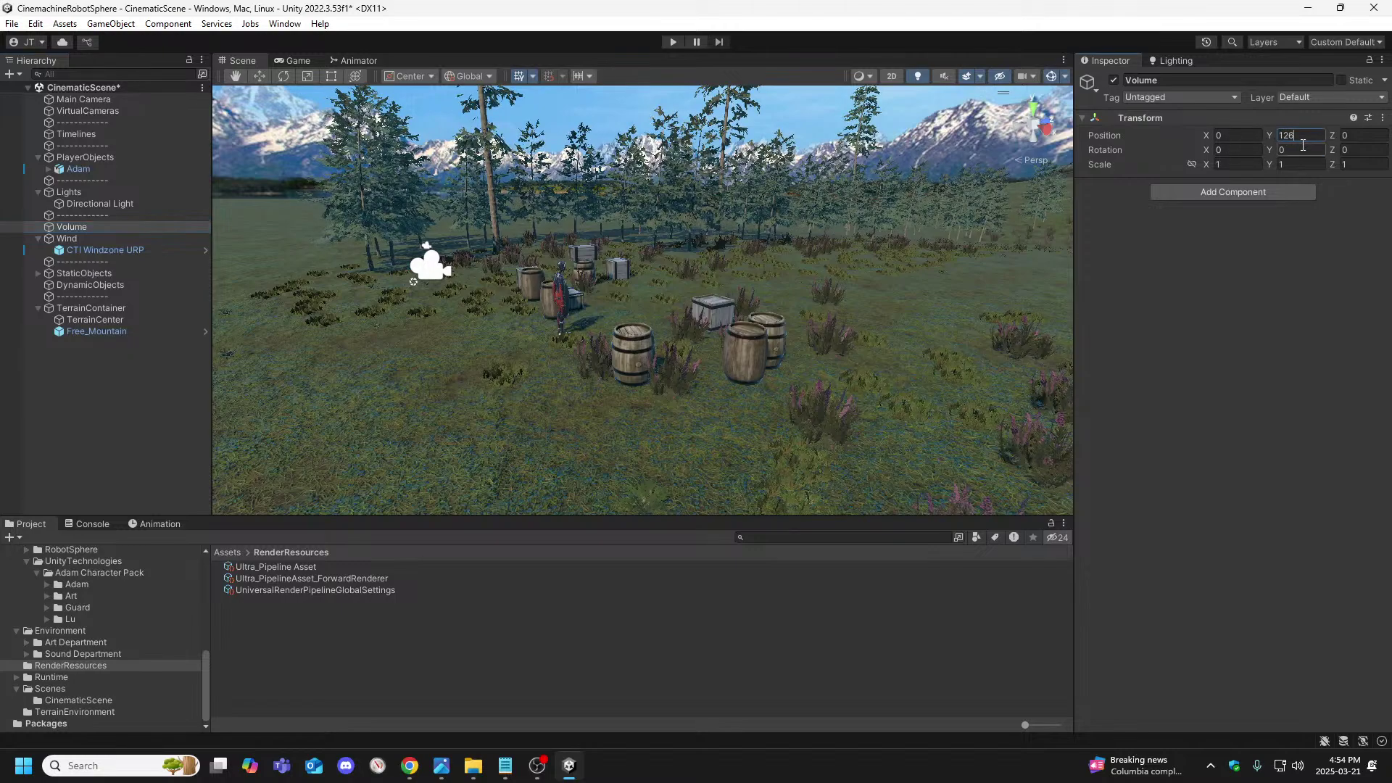
Set the Volume object's X position to 474 and its Z position to 156
click(1240, 138)
double_click(1242, 136)
text(474)
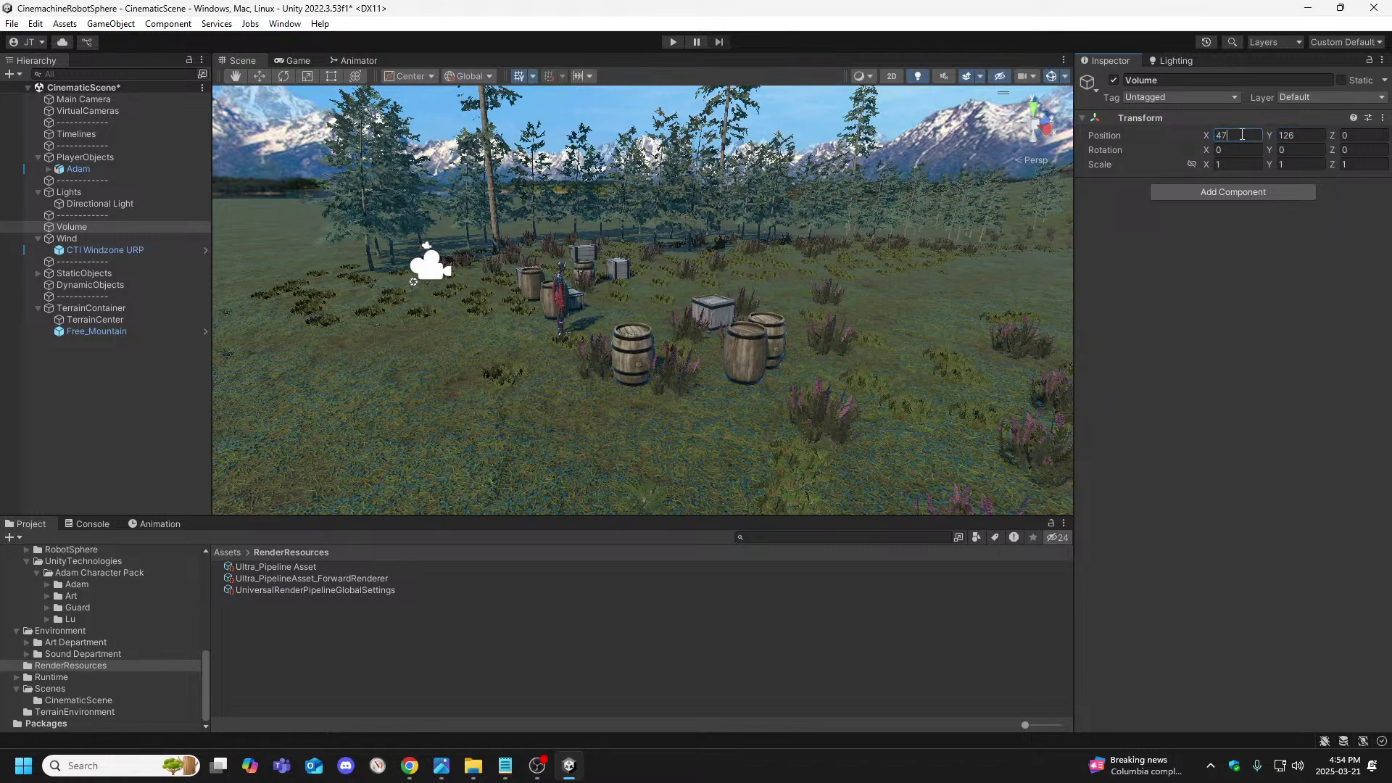
click(105, 99)
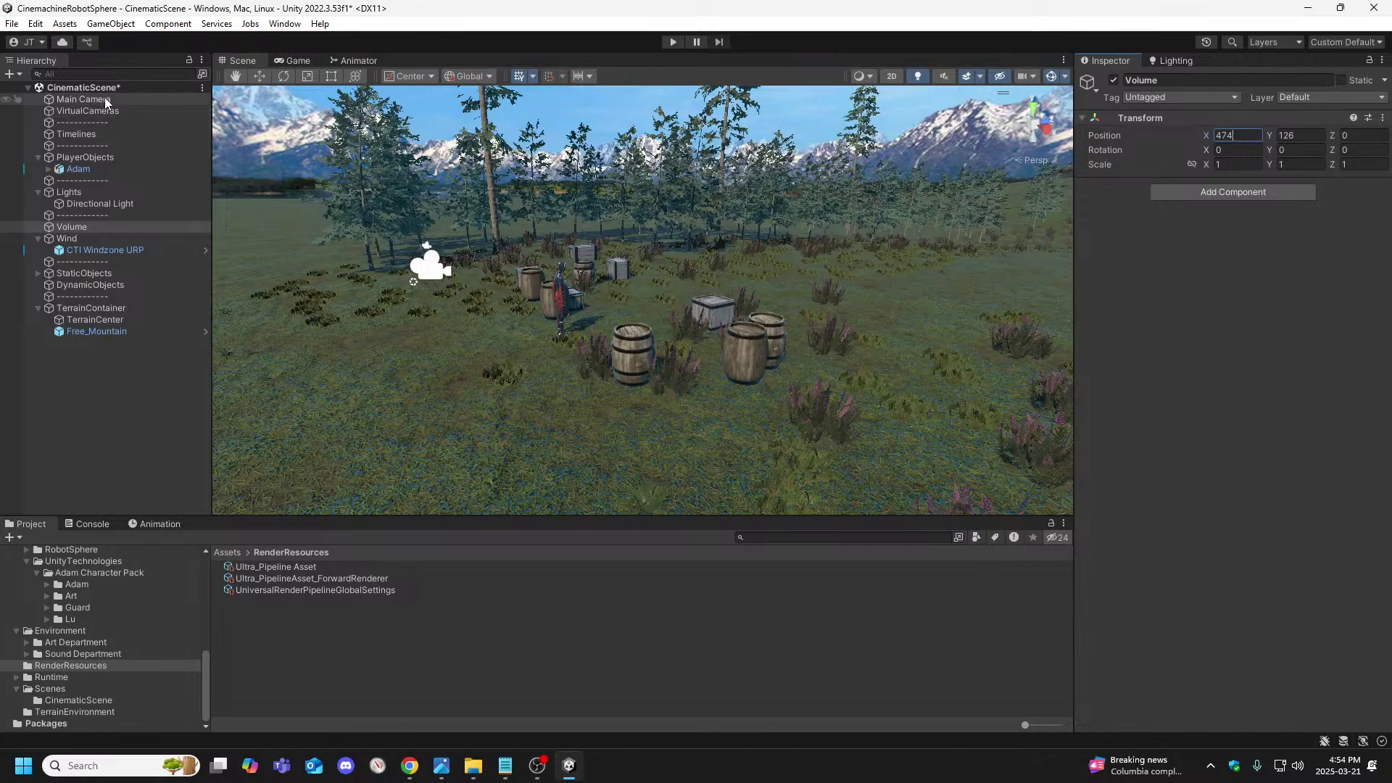
click(81, 227)
click(1361, 135)
text(156)
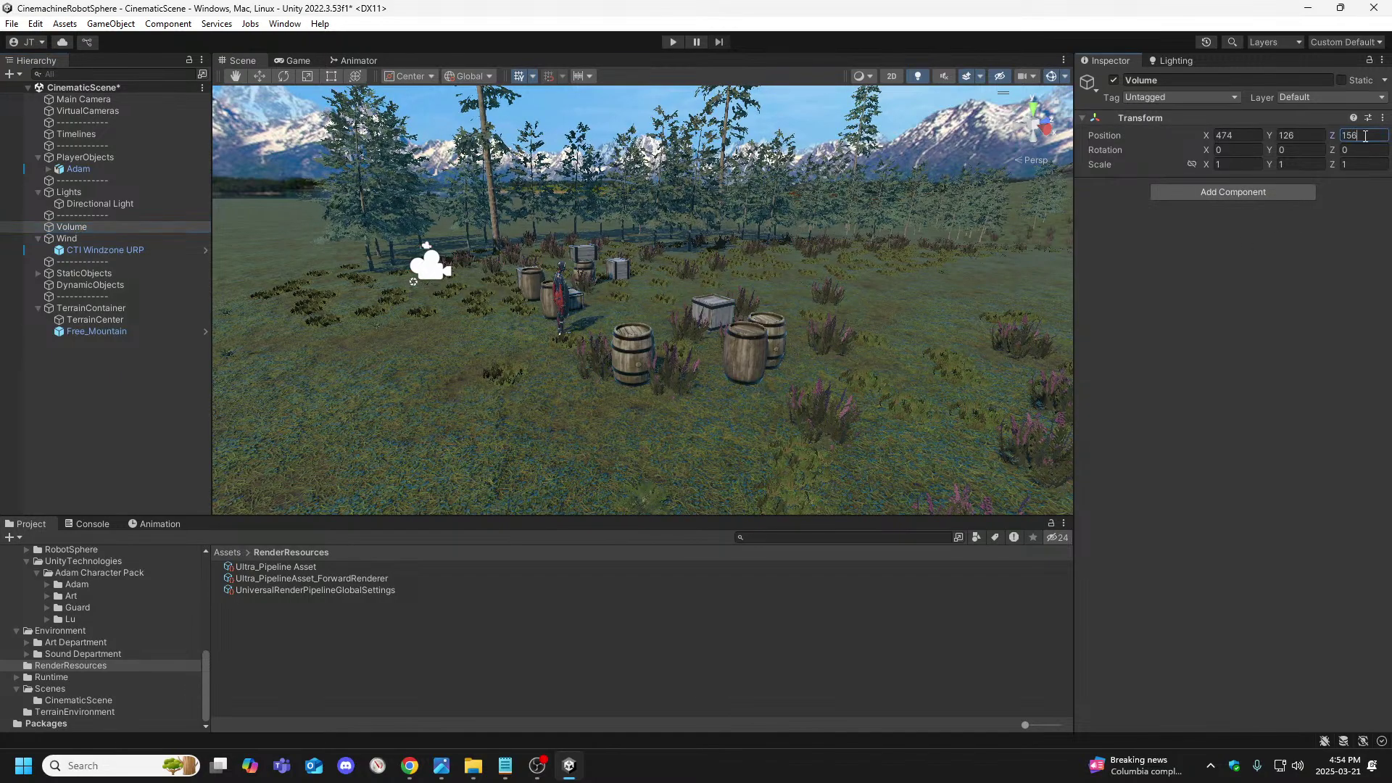
Move the Volume object along the X axis towards the barrels and crates, to about X 461.93
double_click(107, 226)
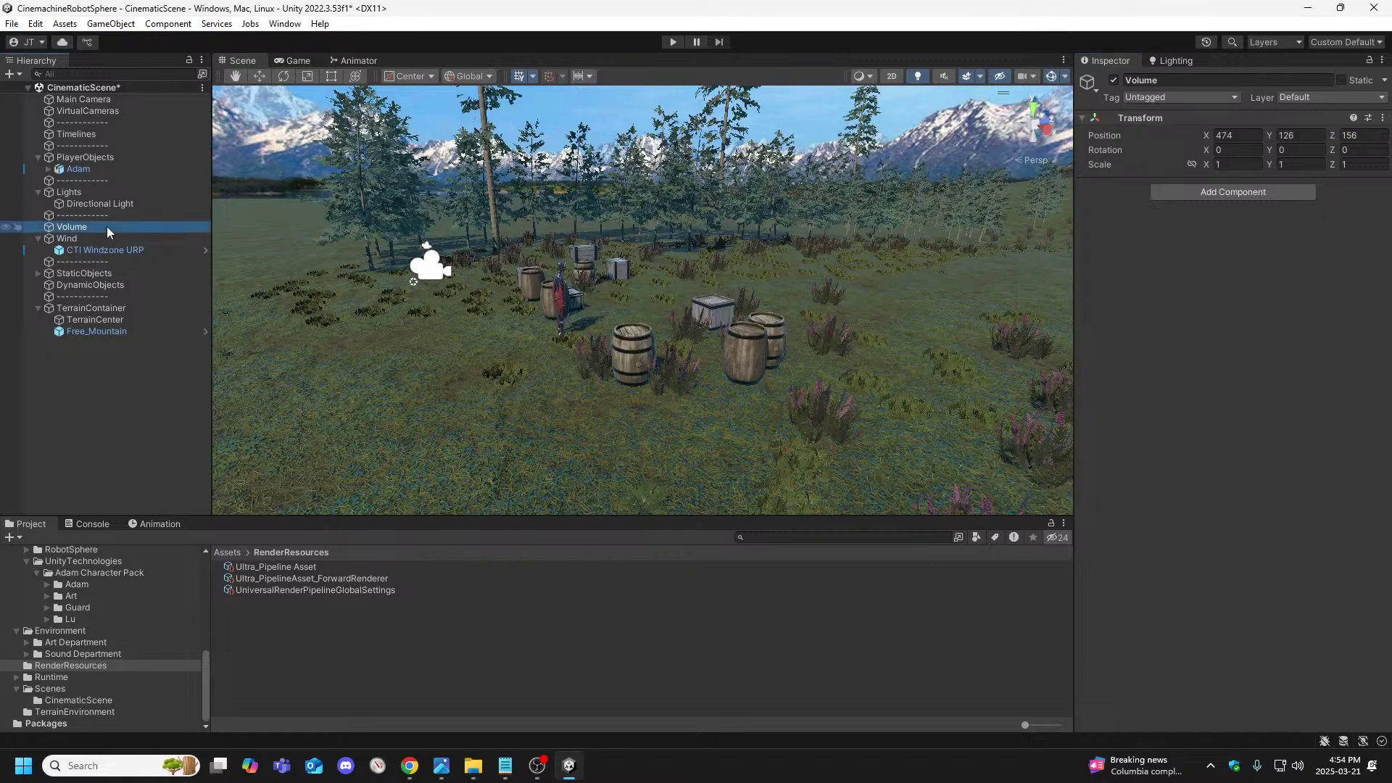
right_drag(476, 325, 1207, 360)
scroll(581, 385, down, 6)
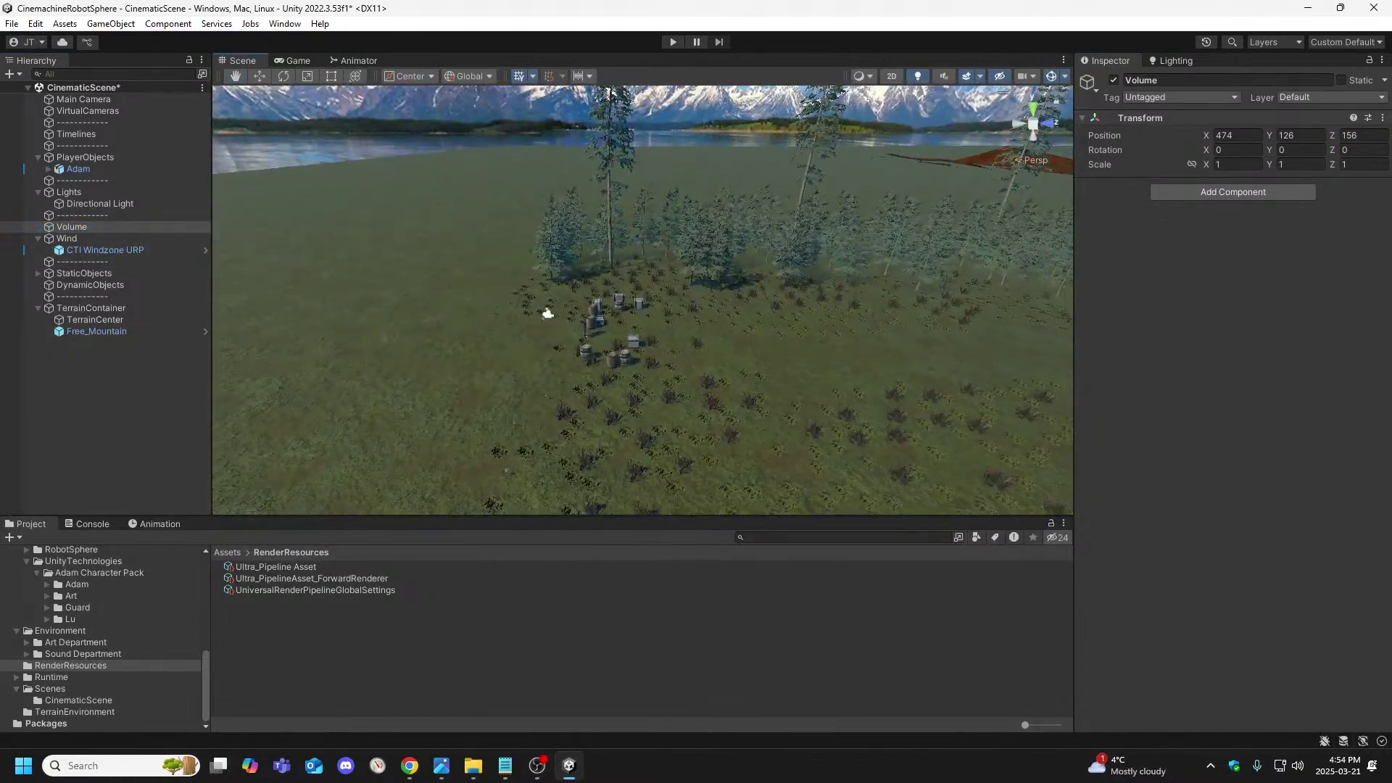
right_drag(507, 290, 297, 316)
drag(359, 273, 736, 310)
right_drag(737, 310, 681, 315)
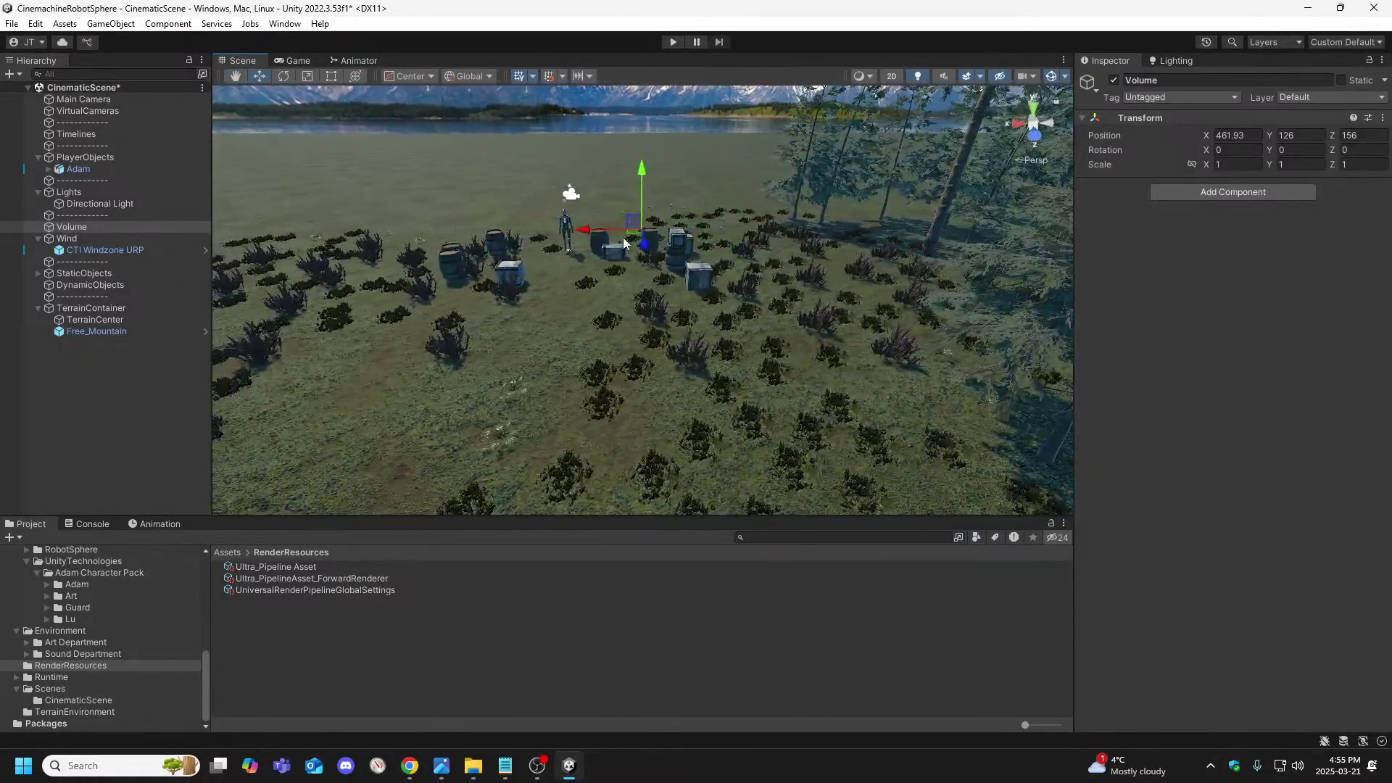
Fine-tune the Volume object's X position near the crates, trying 460 before settling on 462
click(1251, 138)
text(460)
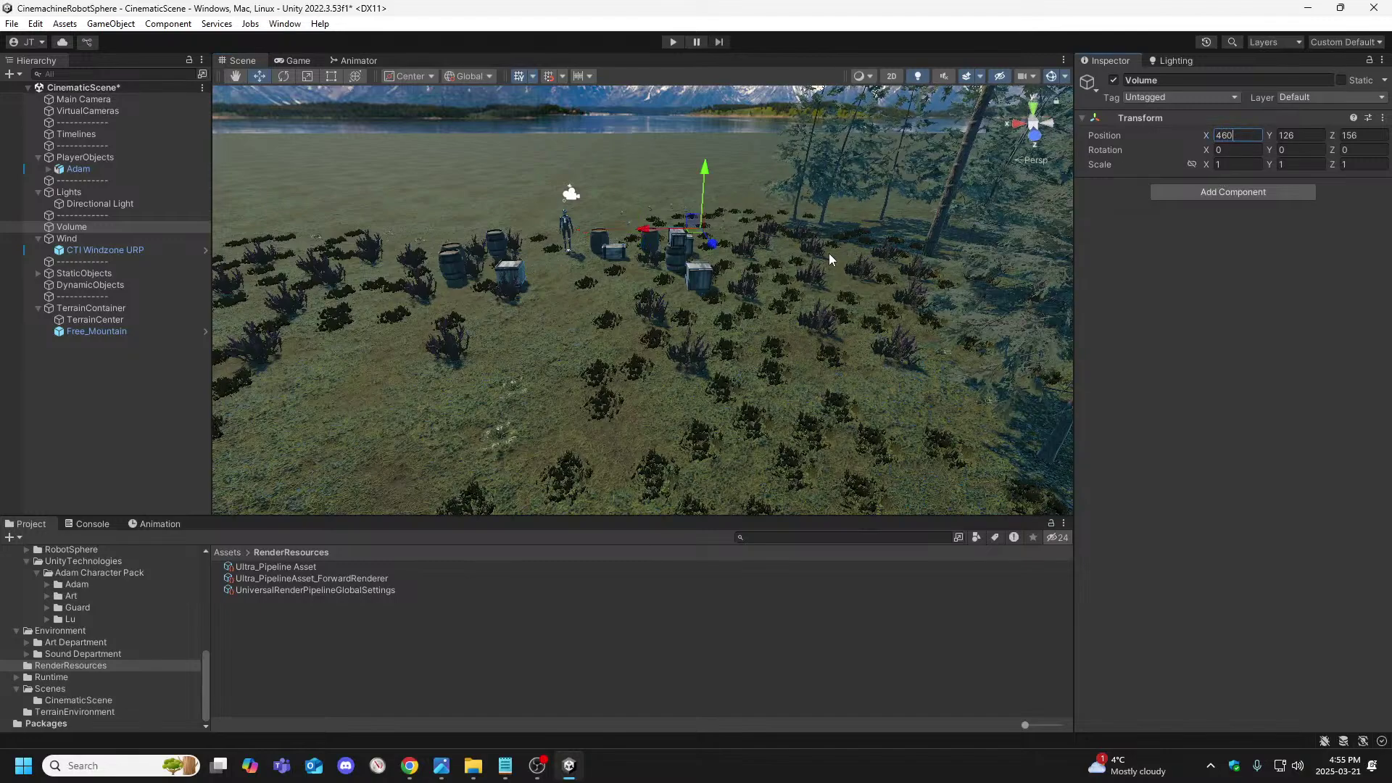
drag(644, 231, 590, 245)
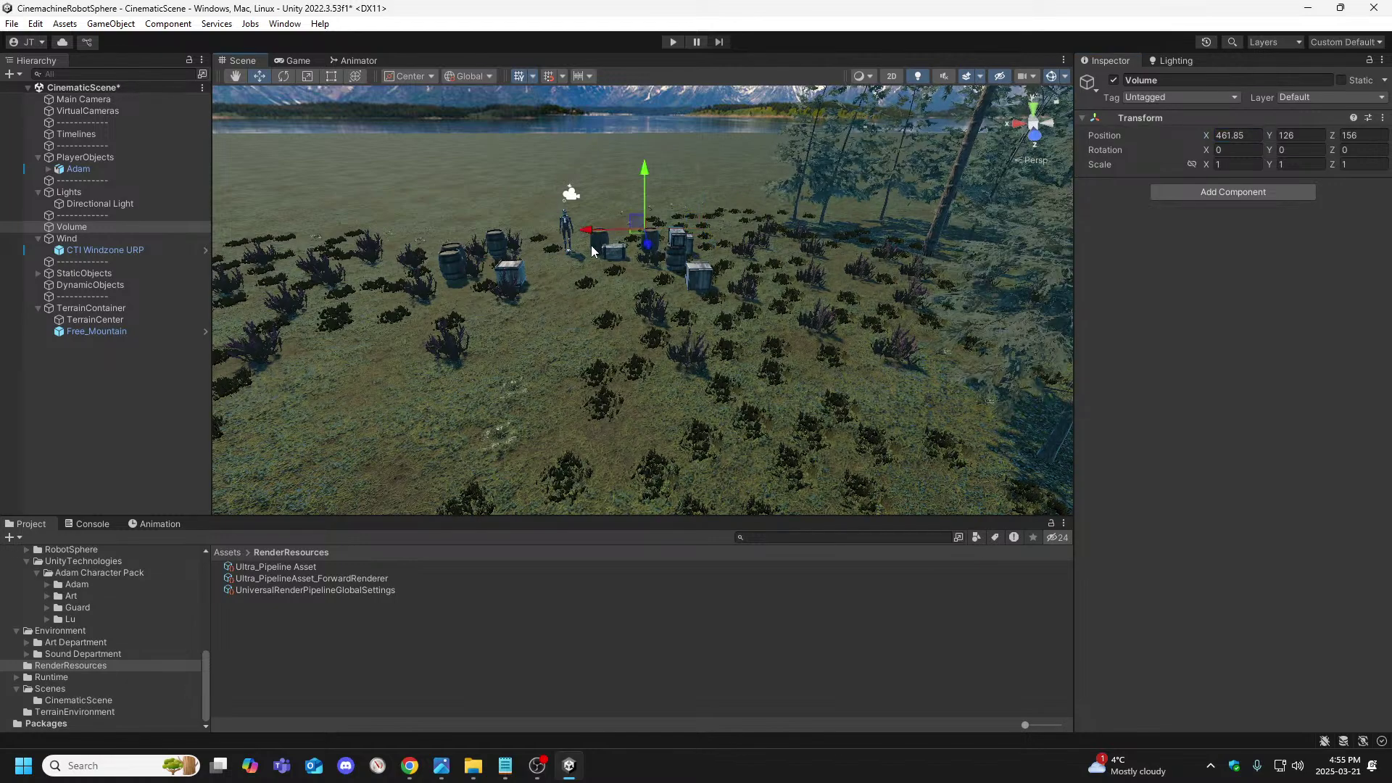
click(1239, 135)
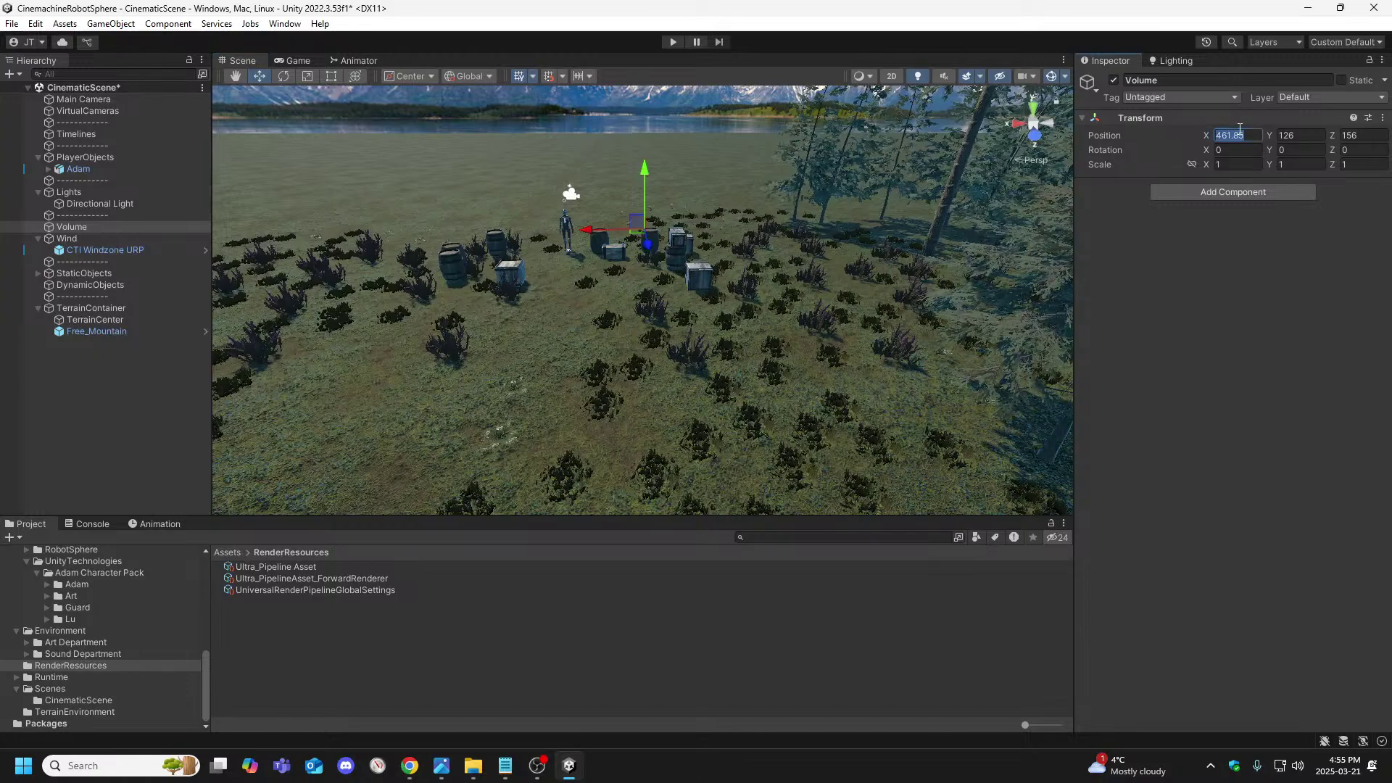
text(462)
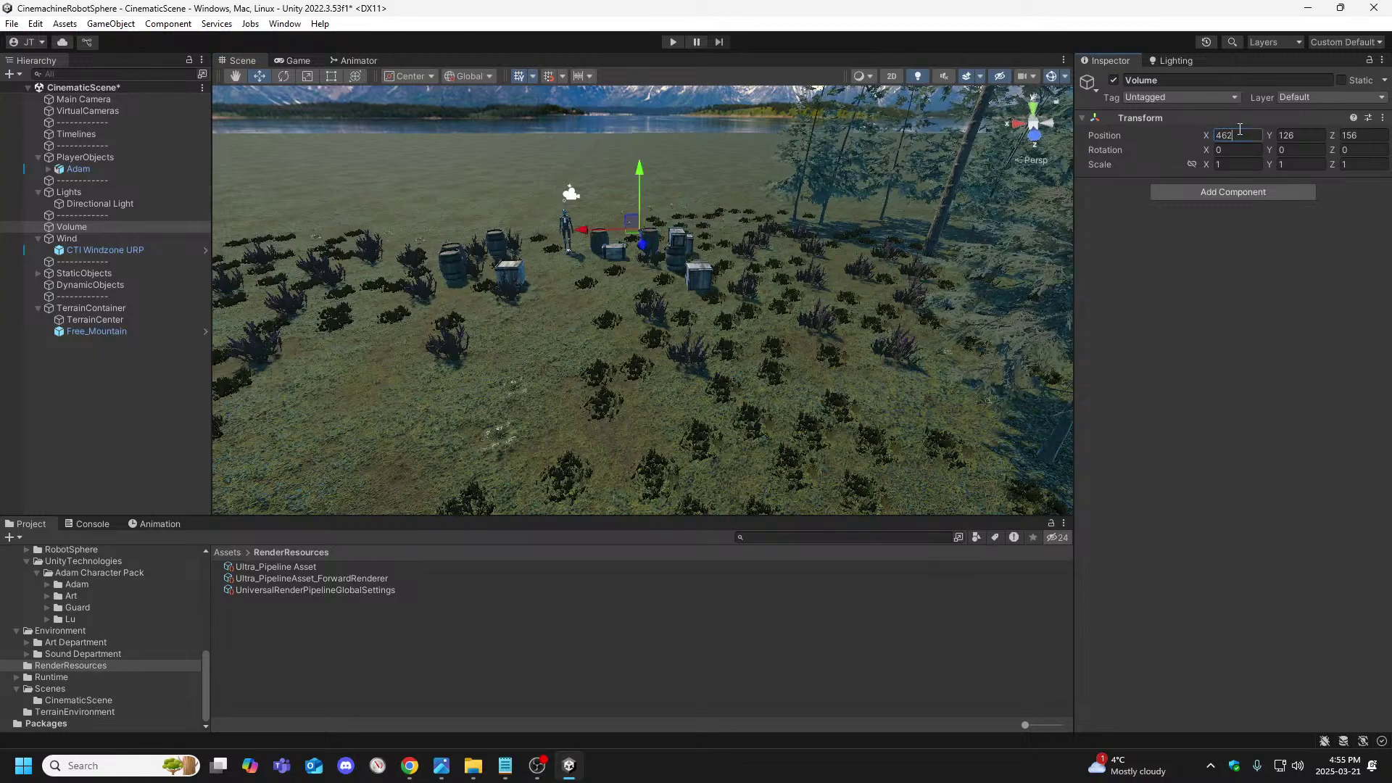
right_drag(551, 264, 885, 283)
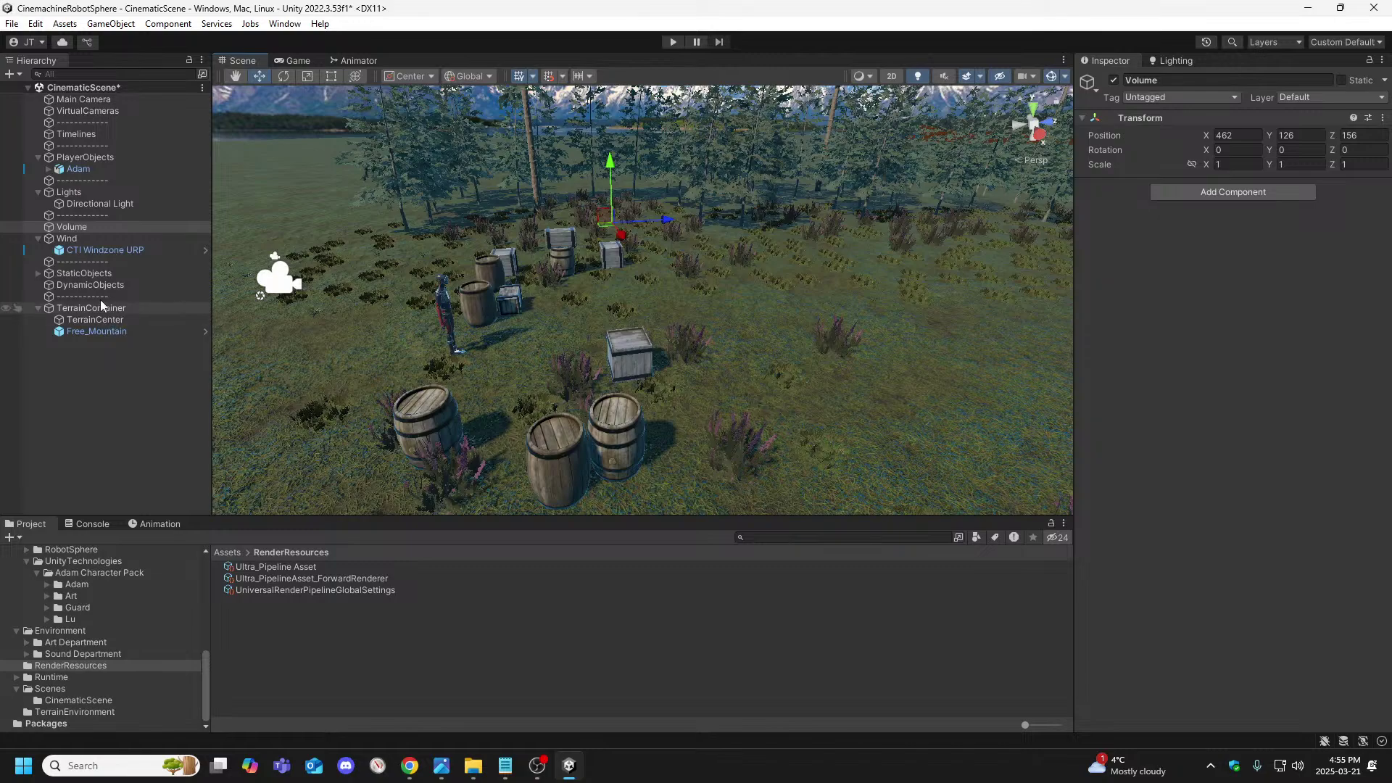
right_click(99, 229)
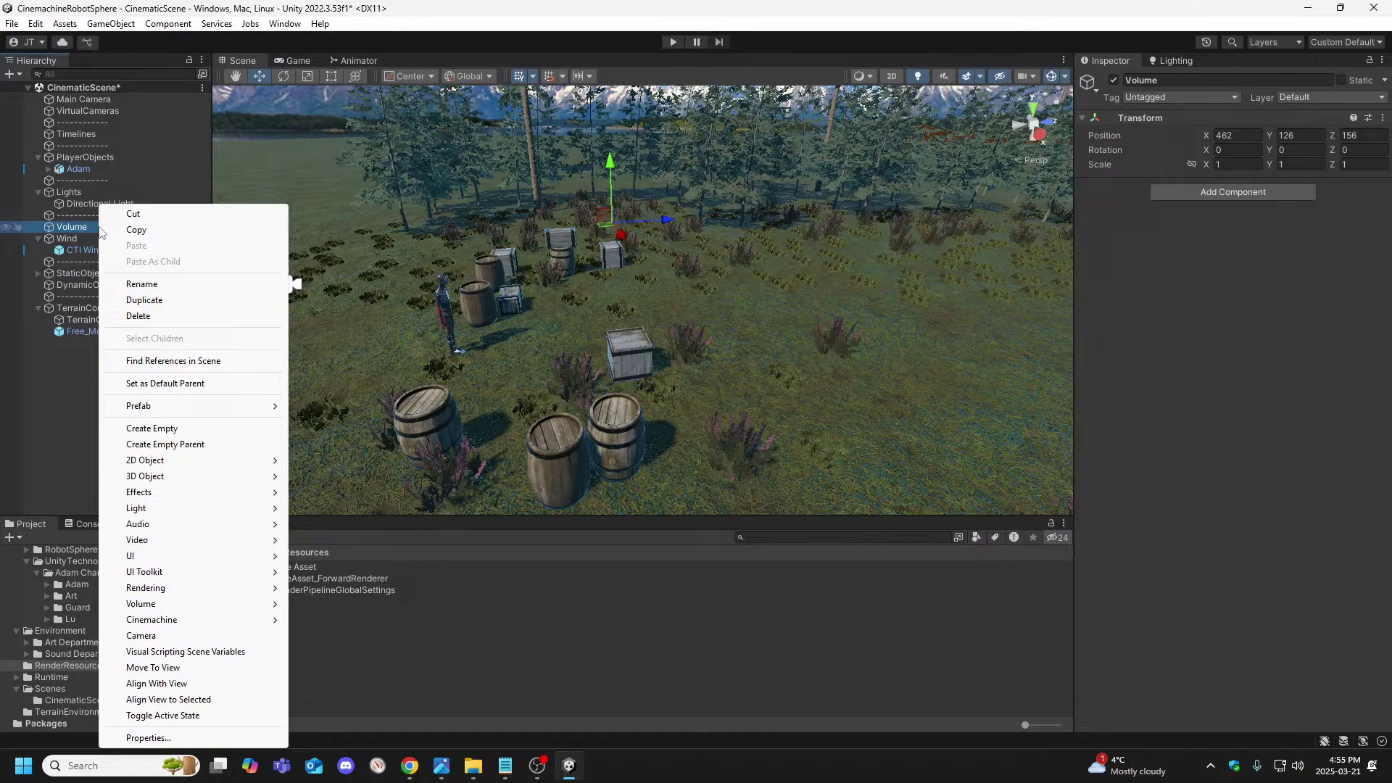
click(142, 284)
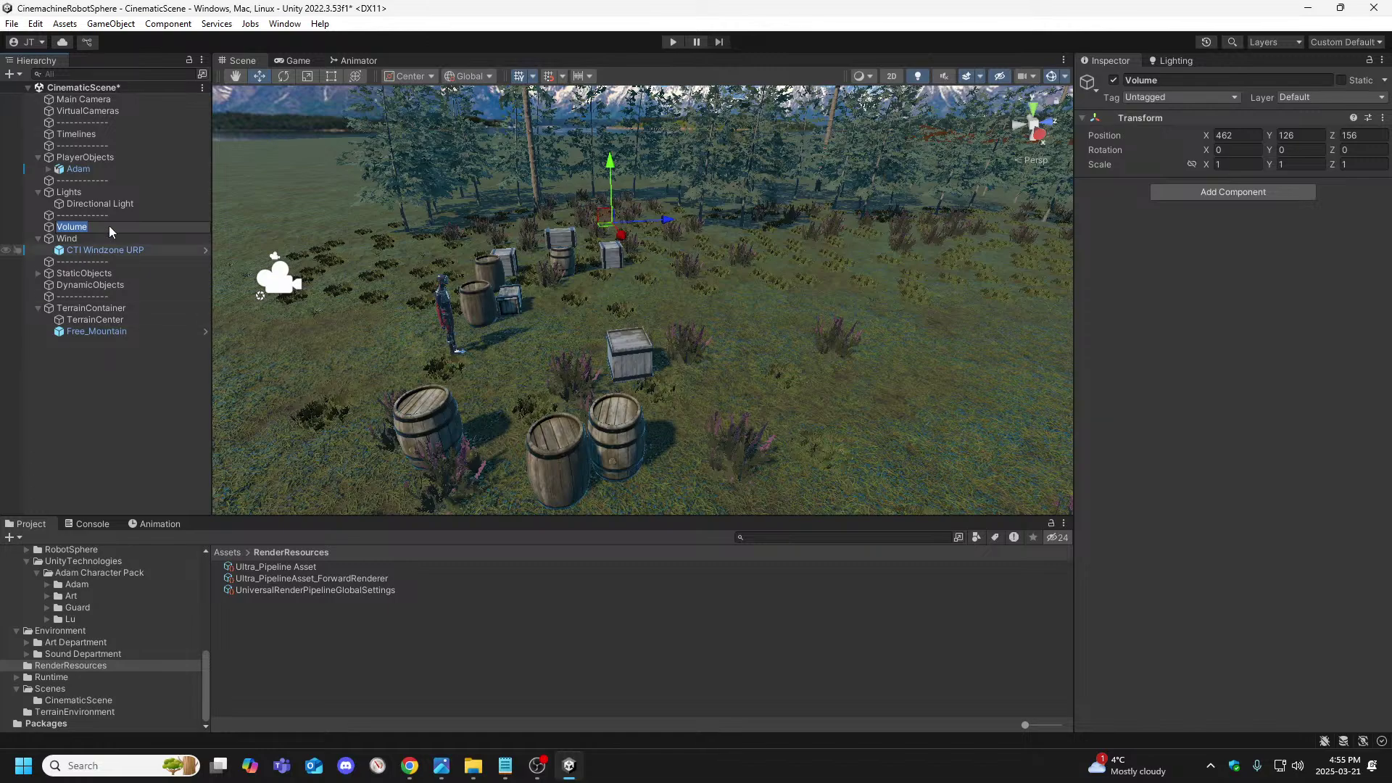
click(84, 382)
Add a Post-process Volume component to the Volume object
click(75, 229)
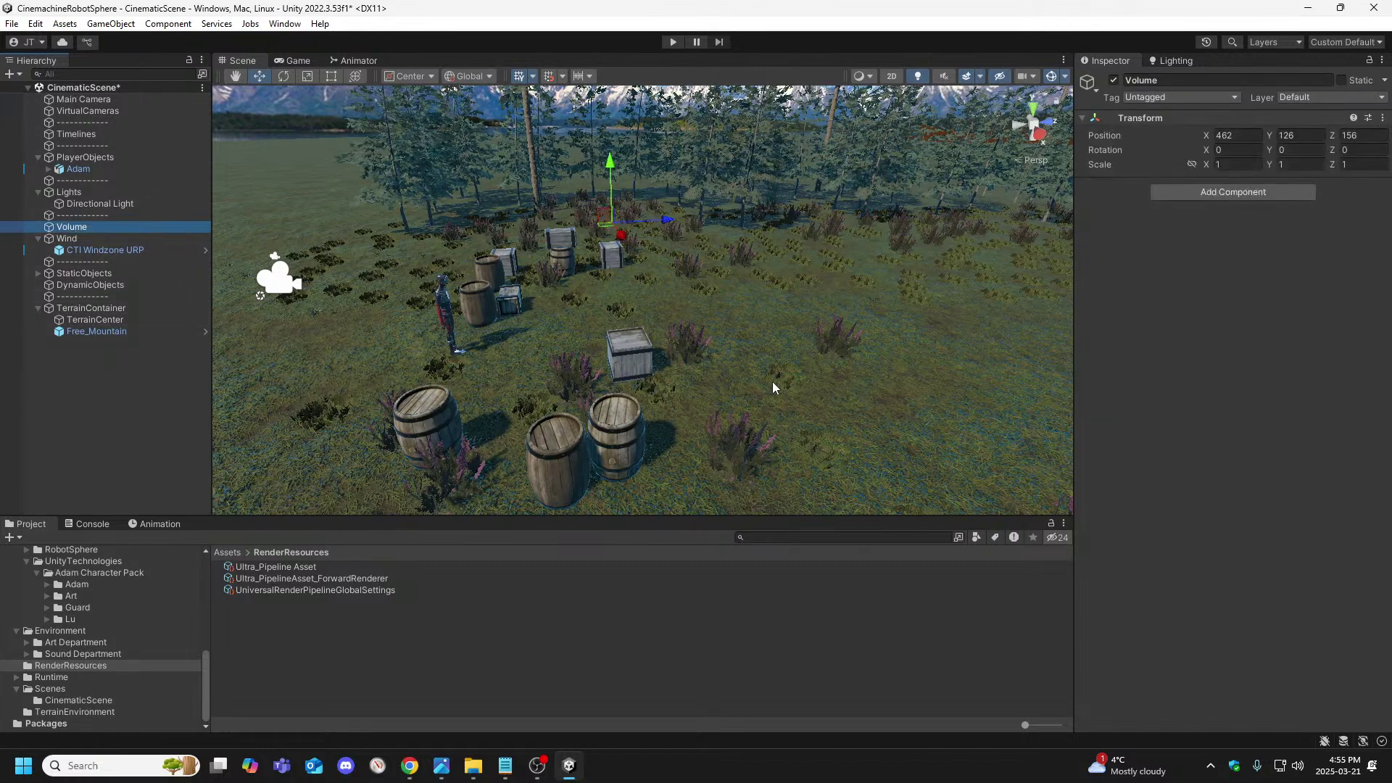
click(1228, 194)
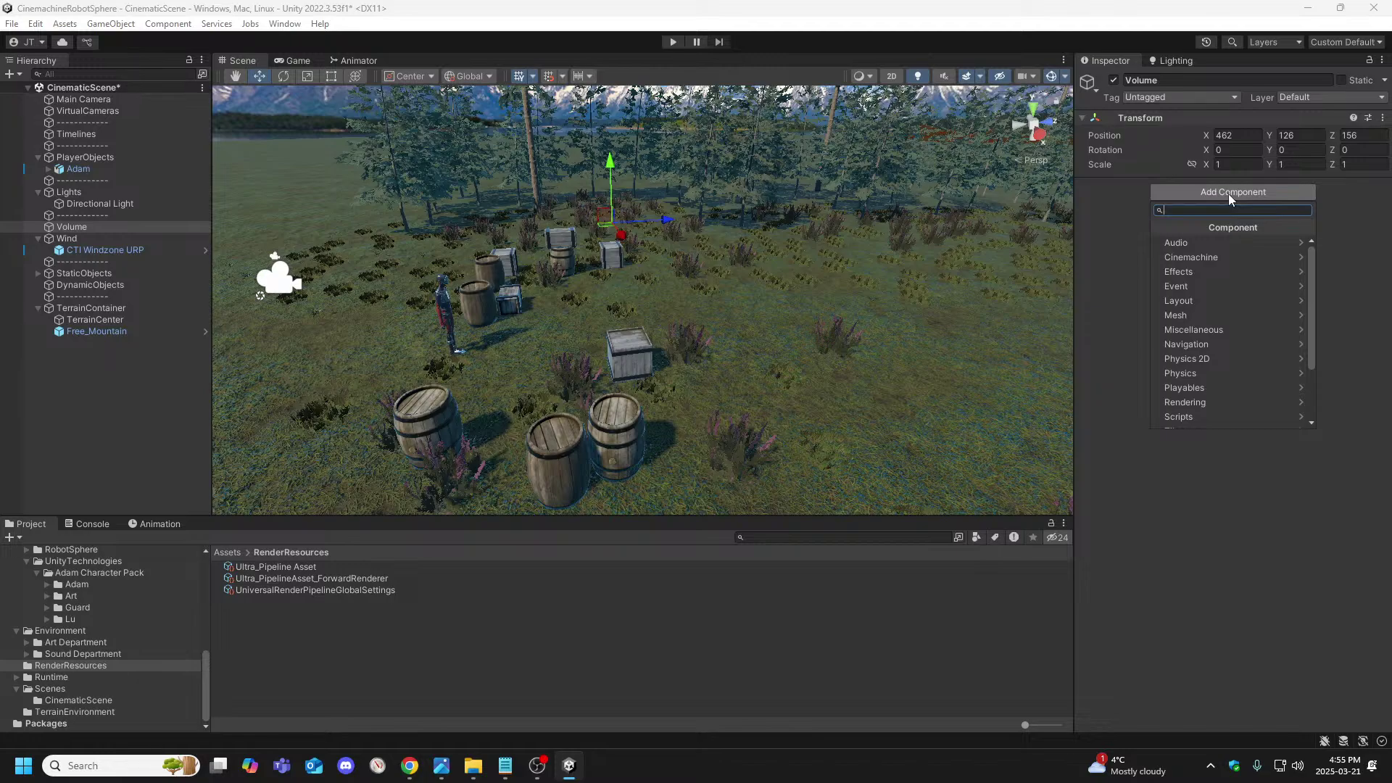
text(pos)
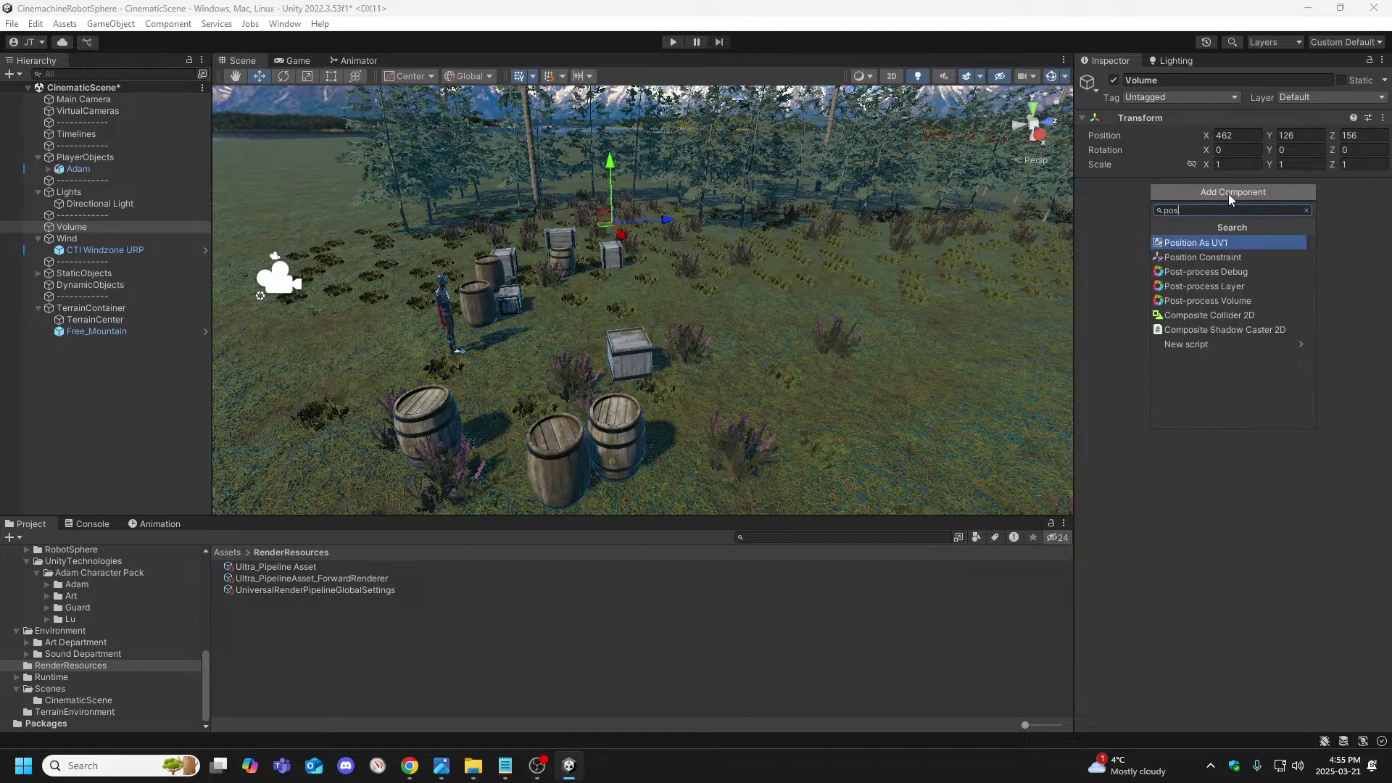
key(Down)
key(Down)
key(Down)
key(Down)
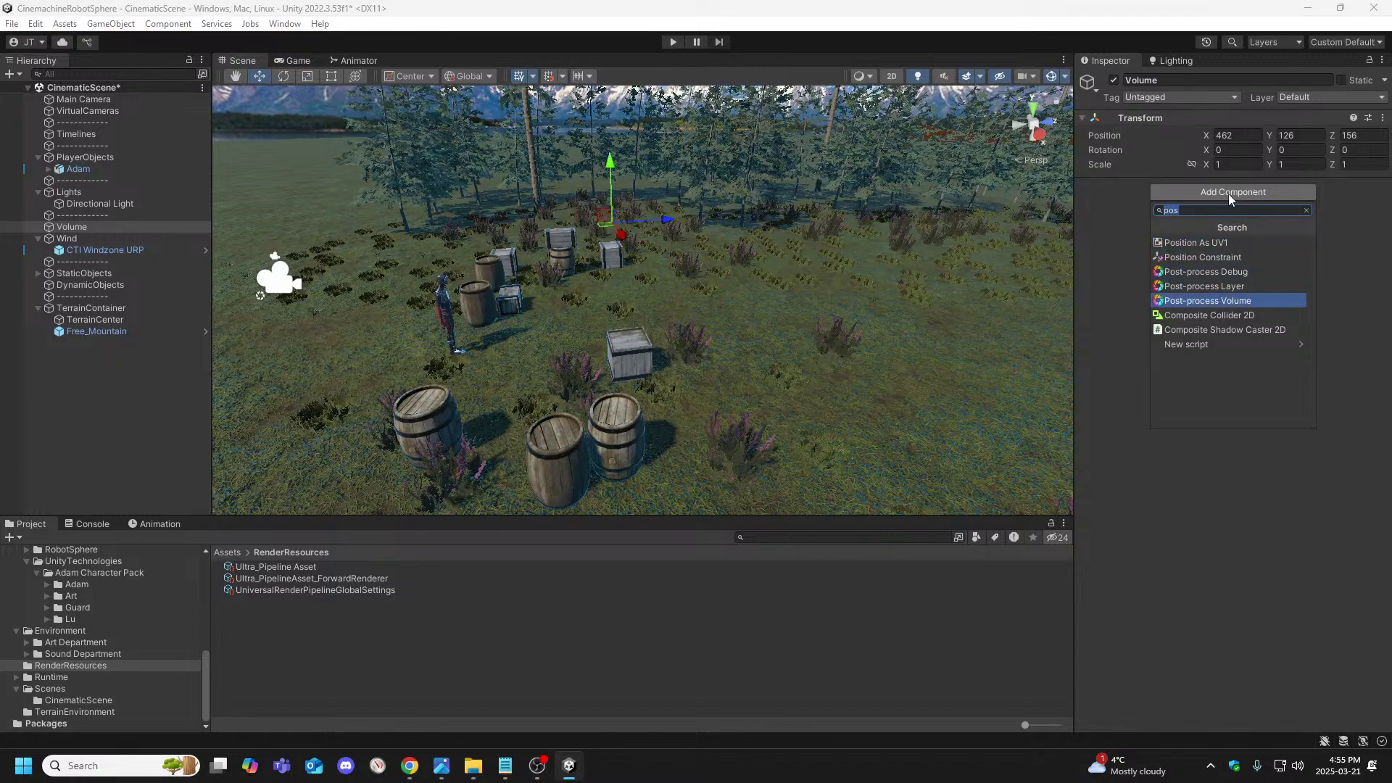
key(Return)
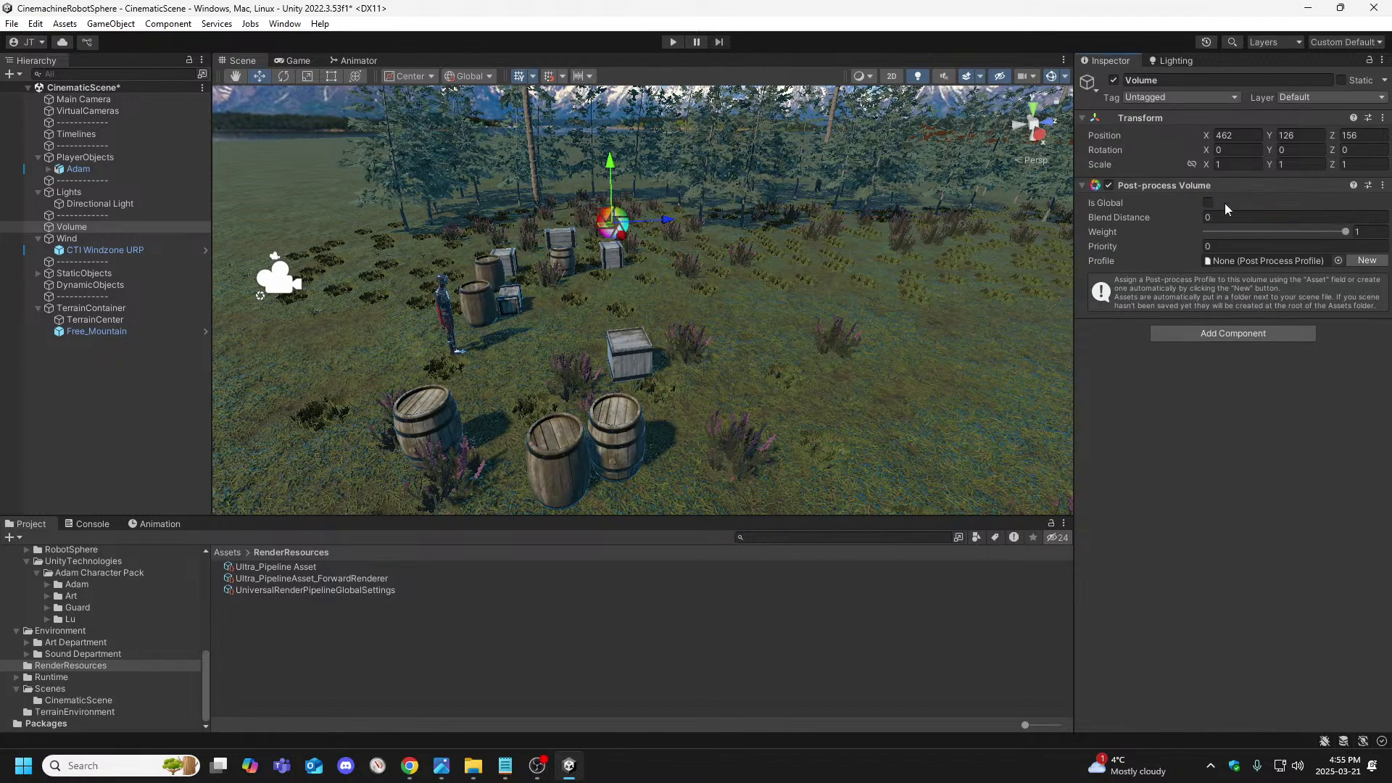
Make the Post-process Volume global and create a new profile for it
key(alt+Tab)
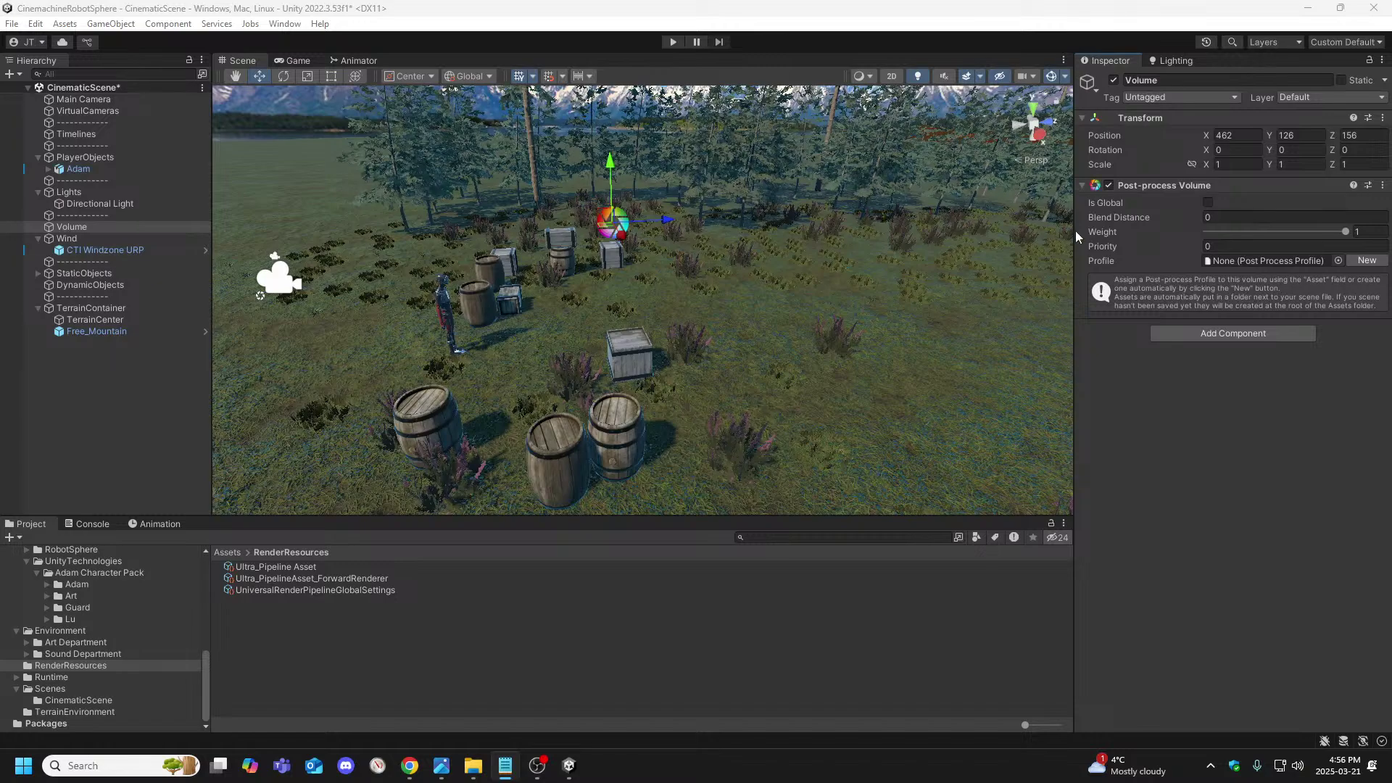
click(1207, 203)
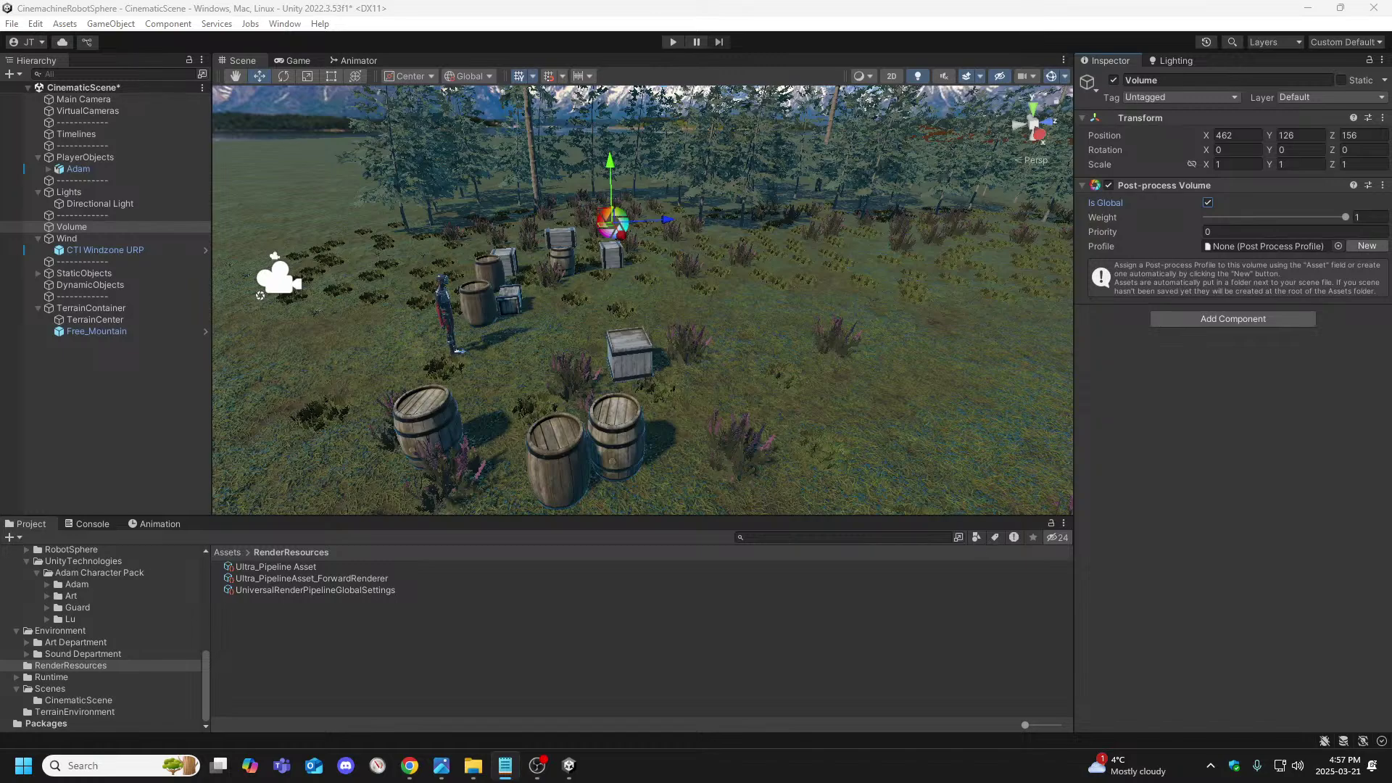
click(1365, 247)
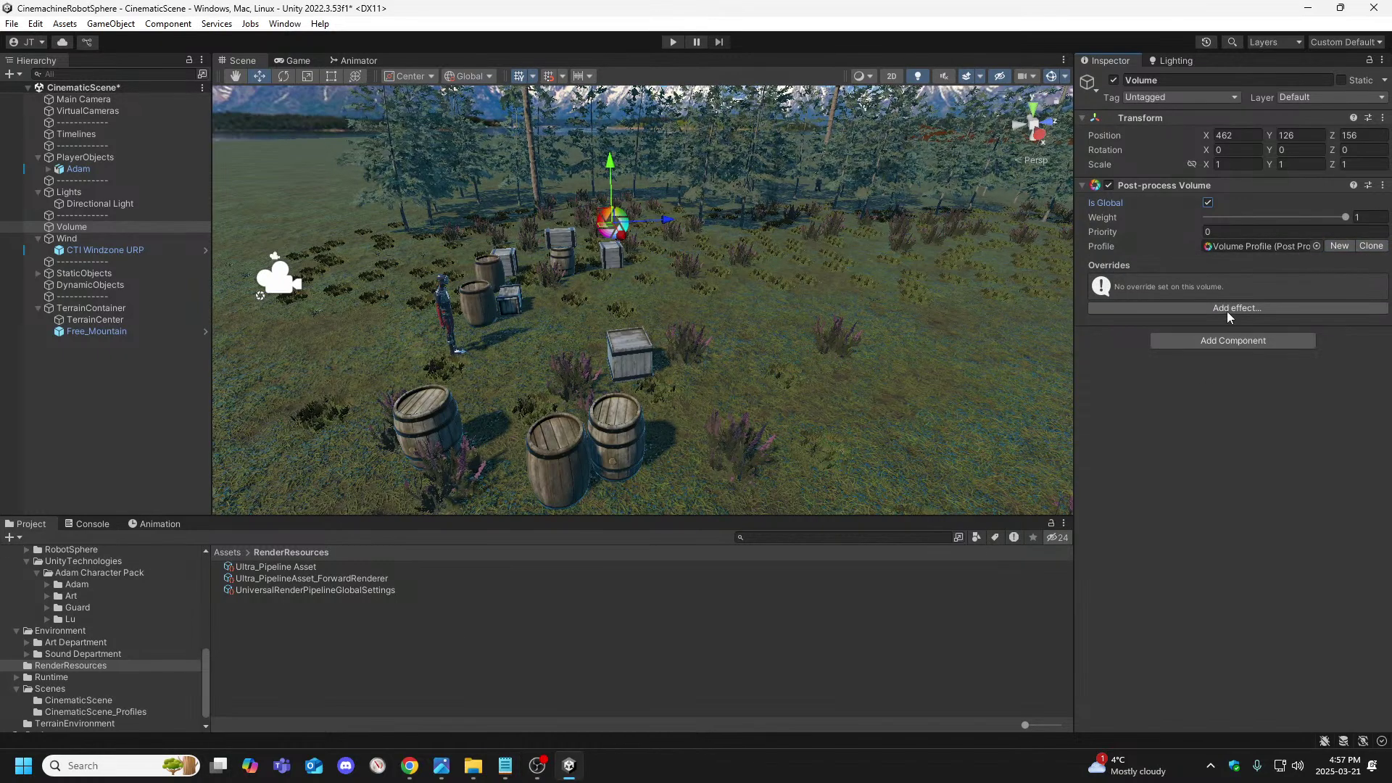
Locate the new Volume Profile asset in the project and look through the Scenes and CinematicScene folders
click(1256, 248)
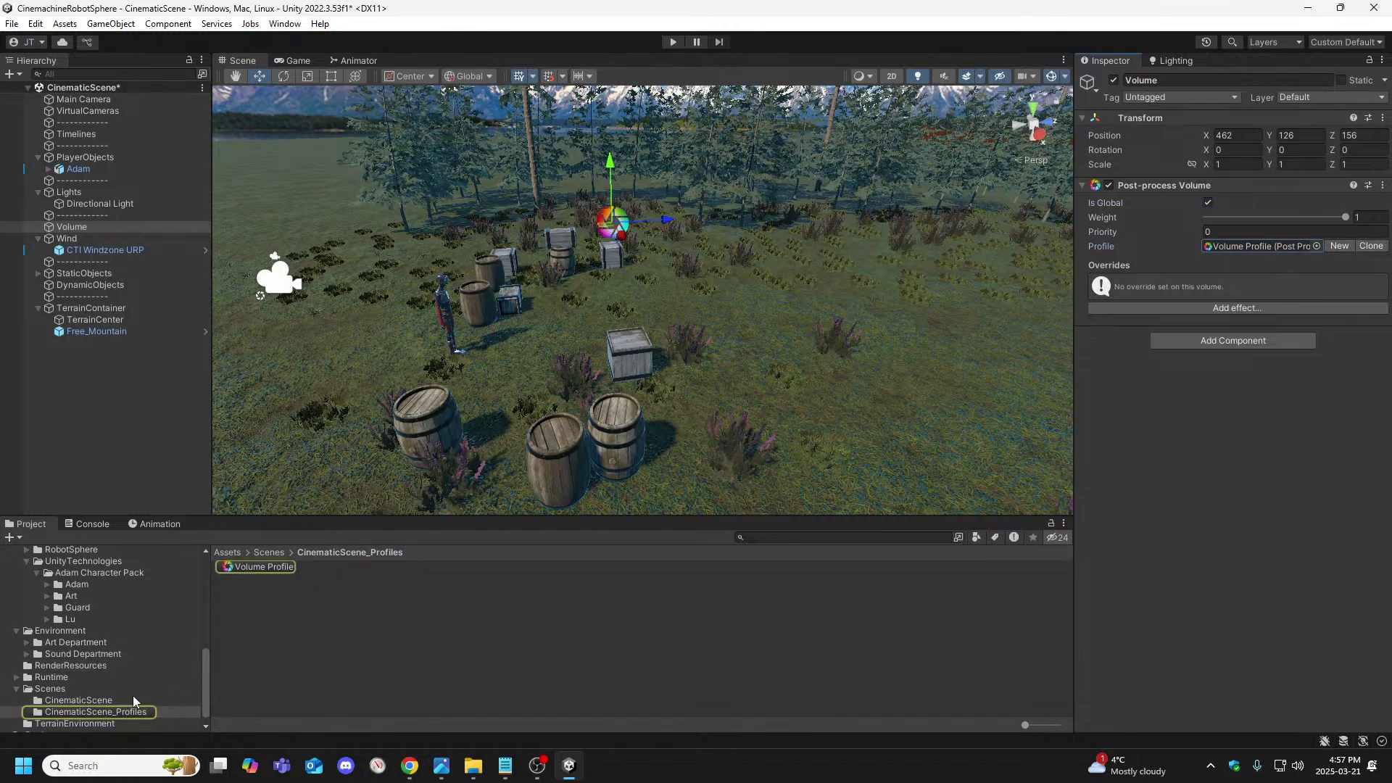
scroll(143, 671, down, 1)
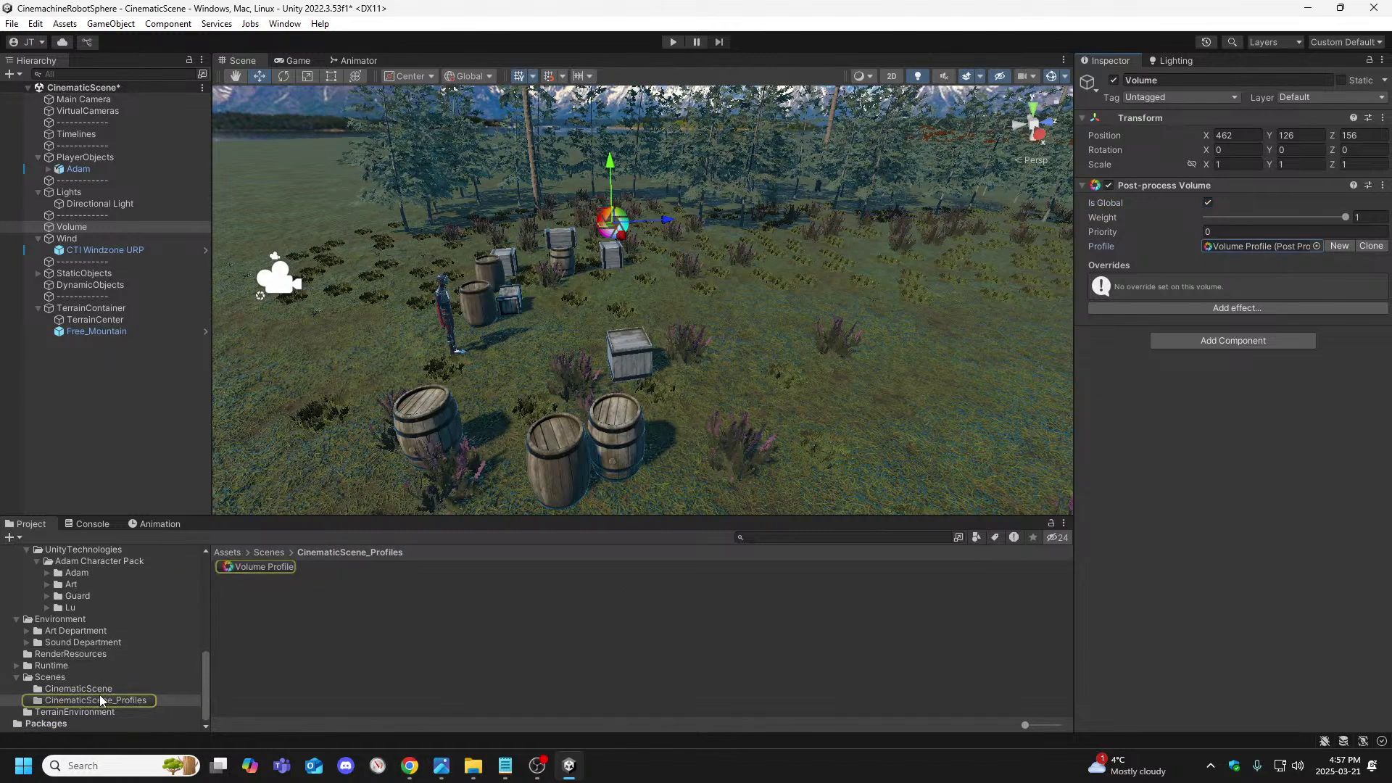
click(58, 680)
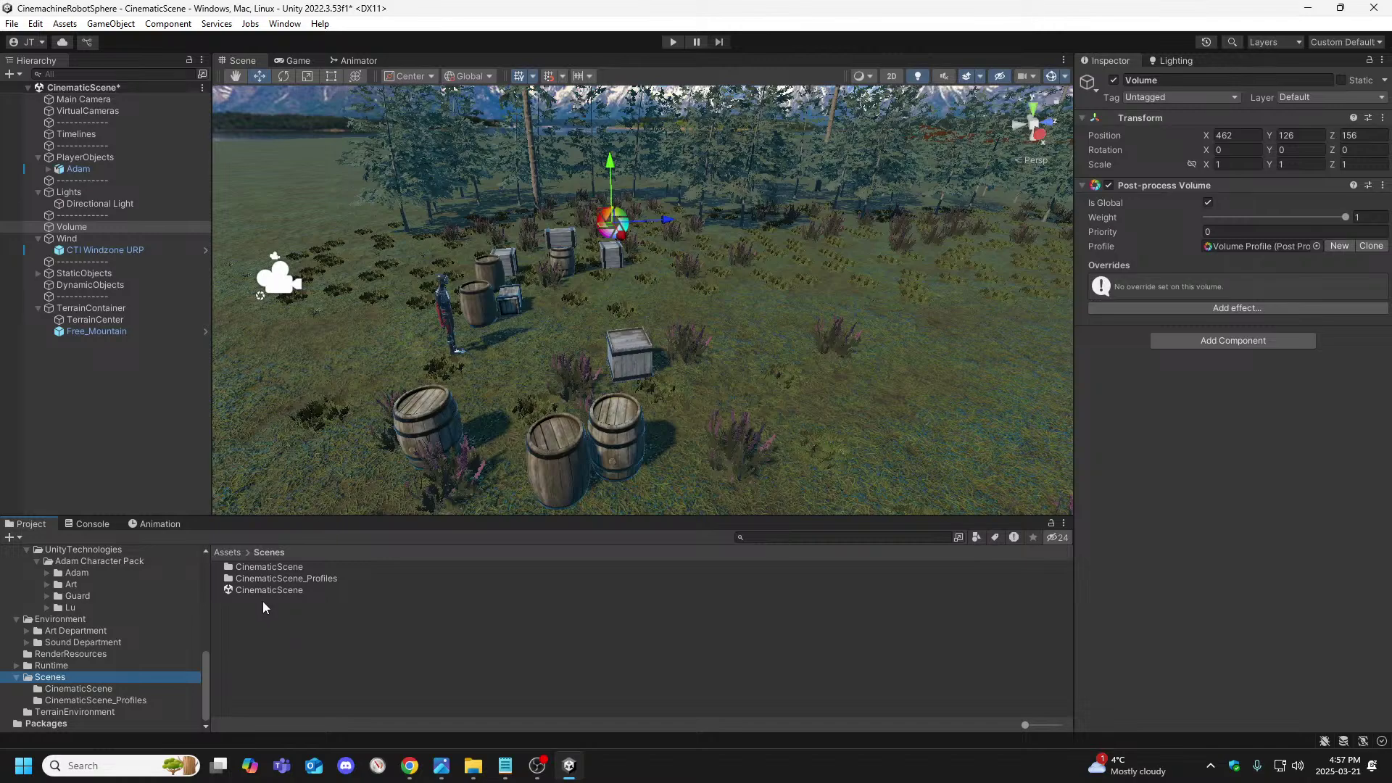
click(96, 689)
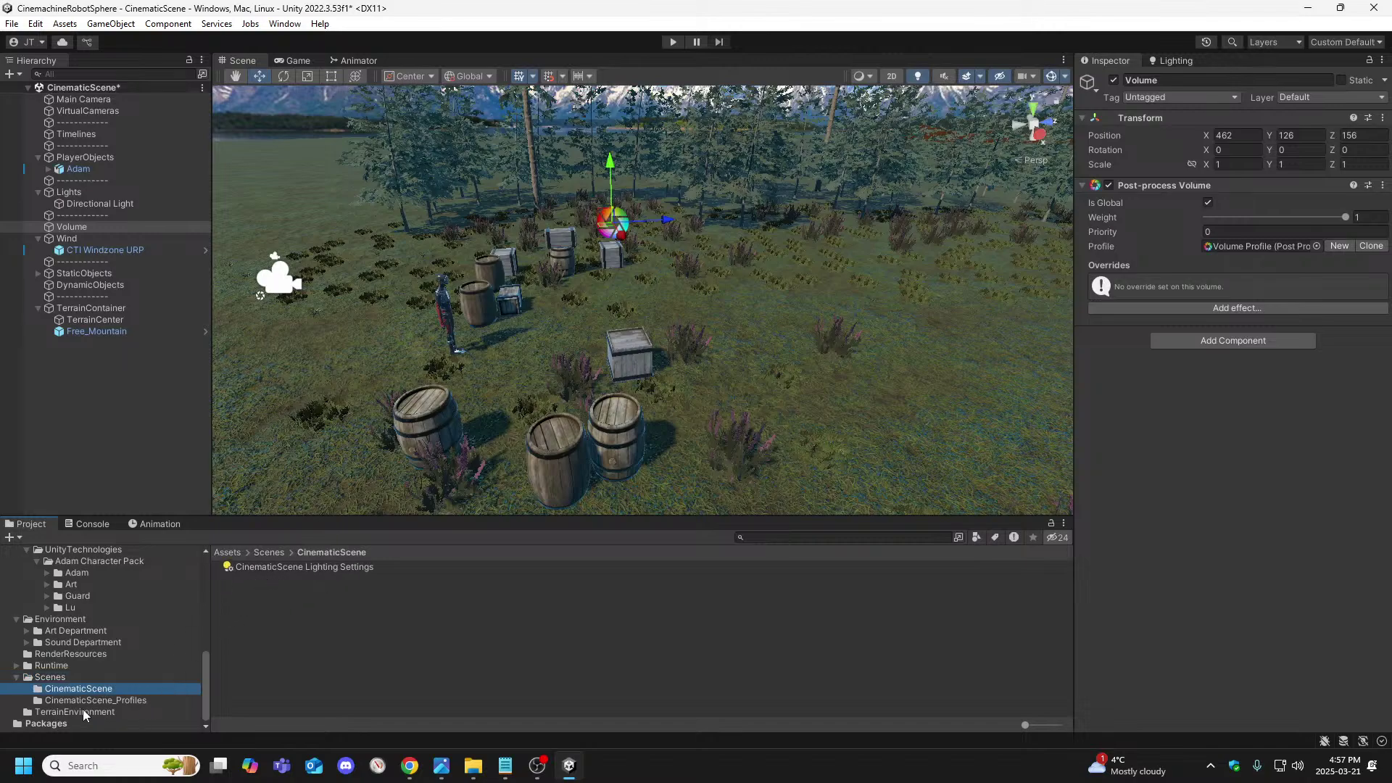
Rename the Volume Profile asset in the CinematicScene_Profiles folder as PostProcessing_Kansas Profile
click(107, 700)
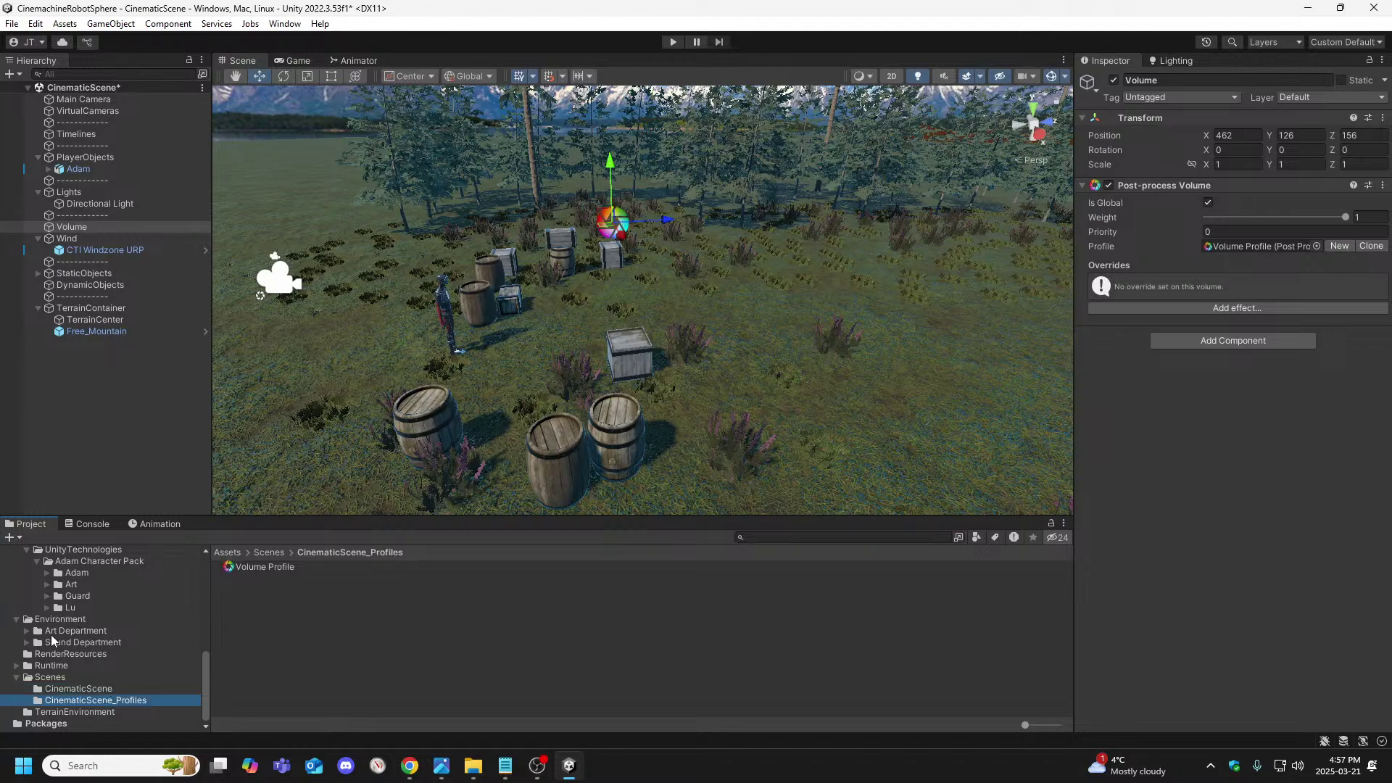
click(67, 680)
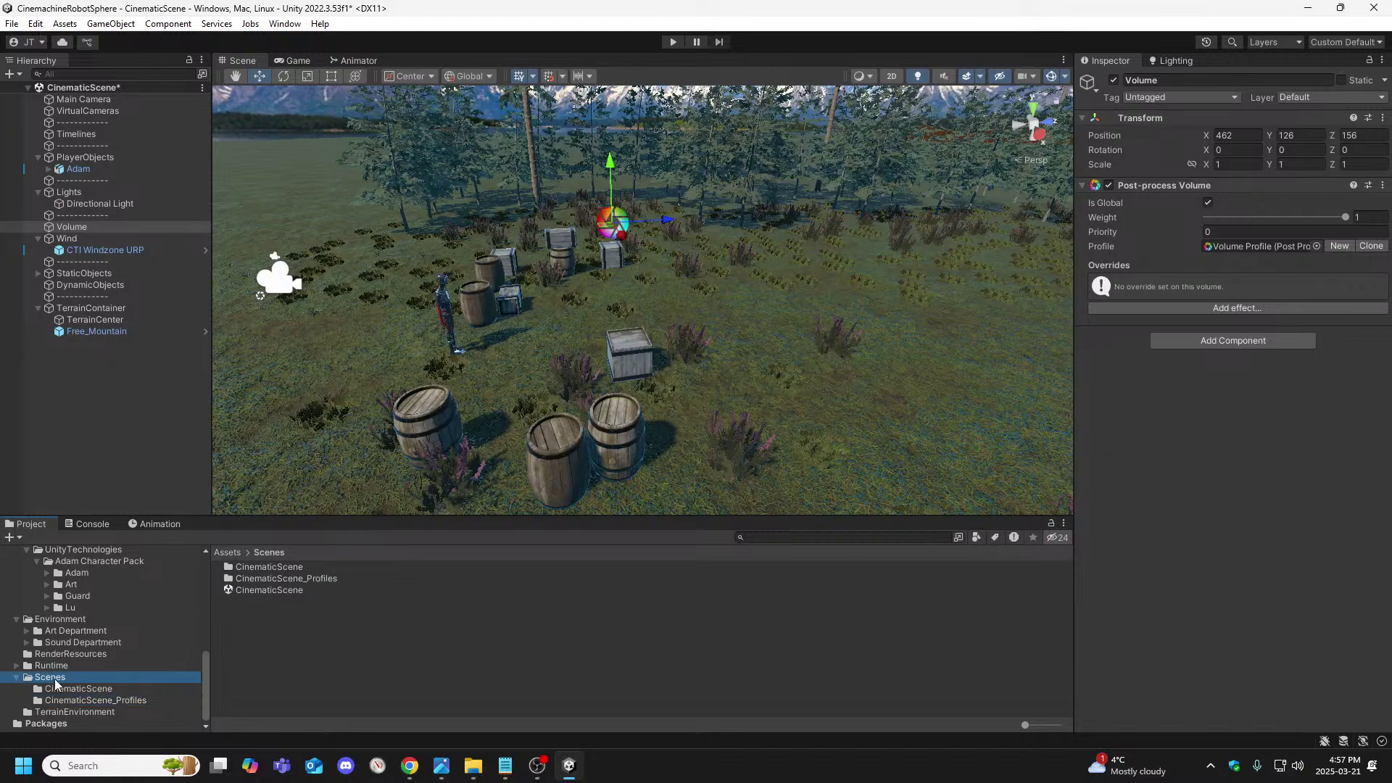
click(96, 695)
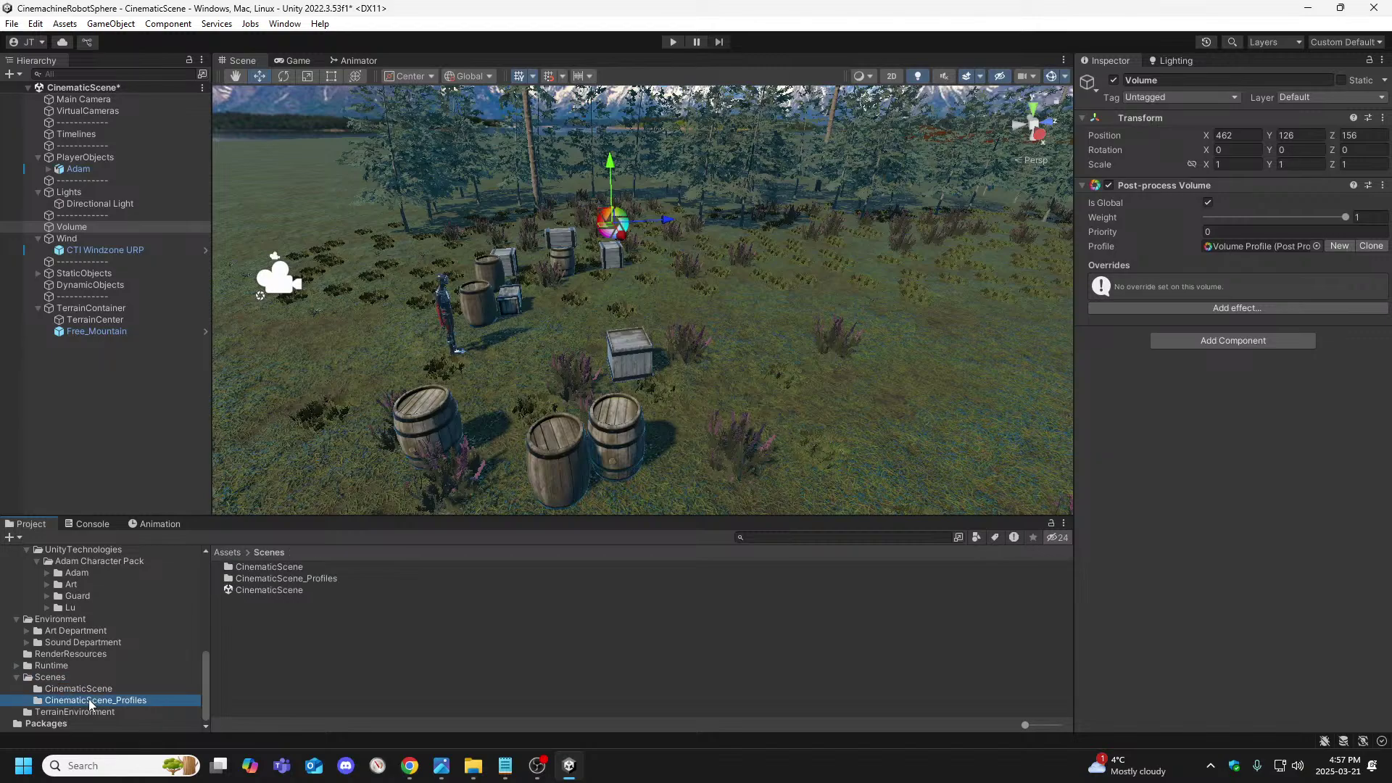
click(267, 569)
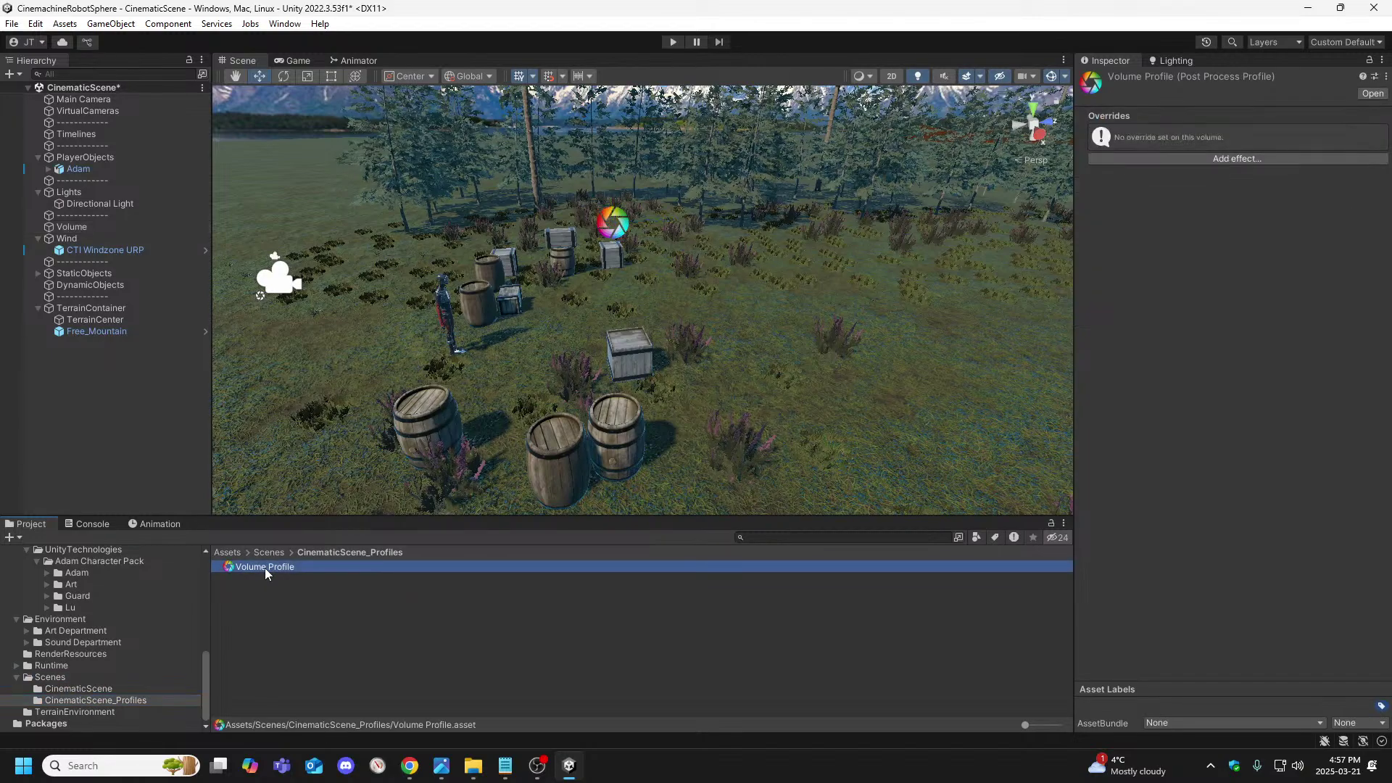
right_click(265, 569)
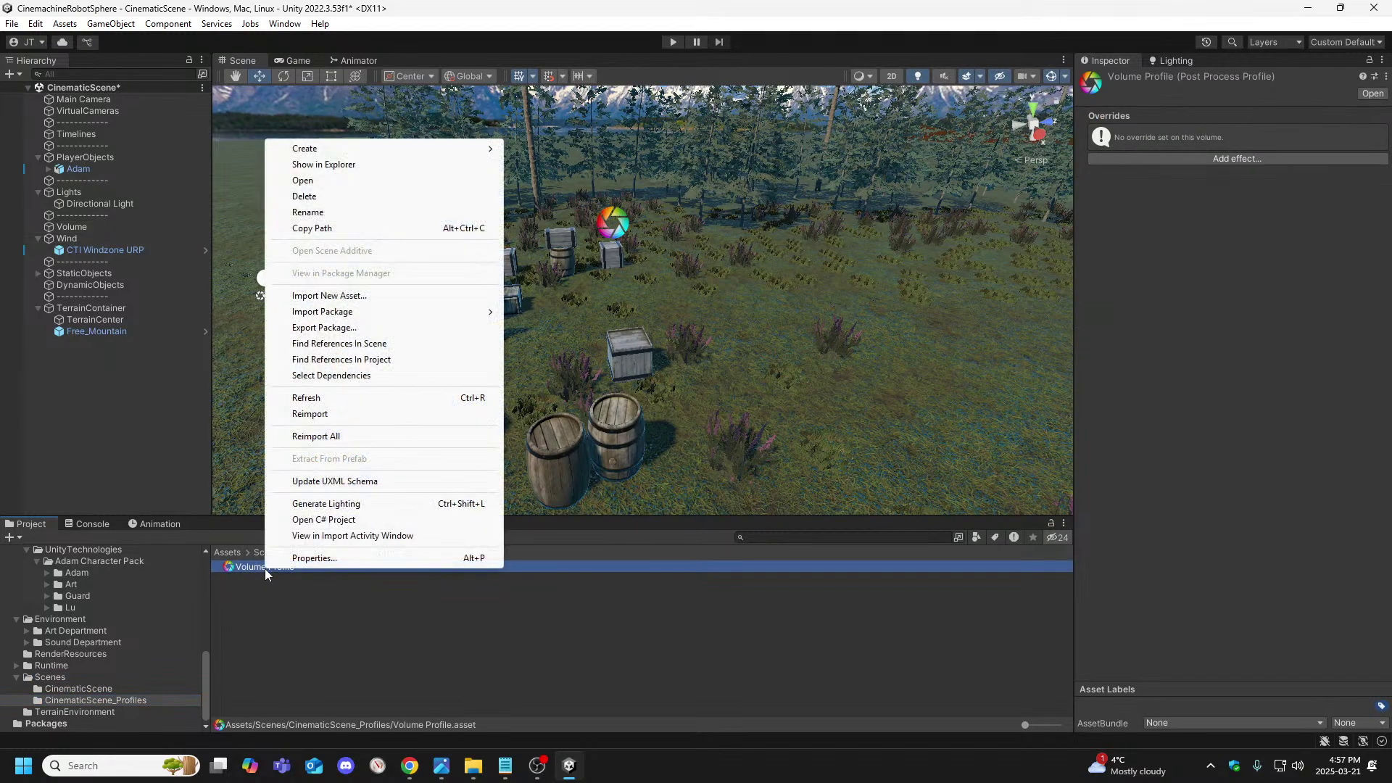
click(358, 215)
text(PostProcessing_Kansas Profile)
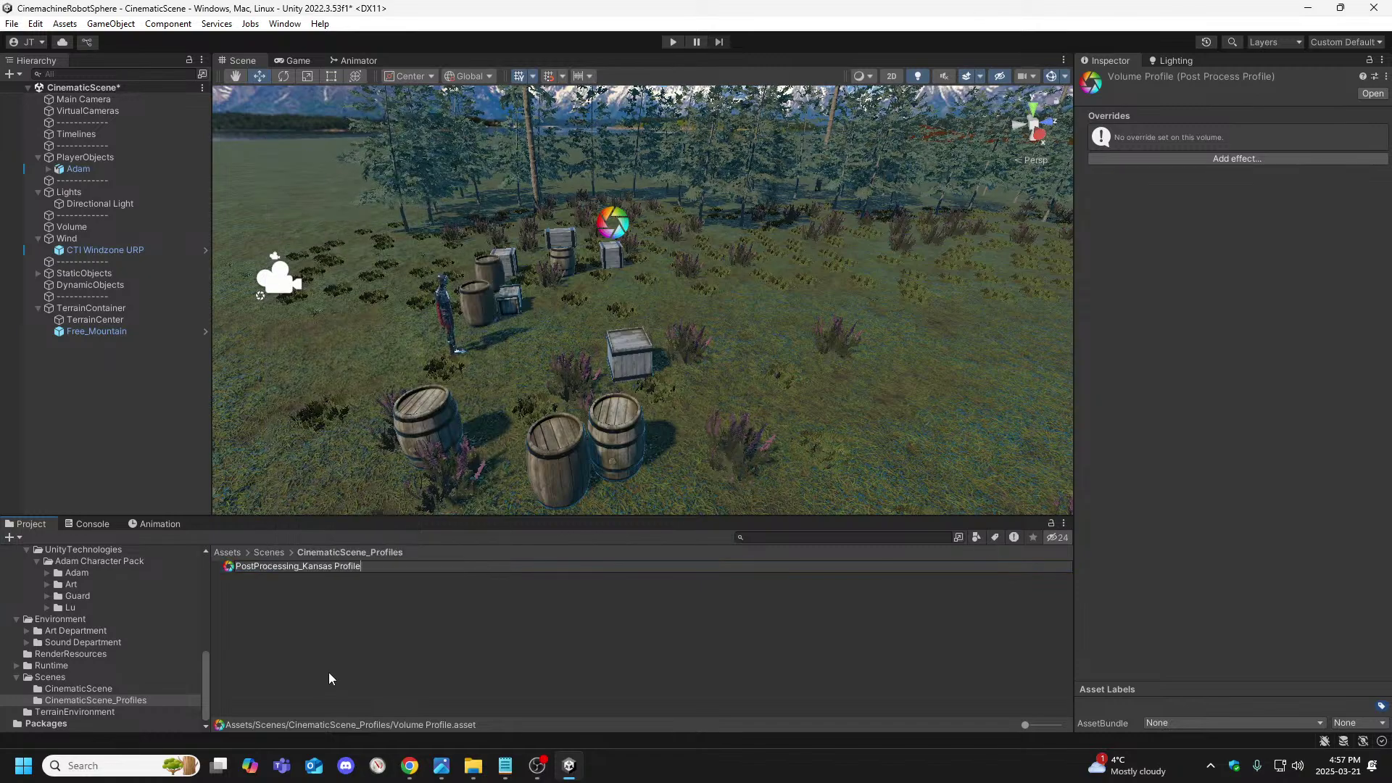
key(Return)
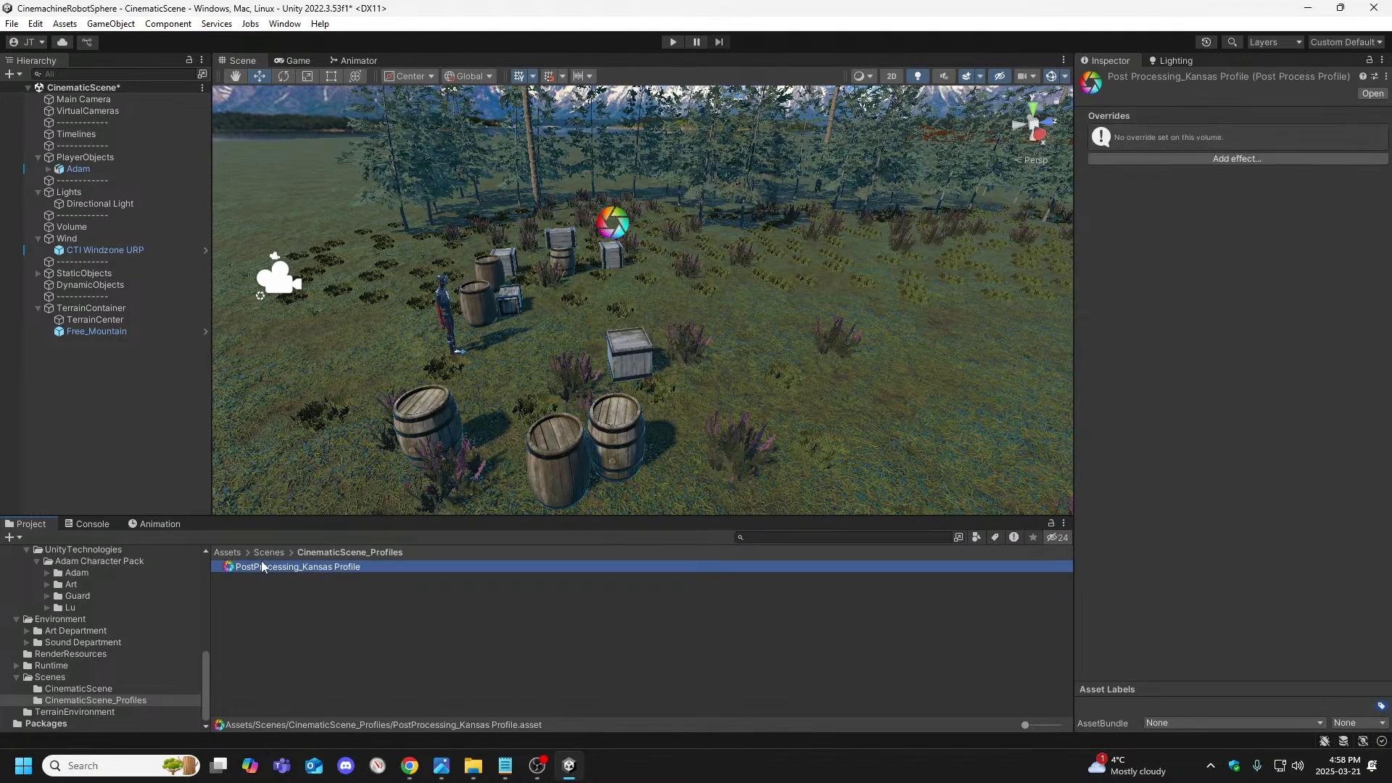
Compare the Volume object's profile reference with the renamed profile asset in the project
click(80, 228)
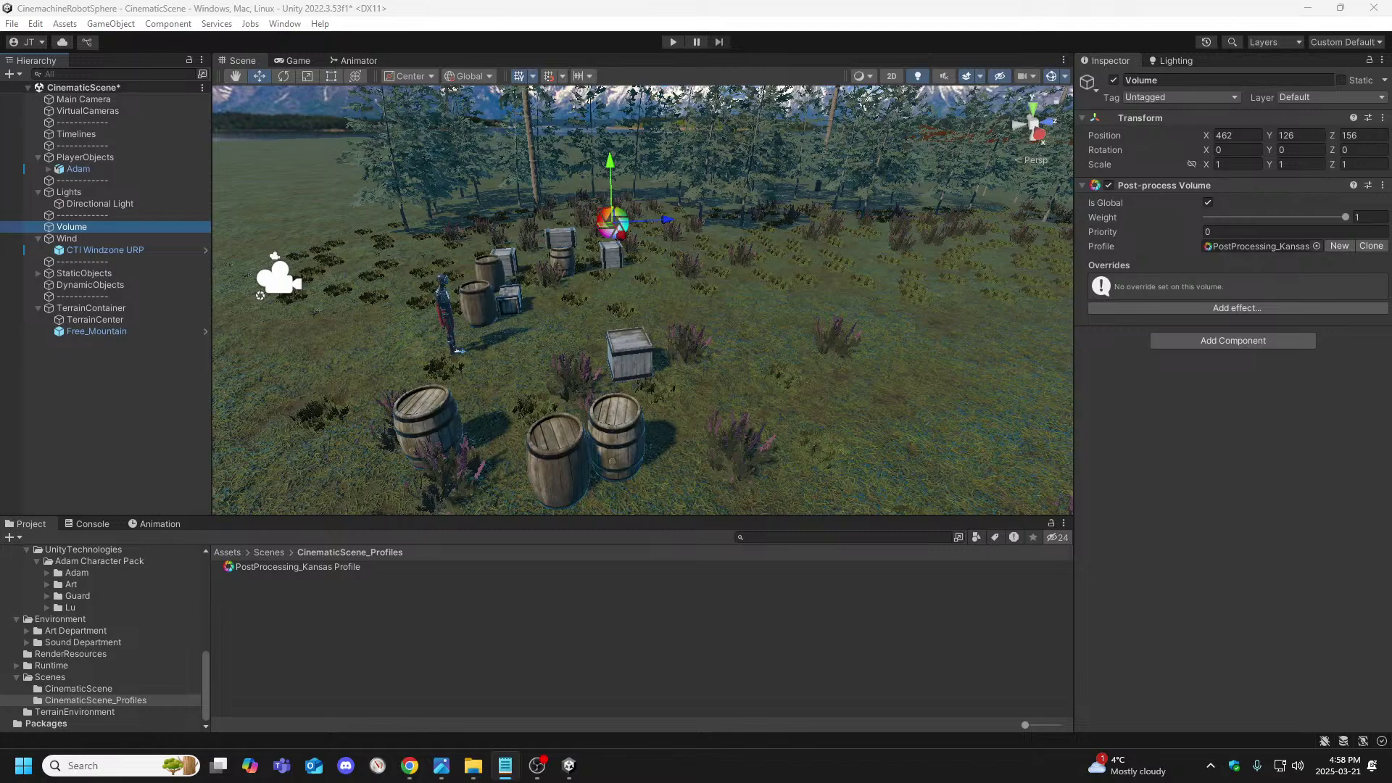
click(284, 563)
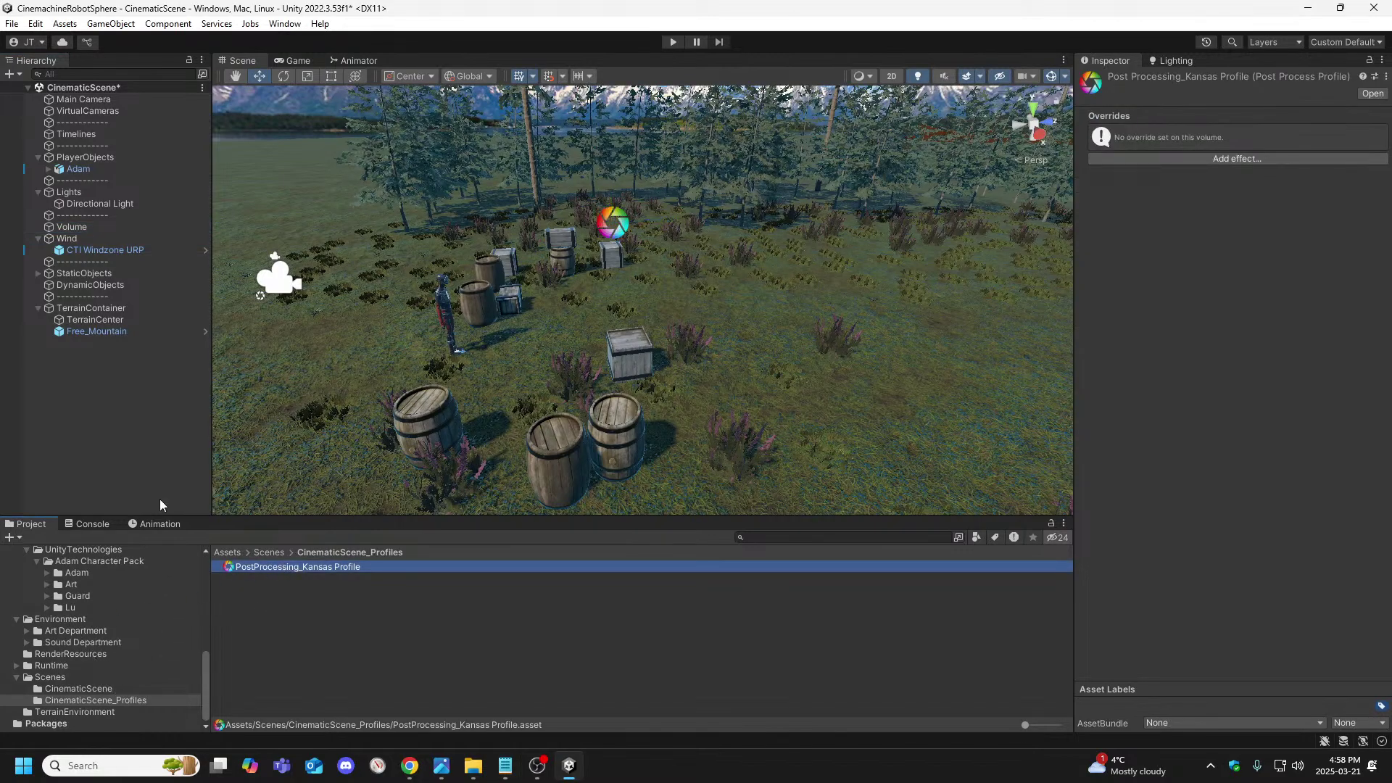
click(93, 229)
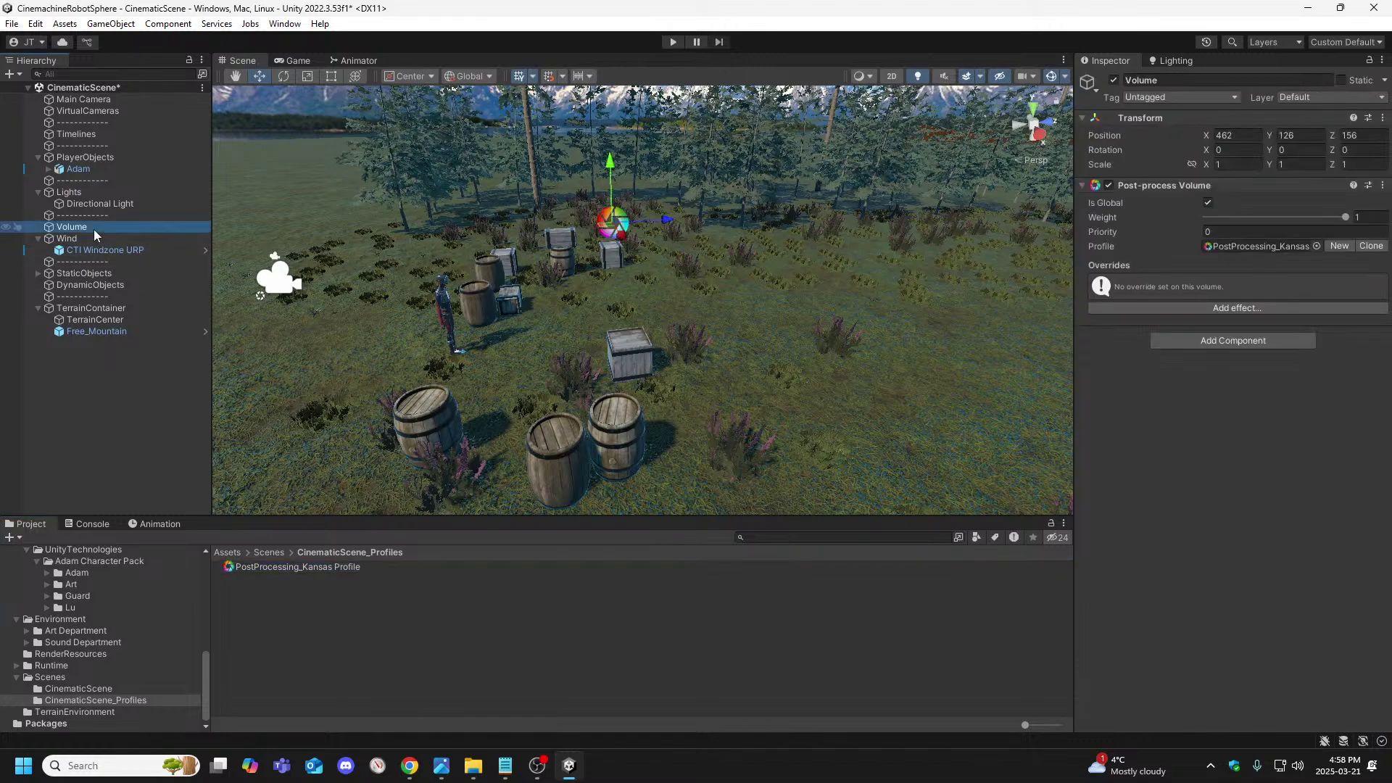
click(271, 565)
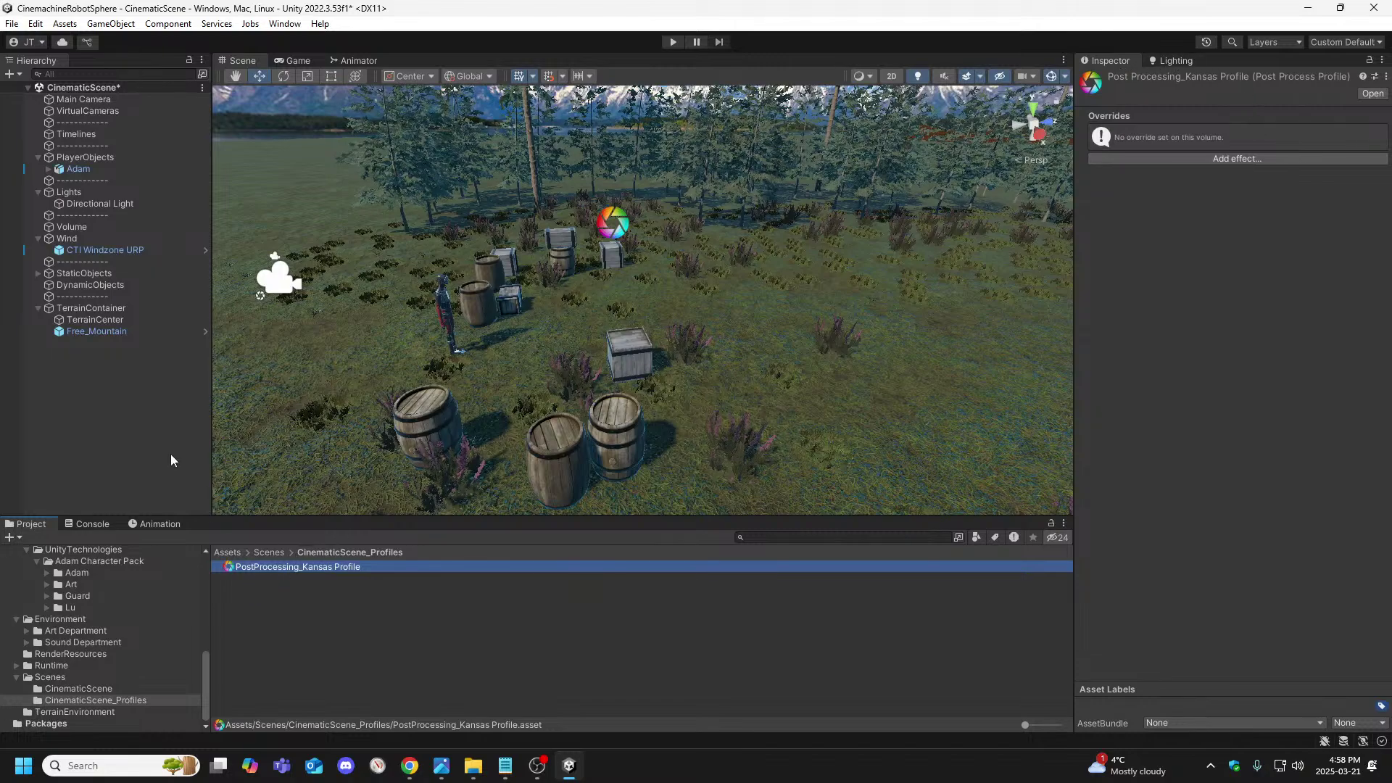
Assign the Volume object to the Post-Processing Volume layer
click(75, 226)
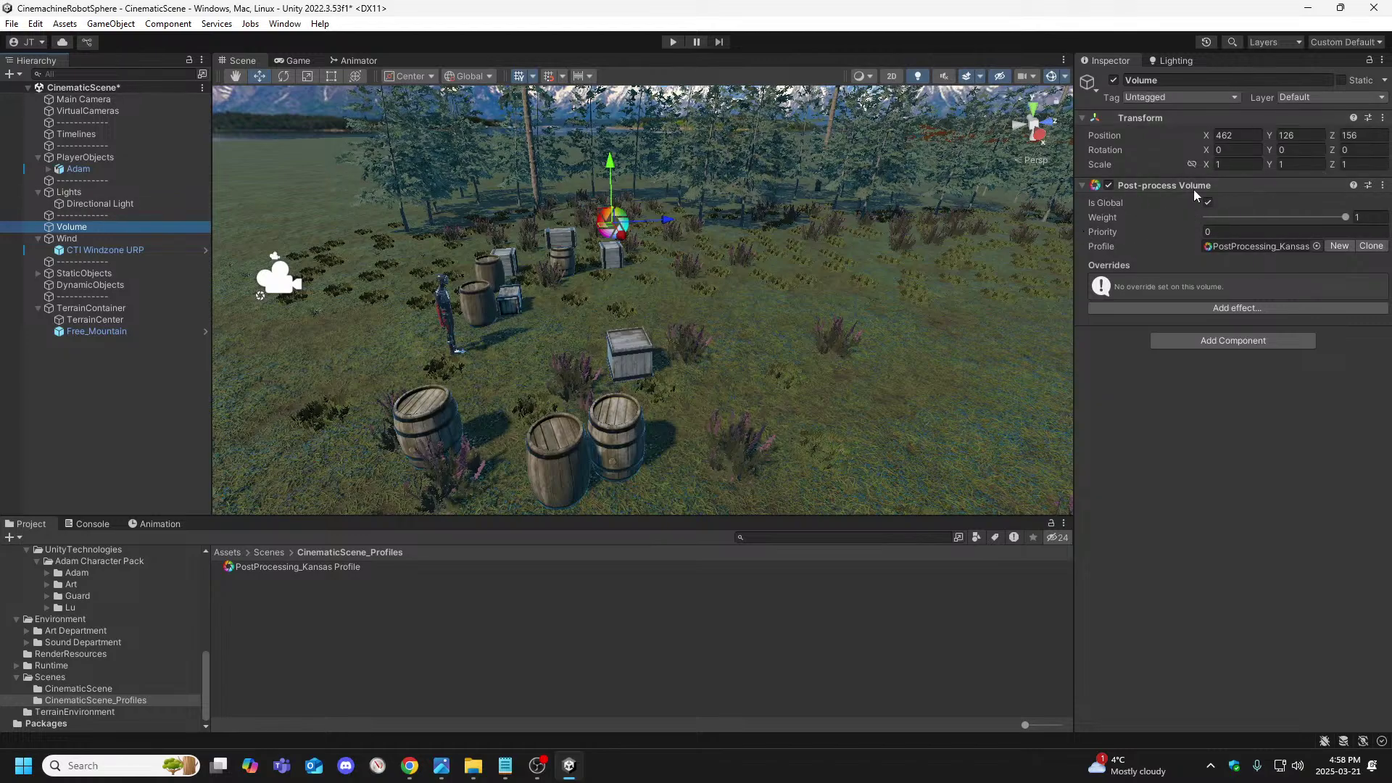
click(1342, 98)
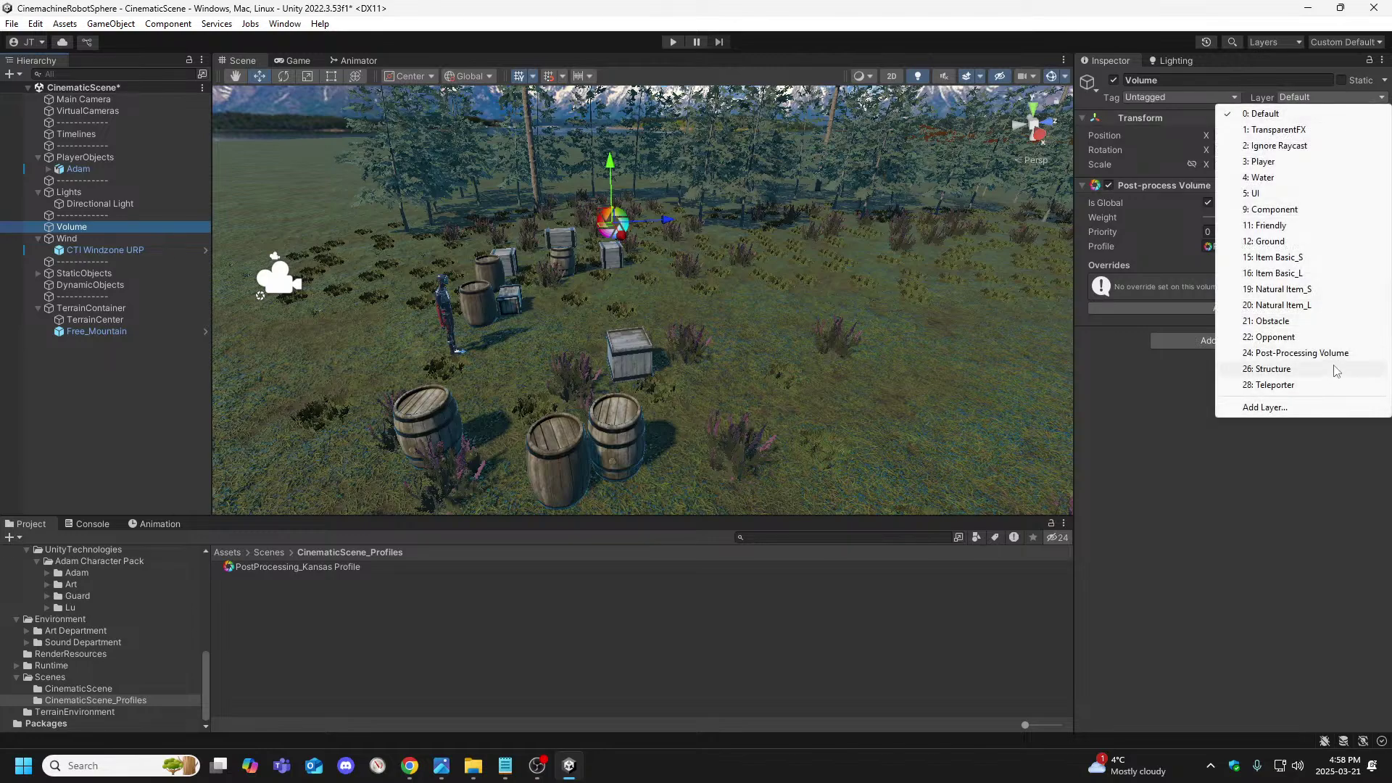
click(1295, 353)
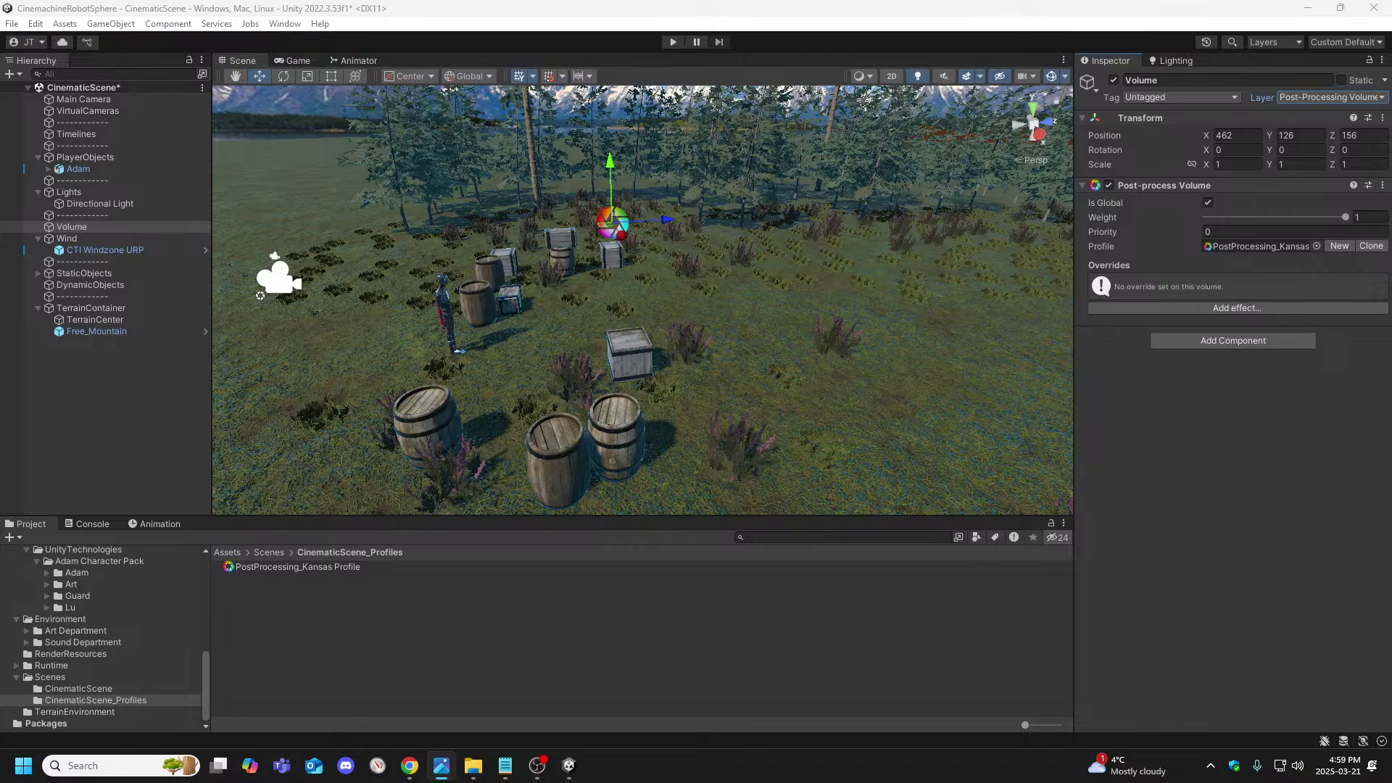
Review the Main Camera's Post-process Layer settings and return to the Volume object
key(alt+Tab)
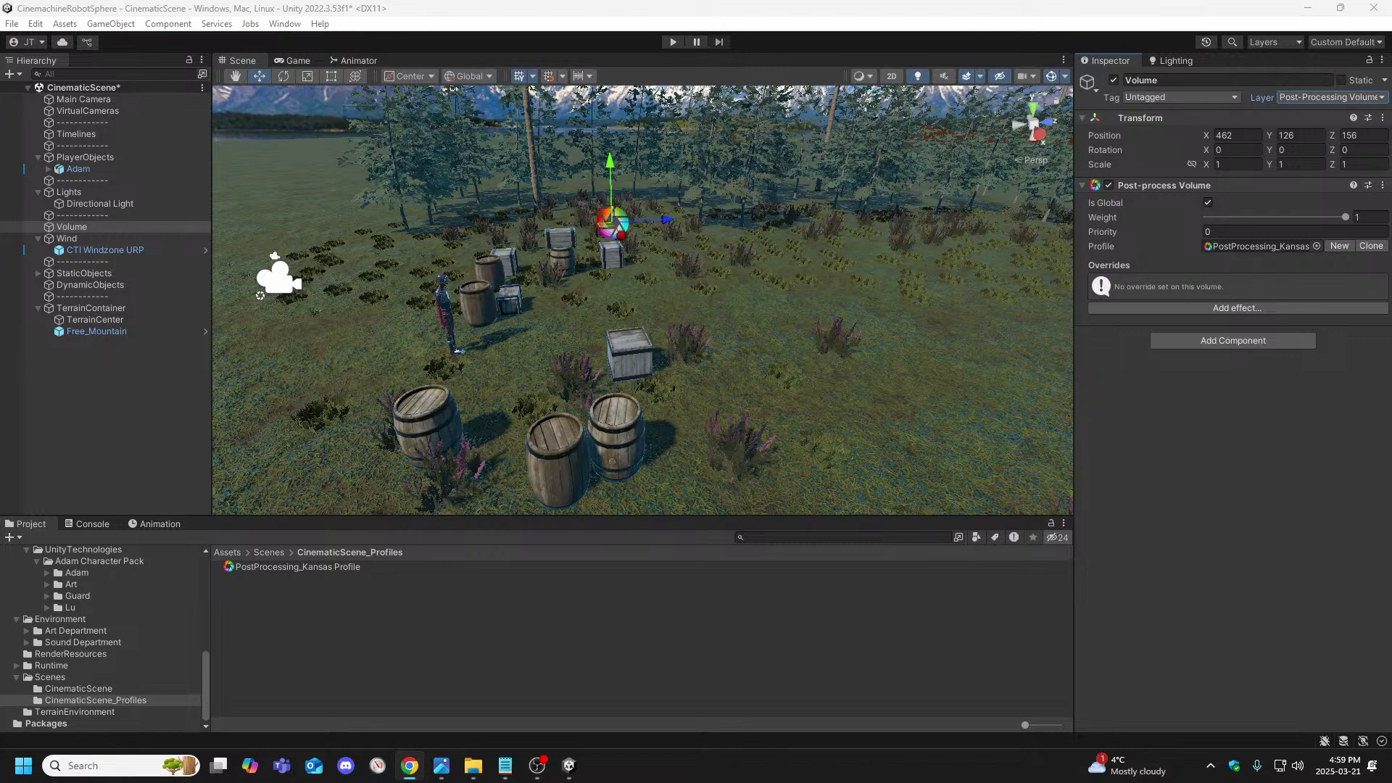
click(120, 100)
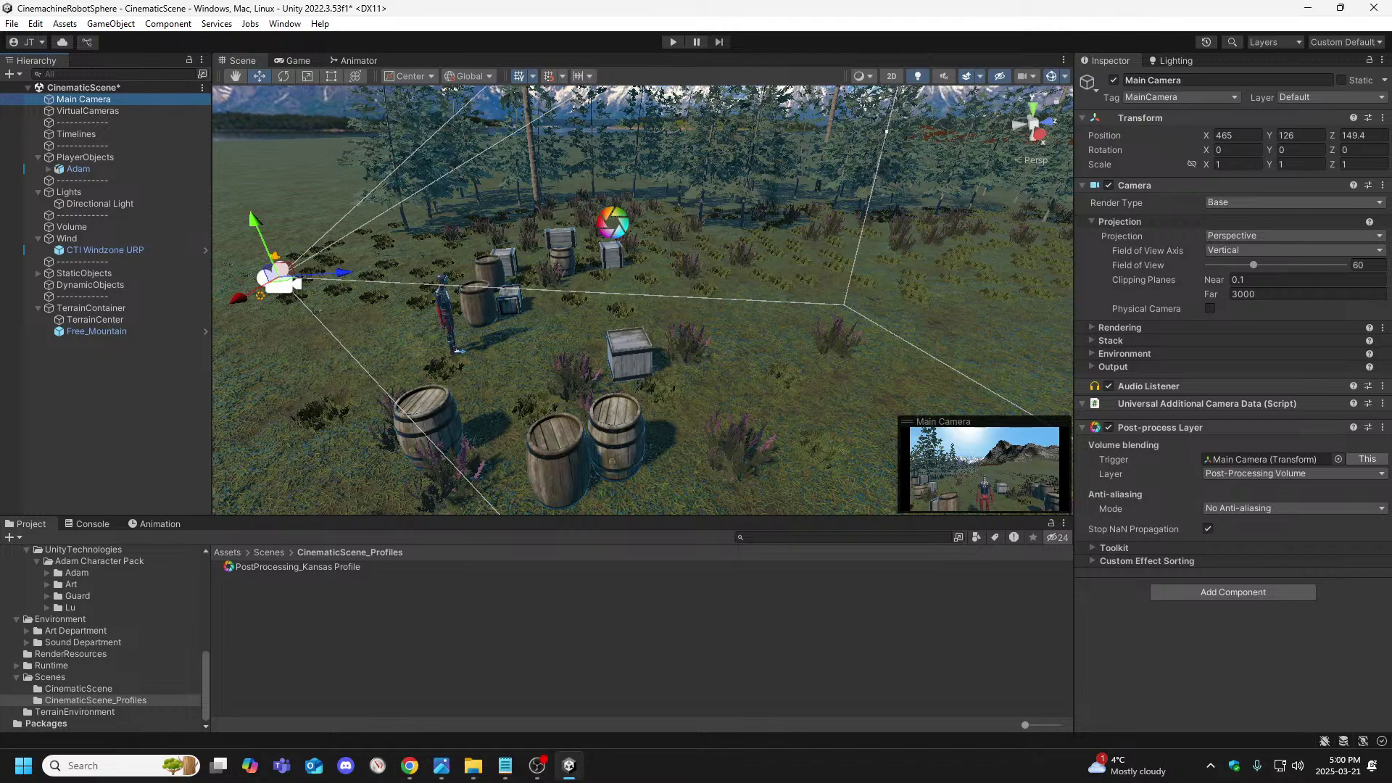
click(88, 224)
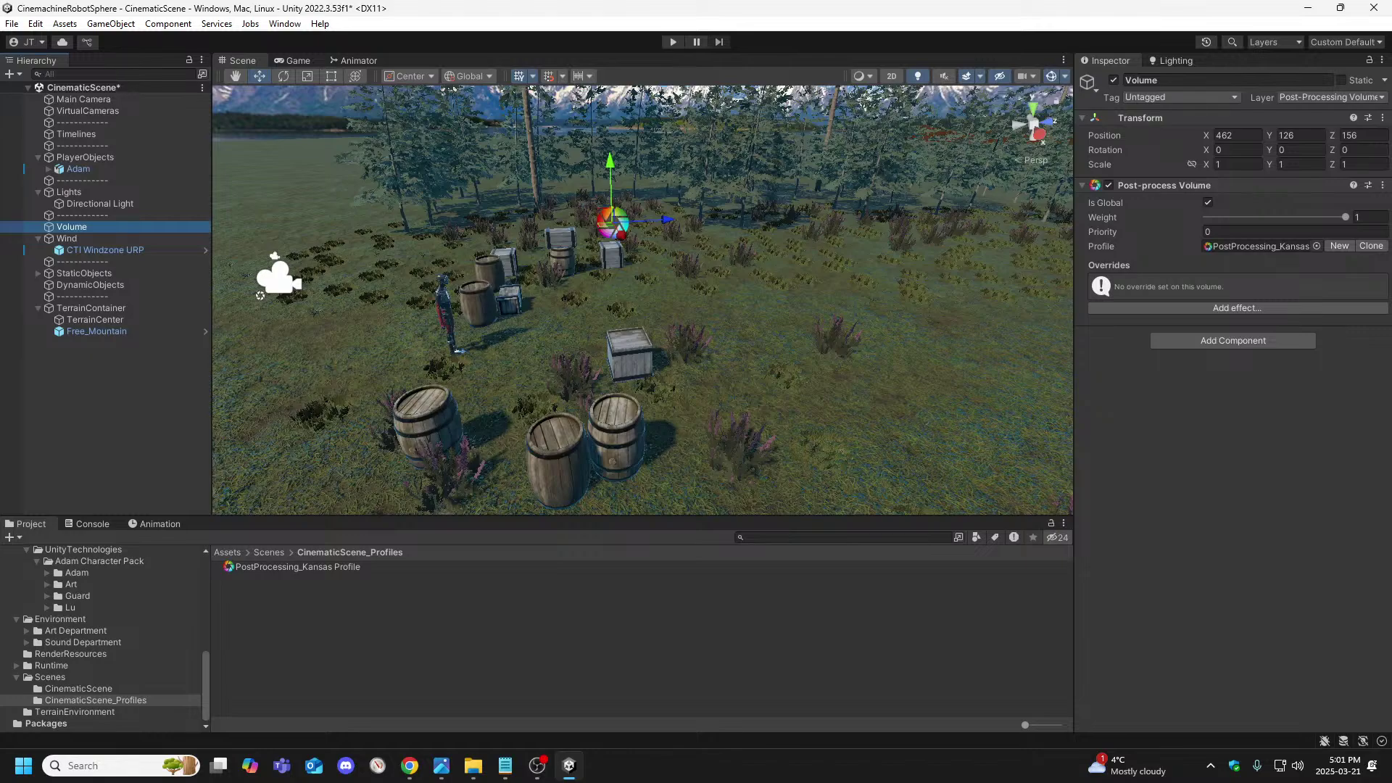
key(alt+Tab)
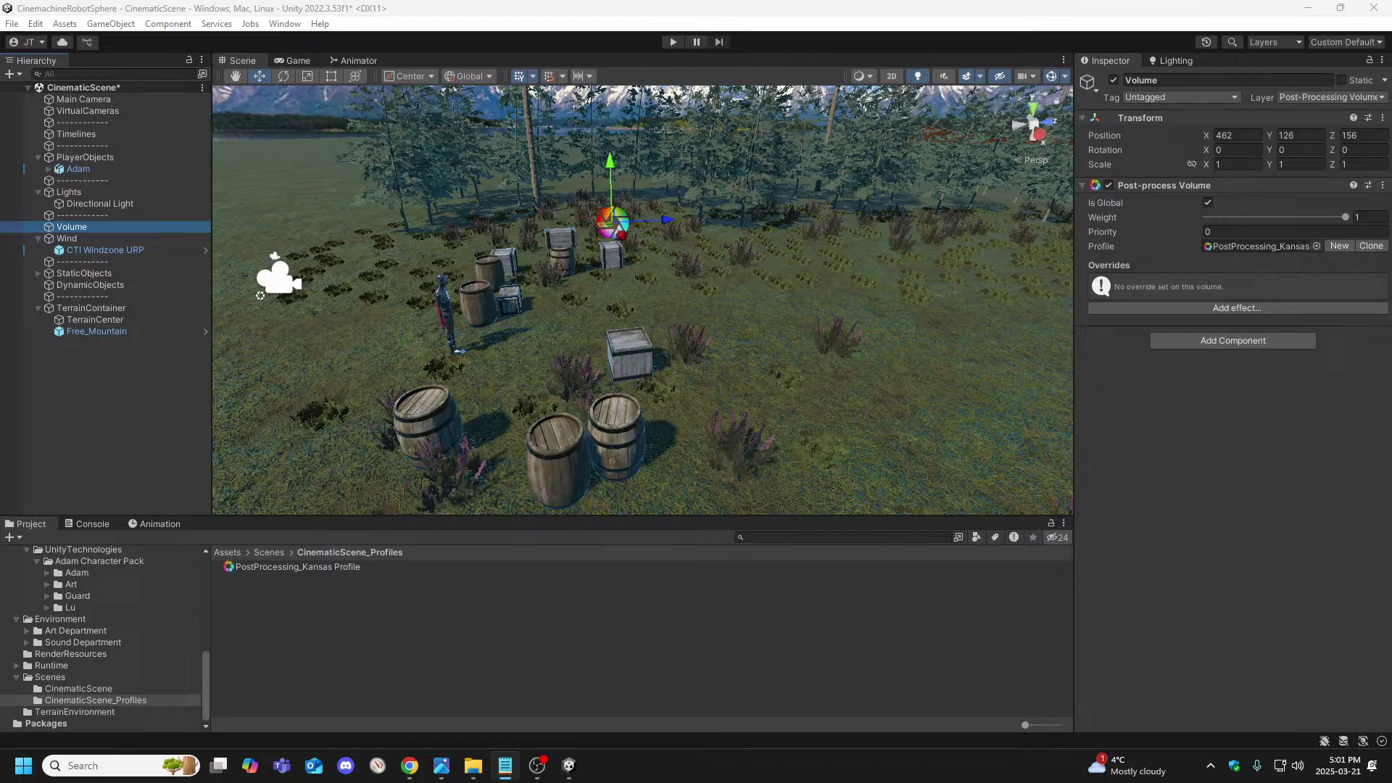
key(alt+Tab)
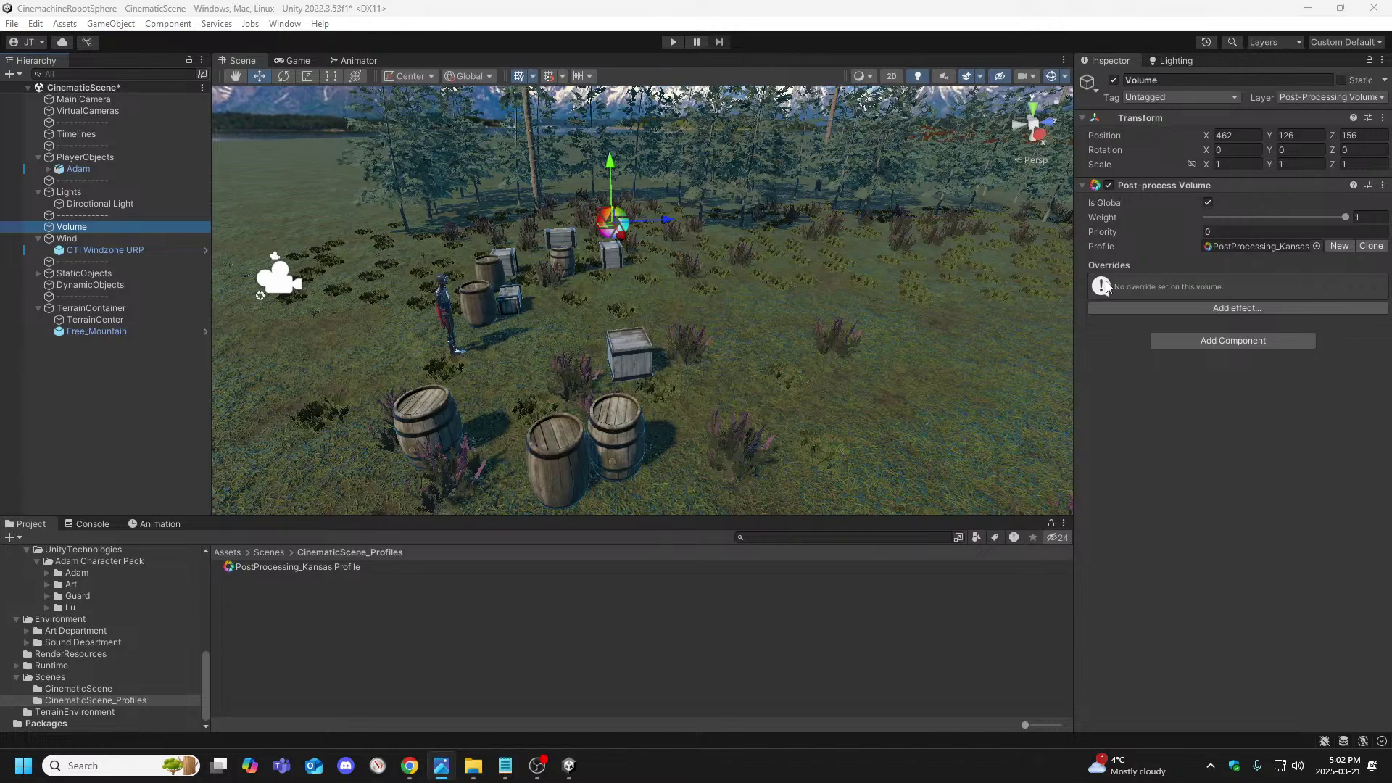
Add a Color Grading effect to the Volume object's Post-process Volume
click(1238, 309)
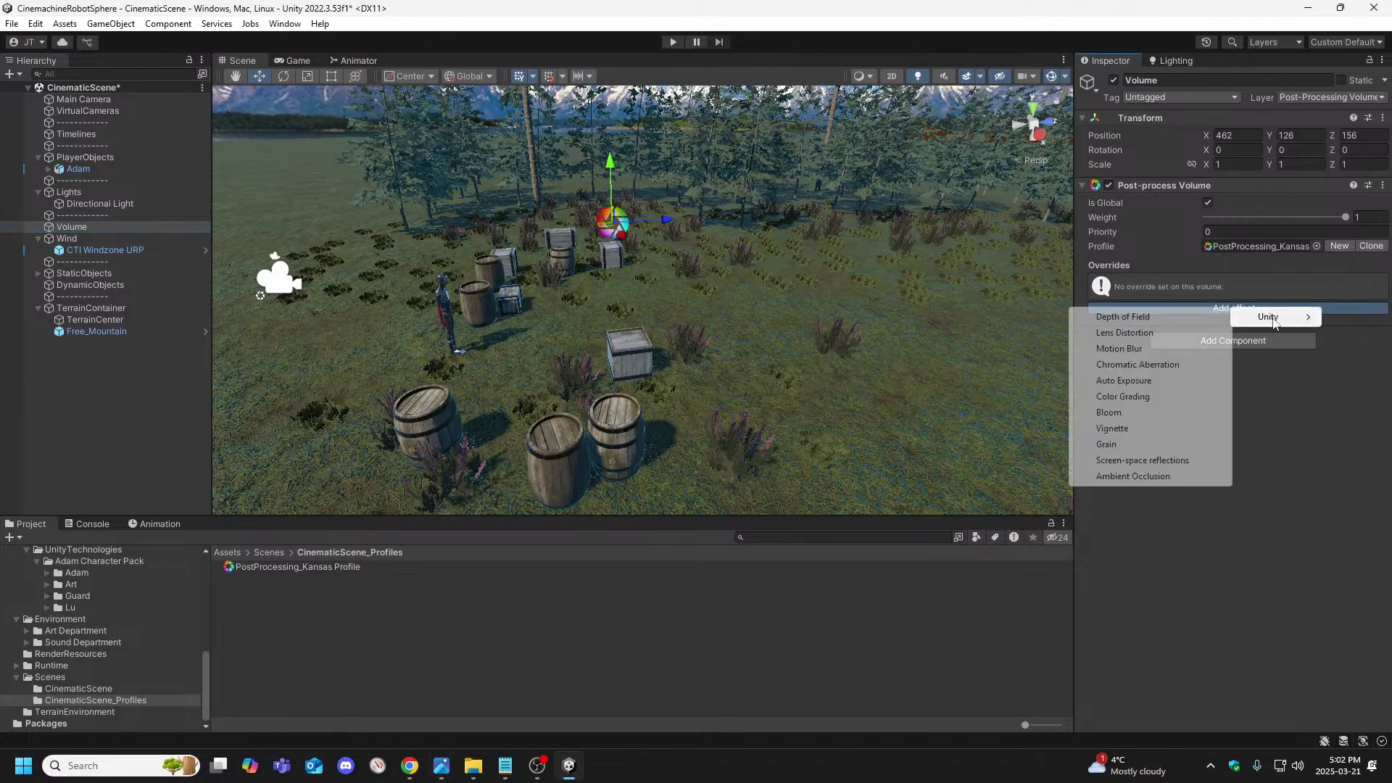
click(1246, 308)
click(1238, 308)
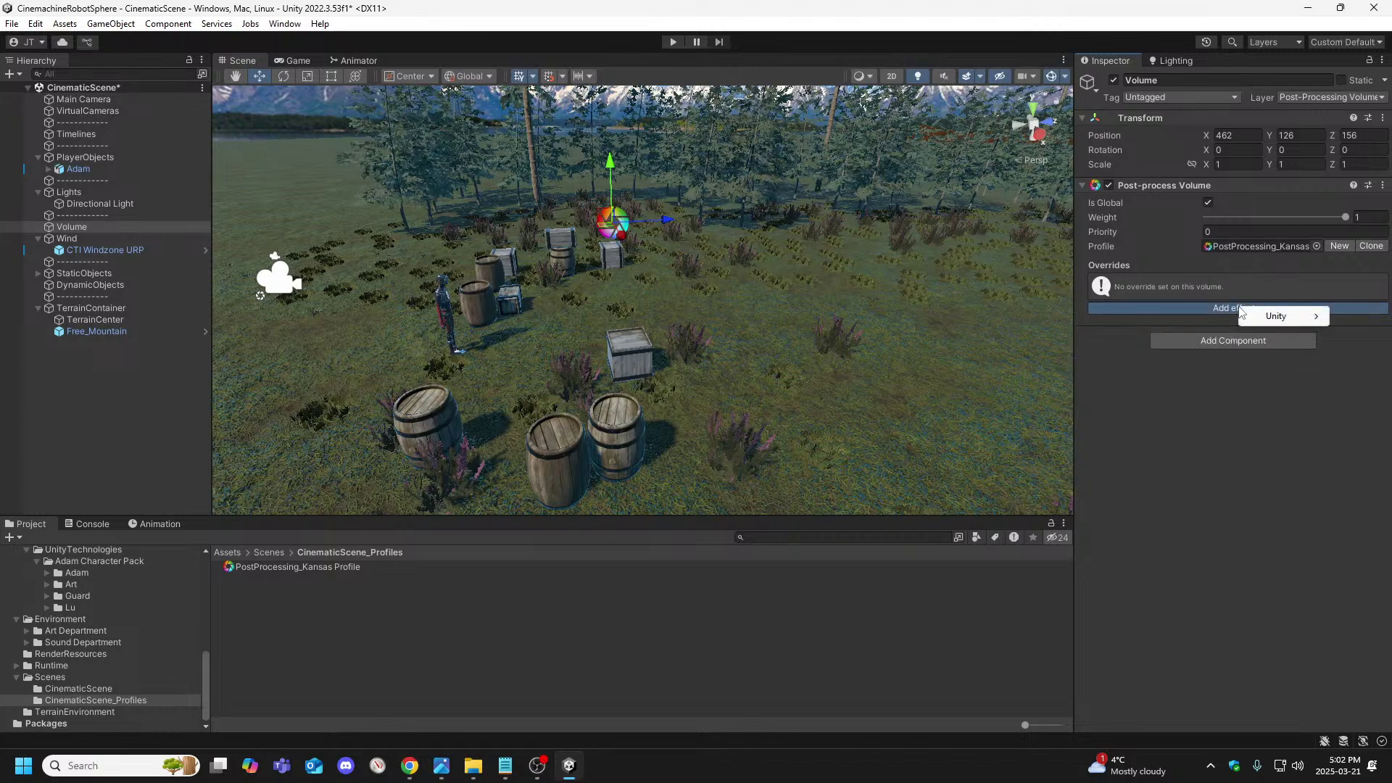
mouse_move(1262, 316)
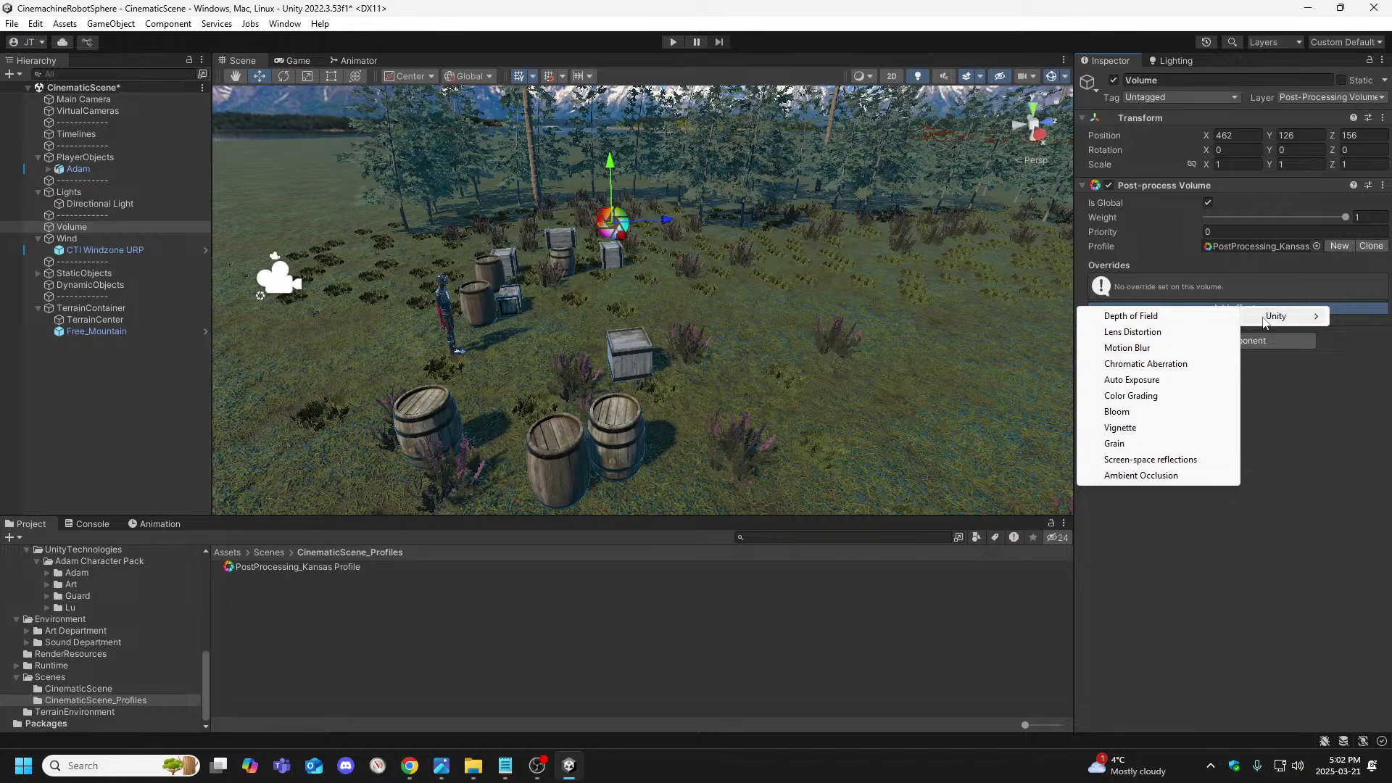
click(1135, 398)
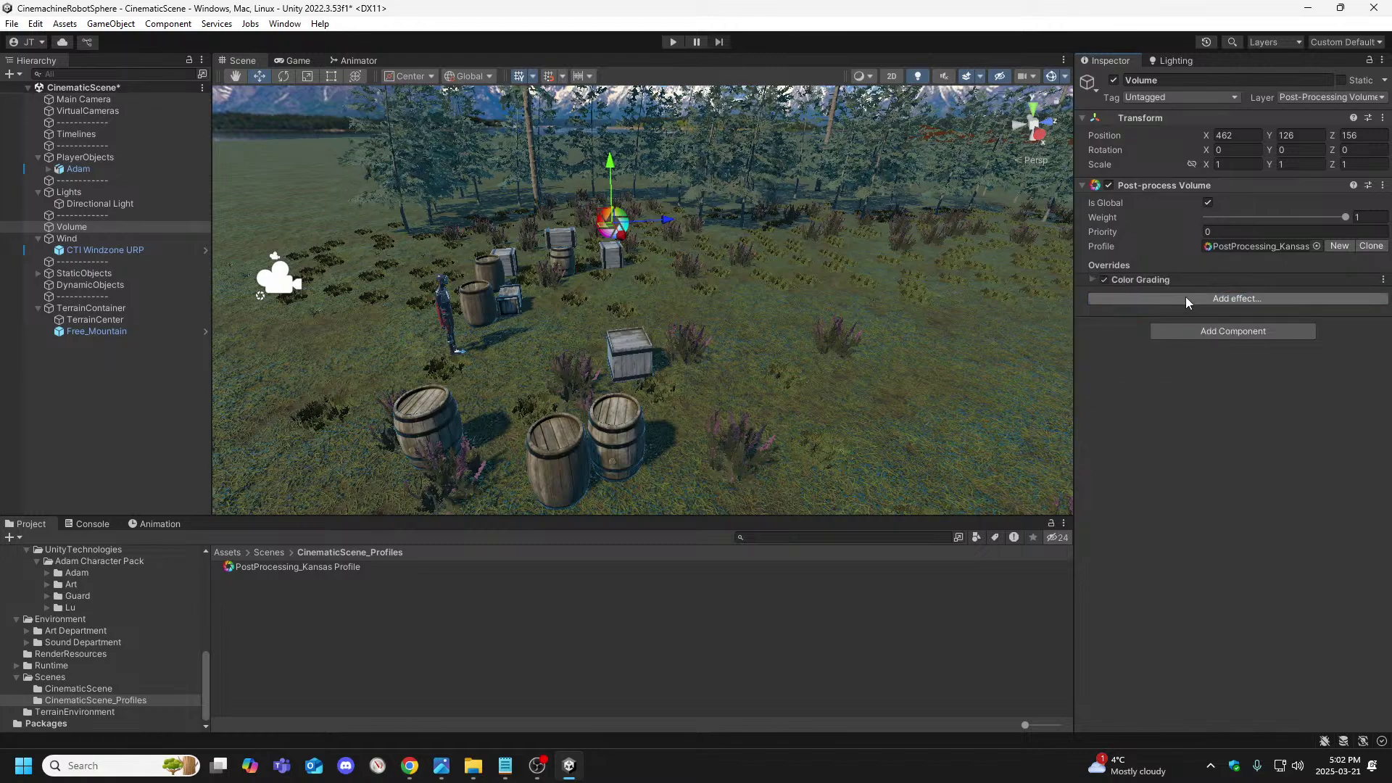
Override the Color Grading tonemapping mode and set it to ACES
click(1089, 279)
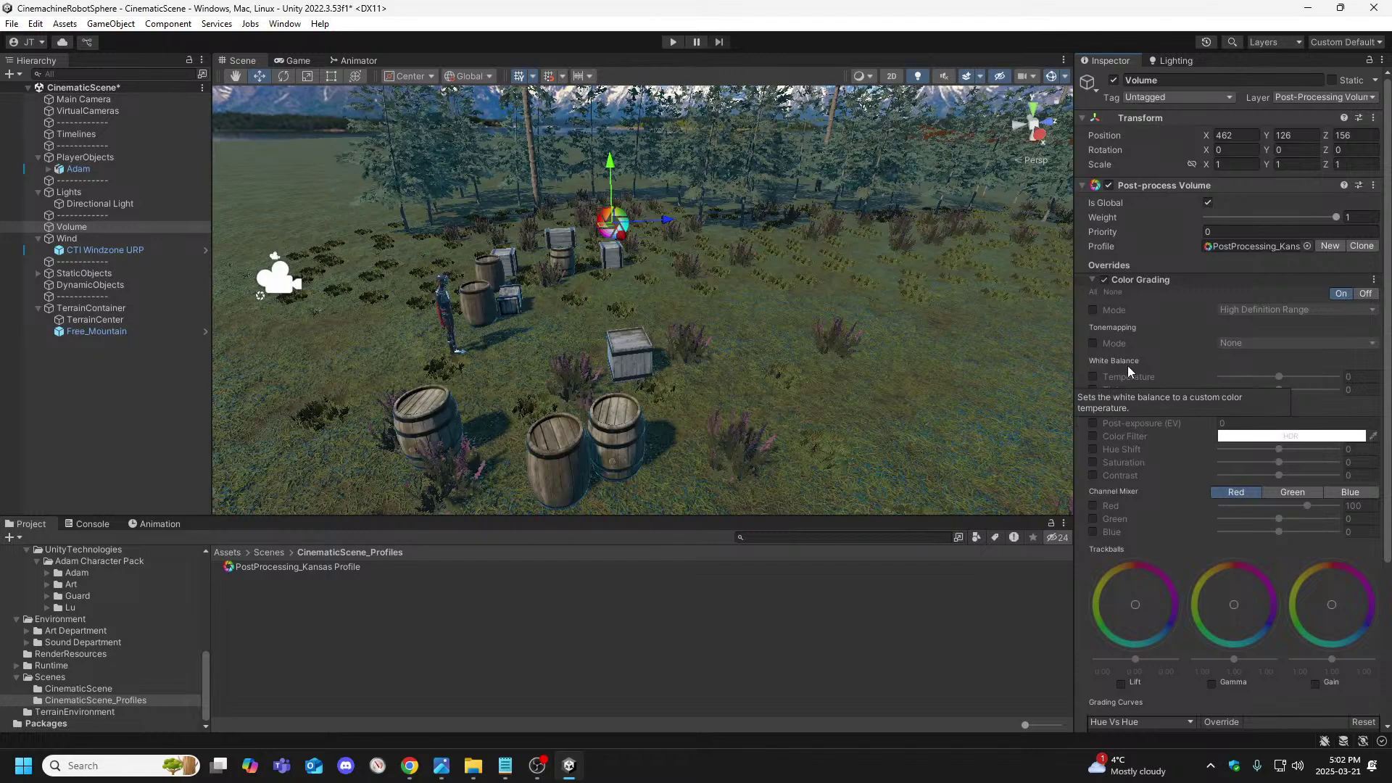
click(1093, 344)
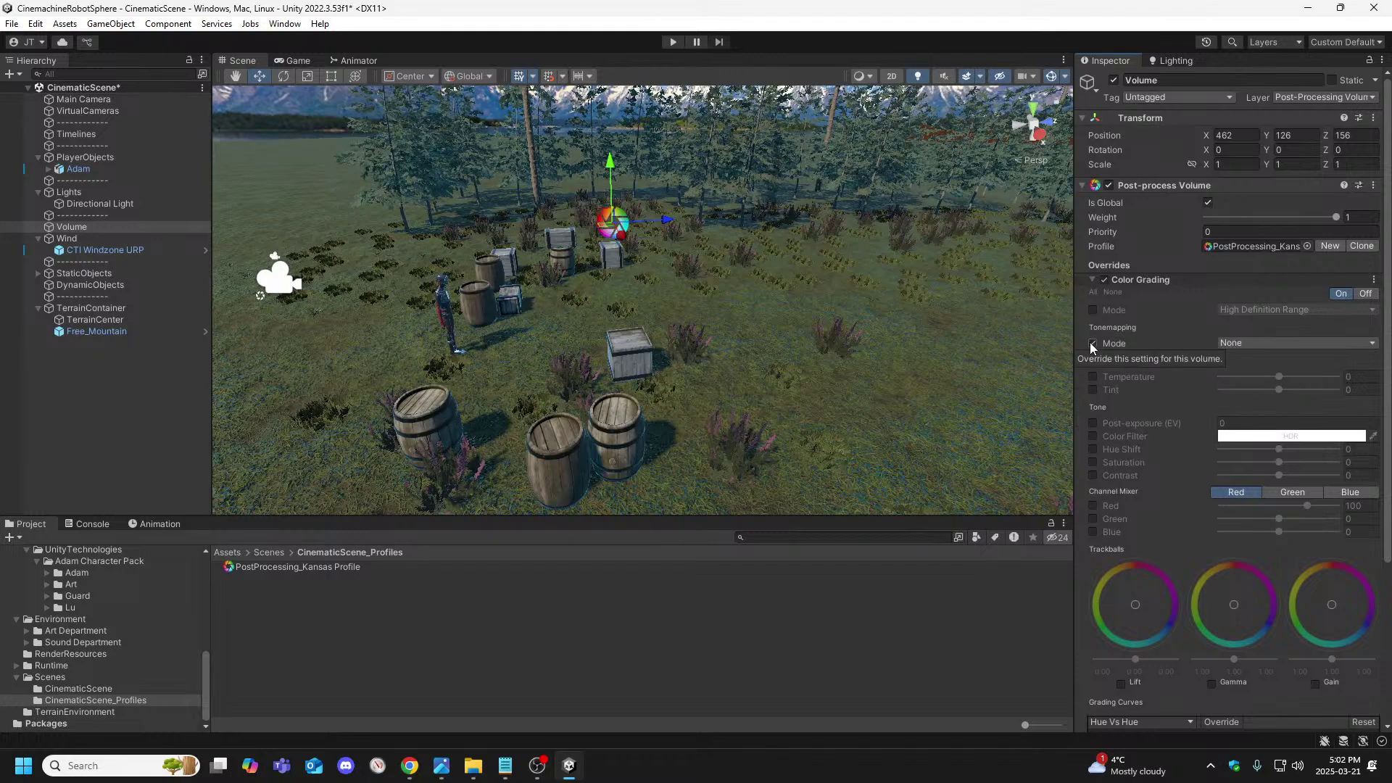
click(1267, 344)
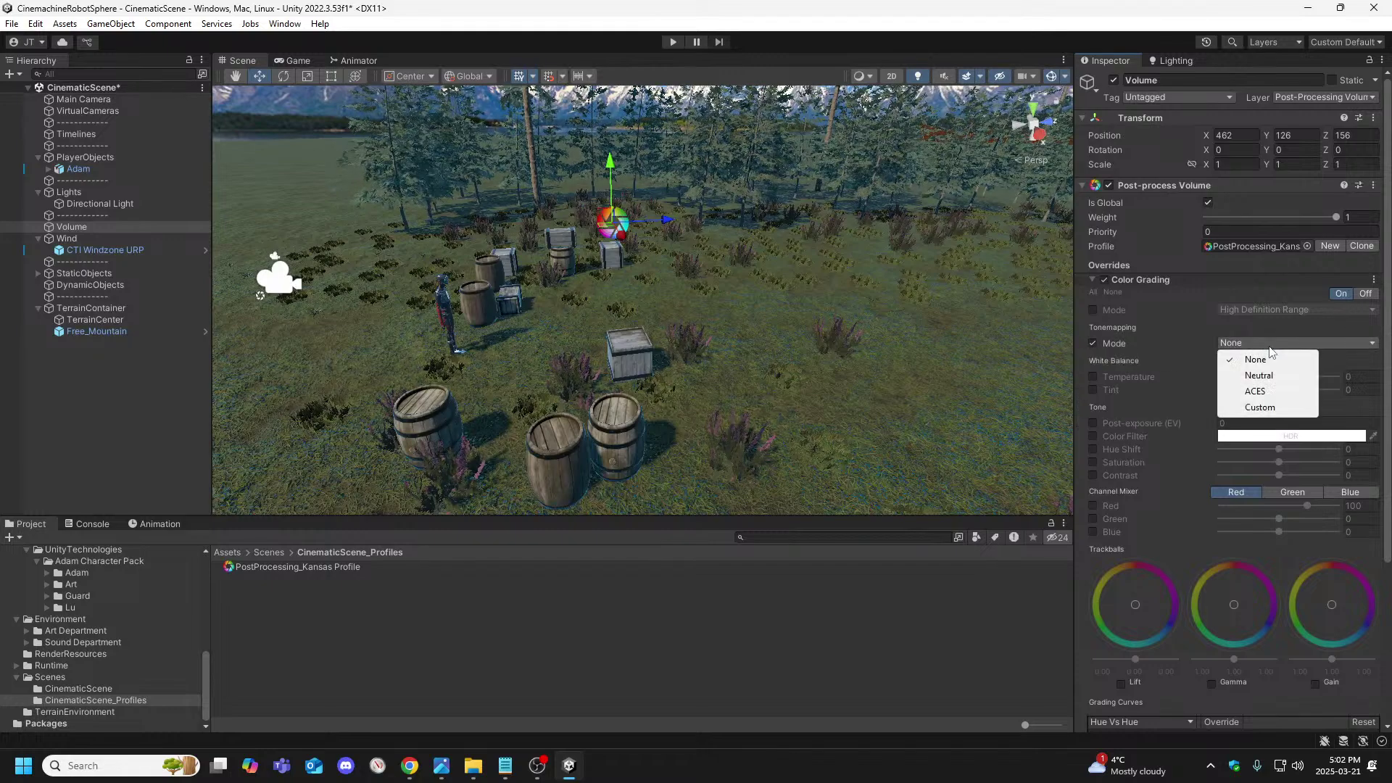
click(1261, 394)
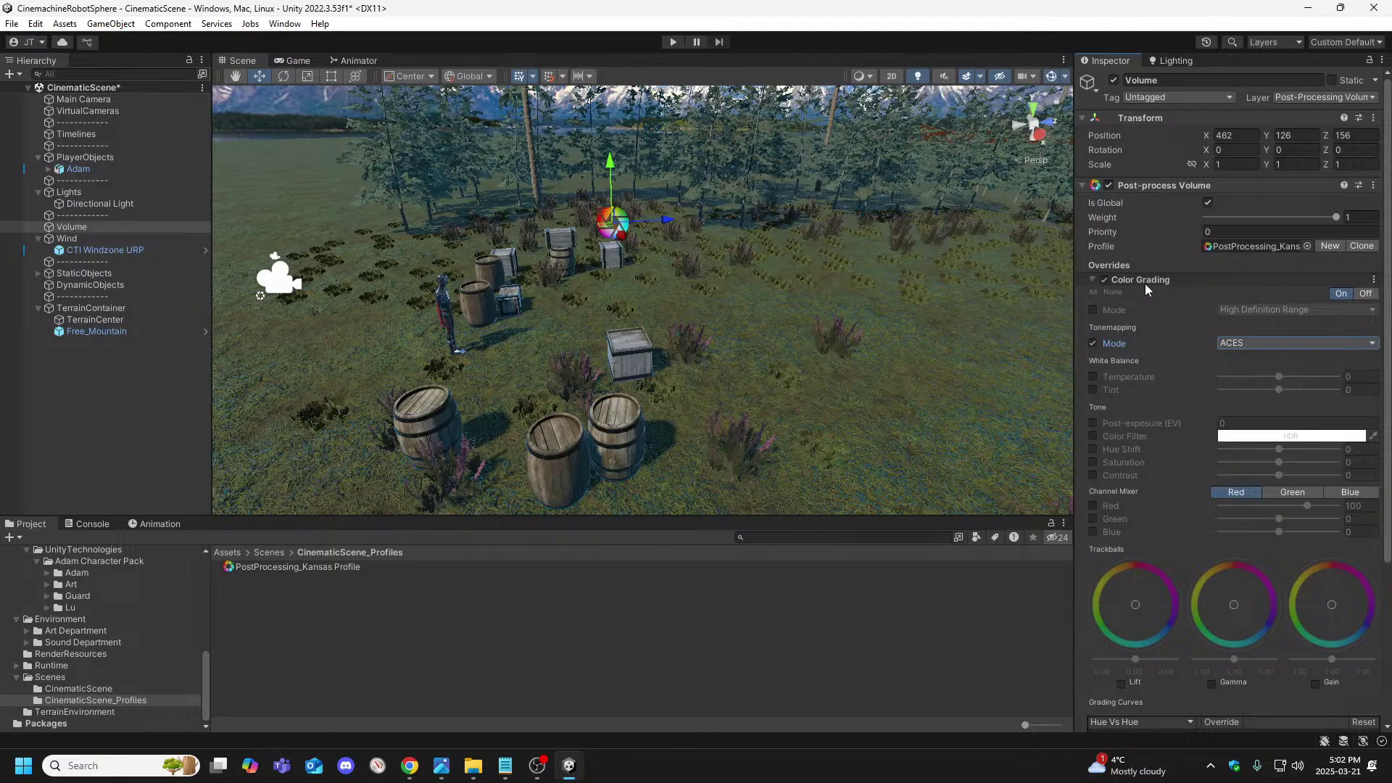
mouse_move(1161, 316)
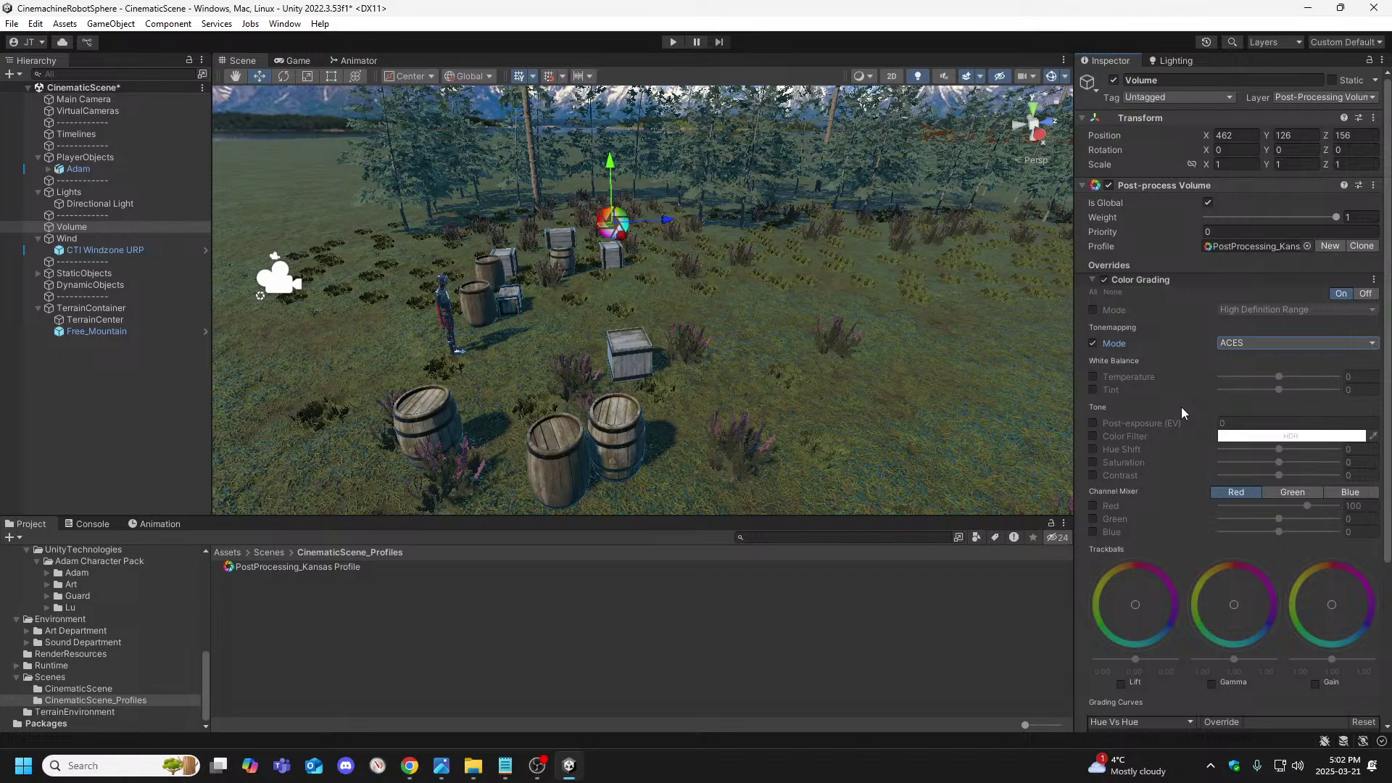
Override the Color Grading white balance with a temperature of -9 and a tint of 1
scroll(1181, 406, down, 2)
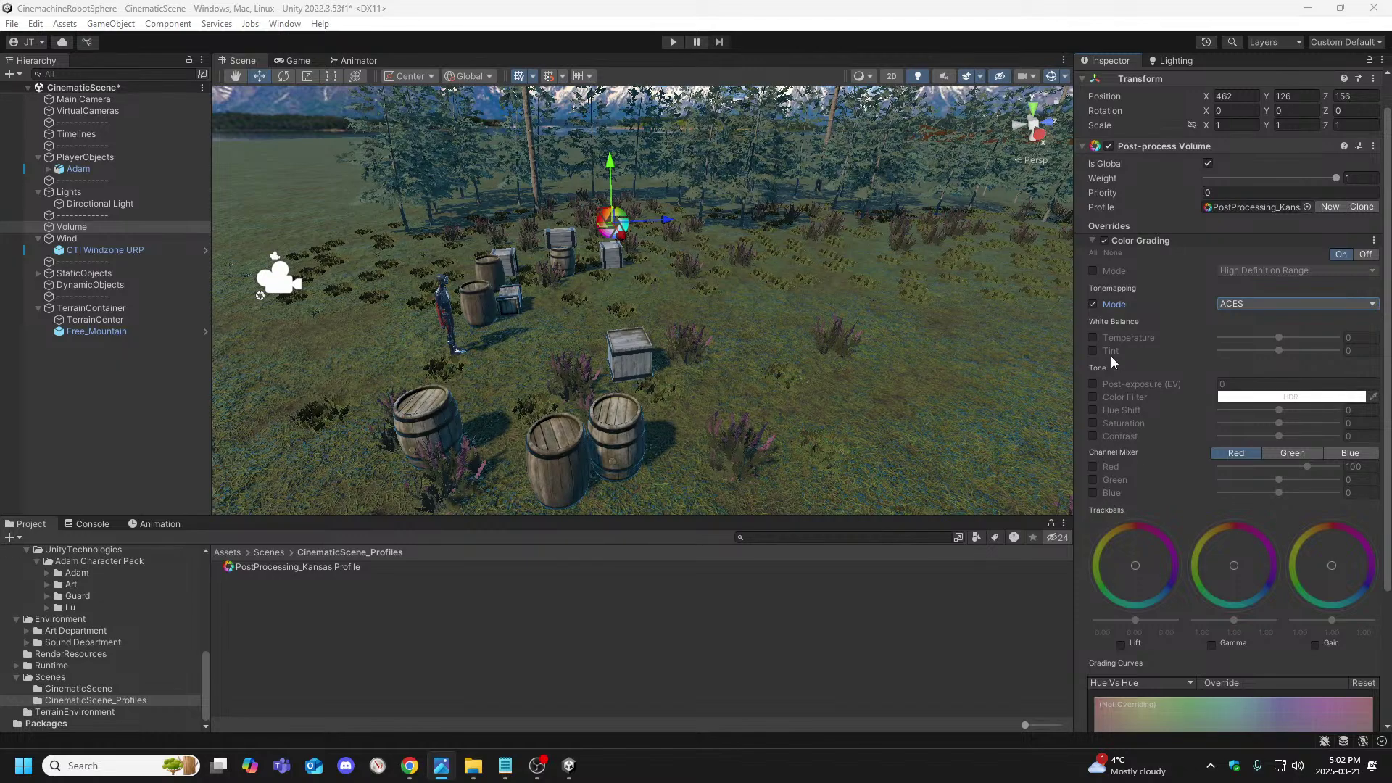
click(1097, 333)
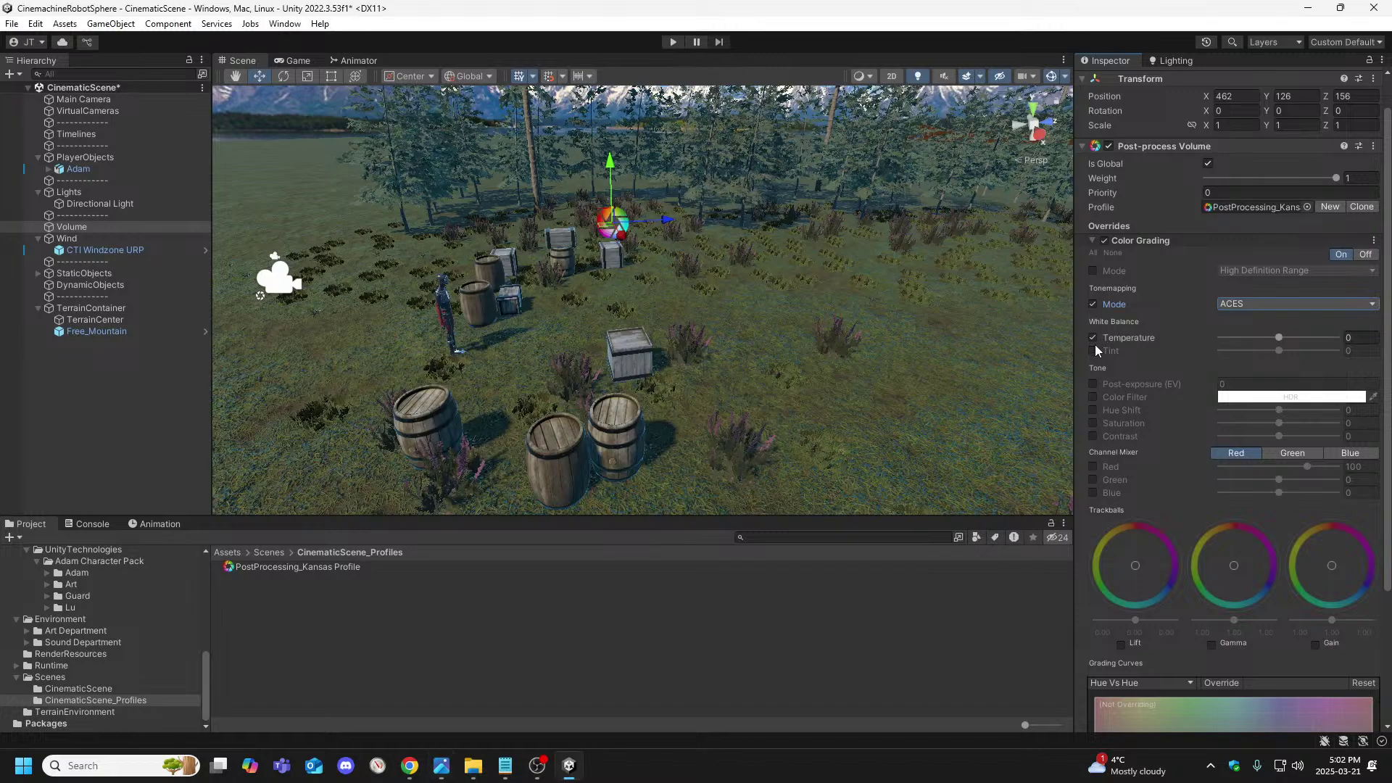
click(1095, 350)
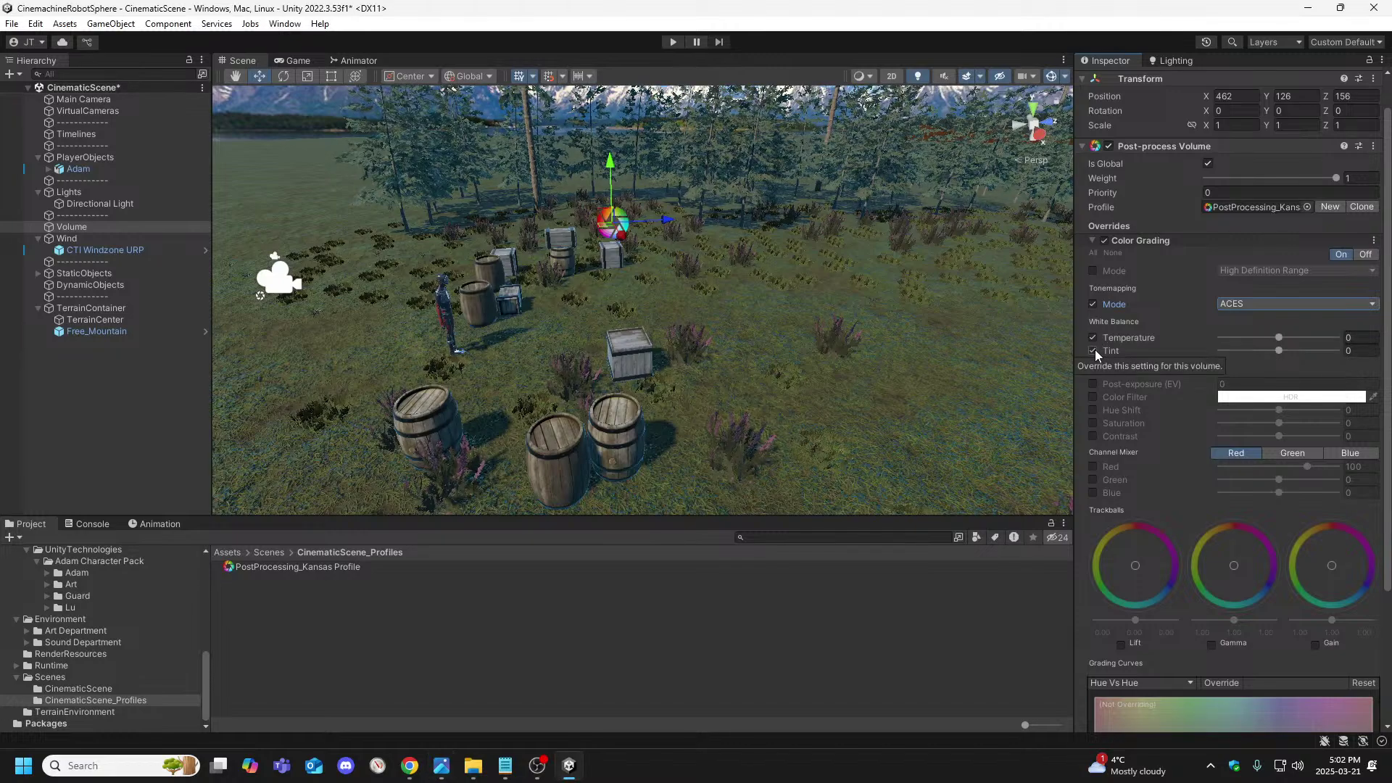
click(1363, 336)
text(-9)
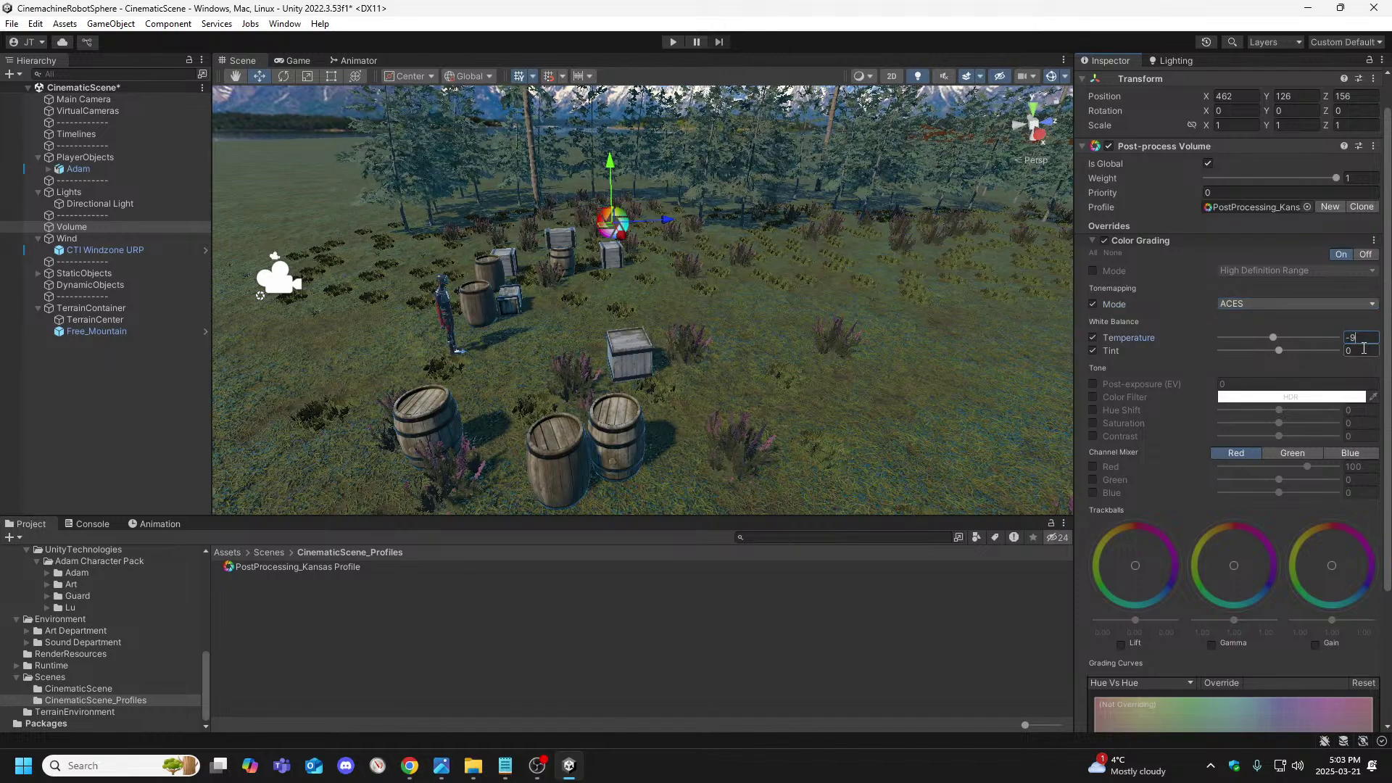
click(1363, 350)
text(1)
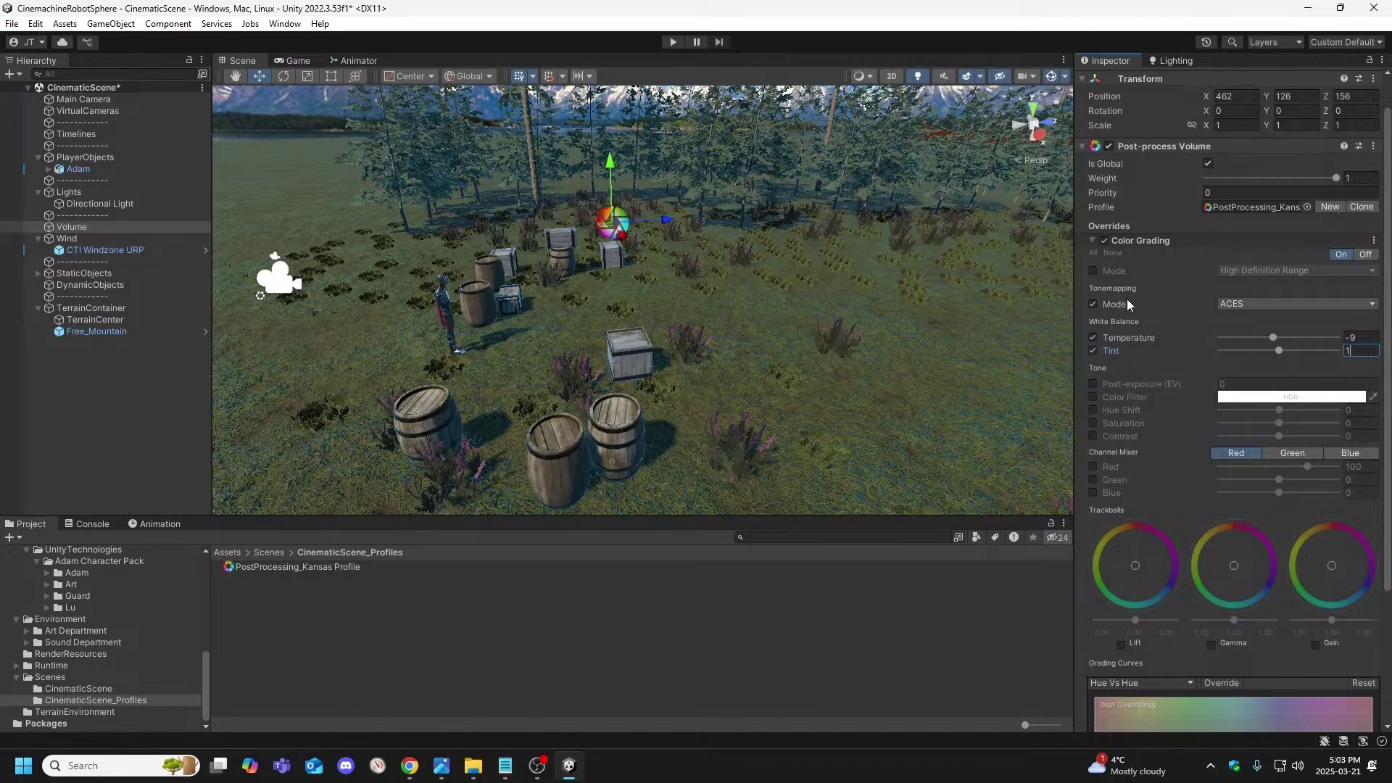
Override the Color Grading post-exposure and set it to -.6 EV
click(1093, 383)
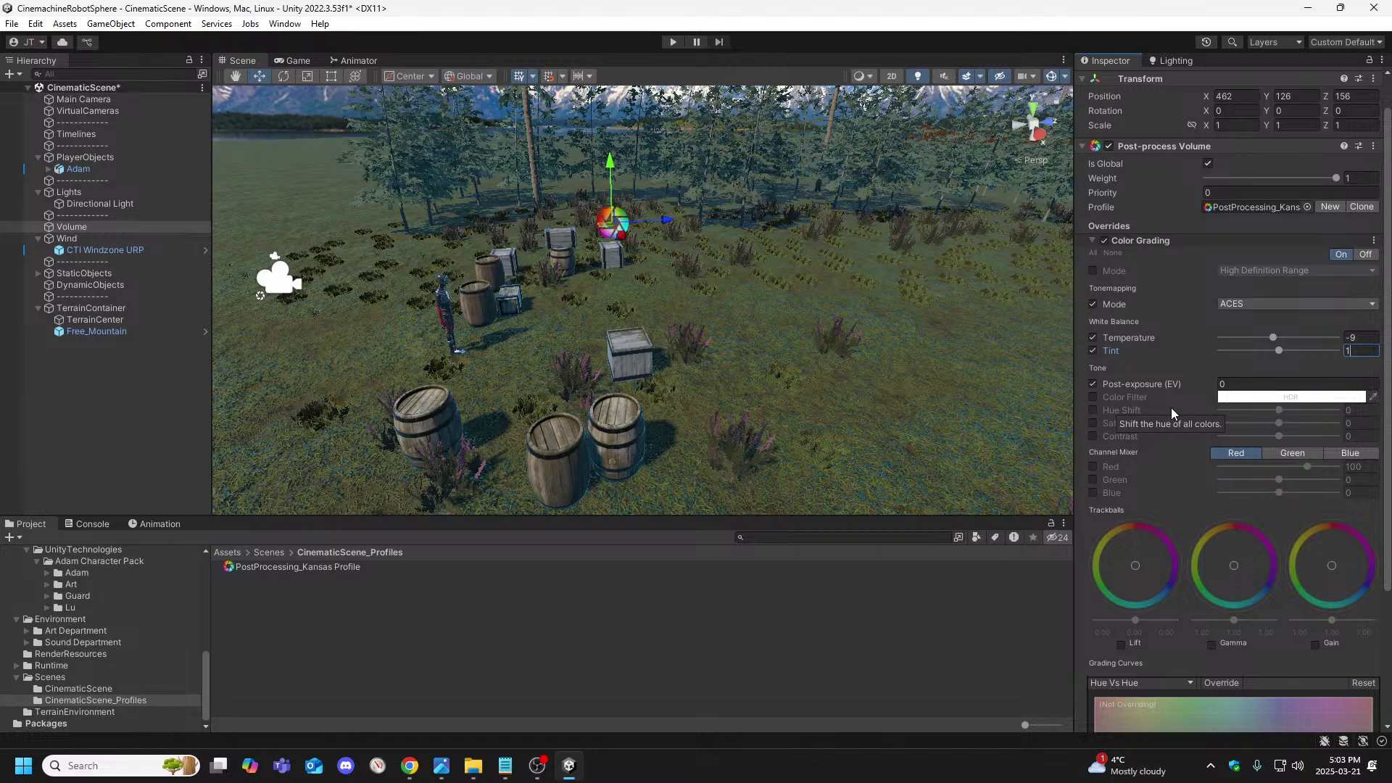
click(1235, 382)
text(-.6)
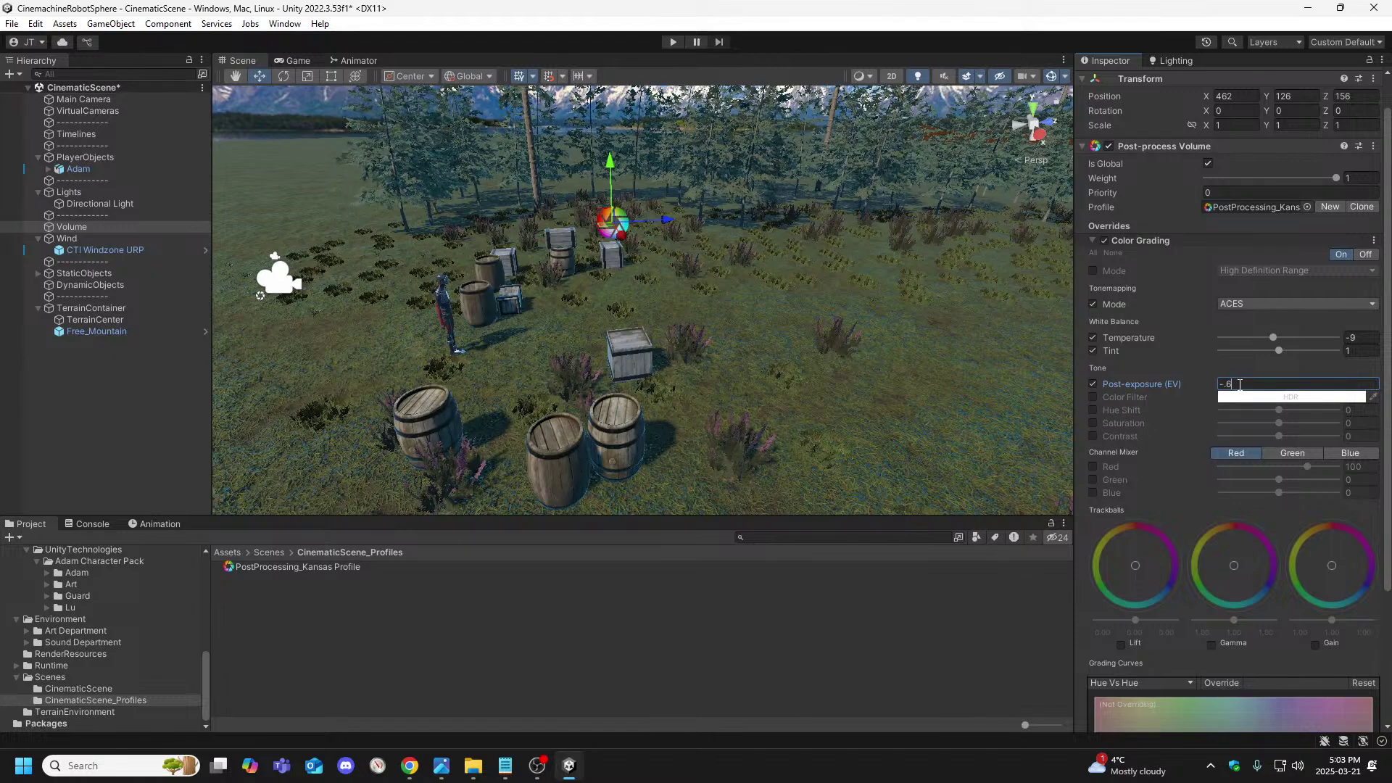
Override the Color Grading contrast with a value of 7 and the saturation with a value of 15
click(1223, 383)
text(1)
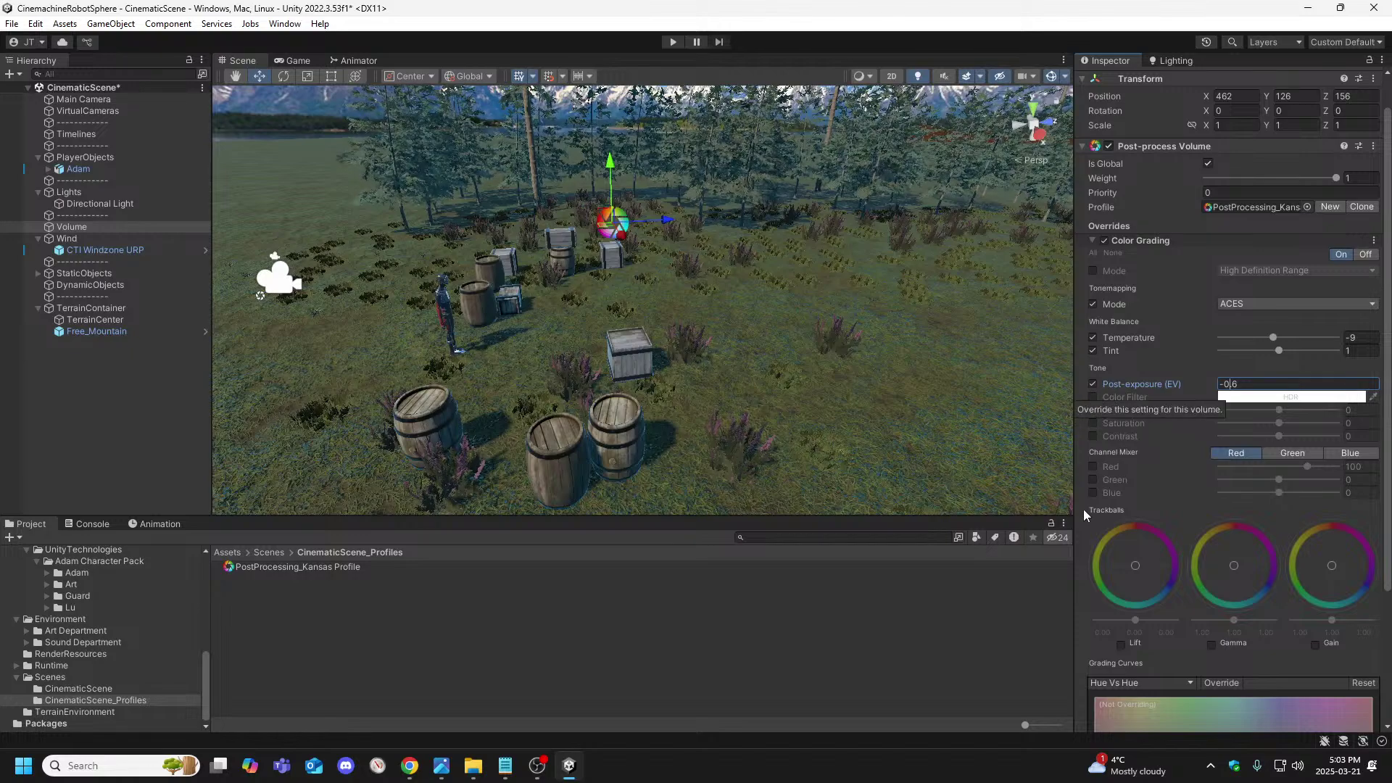
click(1093, 435)
click(1362, 435)
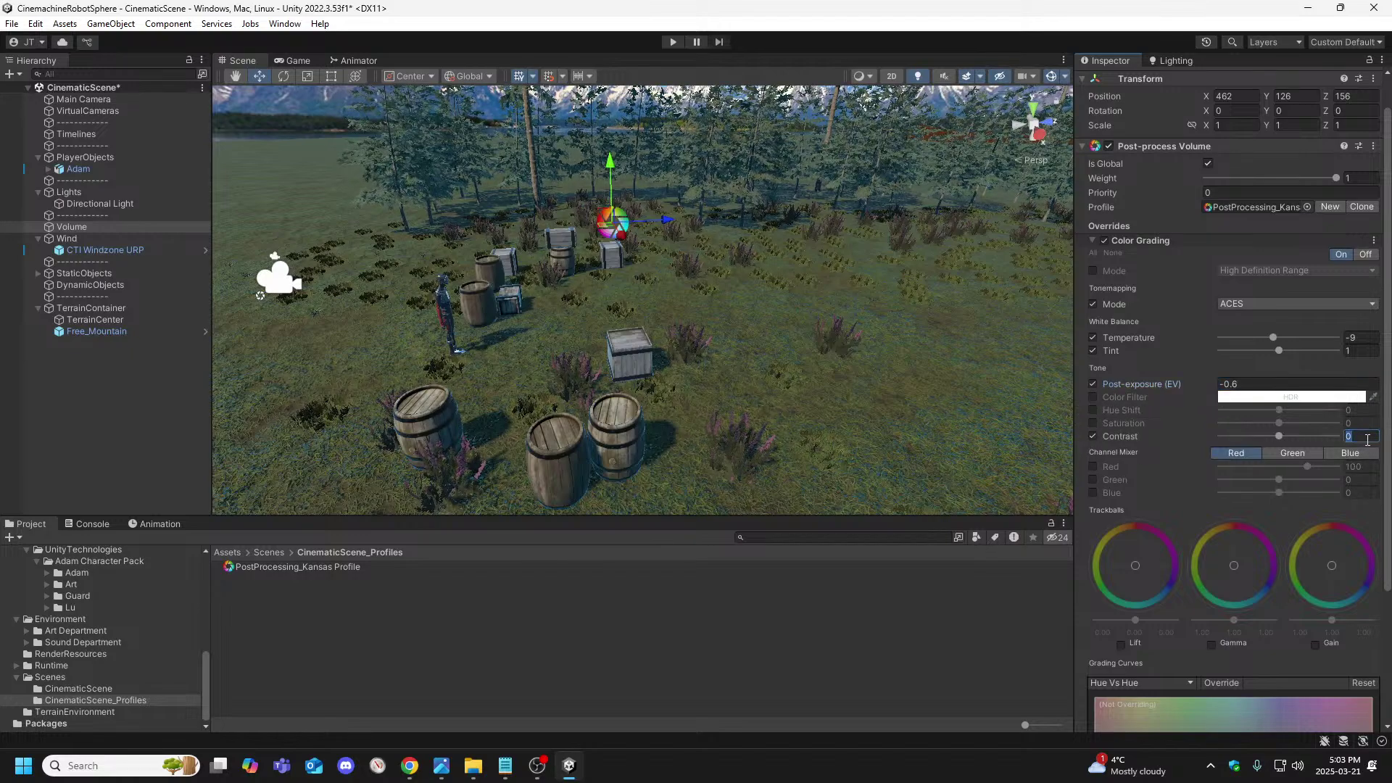
text(7)
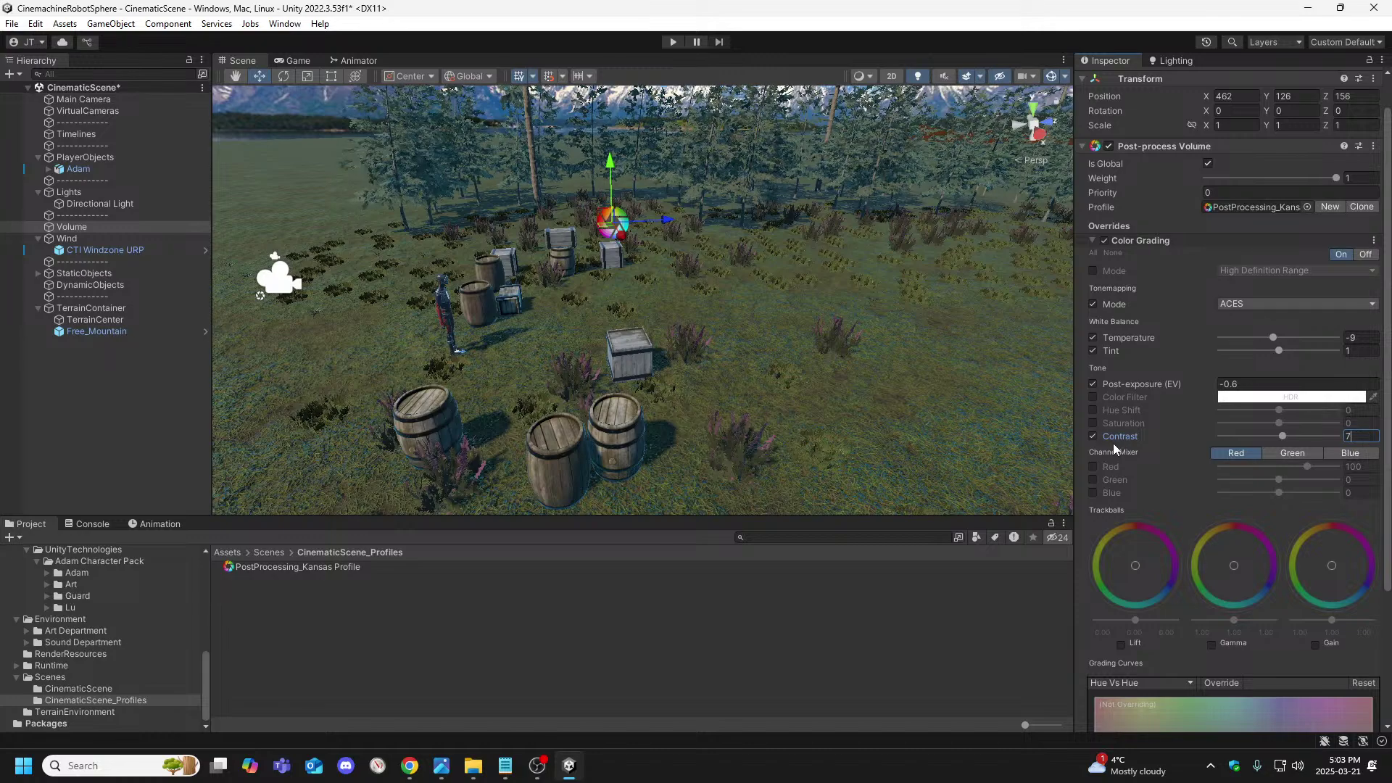
click(1092, 423)
click(1360, 423)
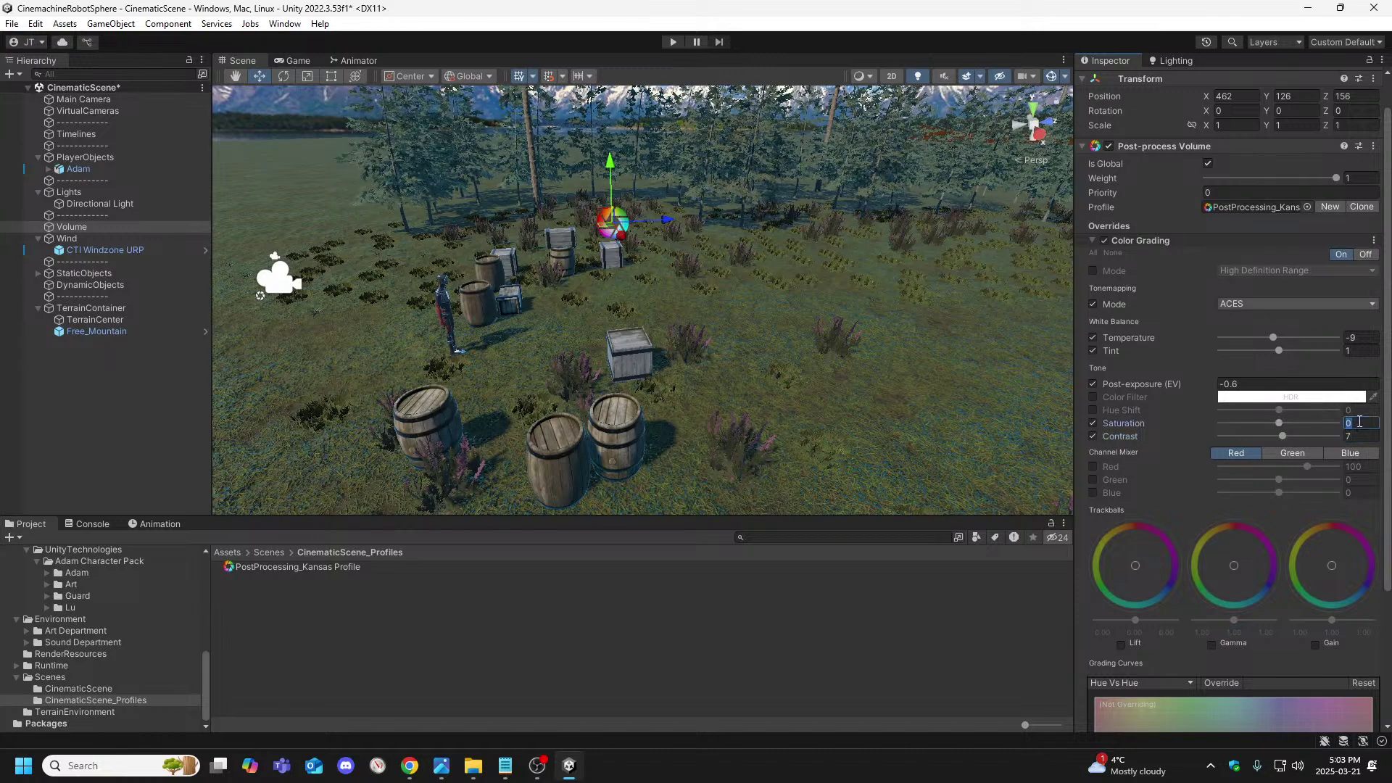
text(15)
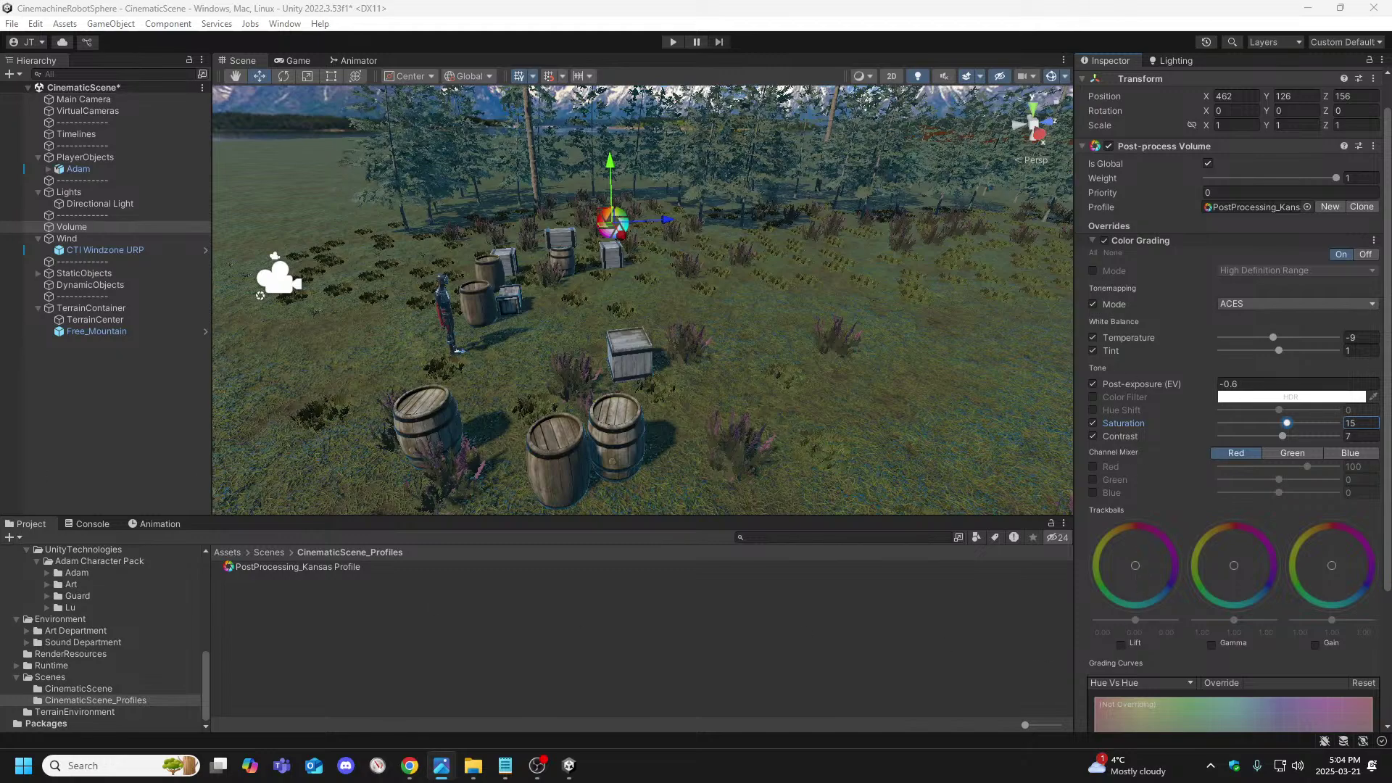
Override the Color Grading Lift and Gain trackballs, raising the Lift offset to its maximum and the Gain offset slightly
scroll(1182, 493, down, 4)
click(1120, 488)
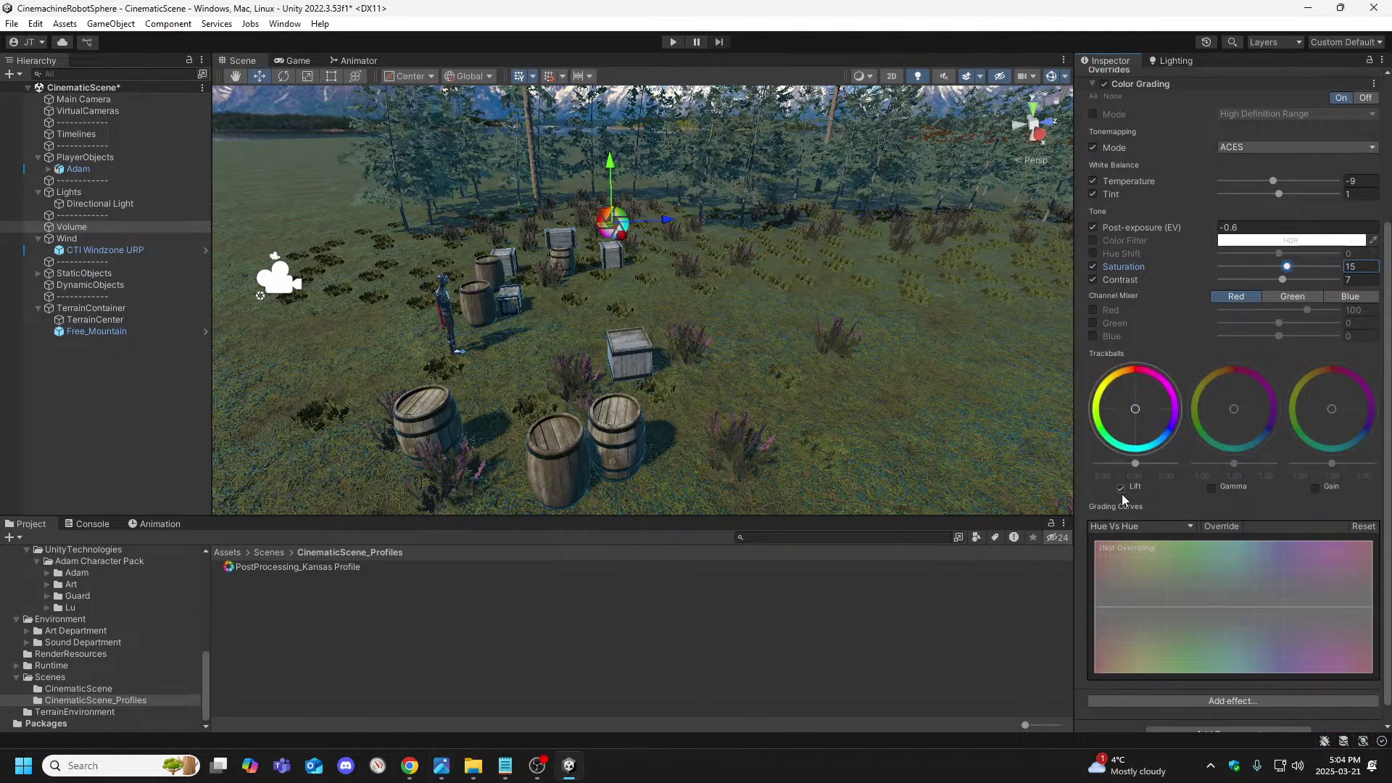
click(1316, 489)
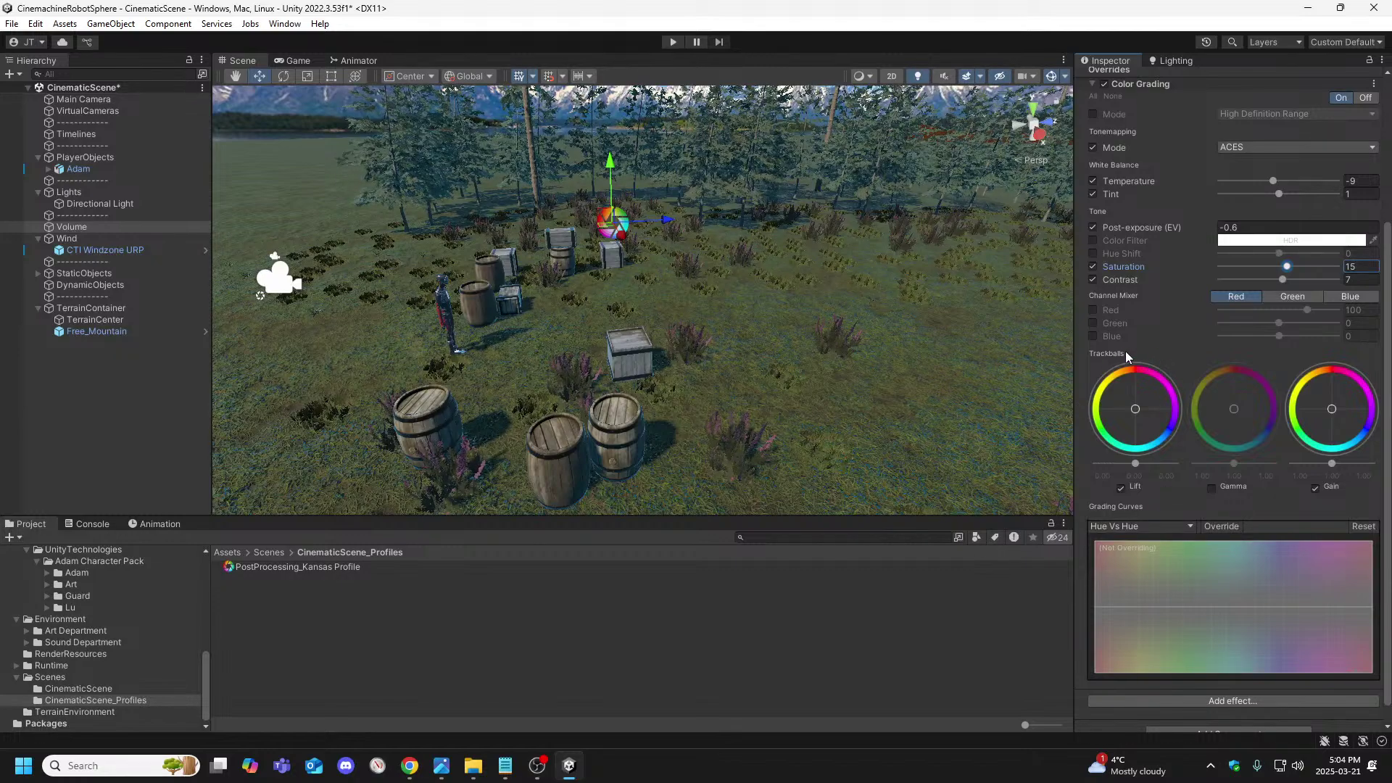
drag(1134, 468, 1141, 465)
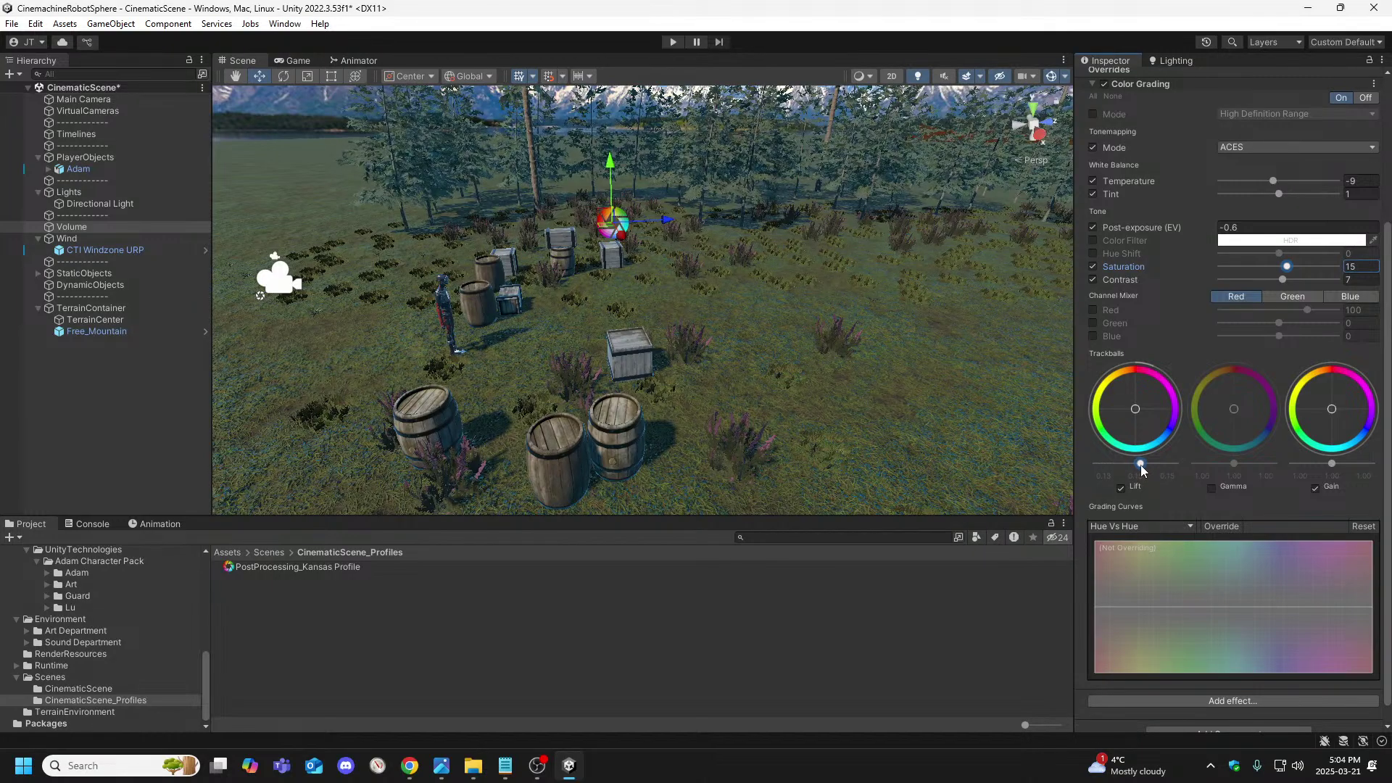
drag(1141, 470, 1175, 481)
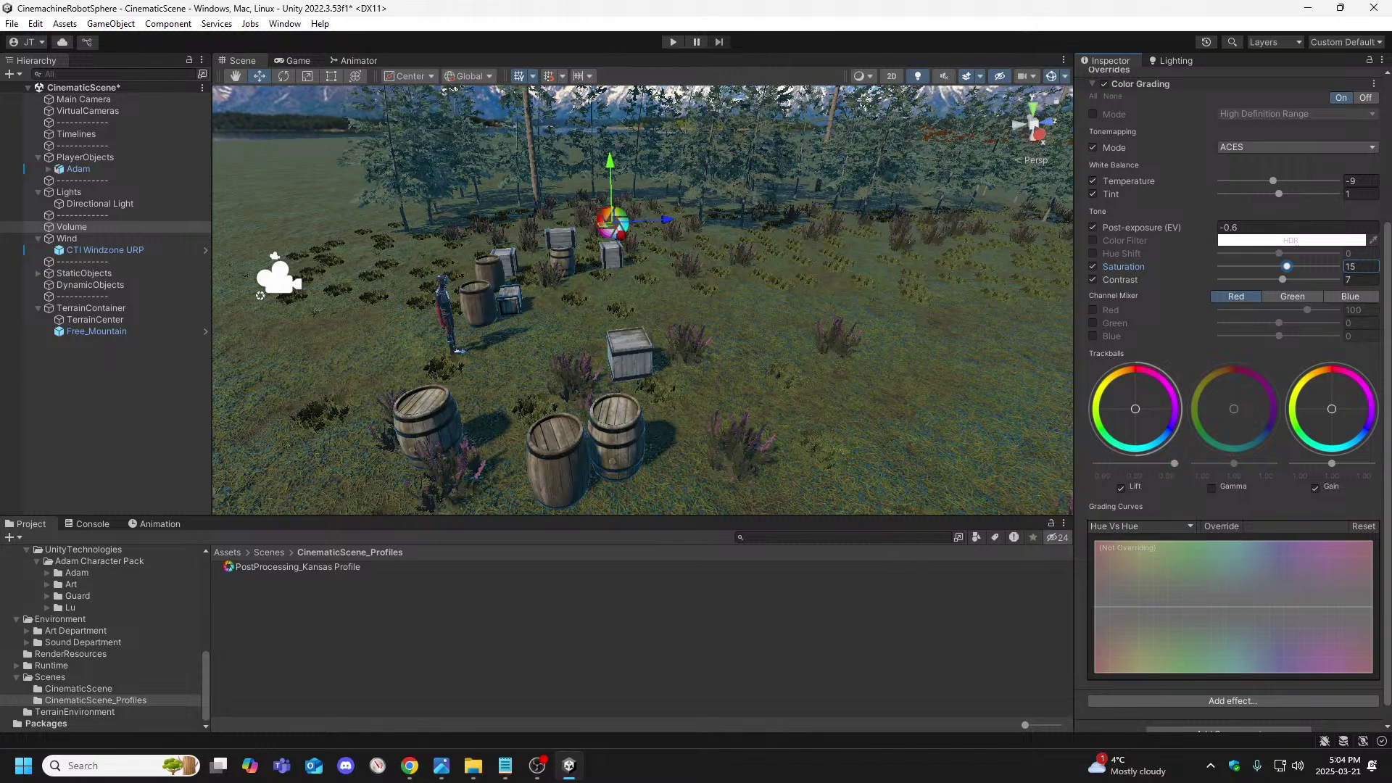
drag(1332, 465, 1335, 470)
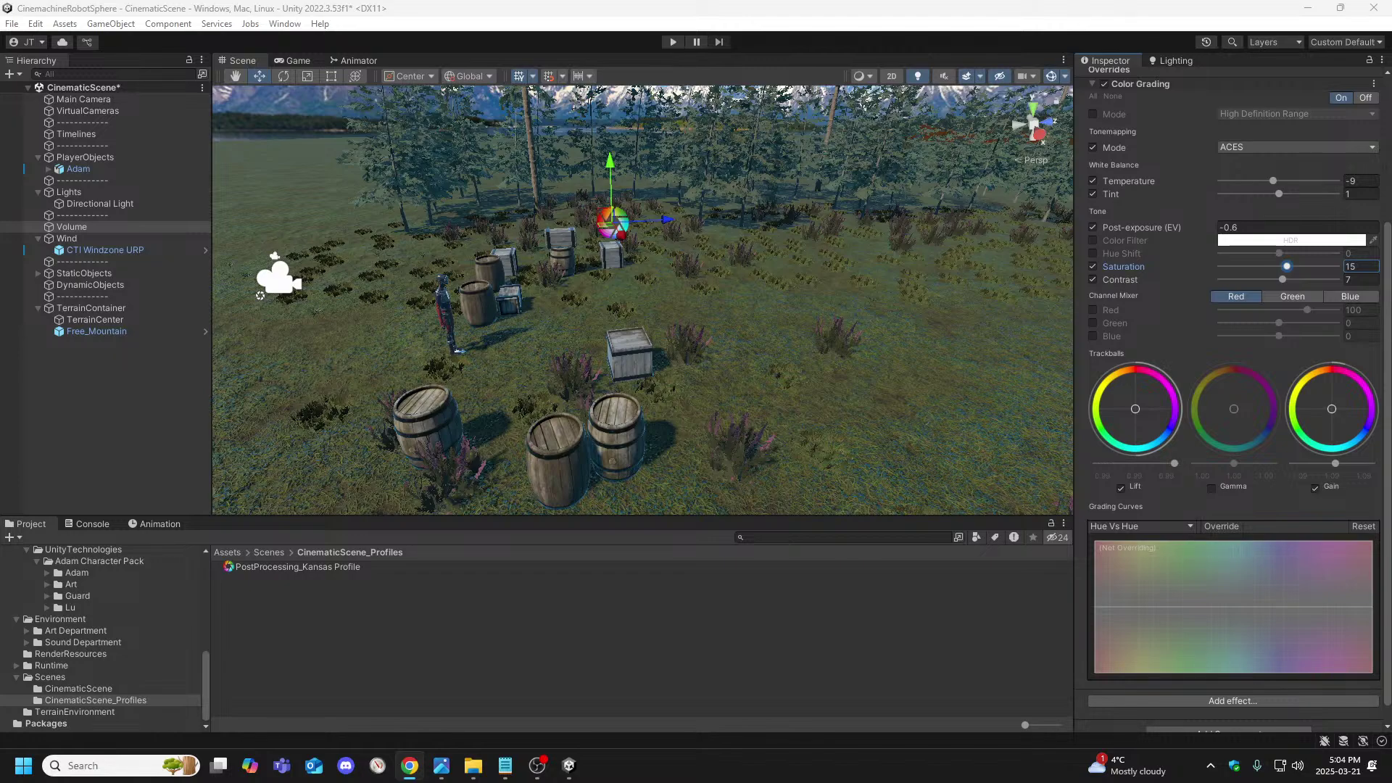
key(alt+Tab)
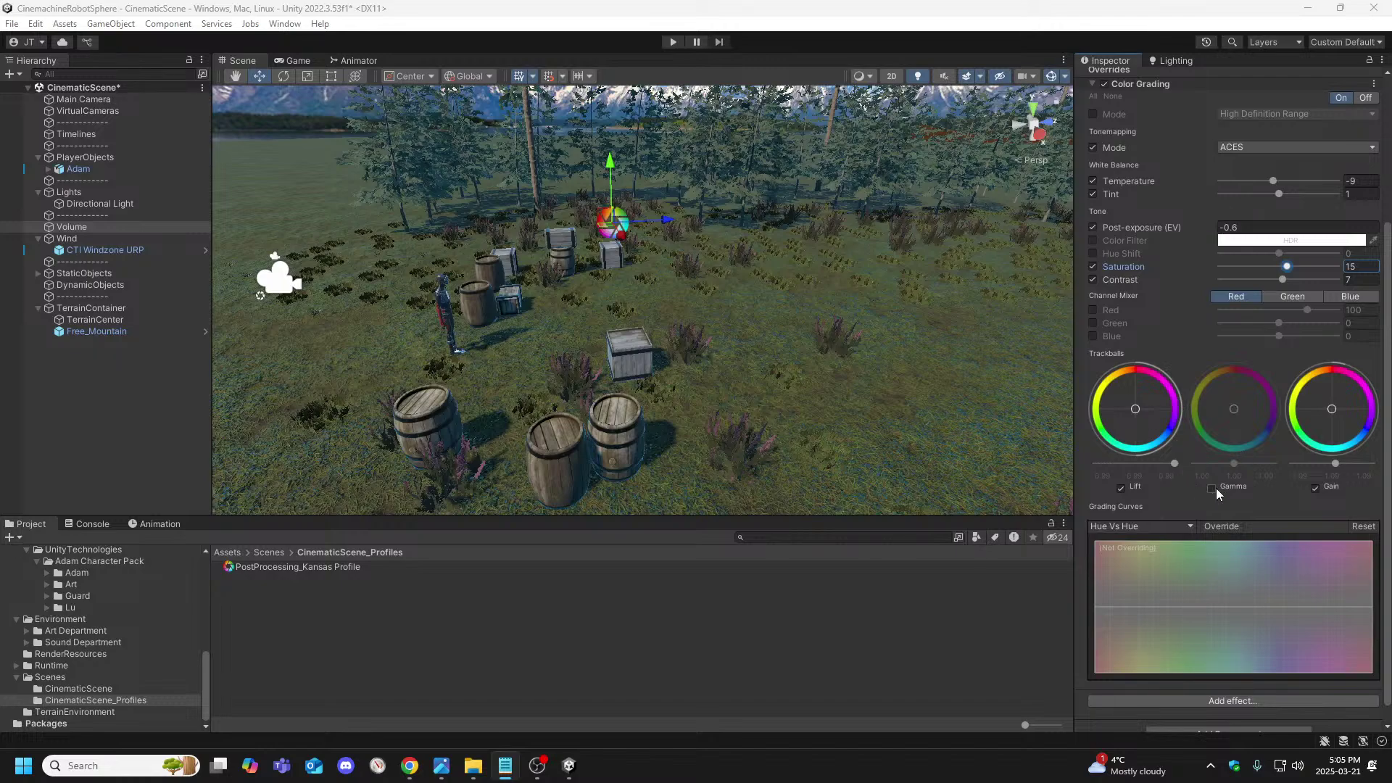
Collapse the Color Grading settings, add a Bloom effect to the Post-process Volume and expand its settings
scroll(1174, 471, down, 1)
scroll(1127, 258, up, 3)
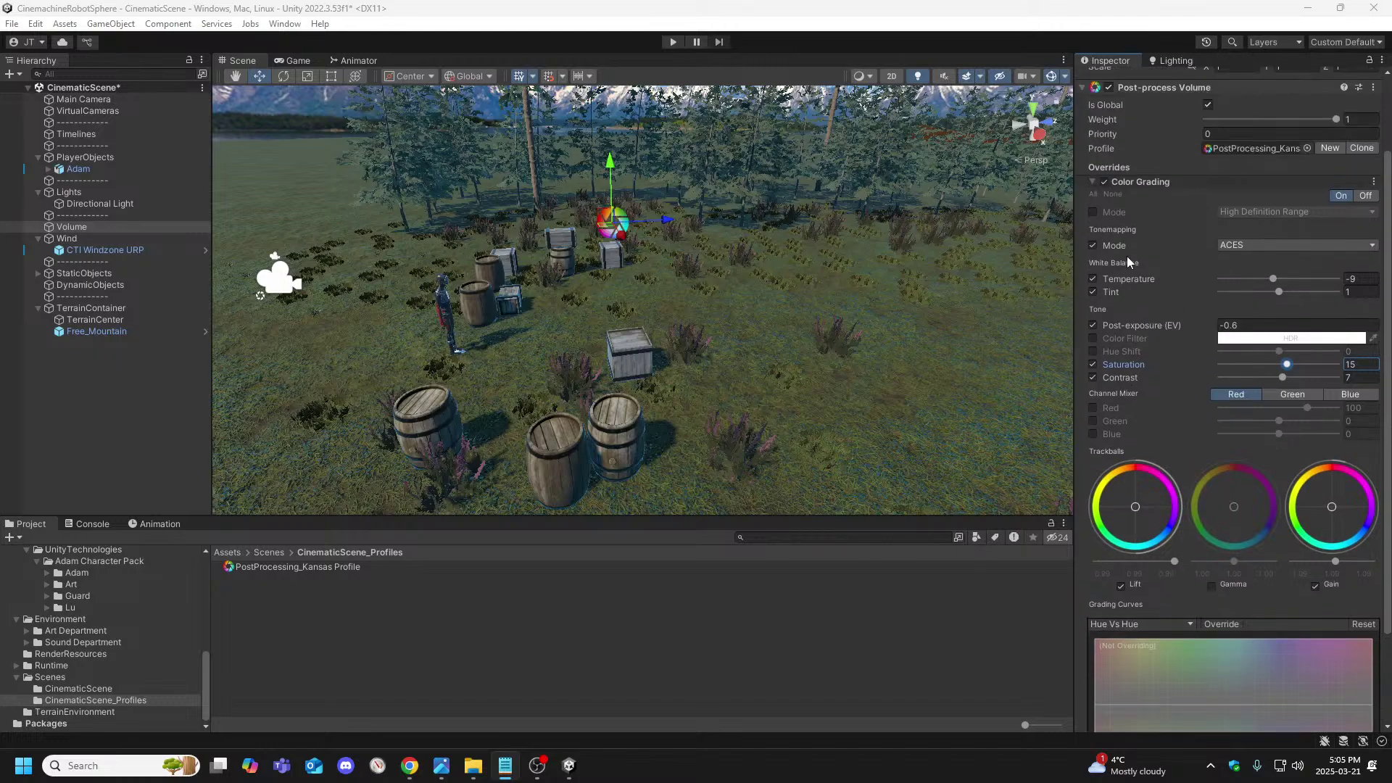
click(1093, 181)
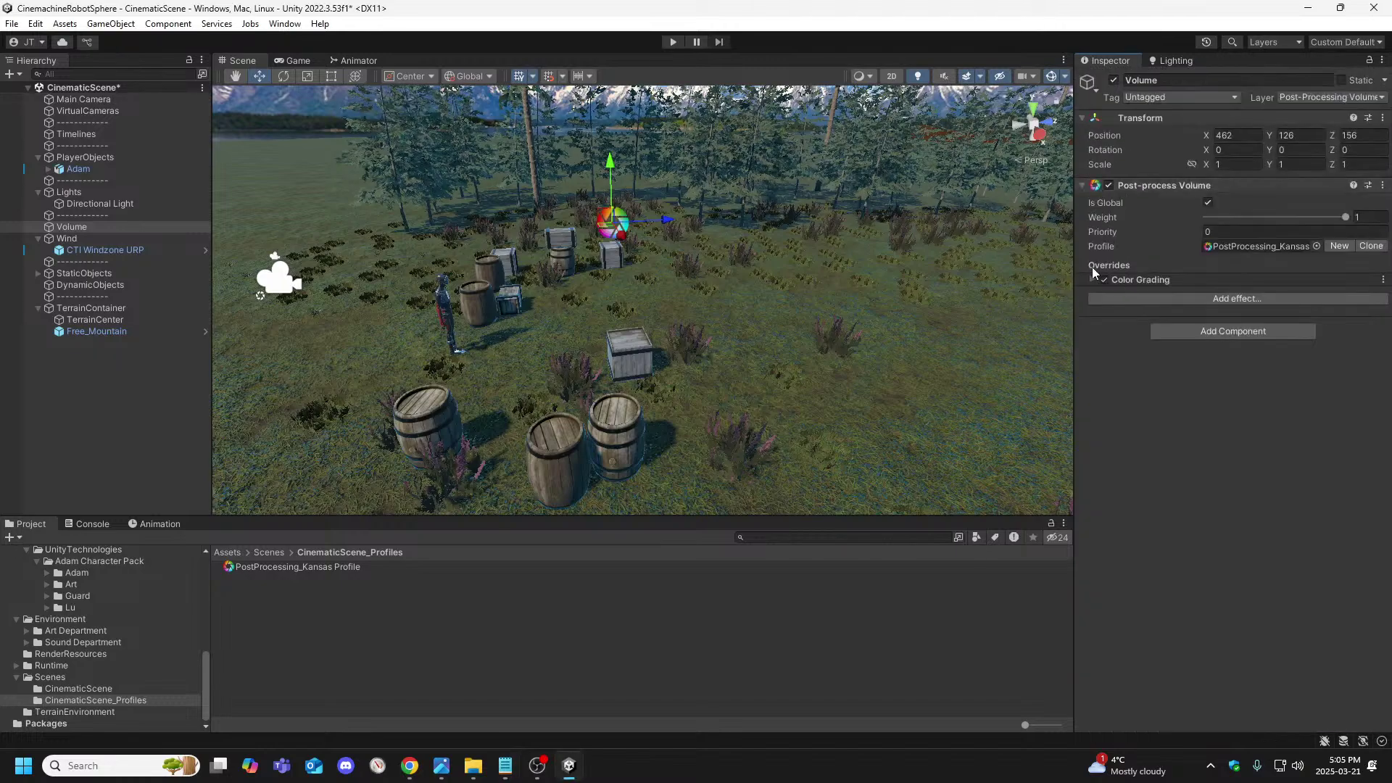
click(1093, 279)
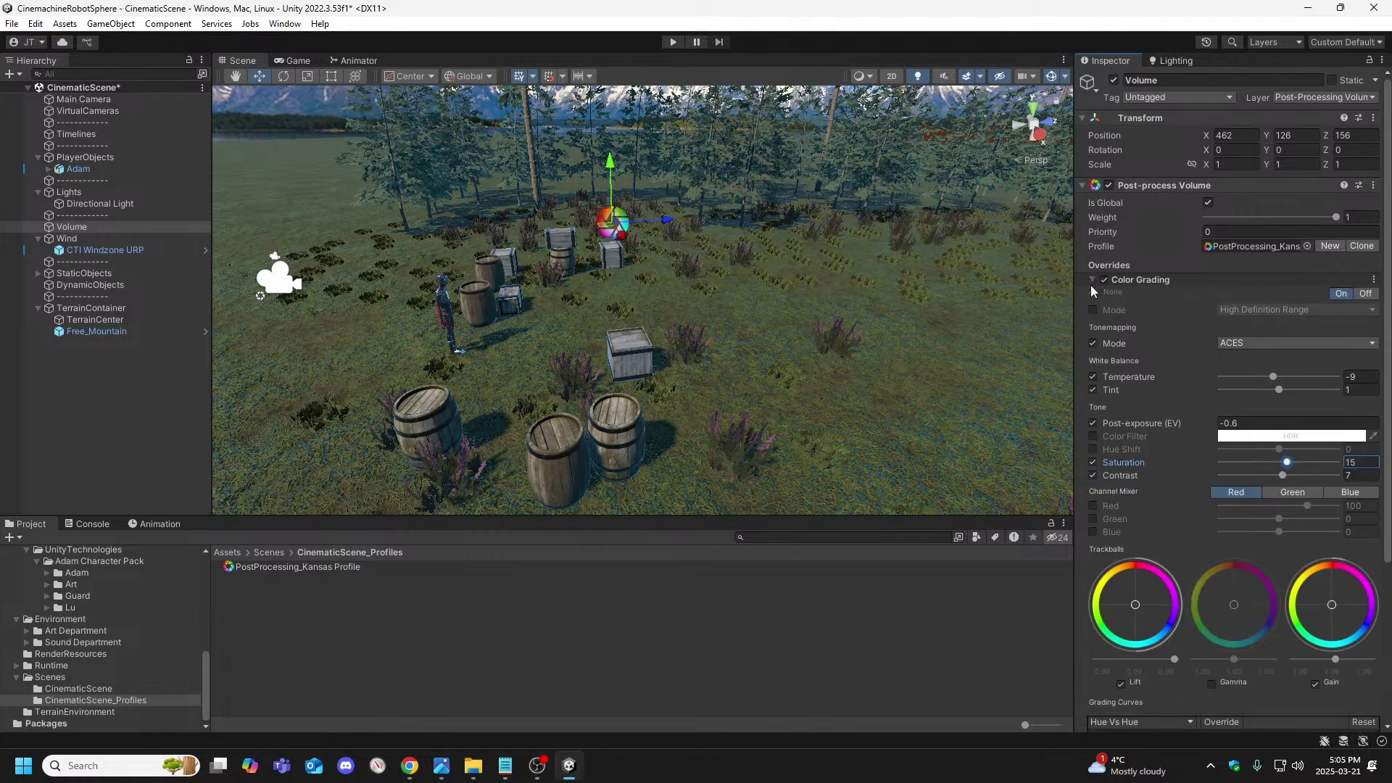
click(1091, 280)
click(1215, 297)
mouse_move(1246, 311)
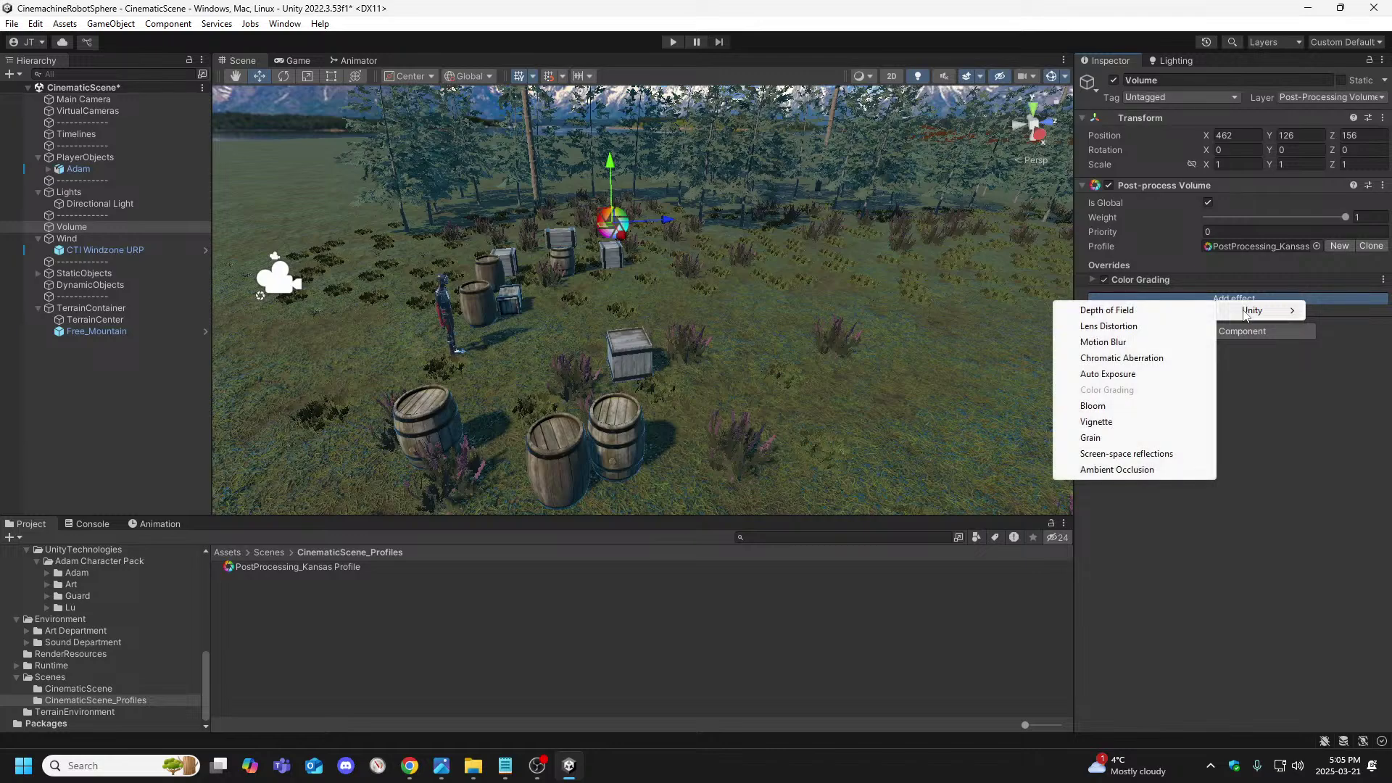
click(1120, 407)
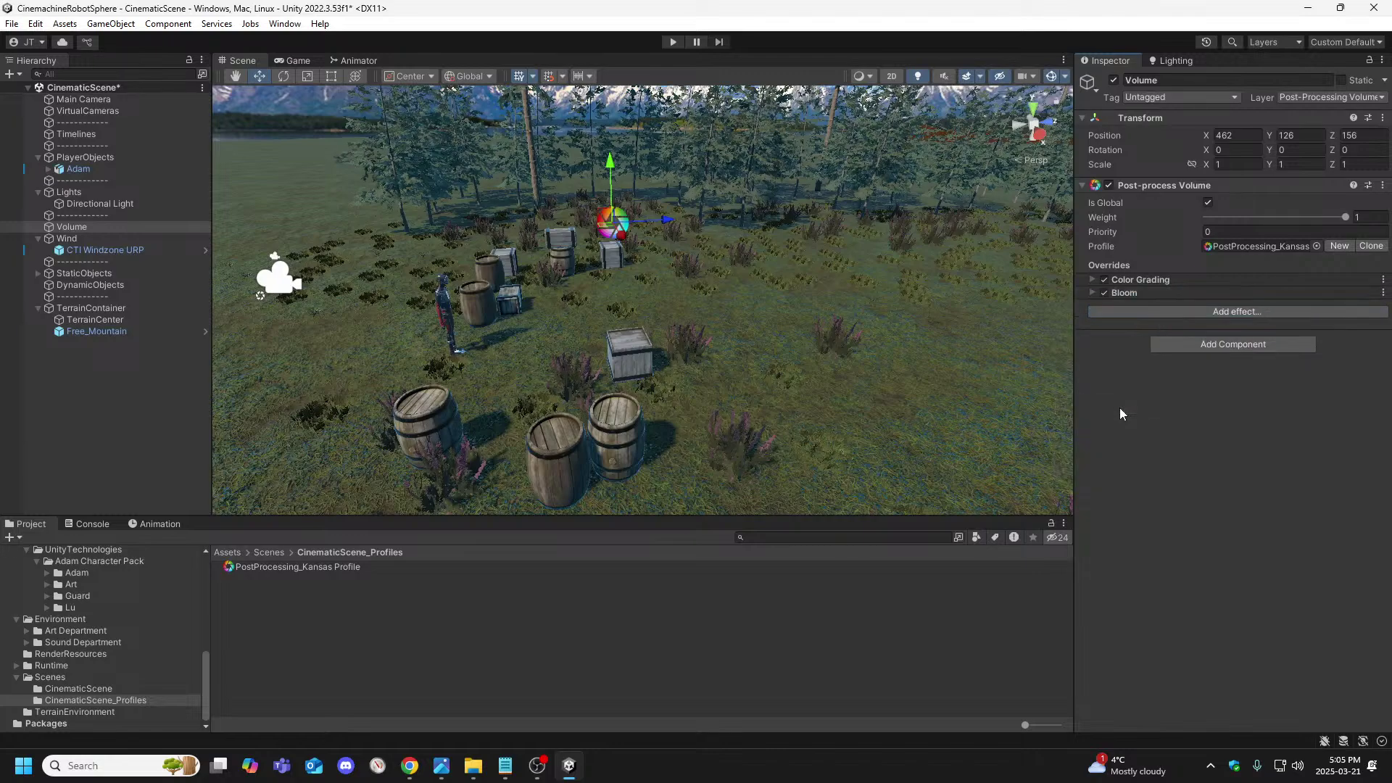
click(1092, 293)
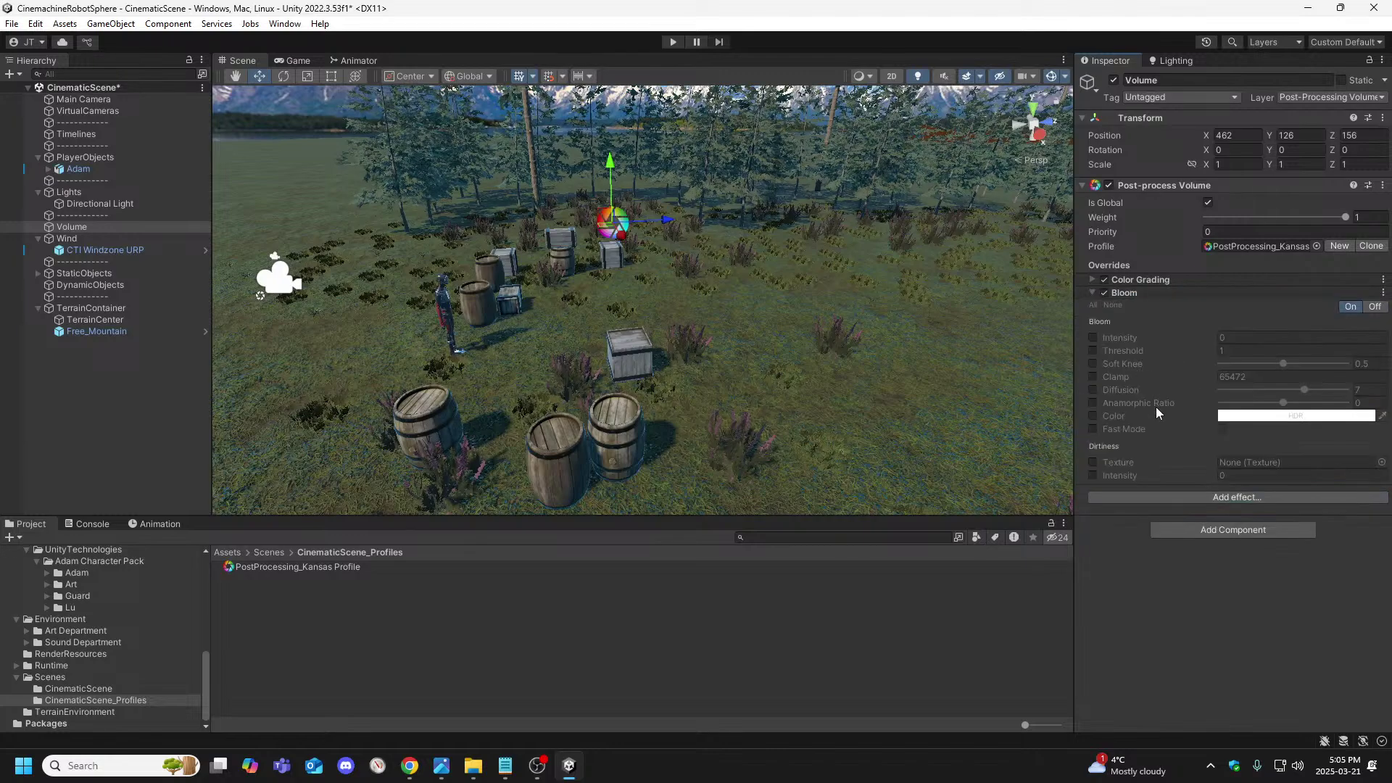
Override the Bloom intensity and set it to .125
mouse_move(1155, 406)
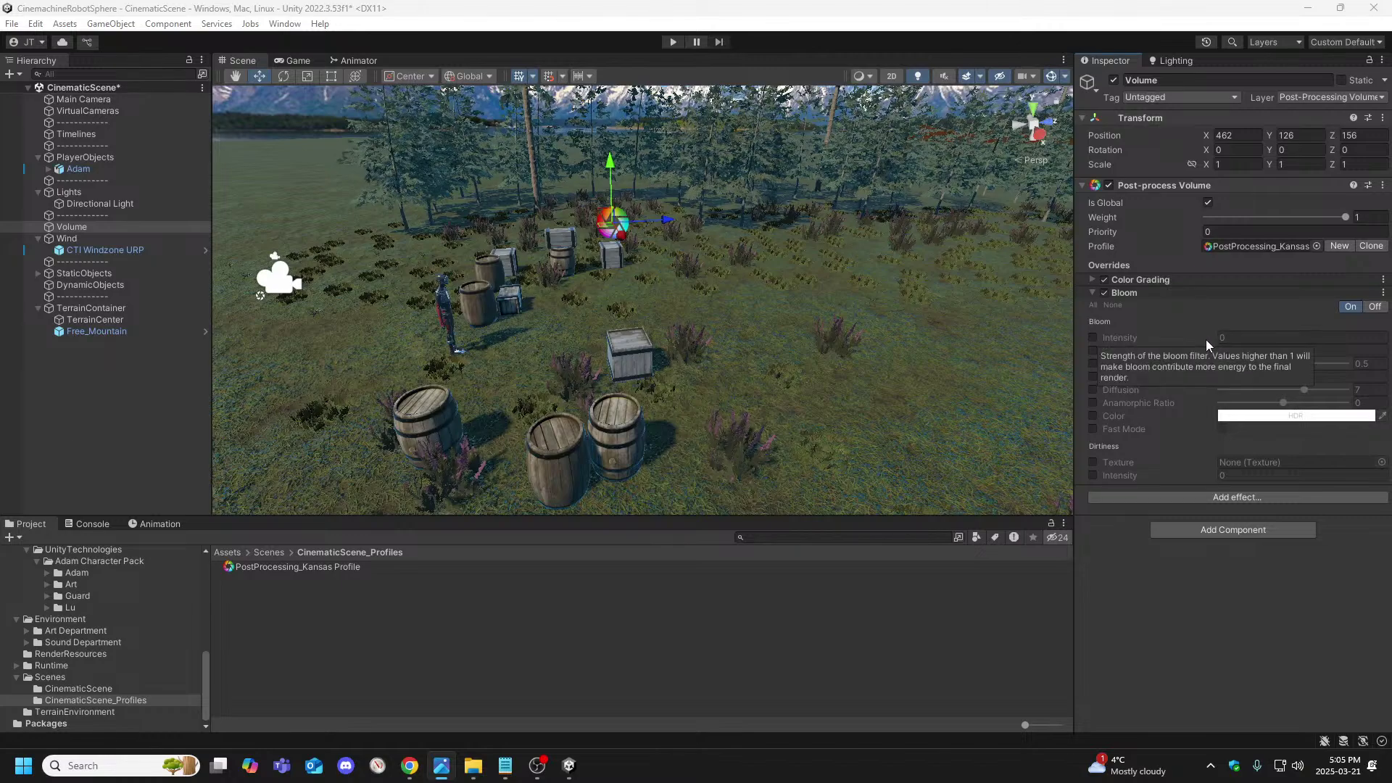
click(1093, 338)
click(1255, 338)
text(.125)
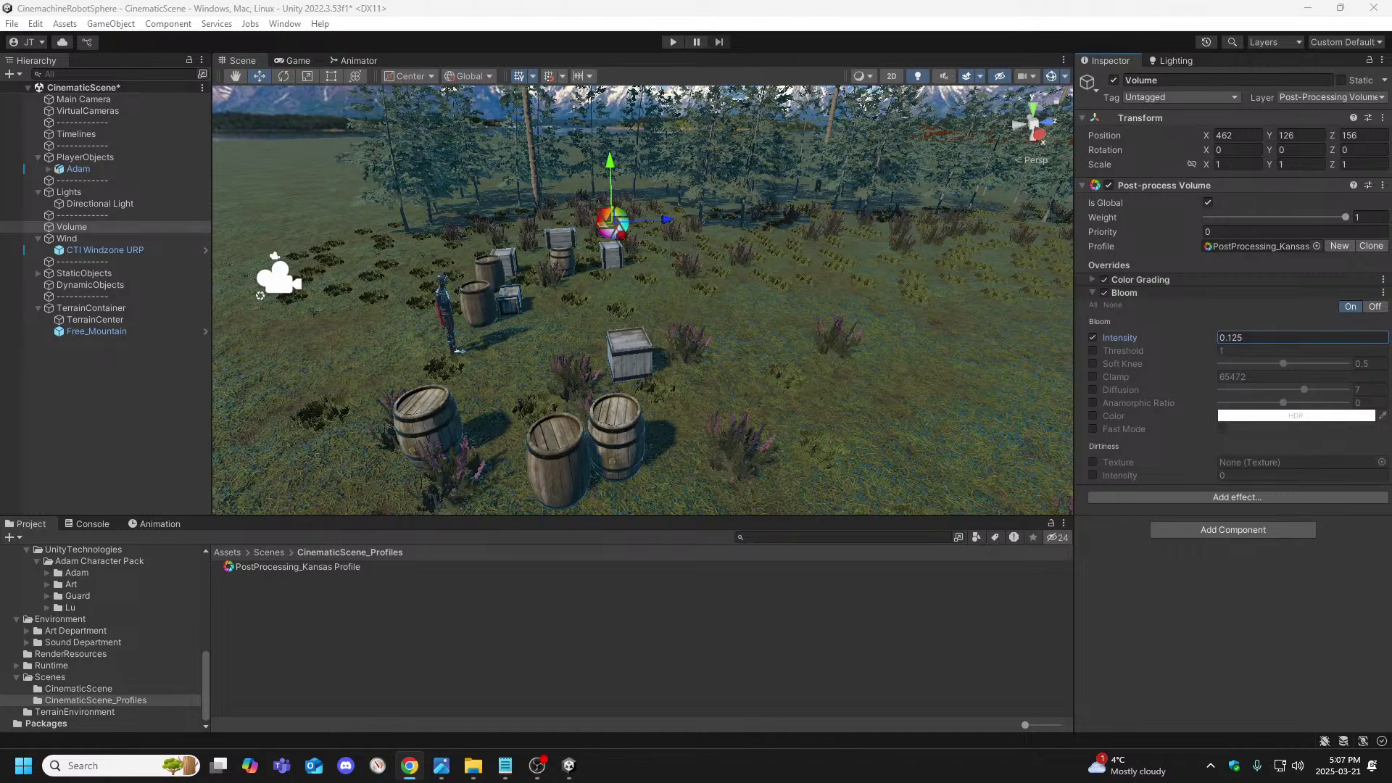
key(alt+Tab)
key(alt+Tab)
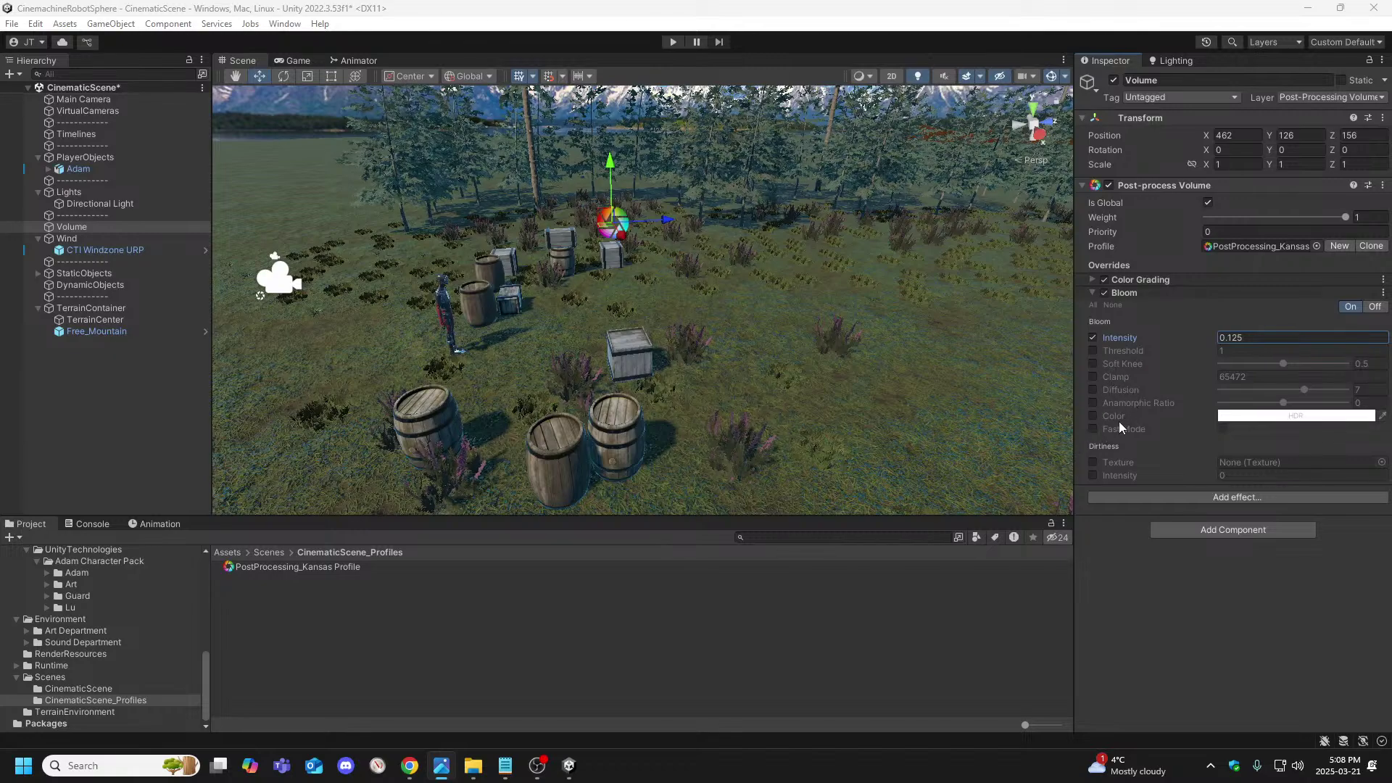
Override the Bloom color with a pale yellow, setting green to 218 and blue to 150
click(1093, 416)
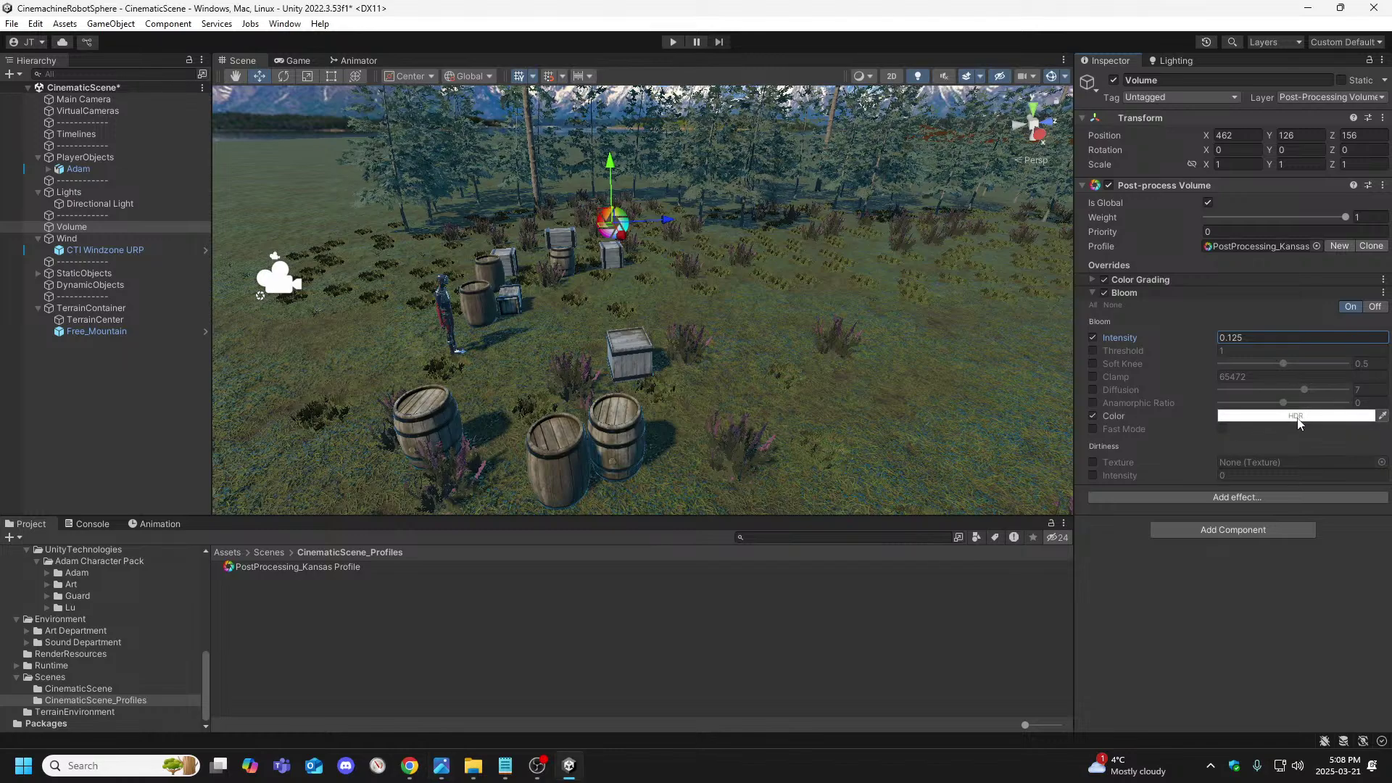
key(alt+Tab)
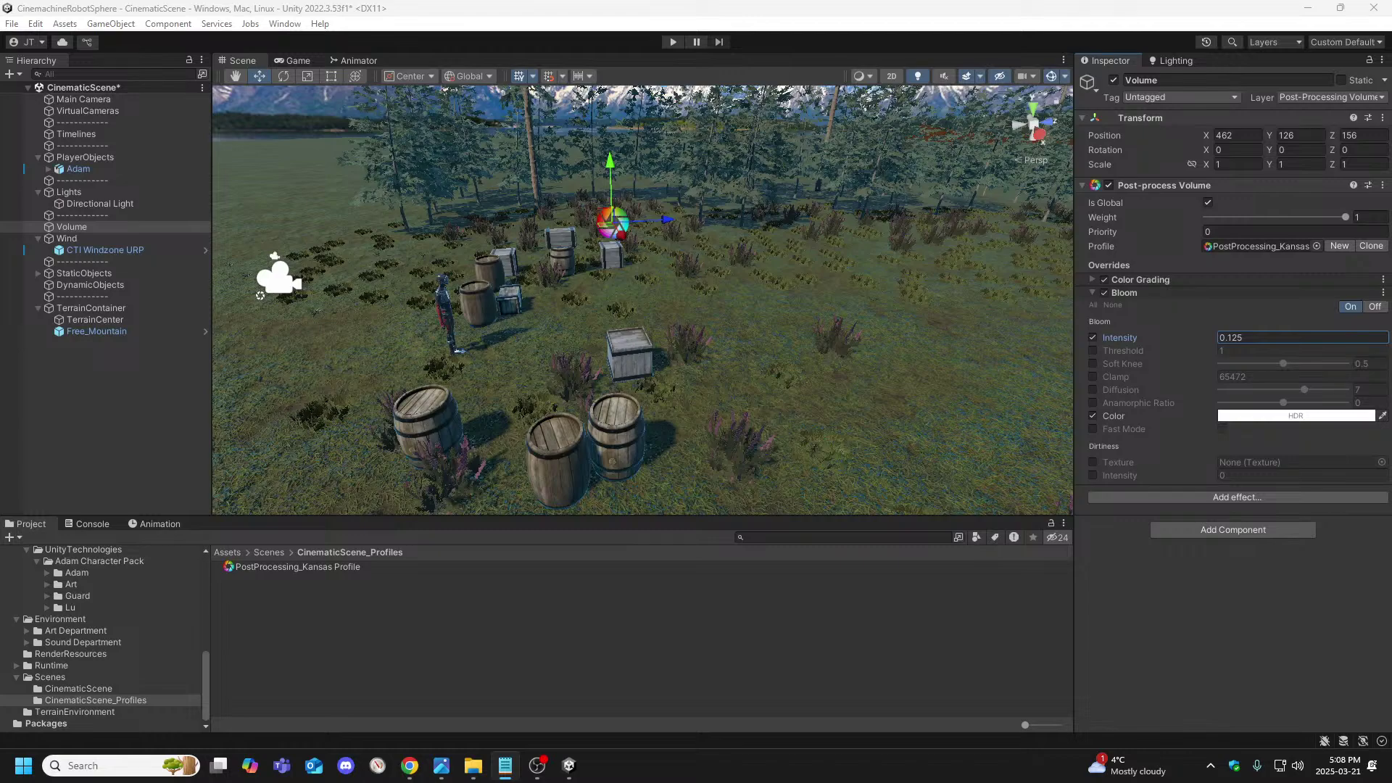
click(1325, 417)
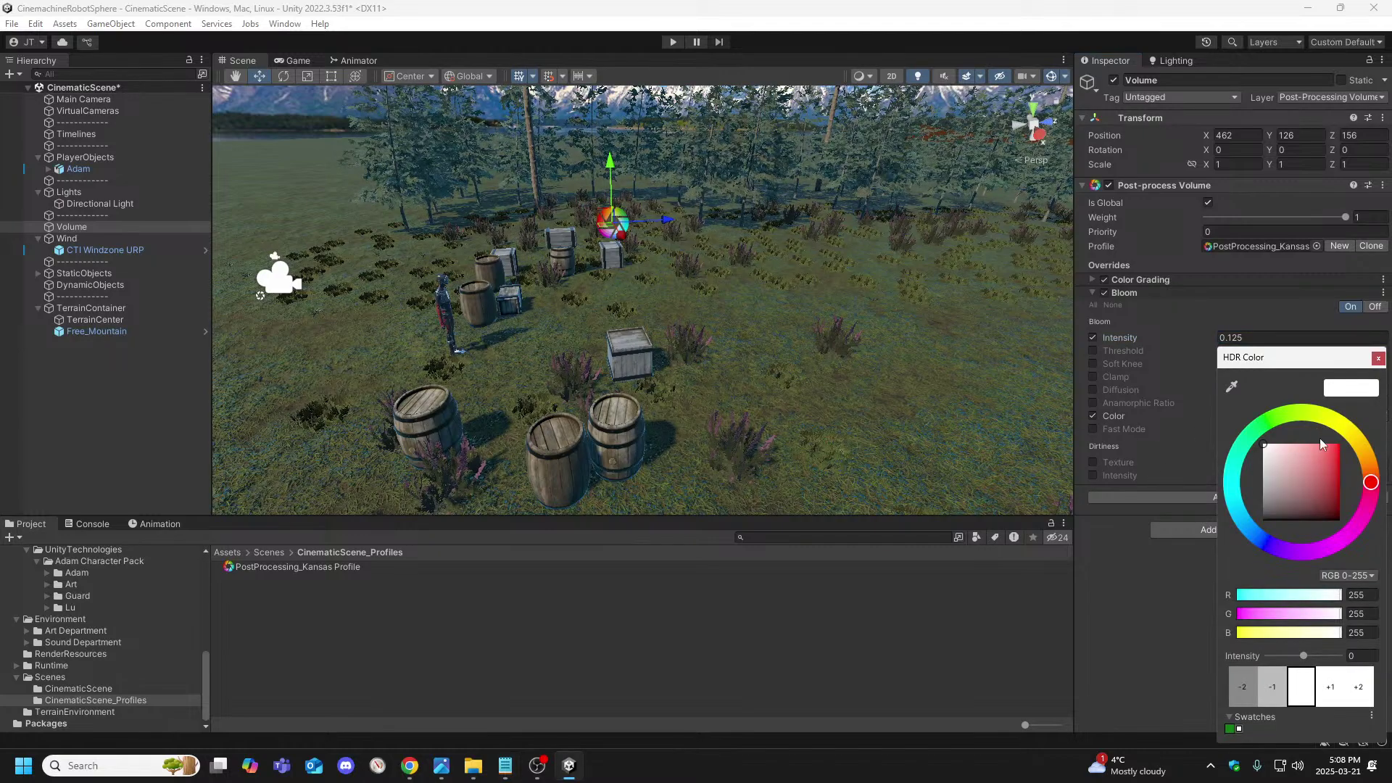
click(1368, 614)
text(218)
click(1372, 630)
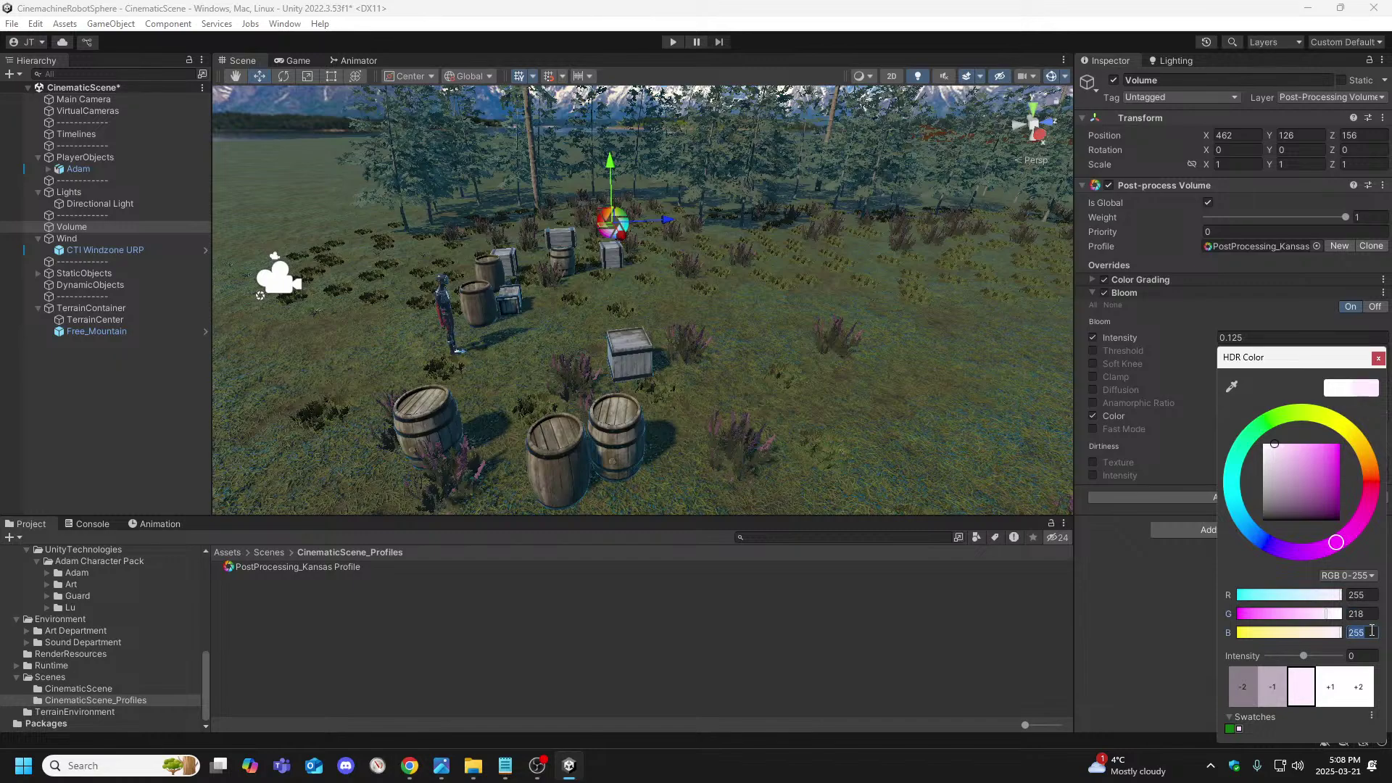
text(150)
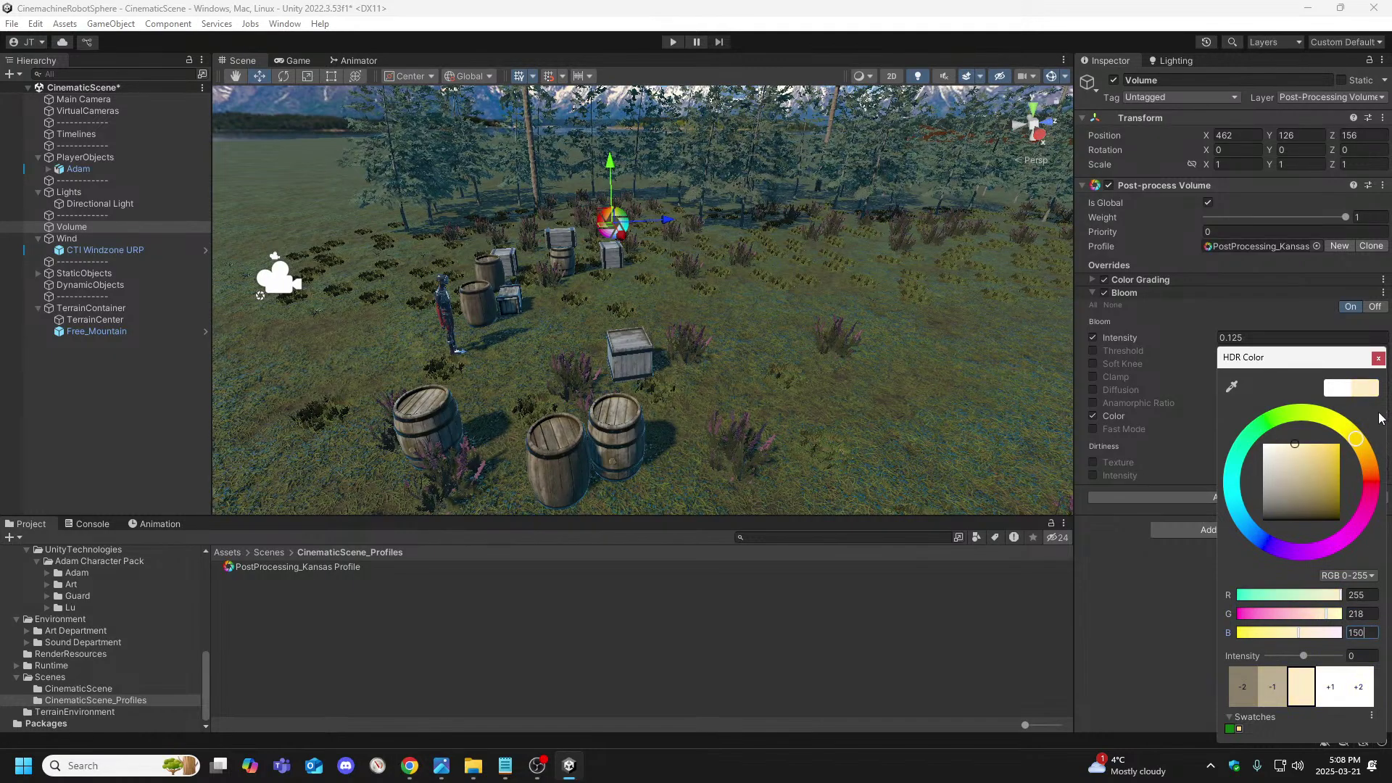
click(1378, 358)
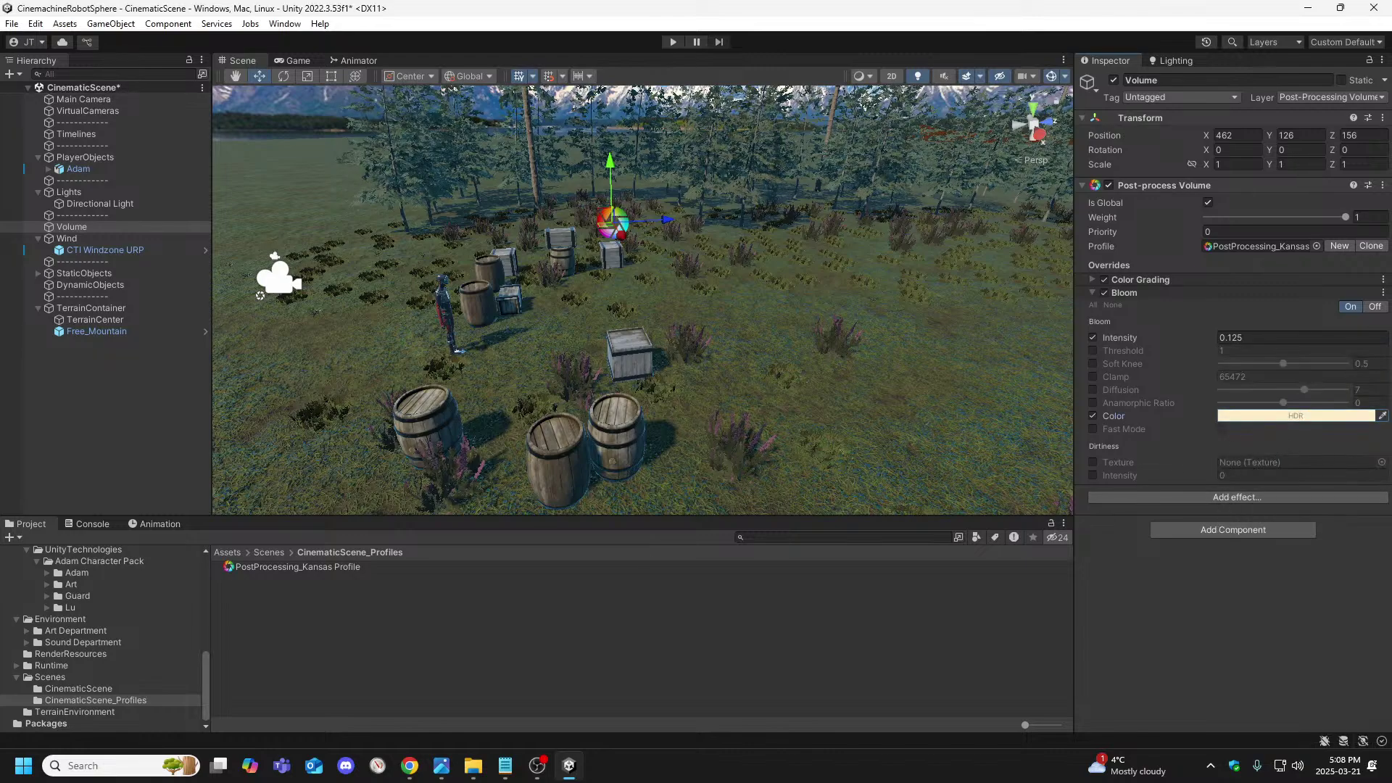
Override the Bloom soft knee and set it to .35
key(alt+Tab)
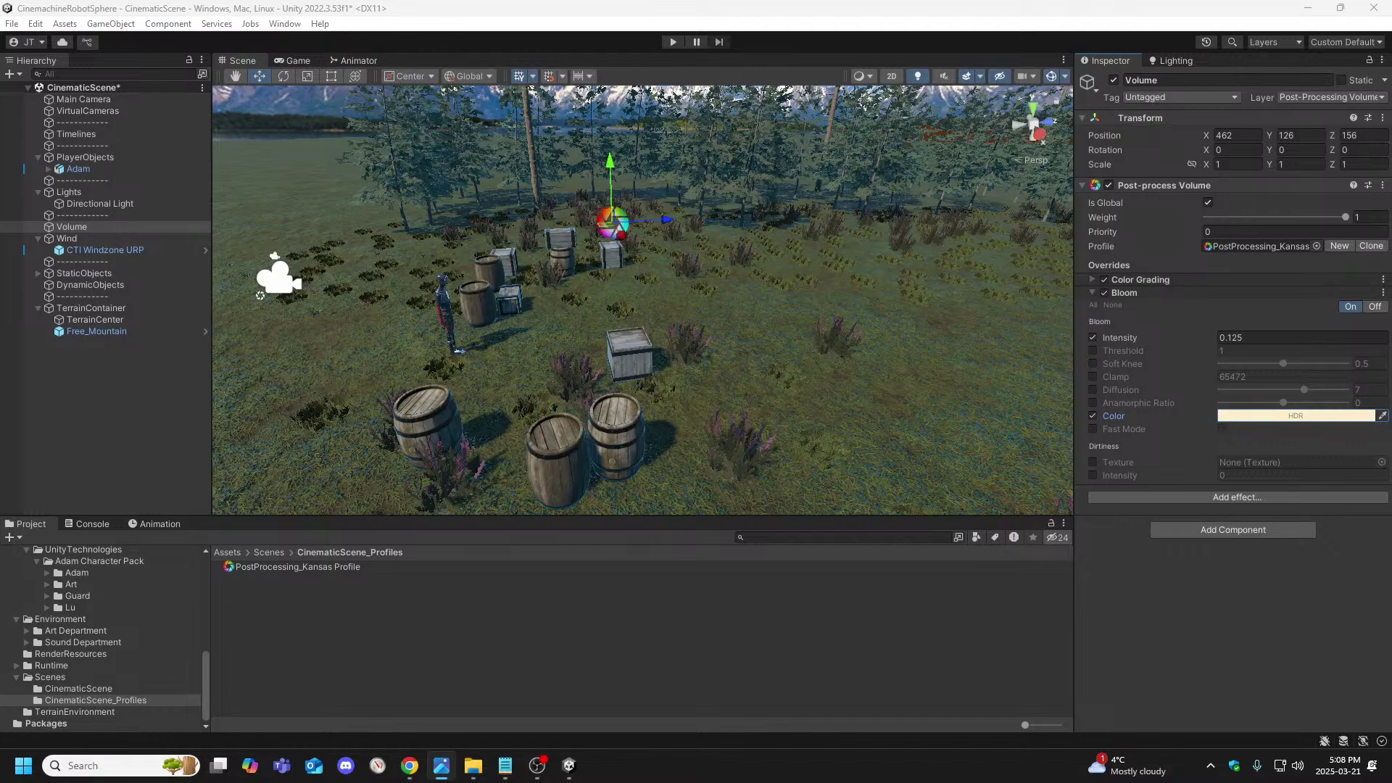
click(1093, 363)
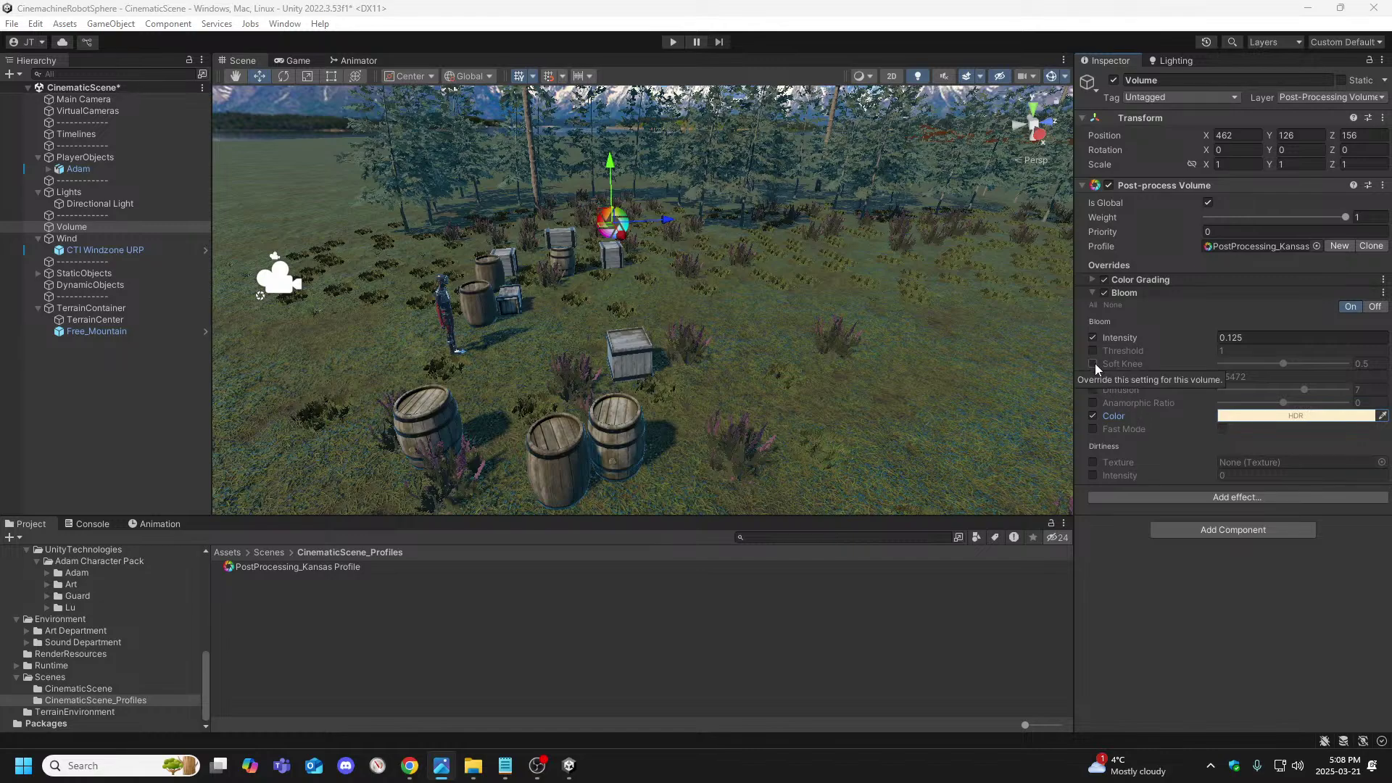
double_click(1377, 367)
text(.35)
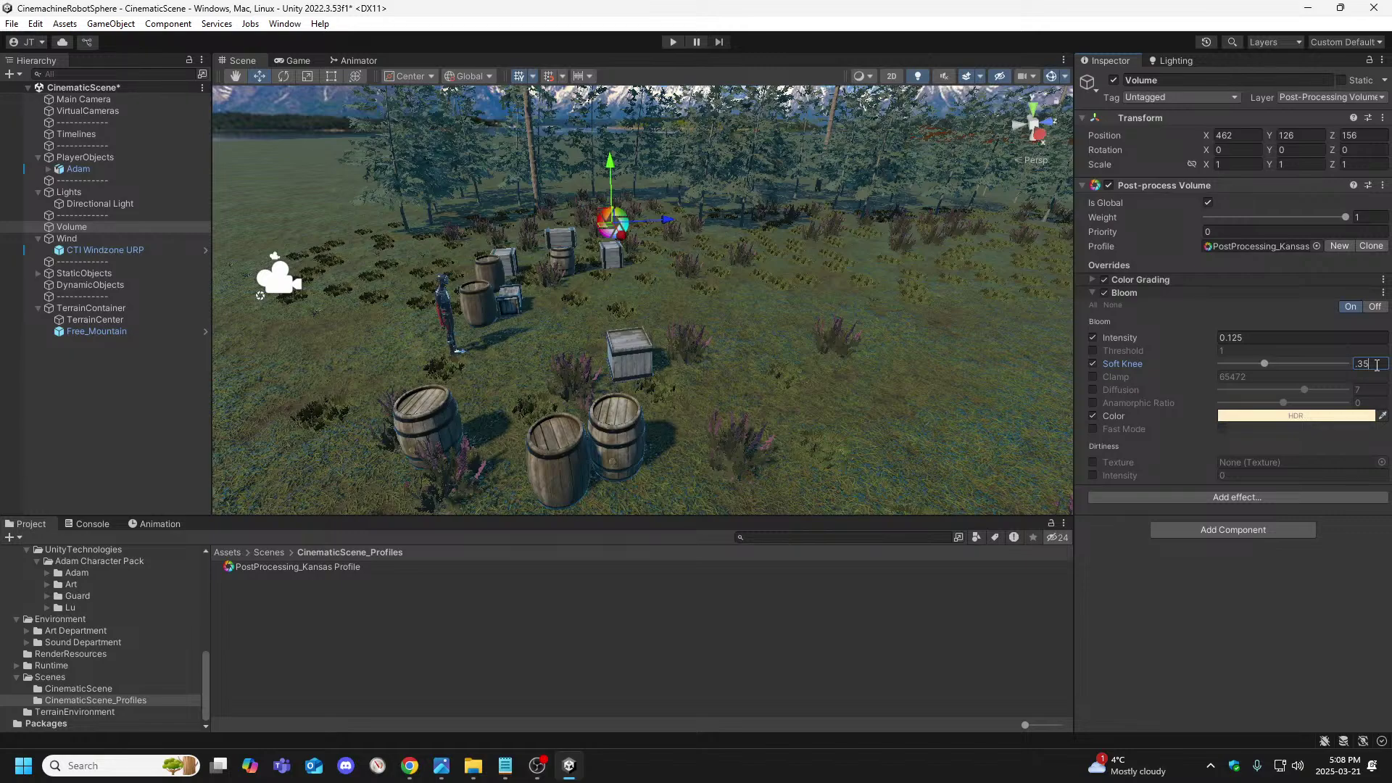
click(1276, 338)
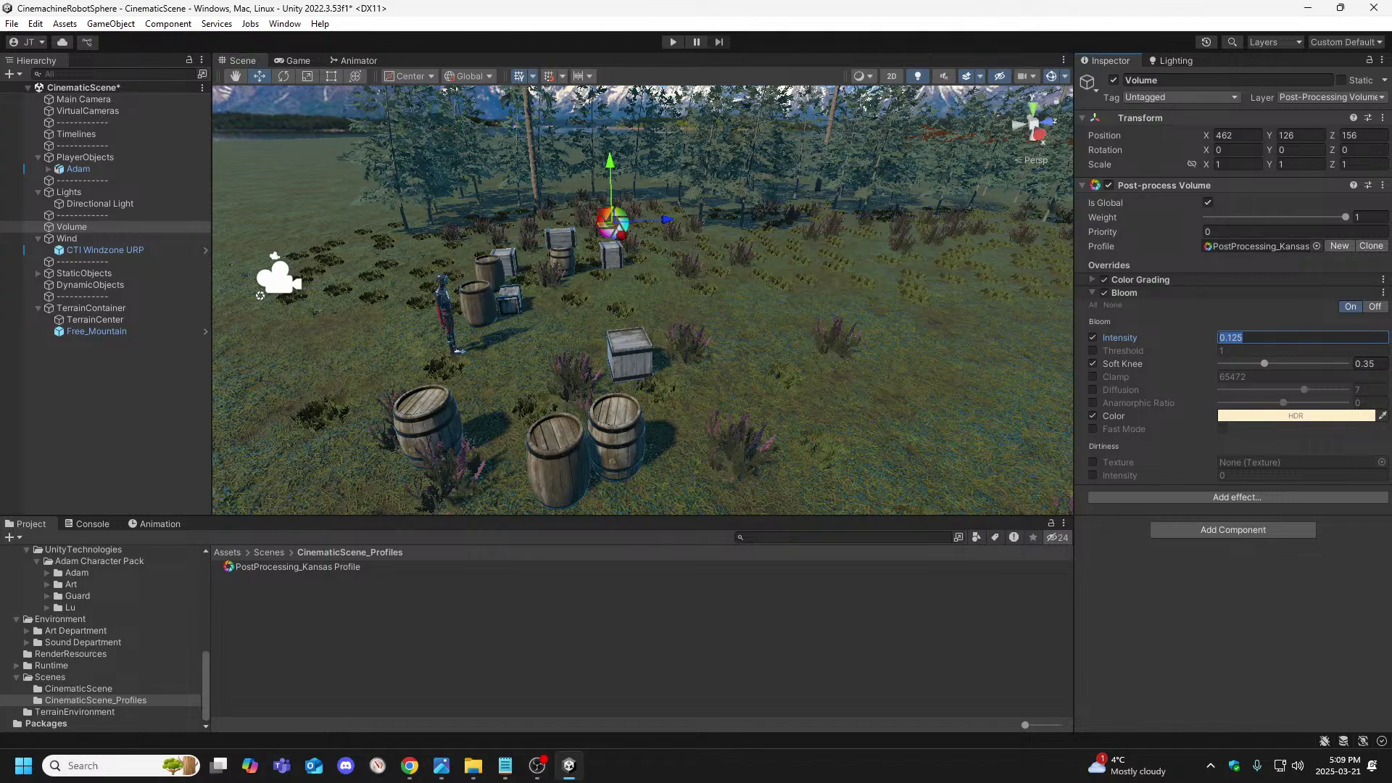
key(alt+Tab)
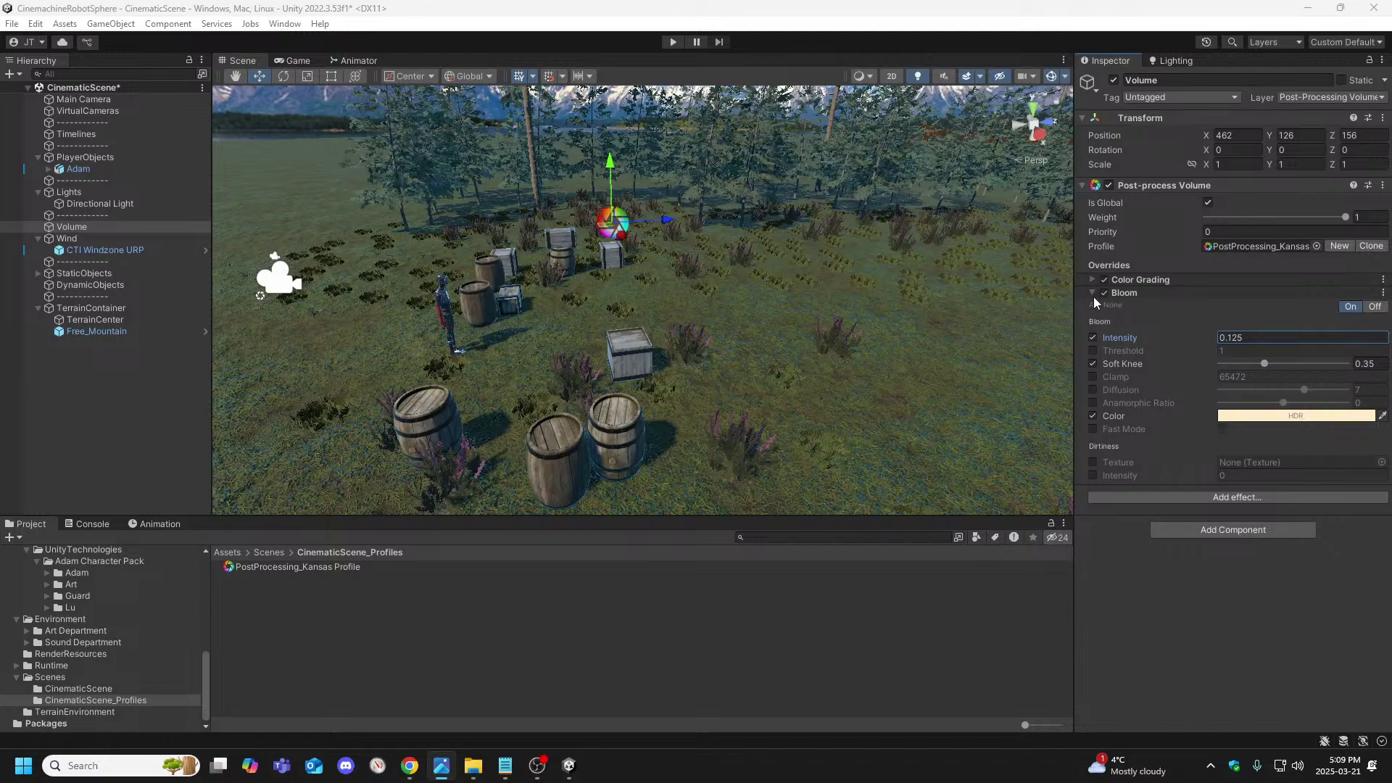
Collapse the Bloom settings, add a Vignette effect to the Post-process Volume and expand its settings
click(1092, 293)
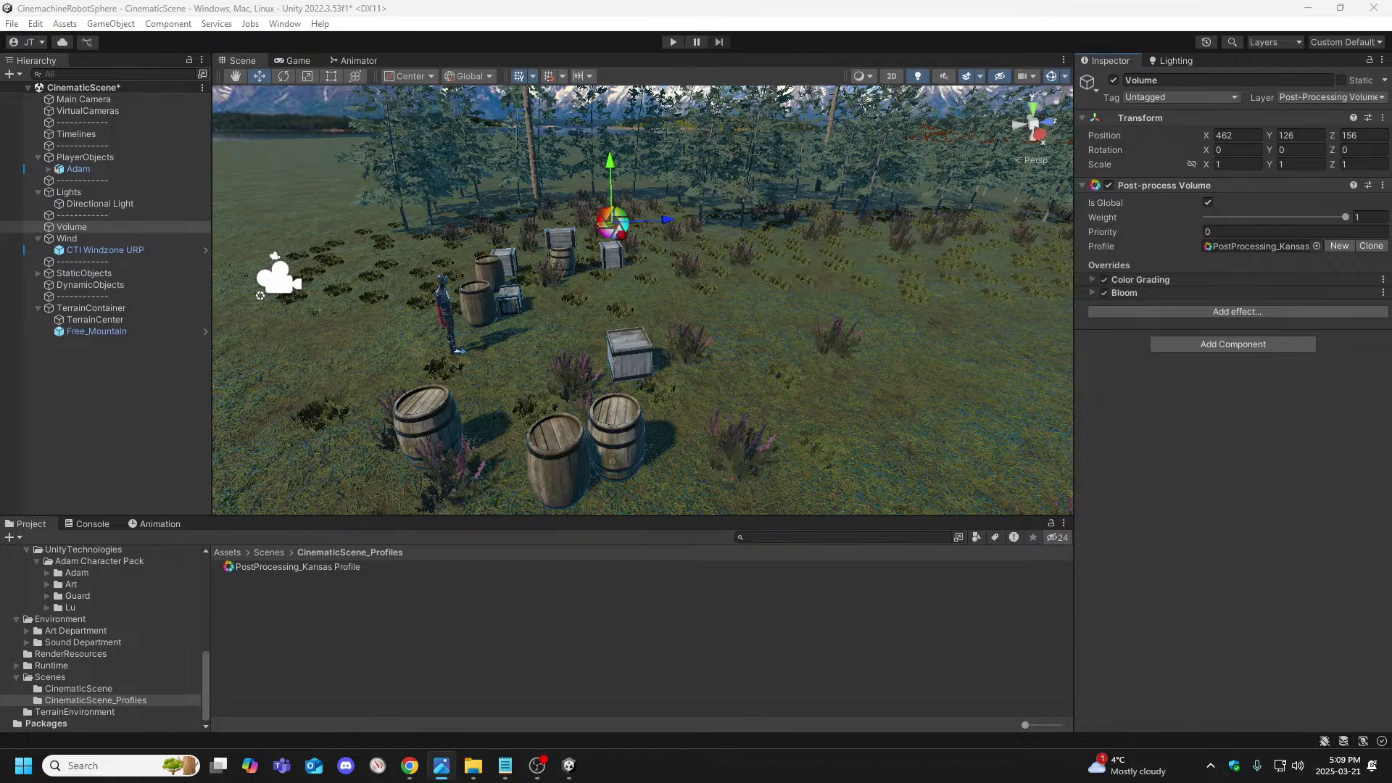
click(1260, 311)
mouse_move(1282, 318)
click(1145, 428)
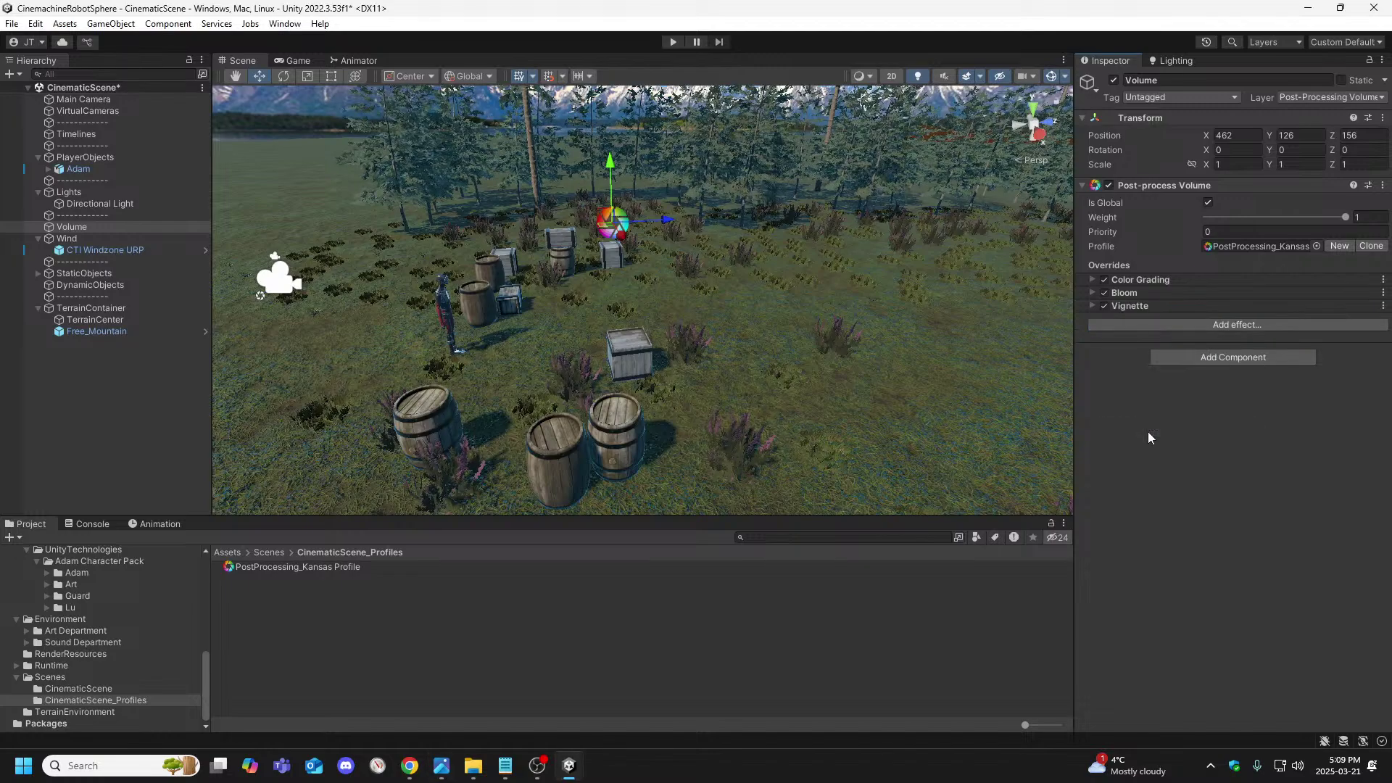
click(1090, 304)
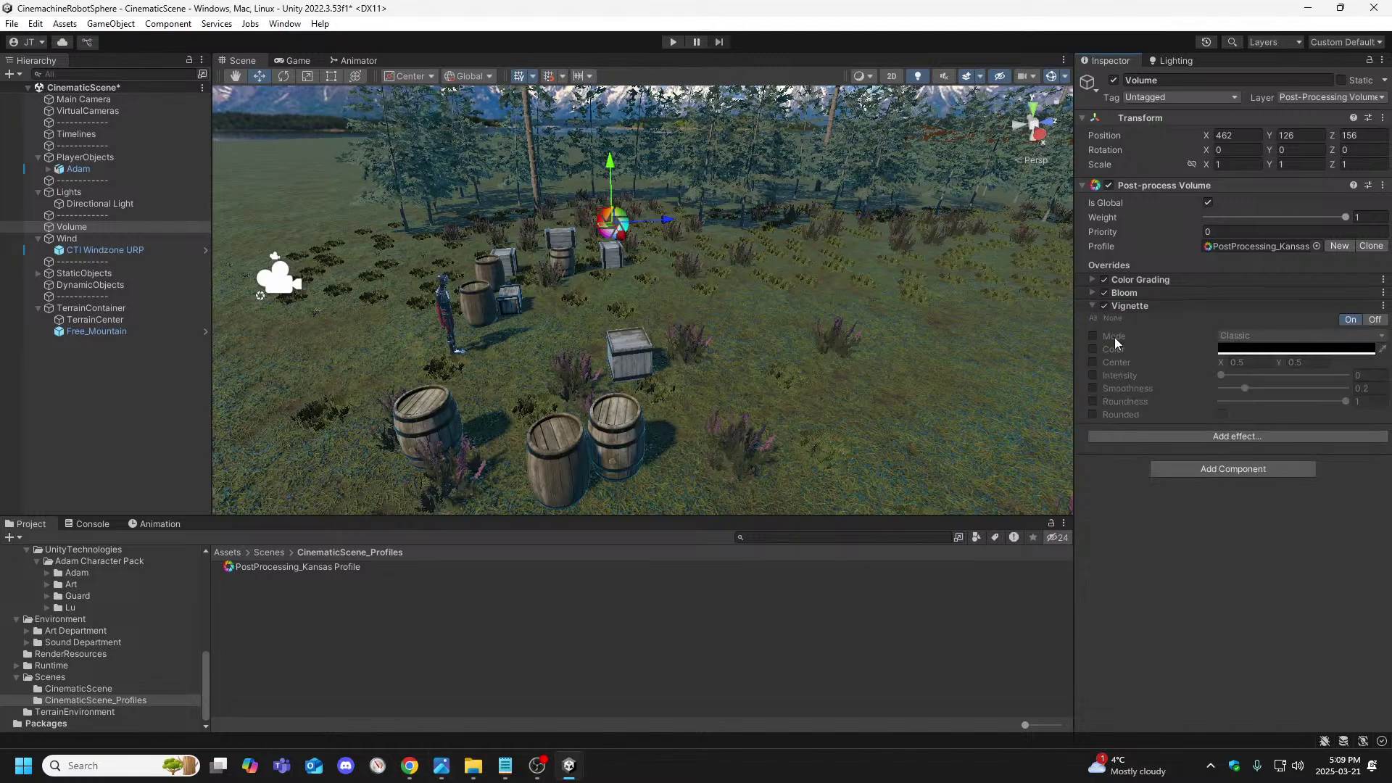
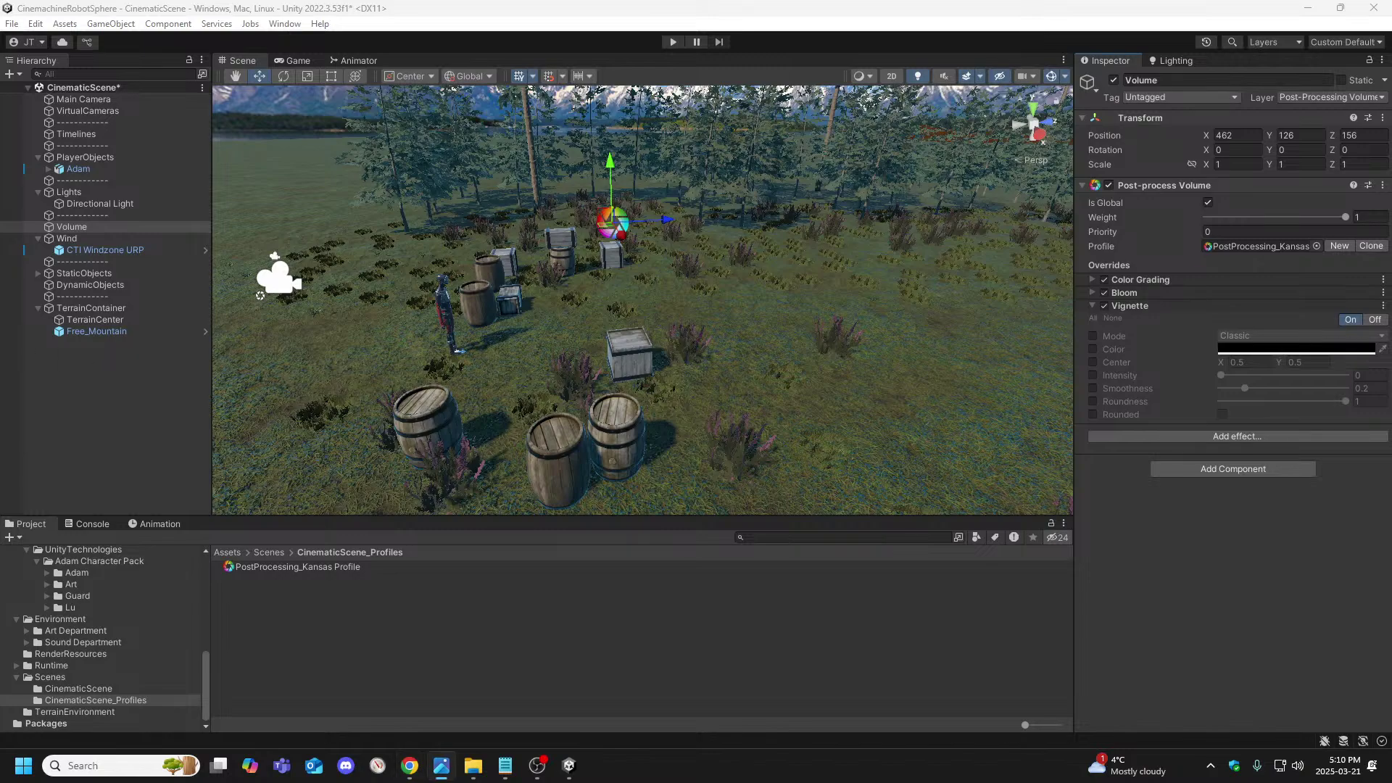
Override the Vignette color, keeping it black, and enable the override for its center
click(1093, 349)
click(1301, 352)
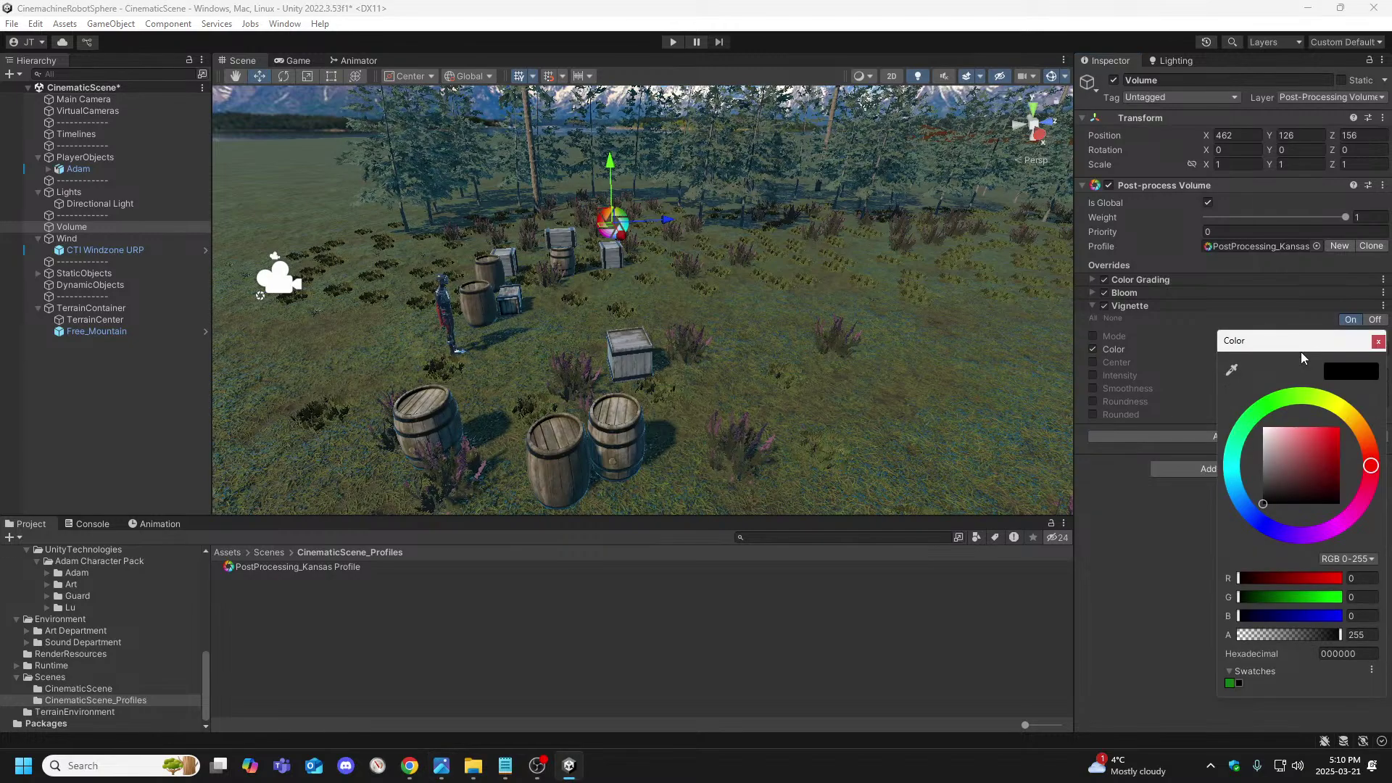
click(1378, 342)
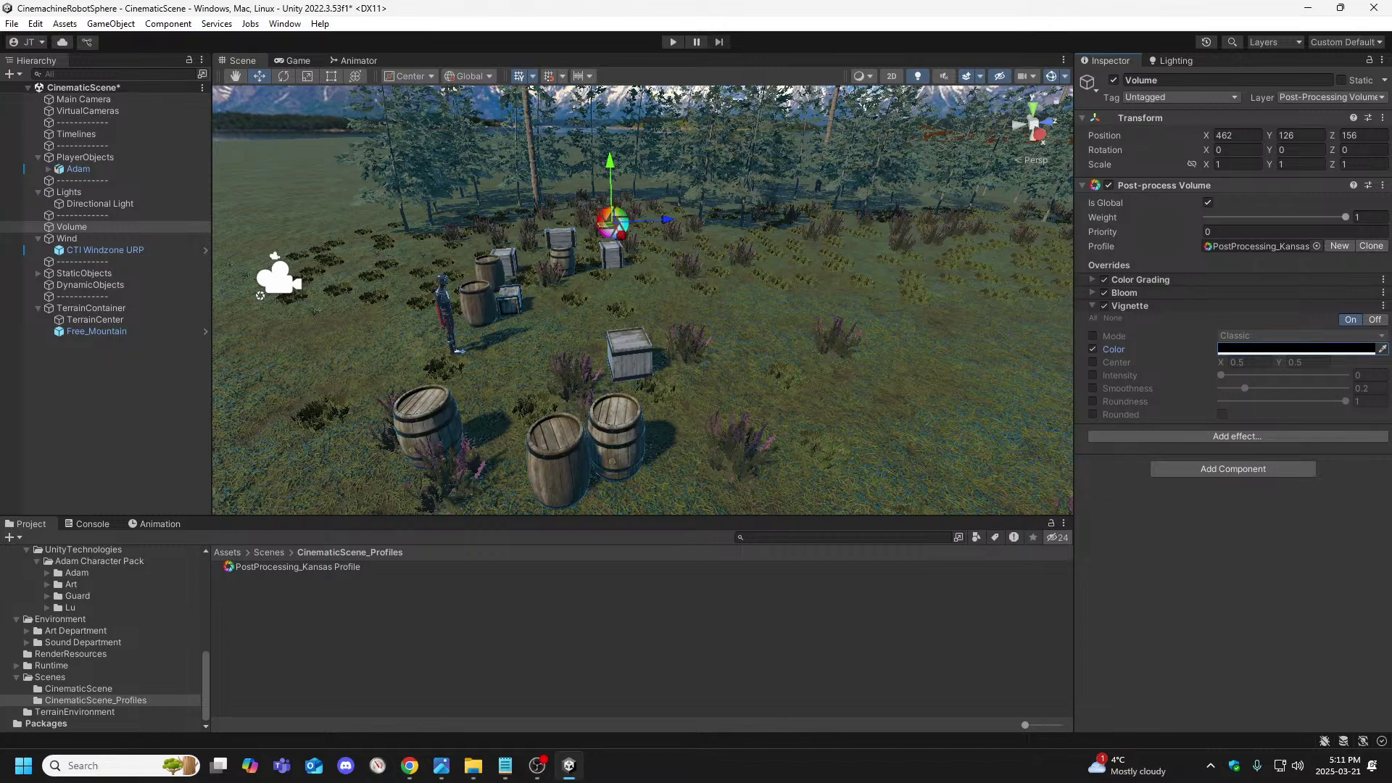
click(1091, 362)
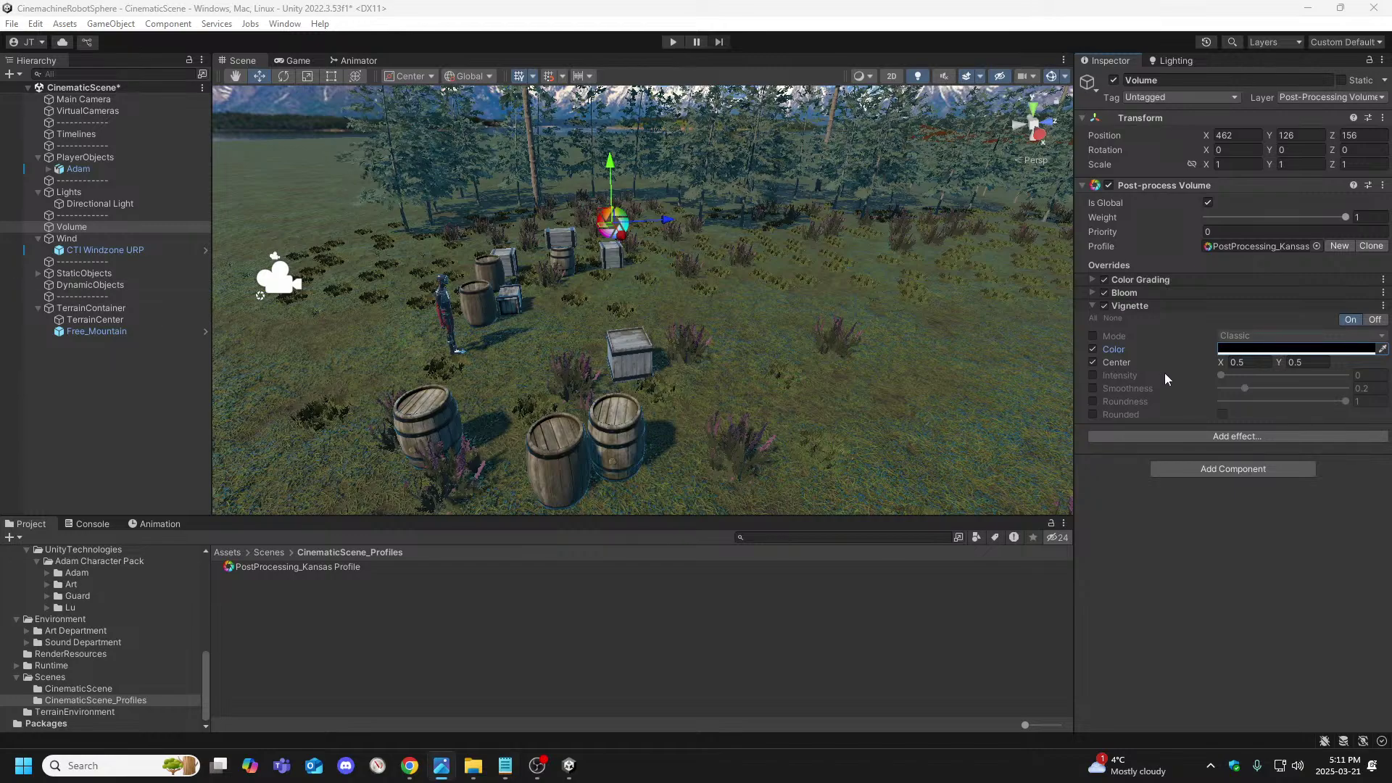
Override the Vignette intensity with .25 and its smoothness with .6
click(1092, 374)
click(1370, 375)
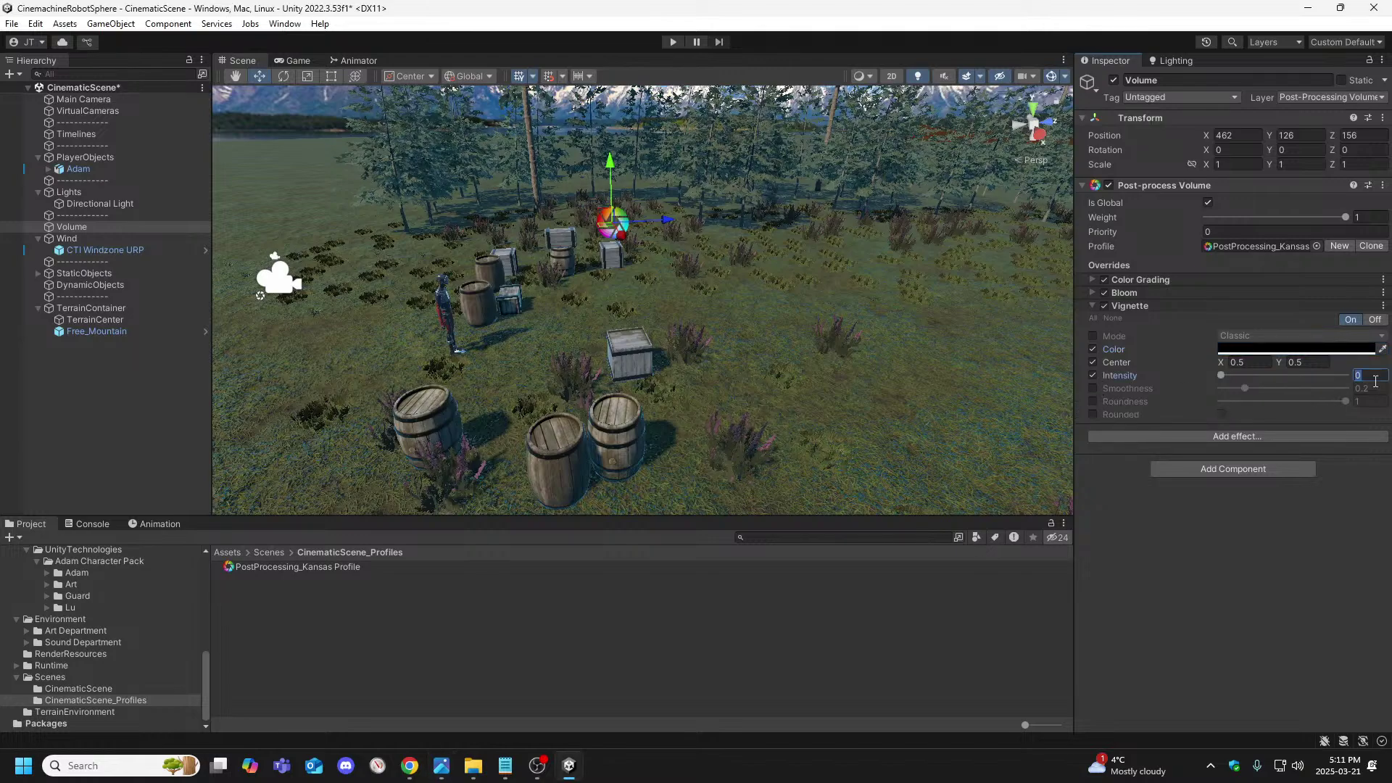
text(.25)
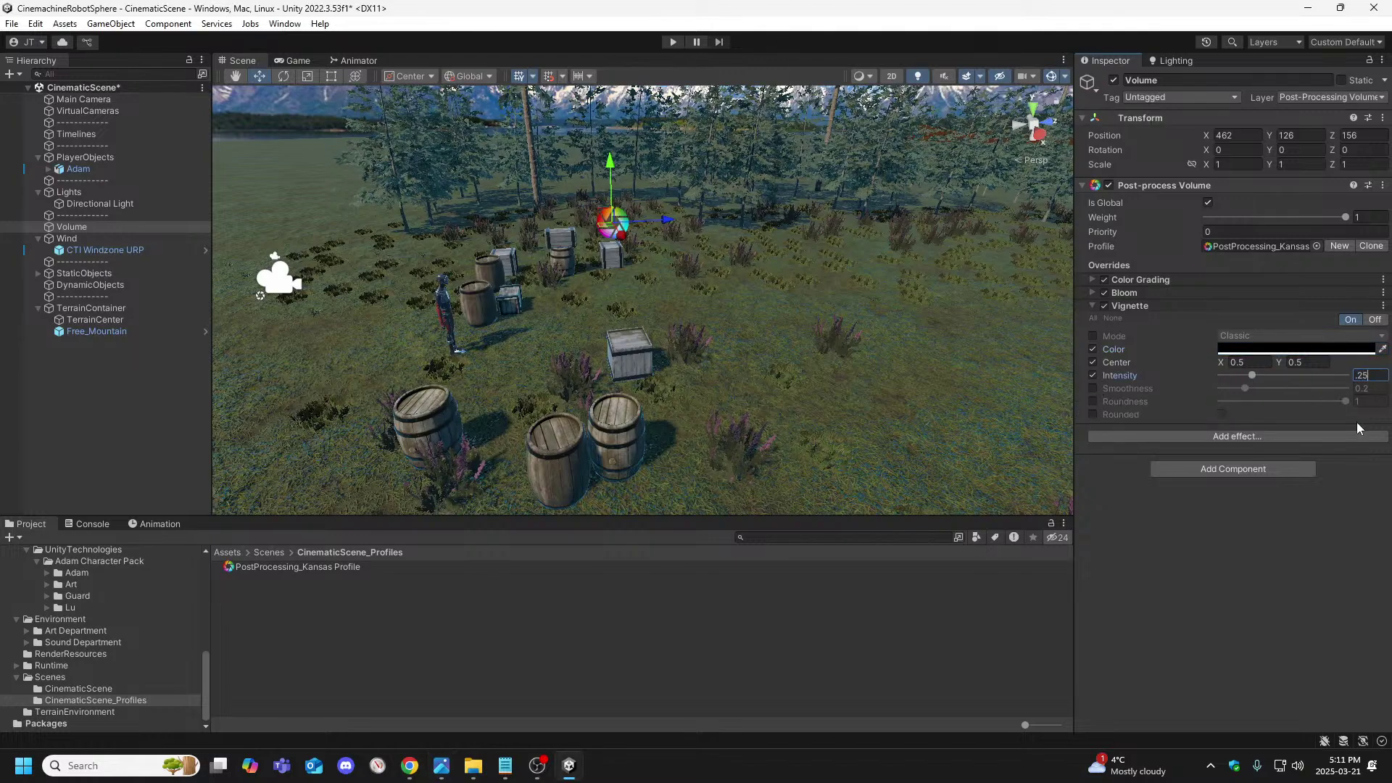
click(1093, 388)
click(1386, 387)
text(.6)
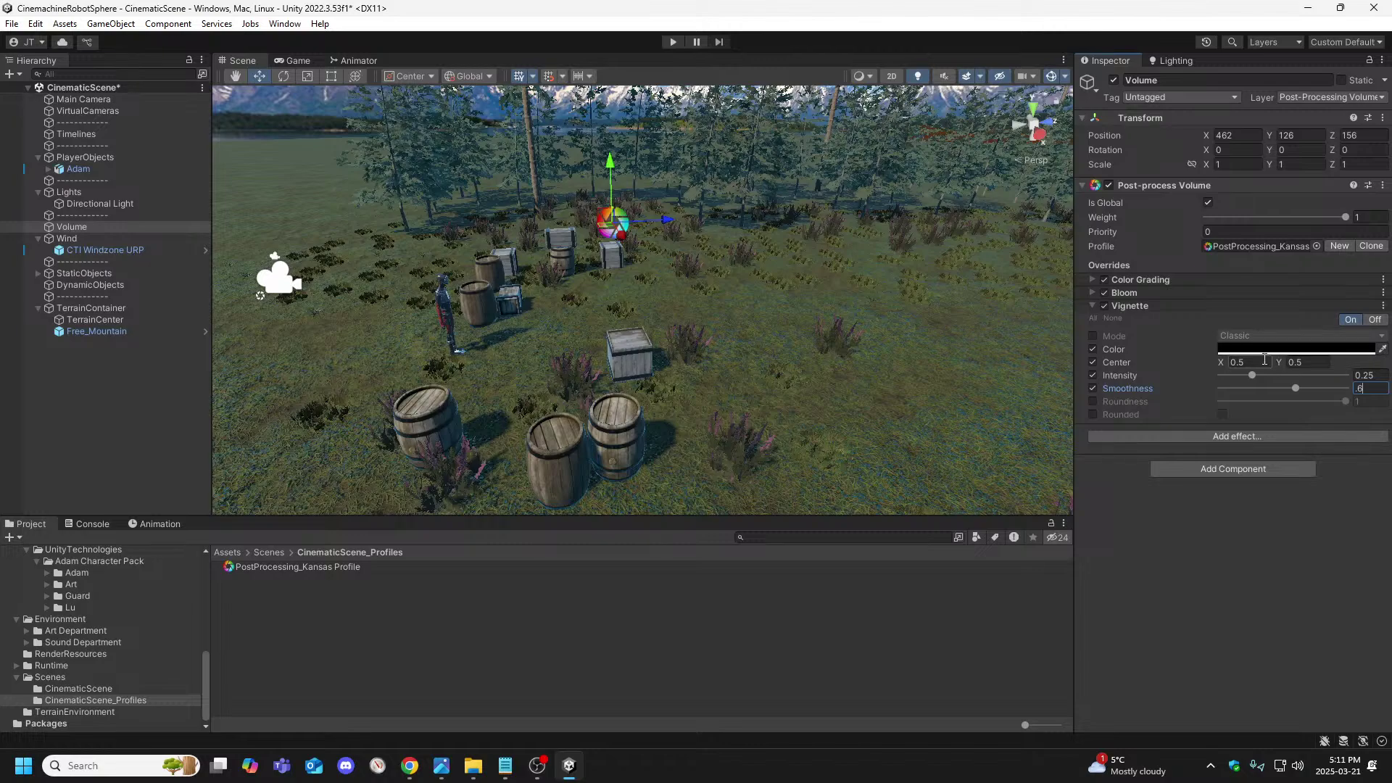
Add a Chromatic Aberration effect to the Post-process Volume and override its intensity with .2
click(1248, 436)
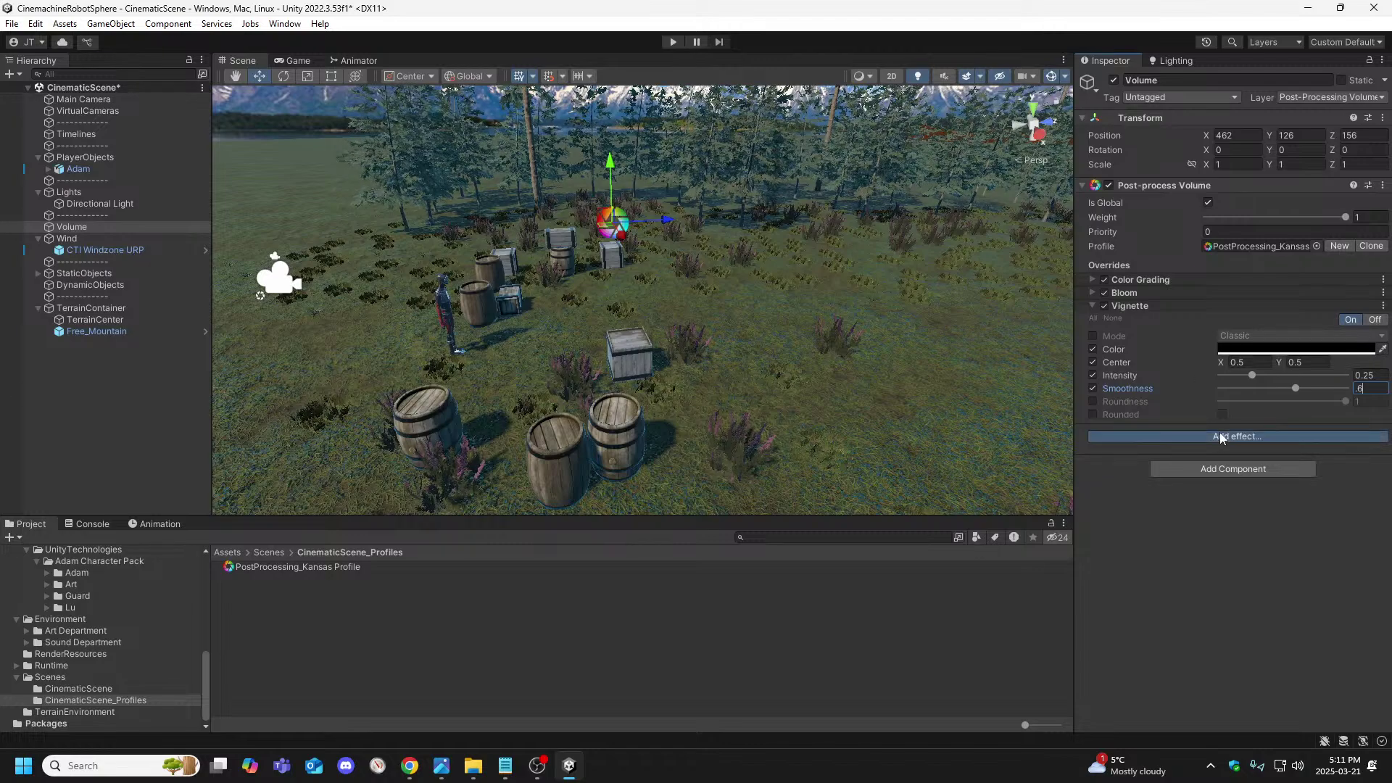
mouse_move(1252, 443)
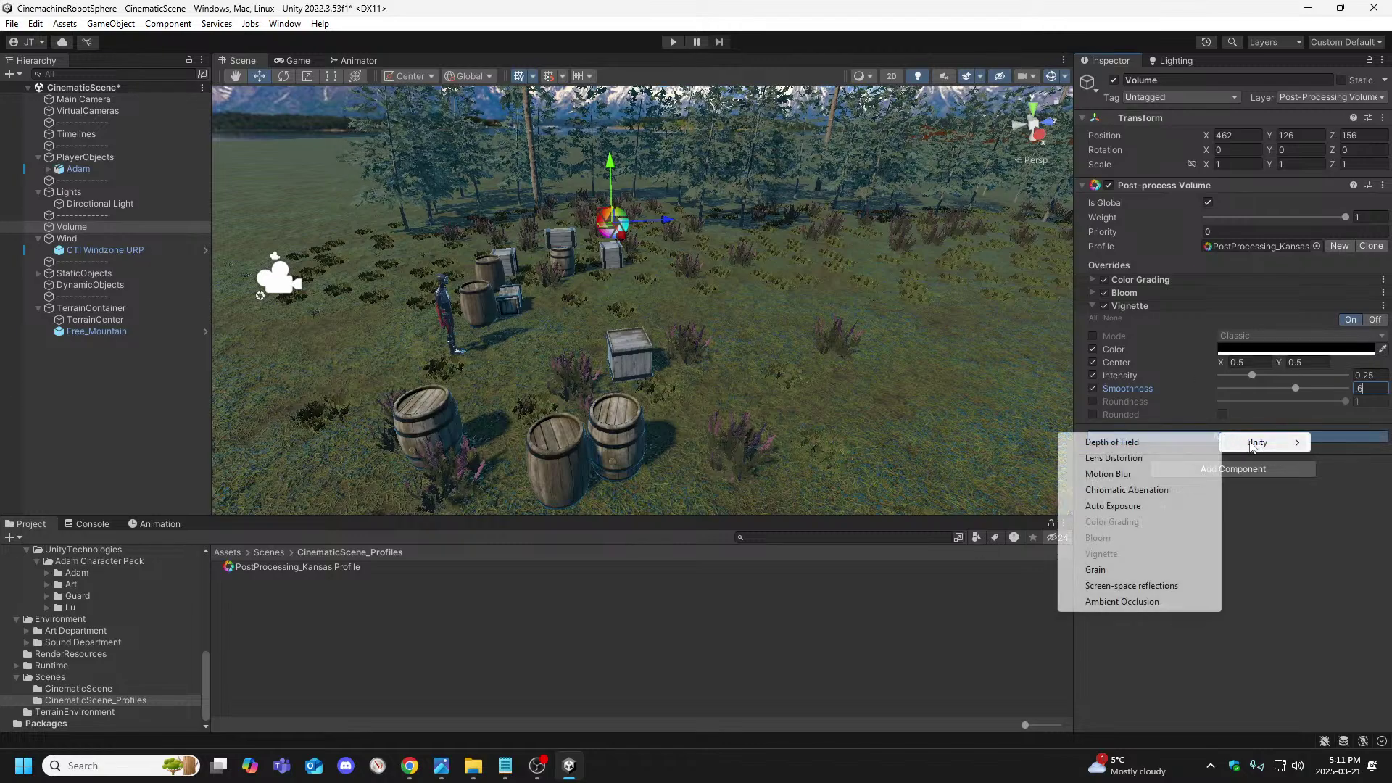
click(1155, 490)
click(1092, 431)
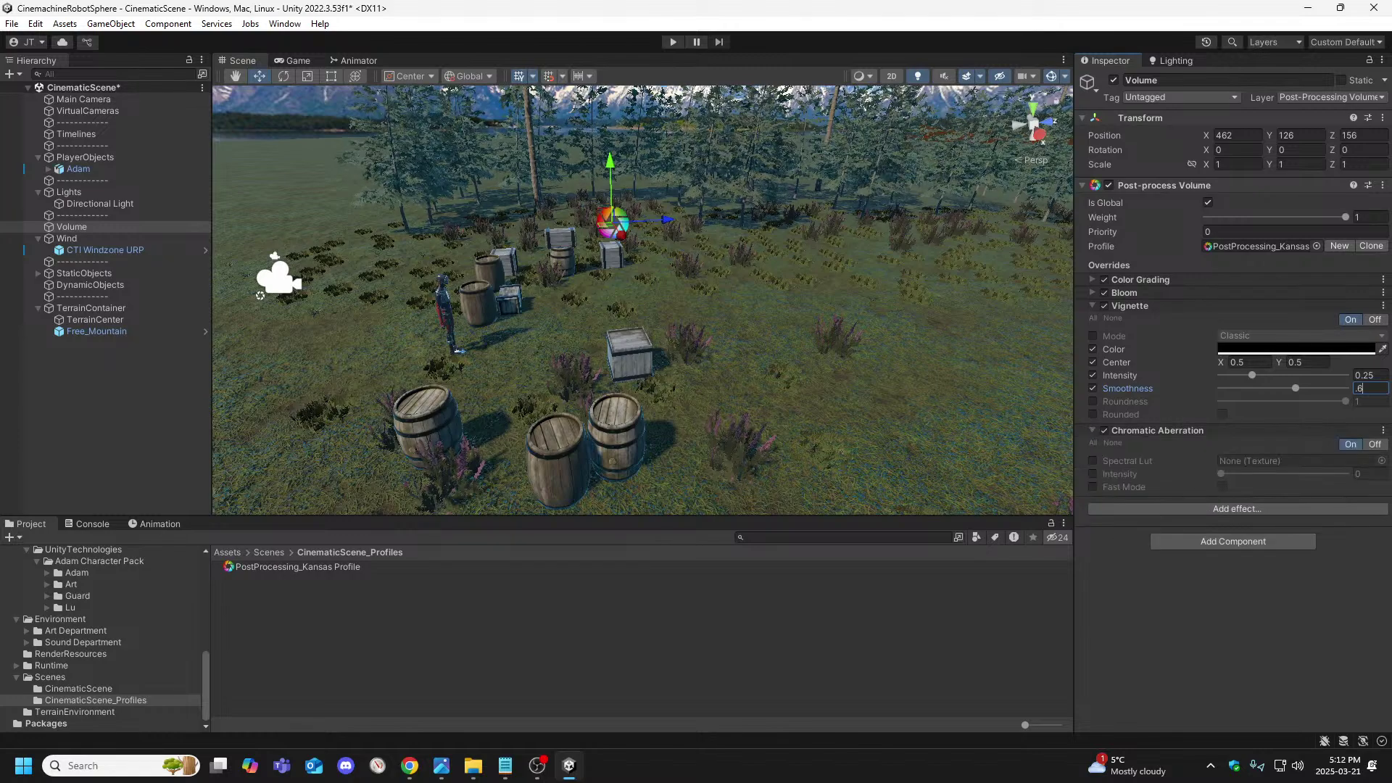
click(1093, 474)
click(1368, 473)
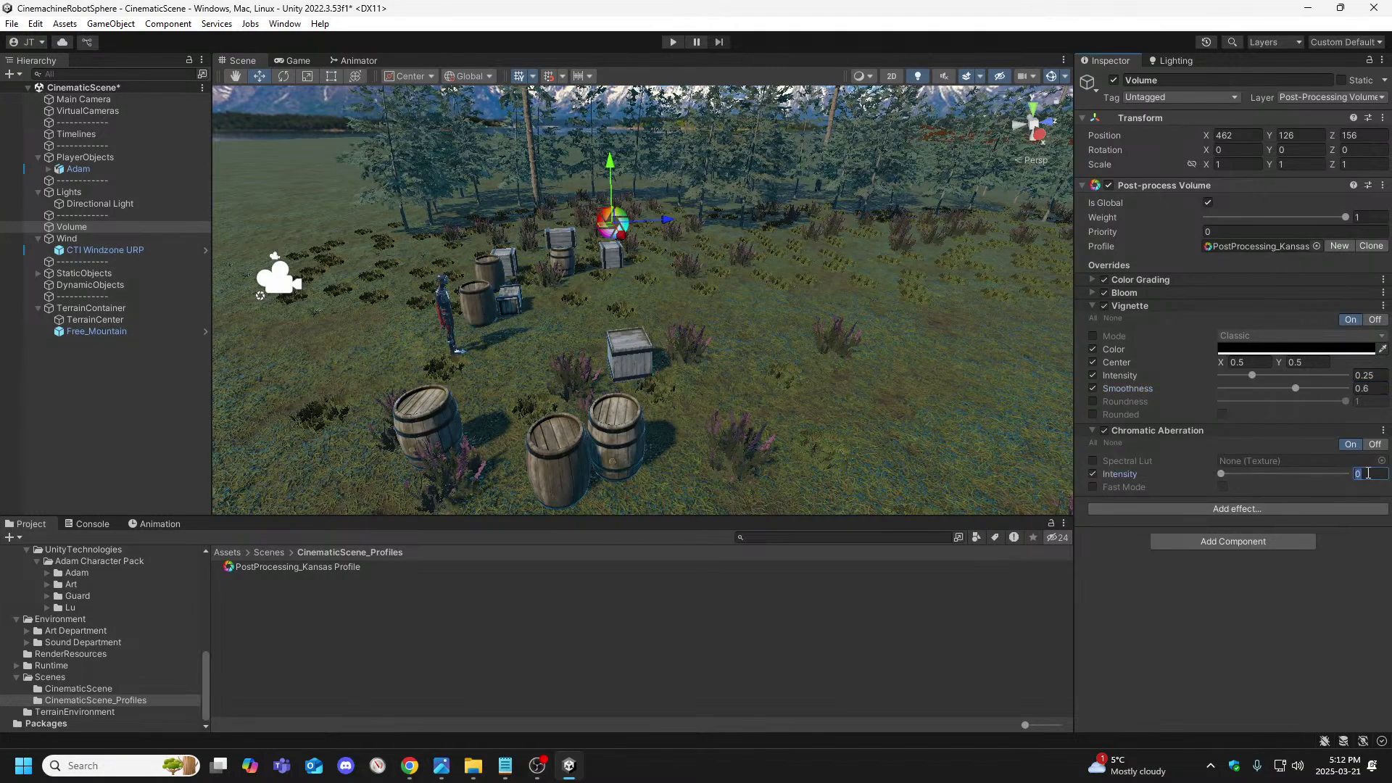
text(.2)
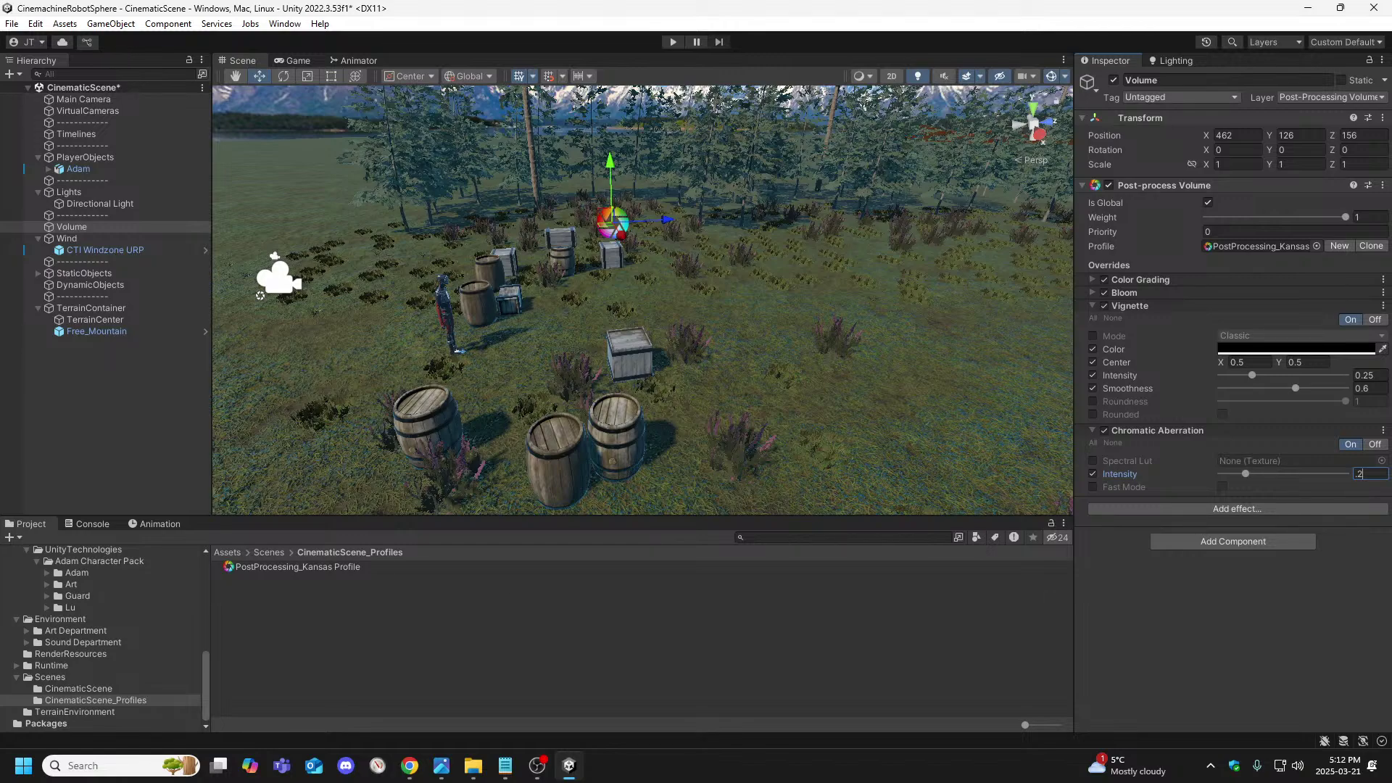
click(1253, 510)
mouse_move(1268, 516)
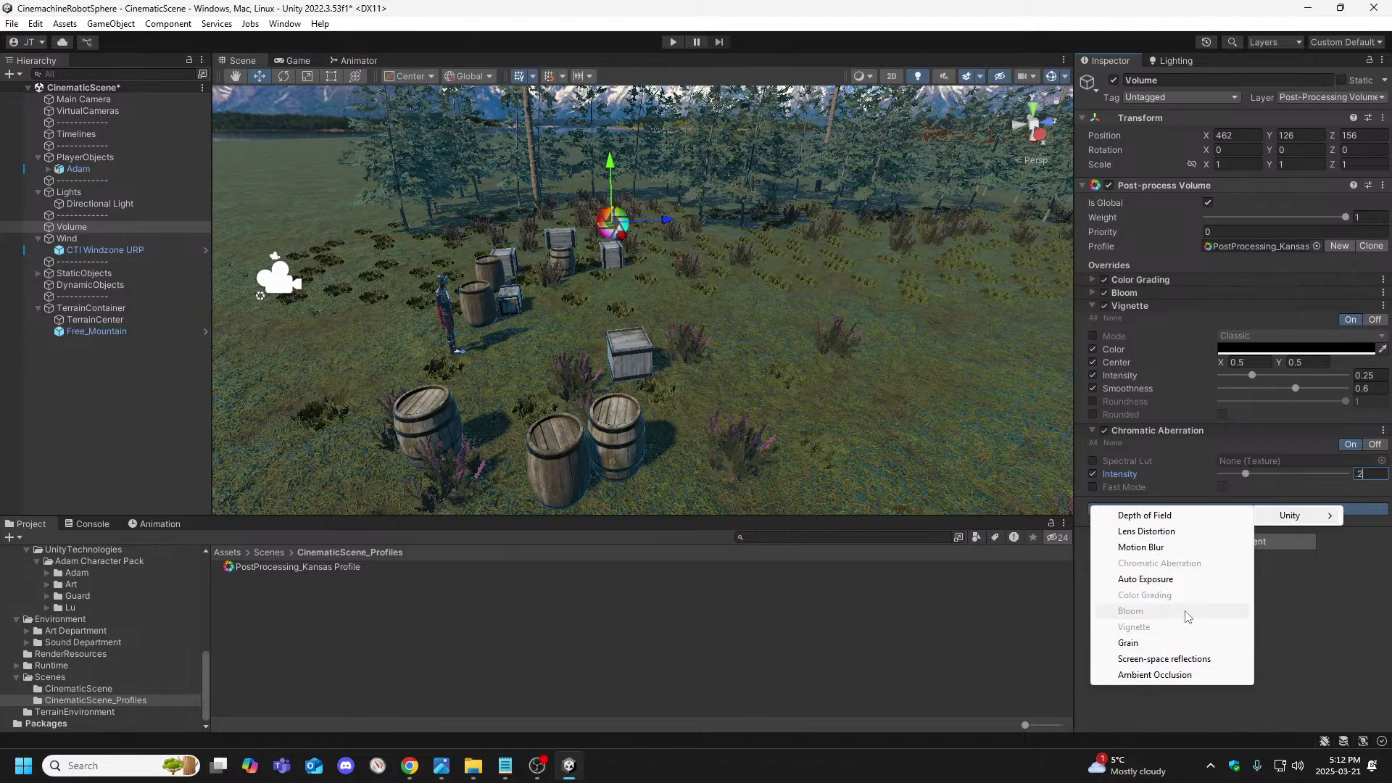
click(1280, 647)
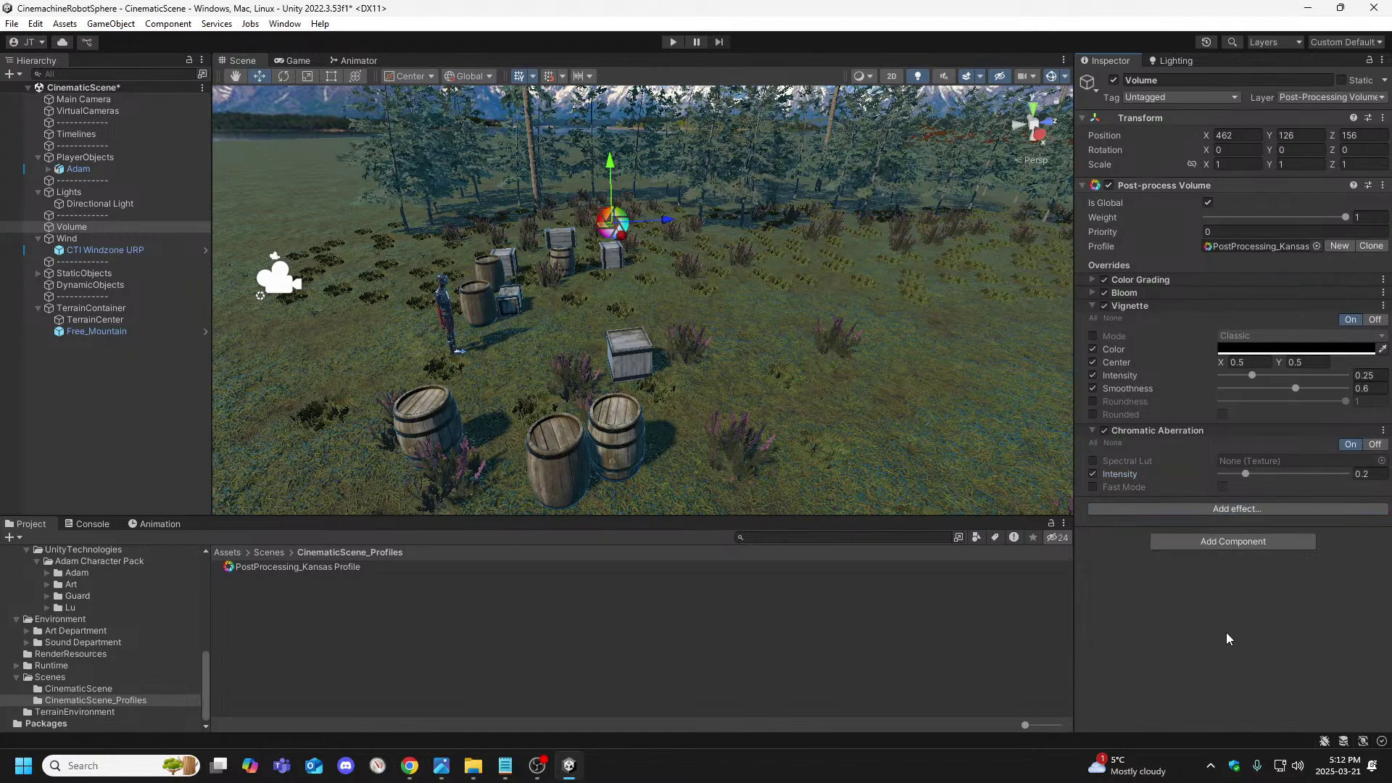
key(alt+Tab)
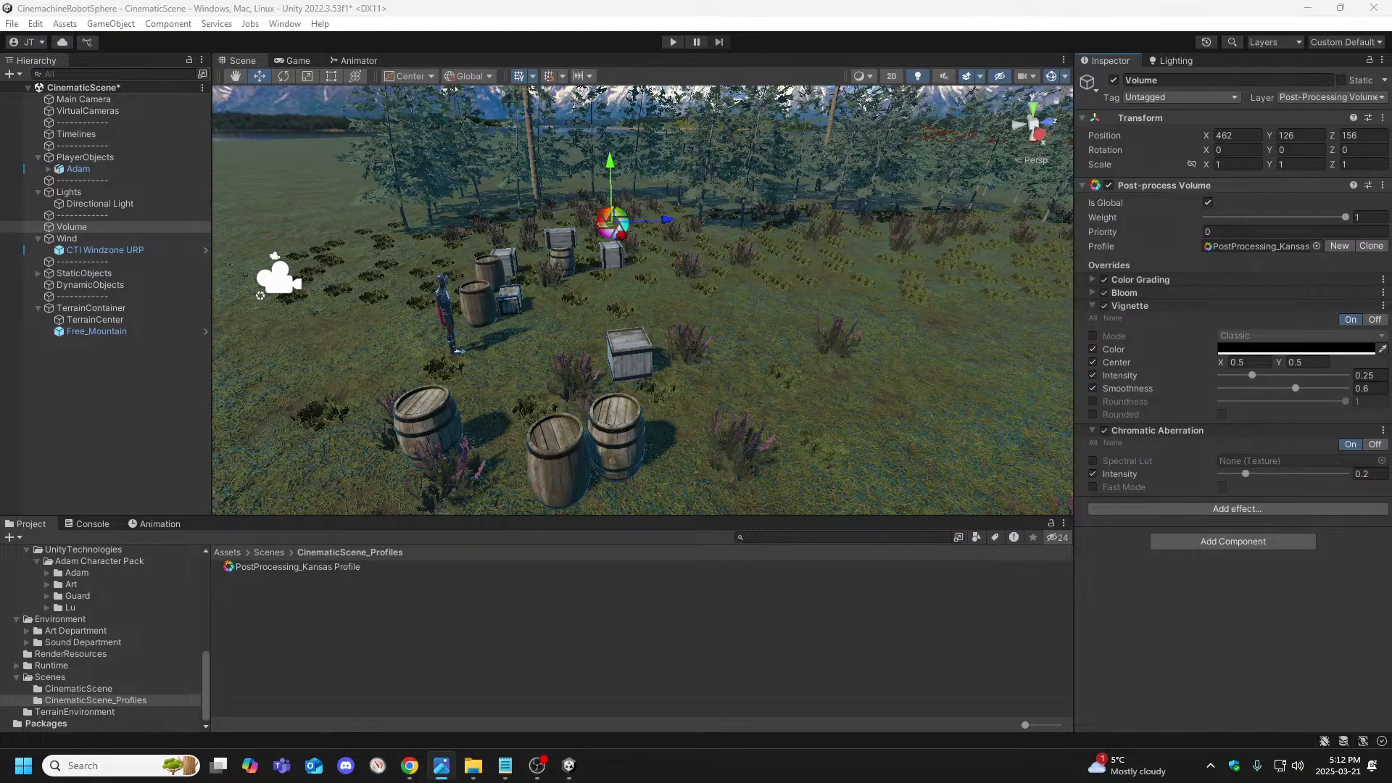
Review the Color Grading overrides of the Post-process Volume, leaving the Color Grading and Vignette settings collapsed
click(1093, 282)
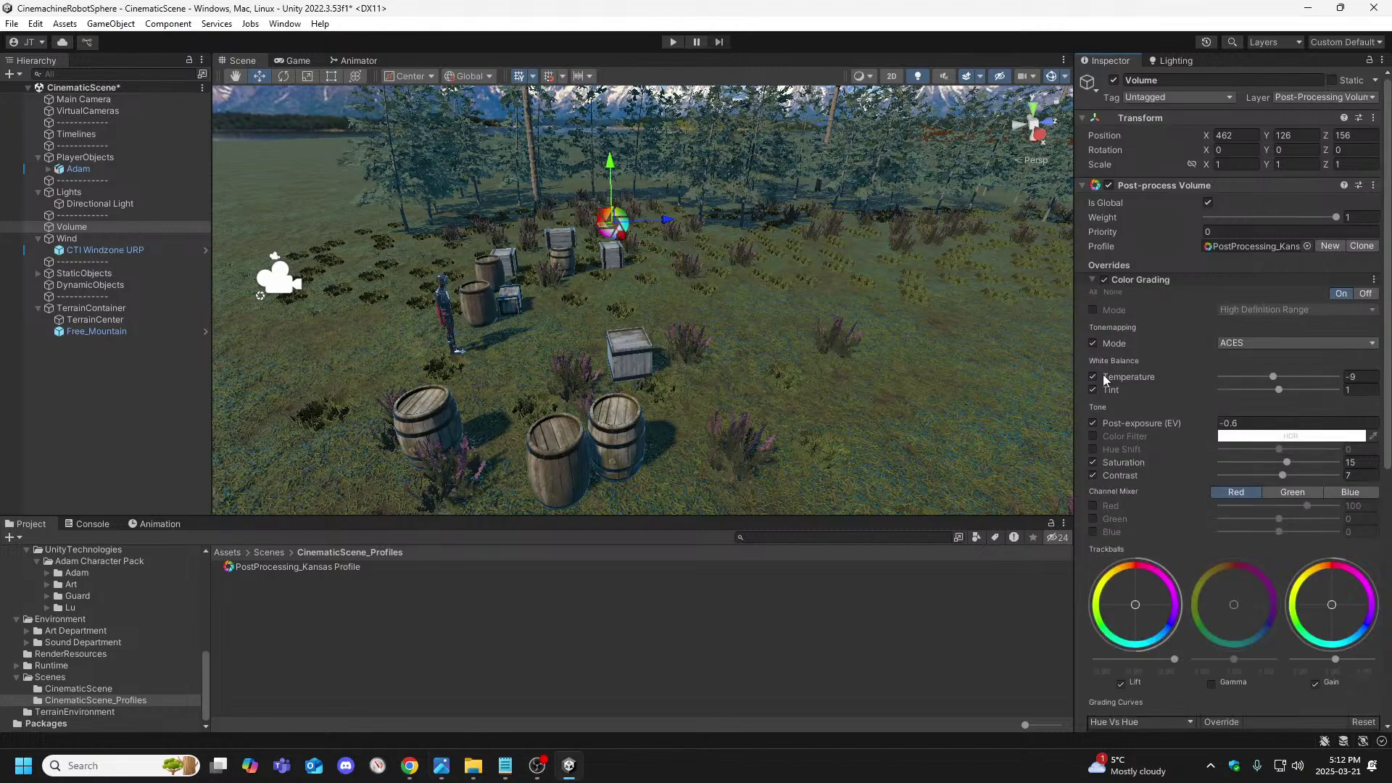
scroll(1202, 480, down, 3)
scroll(1198, 406, up, 3)
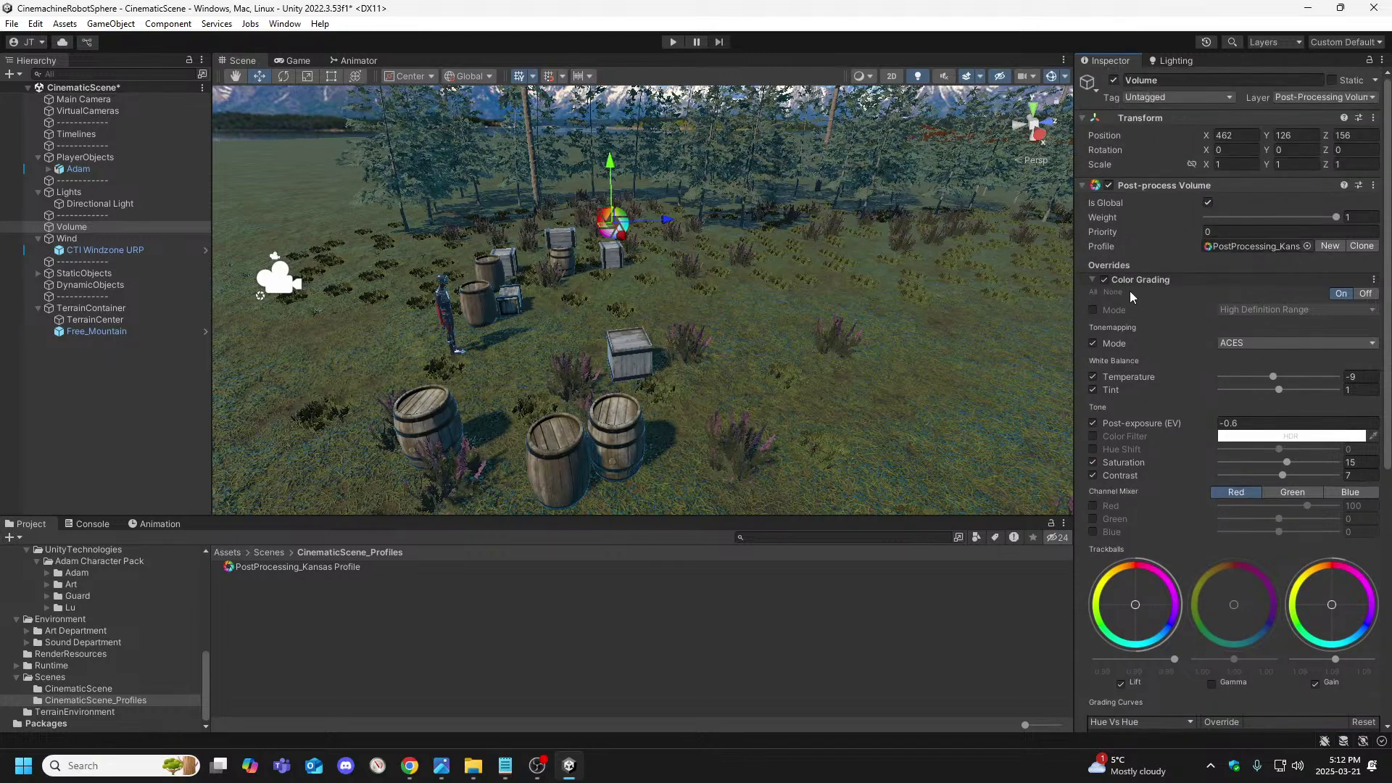
click(1140, 280)
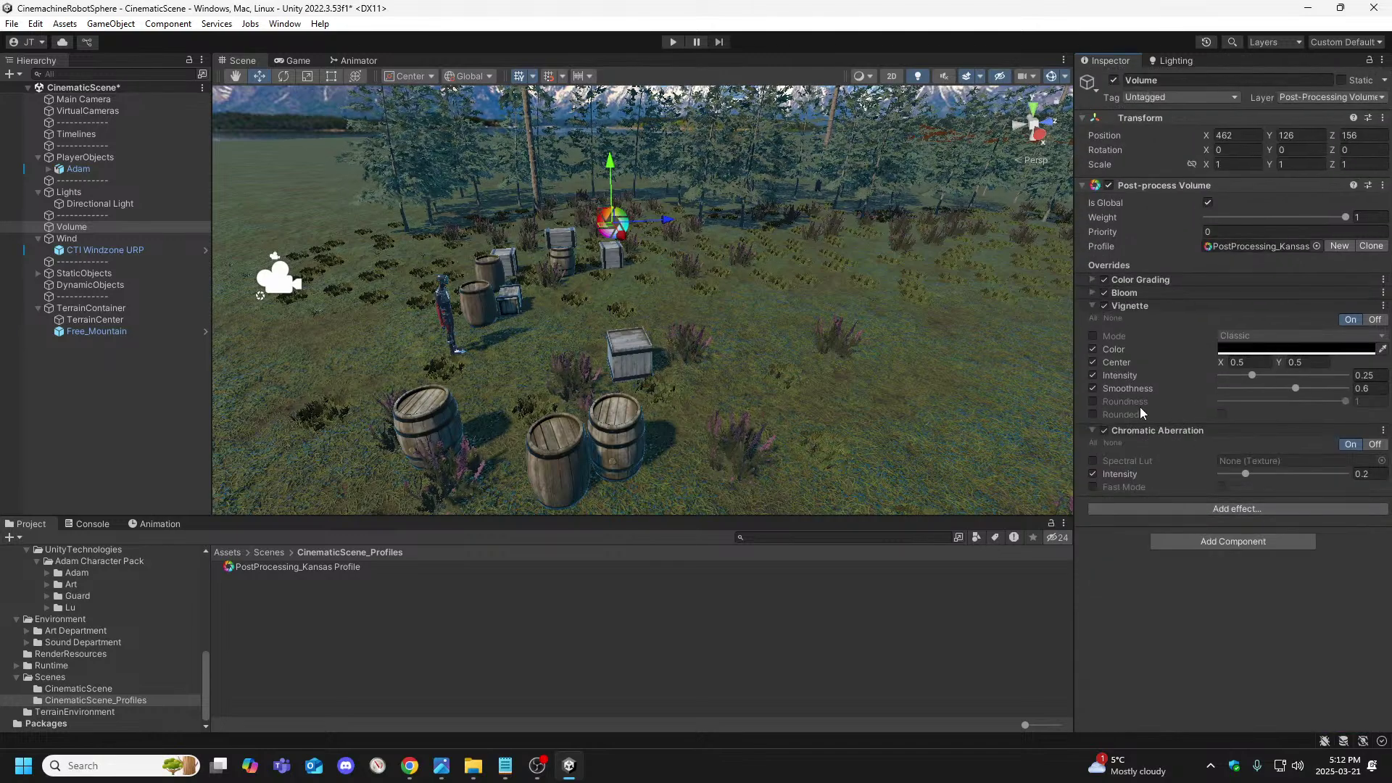
click(1092, 306)
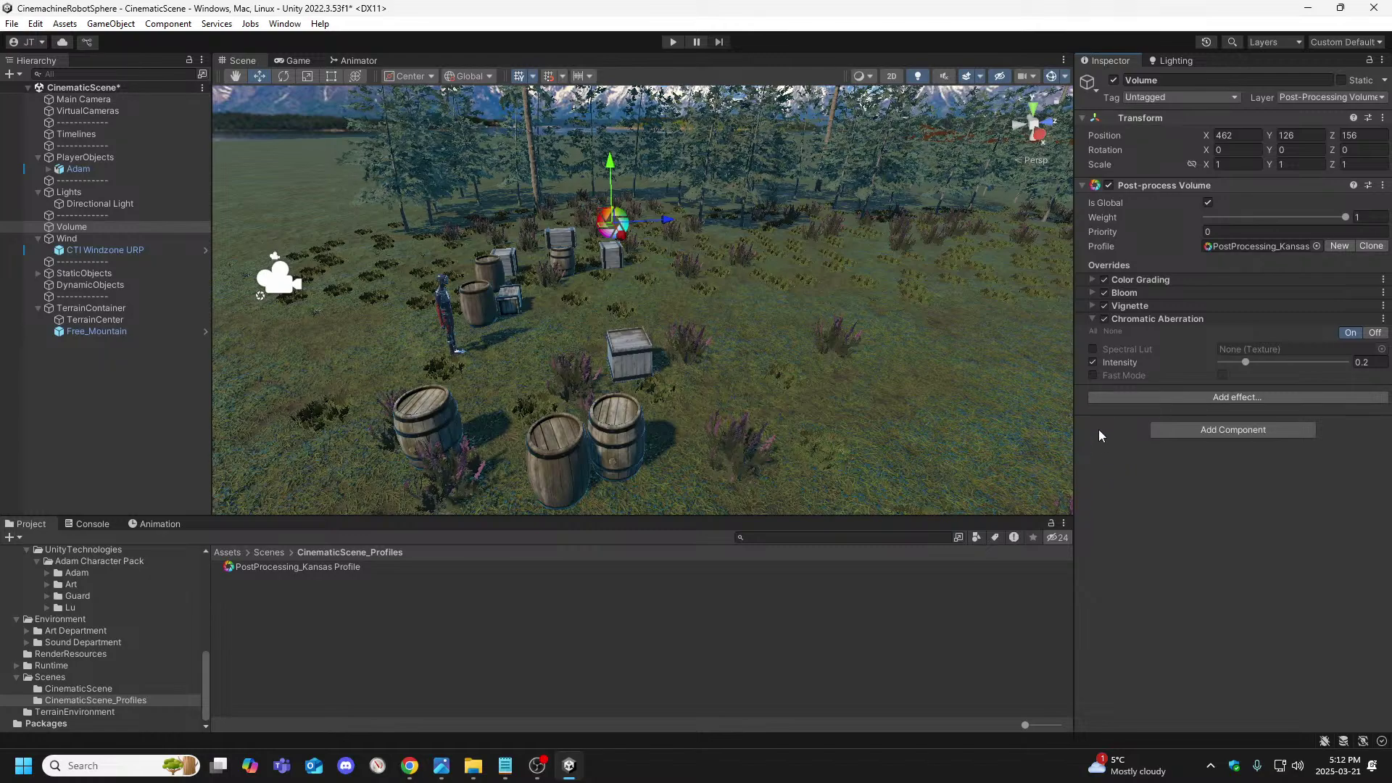
click(1091, 280)
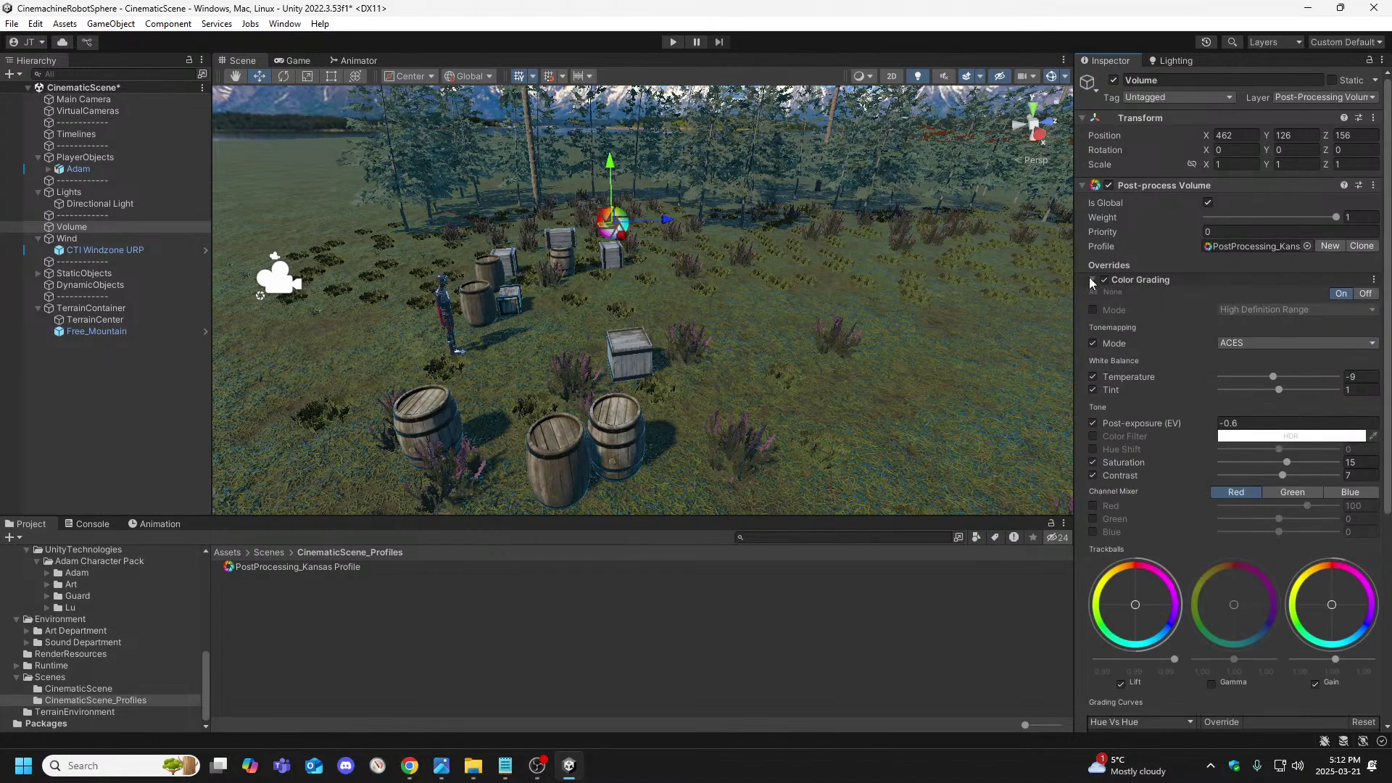
click(1092, 280)
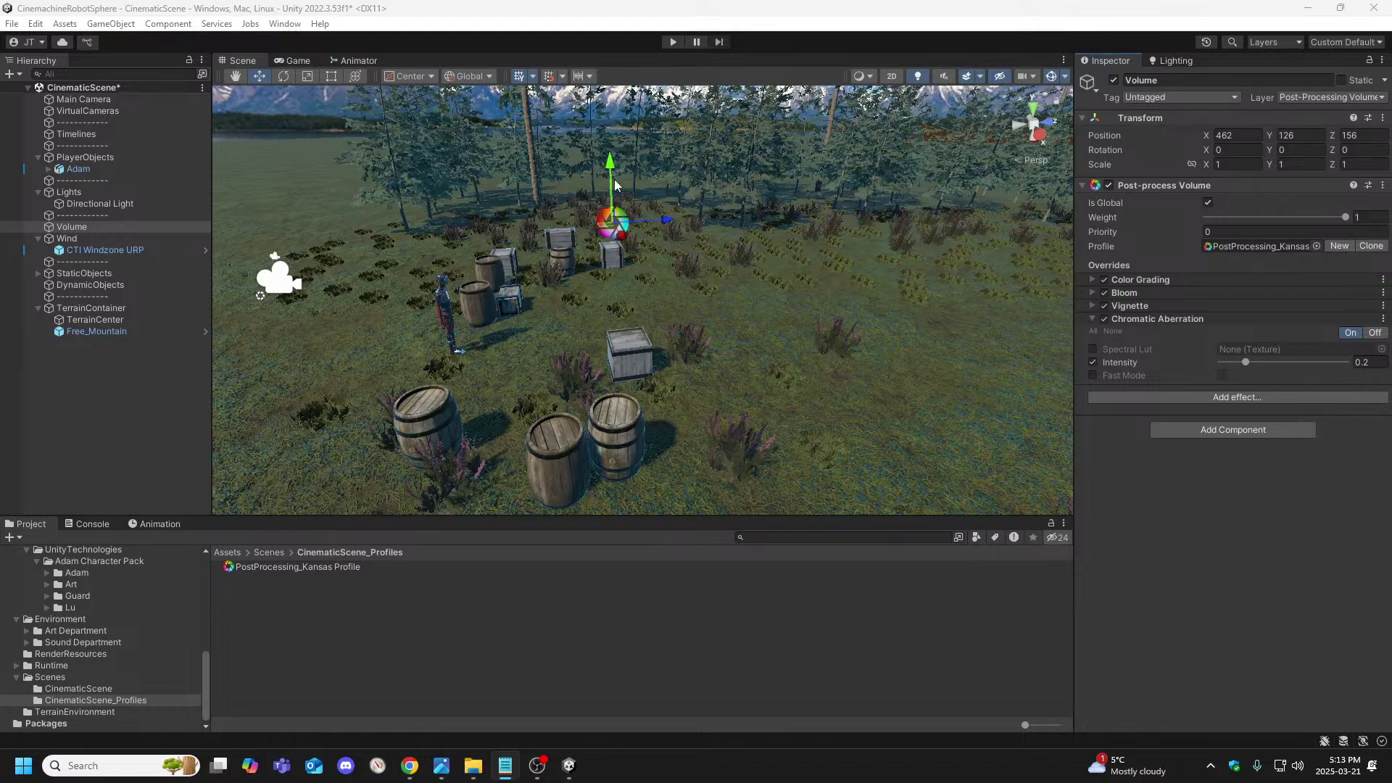
Run the scene in Play mode to check the post-processing effects, and stop it
key(ctrl+p)
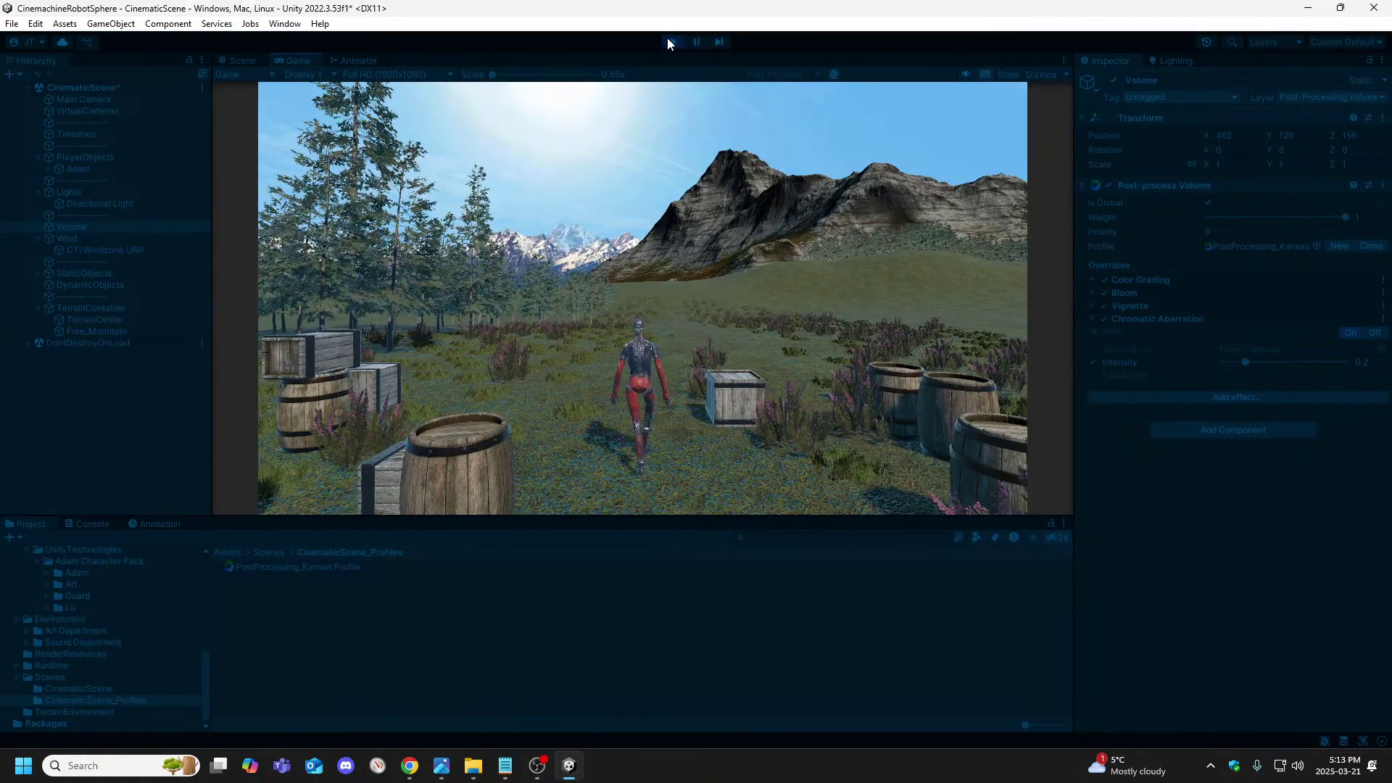
click(668, 43)
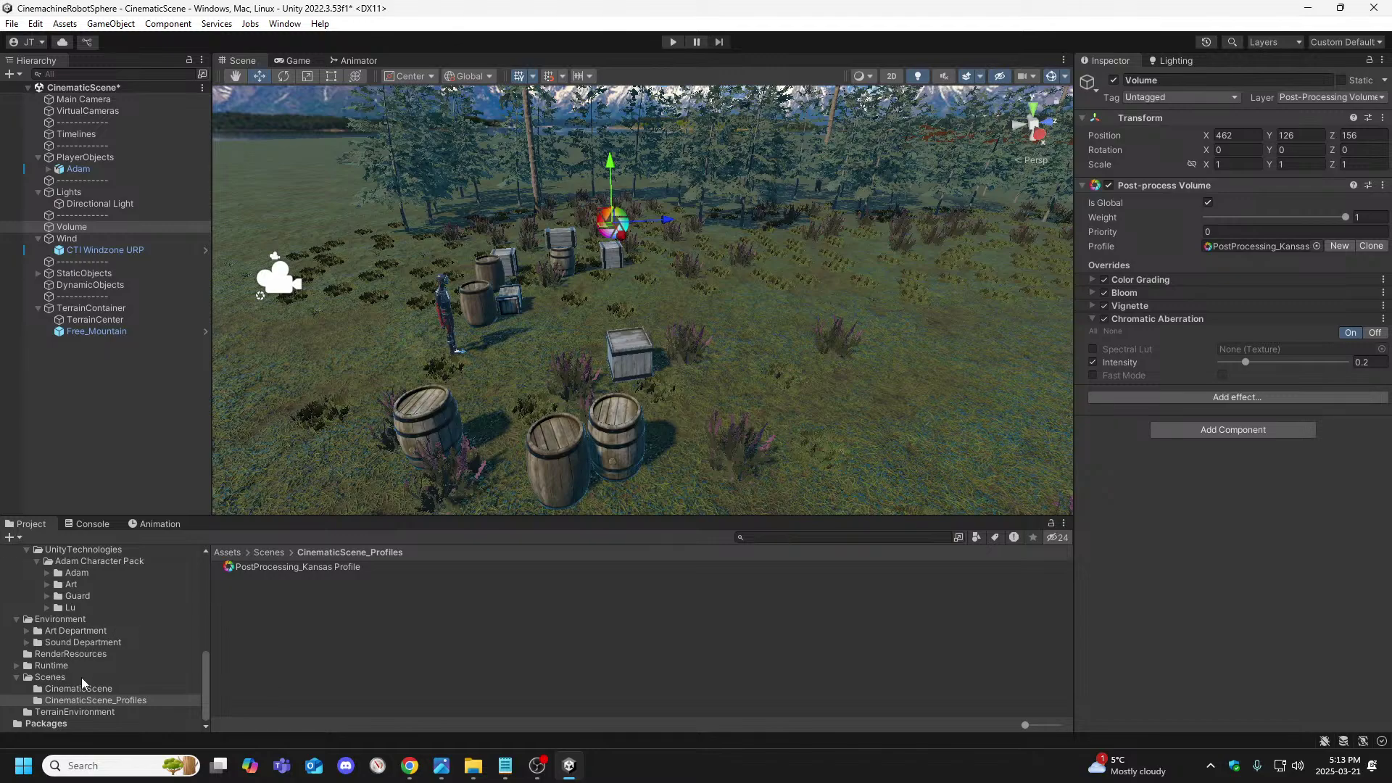
Browse the project folders and open RenderResources to view the render pipeline assets
scroll(81, 645, up, 3)
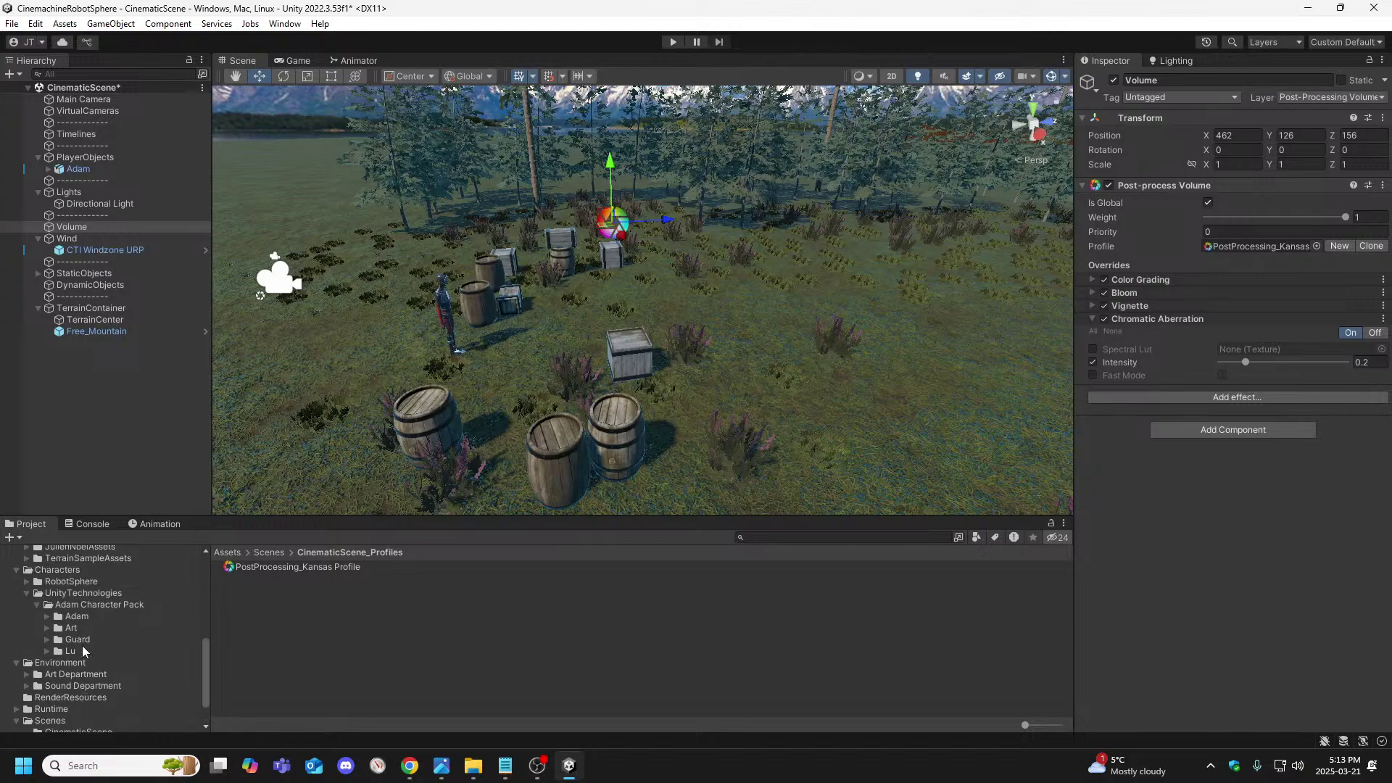
scroll(82, 628, up, 3)
scroll(82, 628, down, 3)
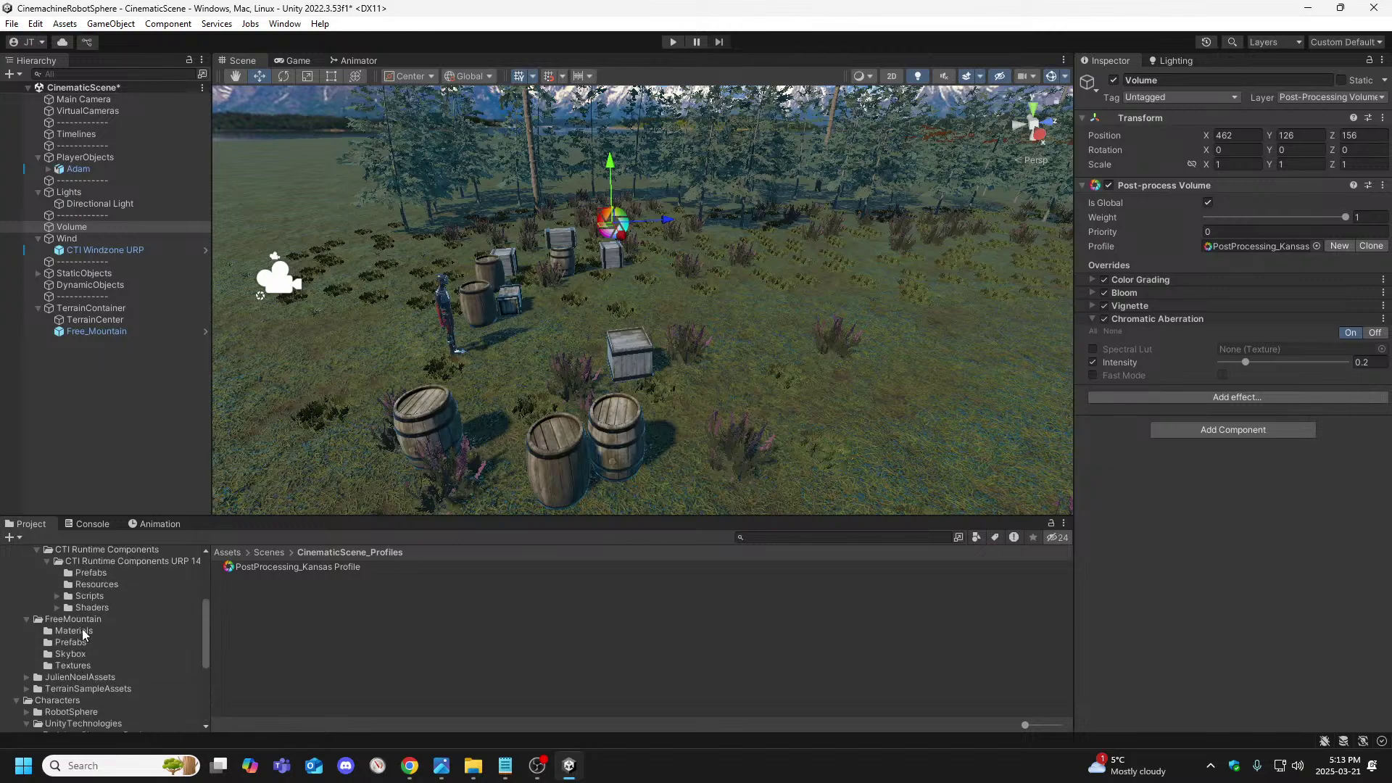
scroll(82, 624, down, 3)
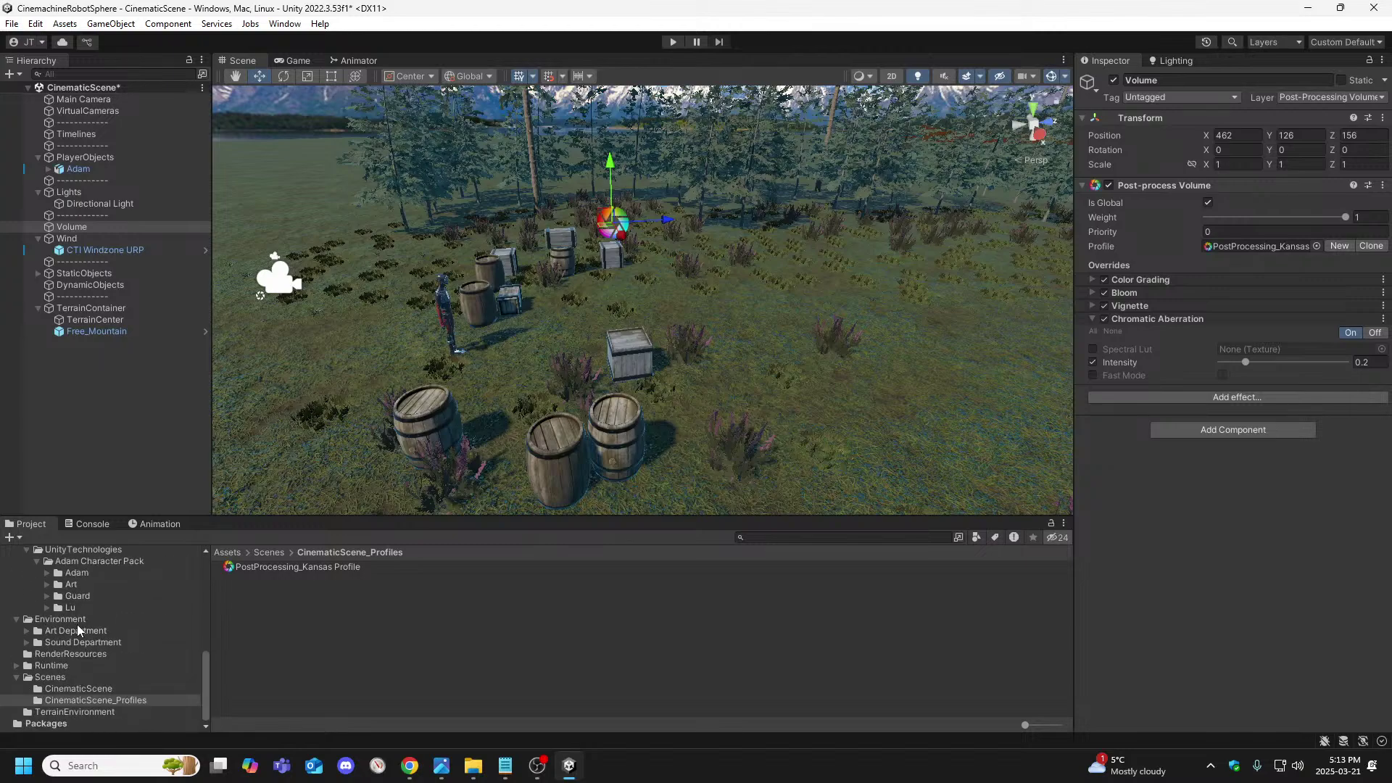
click(71, 655)
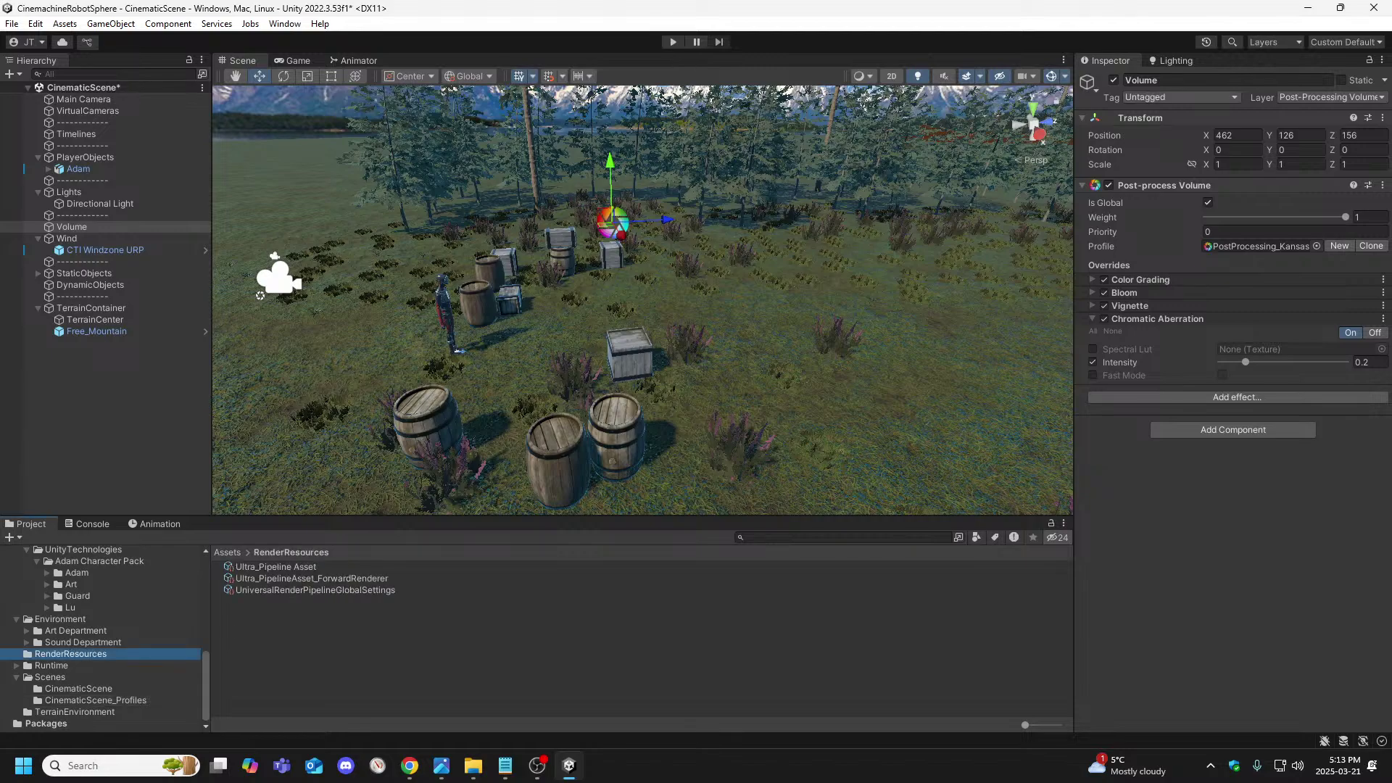
key(alt+Tab)
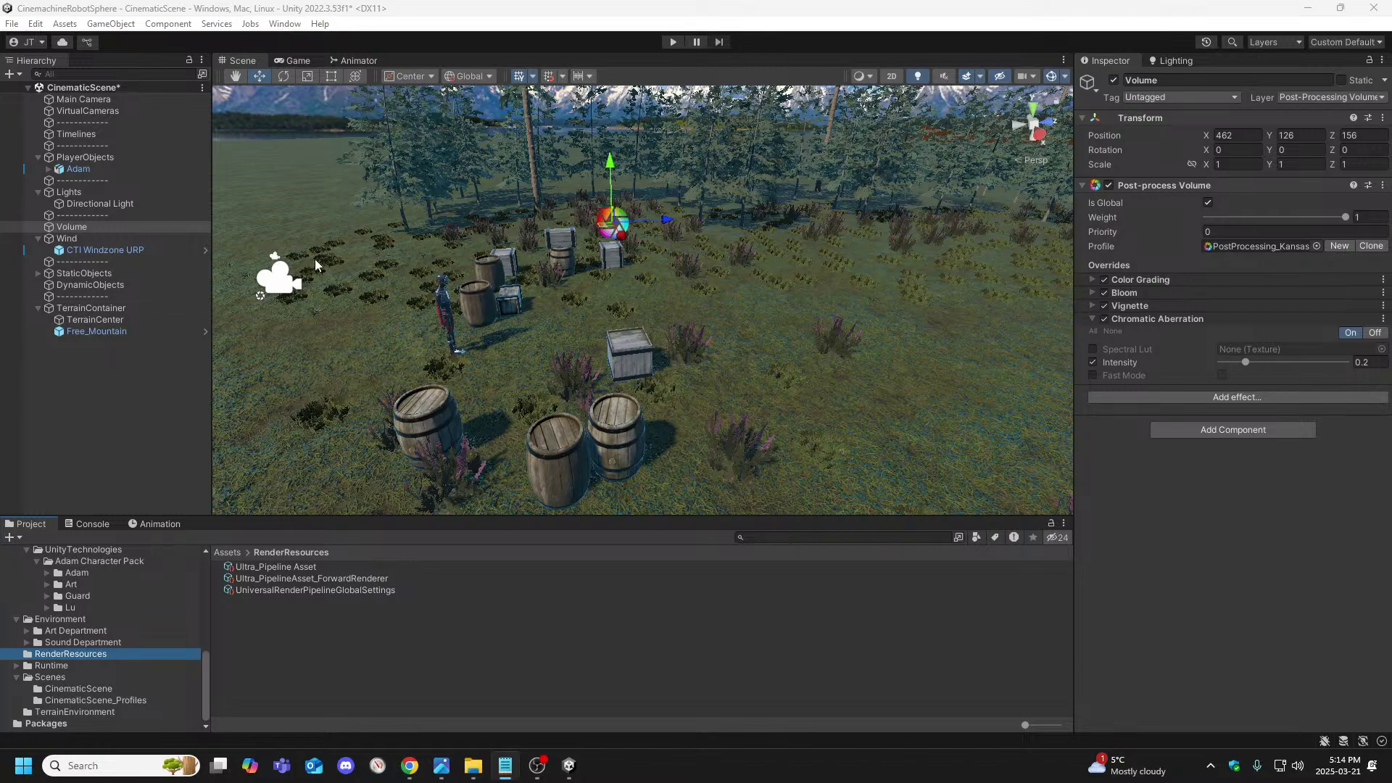
Review the scene's baked lightmap and general lighting settings, and open the CinematicScene folder containing its lighting settings asset
click(1172, 63)
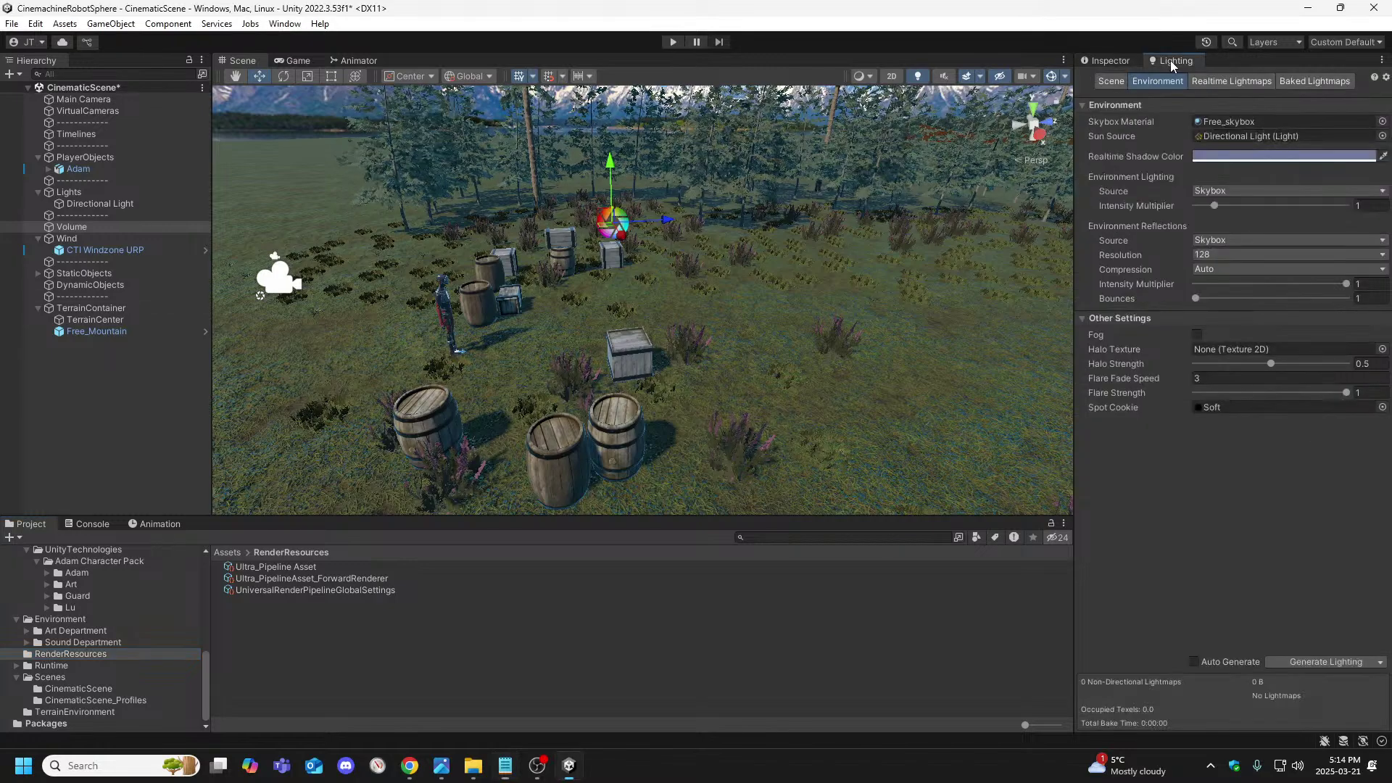
click(1296, 83)
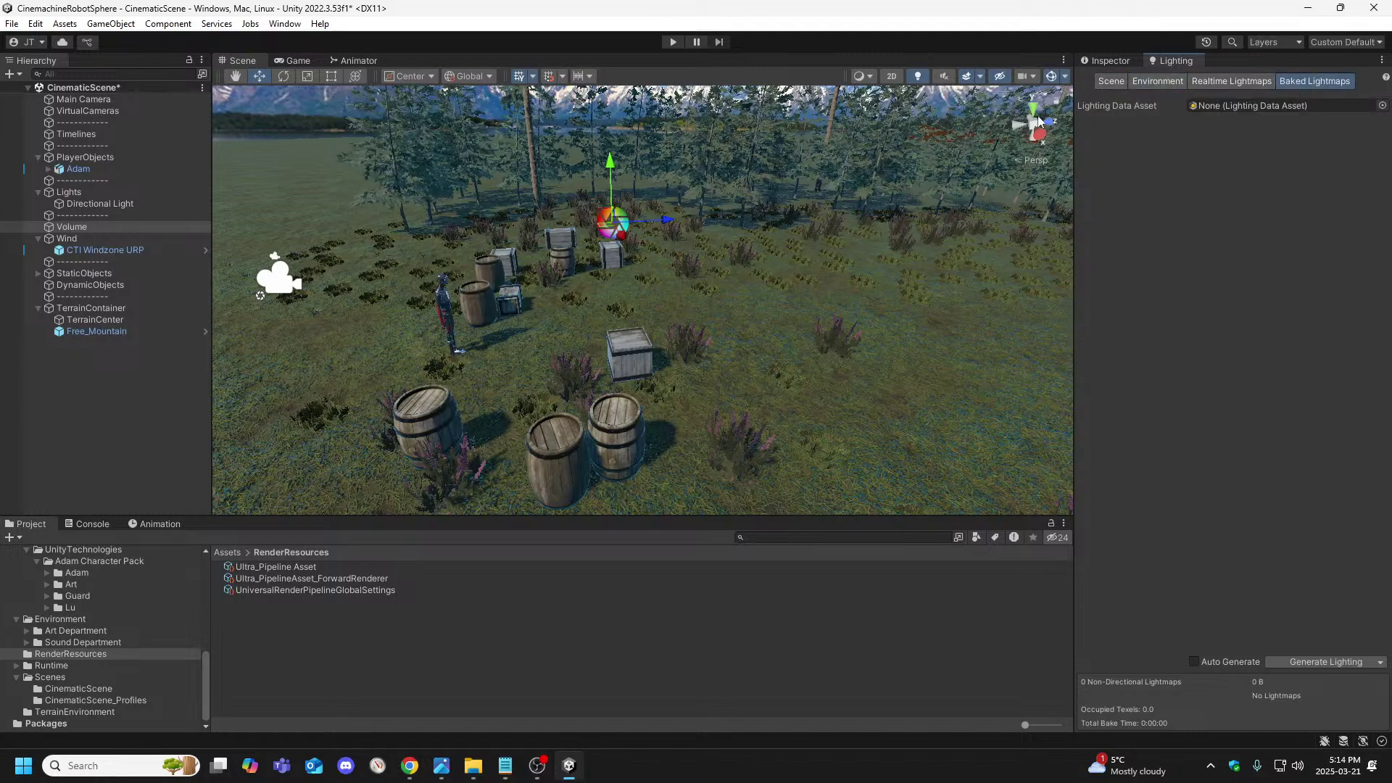
click(1111, 81)
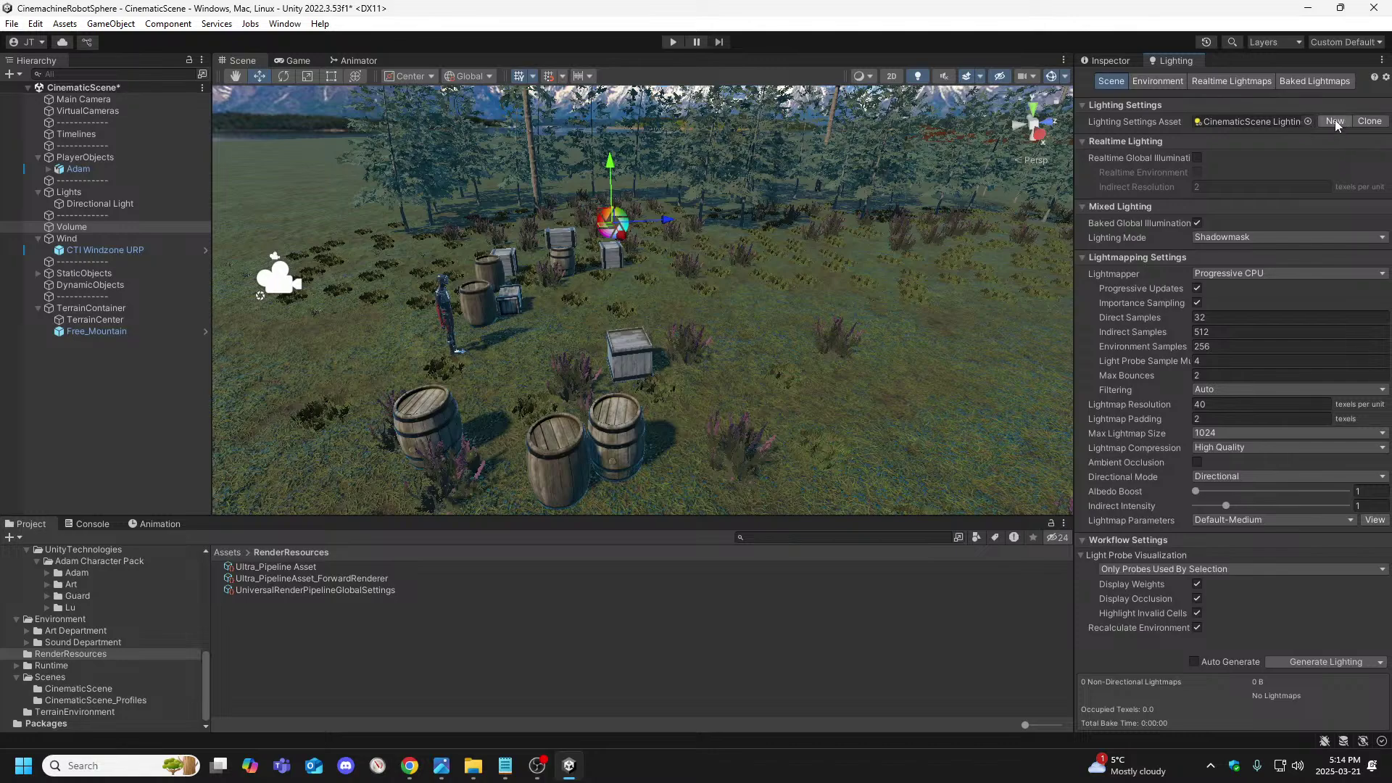
click(81, 688)
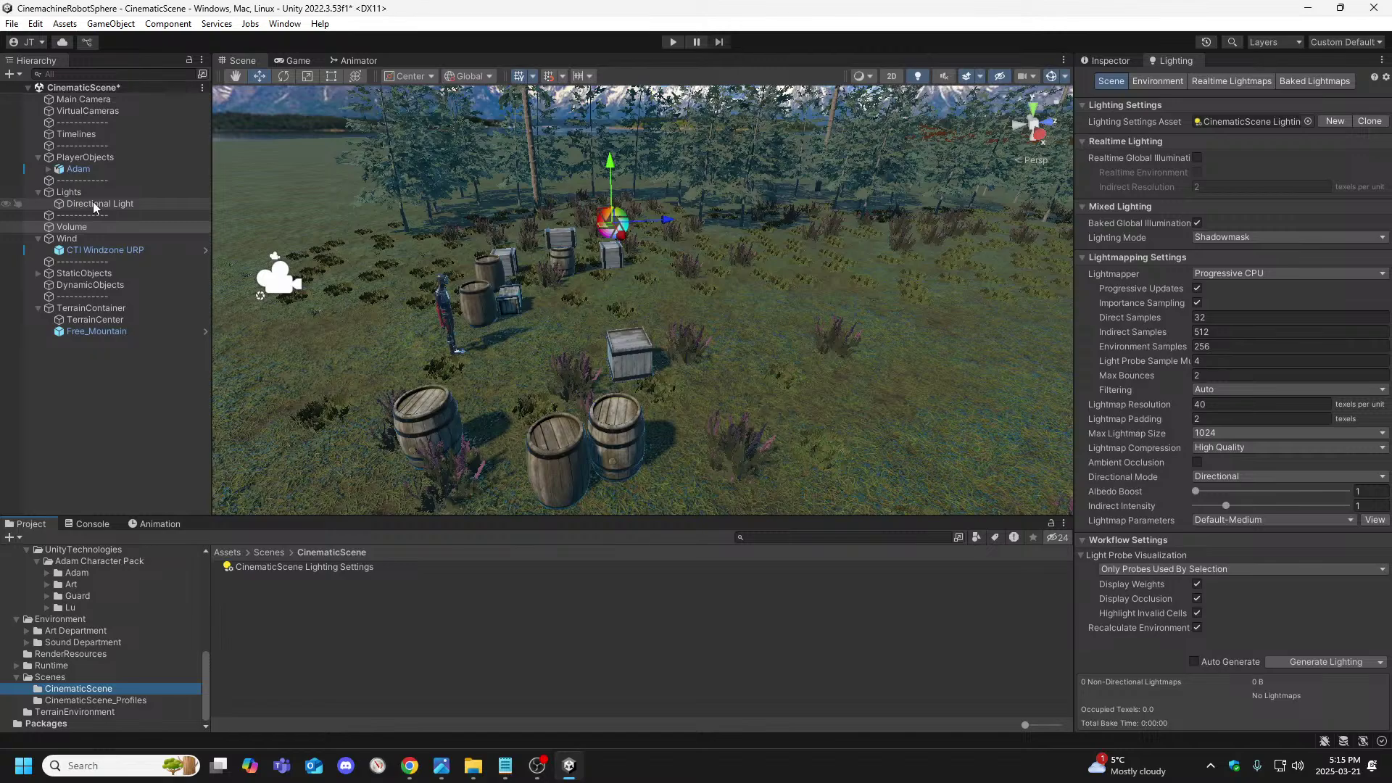
Select the Directional Light and bring its gizmo into view against the sky in the scene
right_drag(588, 479, 703, 311)
right_drag(435, 295, 478, 431)
click(138, 203)
right_drag(880, 380, 98, 498)
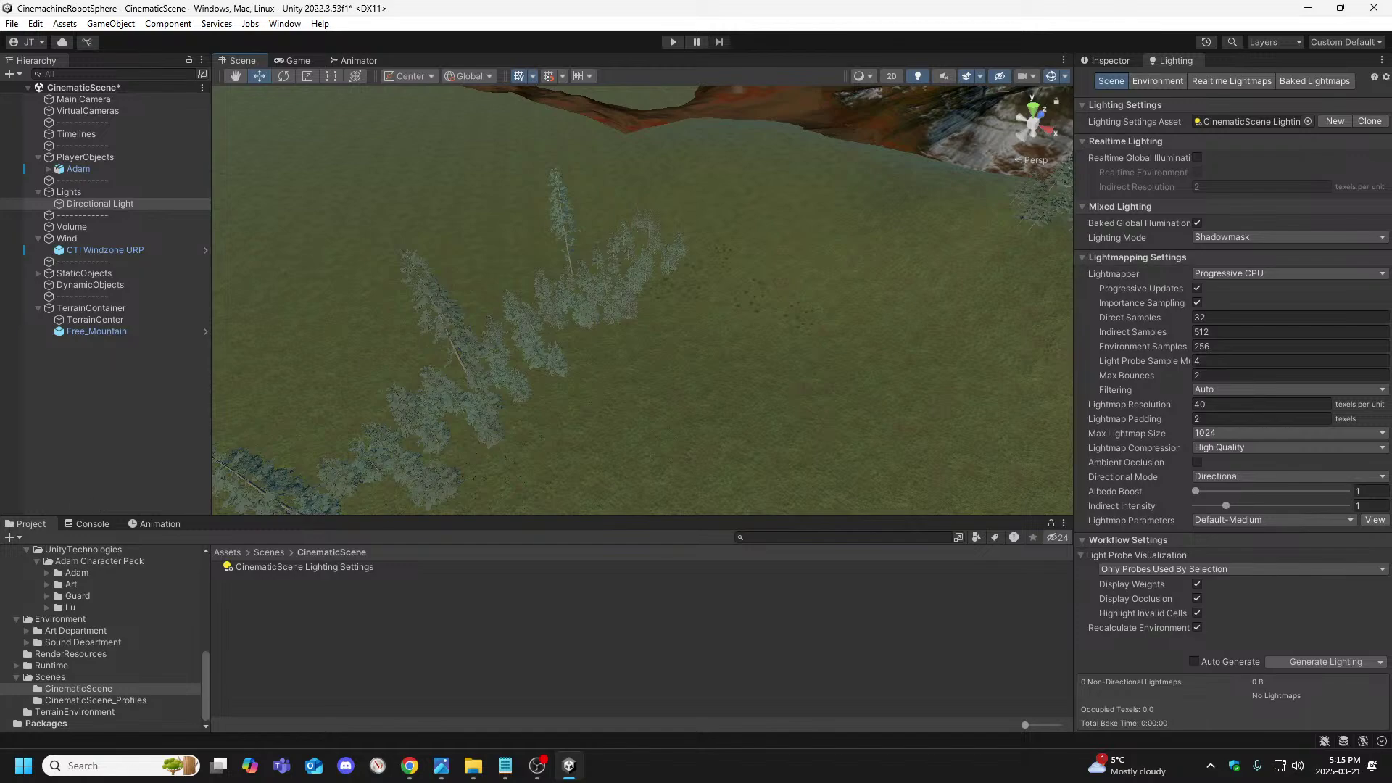
key(alt+Tab)
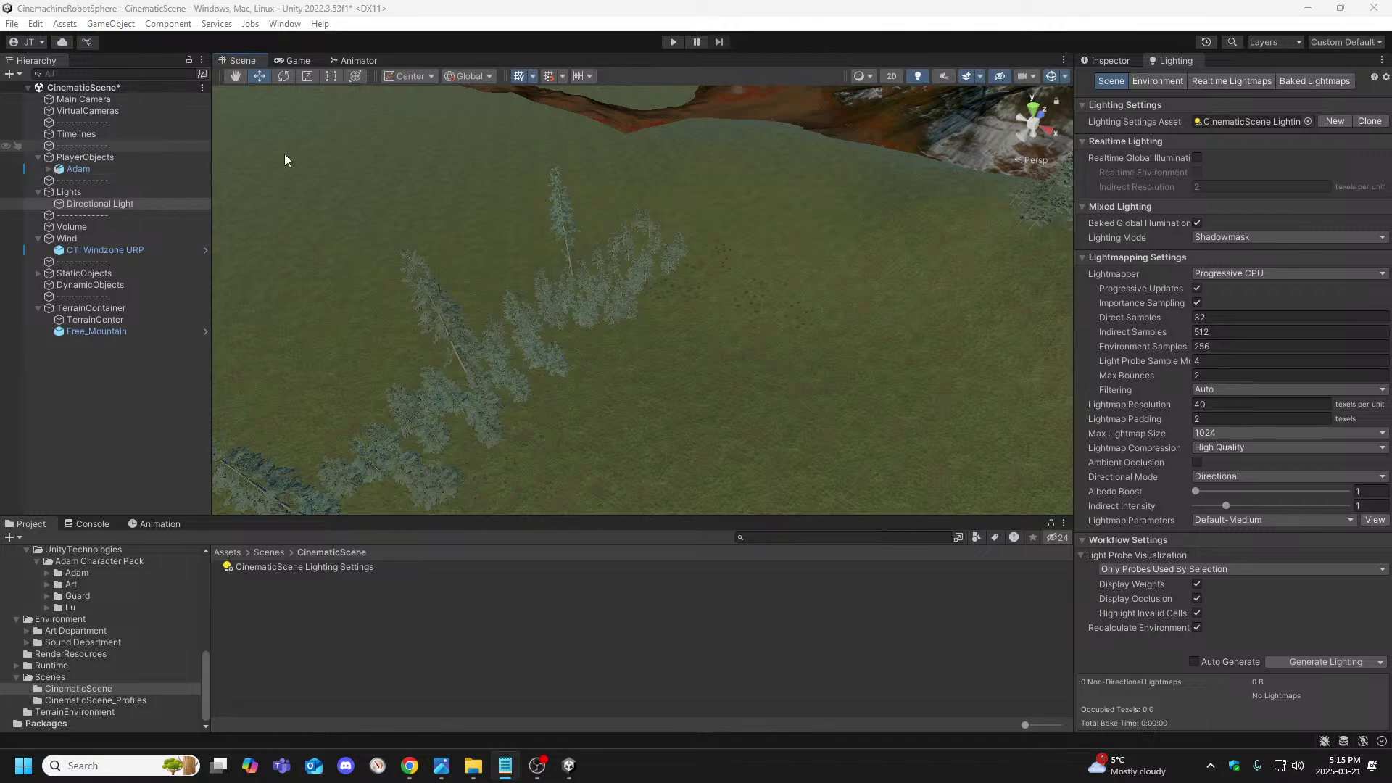
scroll(70, 629, up, 2)
scroll(70, 629, up, 6)
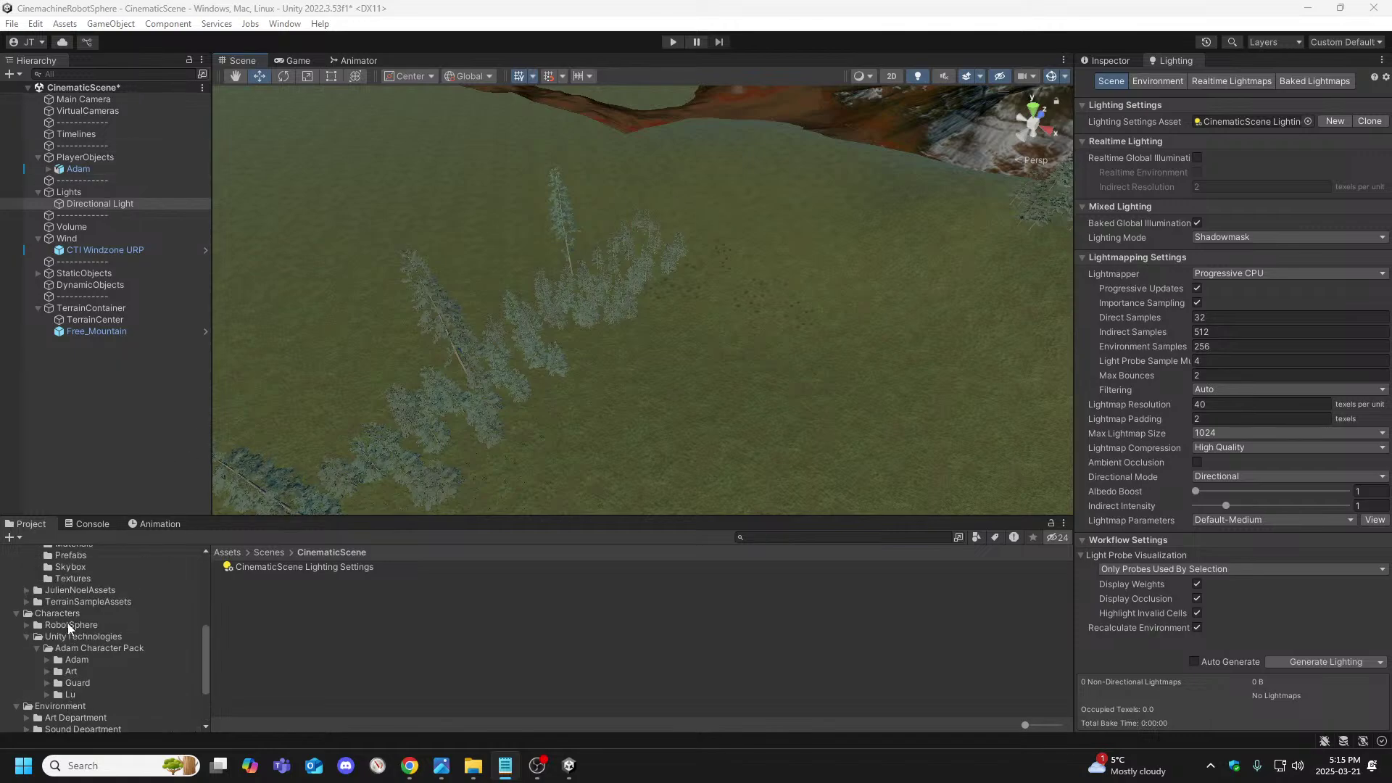
right_drag(568, 411, 811, 358)
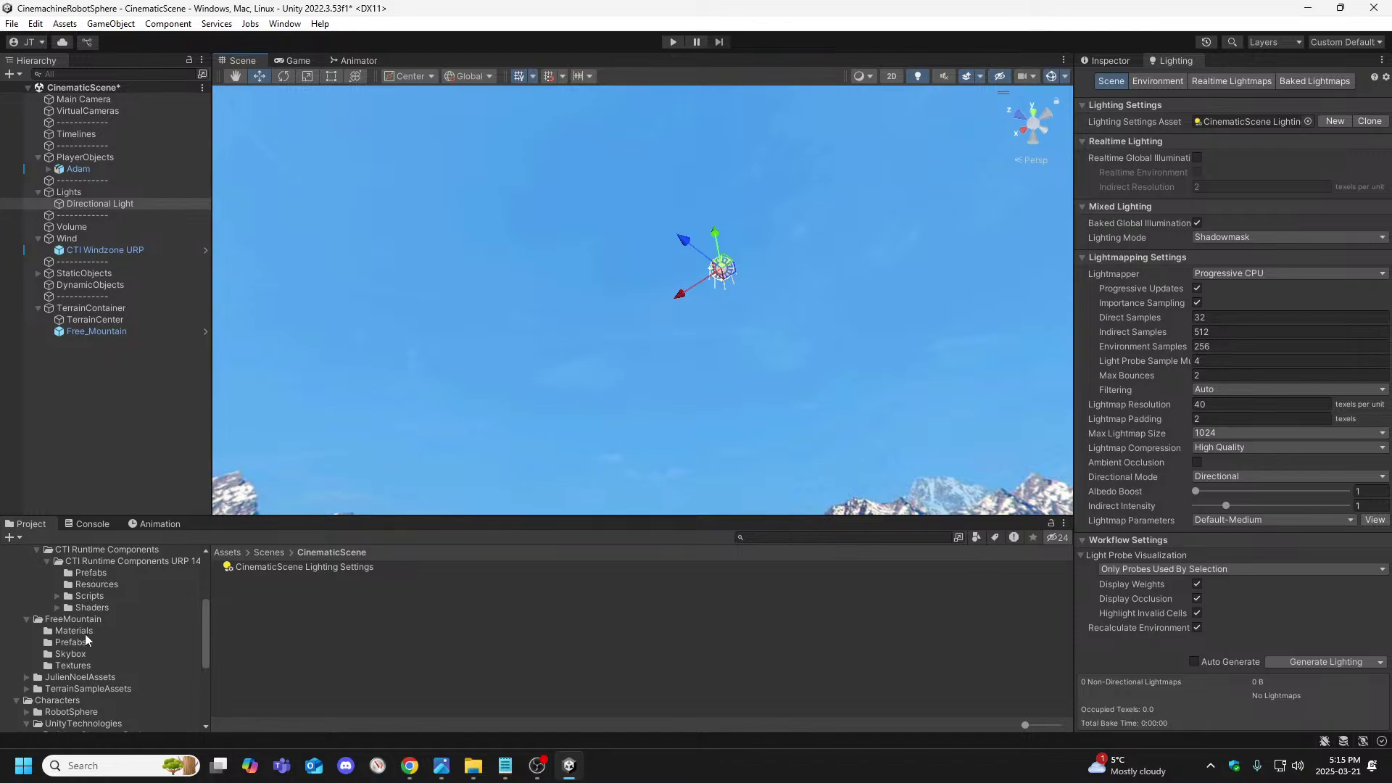
Check the scene's environment lighting settings, and find and select the Free_skybox material in the FreeMountain Skybox folder
click(1135, 83)
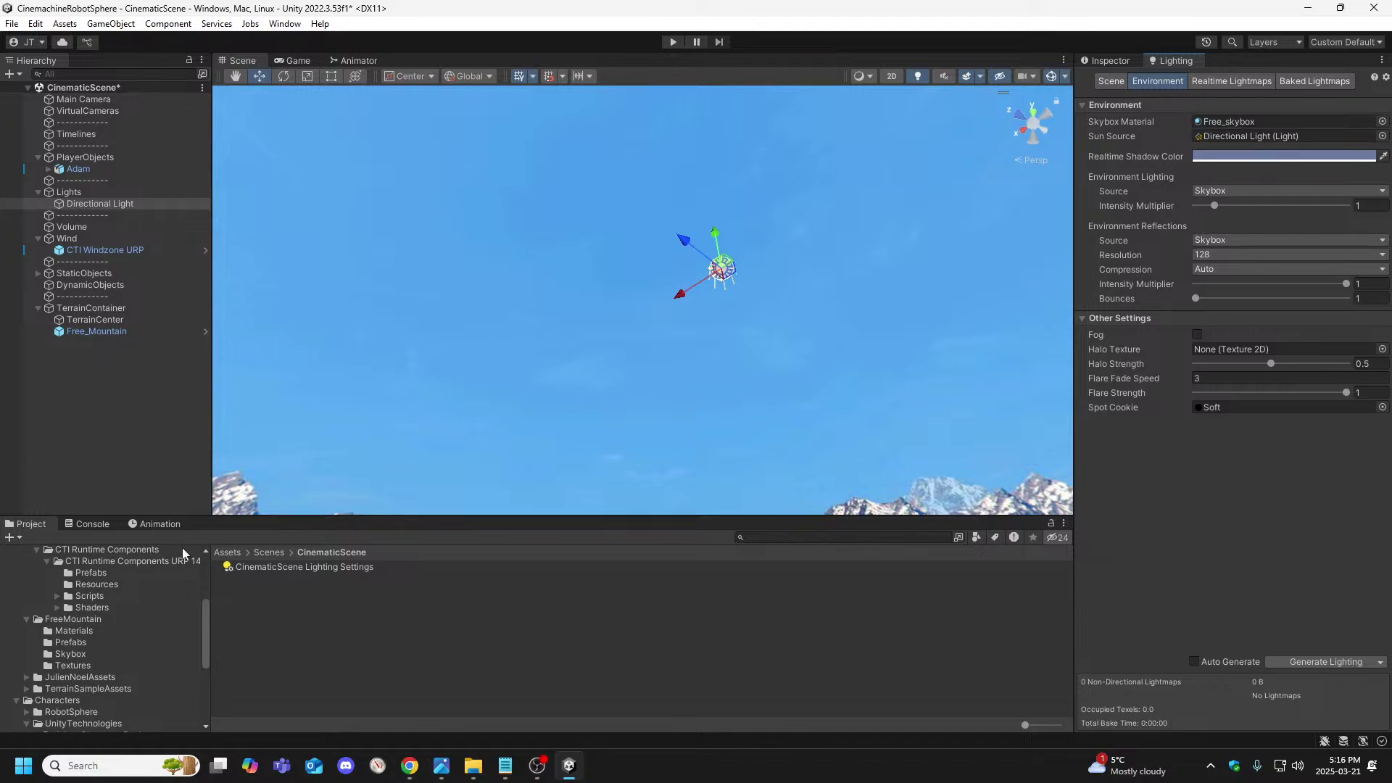
scroll(145, 604, up, 3)
scroll(142, 602, down, 1)
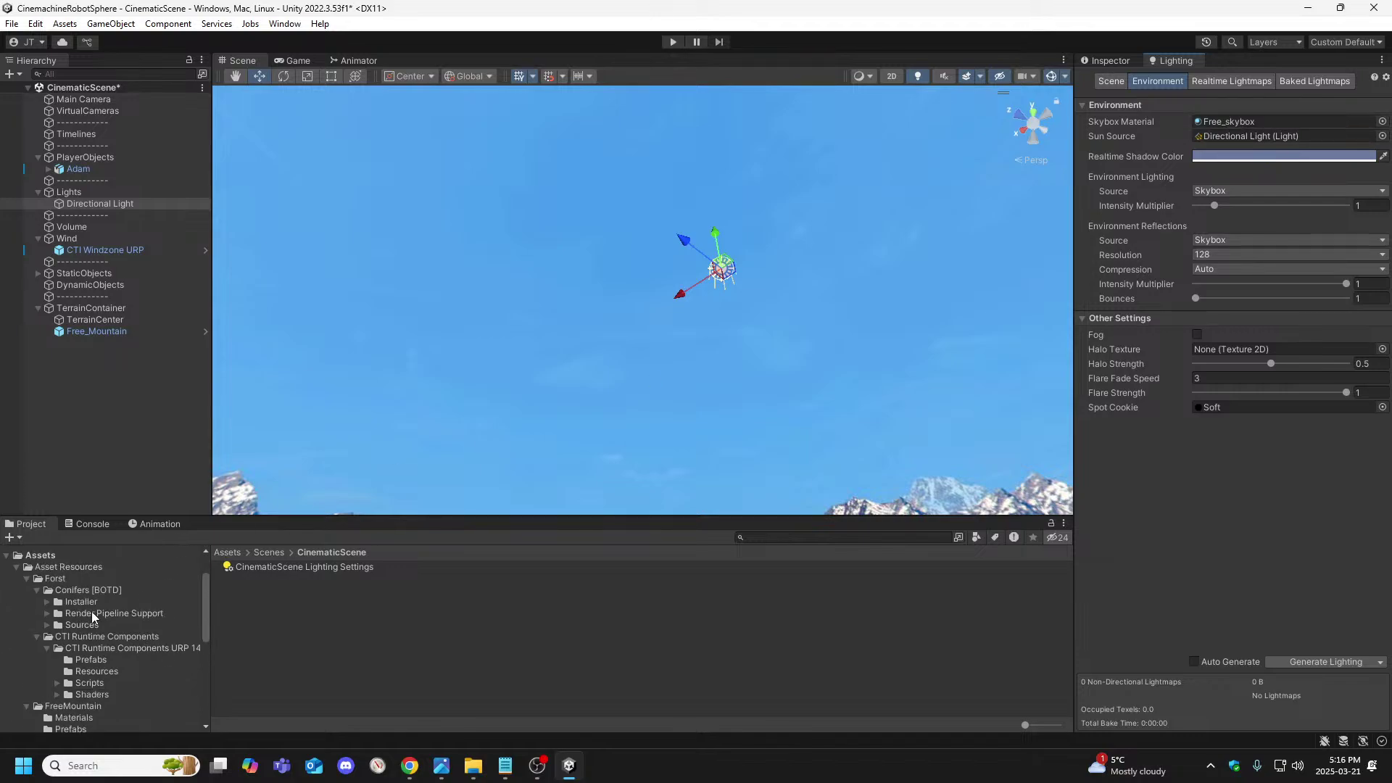
scroll(88, 617, up, 1)
scroll(85, 617, down, 2)
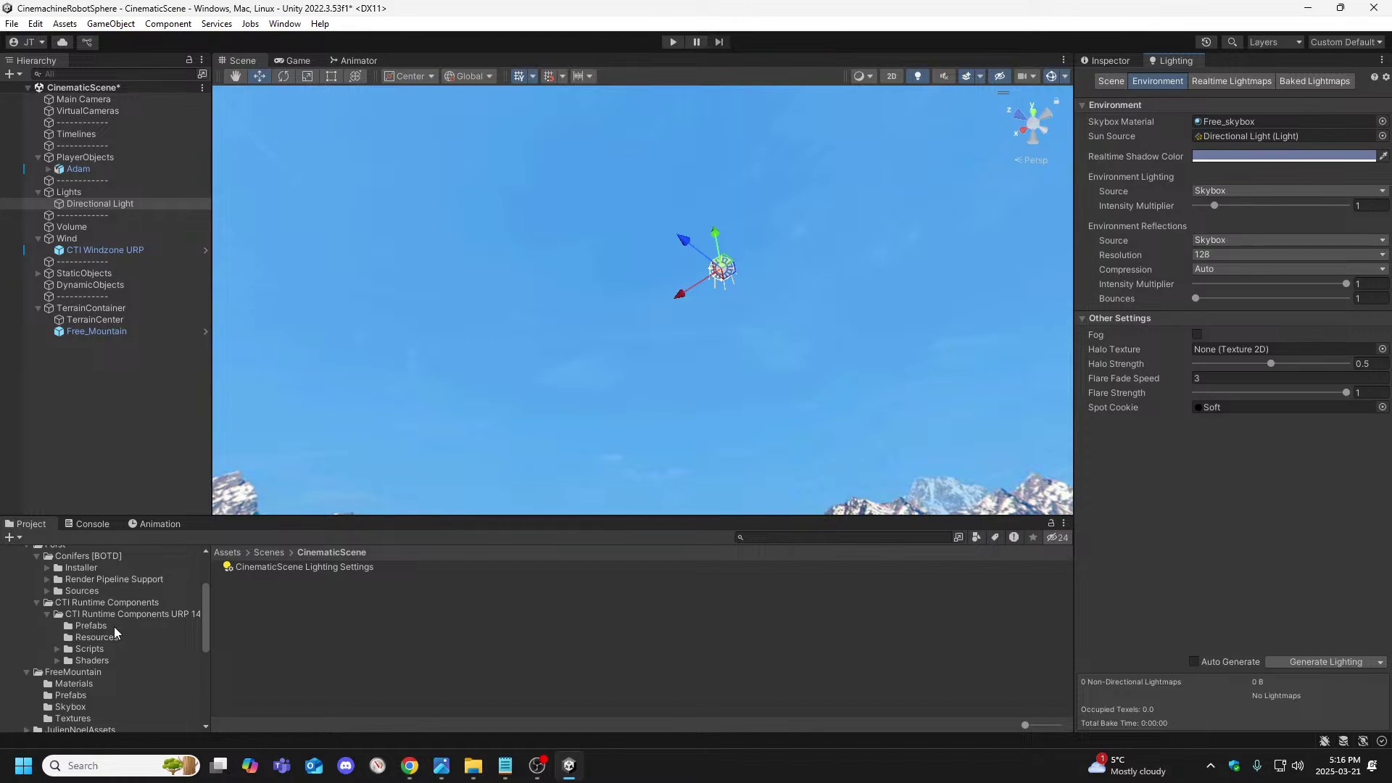
click(90, 627)
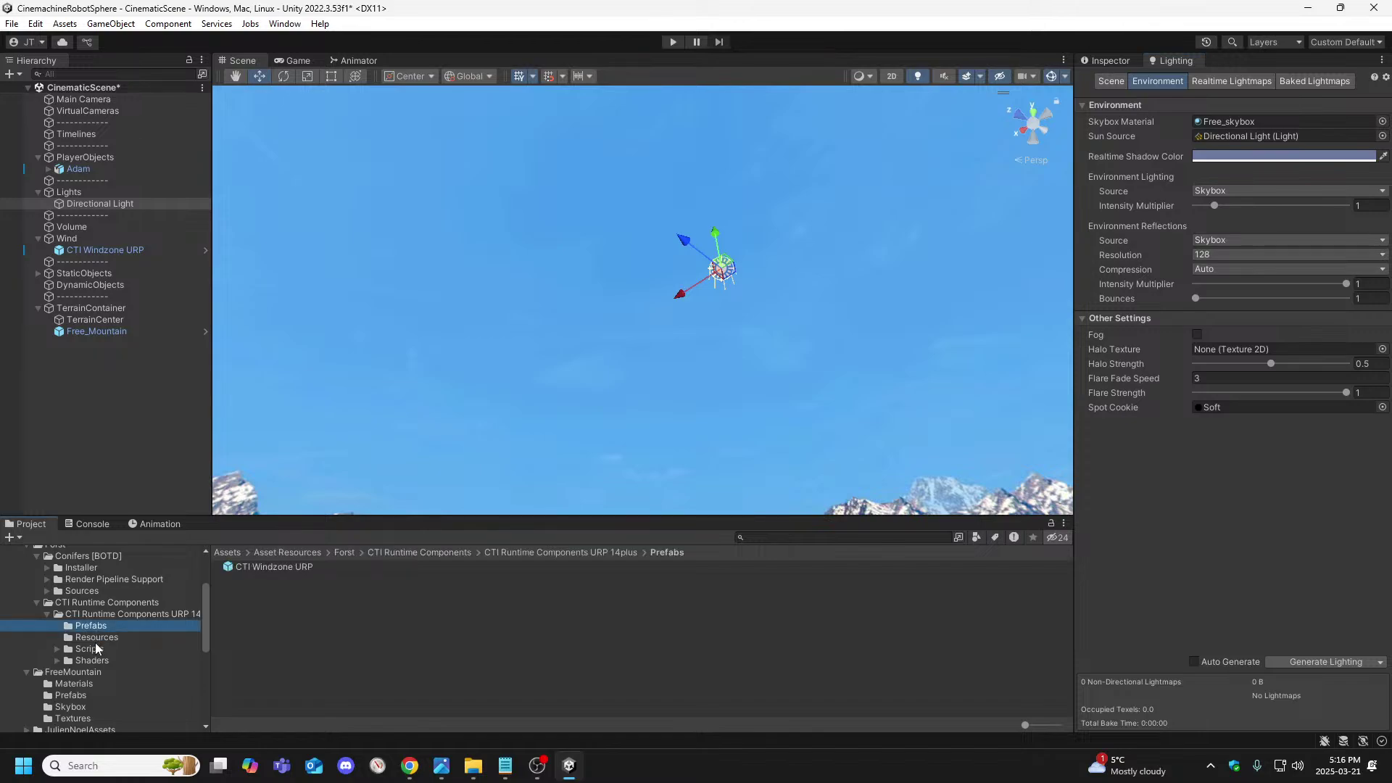
click(47, 614)
click(37, 602)
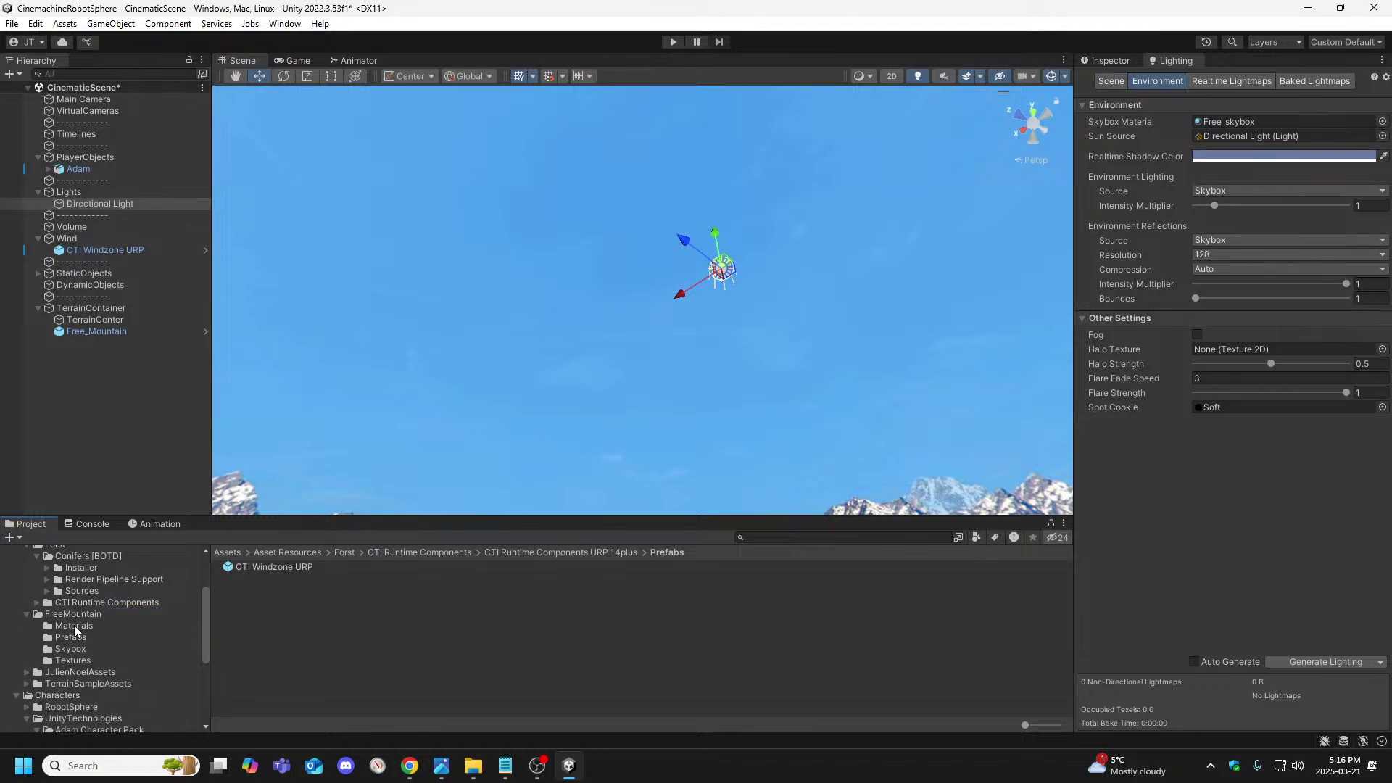
click(70, 649)
click(261, 568)
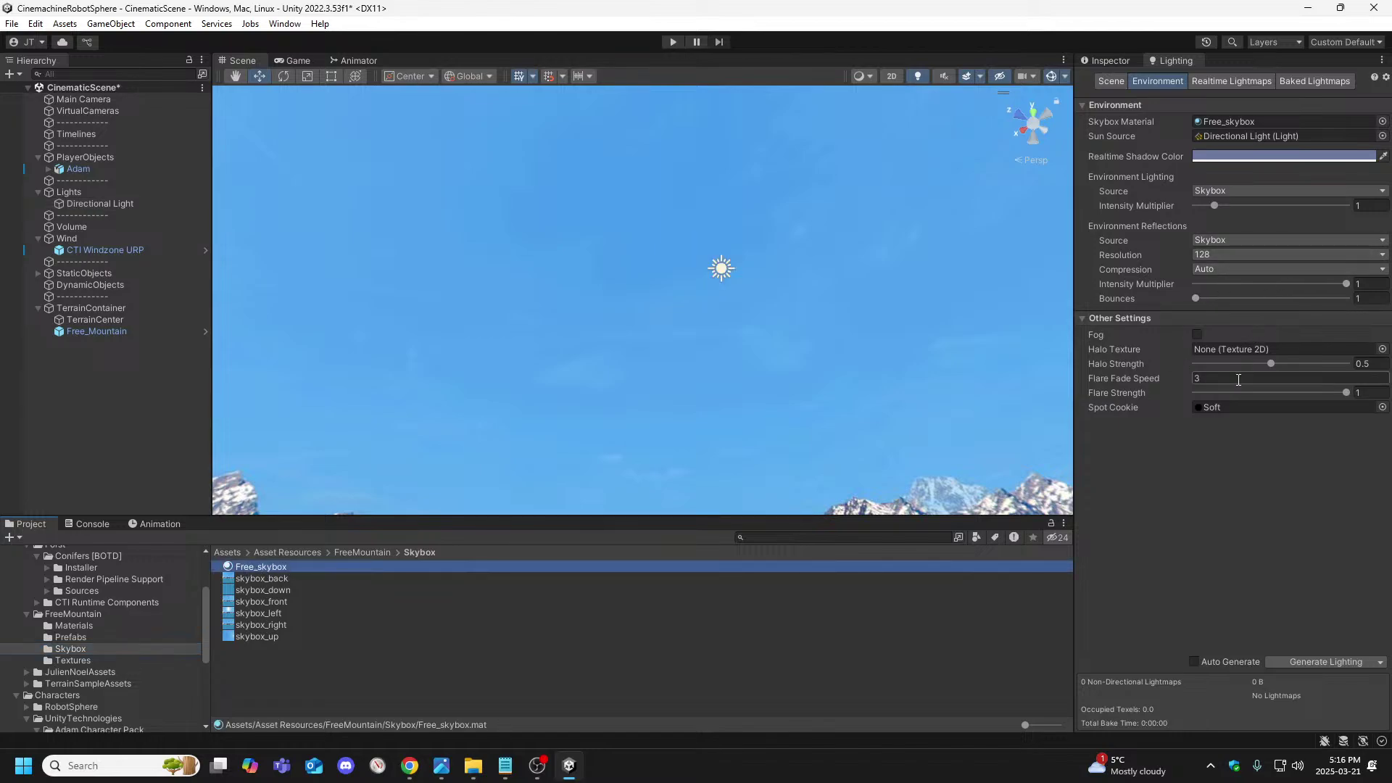
Set the Free_skybox material's rotation to 300 and bring the skybox sun into view above the mountains
click(1110, 60)
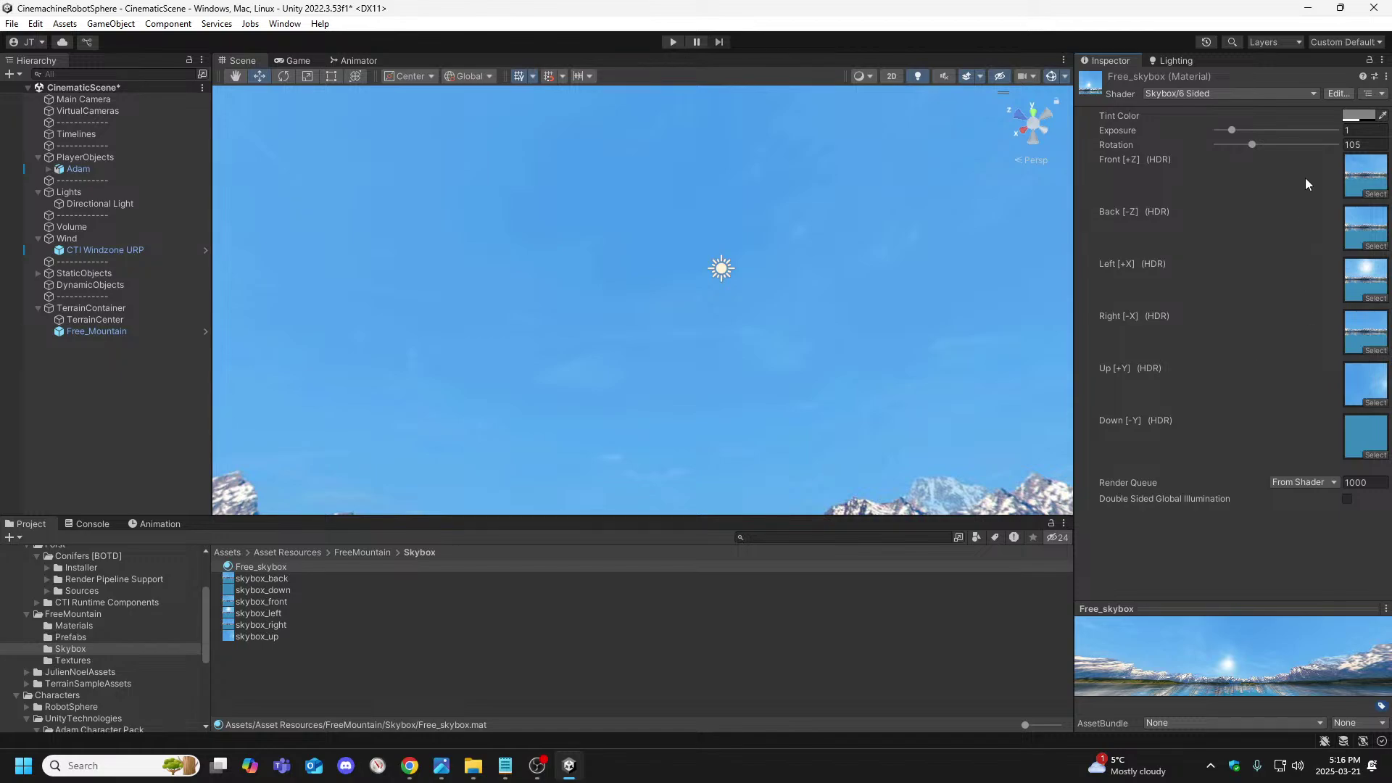
click(1366, 144)
text(300)
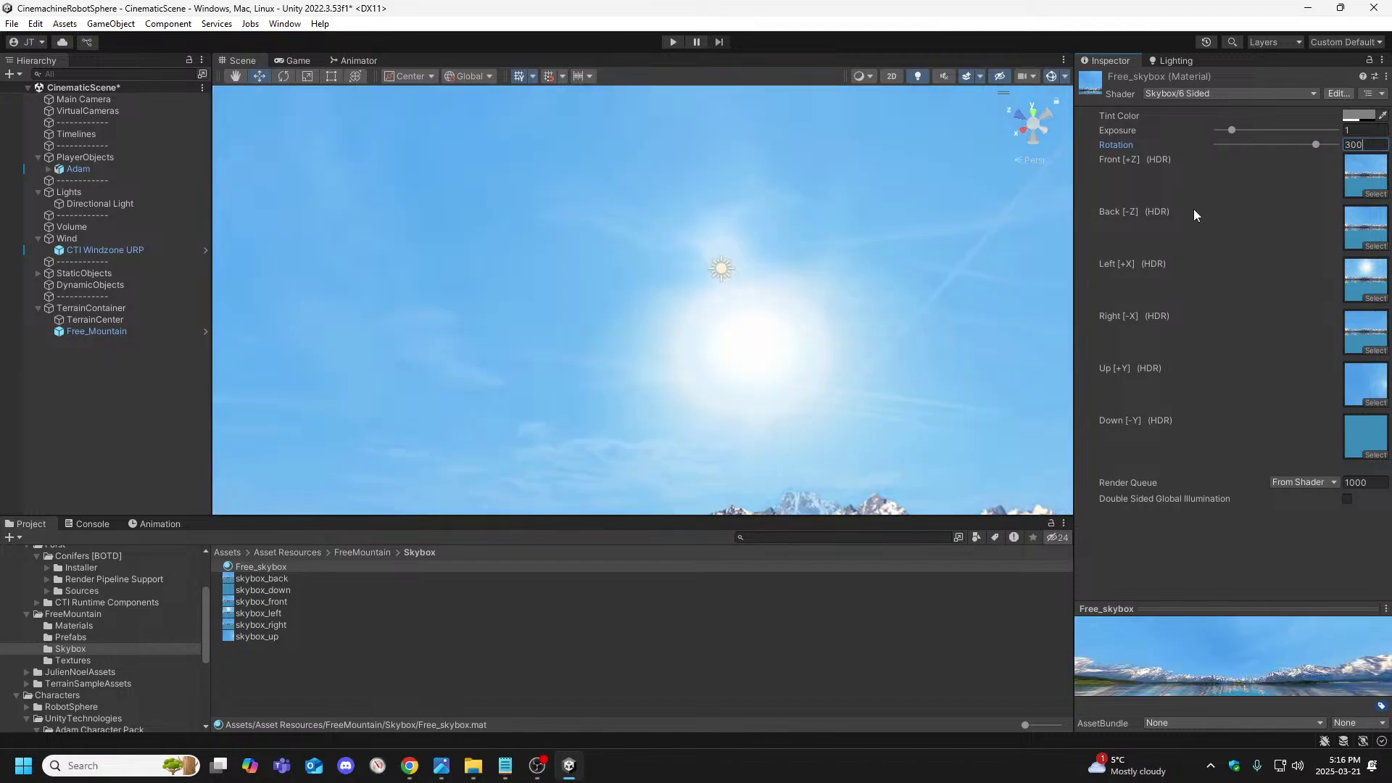
right_drag(733, 351, 782, 409)
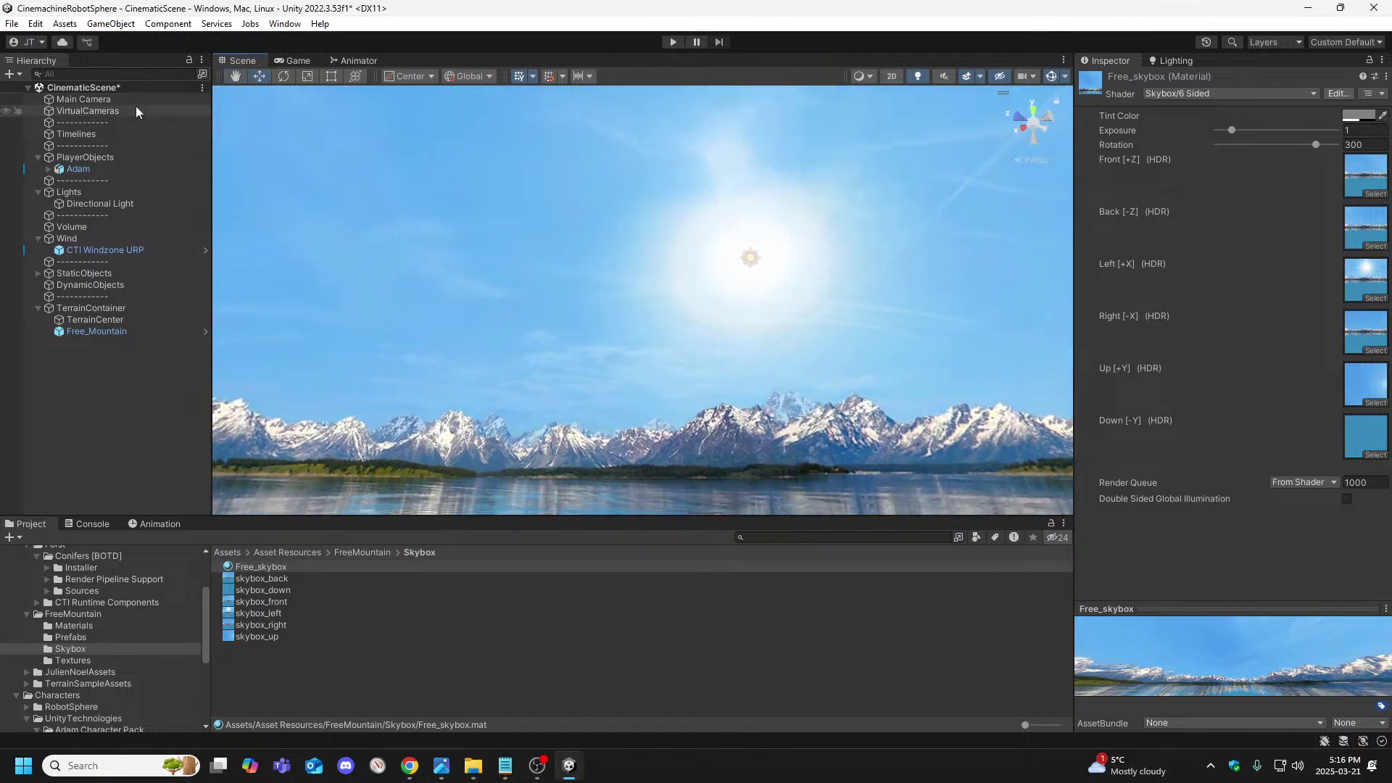
Select the Directional Light and frame its gizmo together with the skybox sun
click(113, 205)
right_drag(812, 336, 357, 298)
right_drag(682, 326, 738, 310)
alt+drag(740, 289, 711, 279)
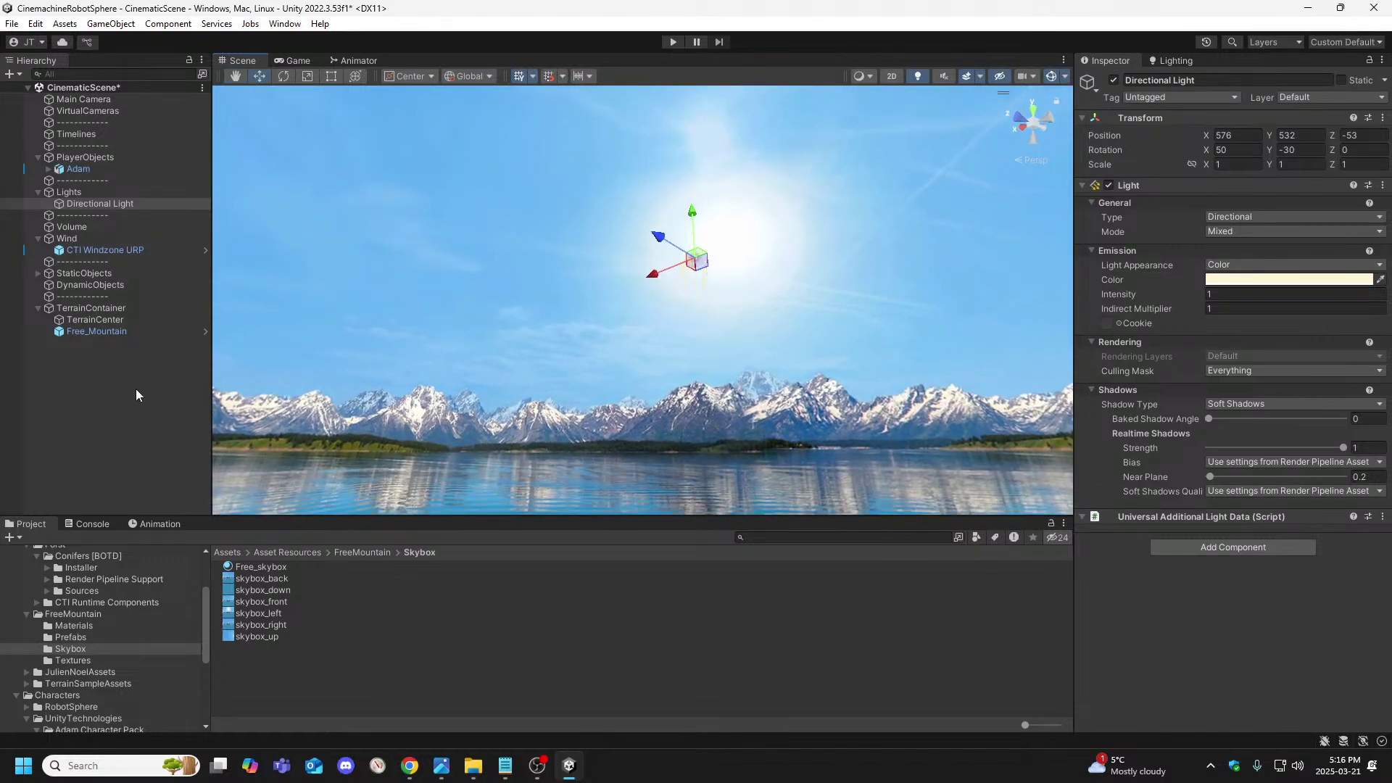
Try lowering the Directional Light to a Y position of 189, and undo that move
click(1311, 135)
text(189)
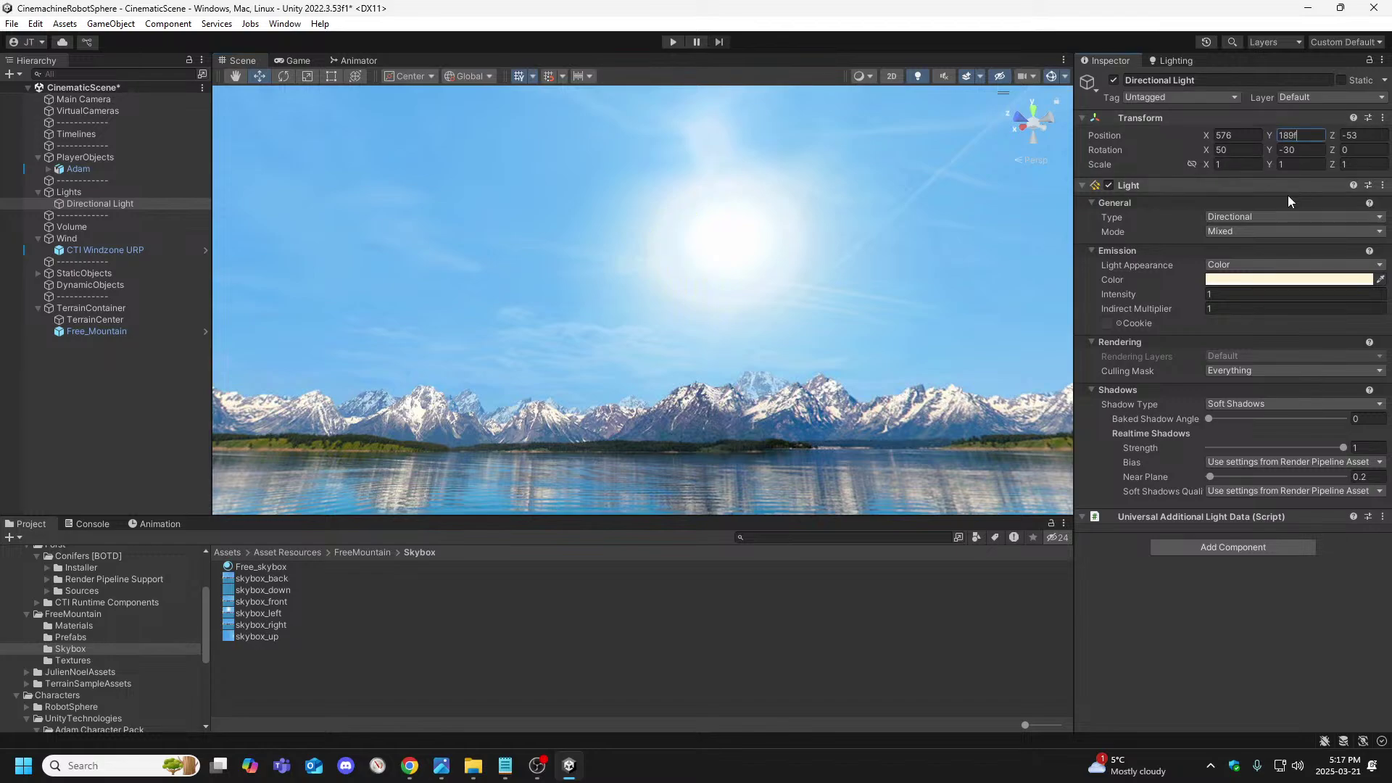
click(116, 203)
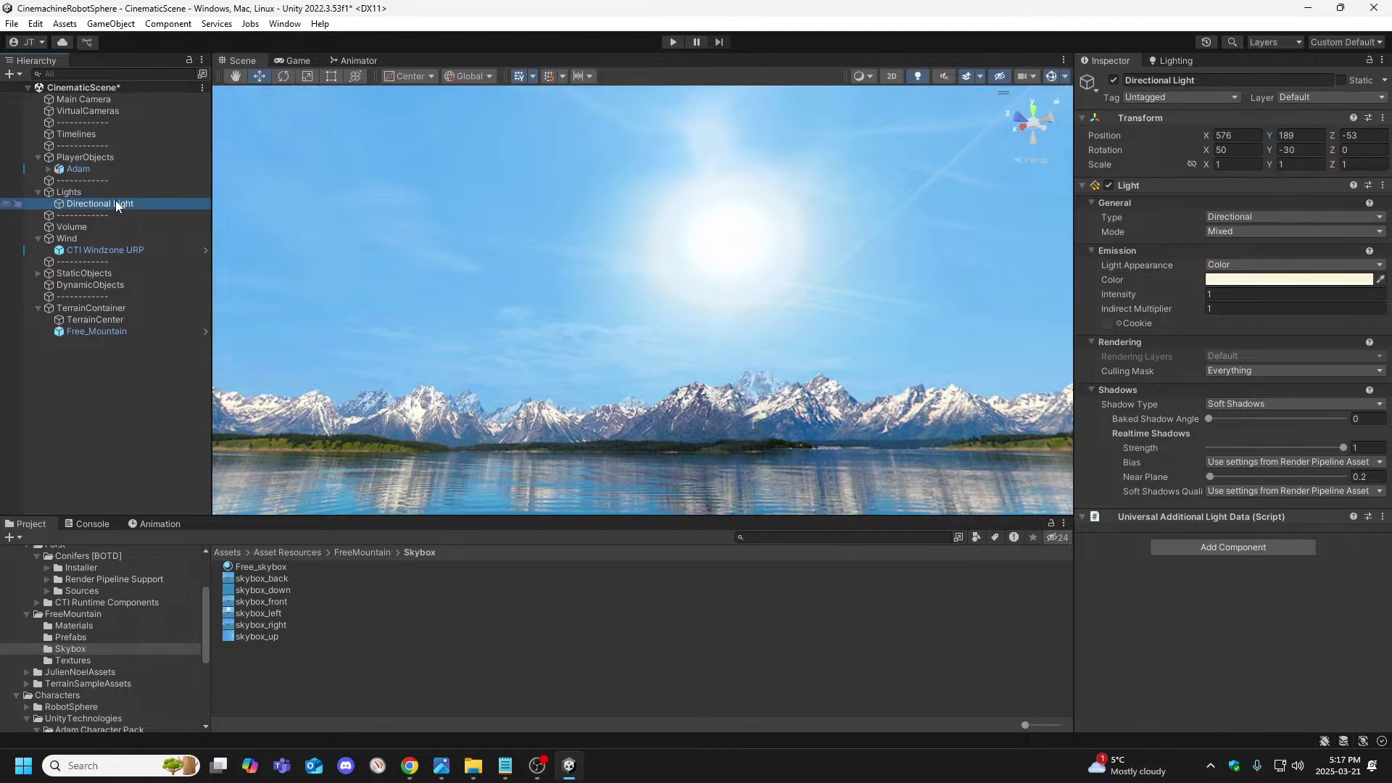
alt+drag(538, 375, 702, 391)
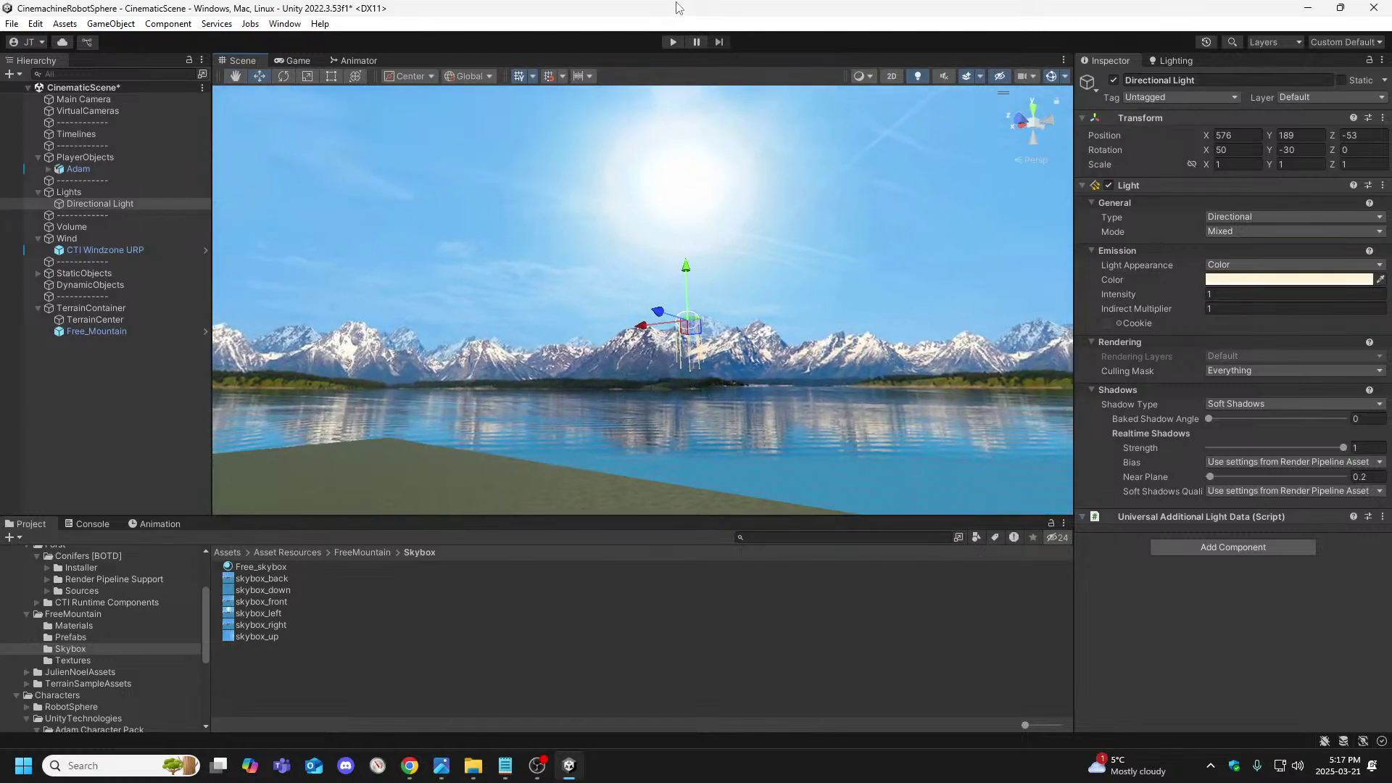
alt+drag(723, 240, 733, 131)
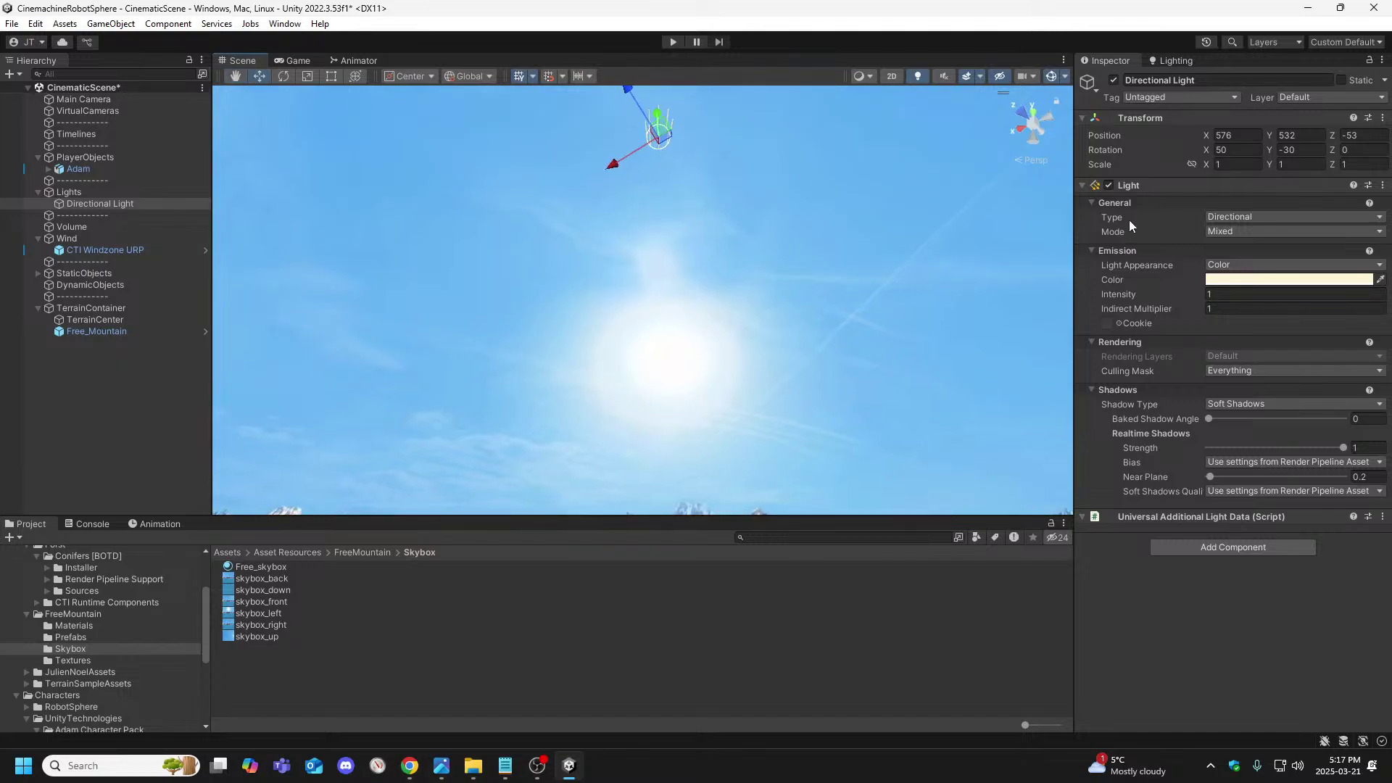
Set the Directional Light's Y position to 468 and compare its height with the skybox sun
click(1302, 134)
text(468)
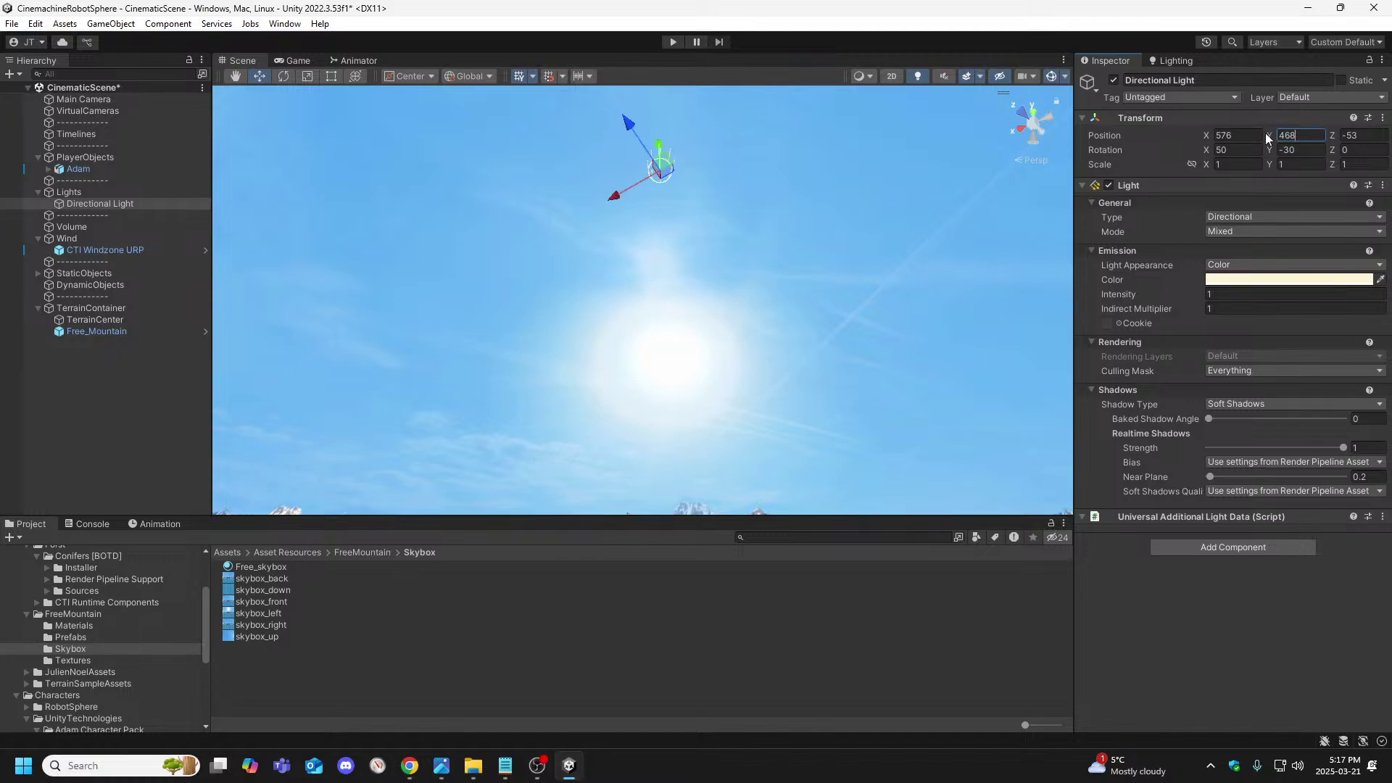
alt+click(563, 498)
alt+drag(563, 499, 680, 366)
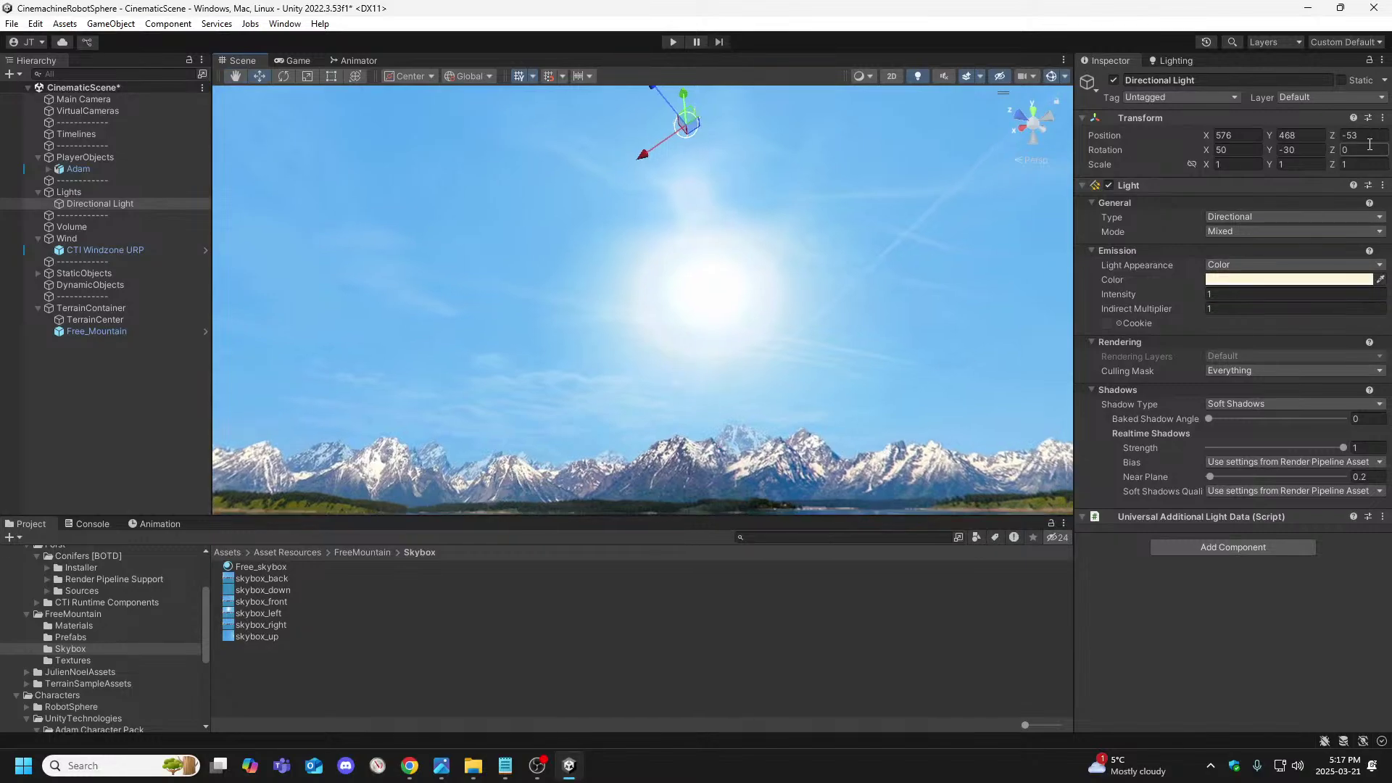
Try Y positions of 323, 289 and 264 for the Directional Light against the skybox sun, ending on 275
click(1308, 135)
text(323)
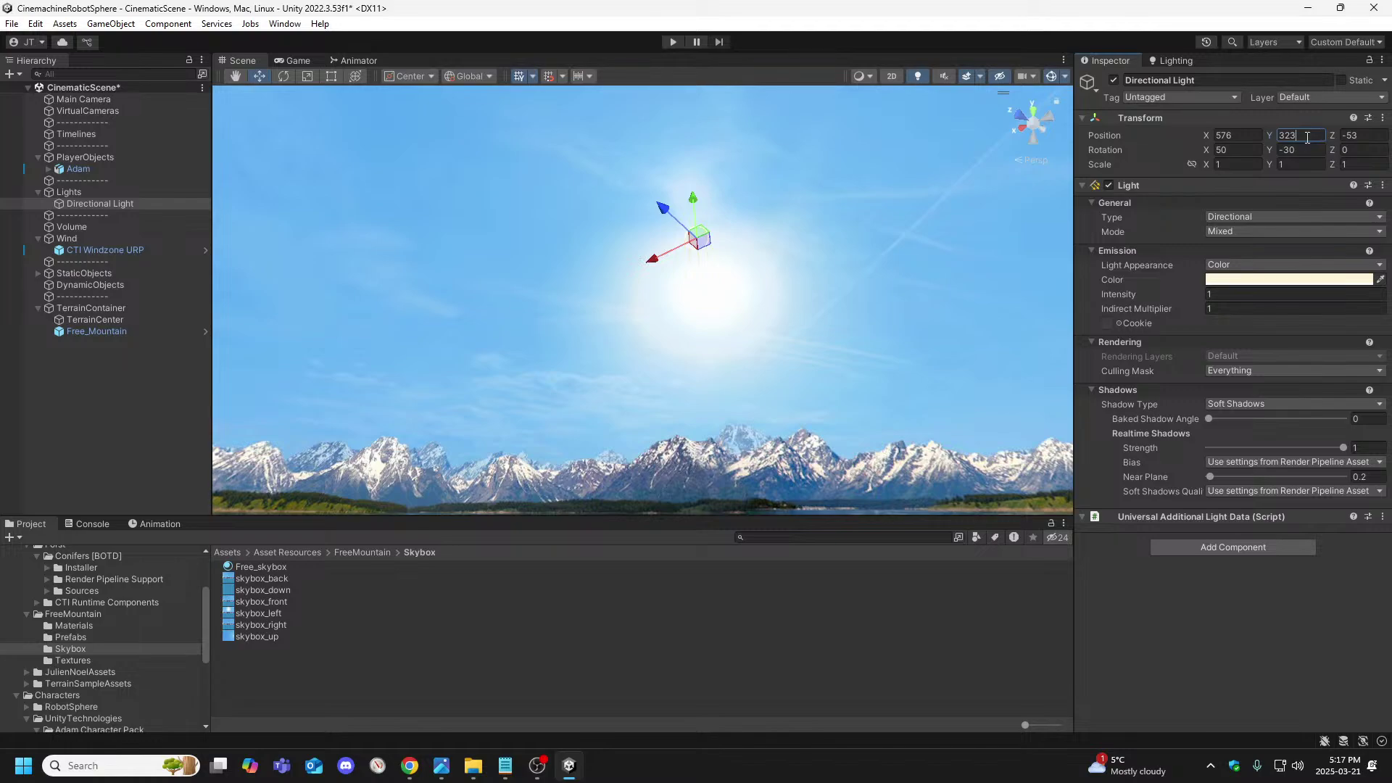
key(BackSpace)
key(BackSpace)
key(BackSpace)
text(289)
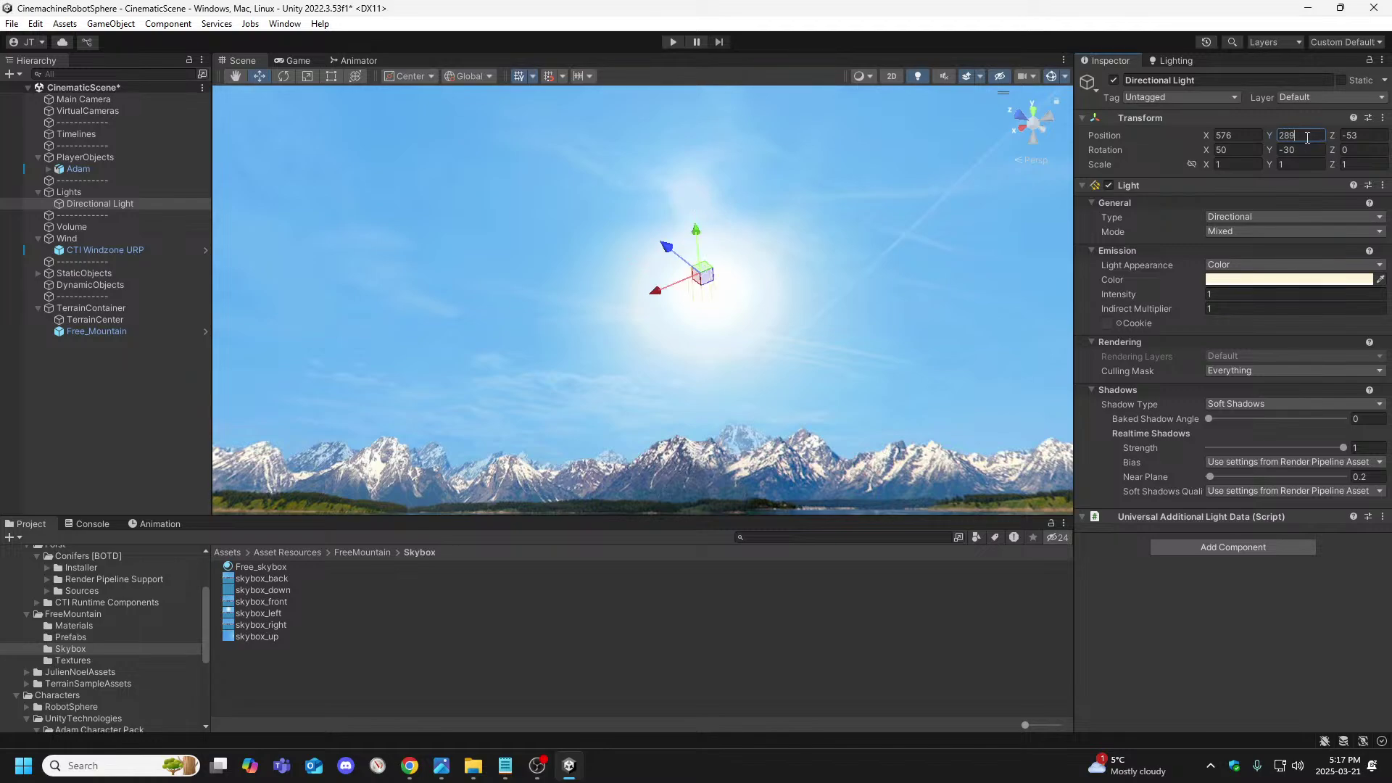
key(BackSpace)
key(BackSpace)
key(BackSpace)
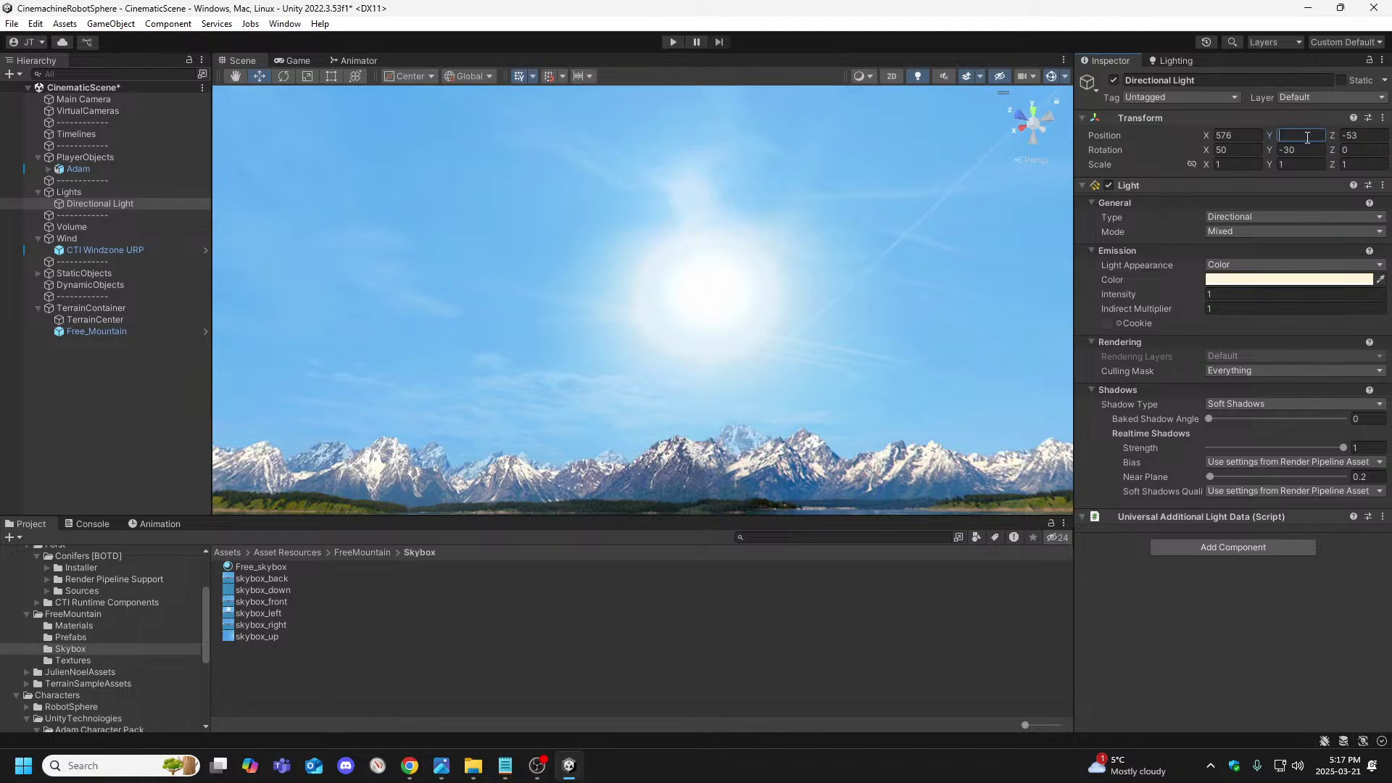
text(264)
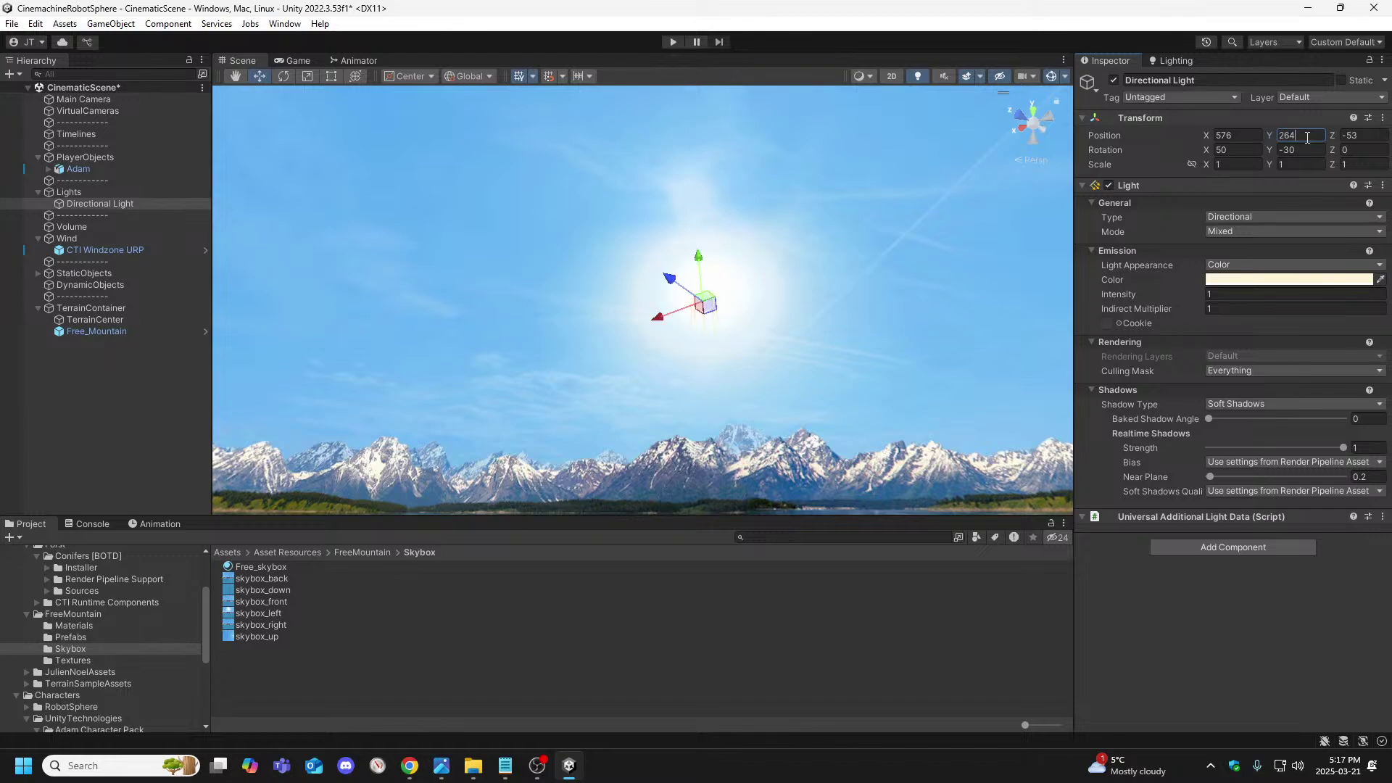
key(BackSpace)
key(BackSpace)
key(BackSpace)
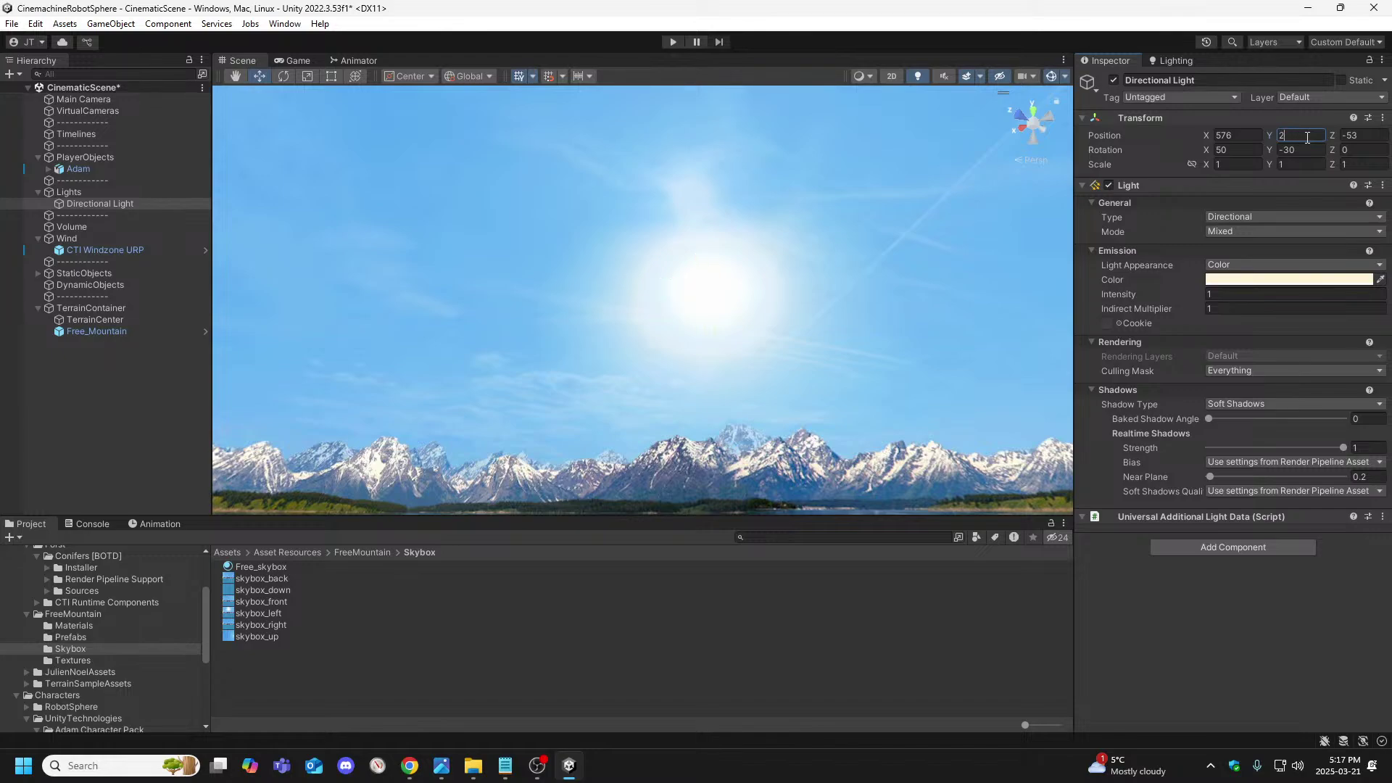
text(275)
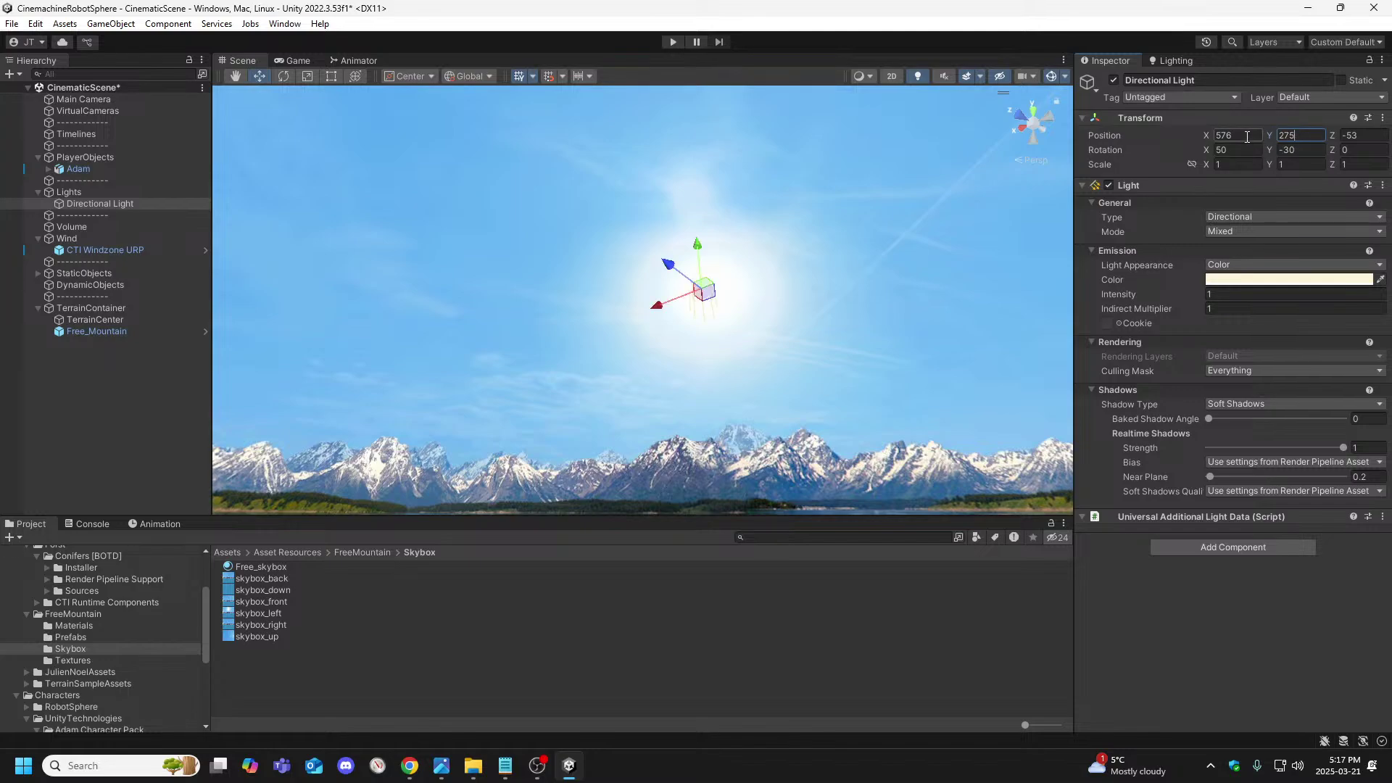
right_drag(867, 355, 886, 398)
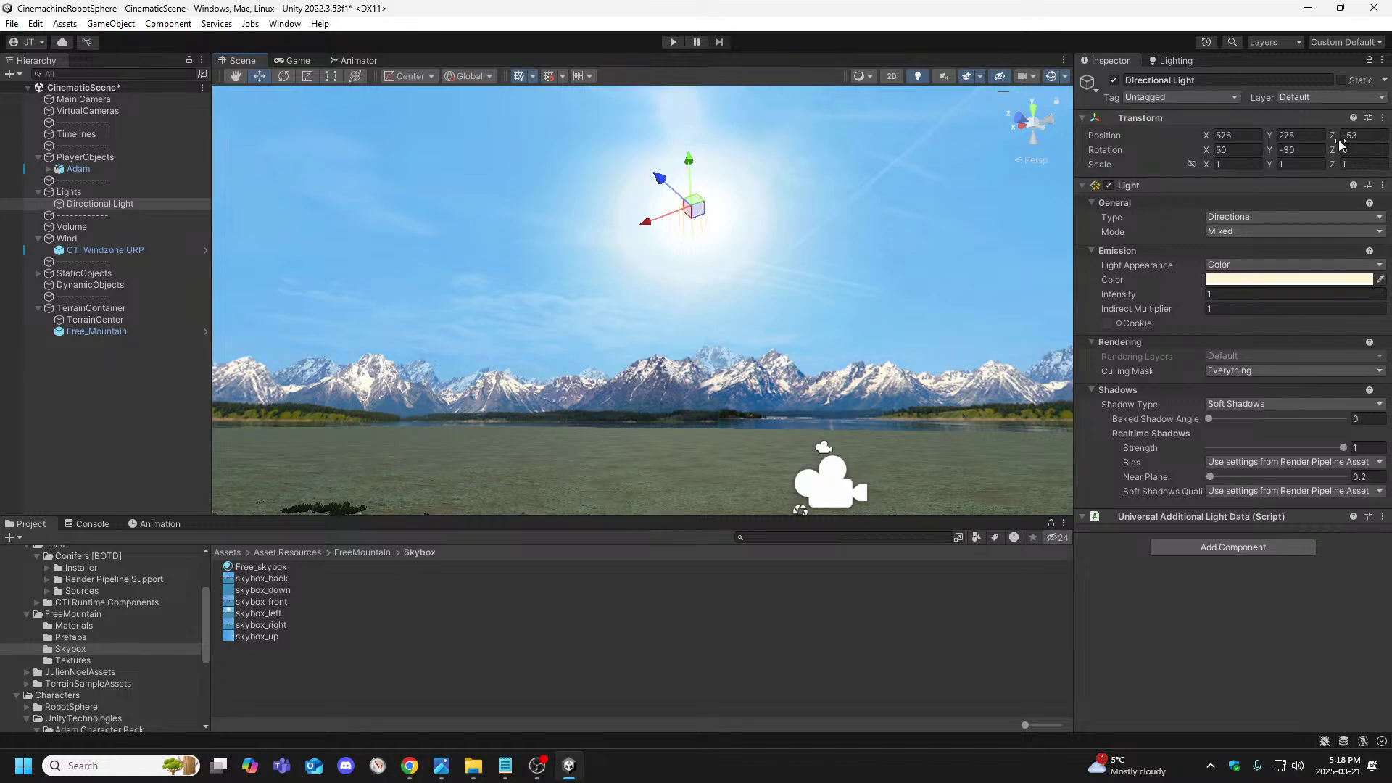
Try a Y position of 289 for the Directional Light, and settle on 272 to align it with the skybox sun
click(1310, 135)
text(289)
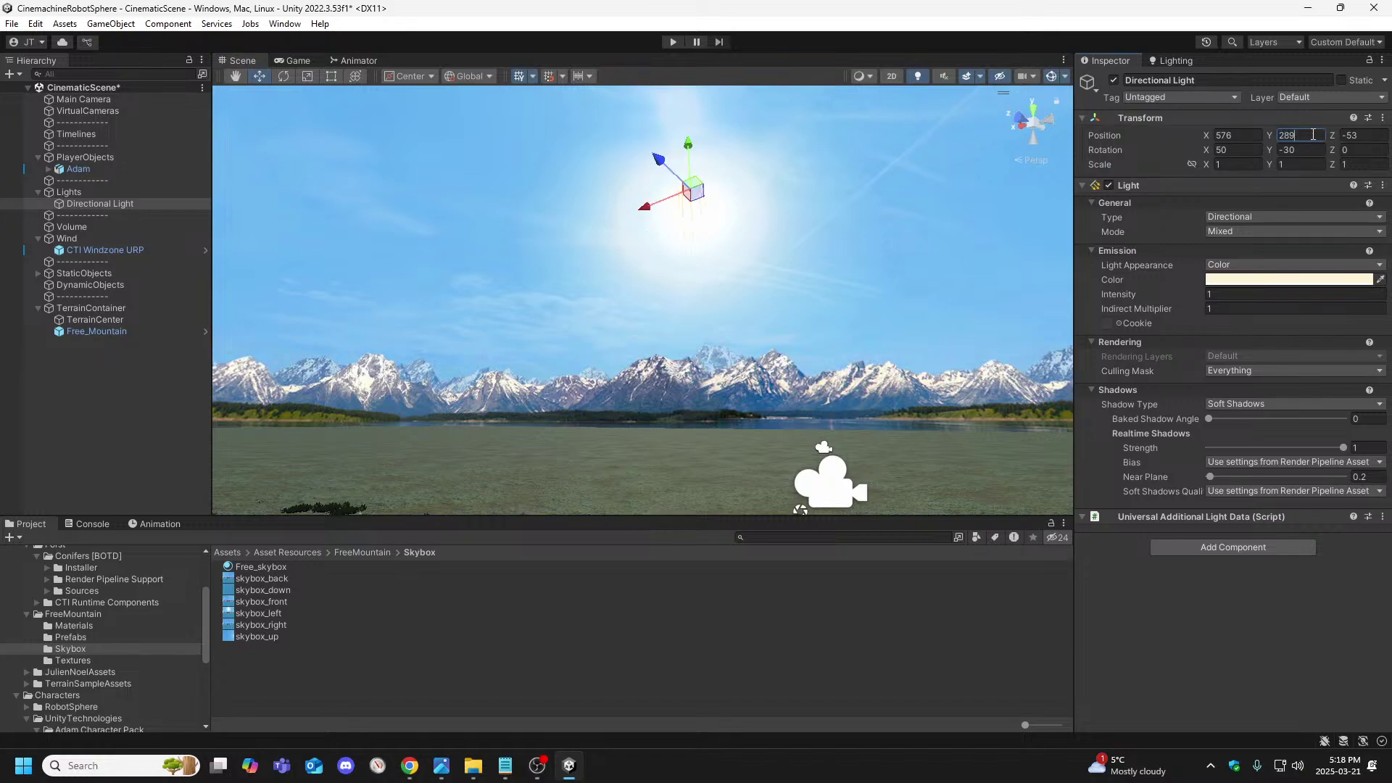
key(BackSpace)
key(BackSpace)
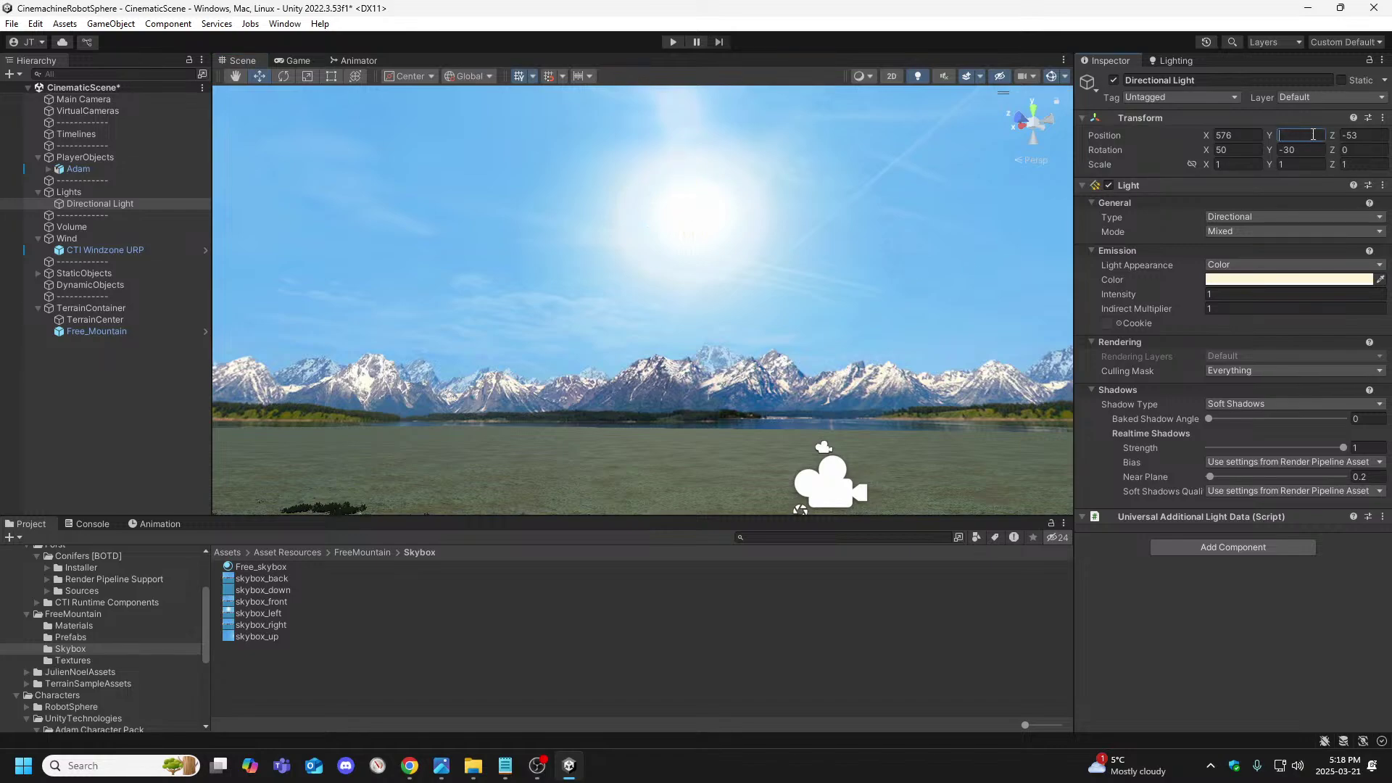
text(72)
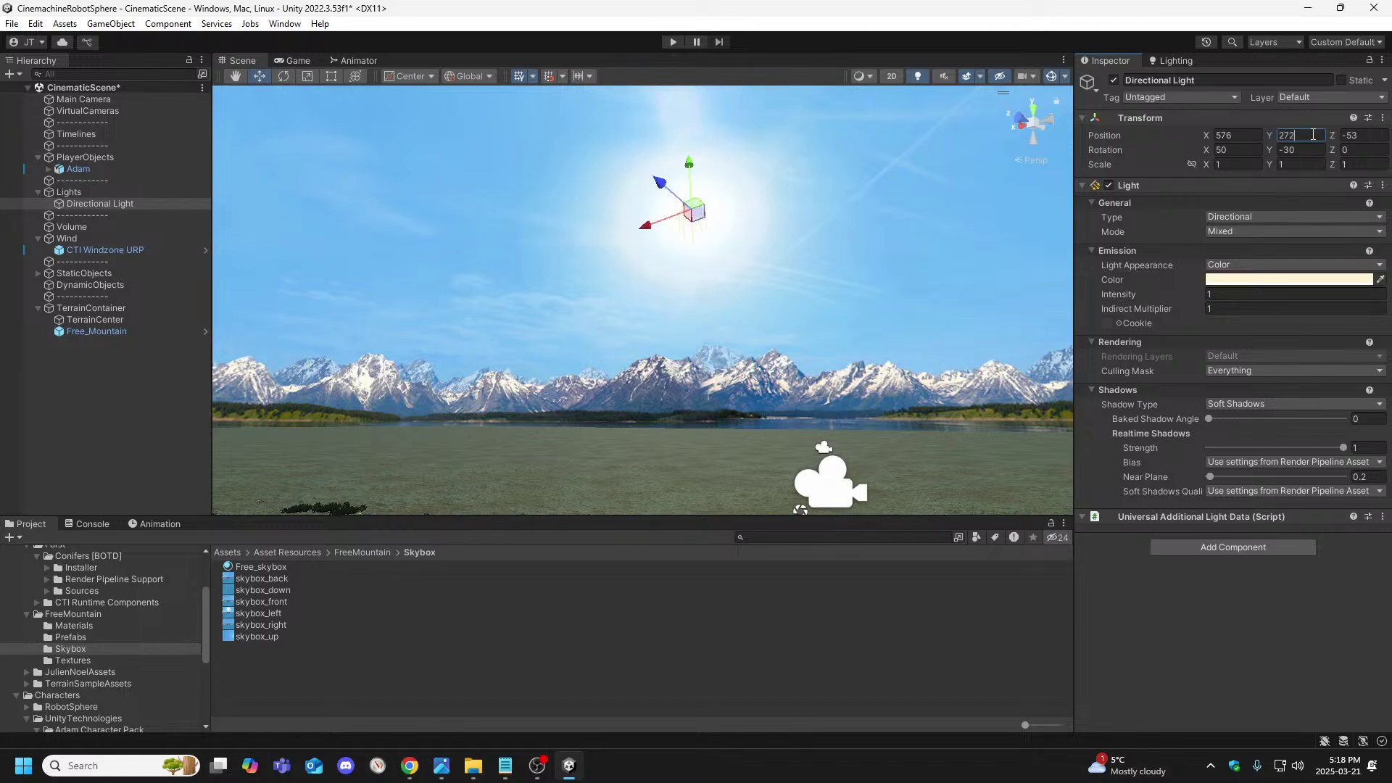
mouse_move(790, 328)
right_down()
mouse_move(745, 390)
mouse_move(798, 456)
mouse_move(796, 333)
right_up()
key(e)
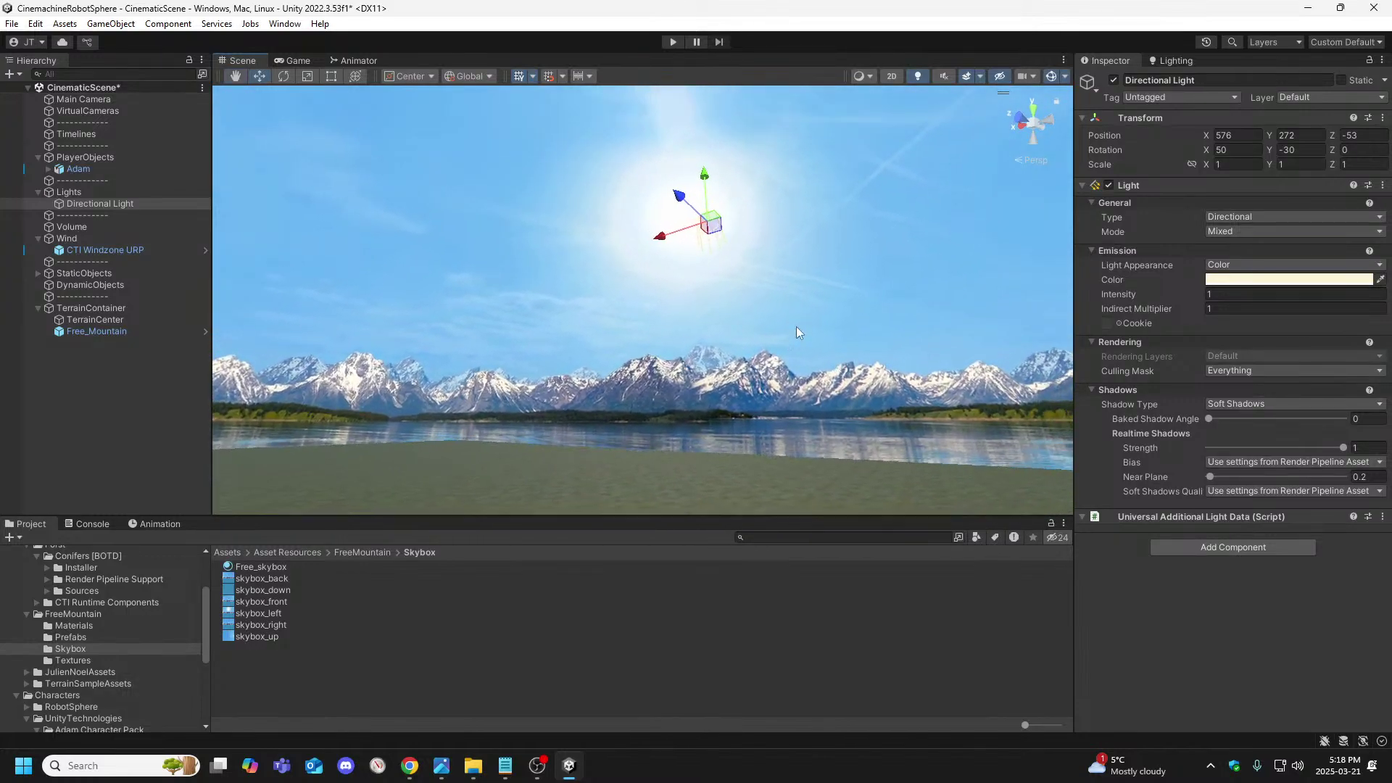
Recheck the Free_skybox material, and run the scene in Play mode to view the rotated sky before stopping it
click(274, 569)
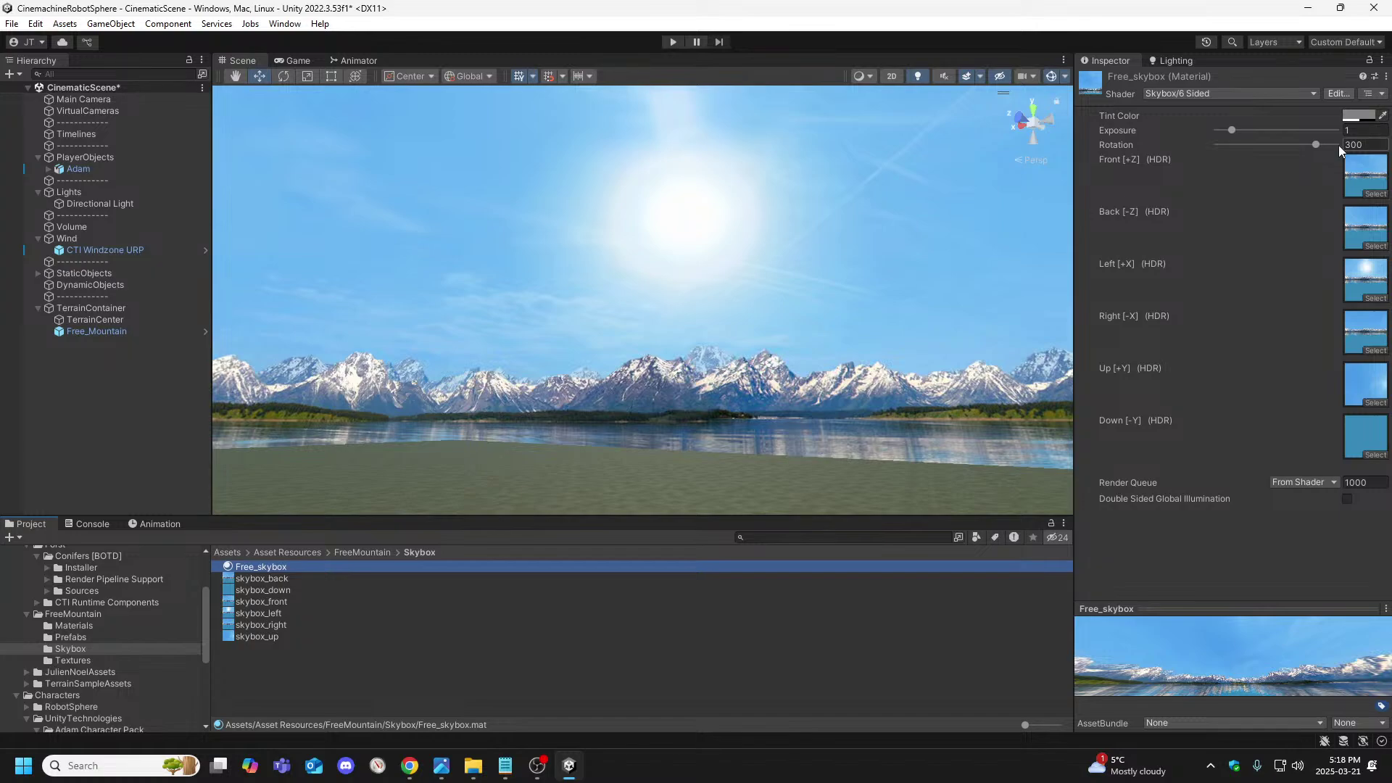
right_drag(836, 301, 747, 406)
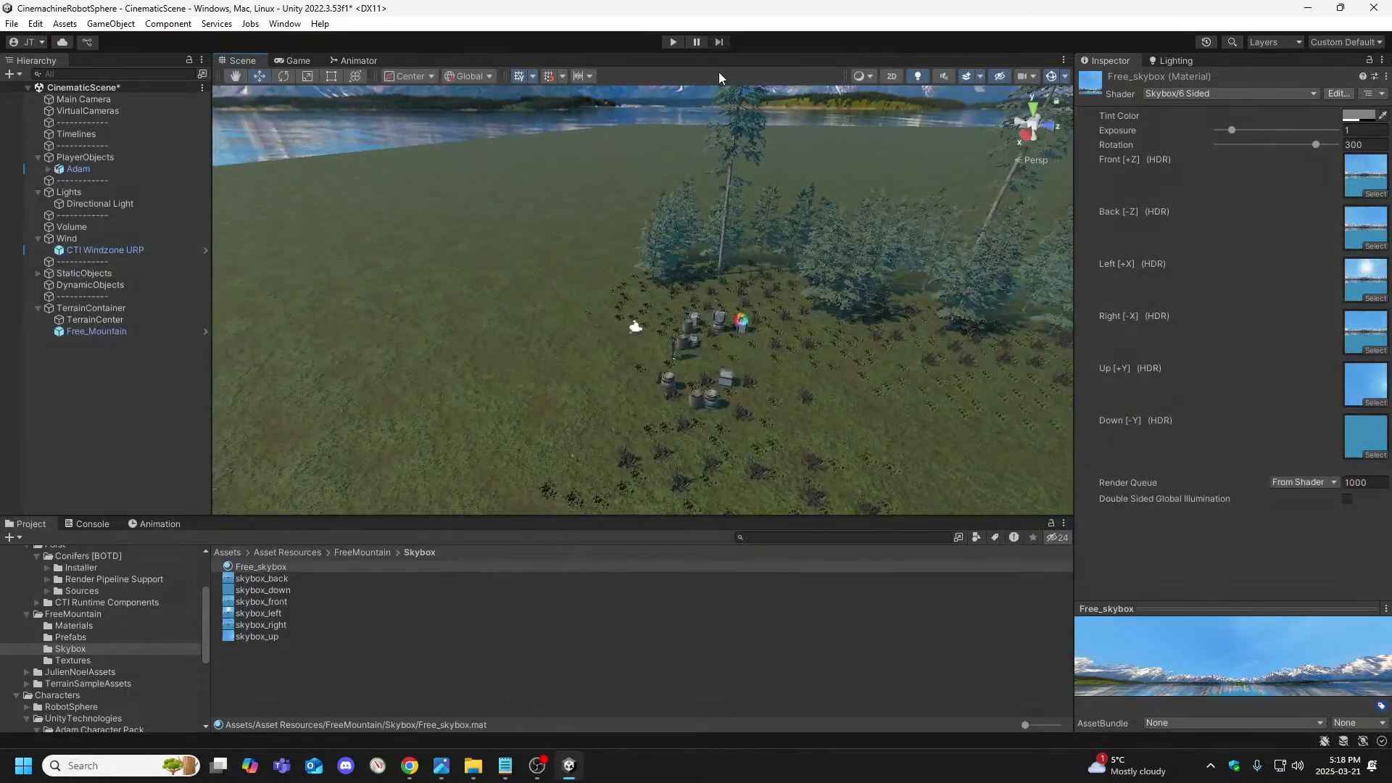
click(673, 42)
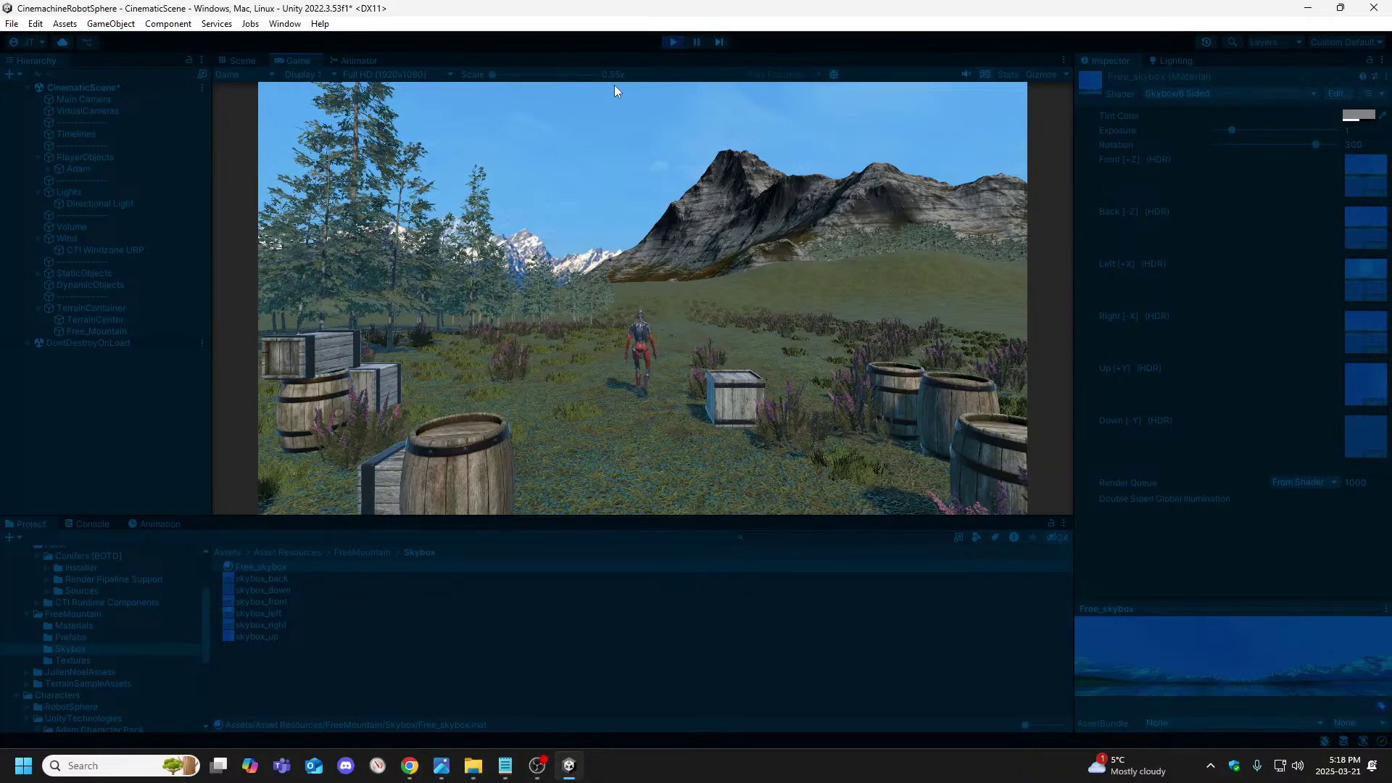
click(672, 42)
Select the Main Camera and expand its Rendering settings for review
right_drag(715, 276, 497, 359)
key(w)
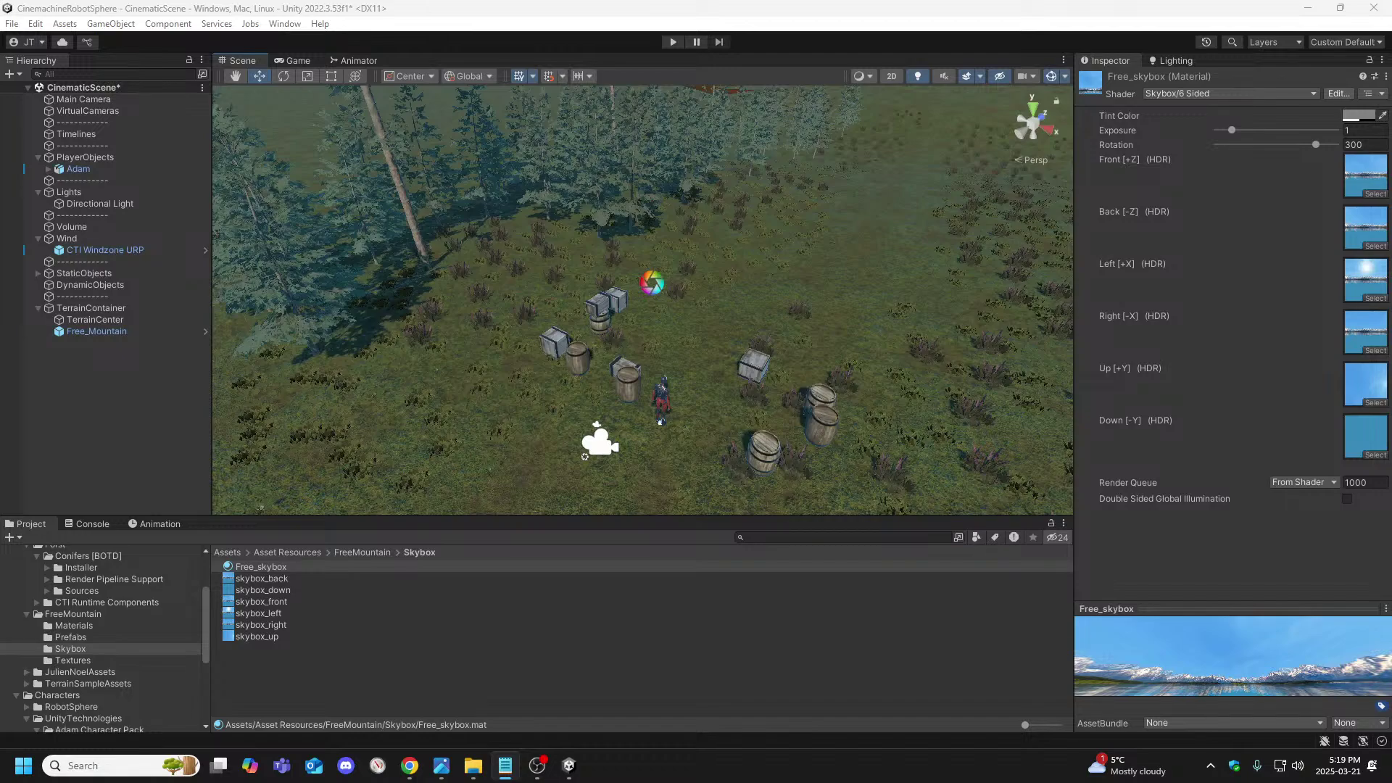
click(130, 99)
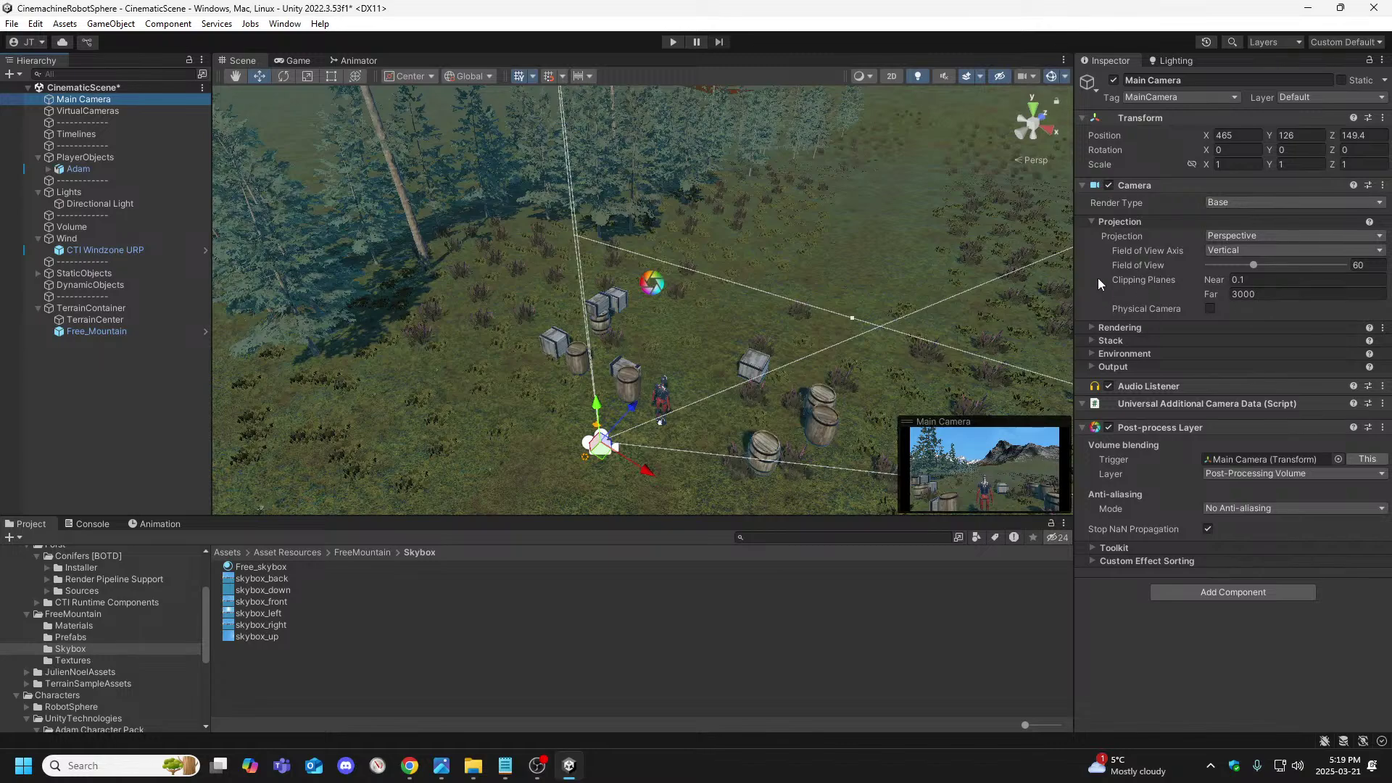
click(1093, 327)
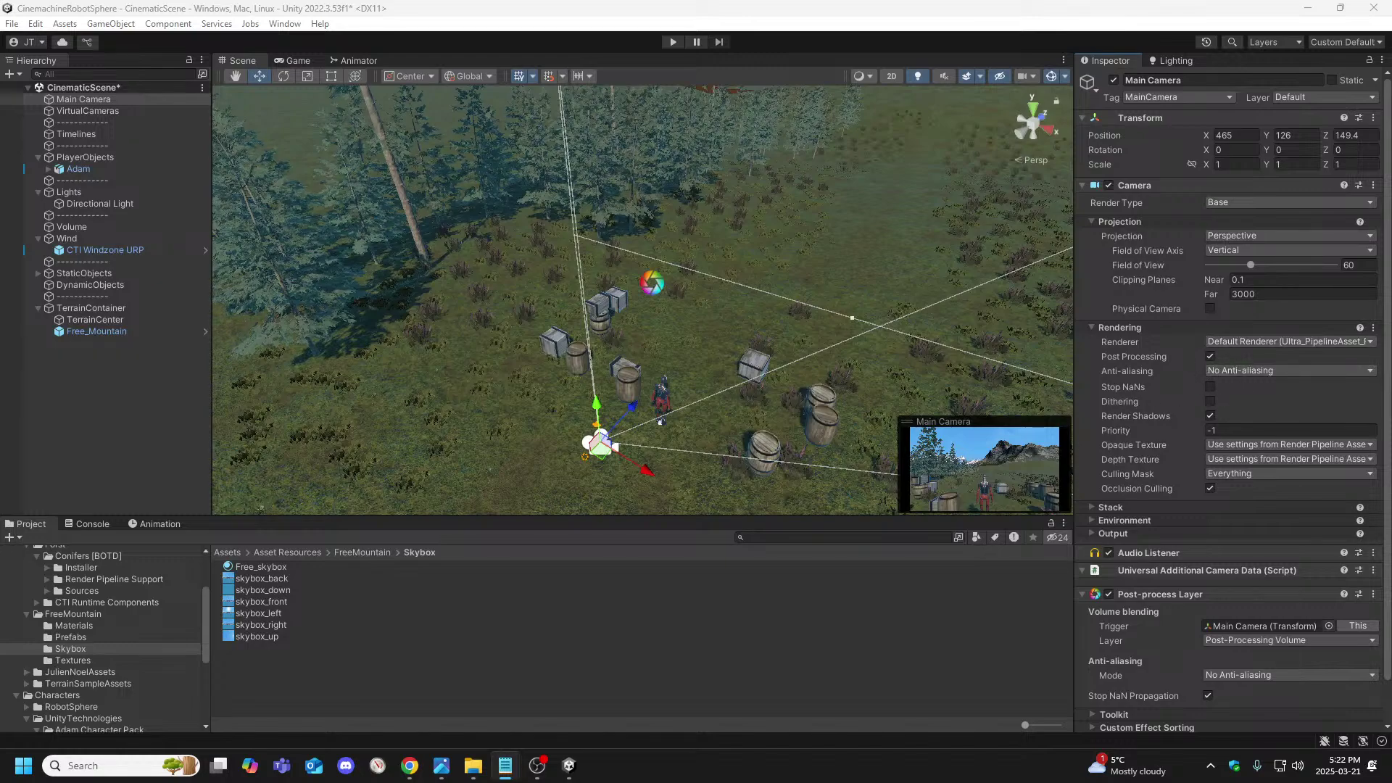
Open the RenderResources folder in the project to view the render pipeline assets
click(536, 764)
click(537, 764)
scroll(87, 644, down, 5)
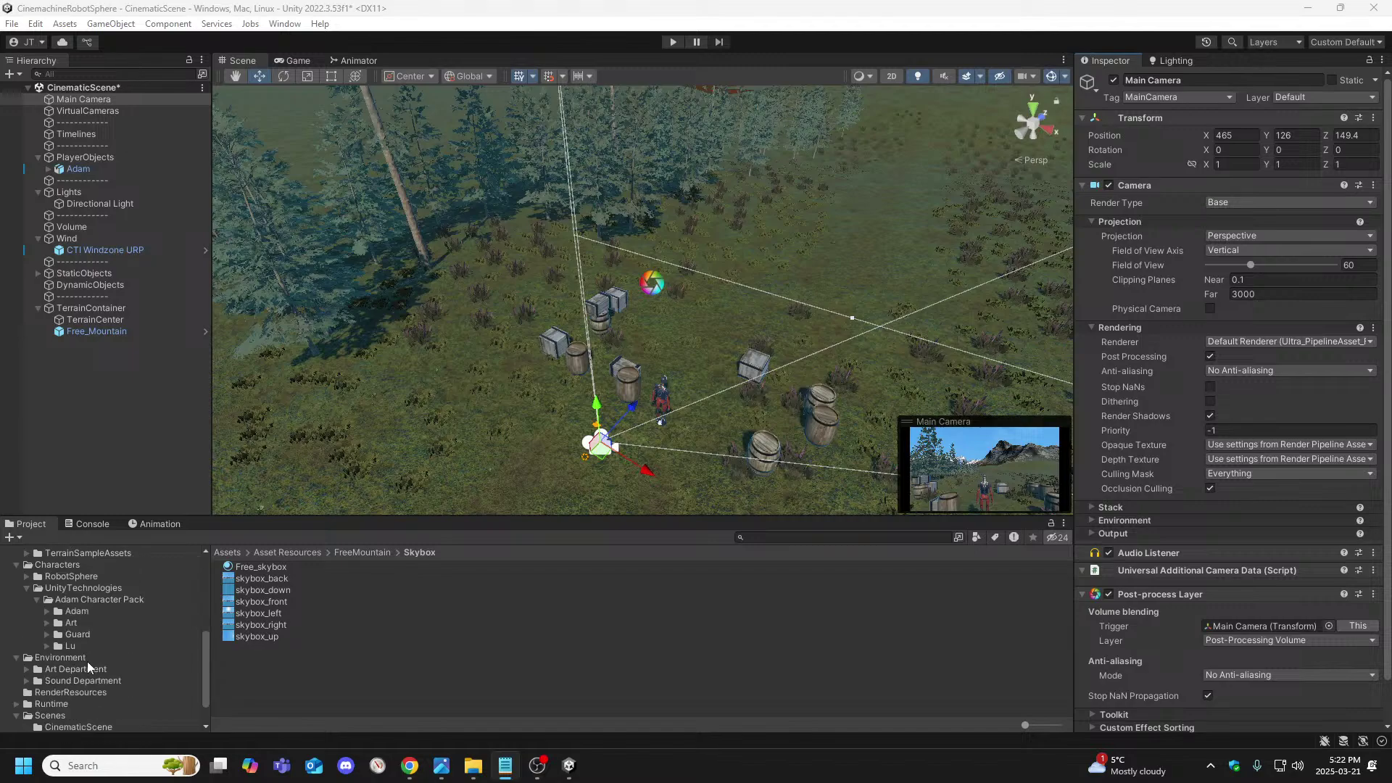
click(87, 654)
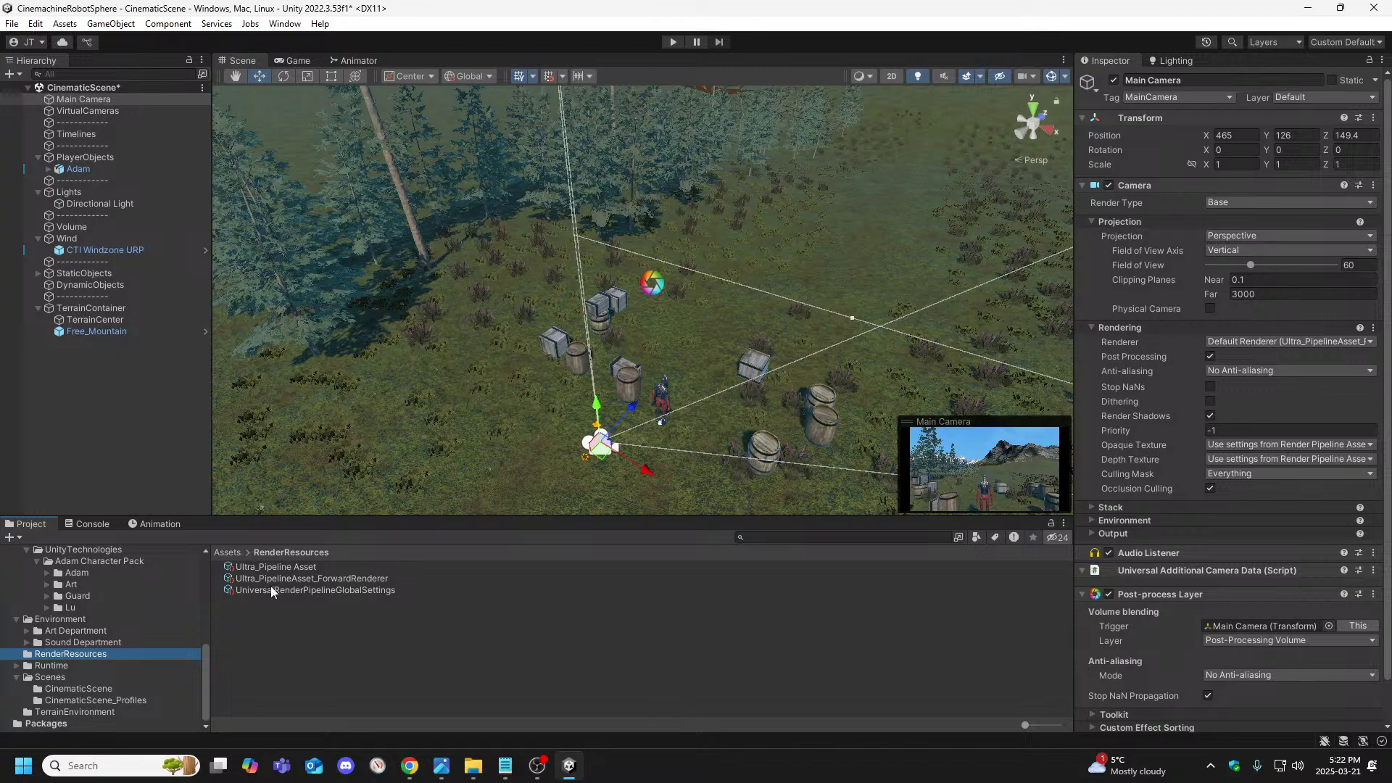
Select the Ultra_Pipeline Asset in RenderResources and enable its Depth Texture option
click(280, 567)
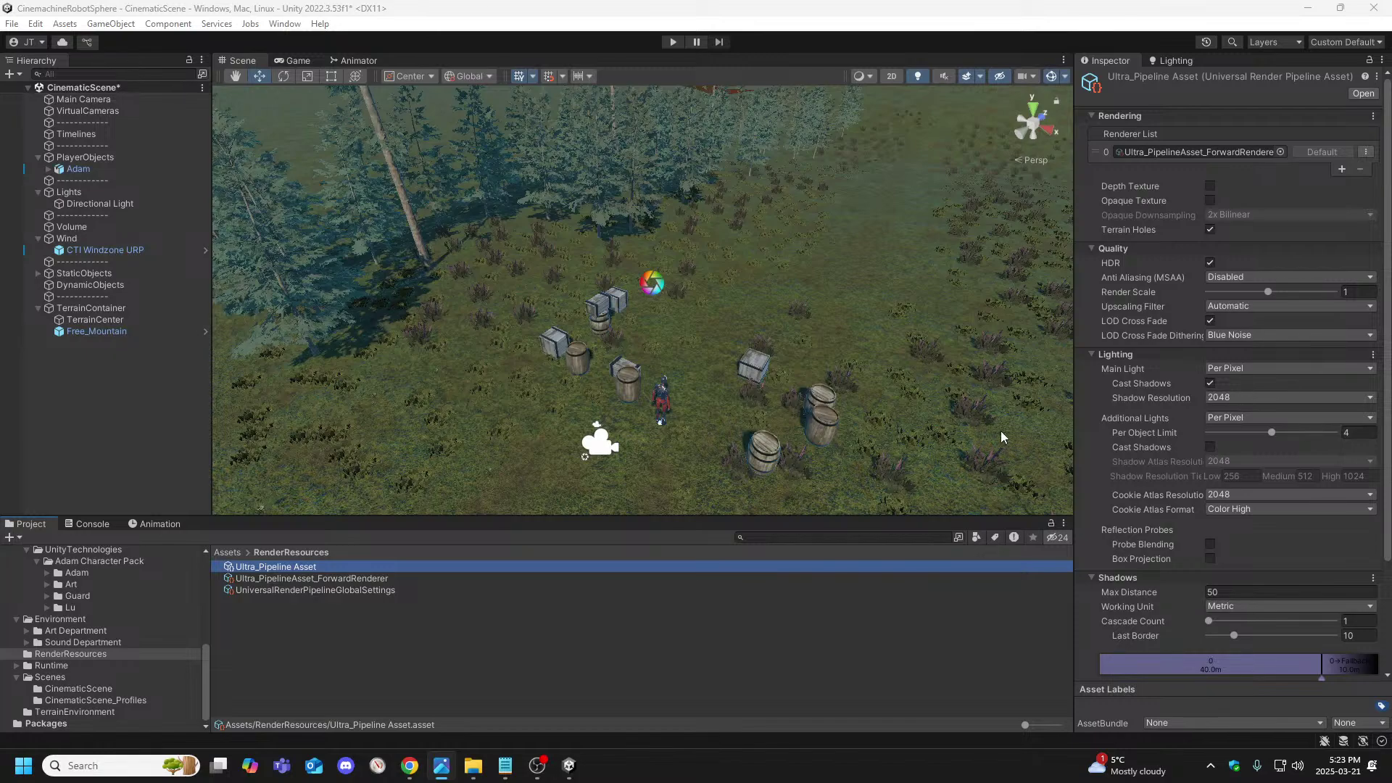
click(1216, 193)
click(1211, 187)
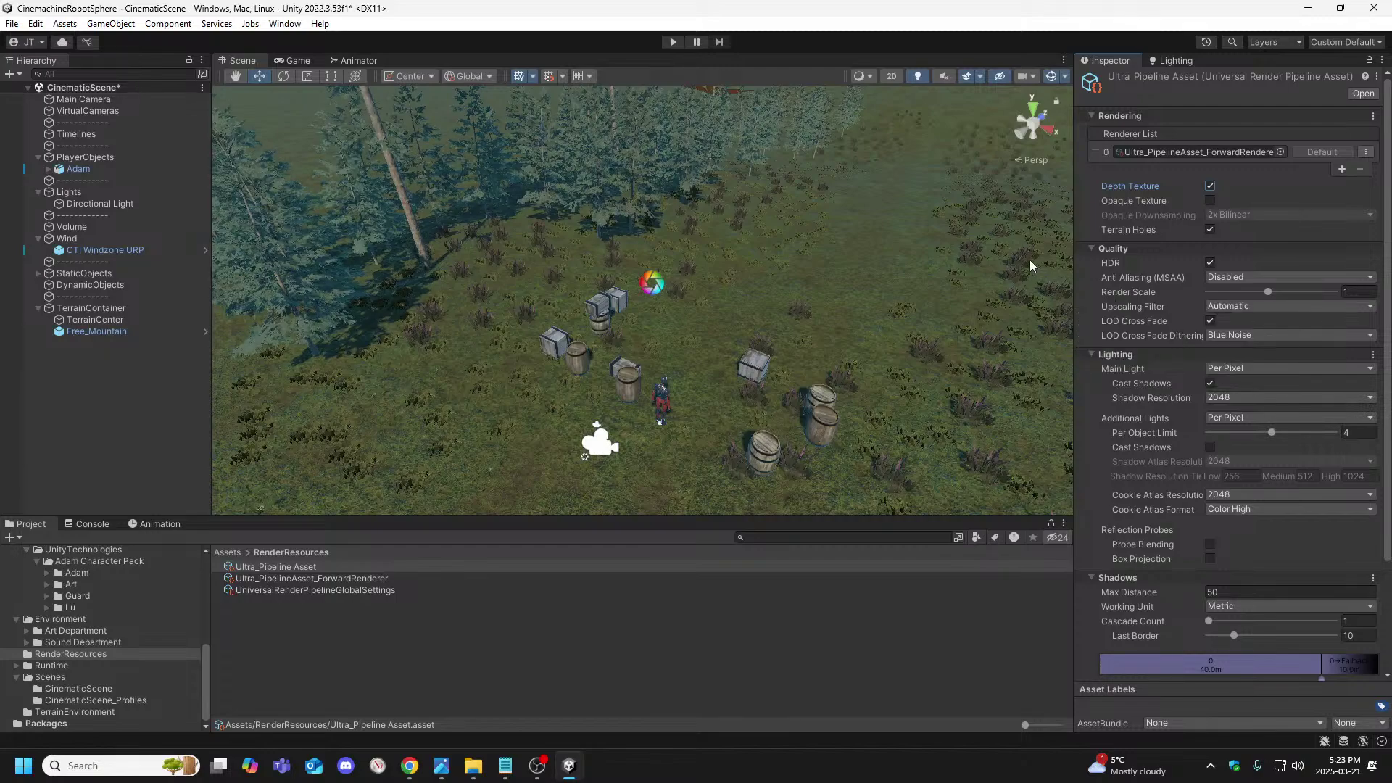
Set the main light's Shadow Resolution to 4096 in the Ultra_Pipeline Asset and check the scene from ground level
click(1244, 396)
click(1221, 475)
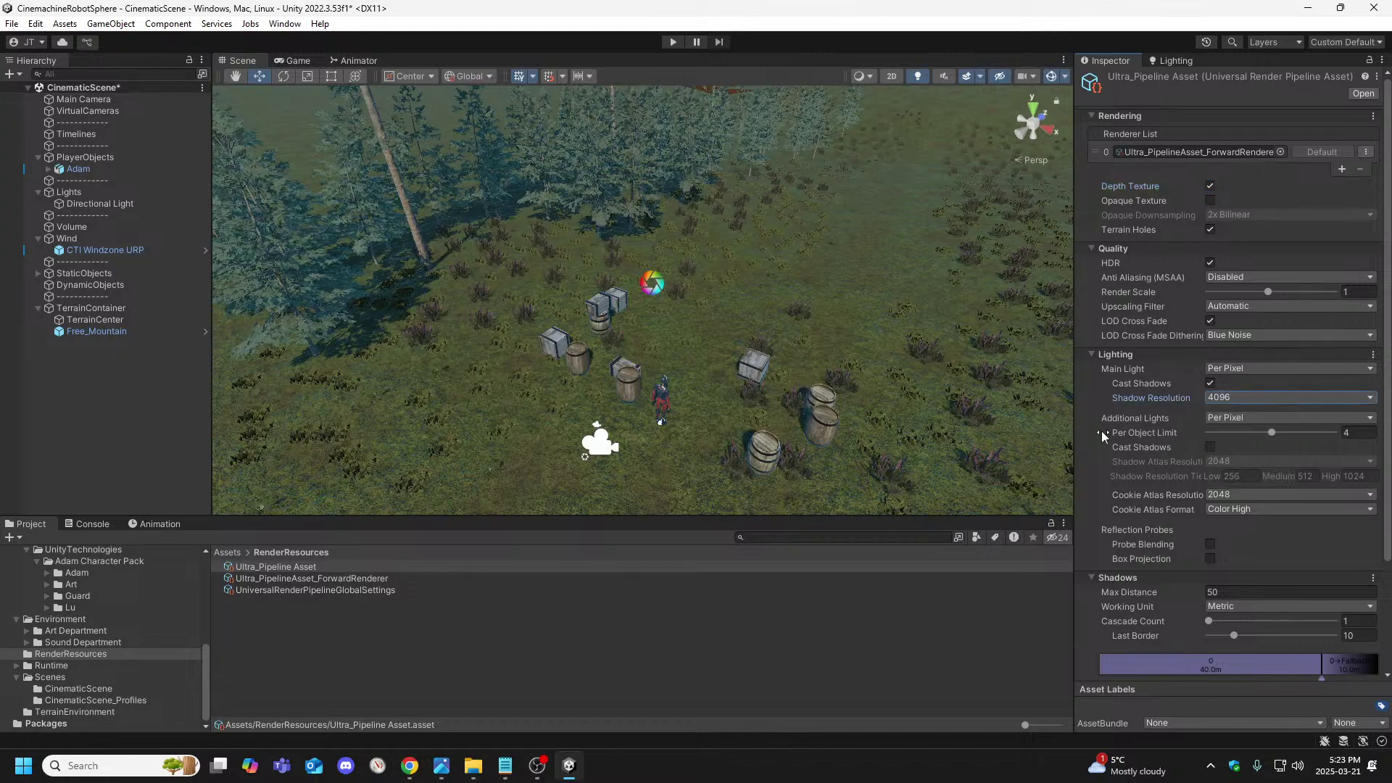
right_drag(1067, 409, 951, 330)
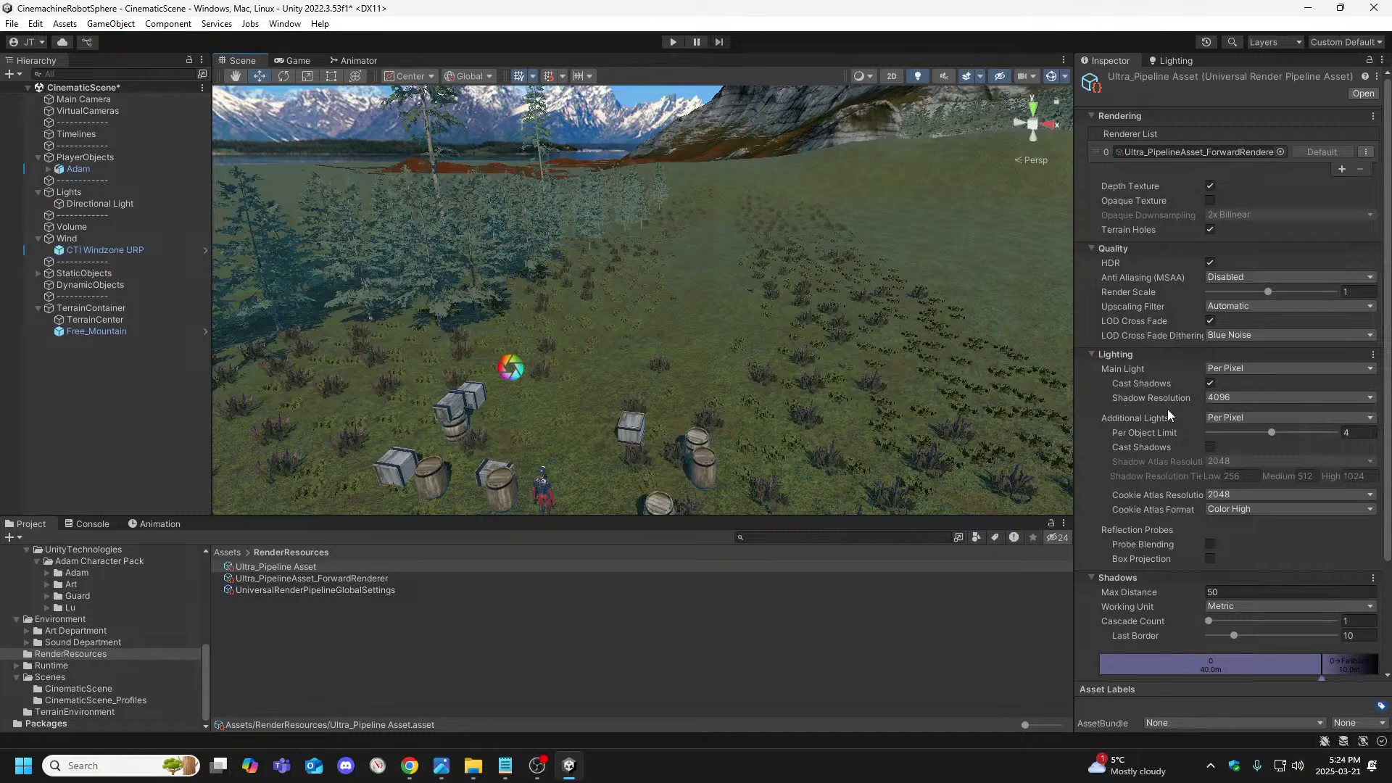
right_drag(939, 401, 872, 285)
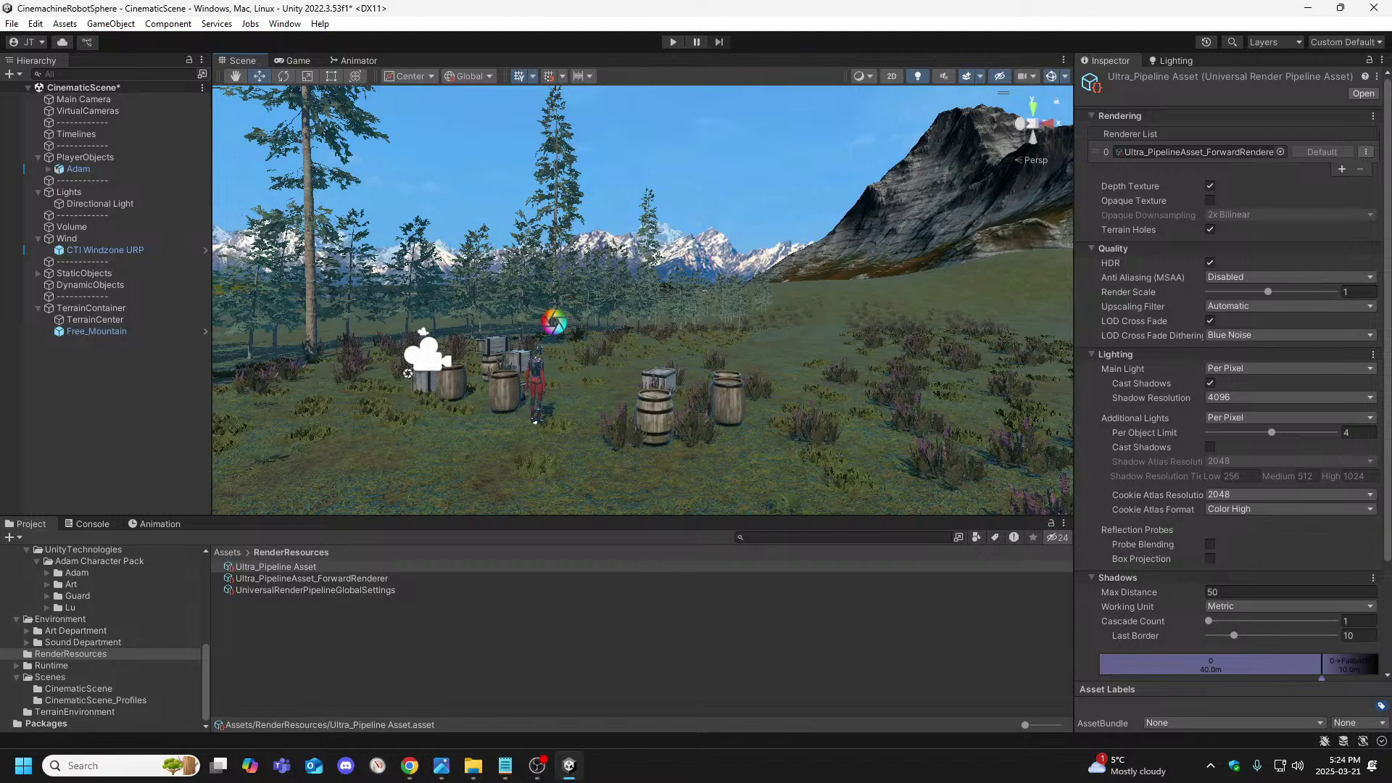
click(1247, 397)
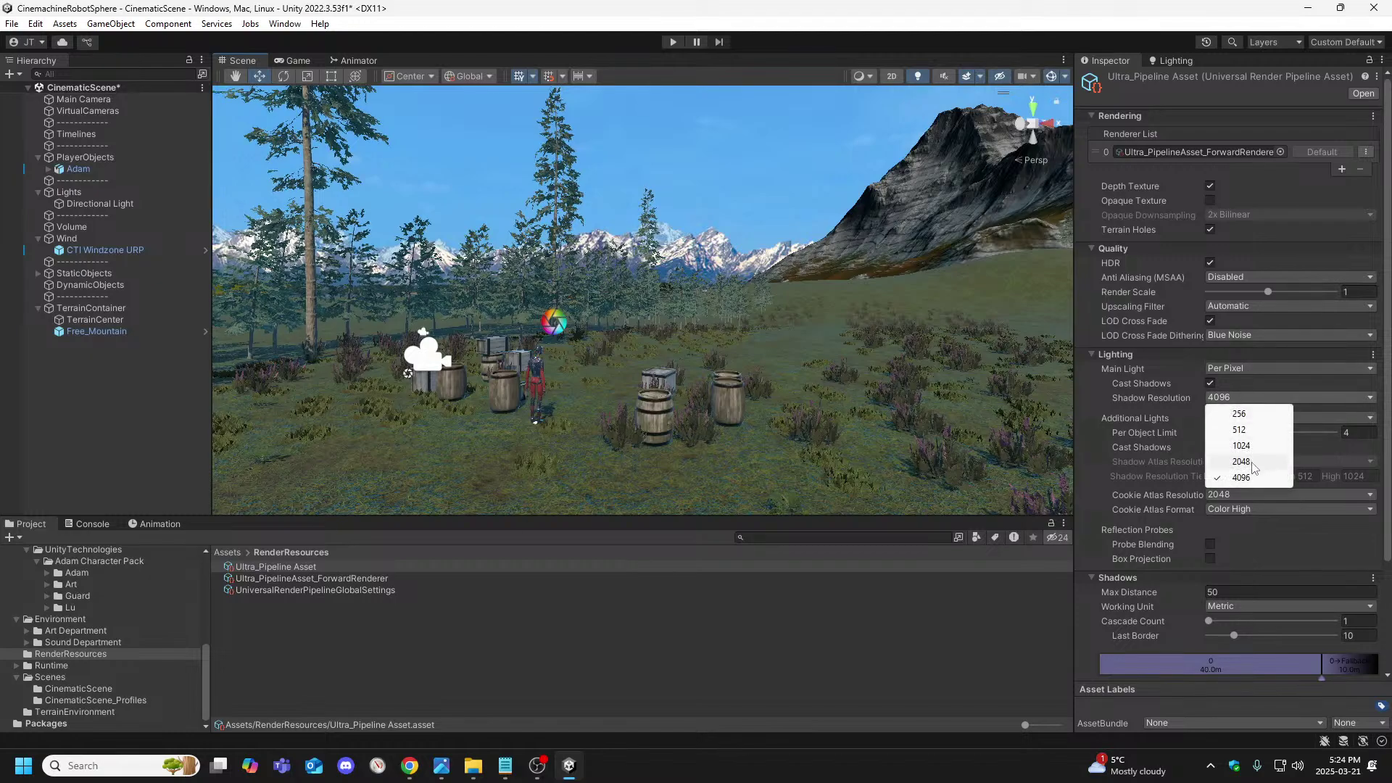
click(1092, 404)
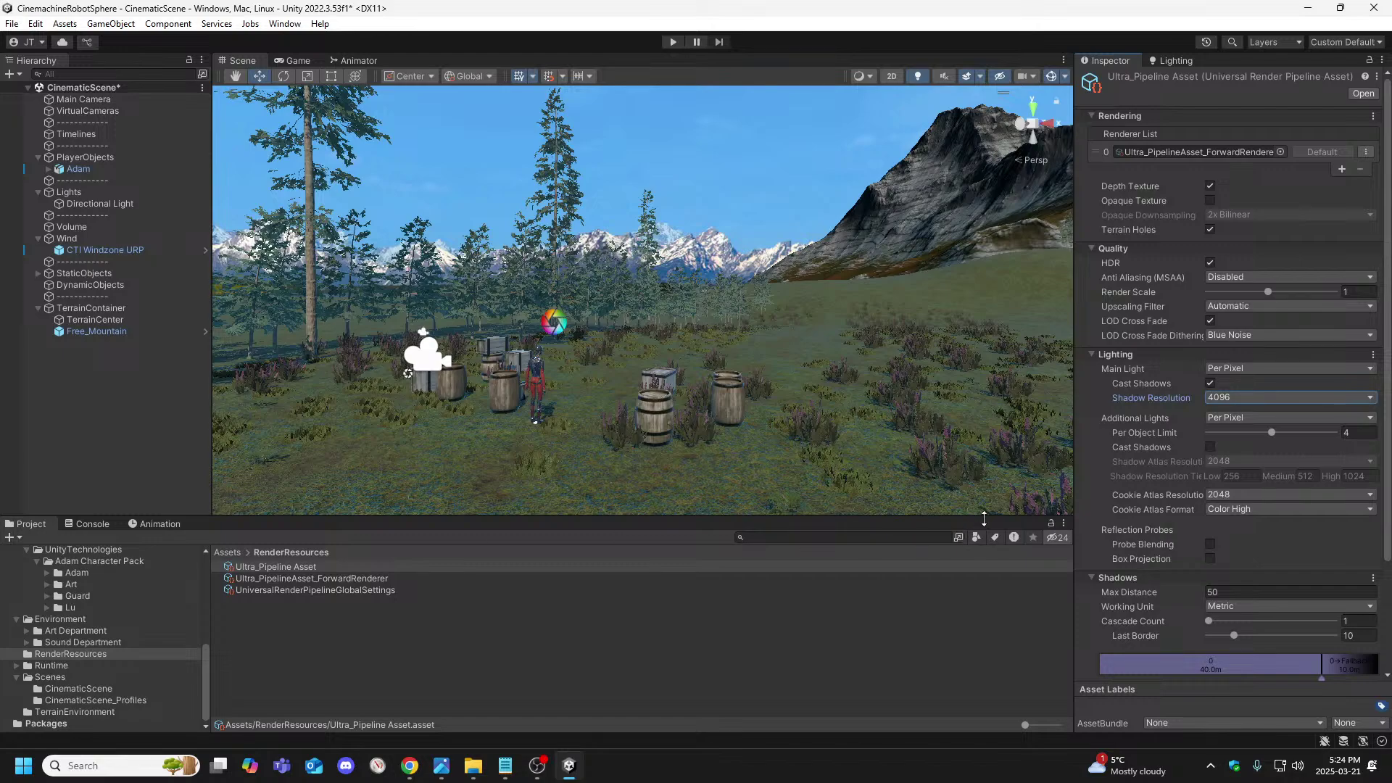
Enable Cast Shadows for additional lights and set their Shadow Atlas Resolution to 4096
click(1209, 448)
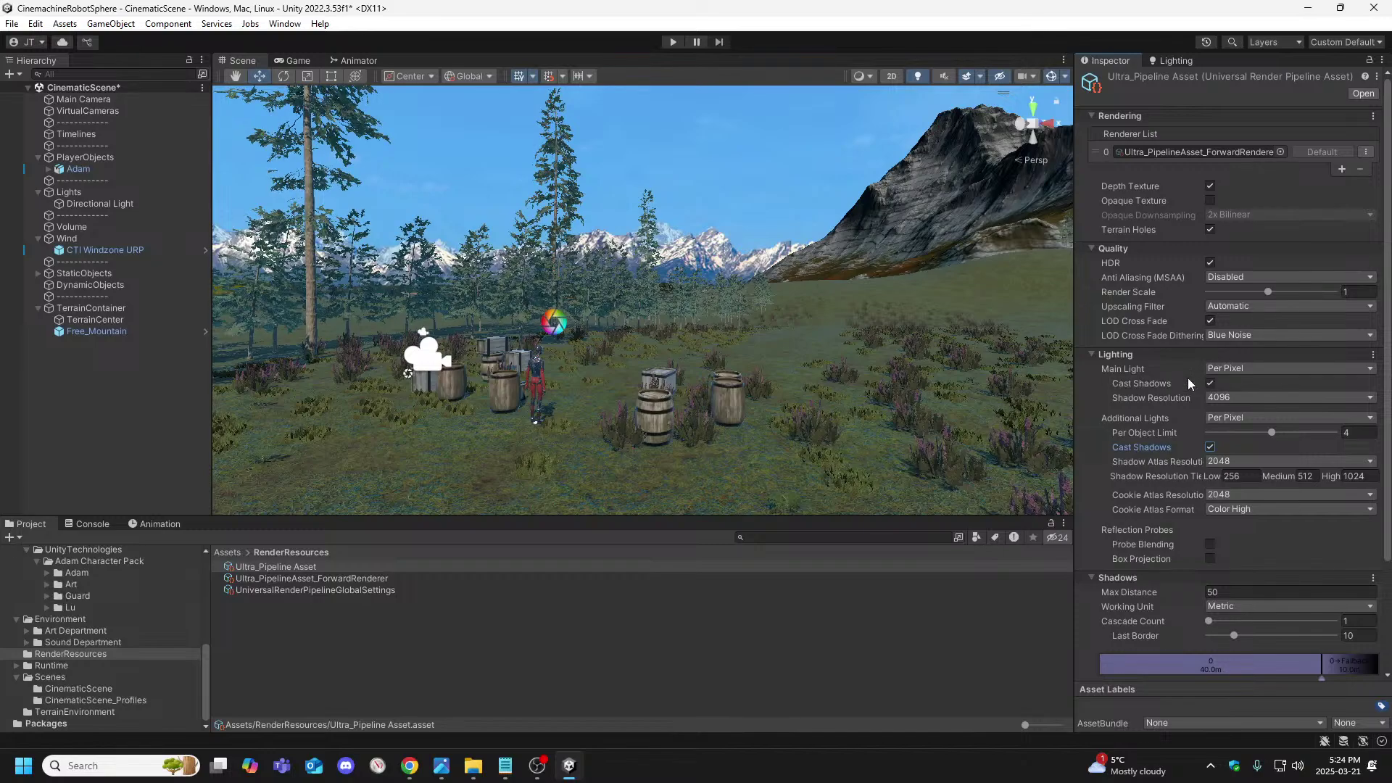
scroll(1180, 408, down, 1)
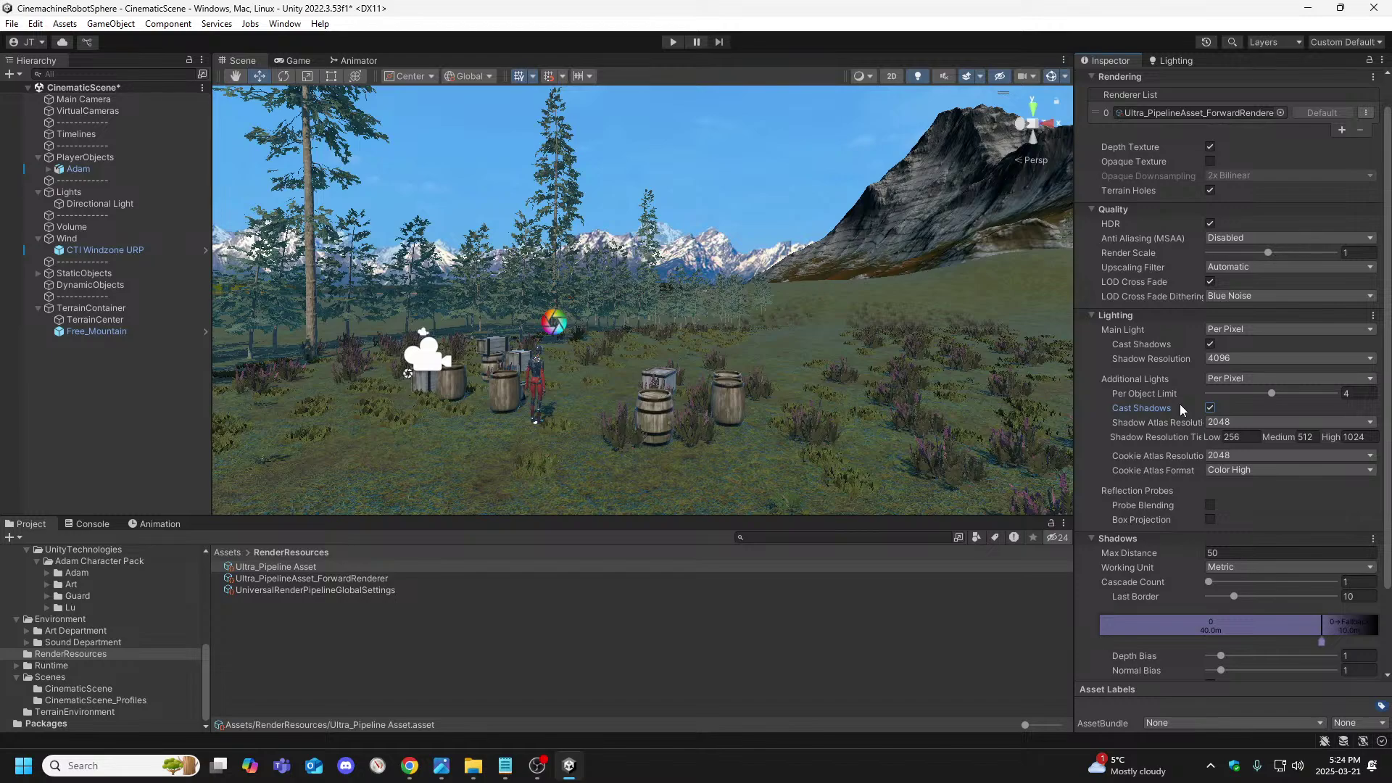
scroll(1180, 403, down, 1)
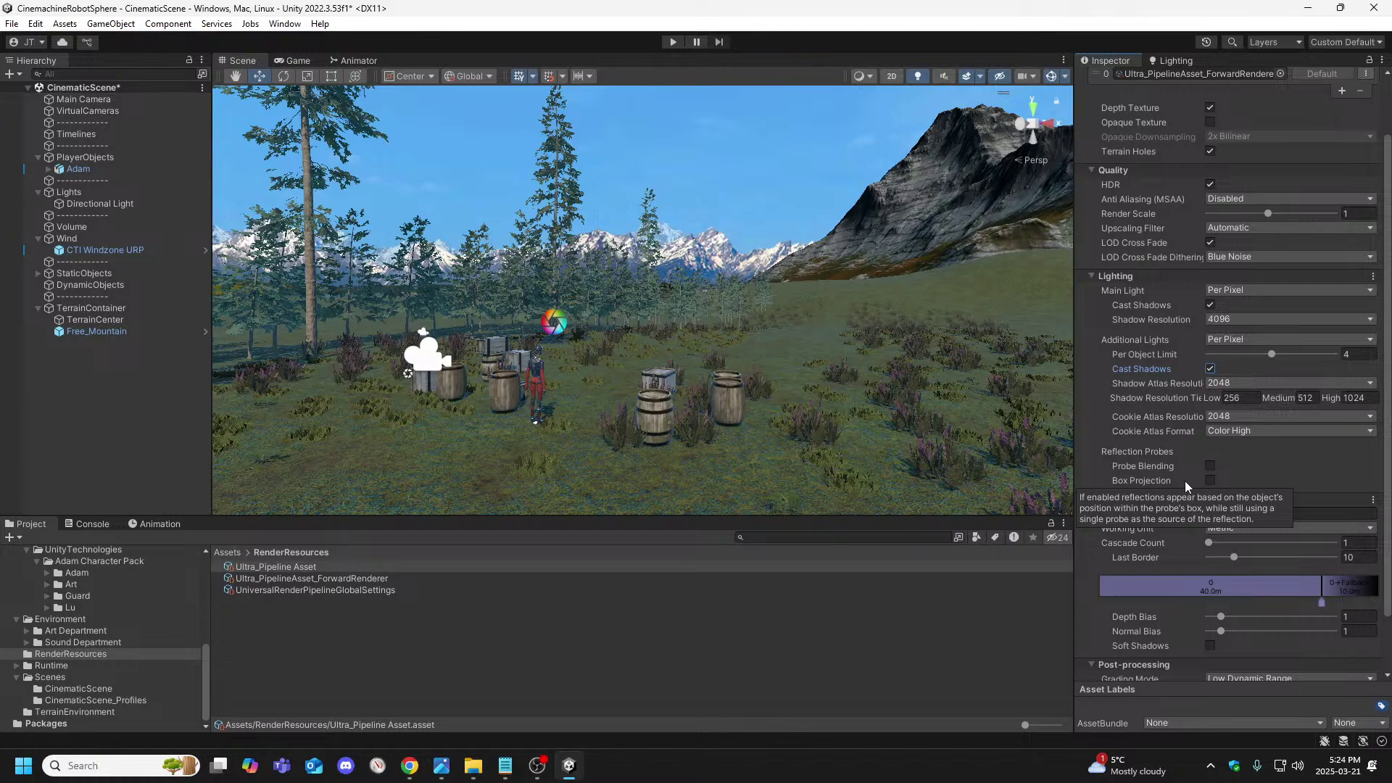
click(1243, 382)
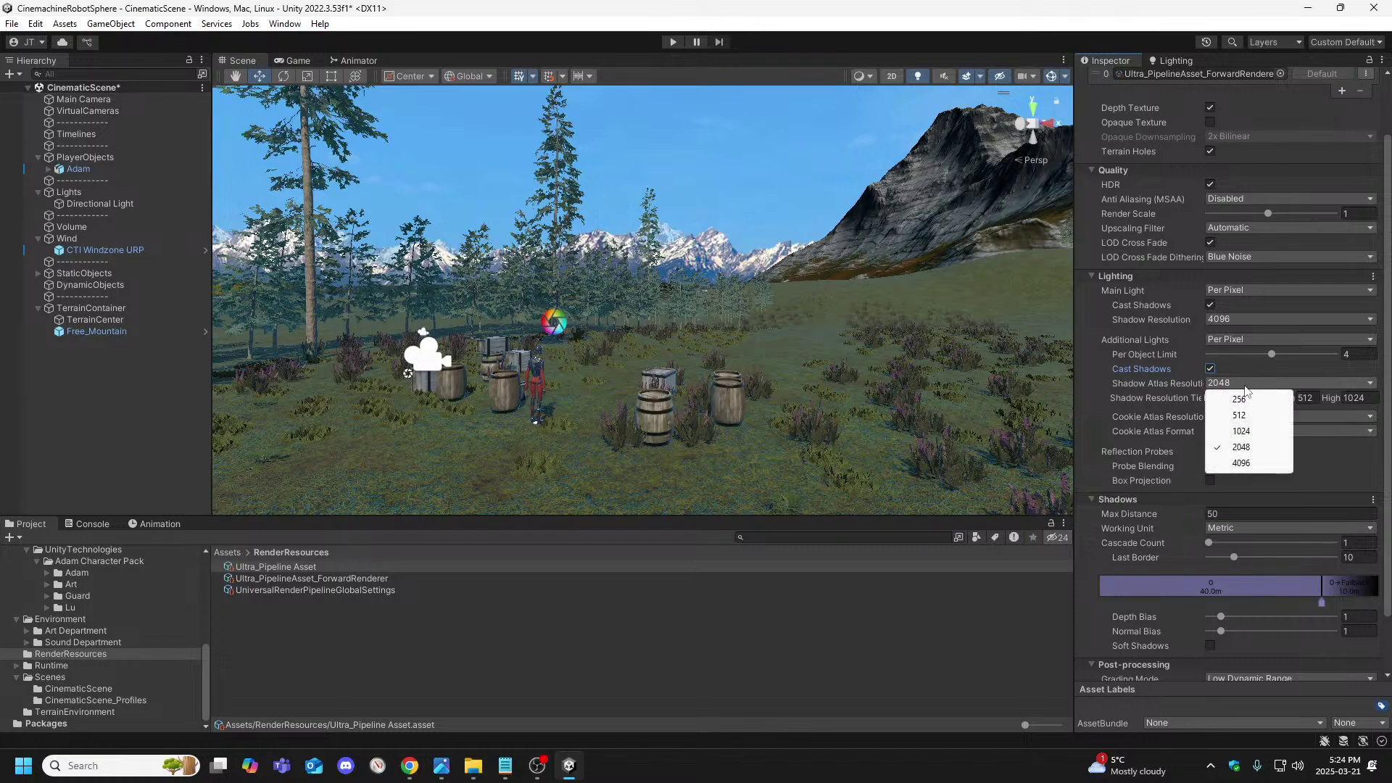
click(1241, 462)
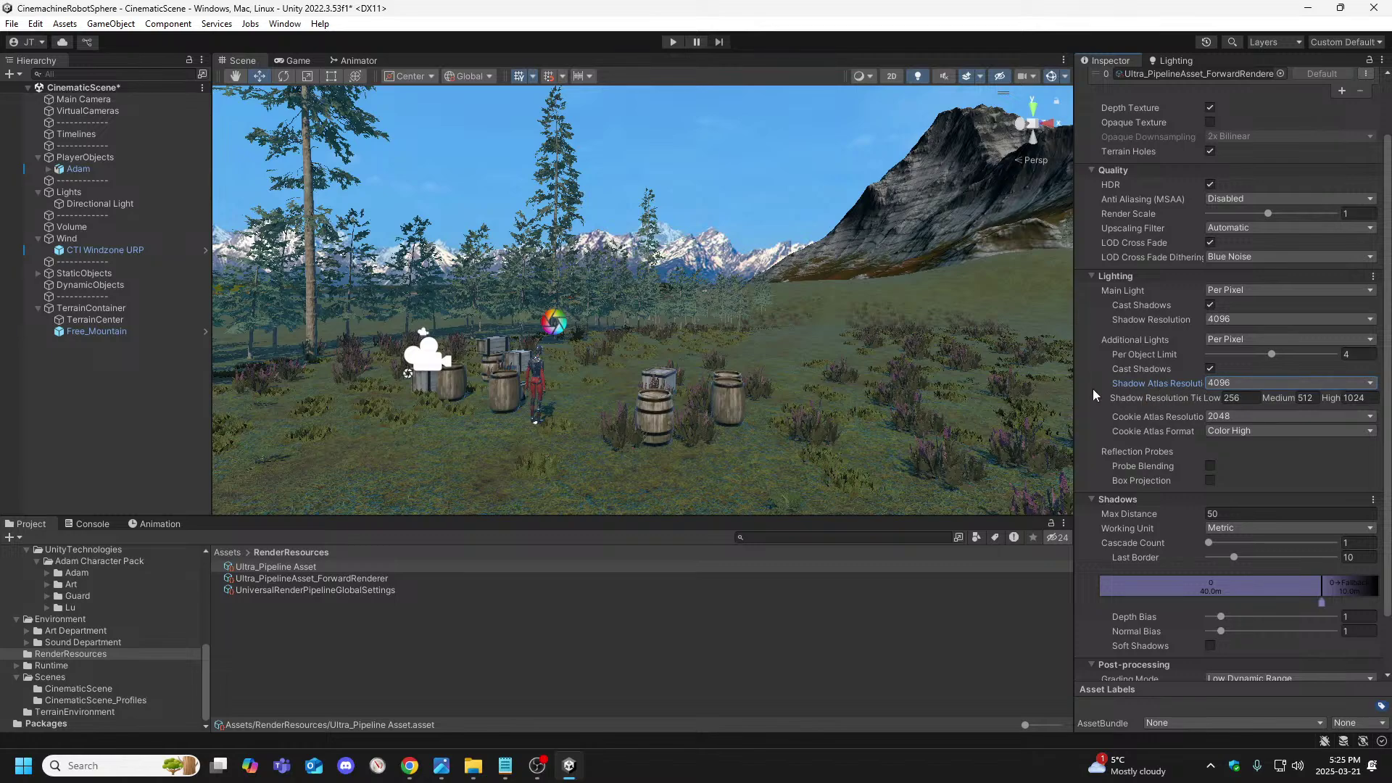
Widen the Inspector and check the Cookie Atlas Resolution options and reflection probe settings without changing them
drag(1075, 395, 1035, 393)
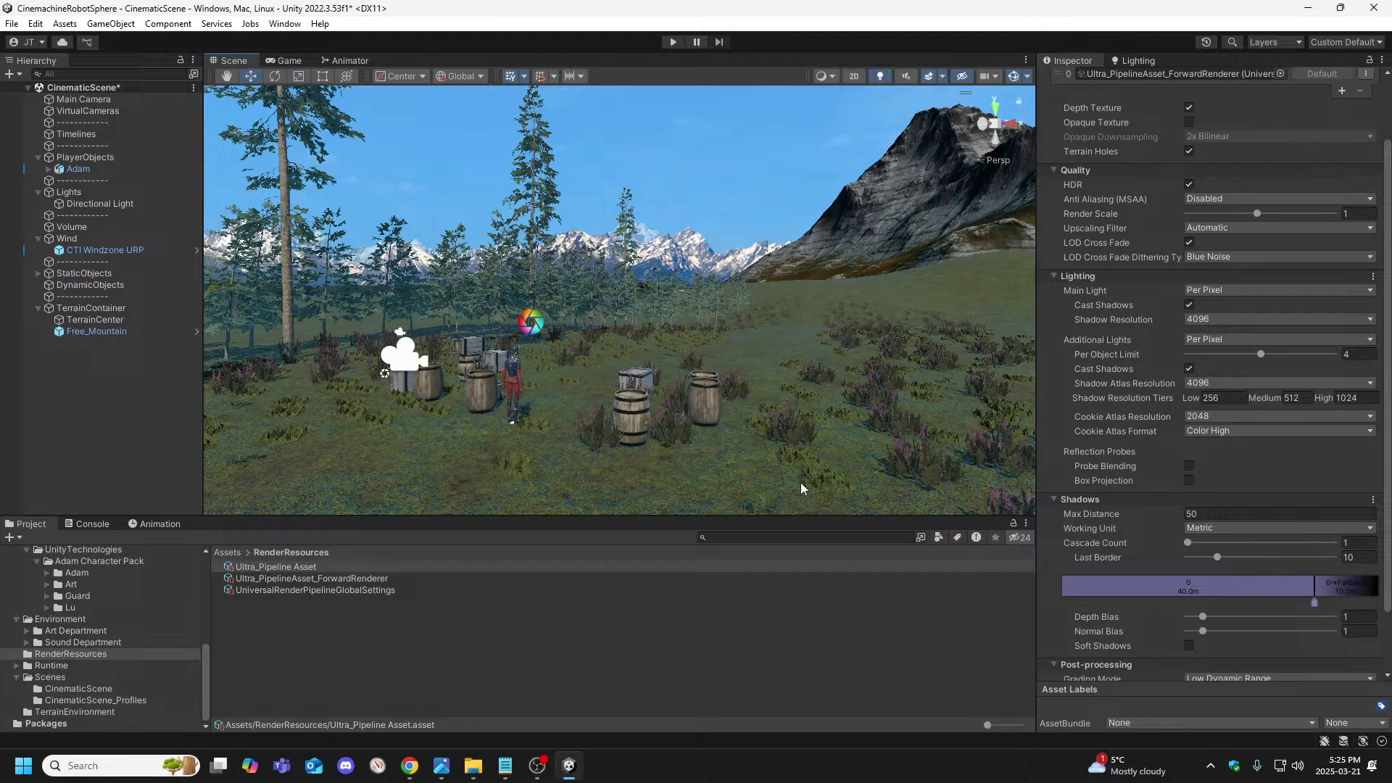
click(1218, 417)
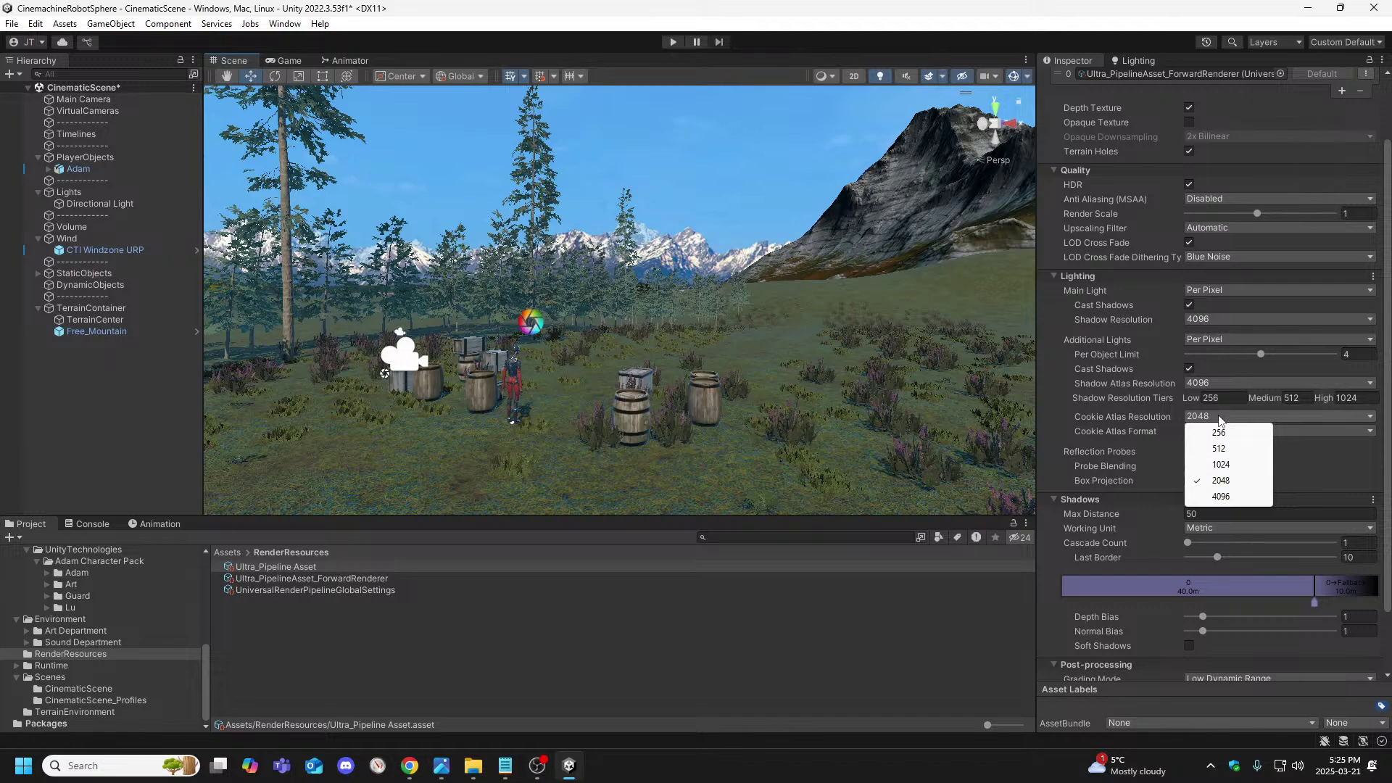
click(1172, 449)
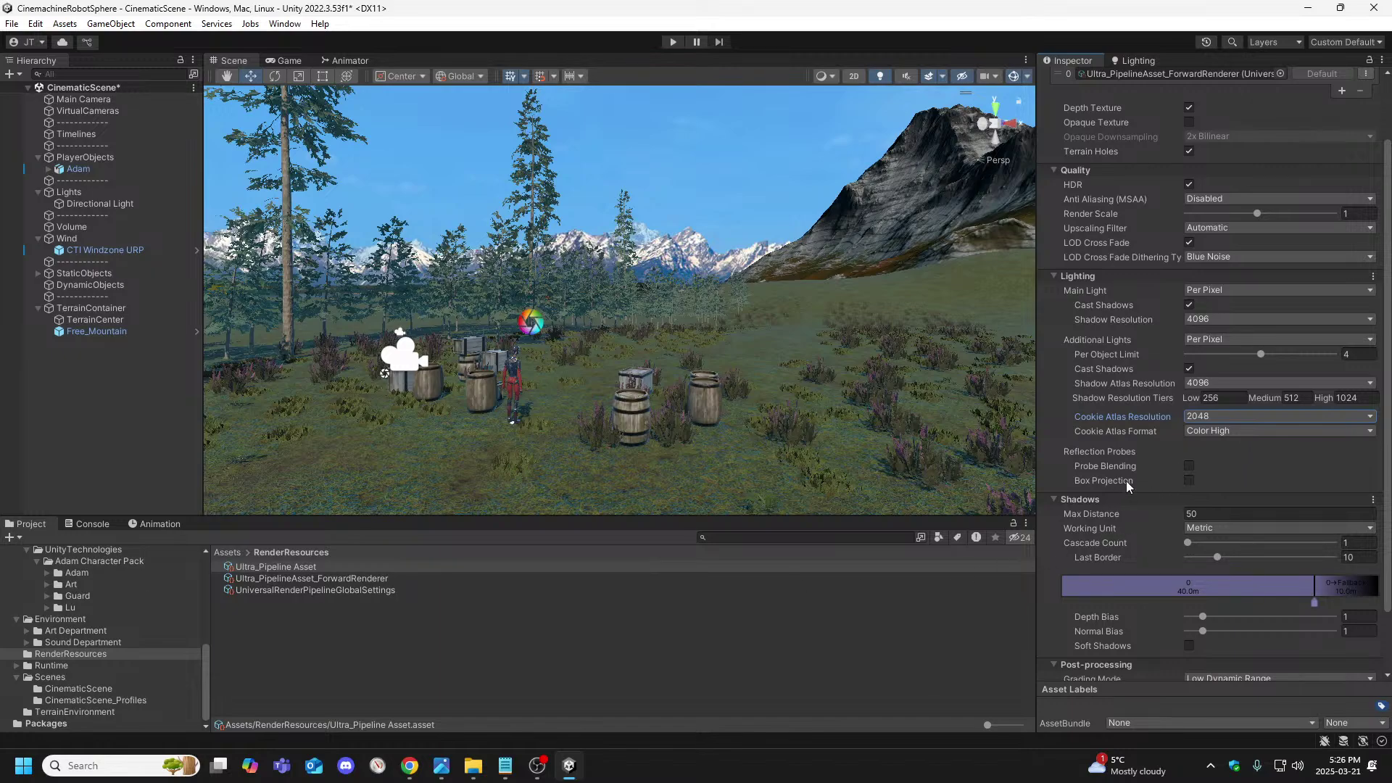
mouse_move(1128, 490)
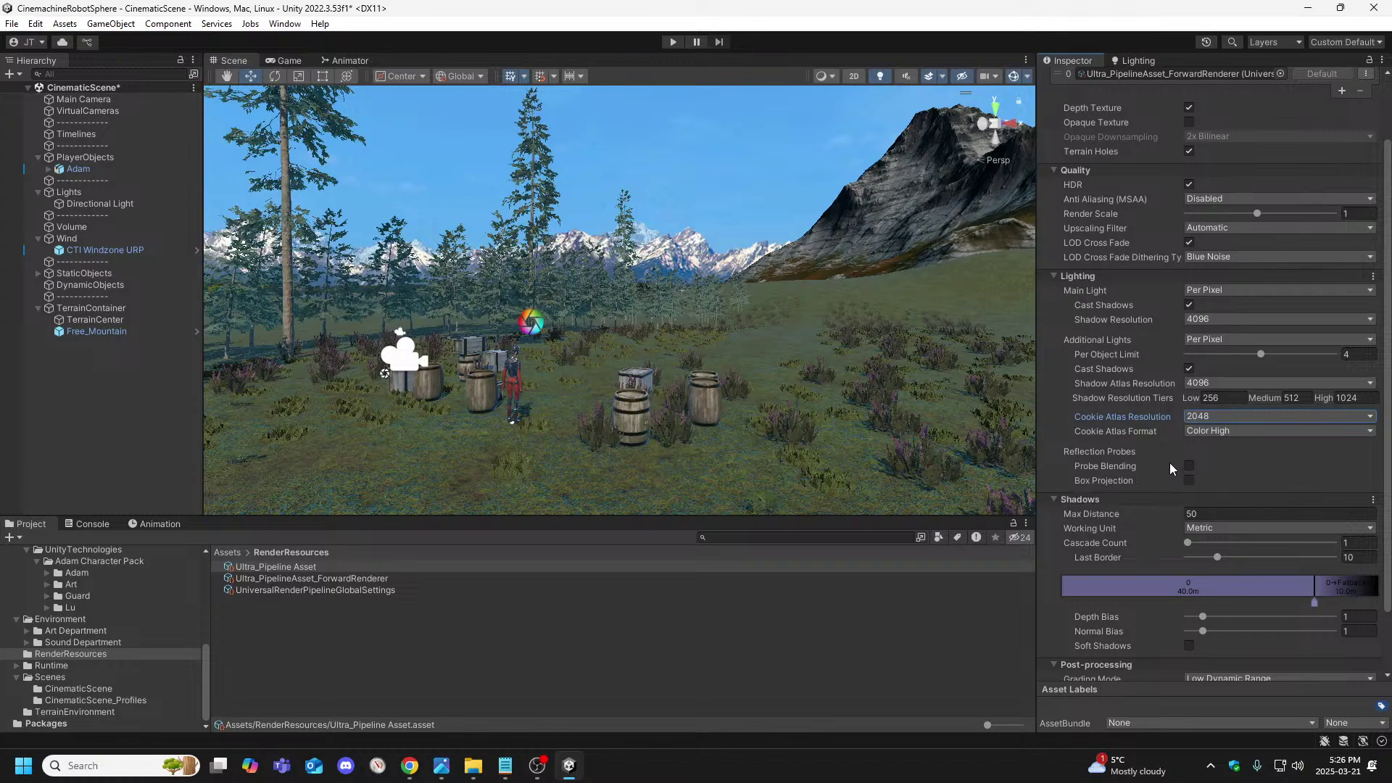
Set the pipeline asset's shadow Max Distance to 150 and its Cascade Count to 4
scroll(1161, 470, down, 2)
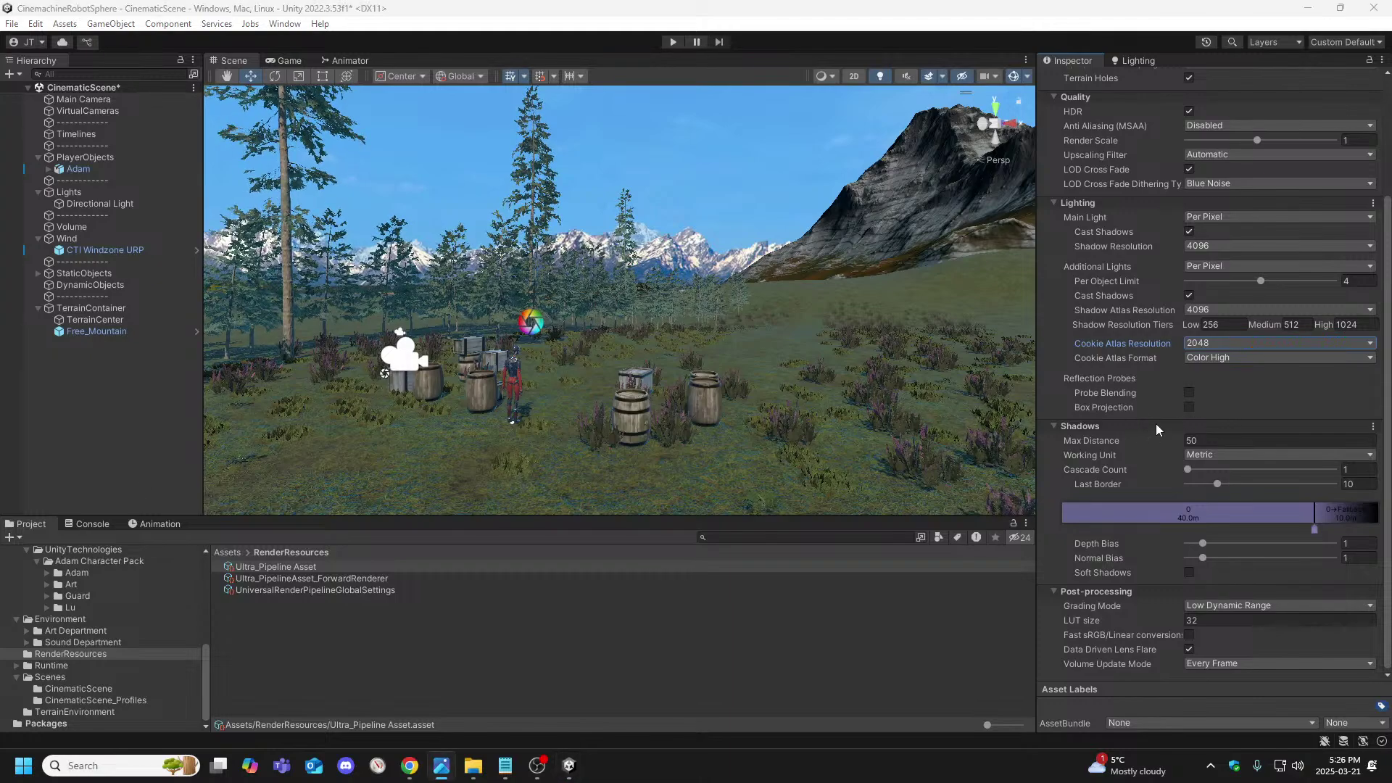
click(1212, 441)
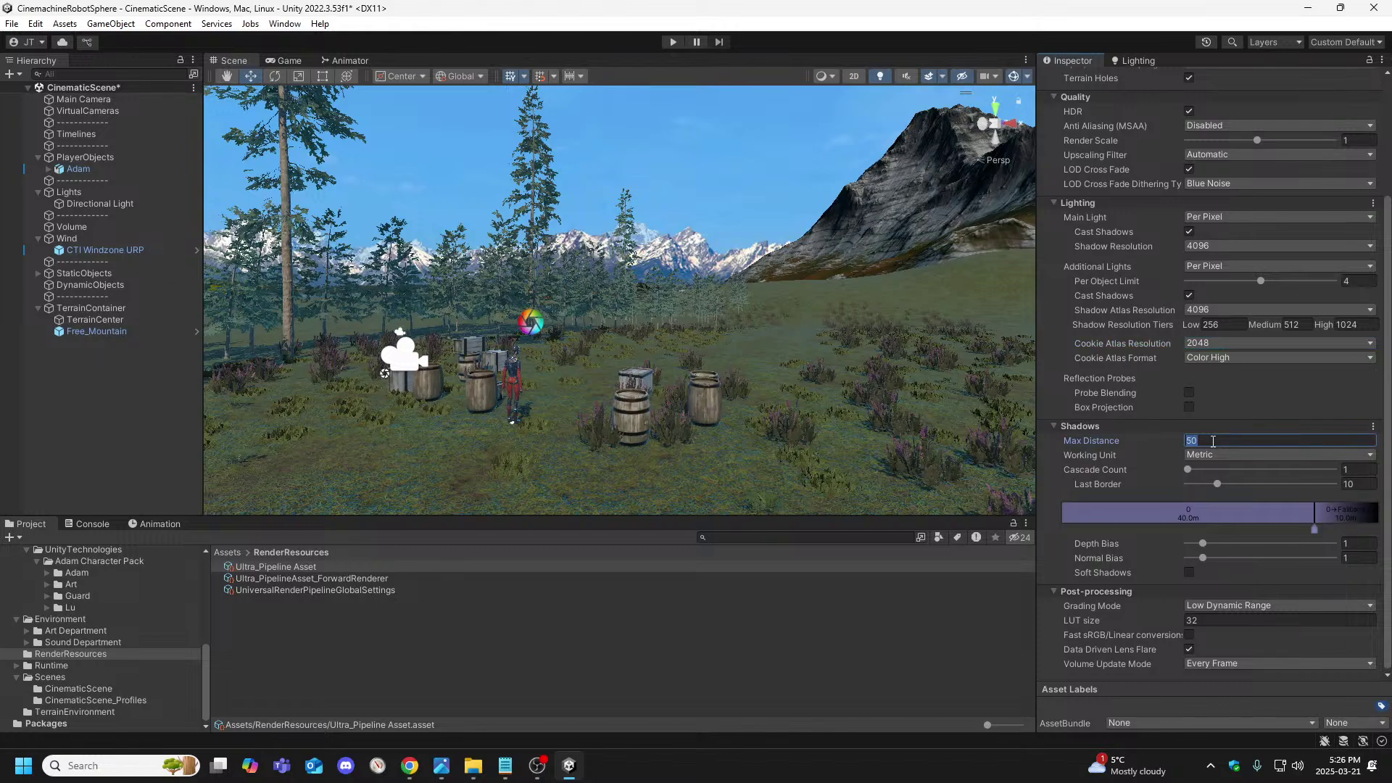
text(150)
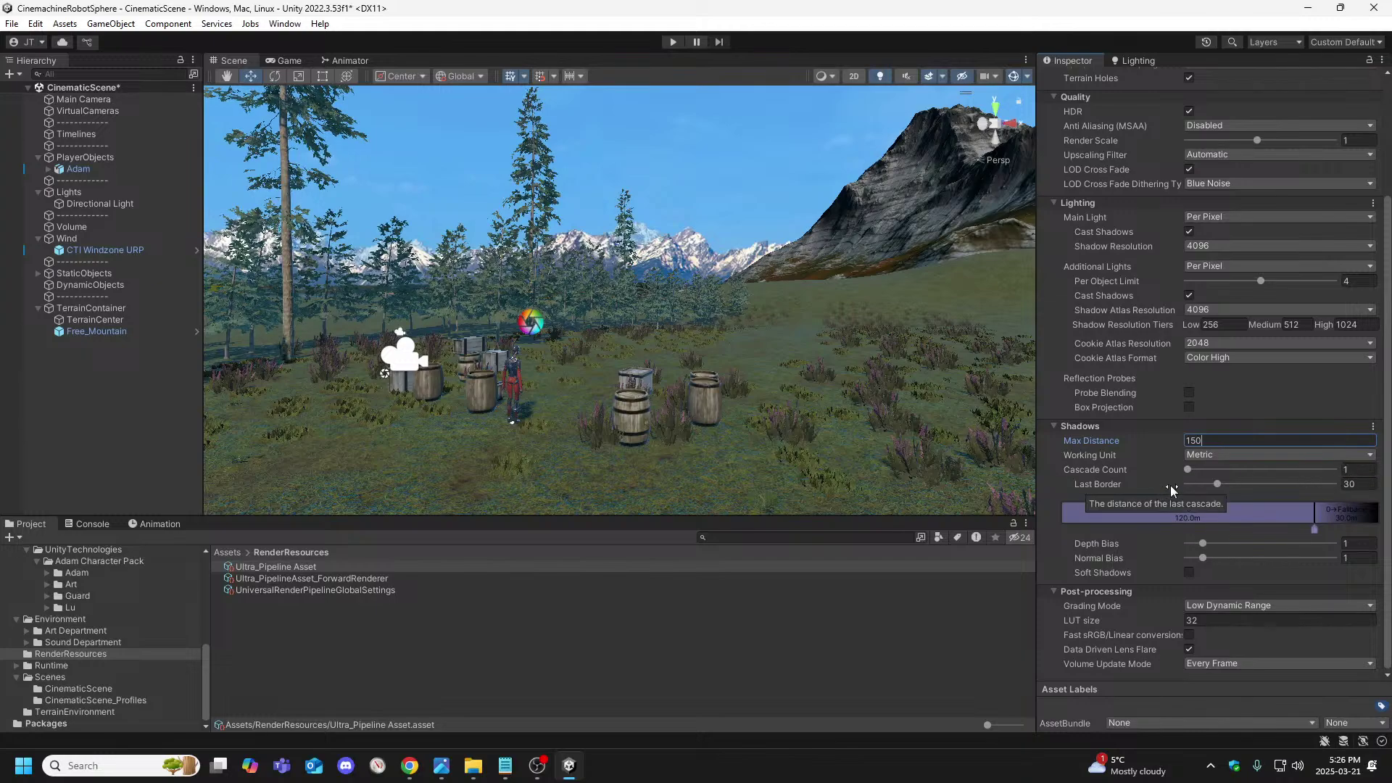
click(1361, 471)
text(4)
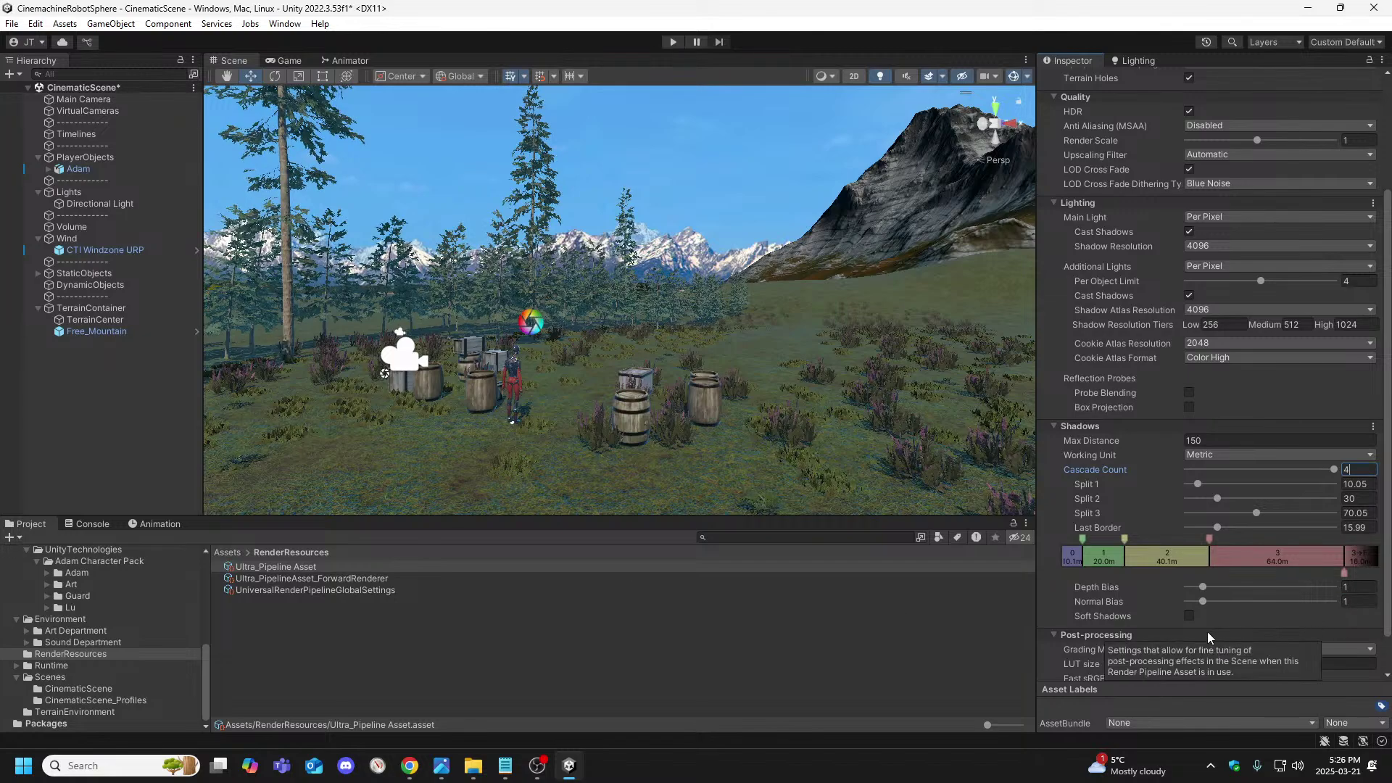
Enable Soft Shadows in the pipeline asset and review its rendering, lighting, shadow and post-processing settings
click(1189, 615)
scroll(1245, 604, down, 1)
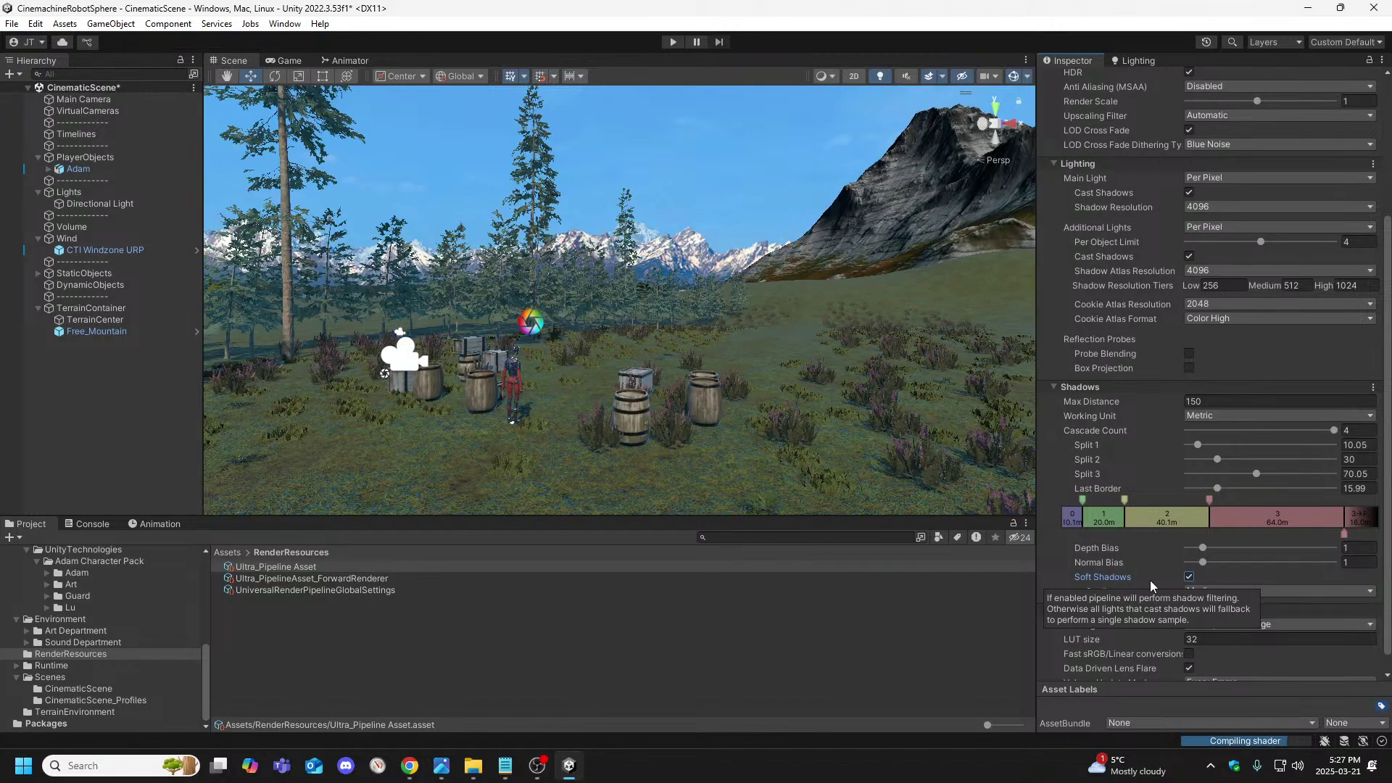
scroll(1150, 580, down, 1)
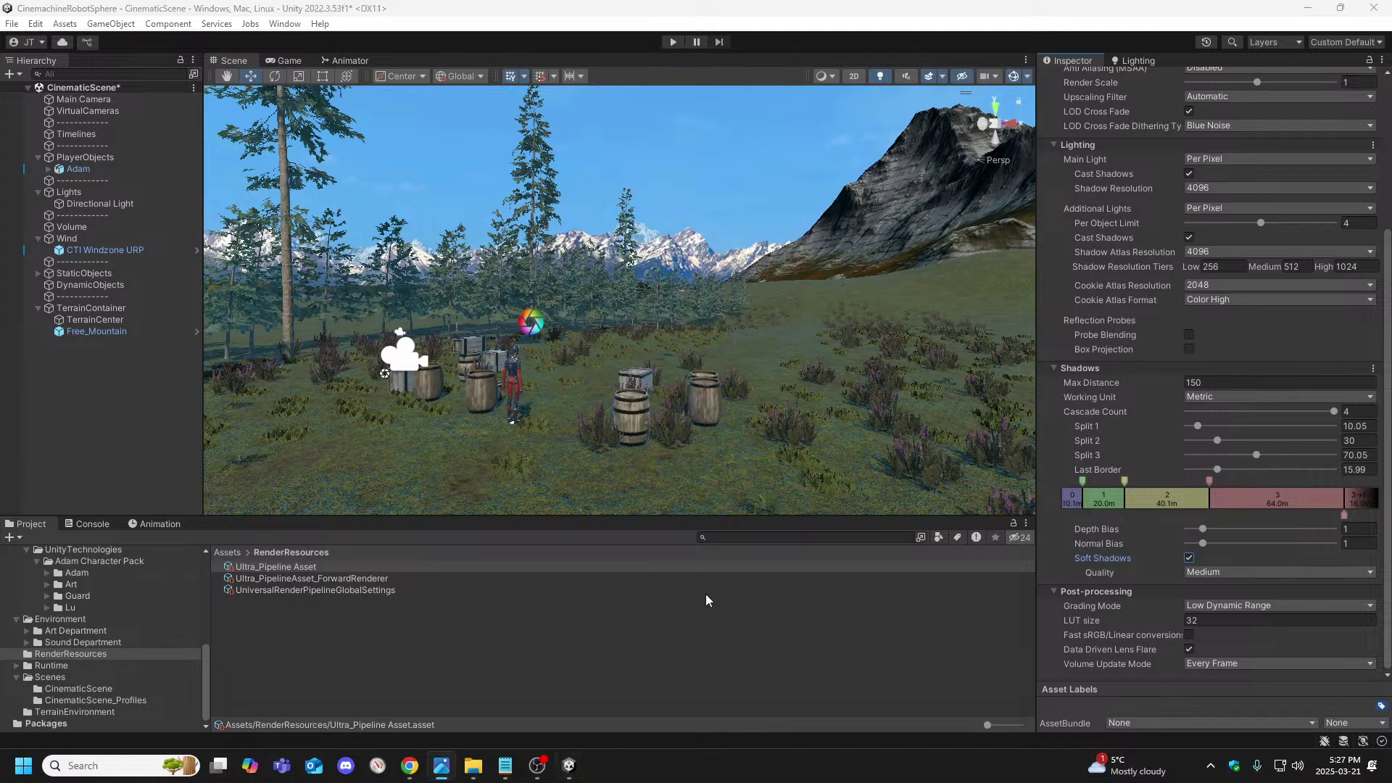
scroll(1151, 428, up, 5)
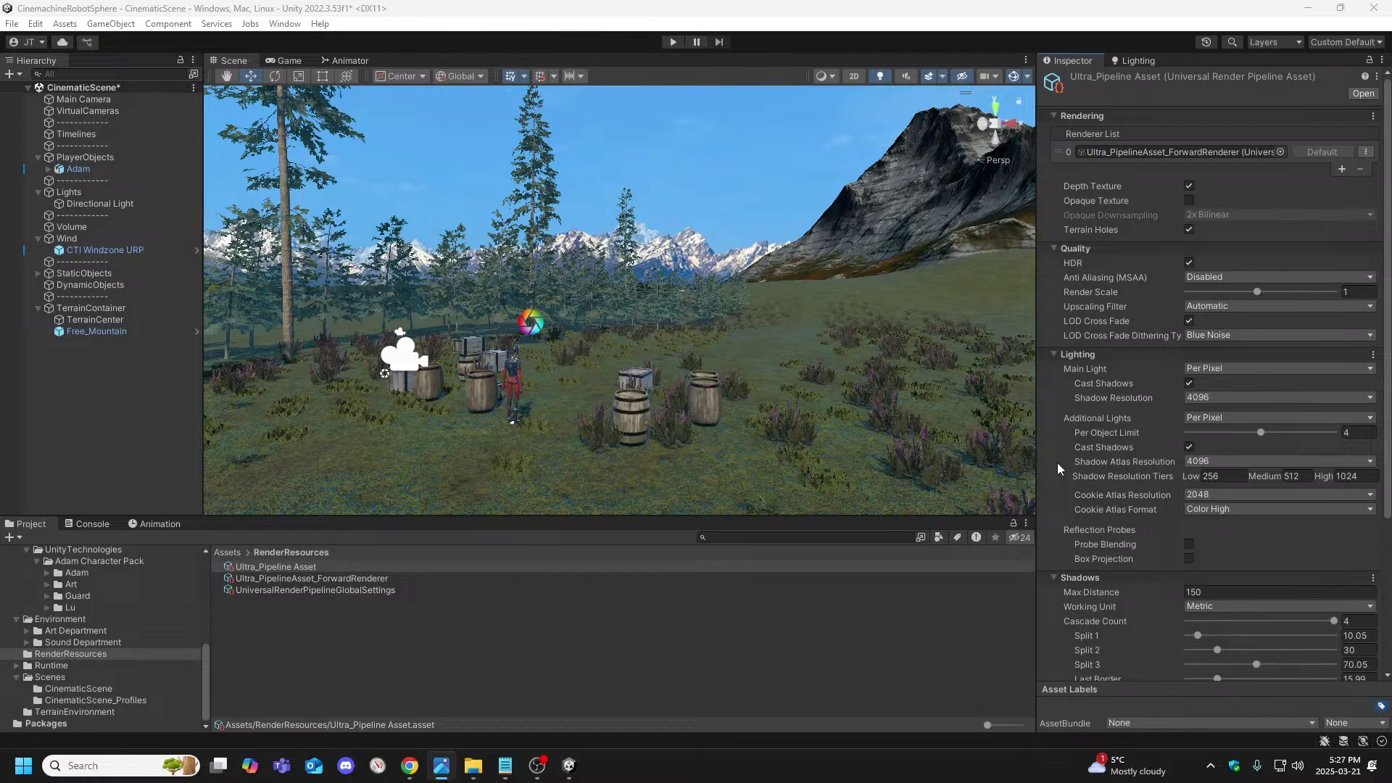
scroll(1056, 462, down, 2)
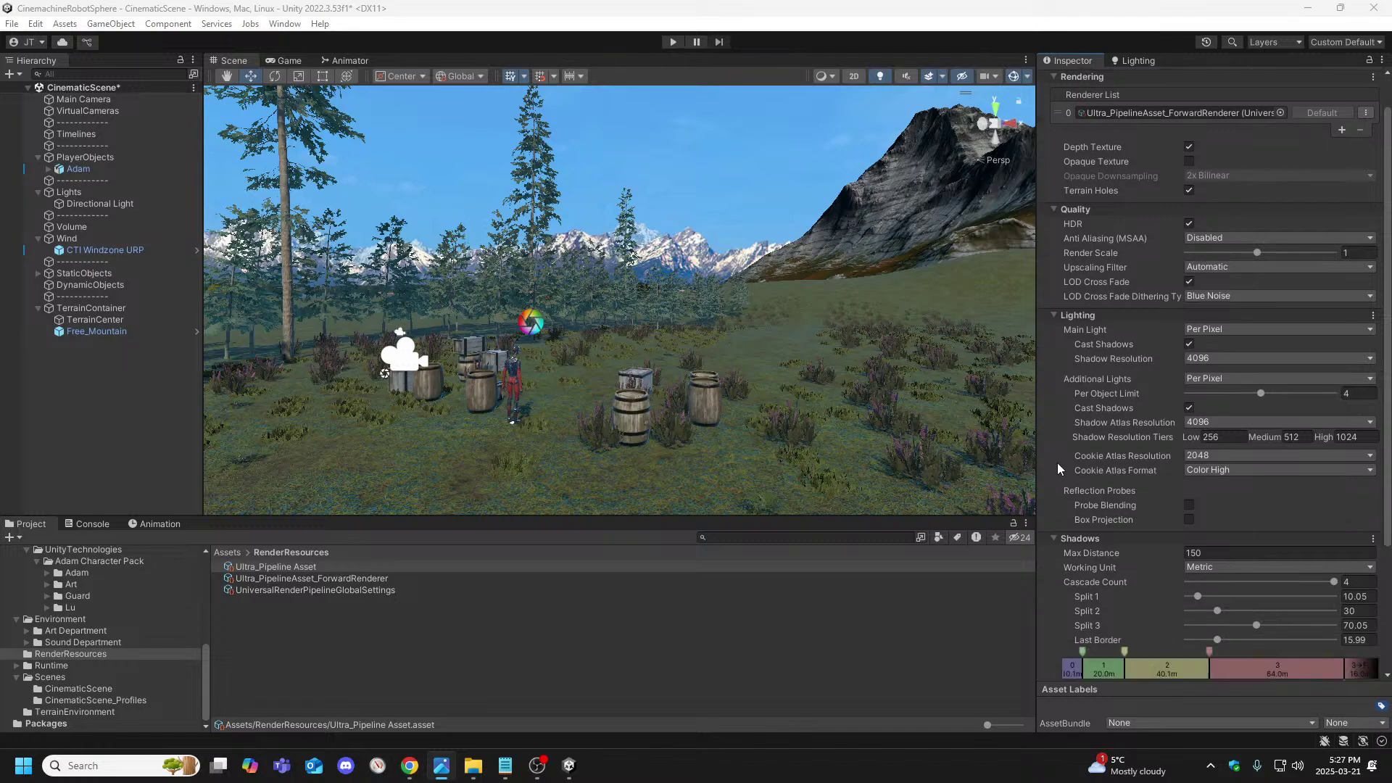
scroll(1057, 462, down, 1)
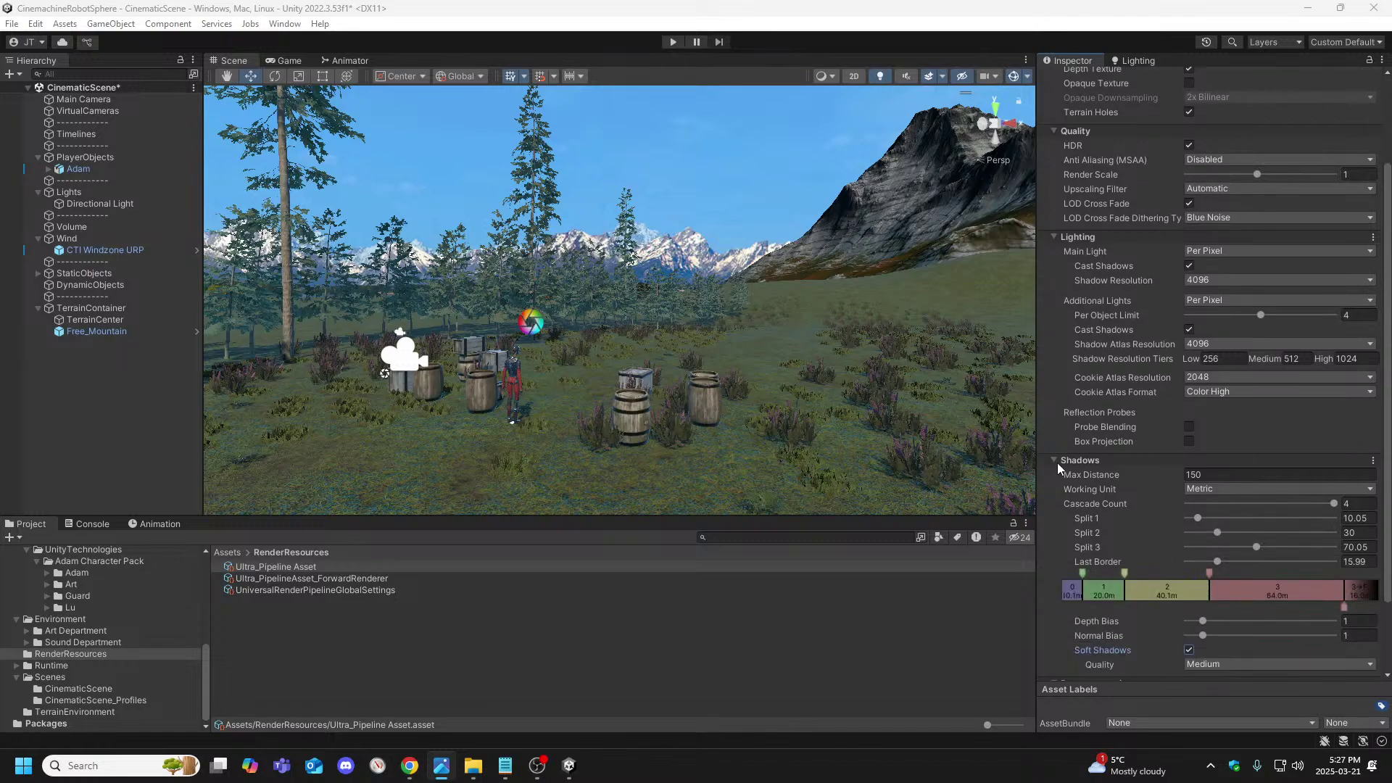
scroll(1057, 463, down, 2)
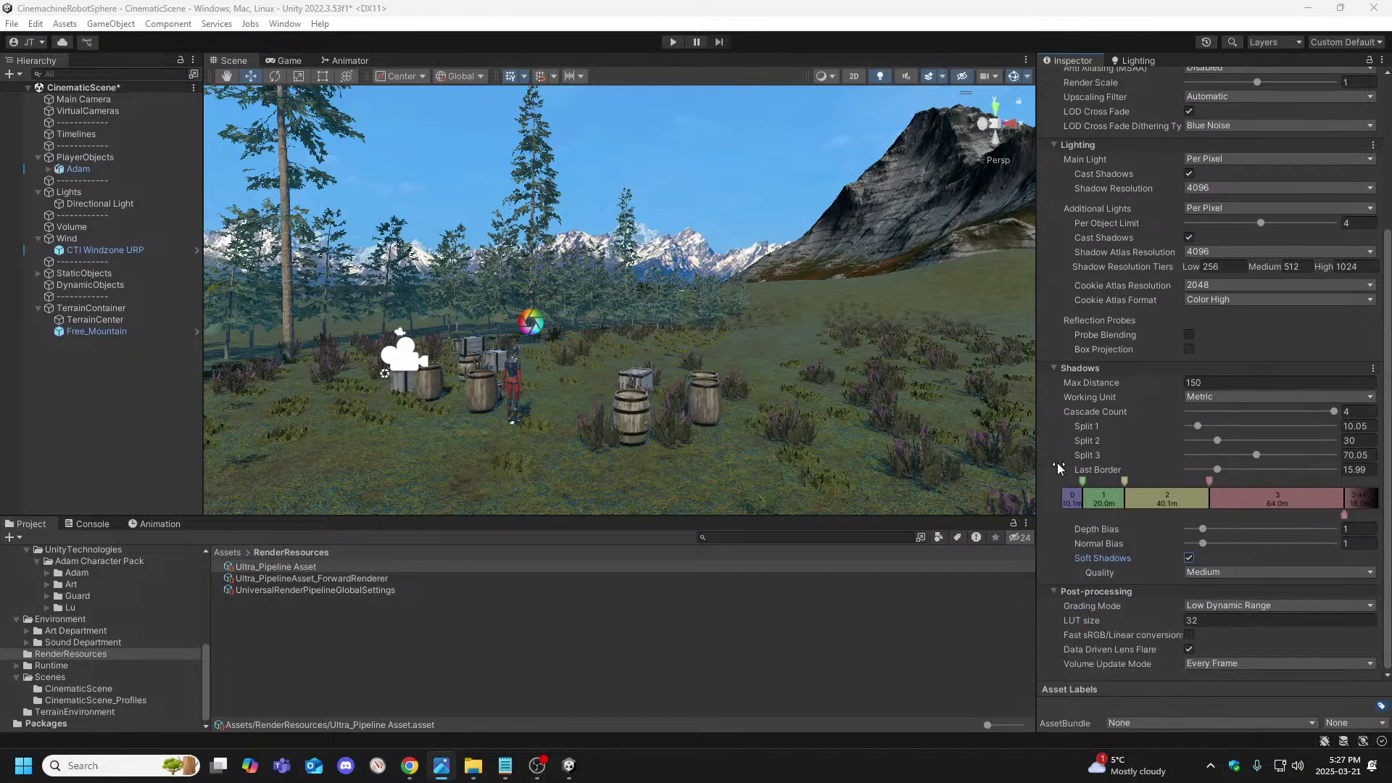
click(546, 464)
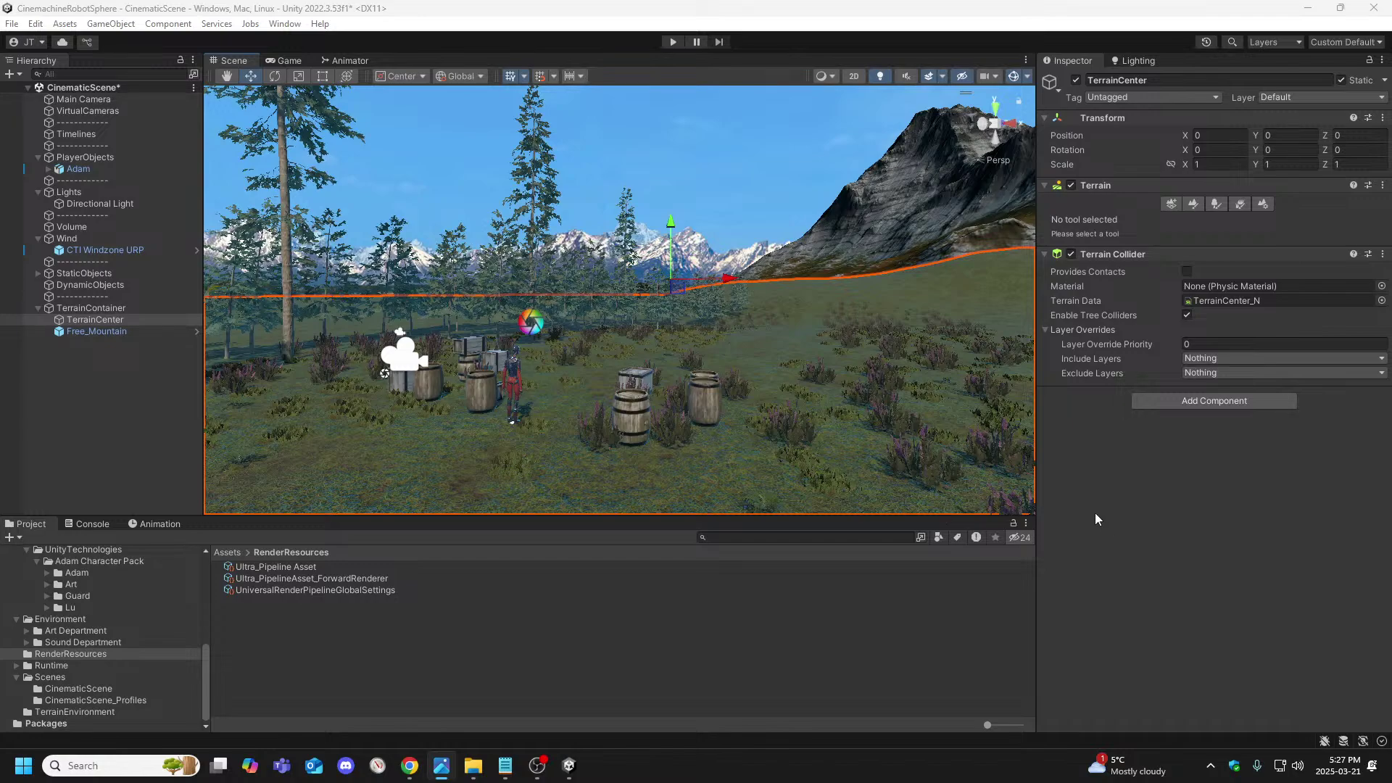
key(alt+Tab)
key(alt+Tab)
key(super+d)
key(super+d)
key(alt+Tab)
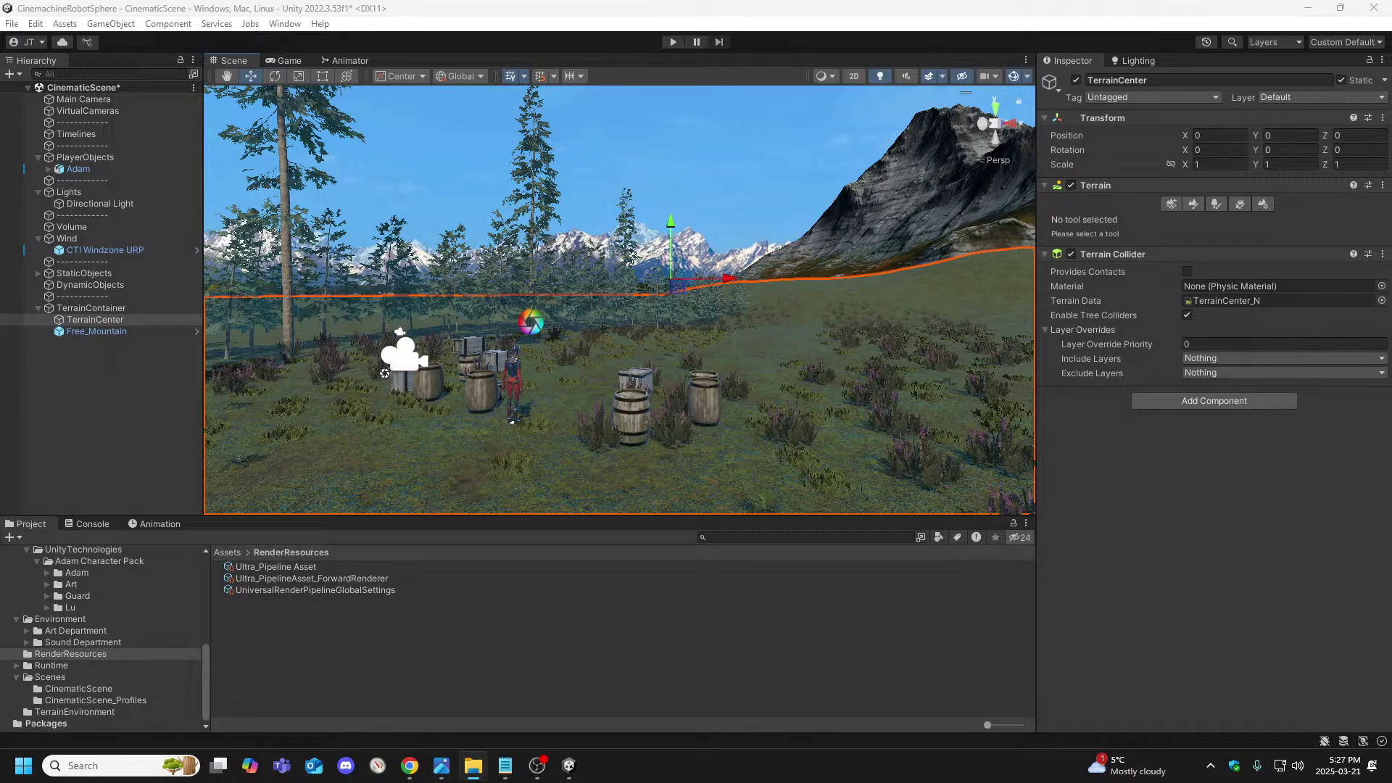
key(alt+Tab)
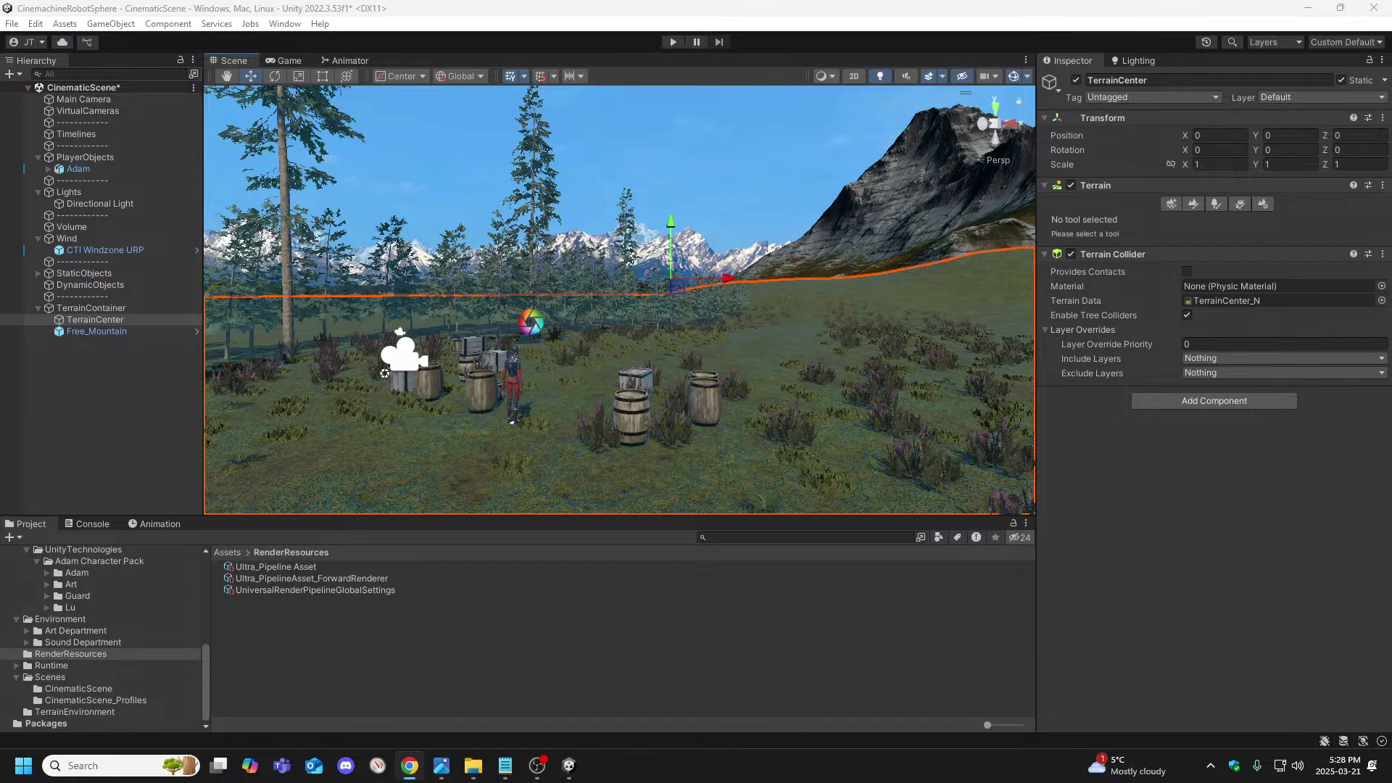
click(505, 765)
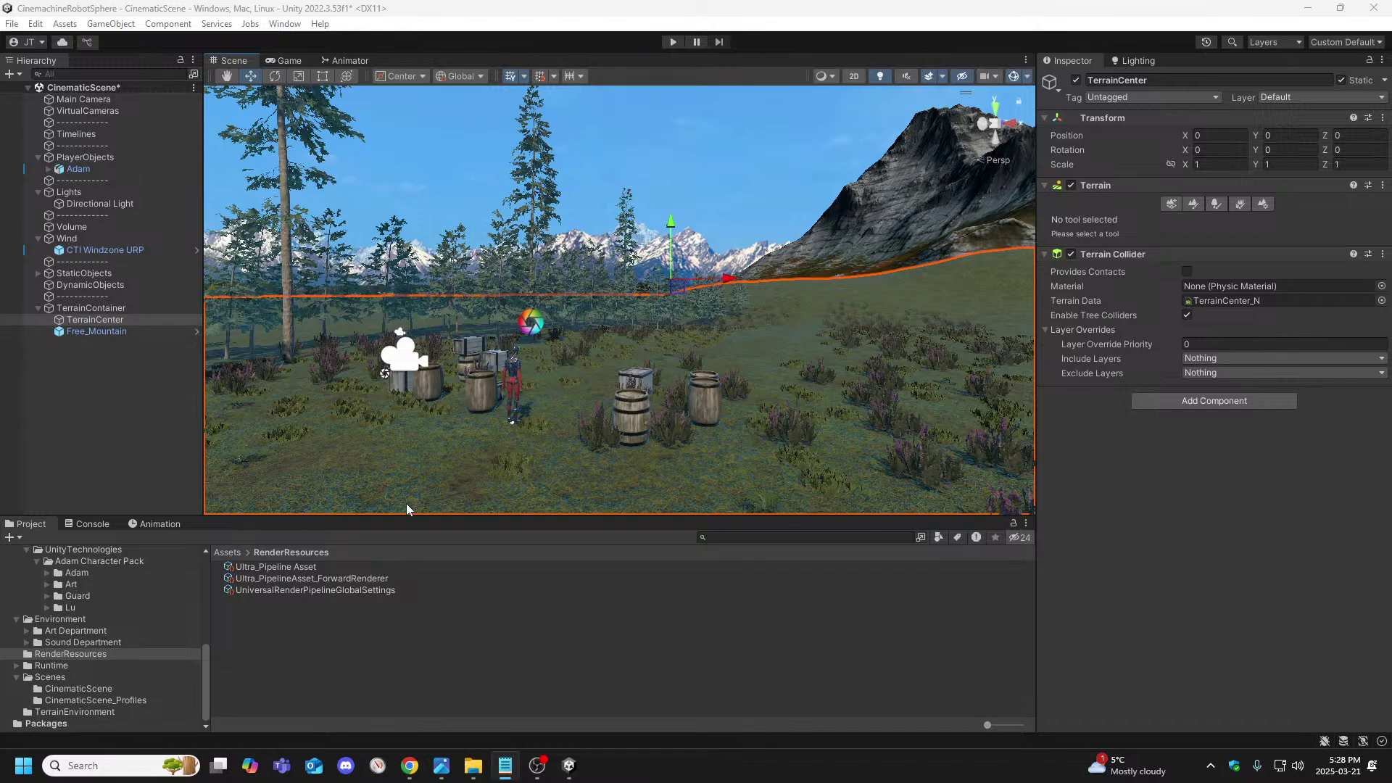
Reselect the Ultra_Pipeline Asset and check the scene's Lighting settings before returning to the asset's properties
click(285, 568)
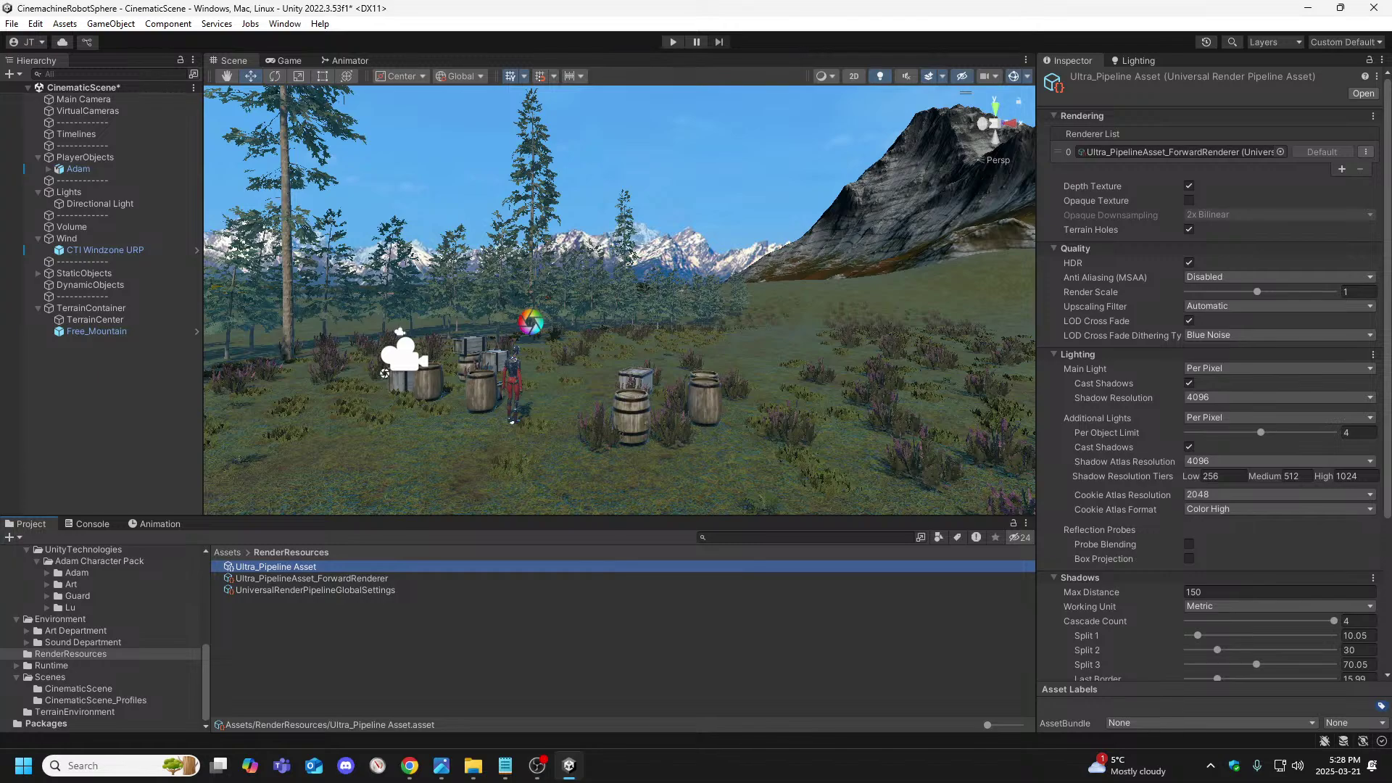
click(1126, 63)
click(1087, 81)
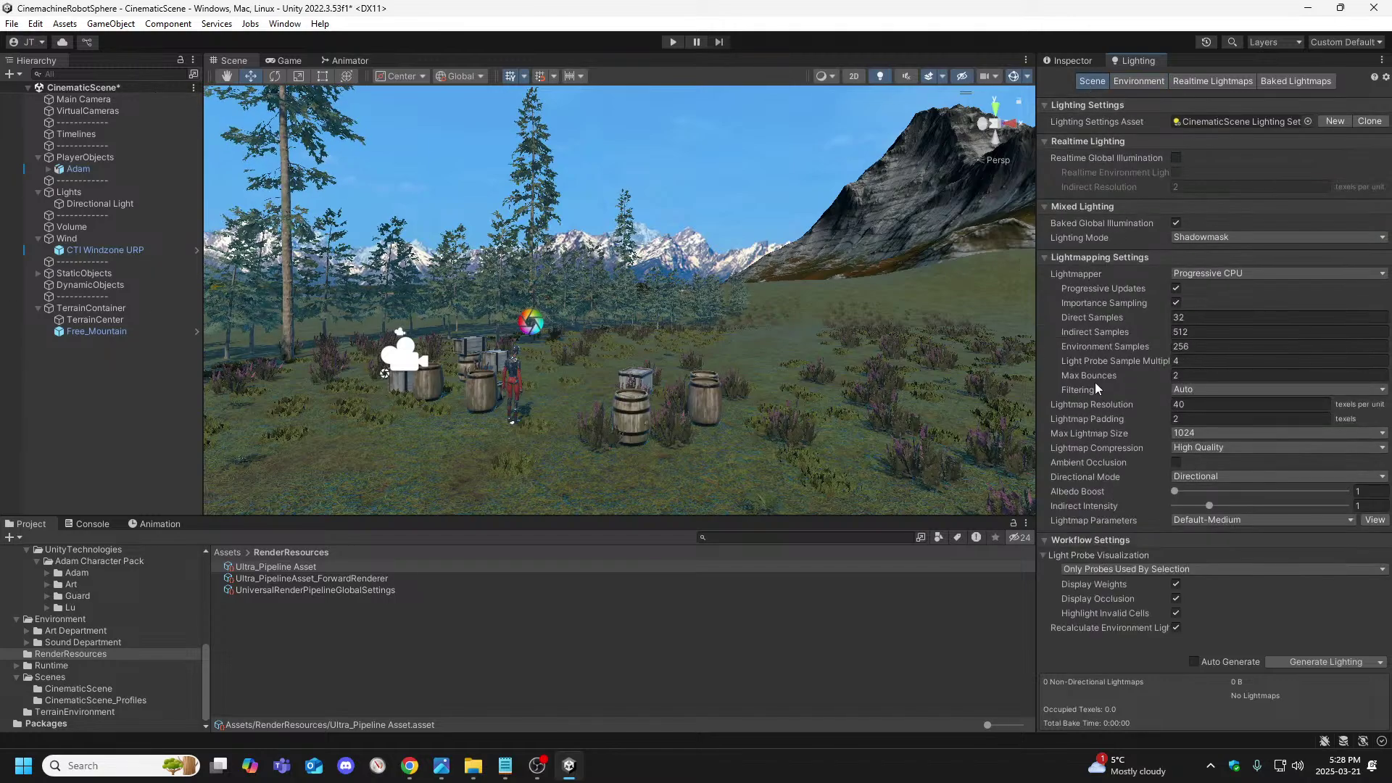
click(1079, 63)
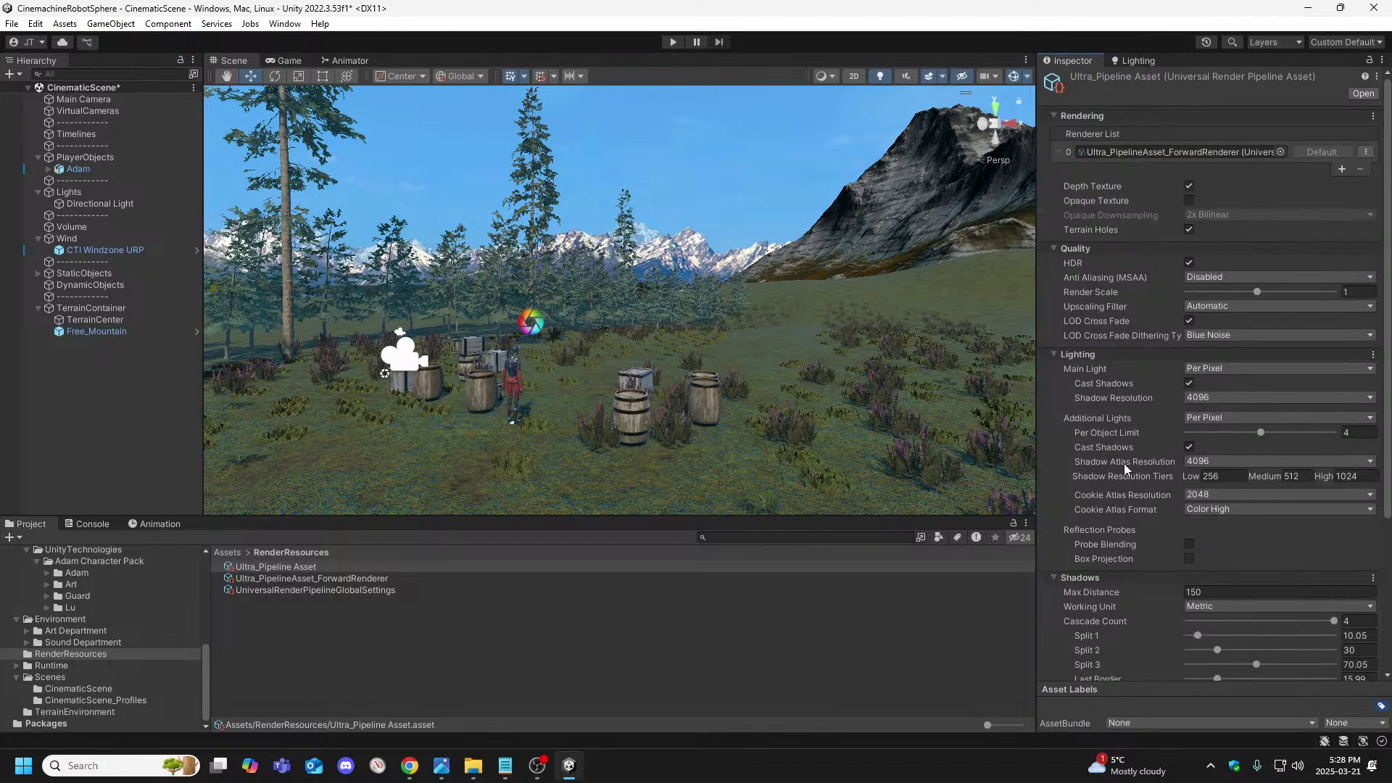
Leave the Ultra_Pipeline Asset's name as it is and open the UniversalRenderPipelineGlobalSettings asset for review
click(261, 563)
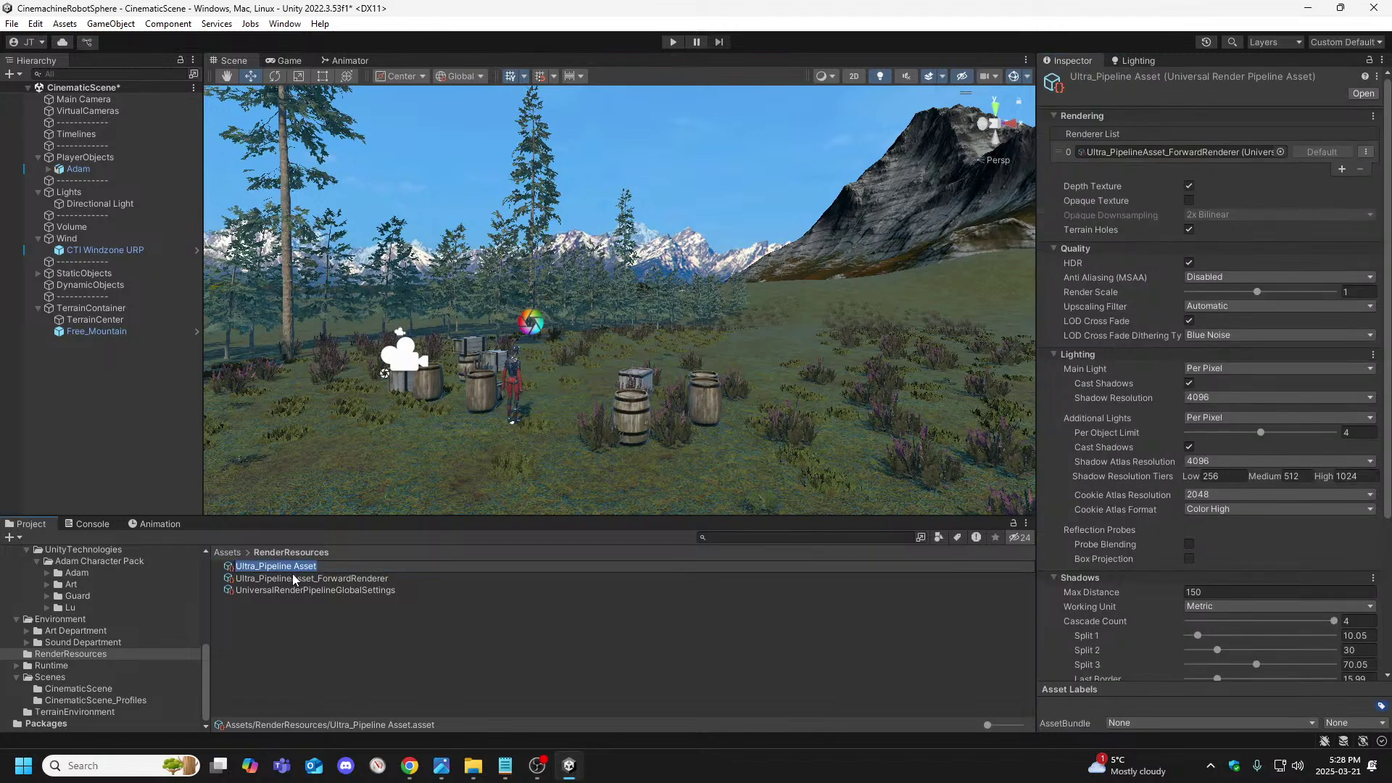
click(310, 586)
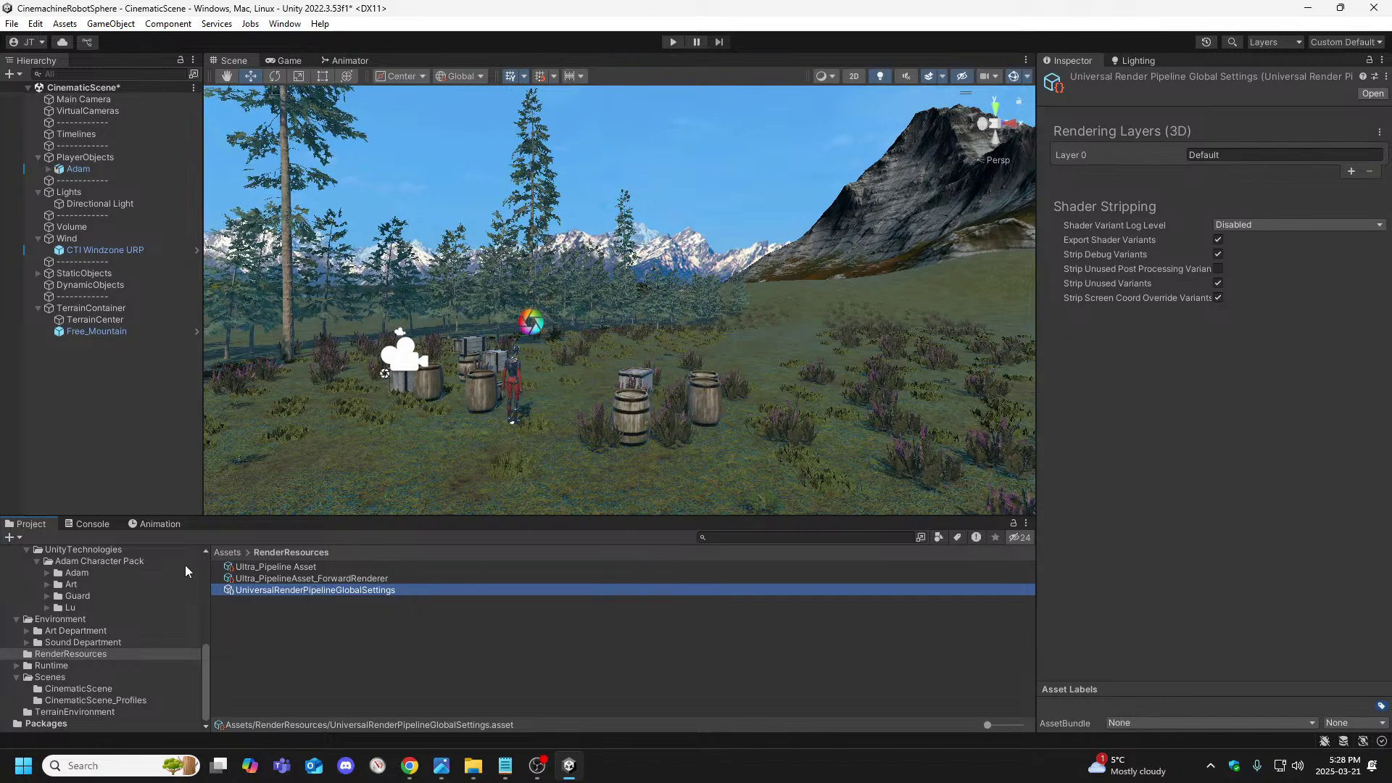
Review the Ultra_PipelineAsset_ForwardRenderer asset's properties and examine the project's Graphics settings, from the assigned render pipeline to culling
click(290, 579)
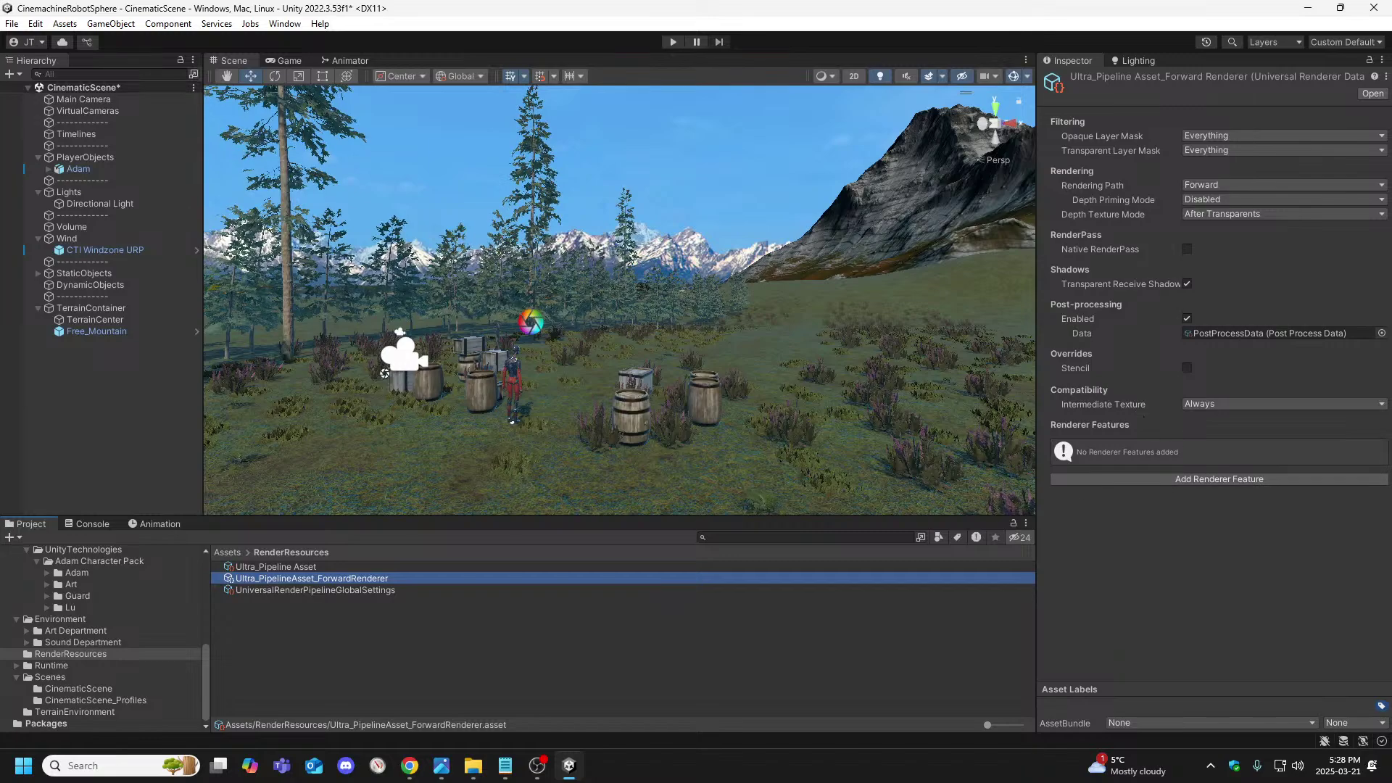
key(alt+Tab)
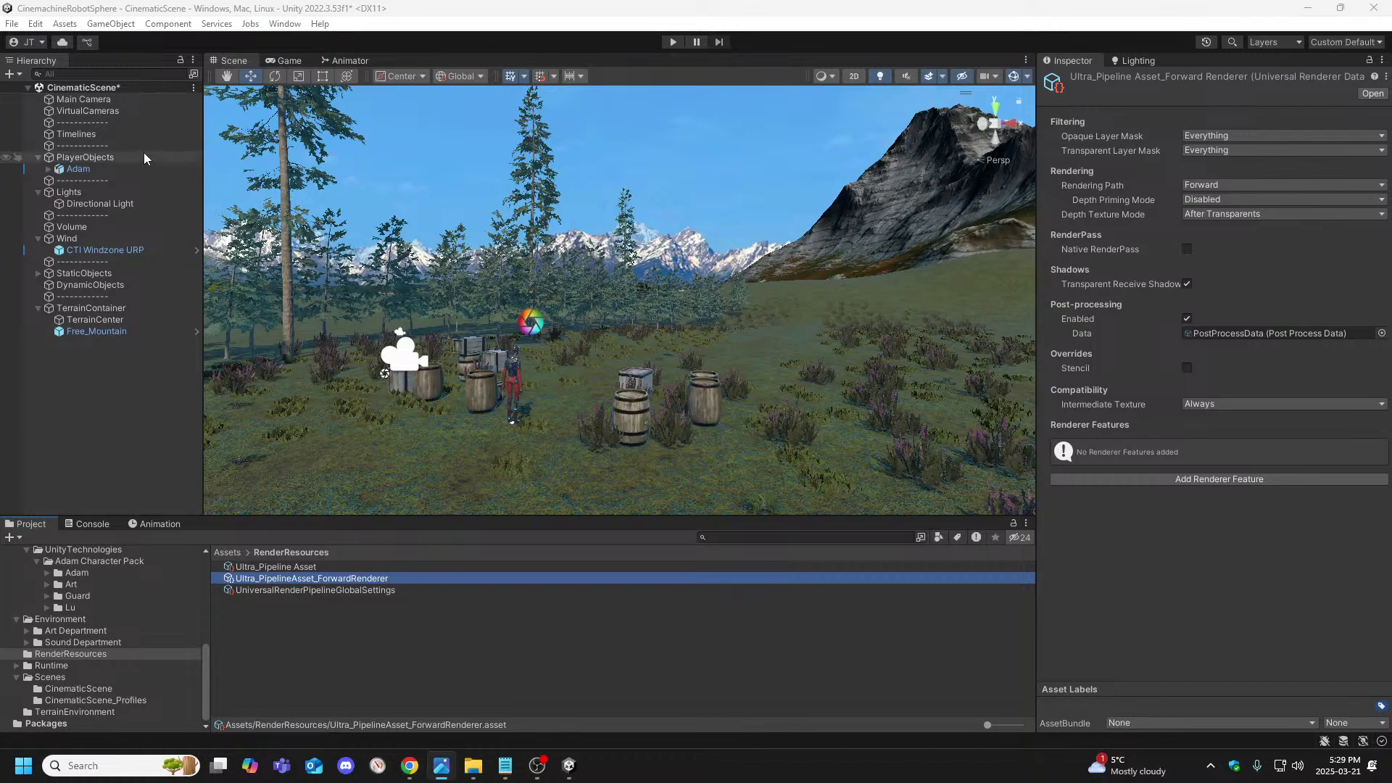
click(36, 24)
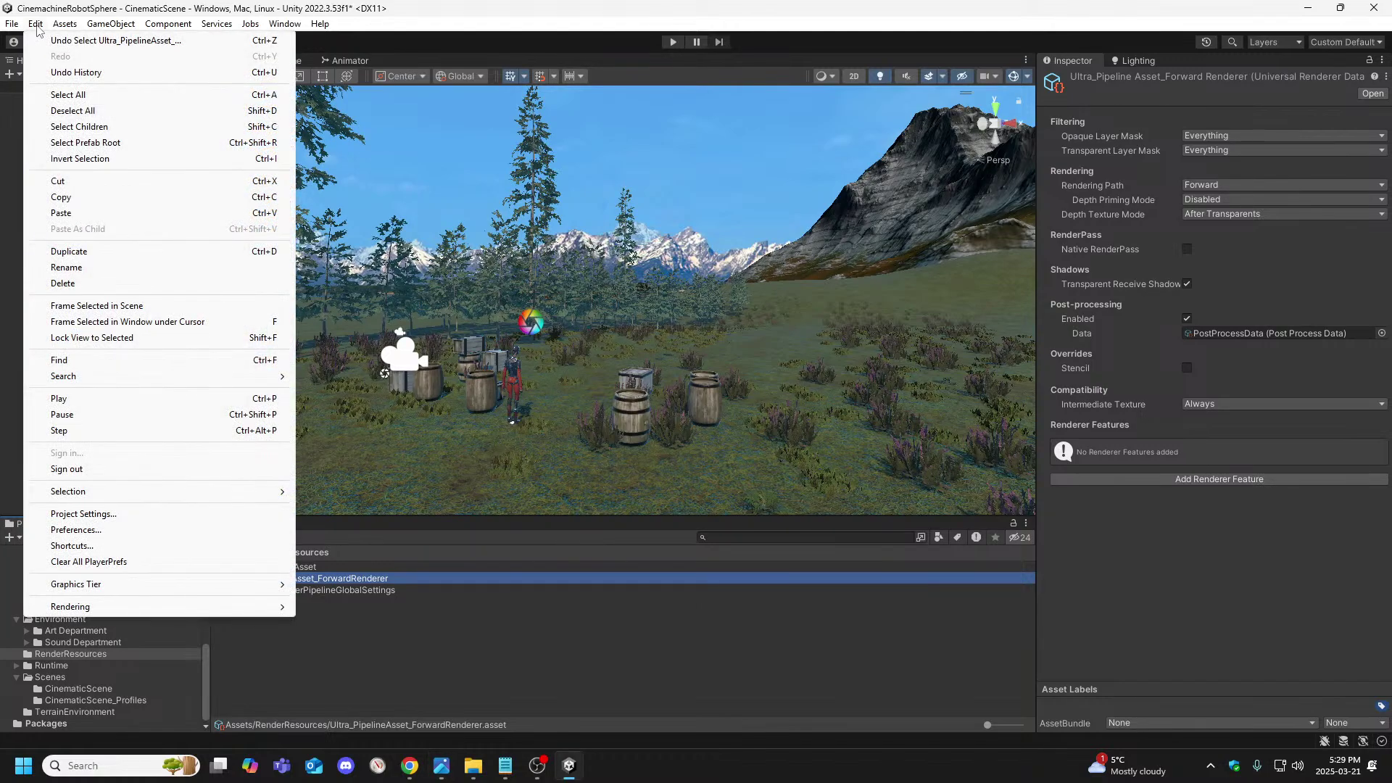
click(98, 514)
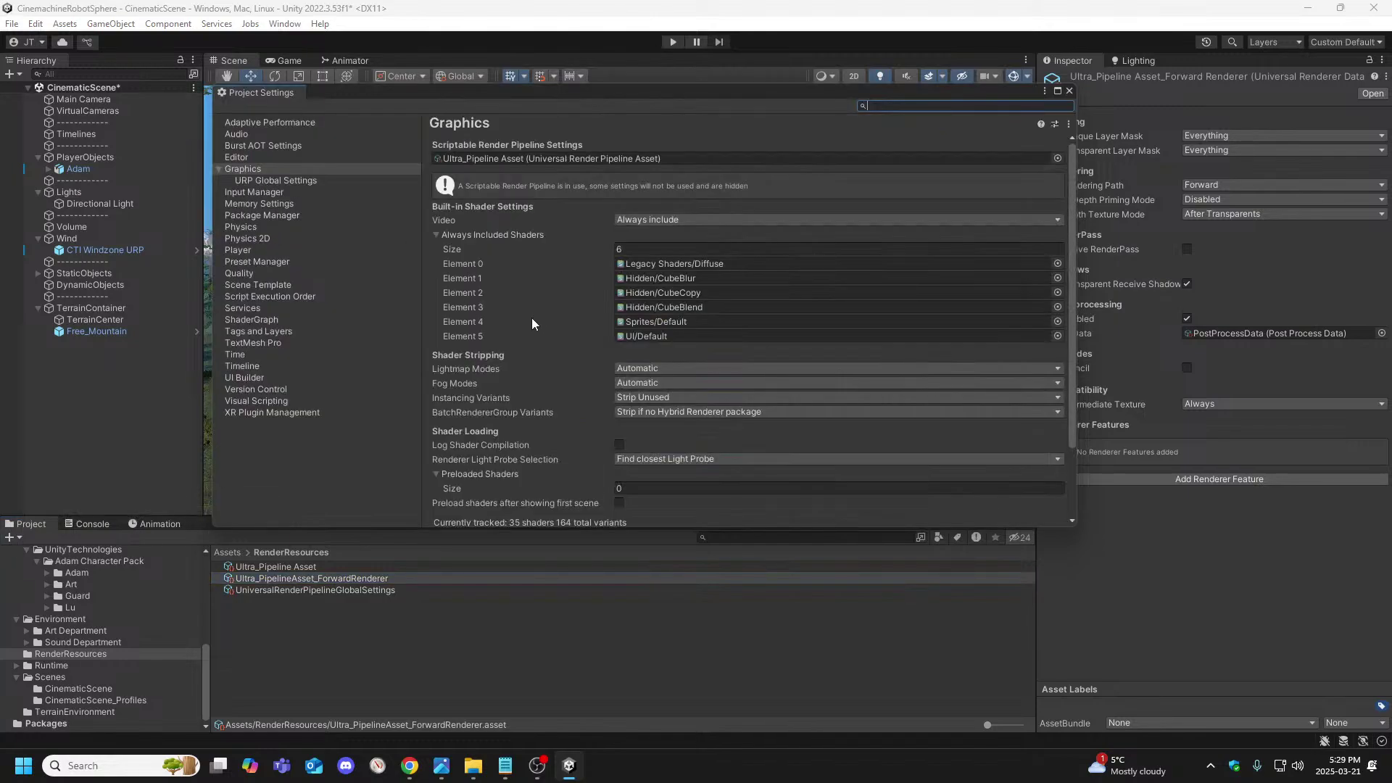
scroll(532, 328, down, 3)
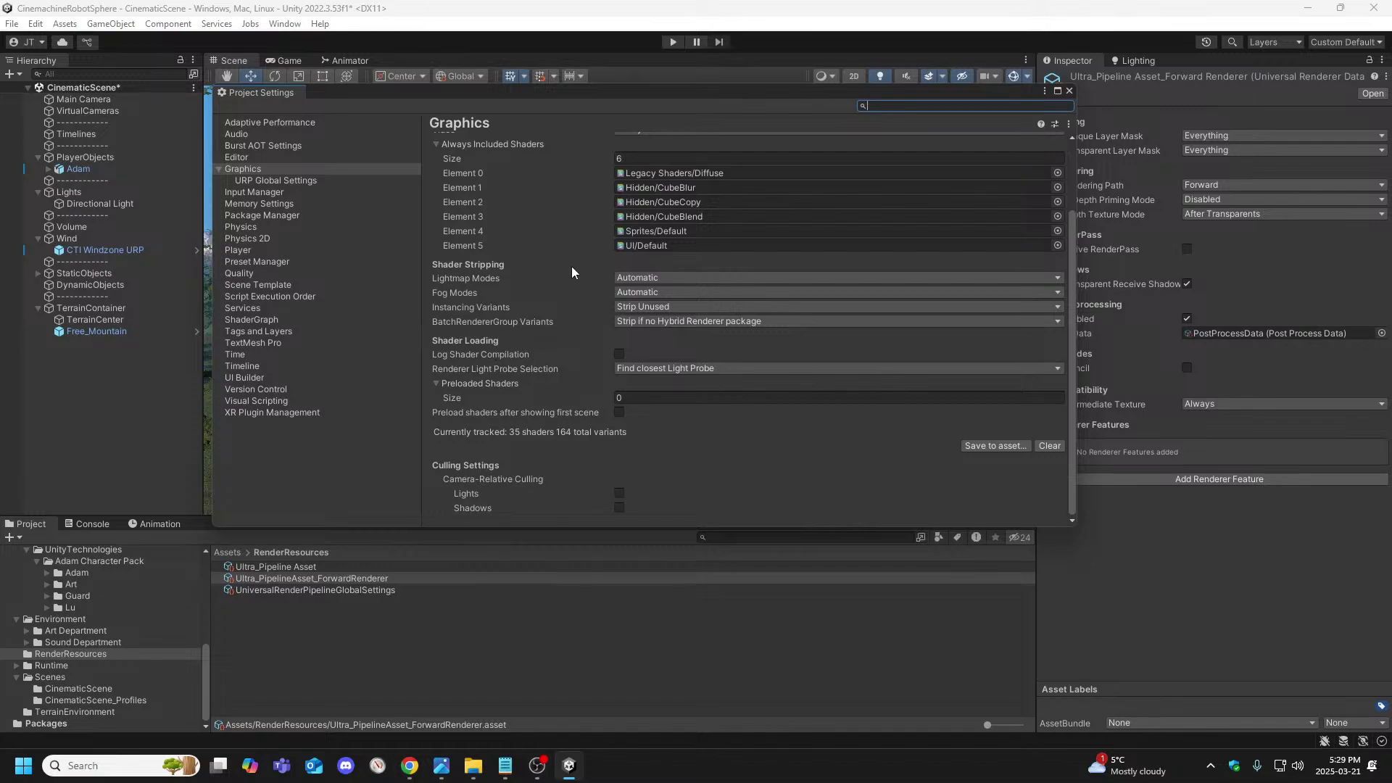
key(alt+Tab)
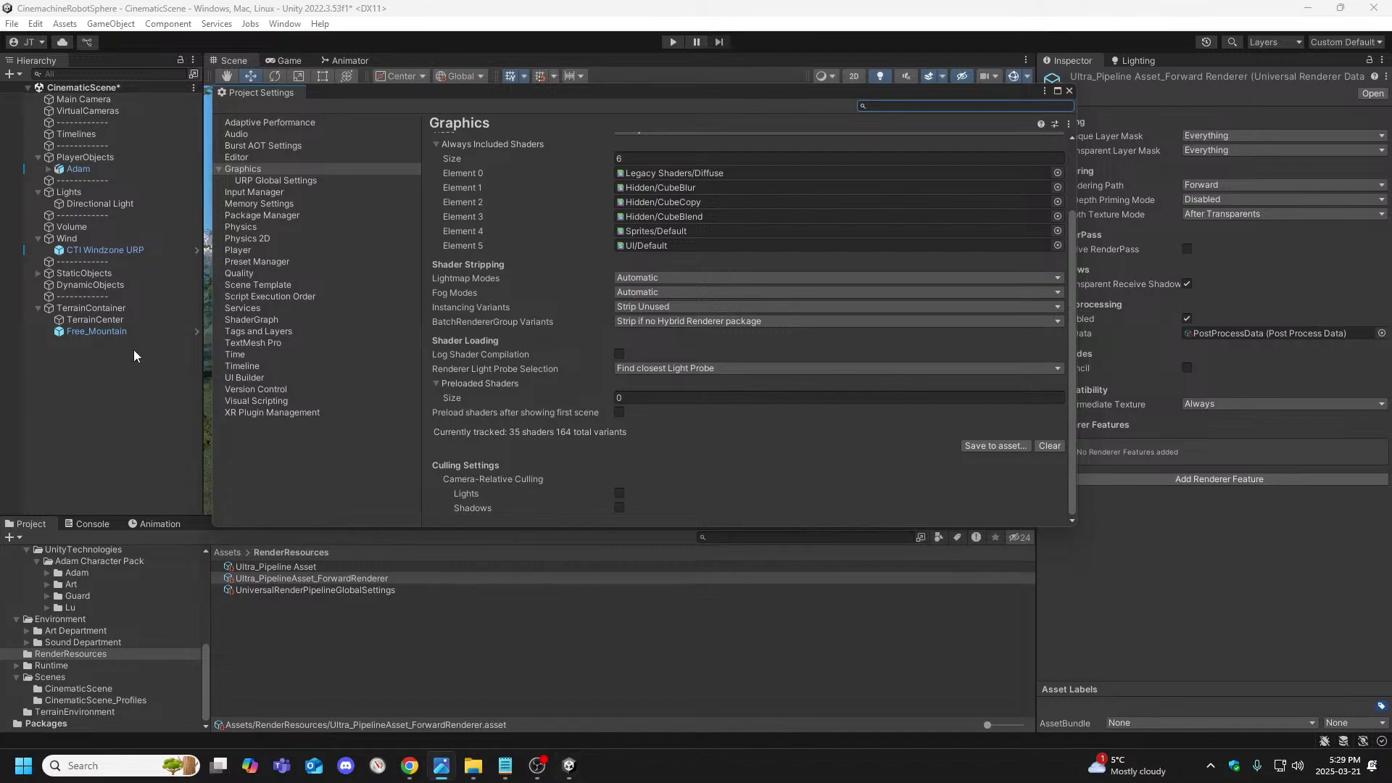
Examine the project's Quality settings for the Ultra level, covering rendering, textures, terrain, shadows, level of detail and meshes
click(243, 273)
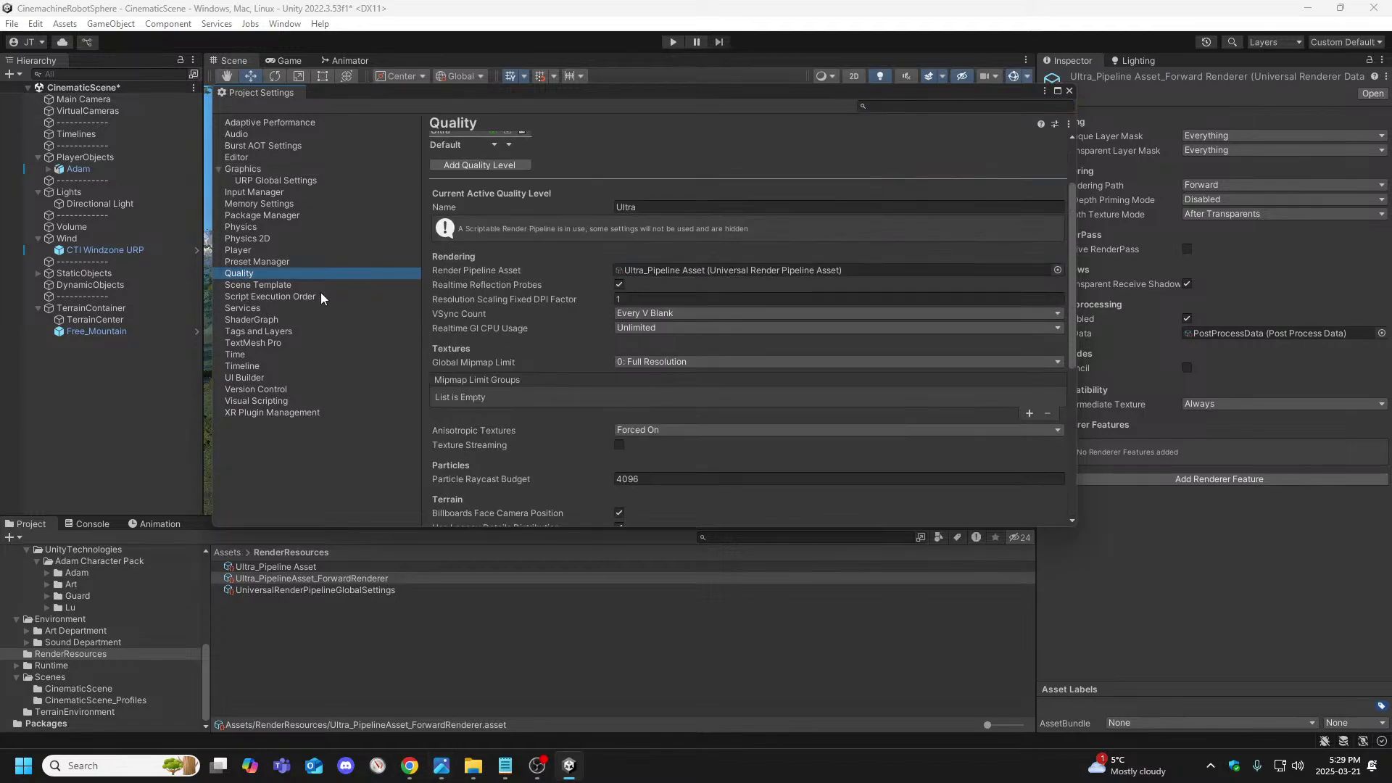
scroll(579, 298, down, 2)
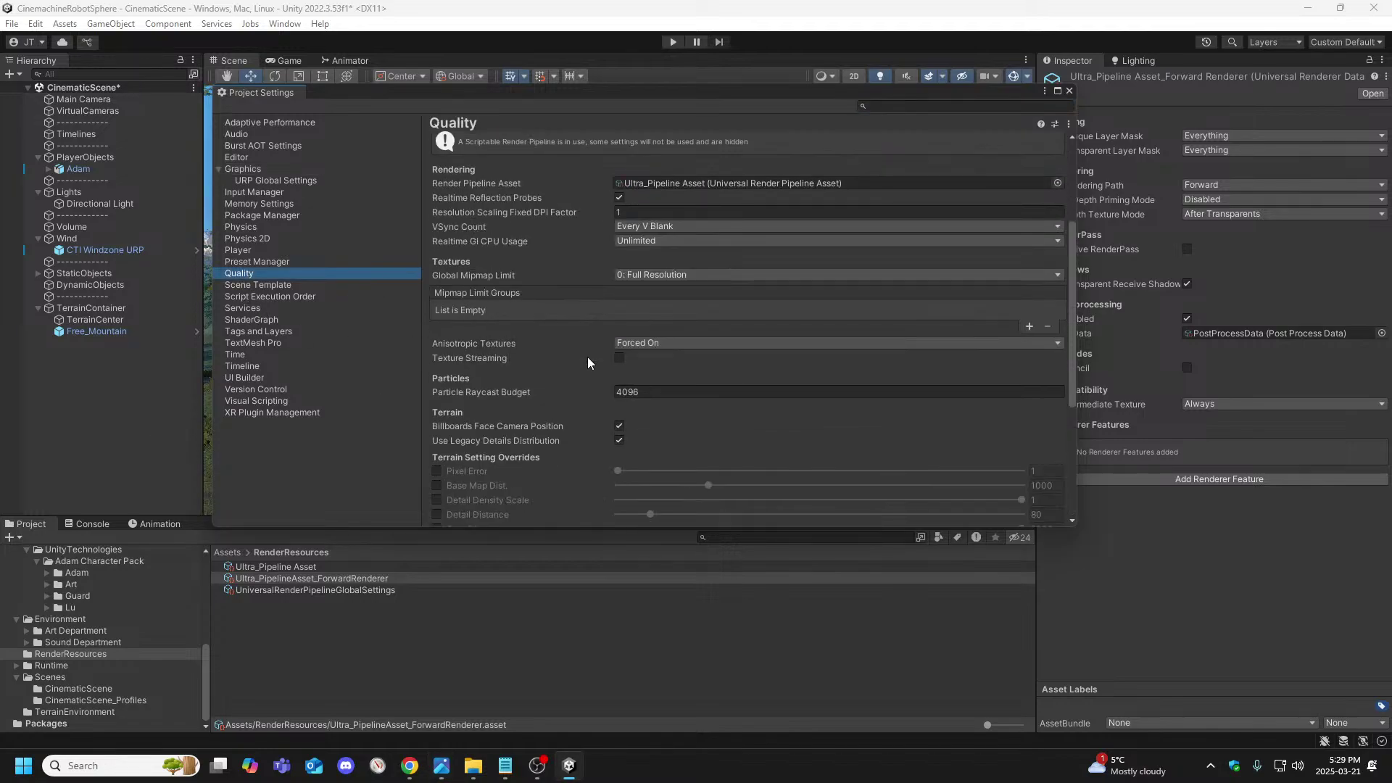
scroll(579, 389, down, 1)
scroll(578, 396, down, 1)
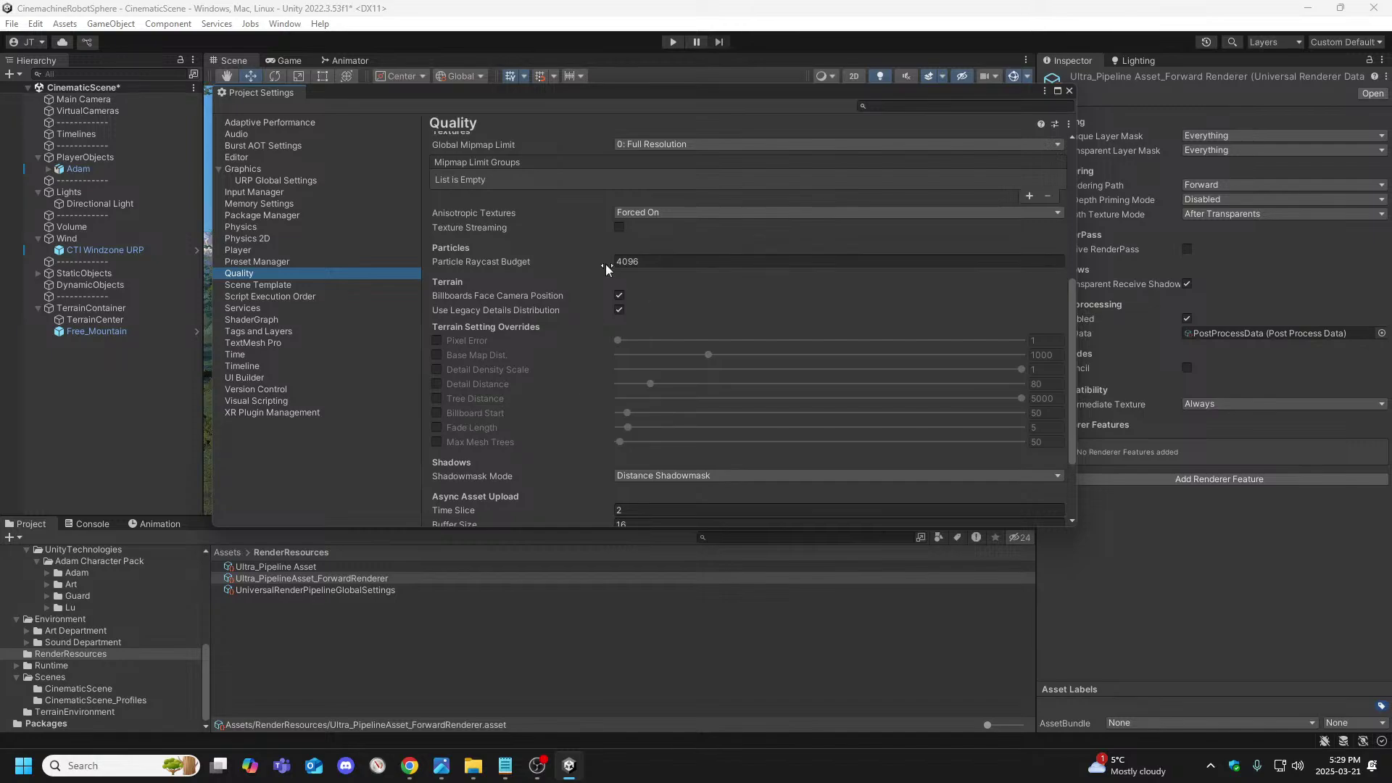
scroll(601, 259, up, 3)
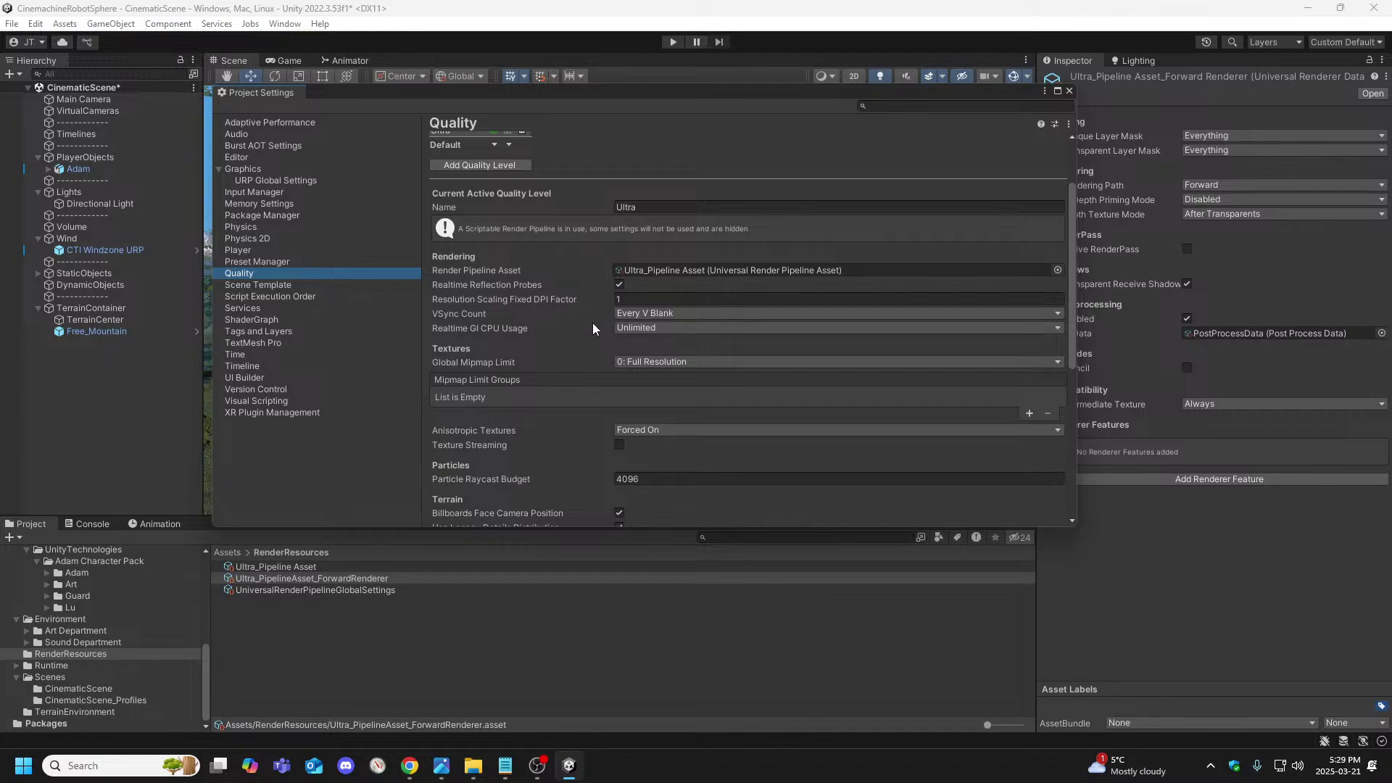
scroll(593, 328, up, 1)
scroll(593, 327, down, 3)
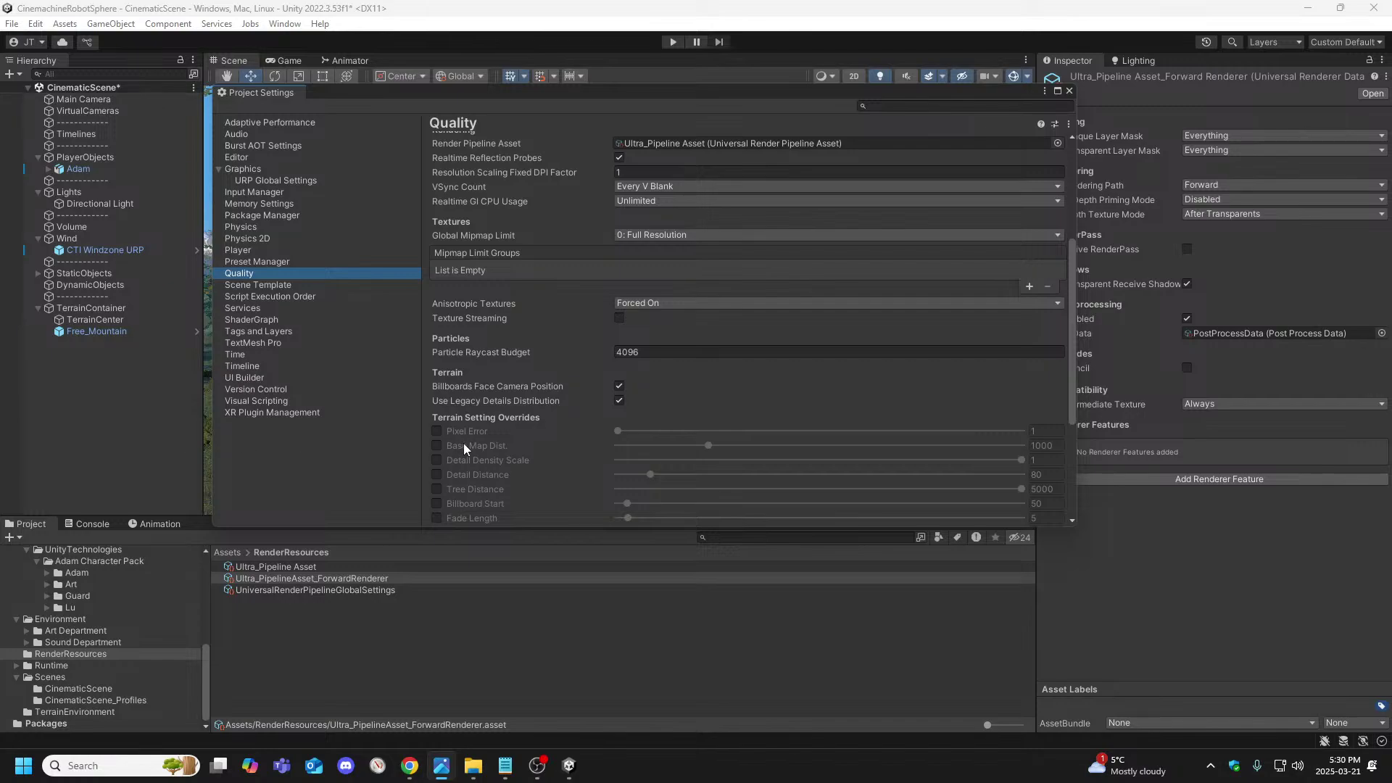
scroll(559, 427, down, 1)
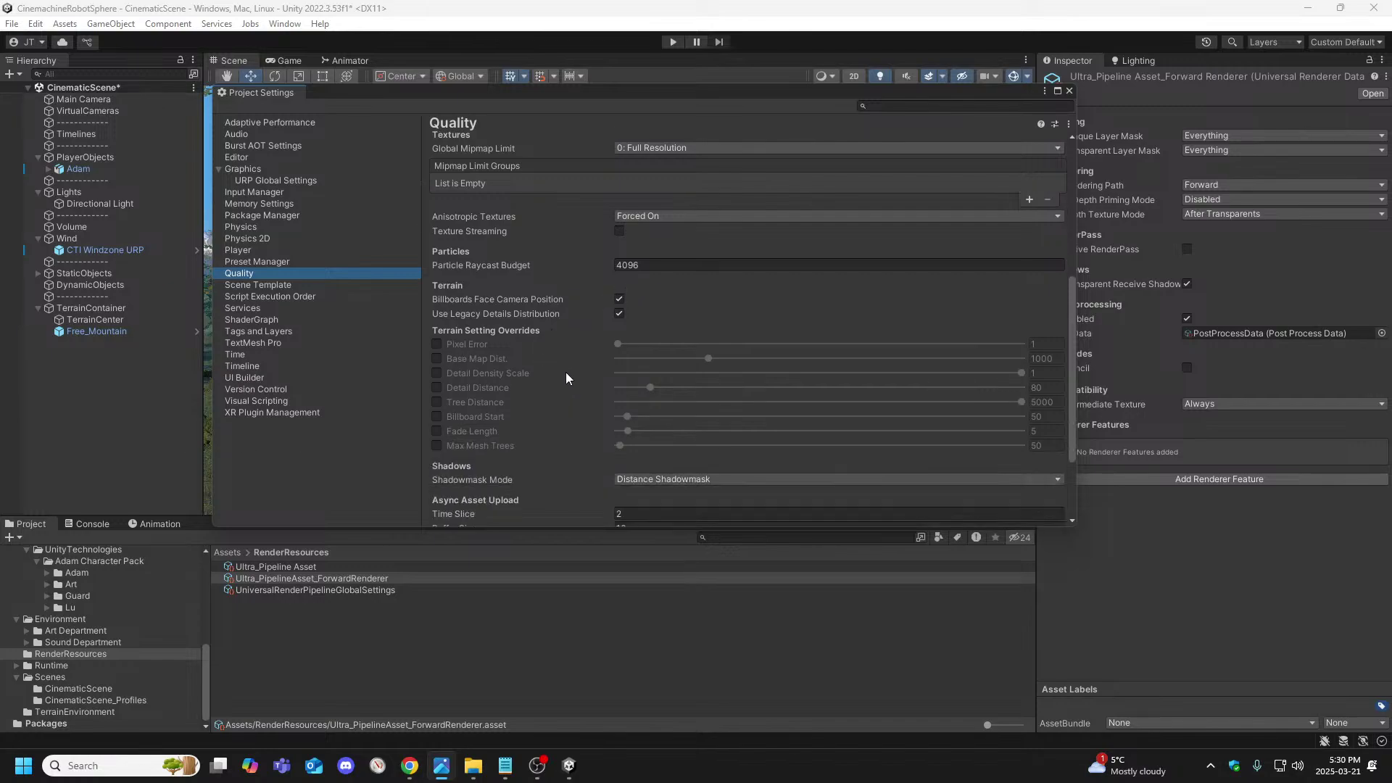
scroll(565, 372, down, 1)
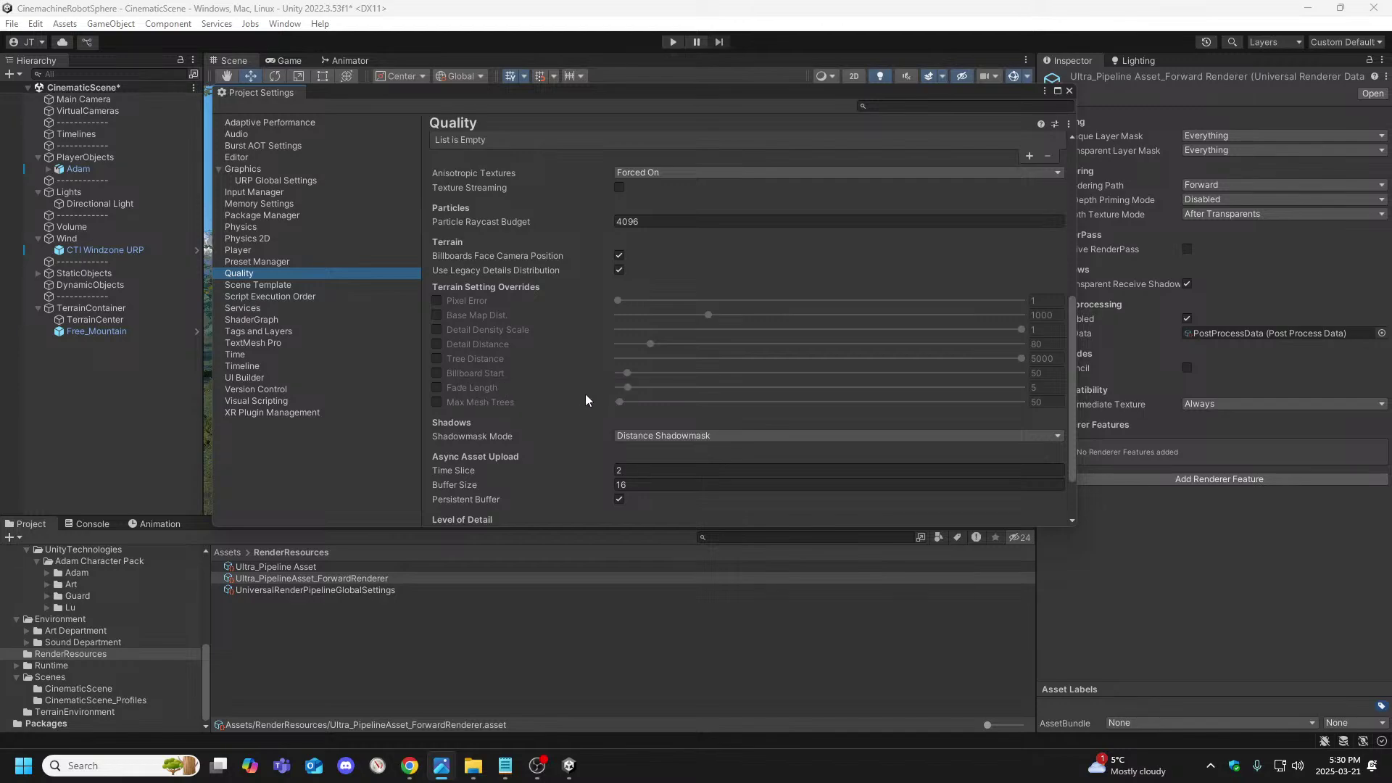
scroll(573, 403, down, 1)
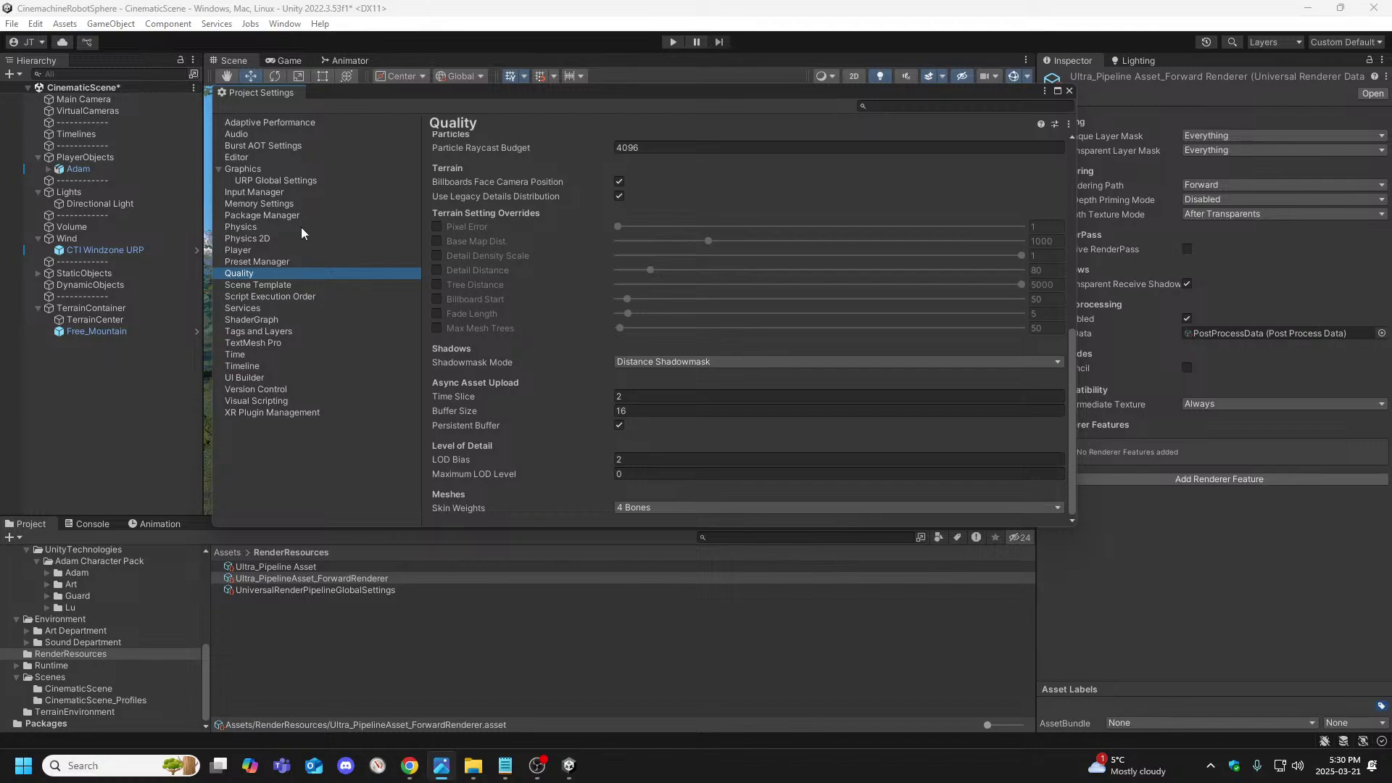
Close the project settings and recheck the Ultra_Pipeline Asset and its Ultra_PipelineAsset_ForwardRenderer asset
click(1068, 90)
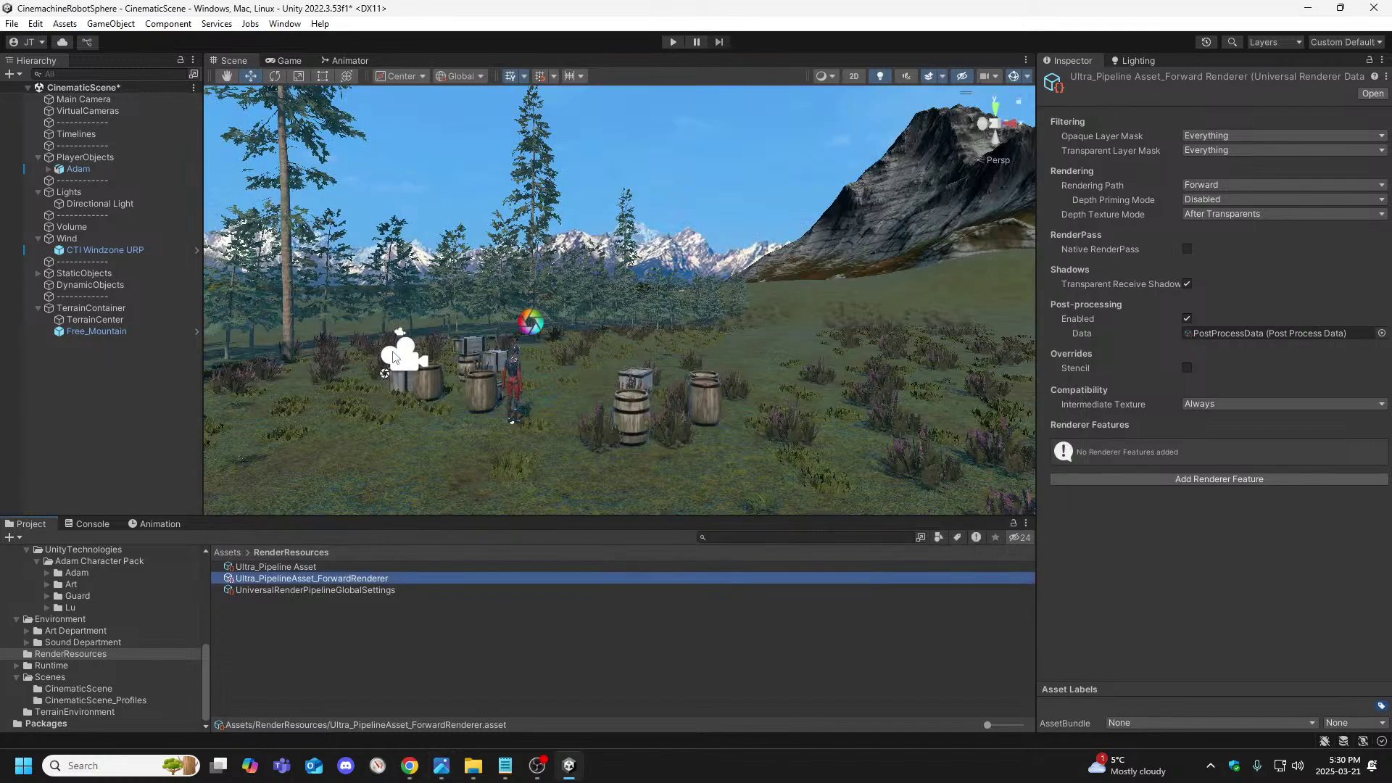
click(287, 567)
click(287, 578)
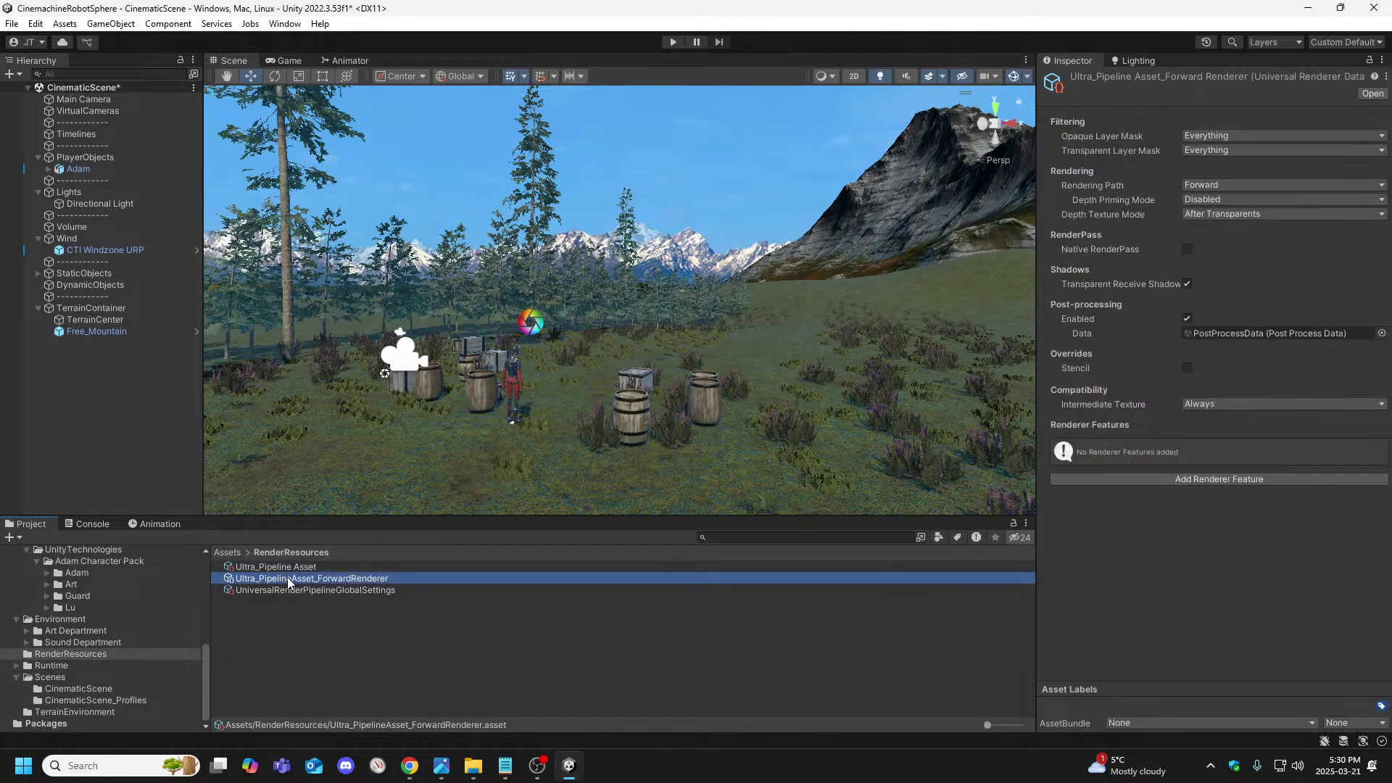
Display the scene's lighting settings for CinematicScene
click(1144, 61)
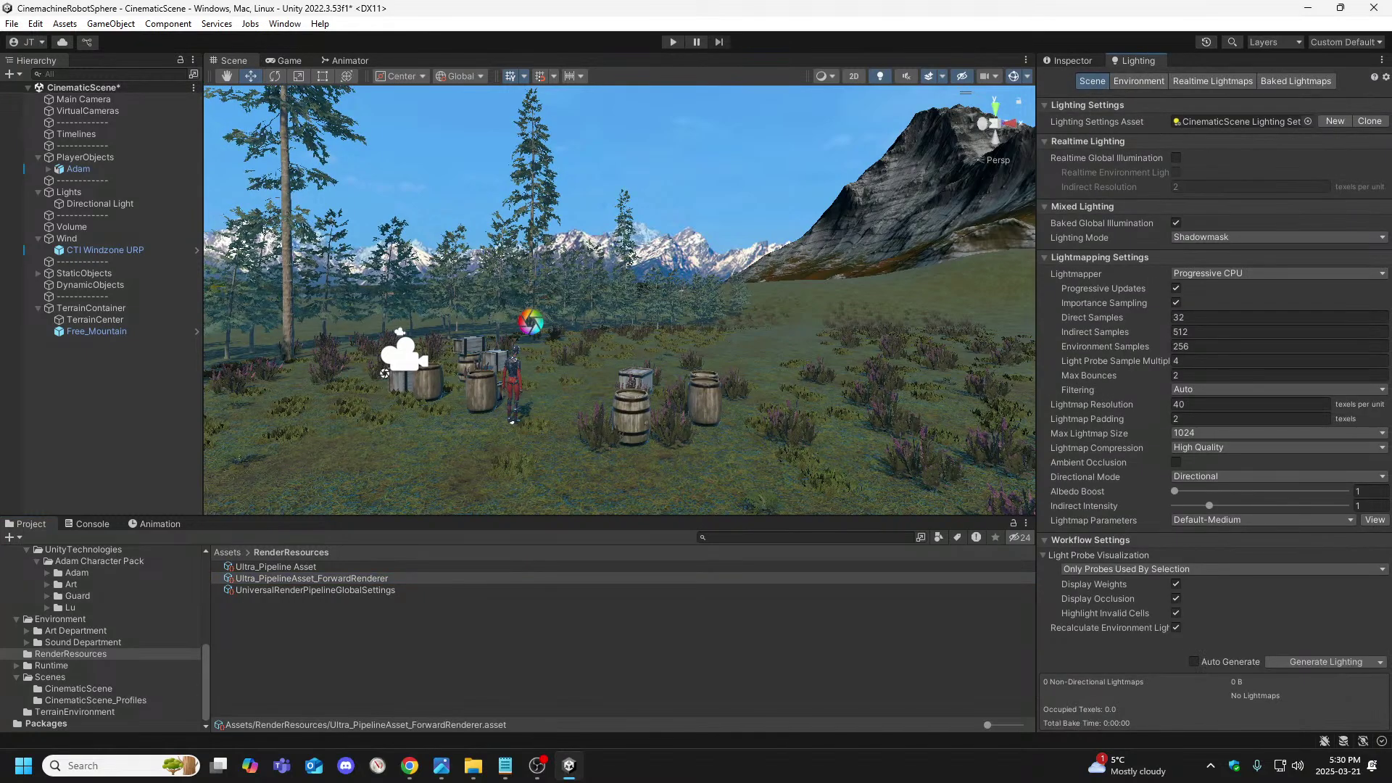
key(alt+Tab)
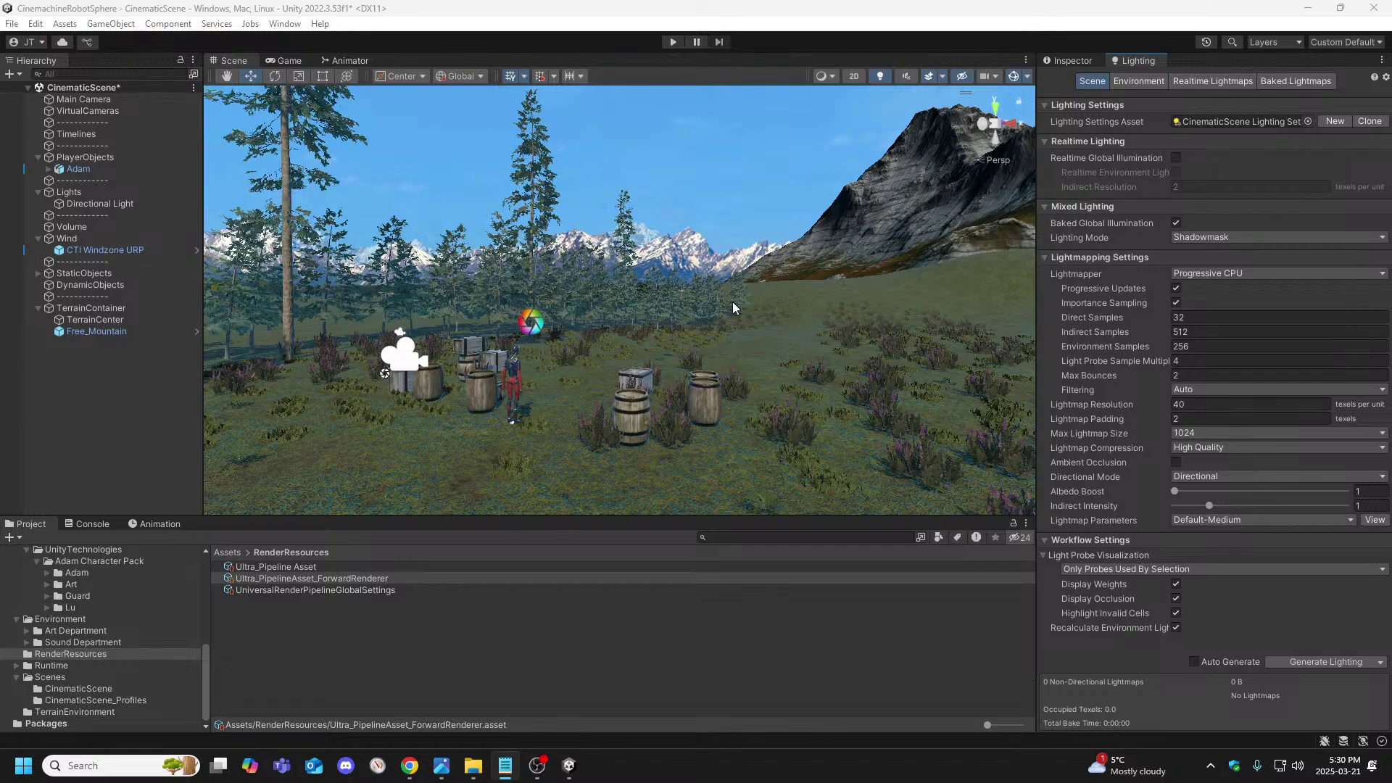
click(1082, 82)
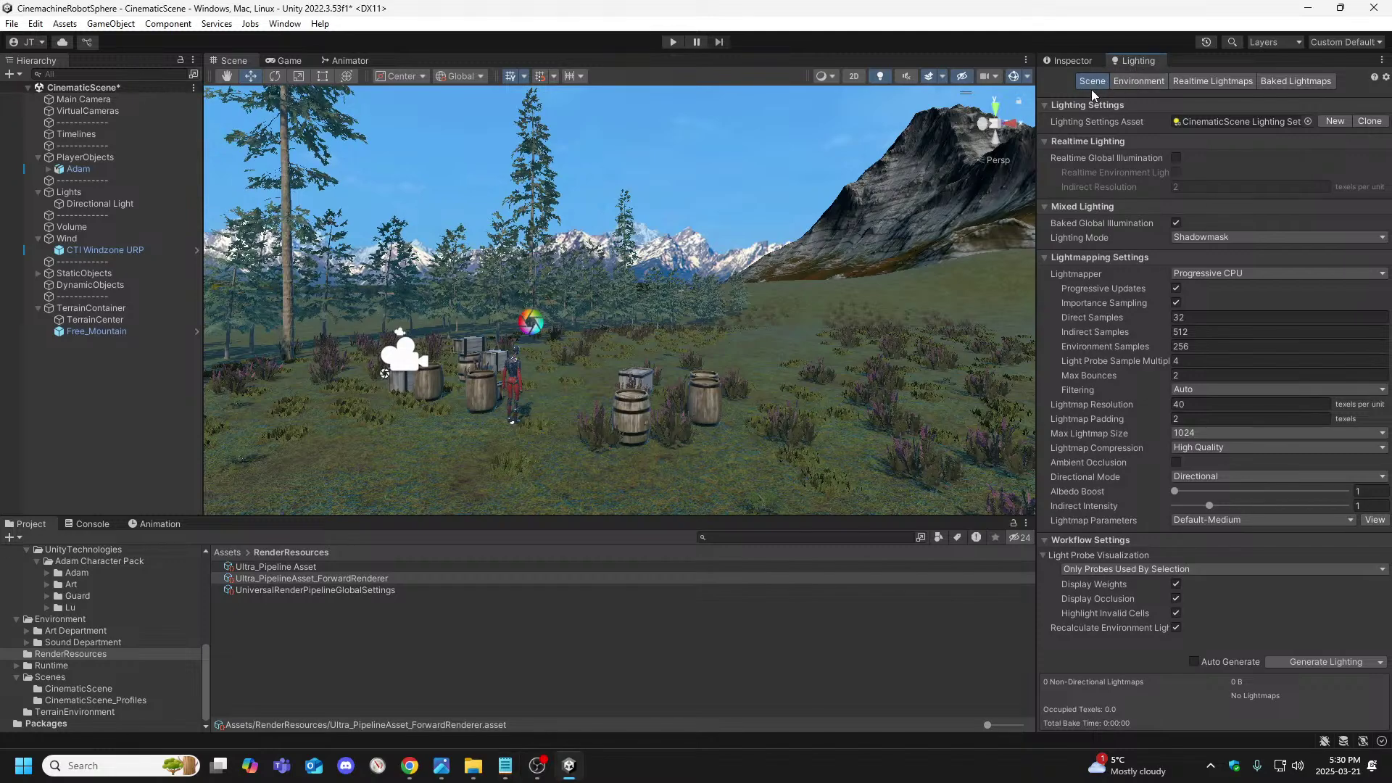
click(283, 26)
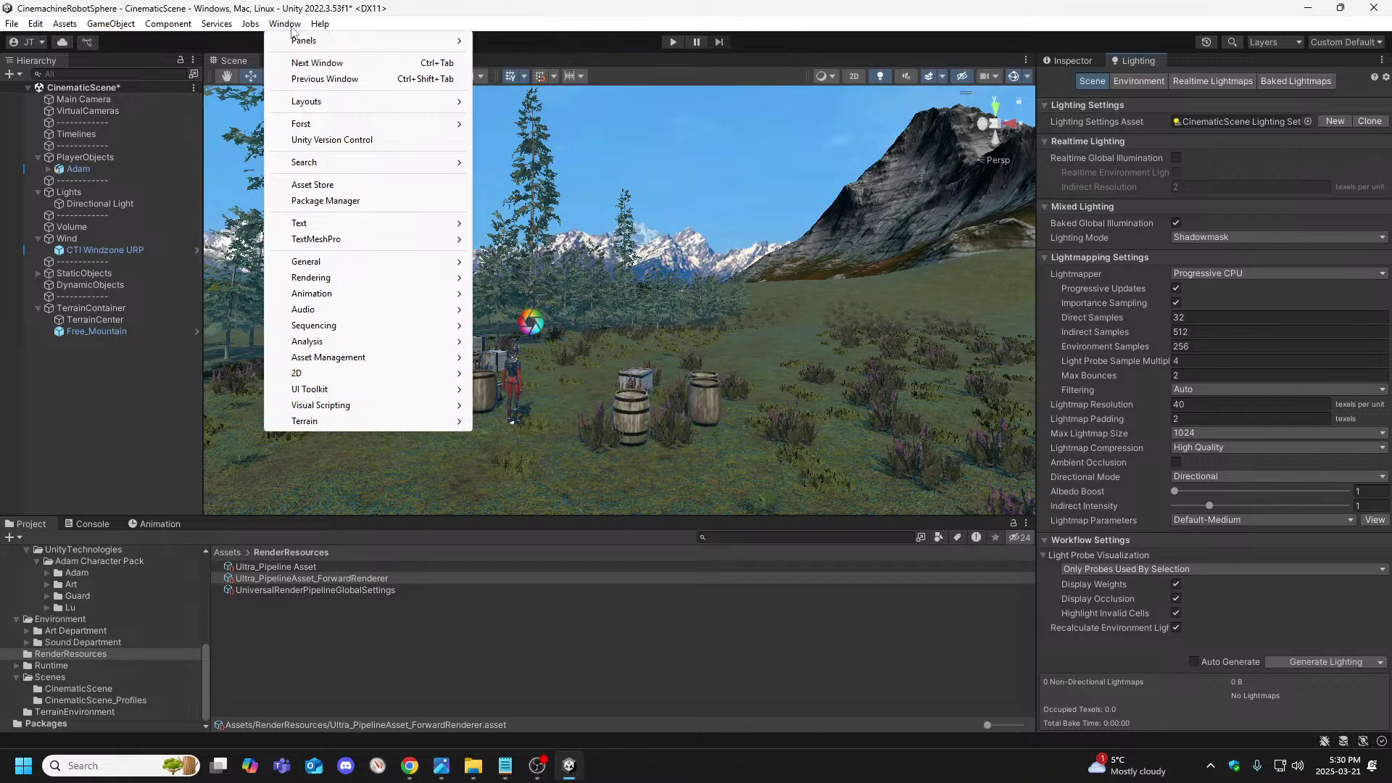
mouse_move(322, 109)
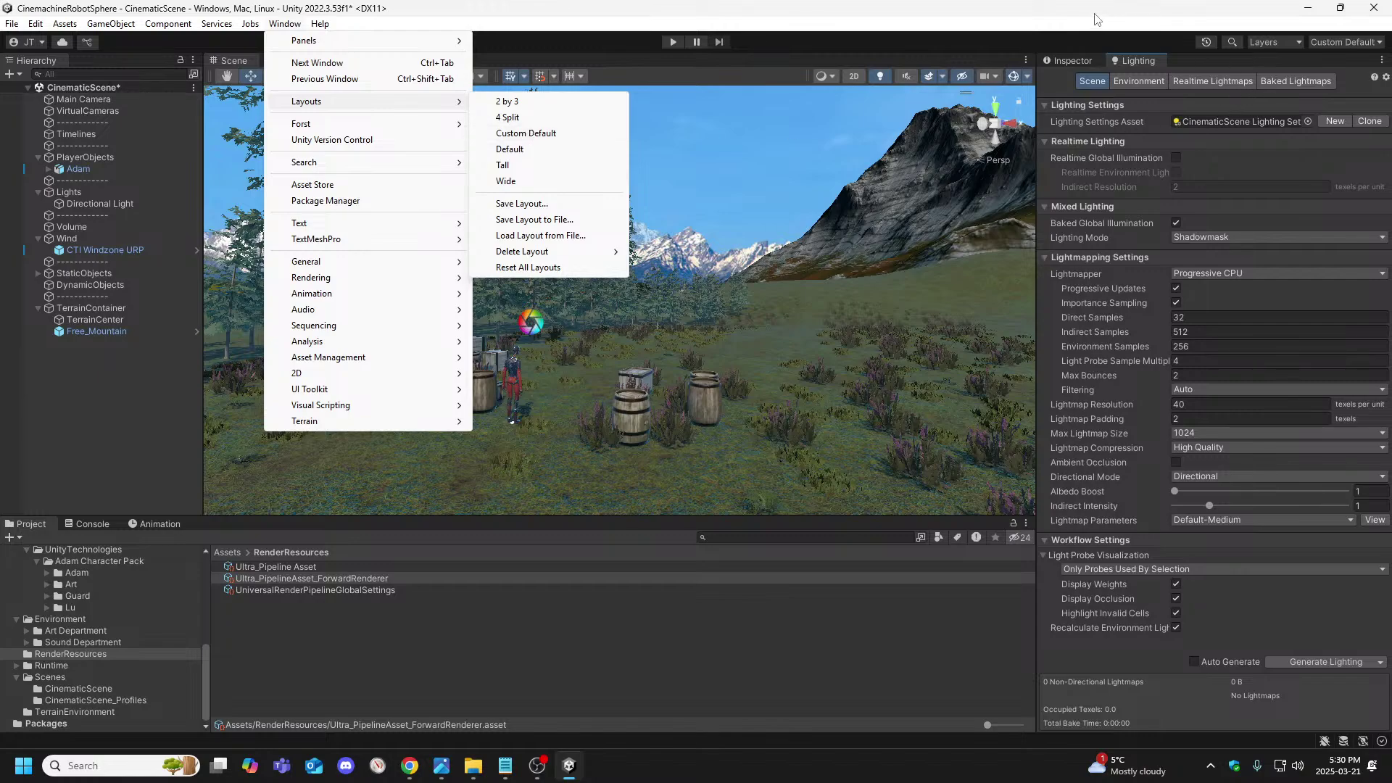
click(1264, 77)
click(1073, 62)
click(1135, 62)
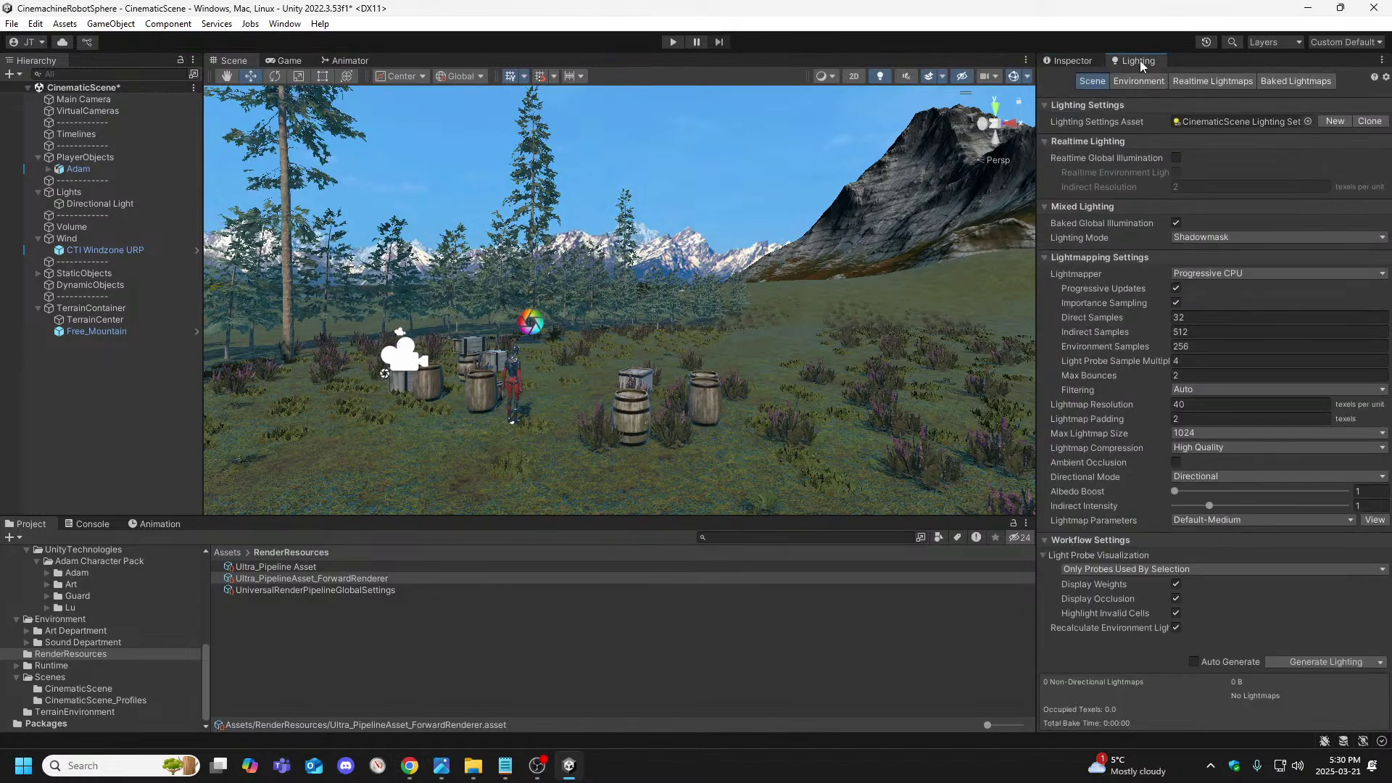
click(1339, 44)
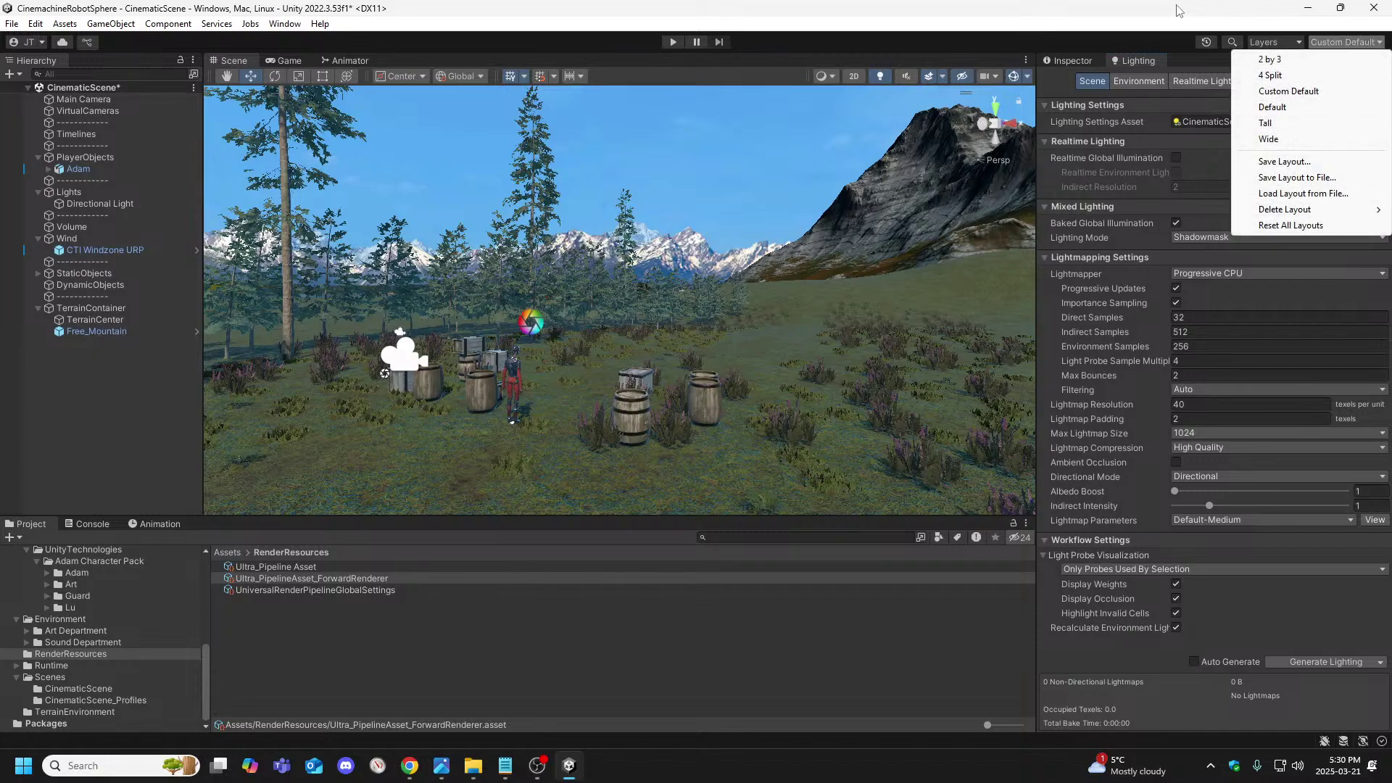
click(1132, 70)
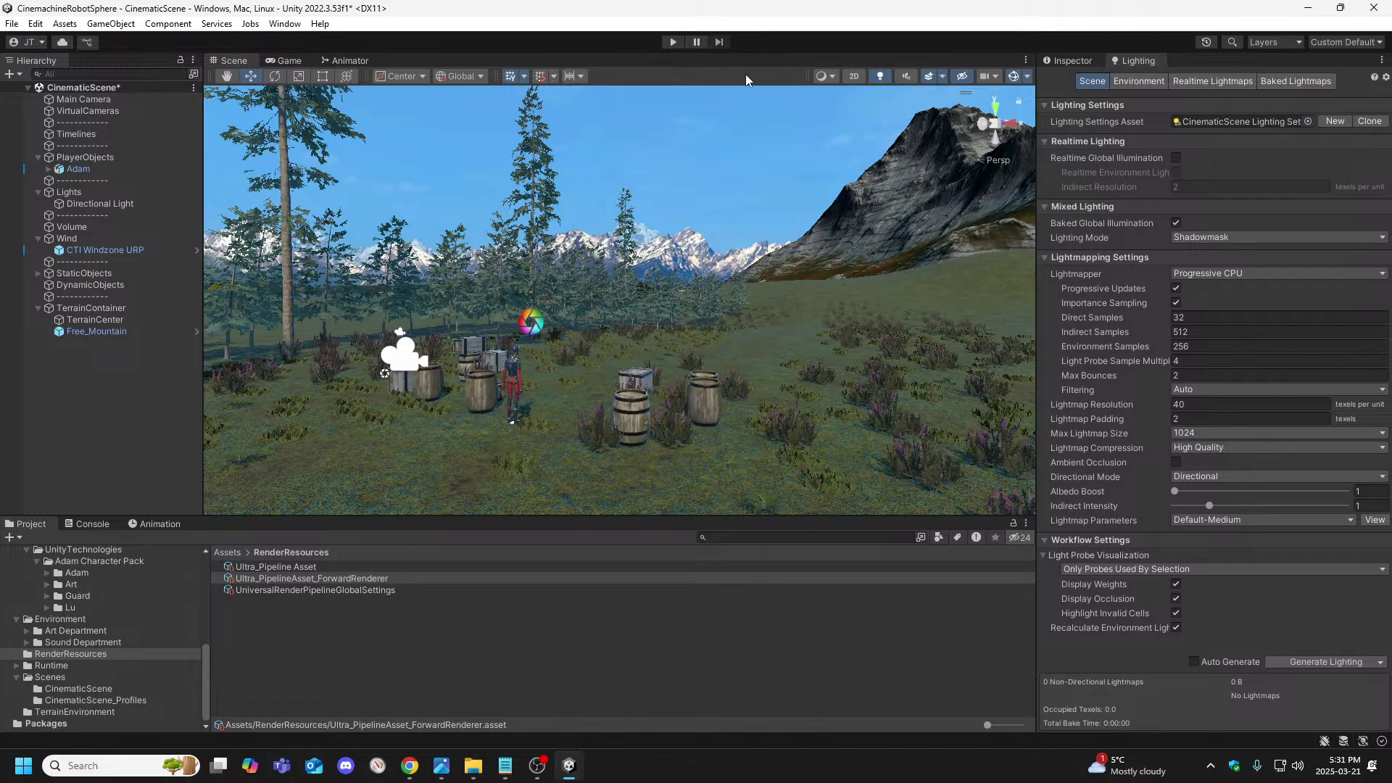
right_click(1146, 65)
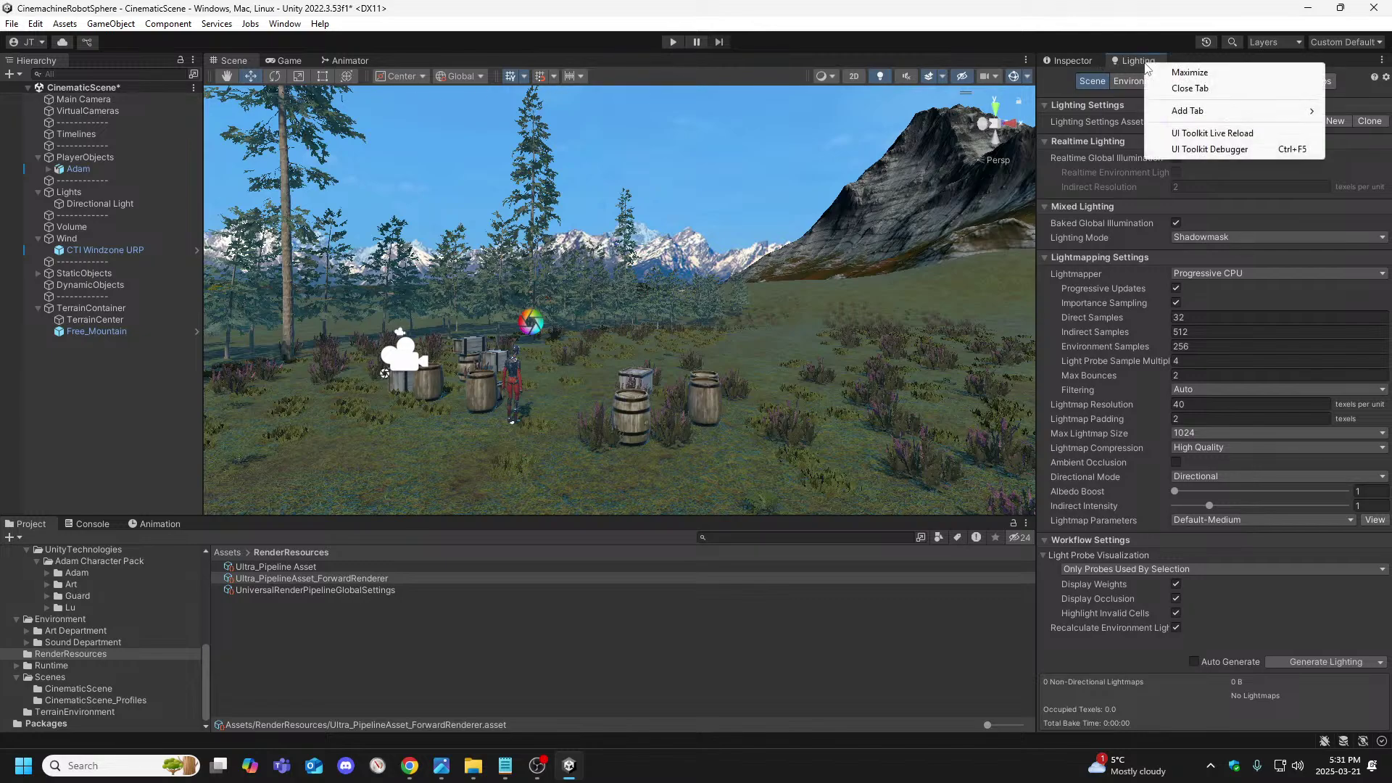
click(965, 60)
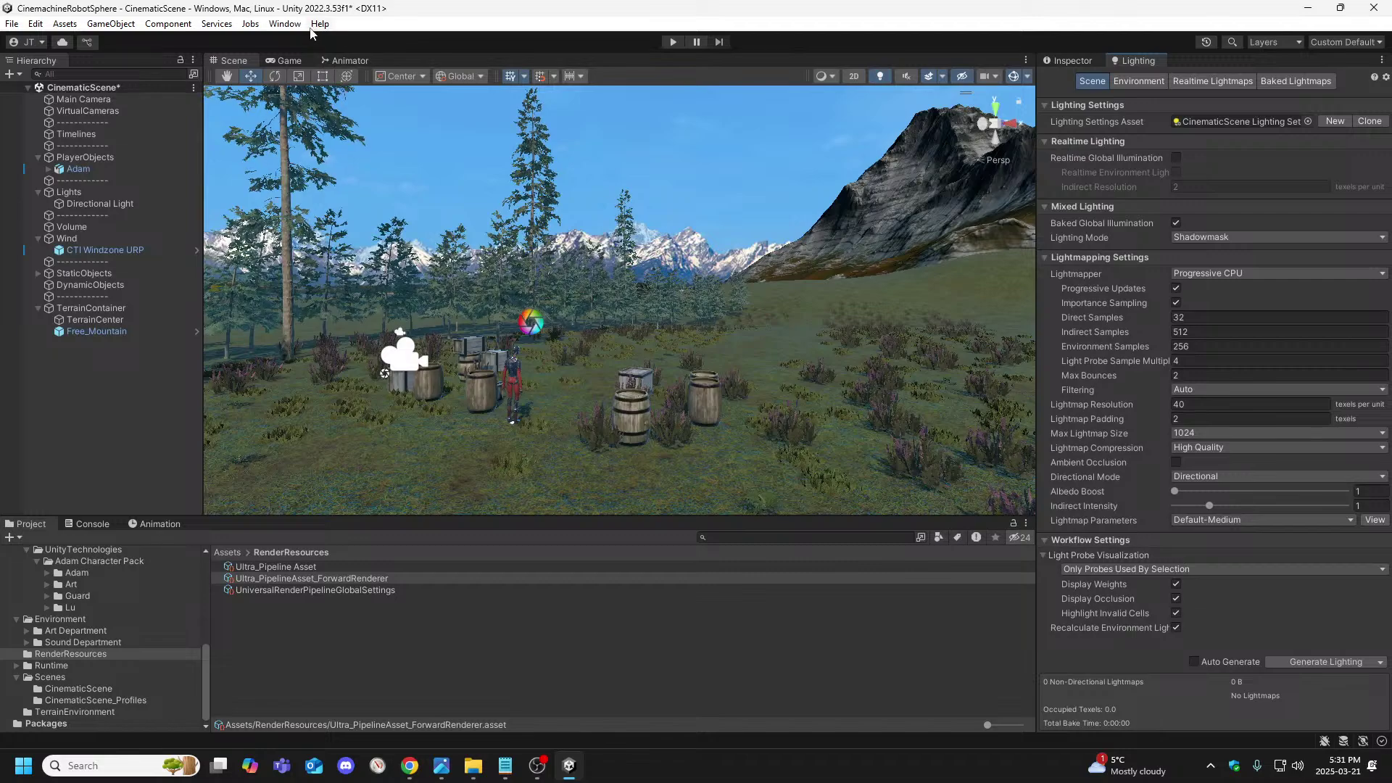
Look up the Lighting window's entry among the editor's rendering windows and return to the open lighting settings
click(284, 24)
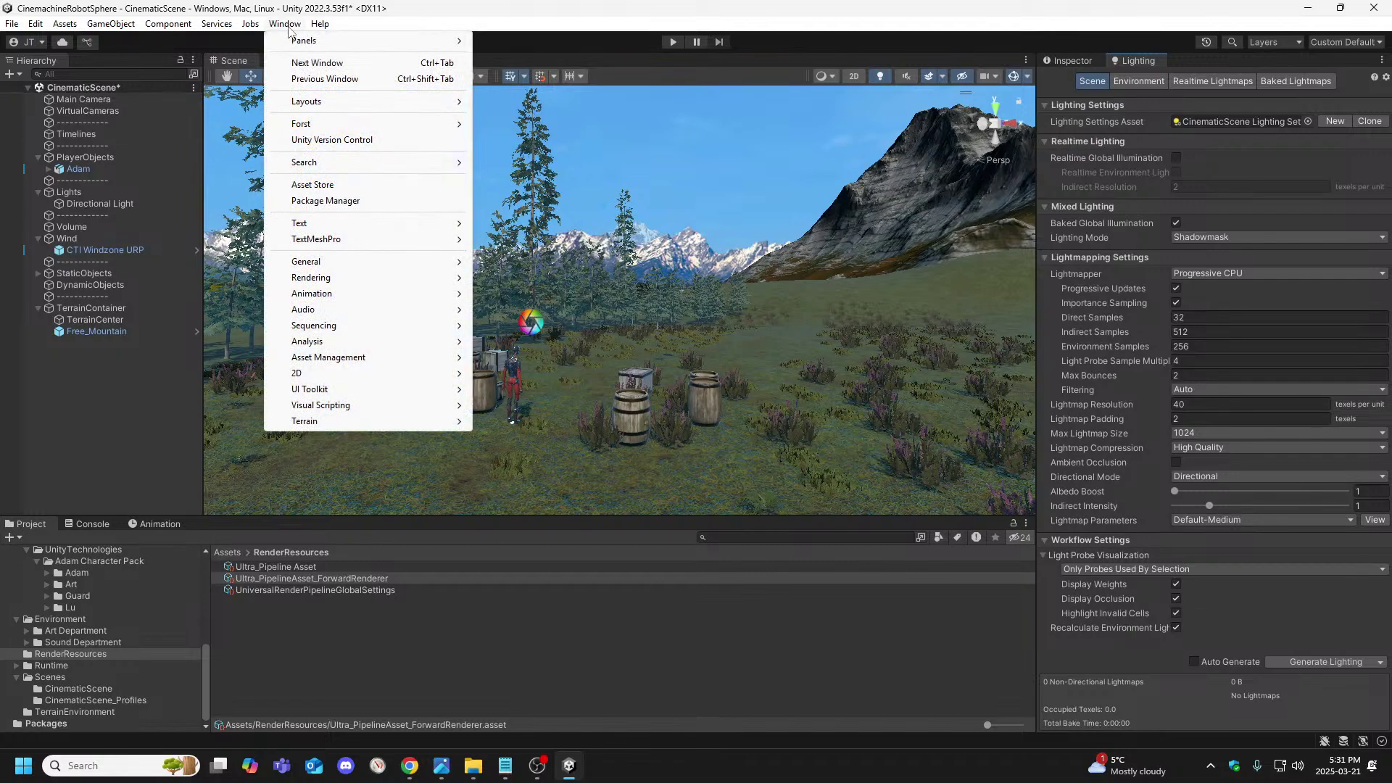
mouse_move(329, 105)
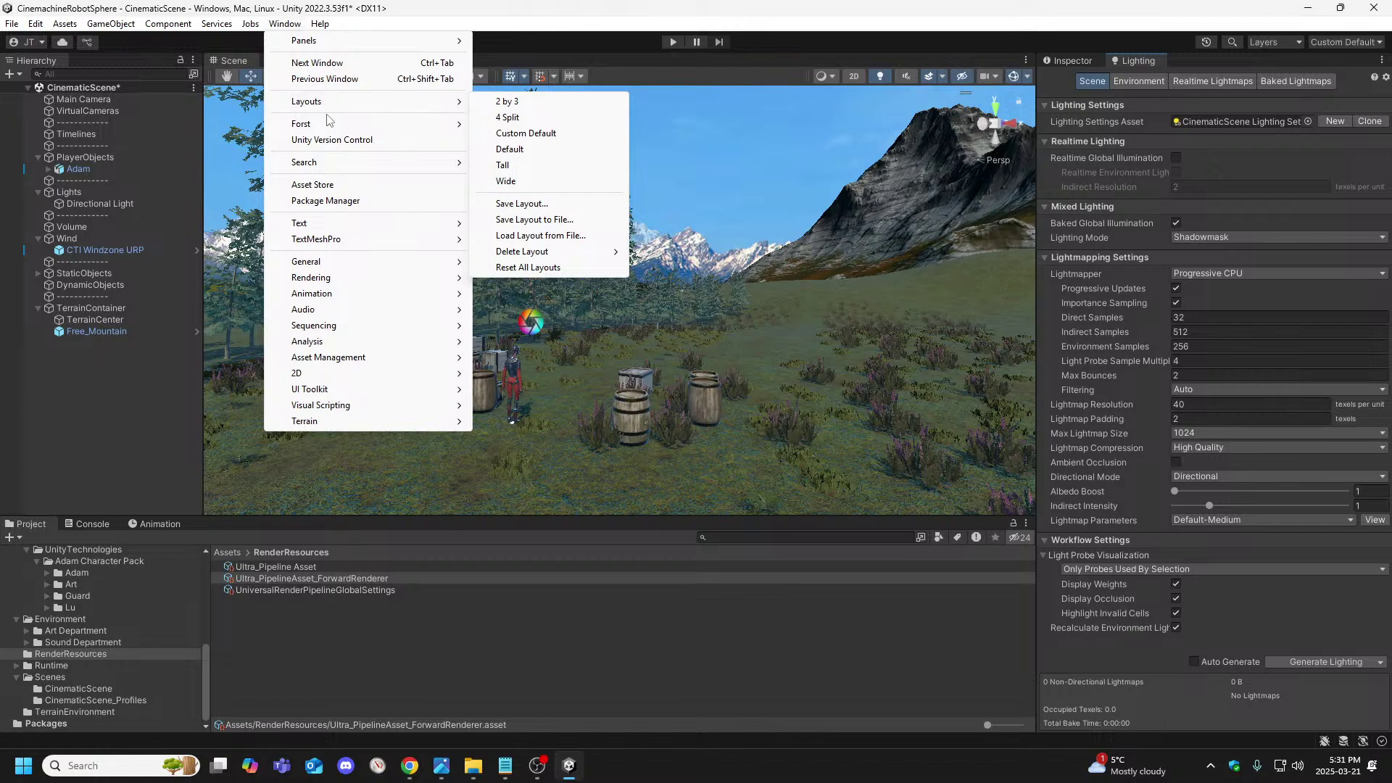
mouse_move(328, 131)
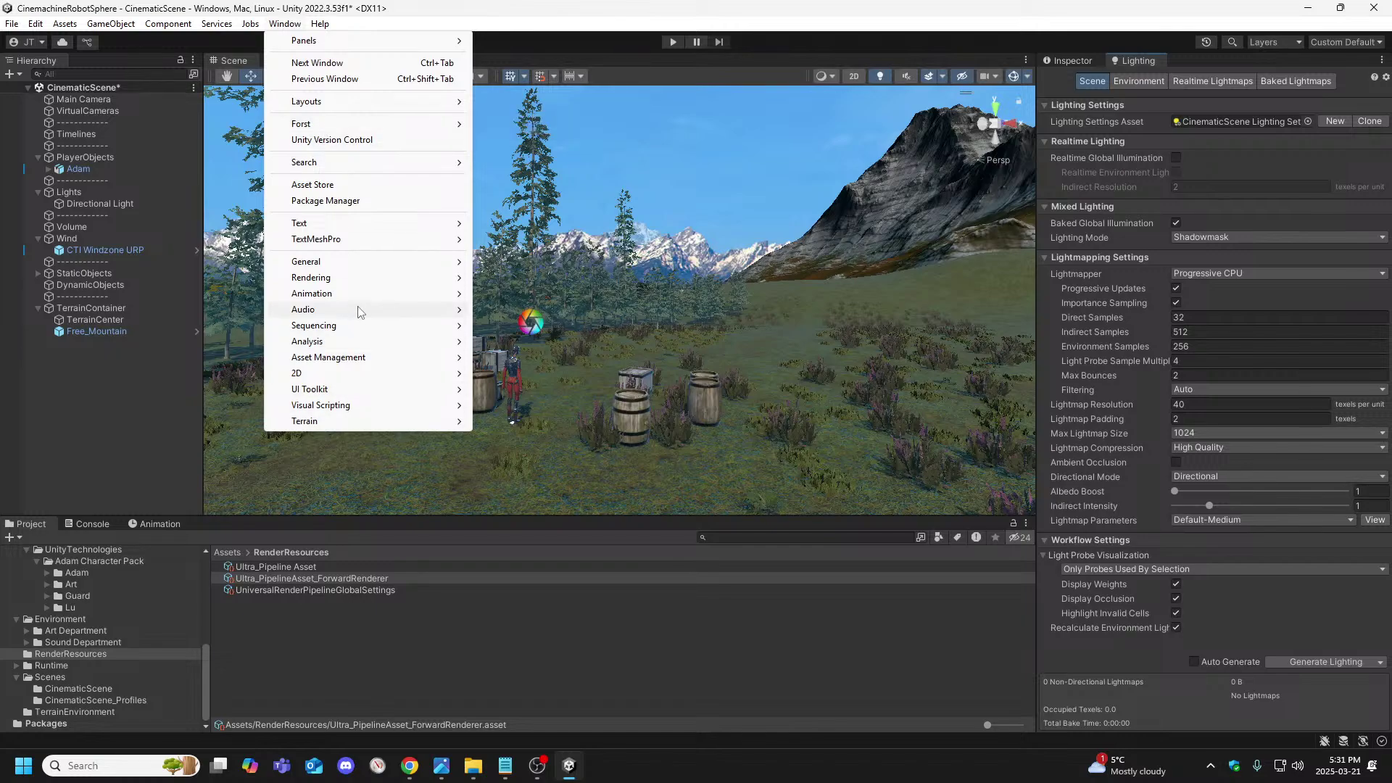
mouse_move(354, 281)
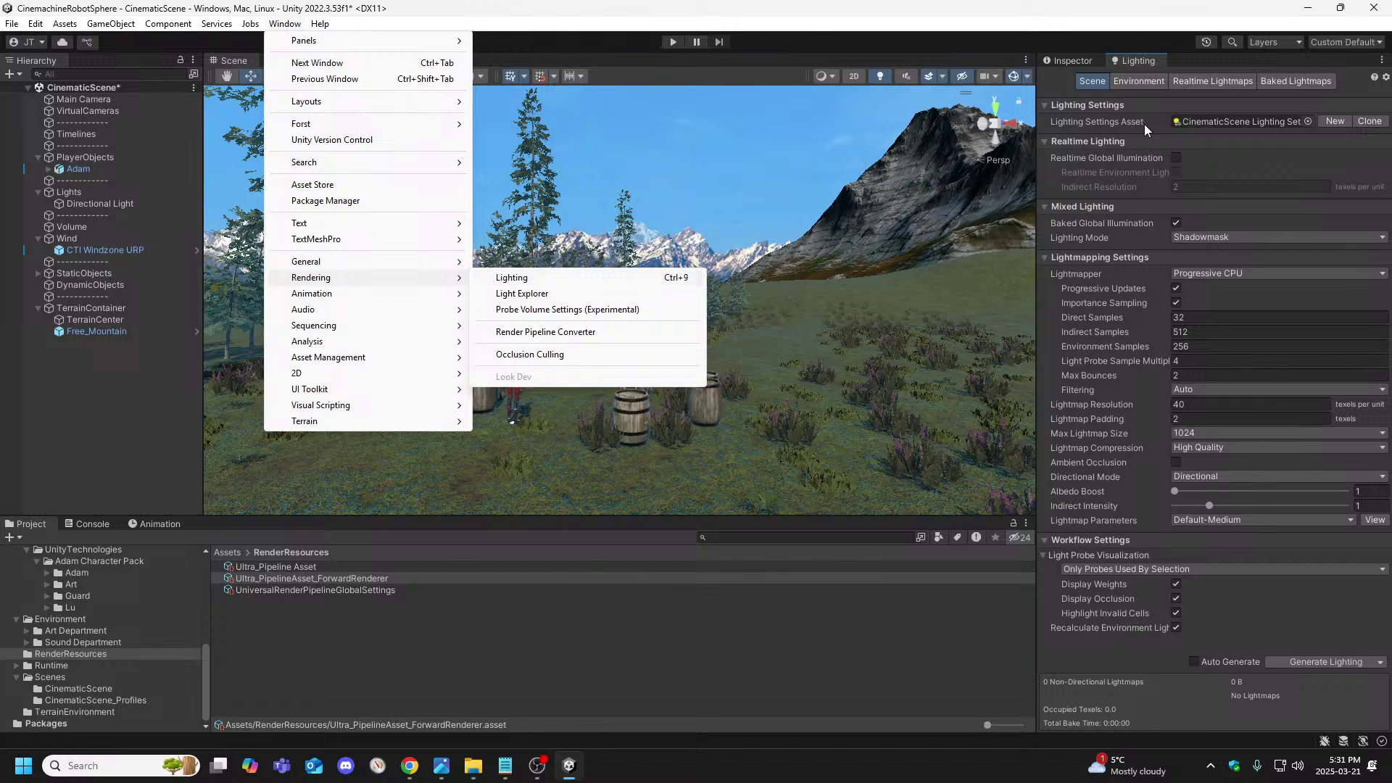
click(1146, 61)
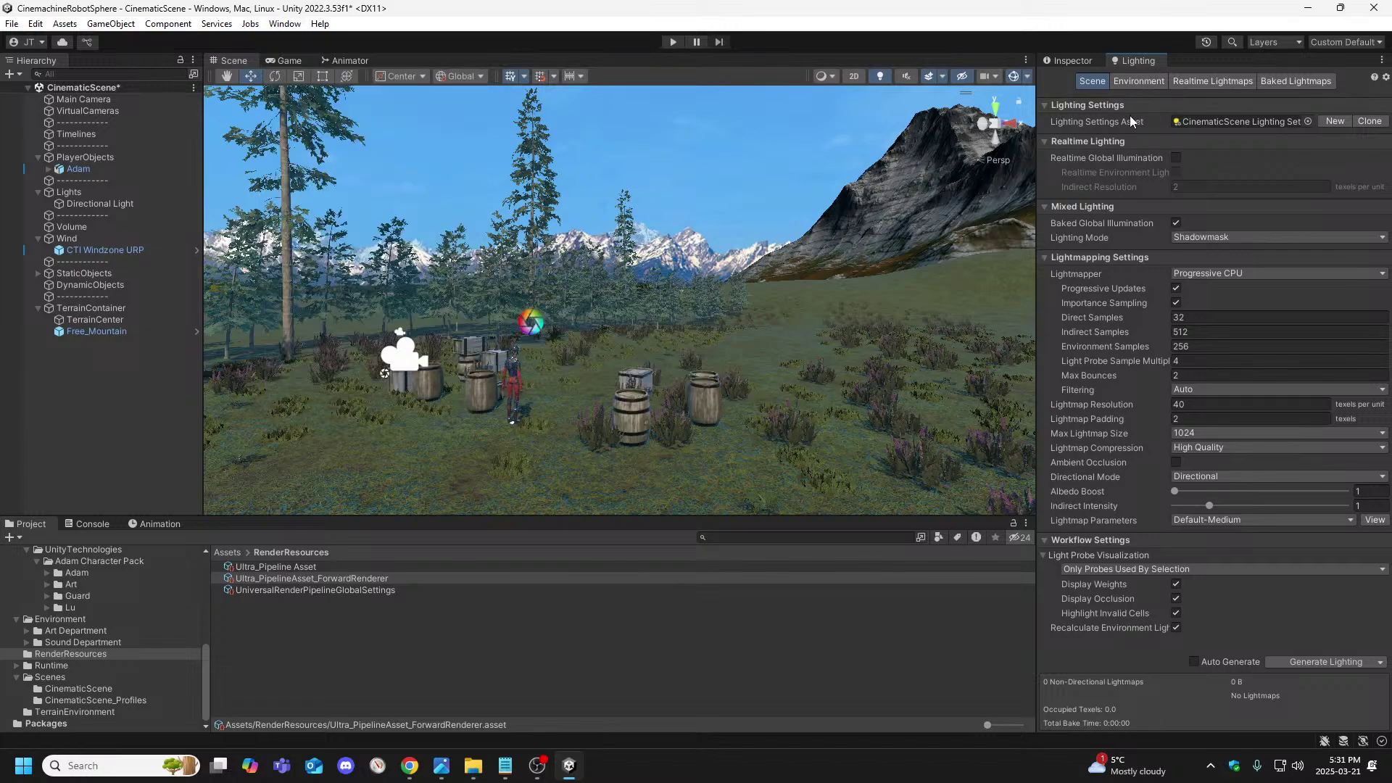
Review the baked lightmap, realtime lightmap and environment lighting settings, and return to the scene lighting settings
click(1316, 82)
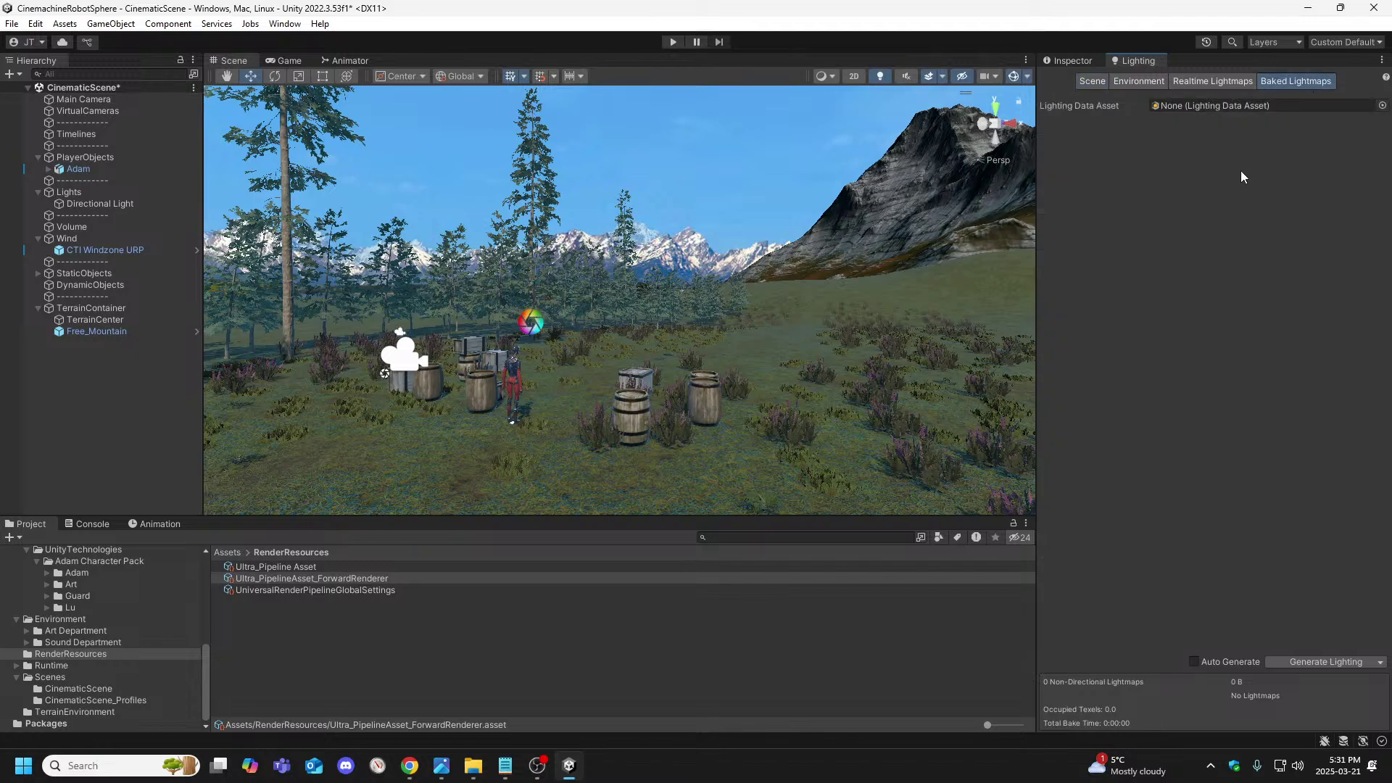
click(1206, 79)
click(1132, 80)
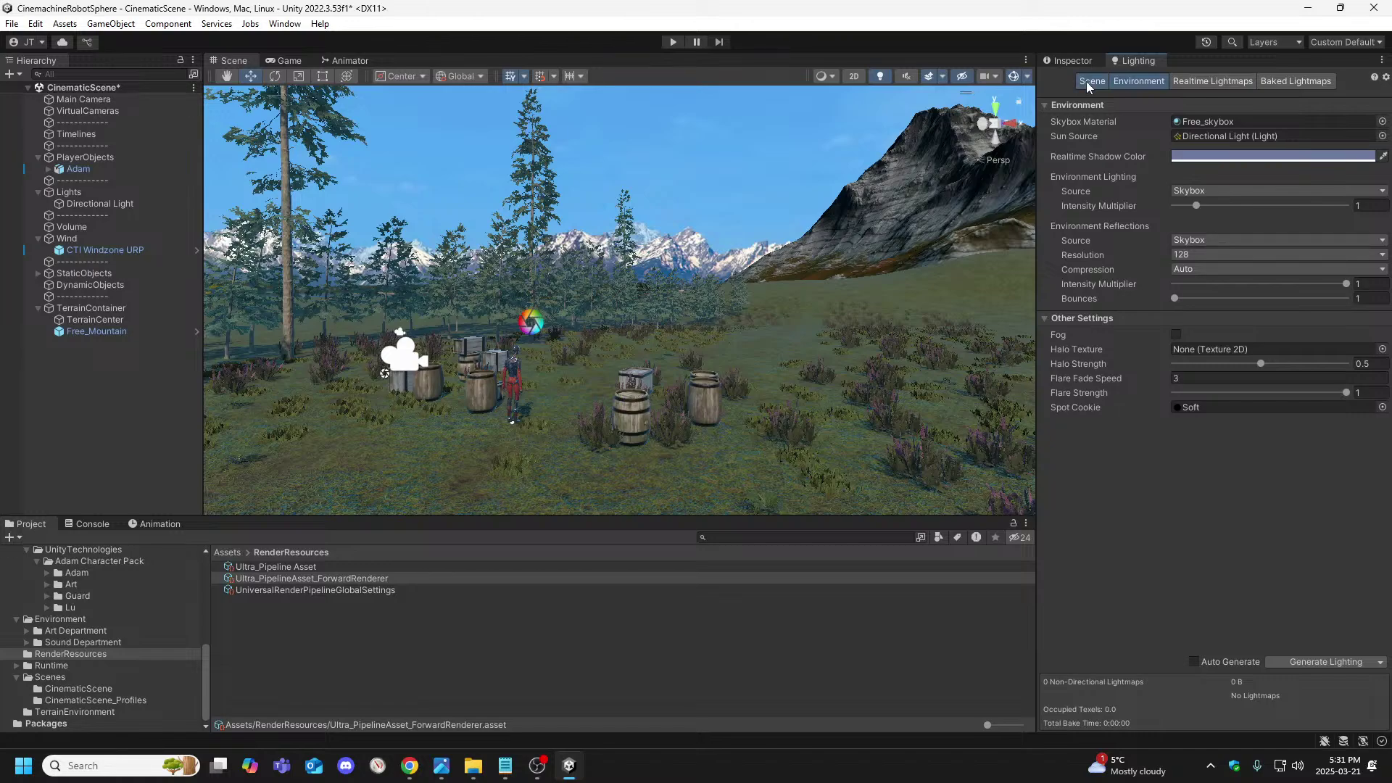
click(1086, 81)
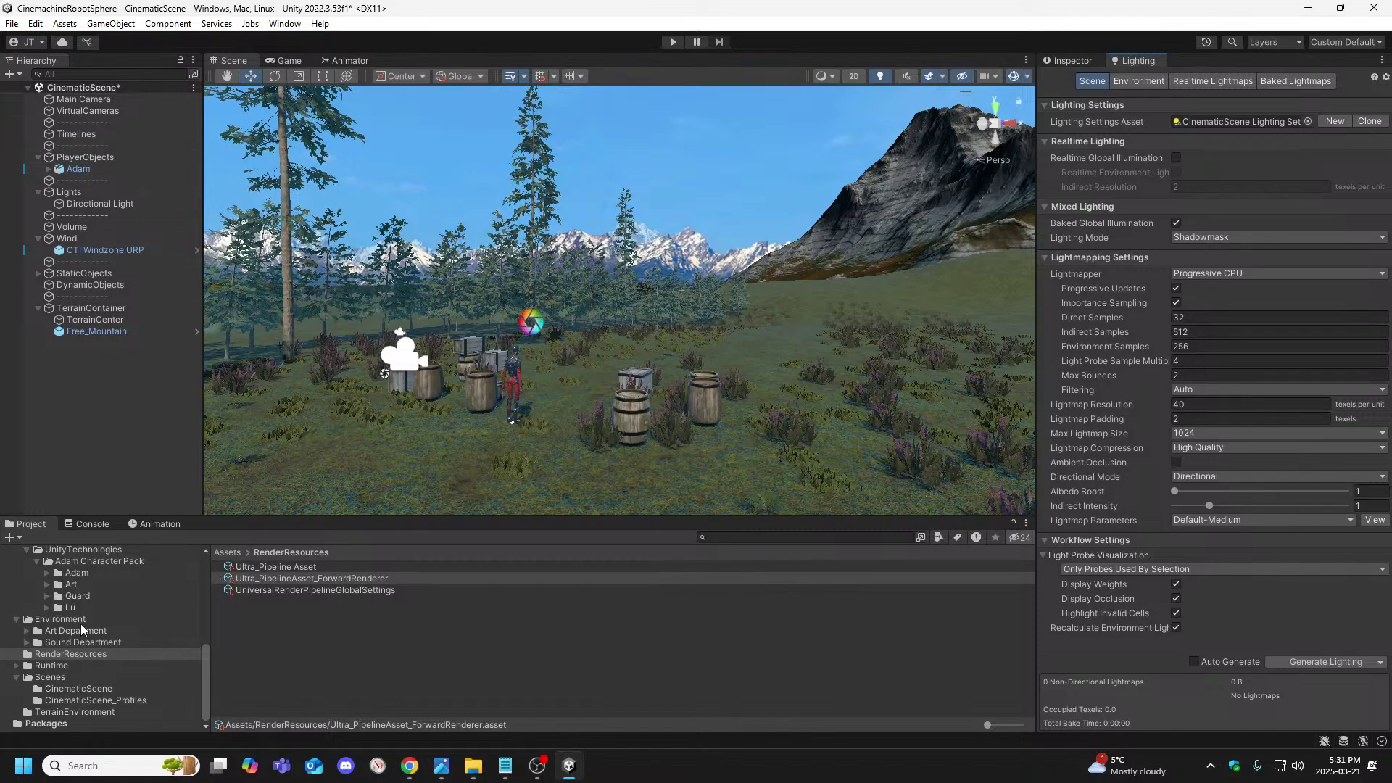
Inspect the overrides of PostProcessing_Kansas Profile in the CinematicScene_Profiles folder
click(74, 228)
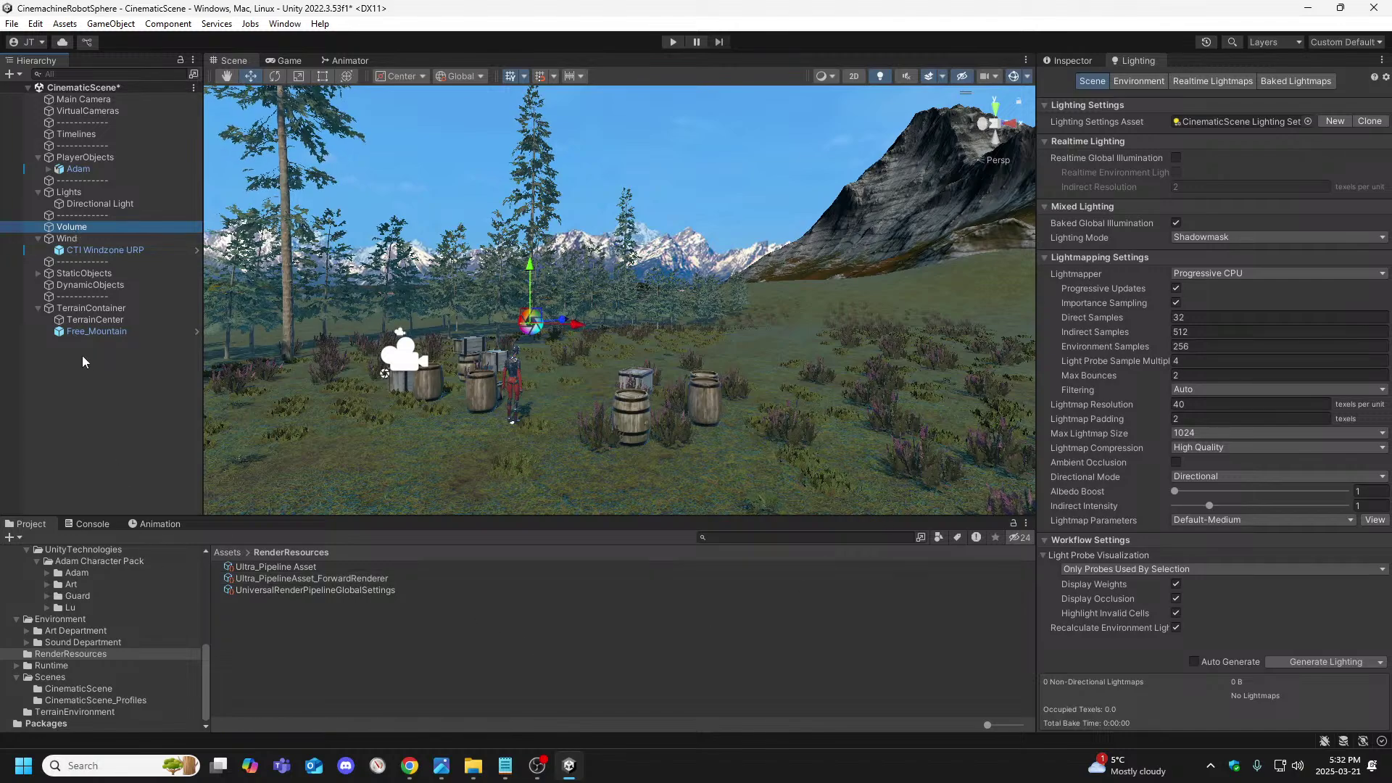
click(80, 699)
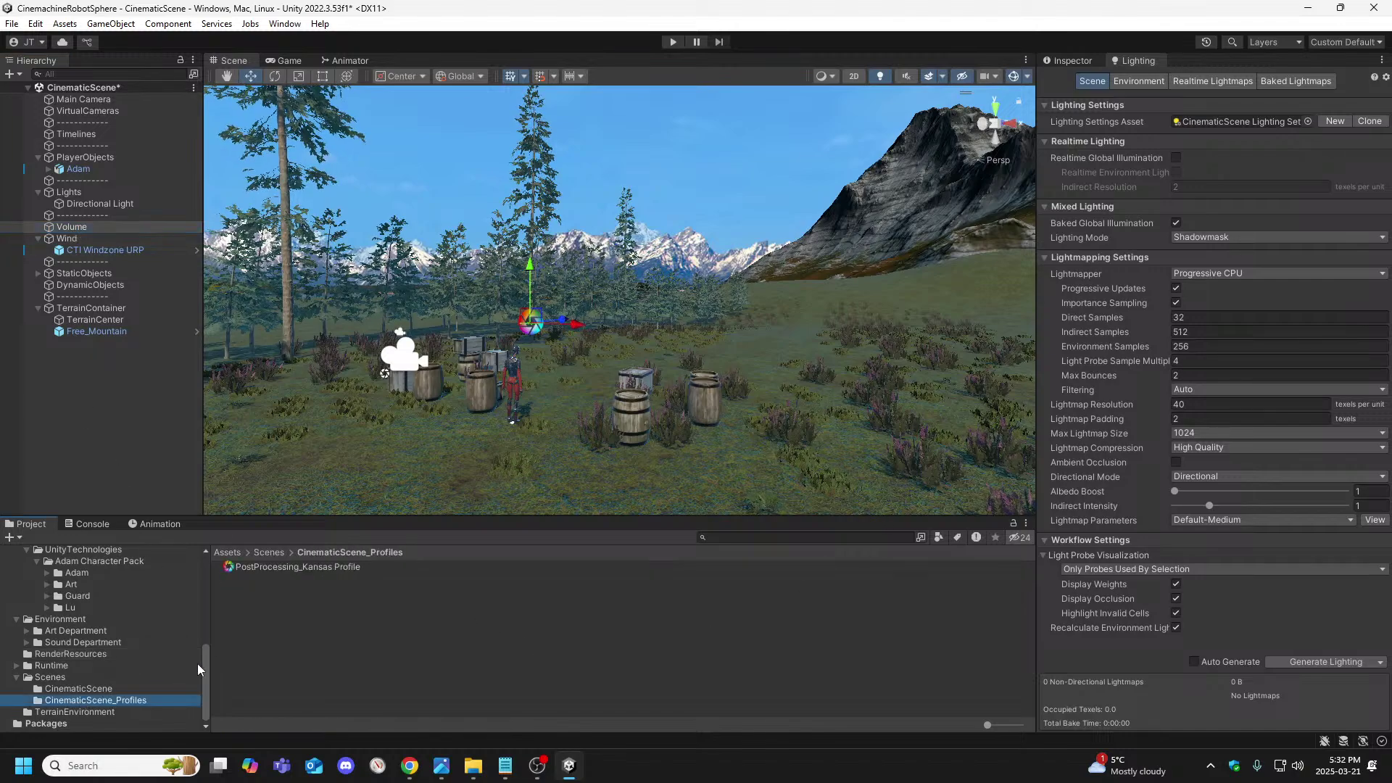
click(260, 567)
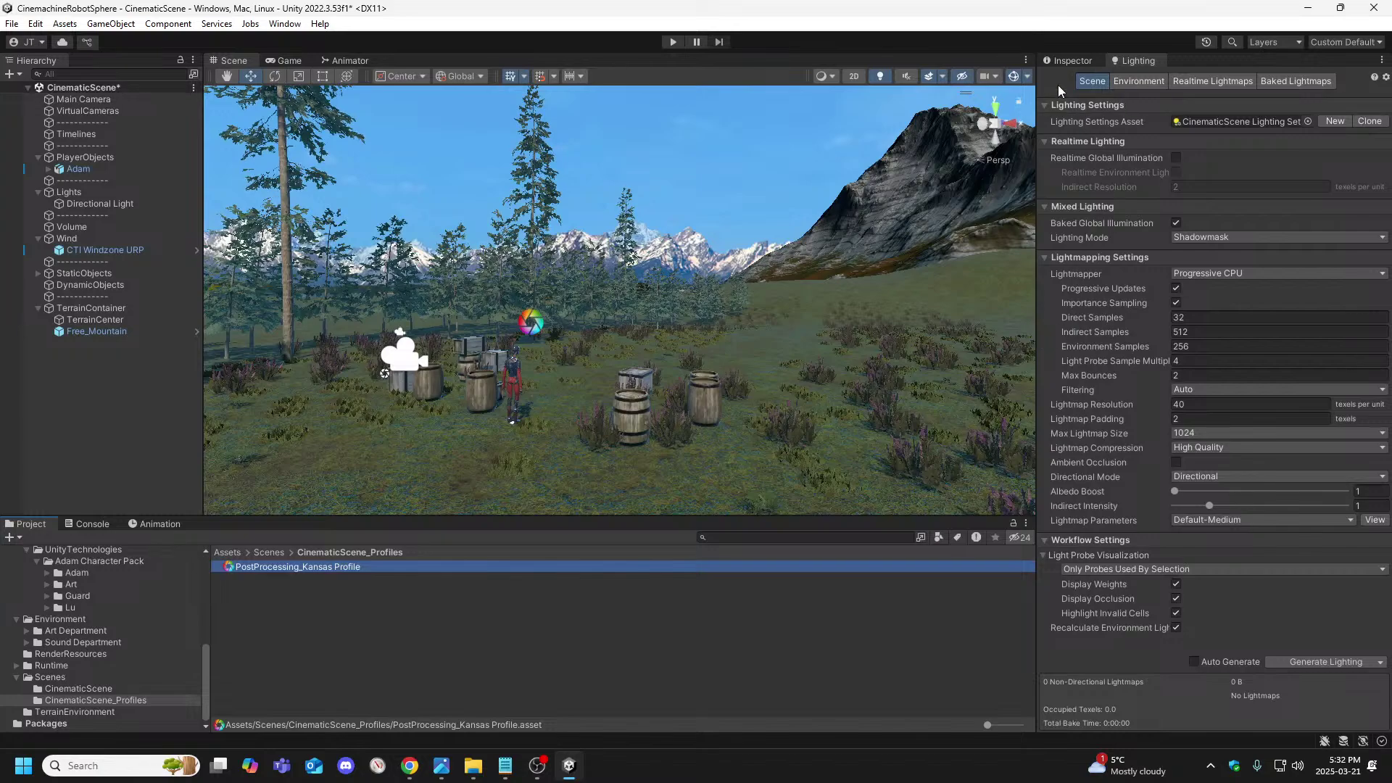
click(1068, 60)
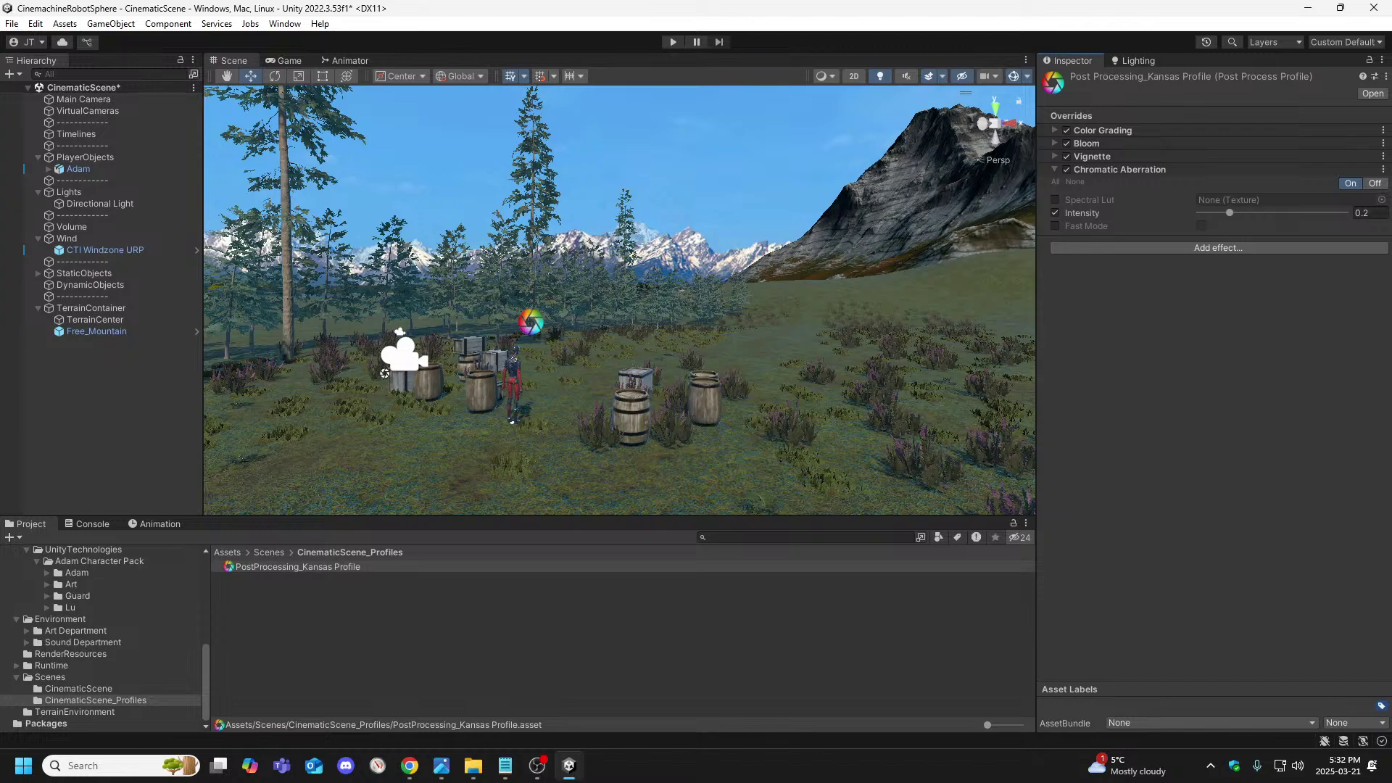
key(alt+Tab)
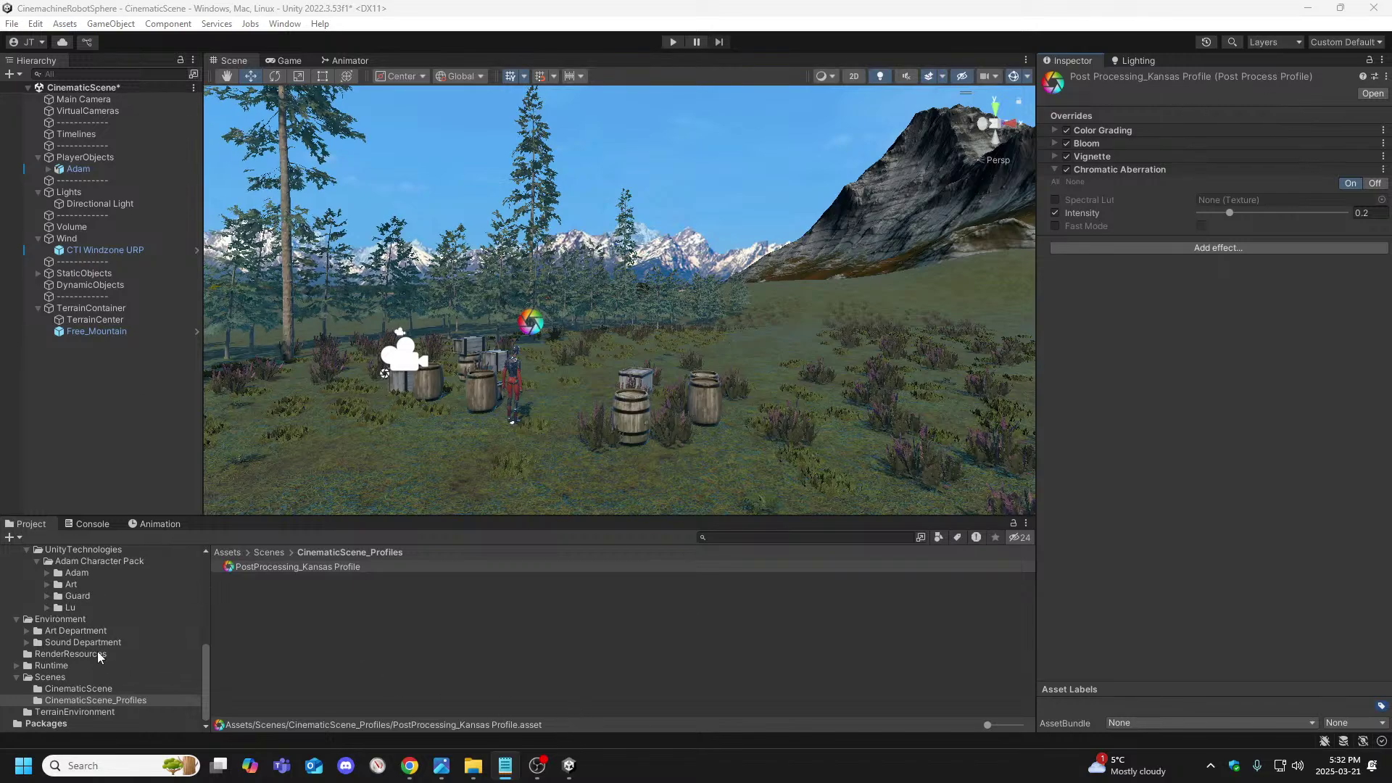
Browse the Scenes folder and inspect the CinematicScene Lighting Settings asset in the CinematicScene subfolder
click(81, 689)
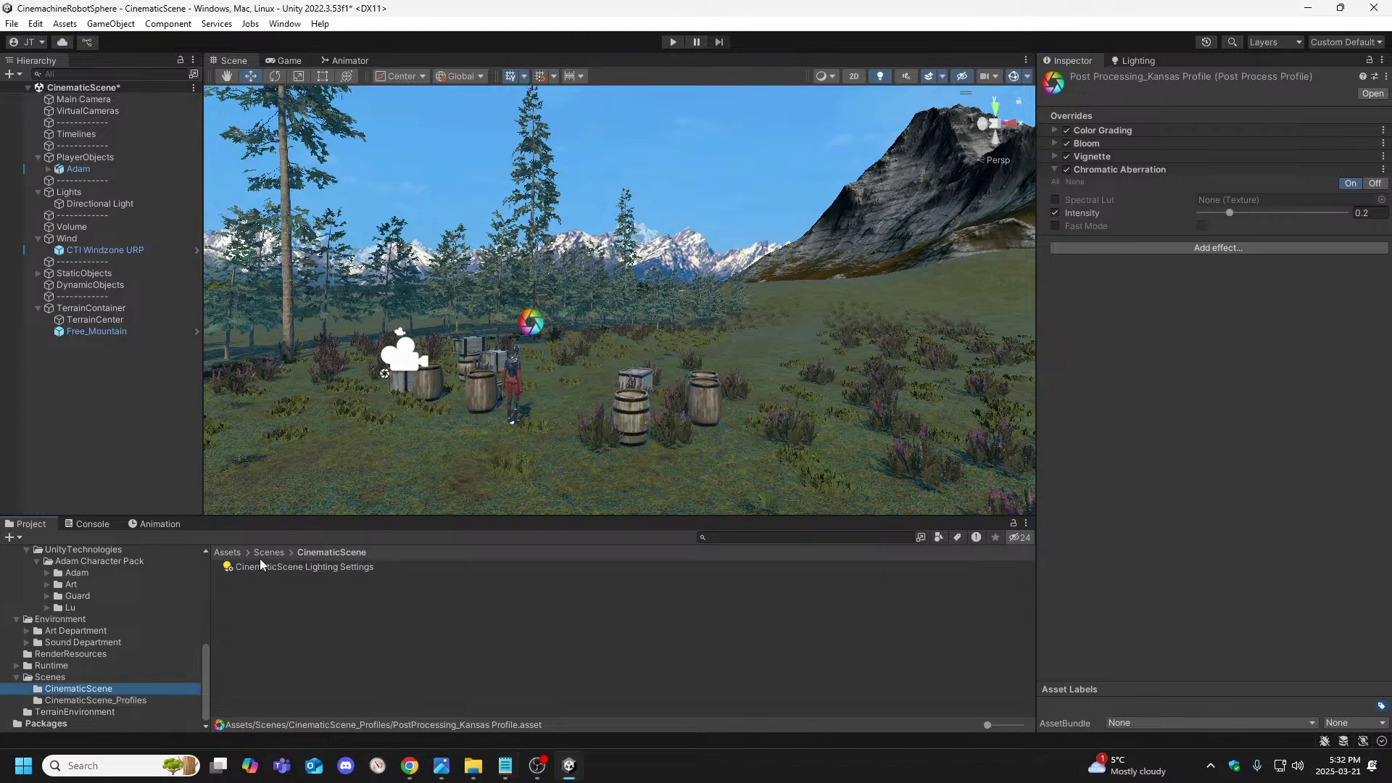
click(261, 555)
click(261, 566)
click(220, 639)
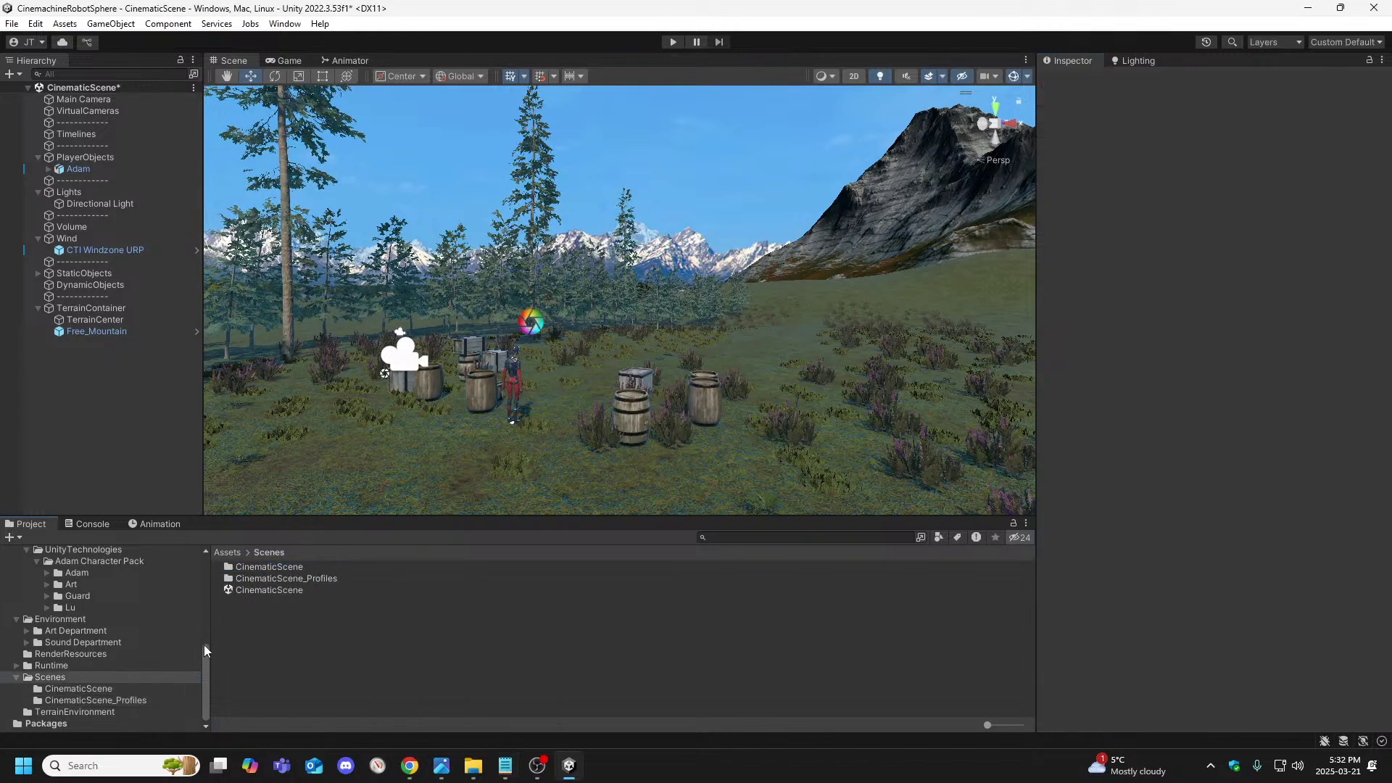
click(102, 689)
click(272, 566)
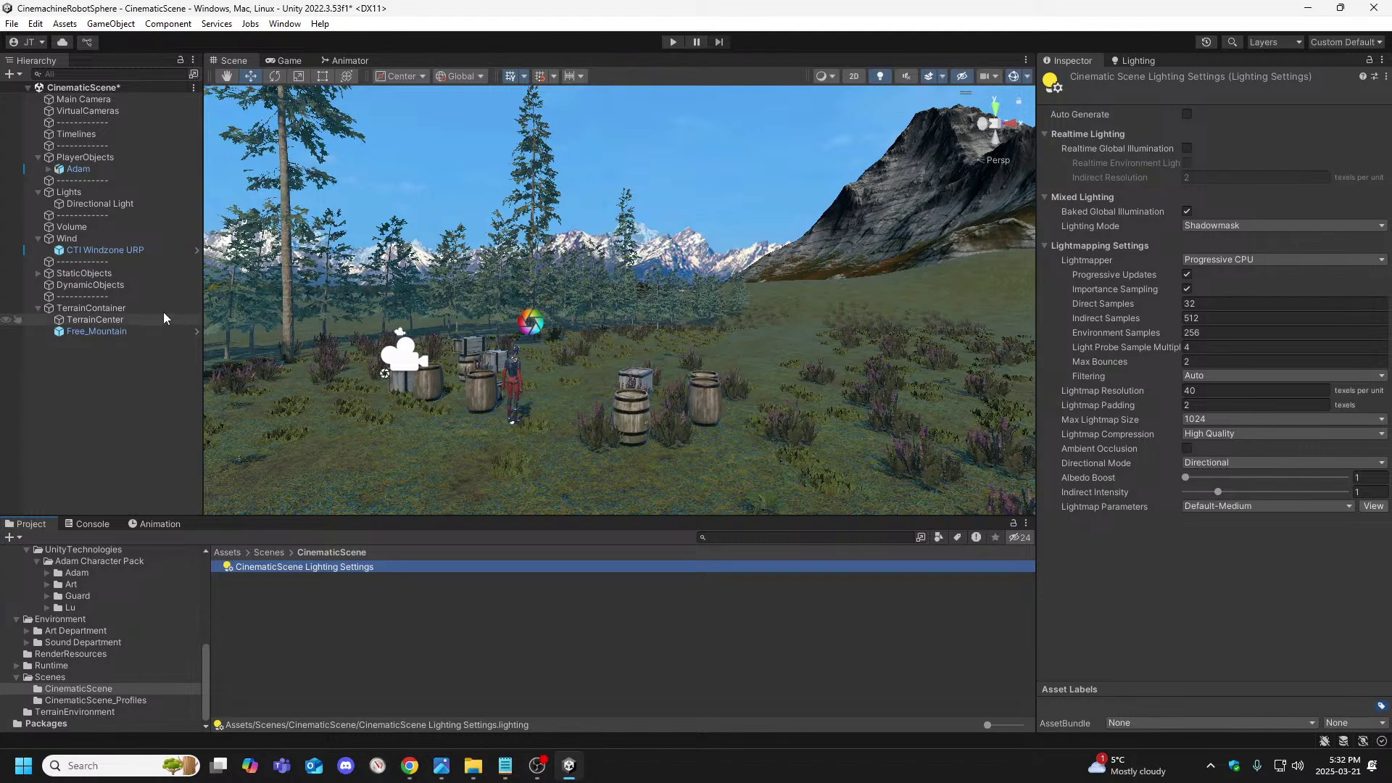
Compare the properties of the CinematicScene Lighting Settings asset with the scene's settings in the Lighting window
click(1137, 61)
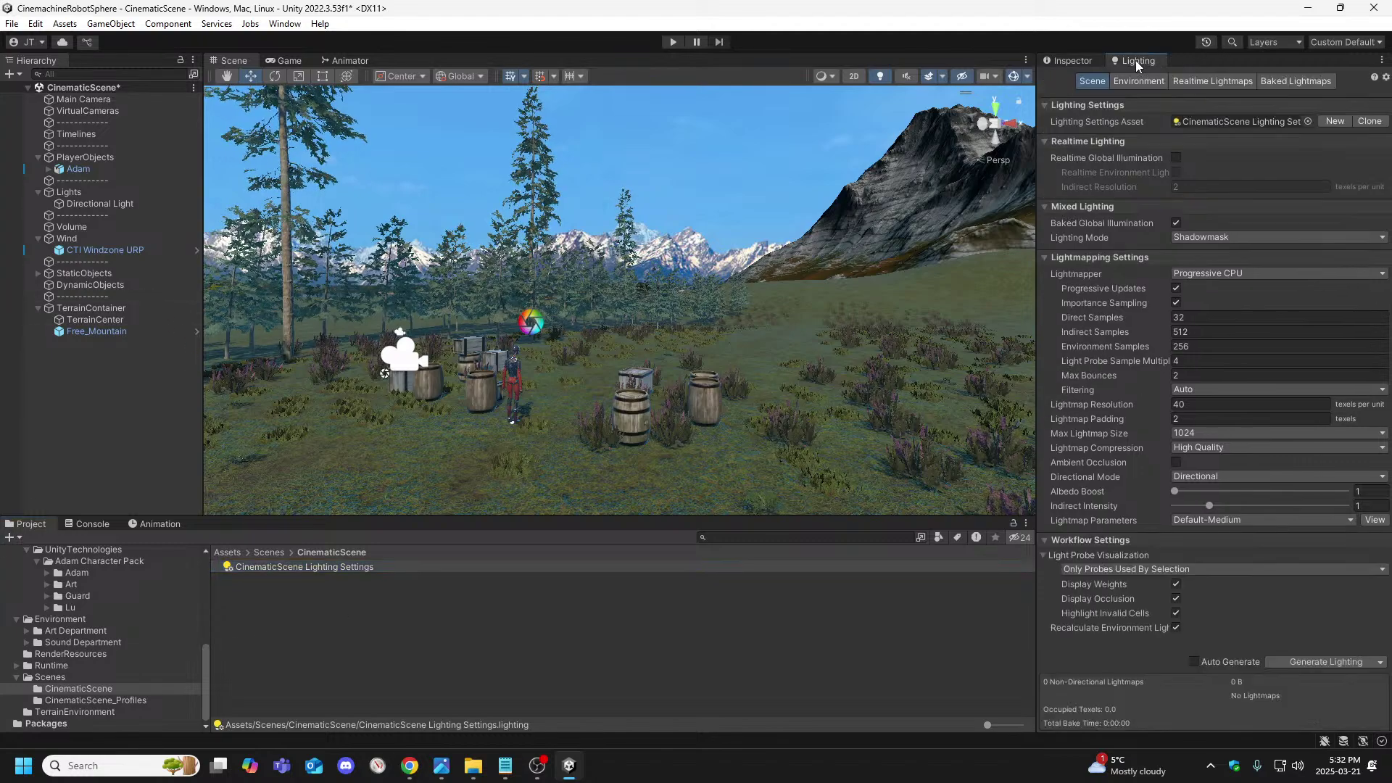
click(1085, 62)
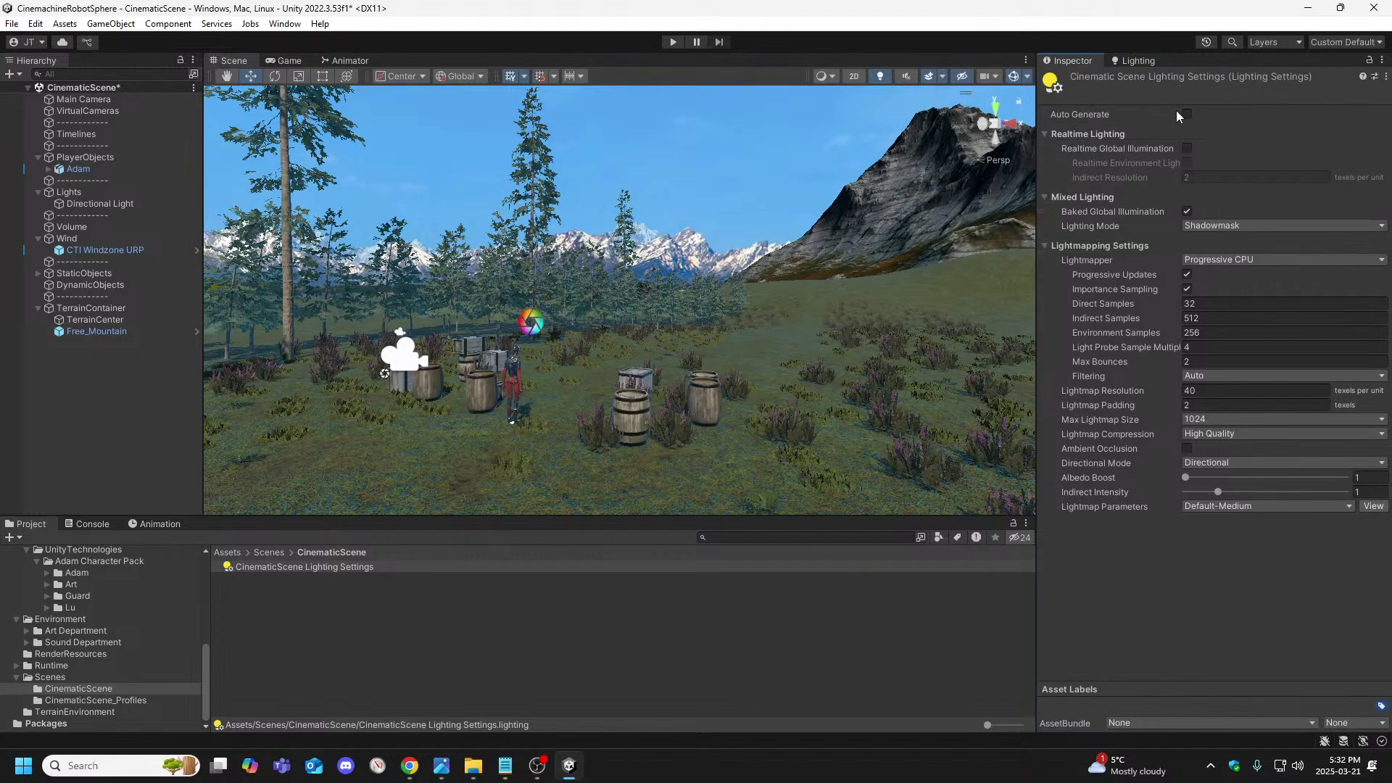
click(1140, 62)
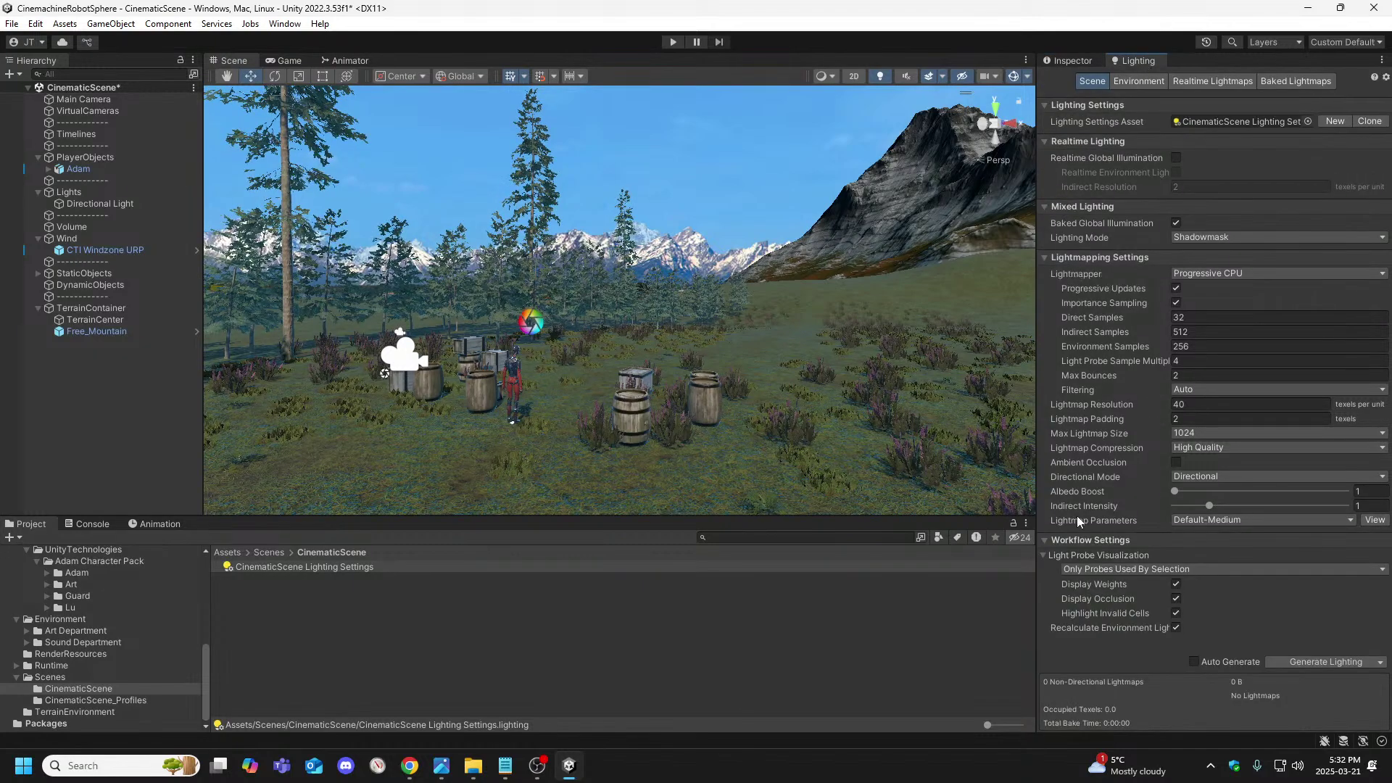
click(1086, 62)
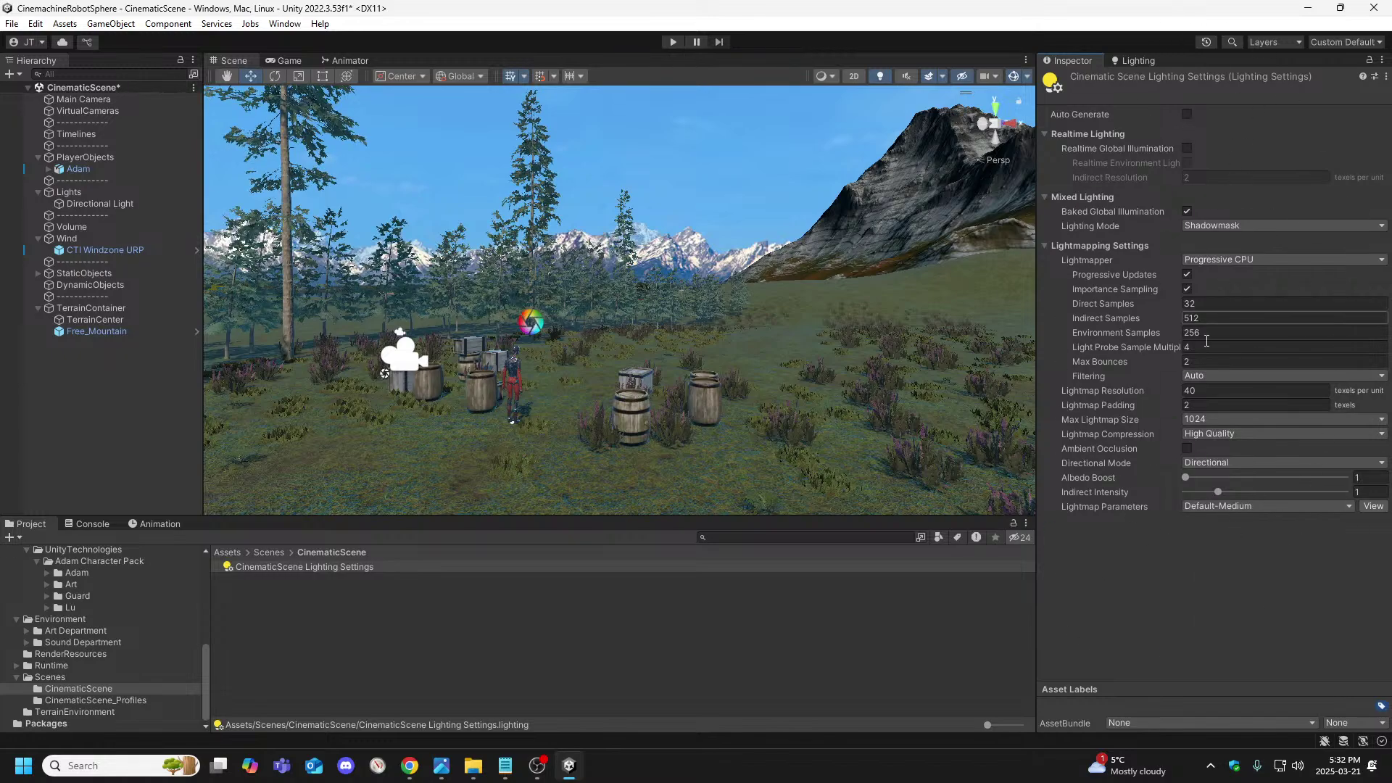
click(1136, 61)
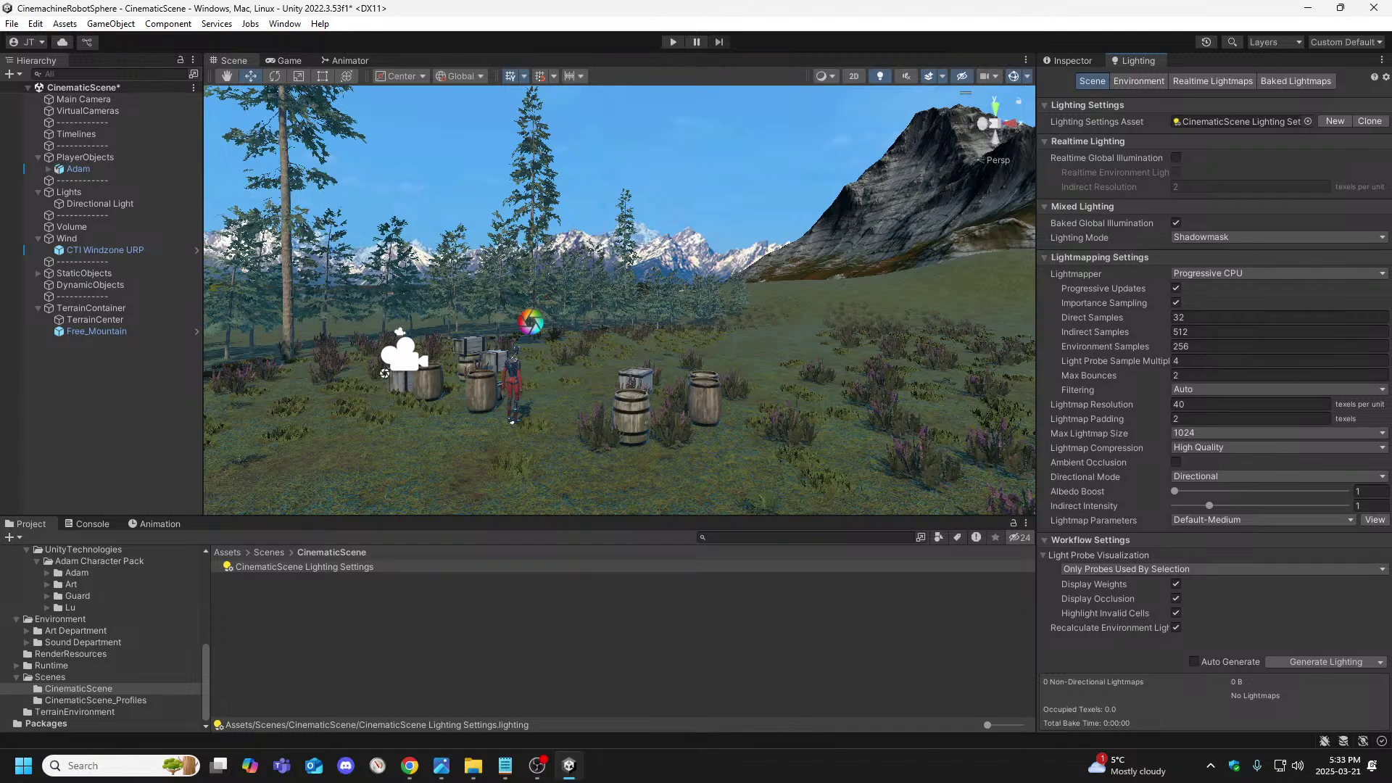
click(505, 765)
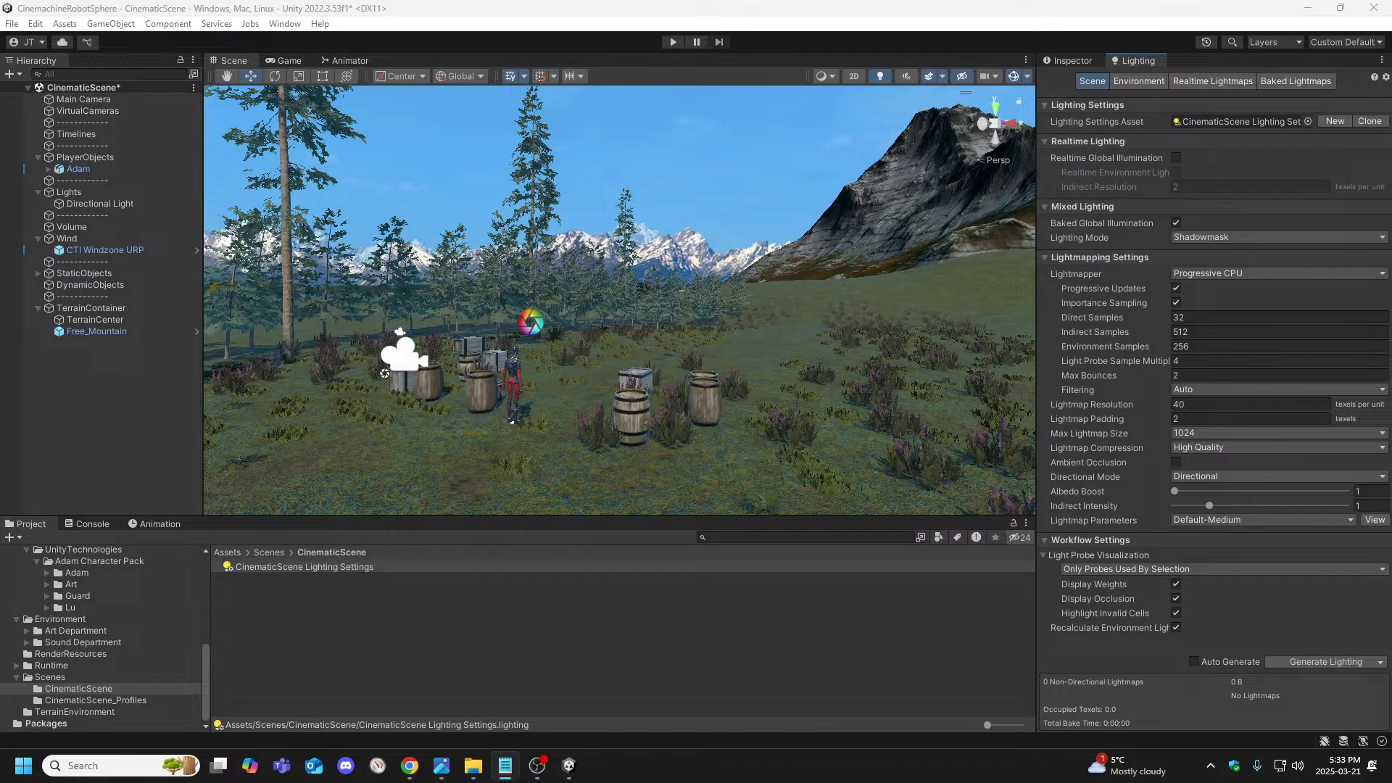
key(alt+Tab)
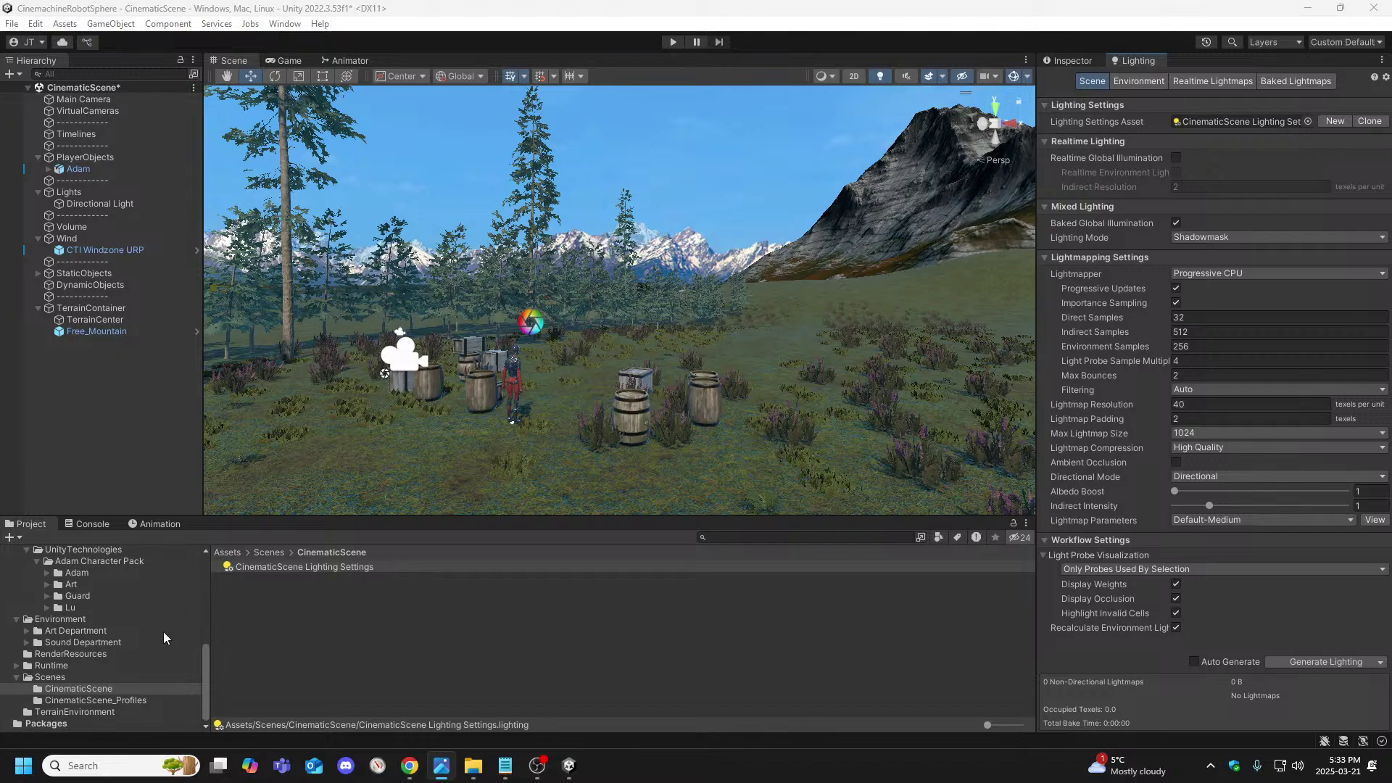
Inspect the properties of Ultra_Pipeline Asset in the RenderResources folder
click(80, 653)
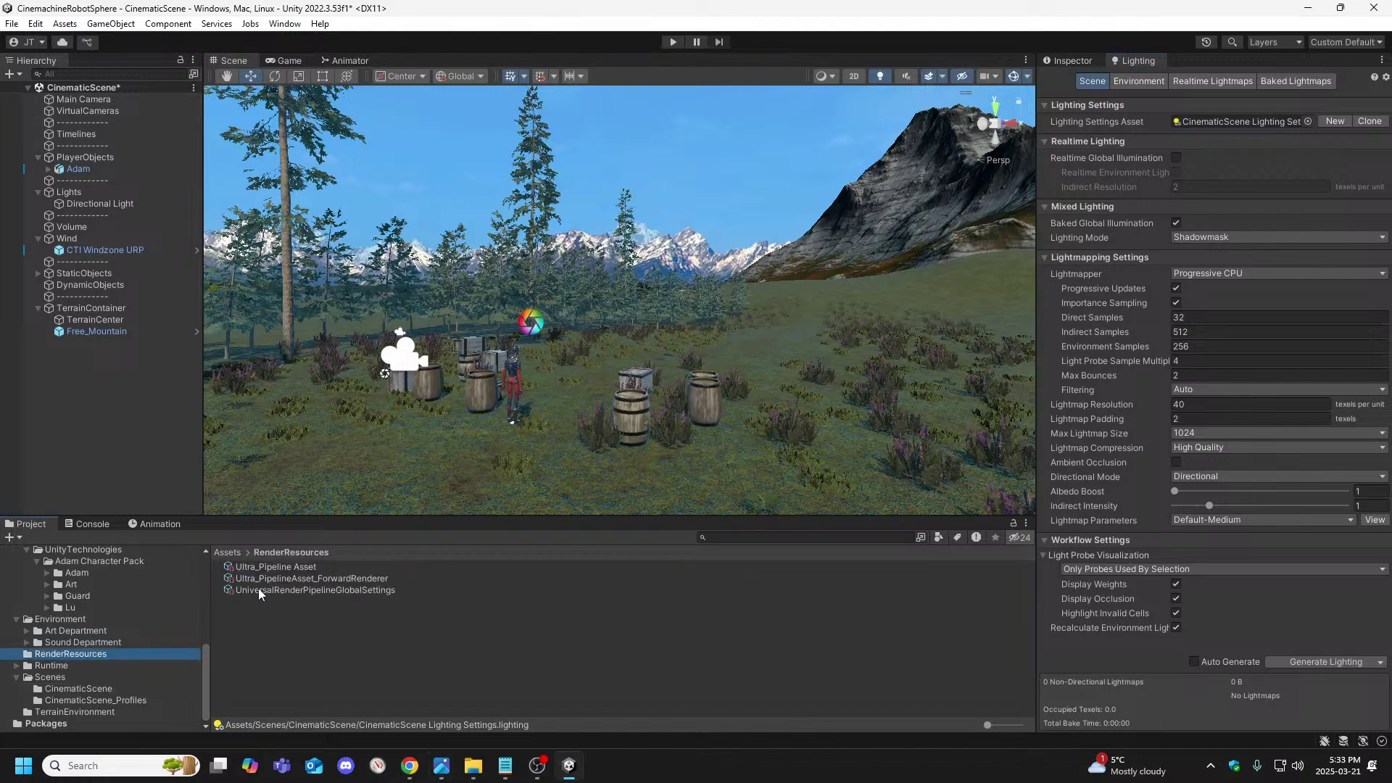
click(278, 568)
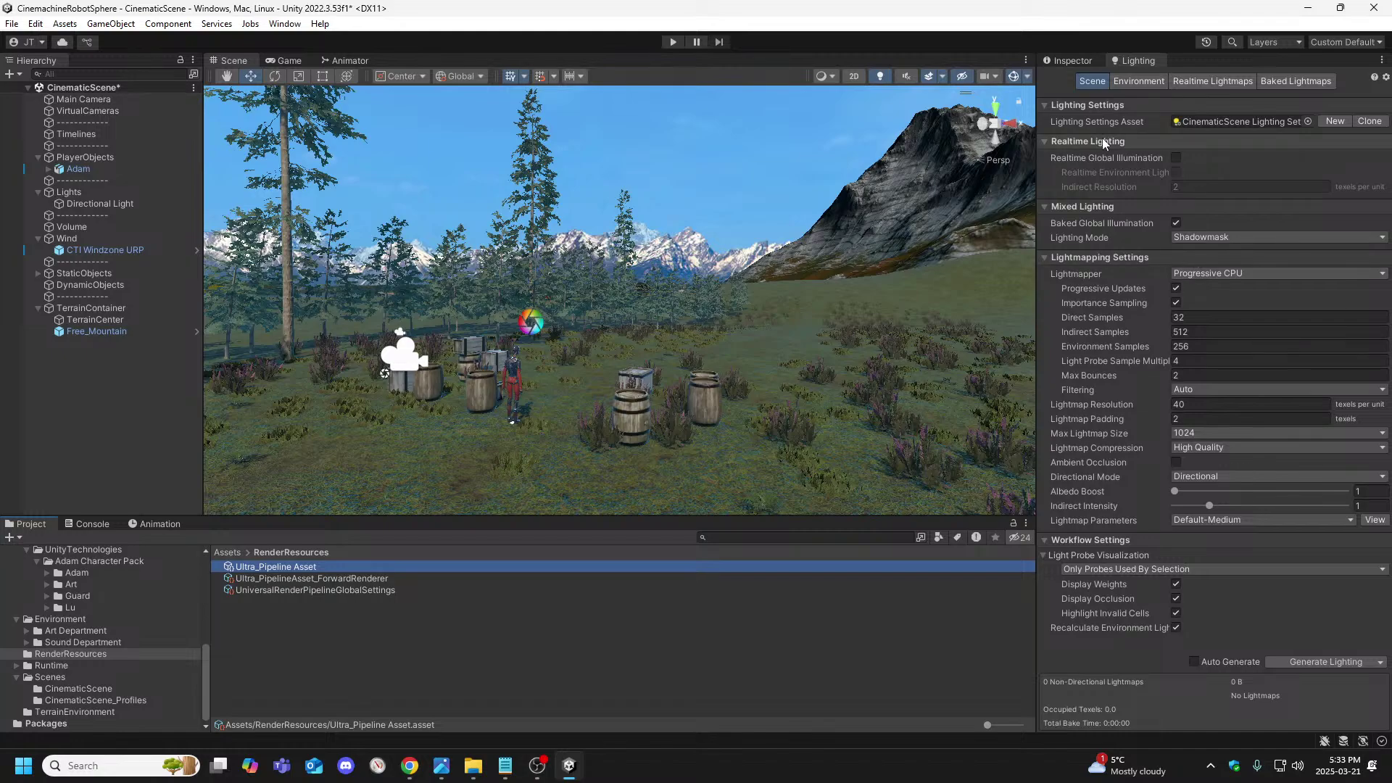
click(1079, 62)
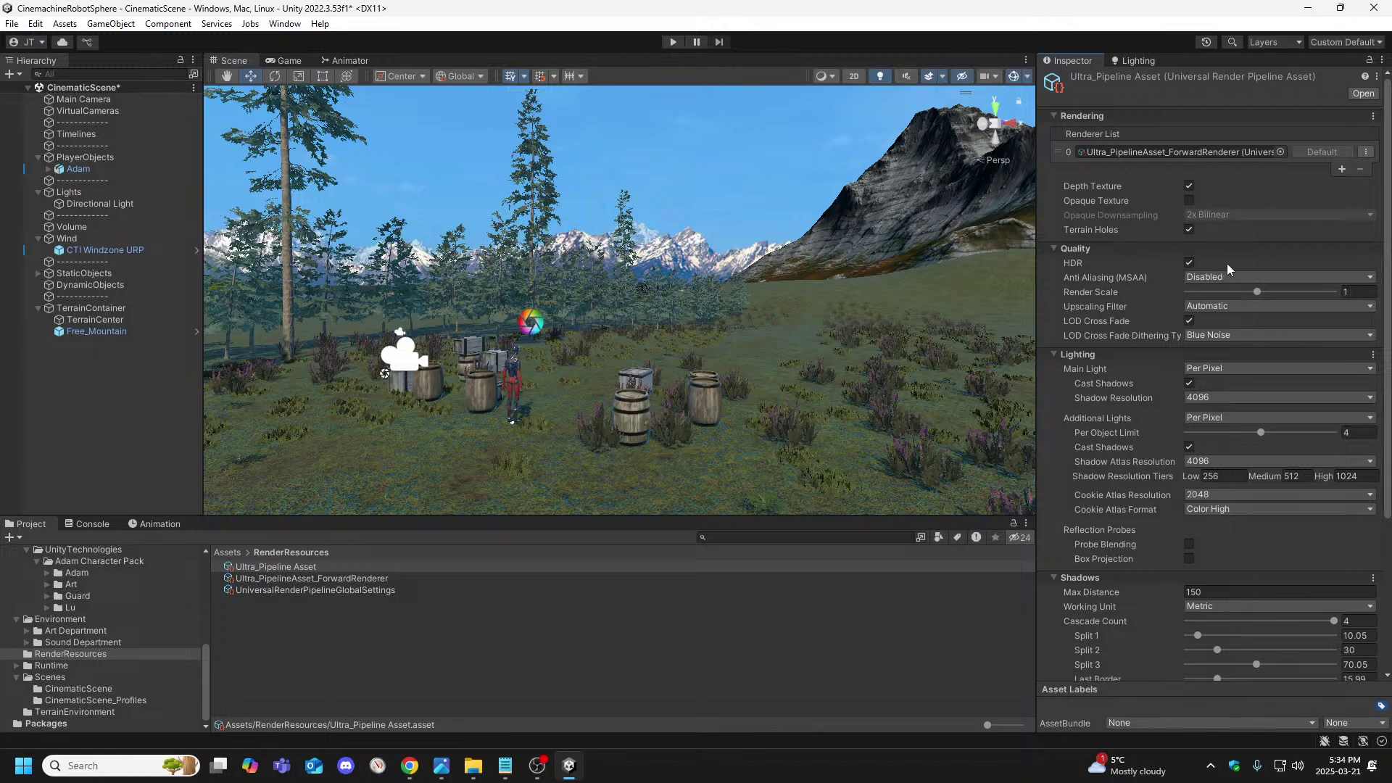
Try 4x Anti Aliasing (MSAA) on Ultra_Pipeline Asset and set it back to Disabled
click(1214, 282)
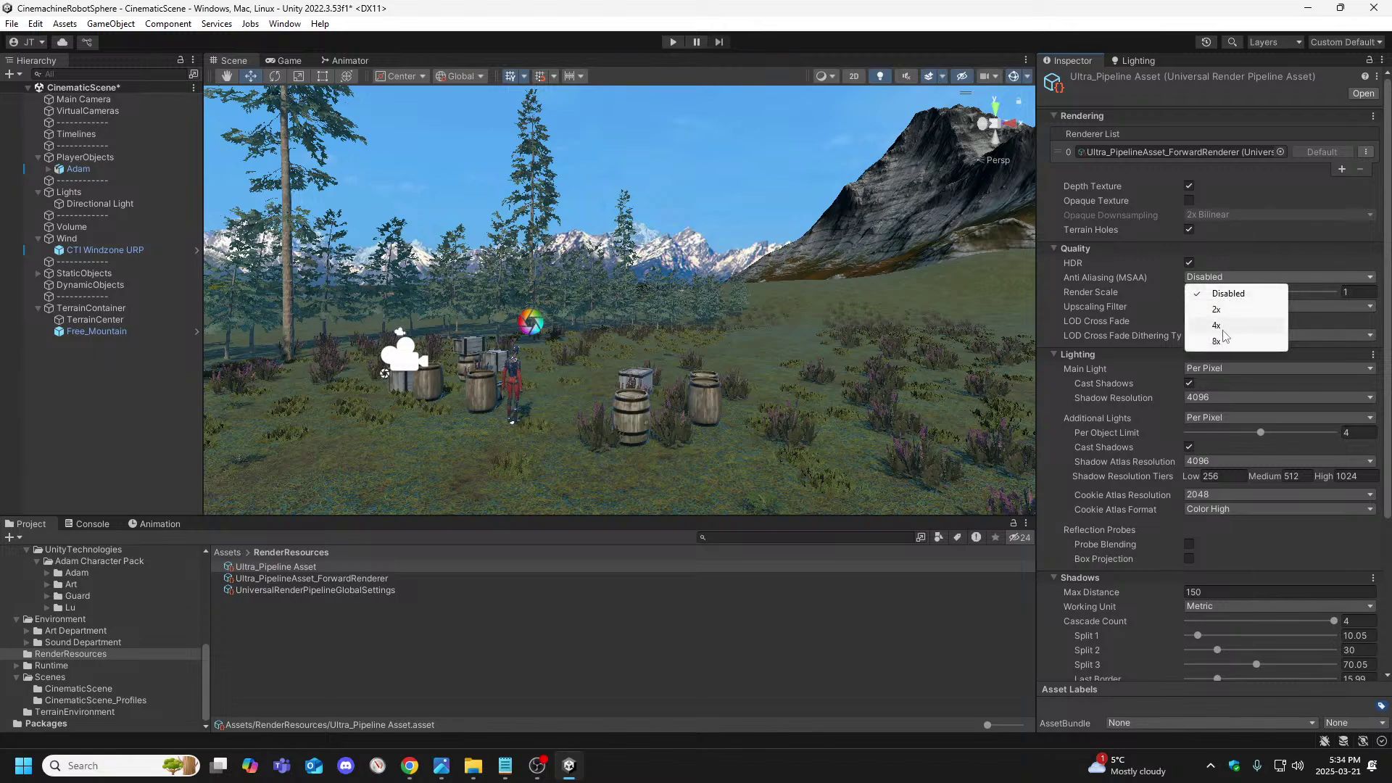
click(1183, 318)
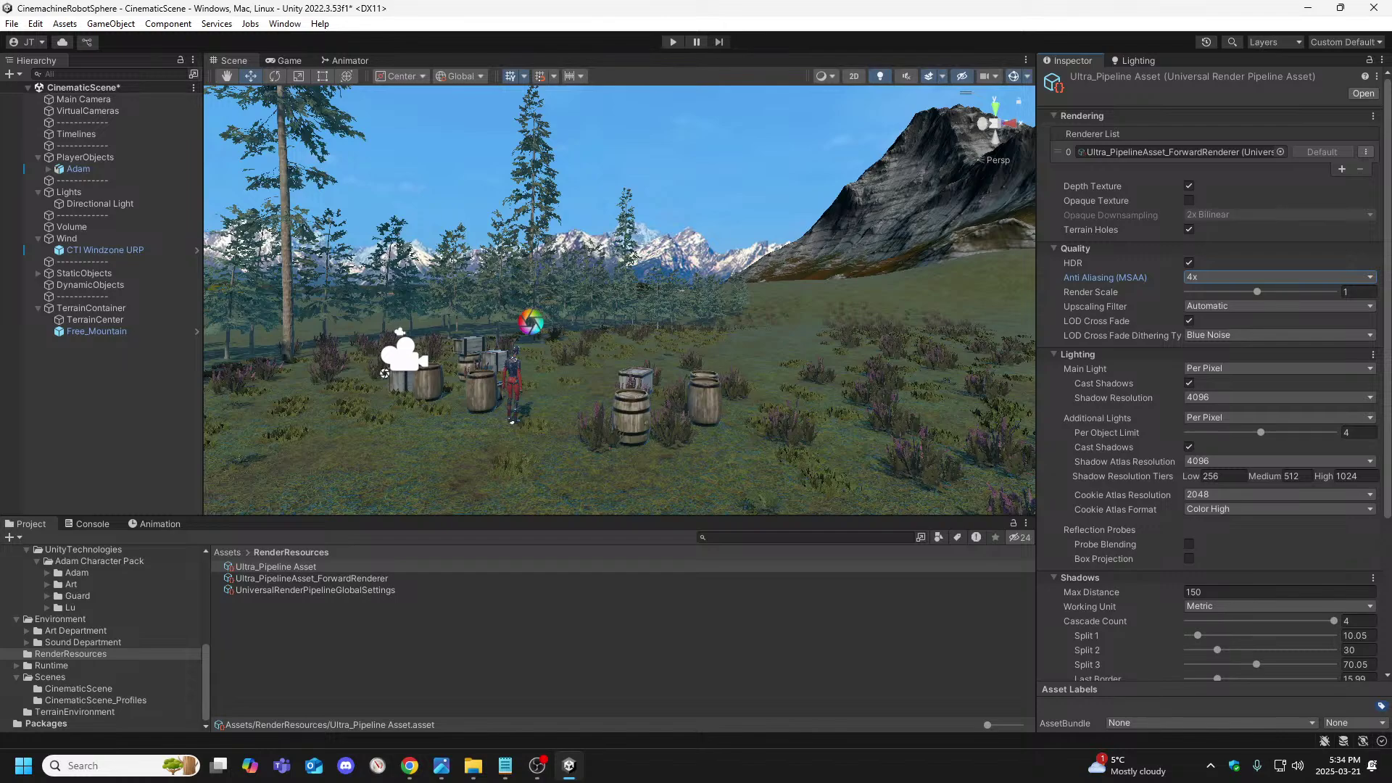
key(alt+Tab)
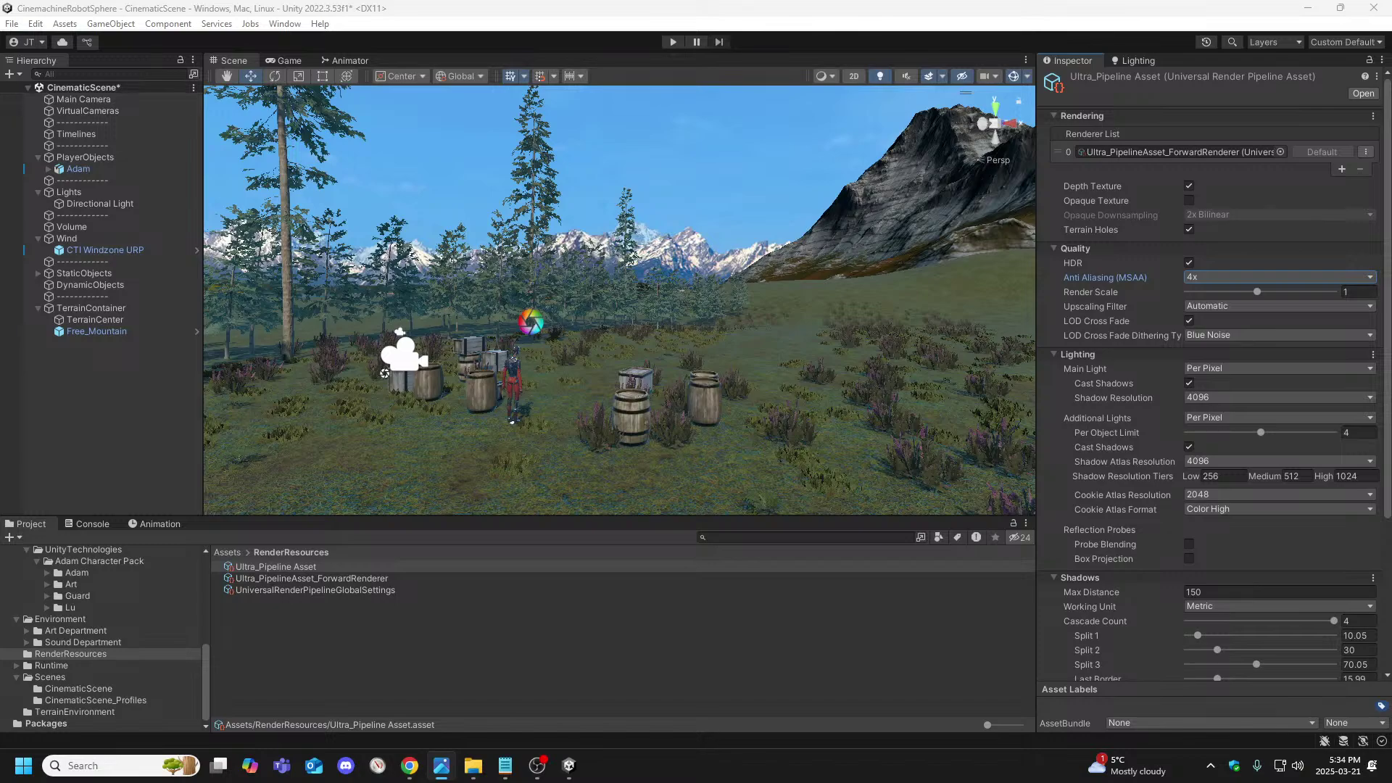
click(1220, 280)
click(1177, 290)
click(1118, 263)
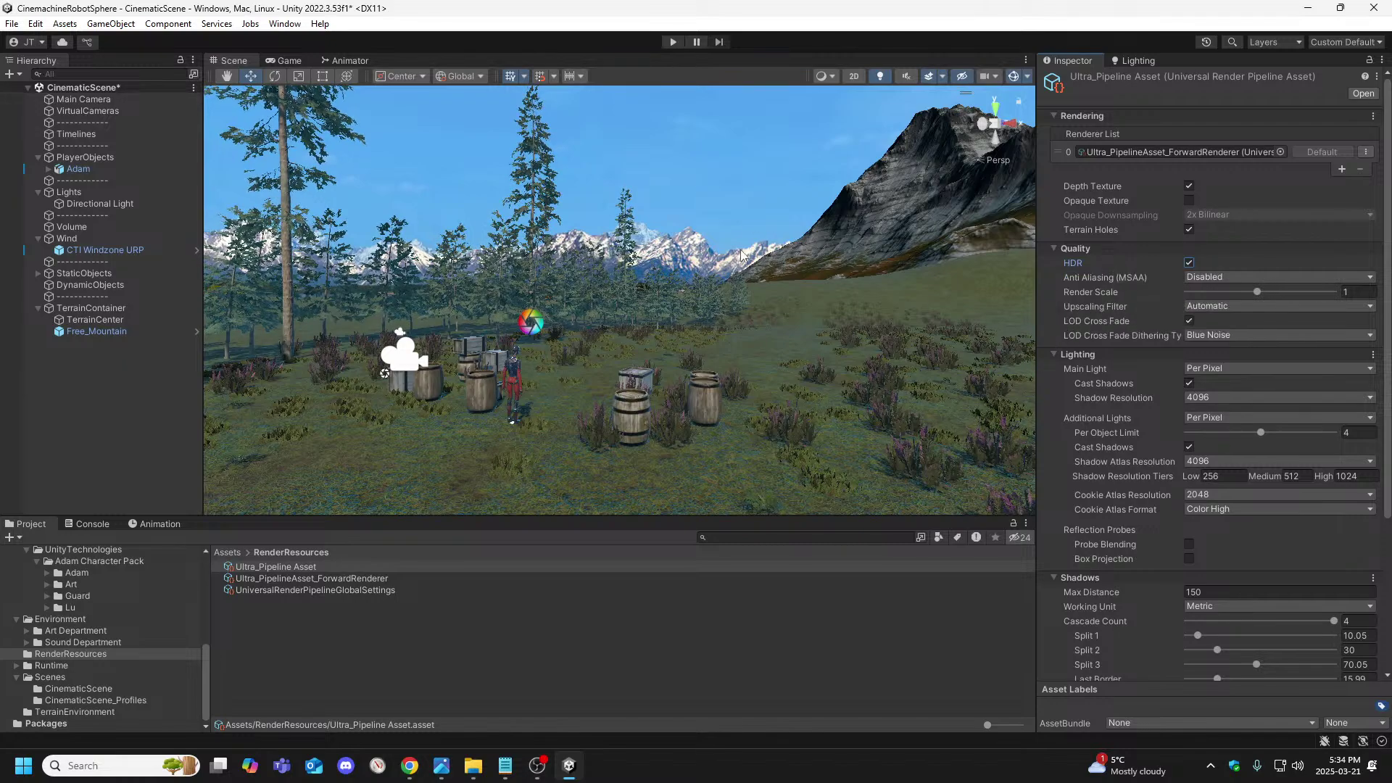
key(super+shift+s)
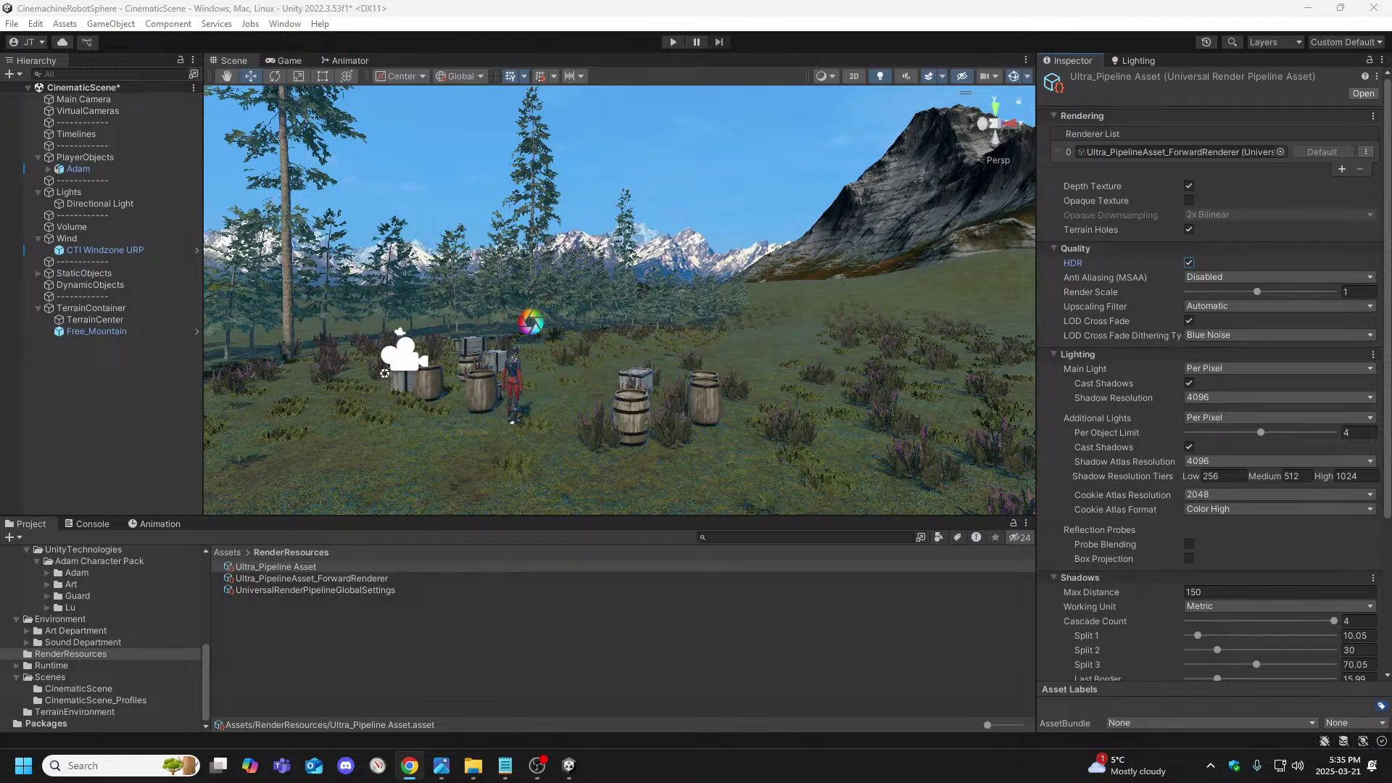
click(537, 765)
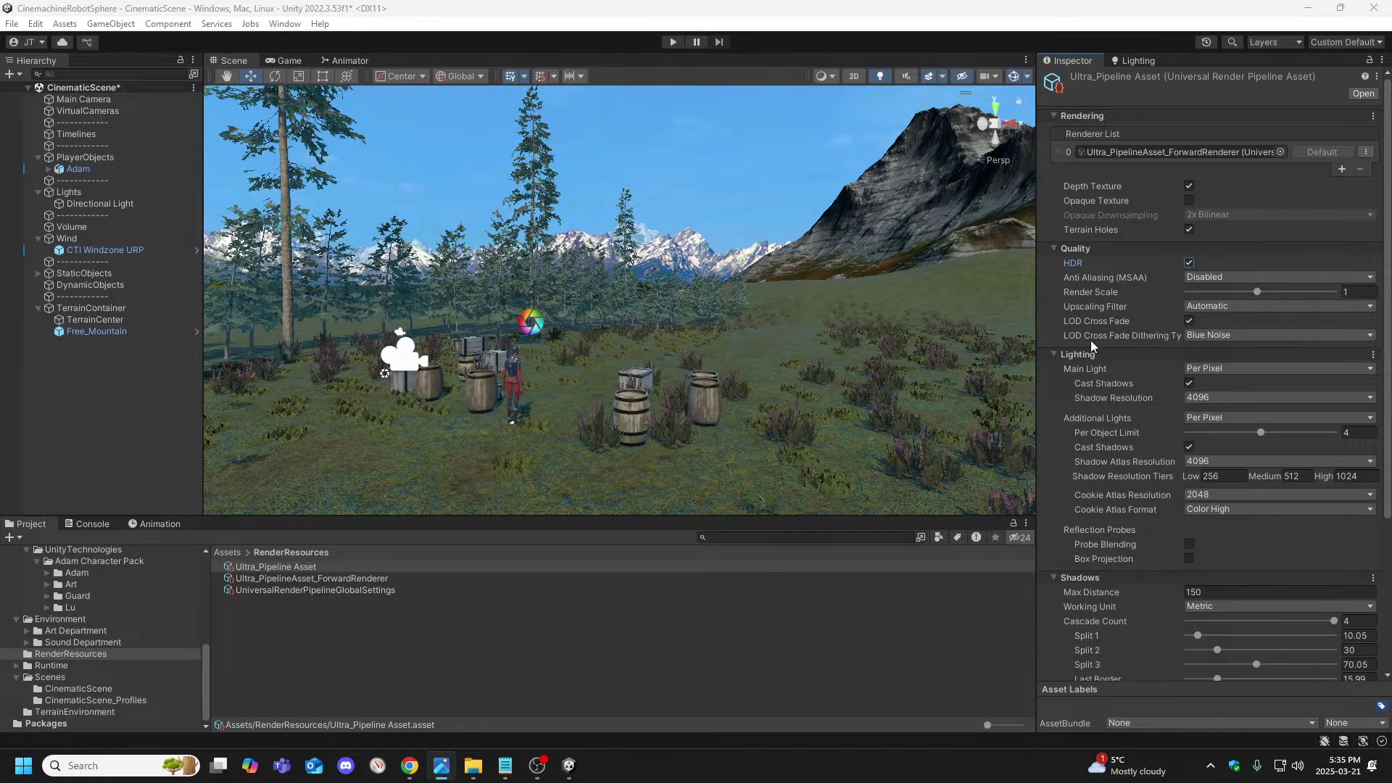
Set the Main Camera's anti-aliasing to Fast Approximate Anti-aliasing (FXAA) and collapse its Rendering settings
click(83, 100)
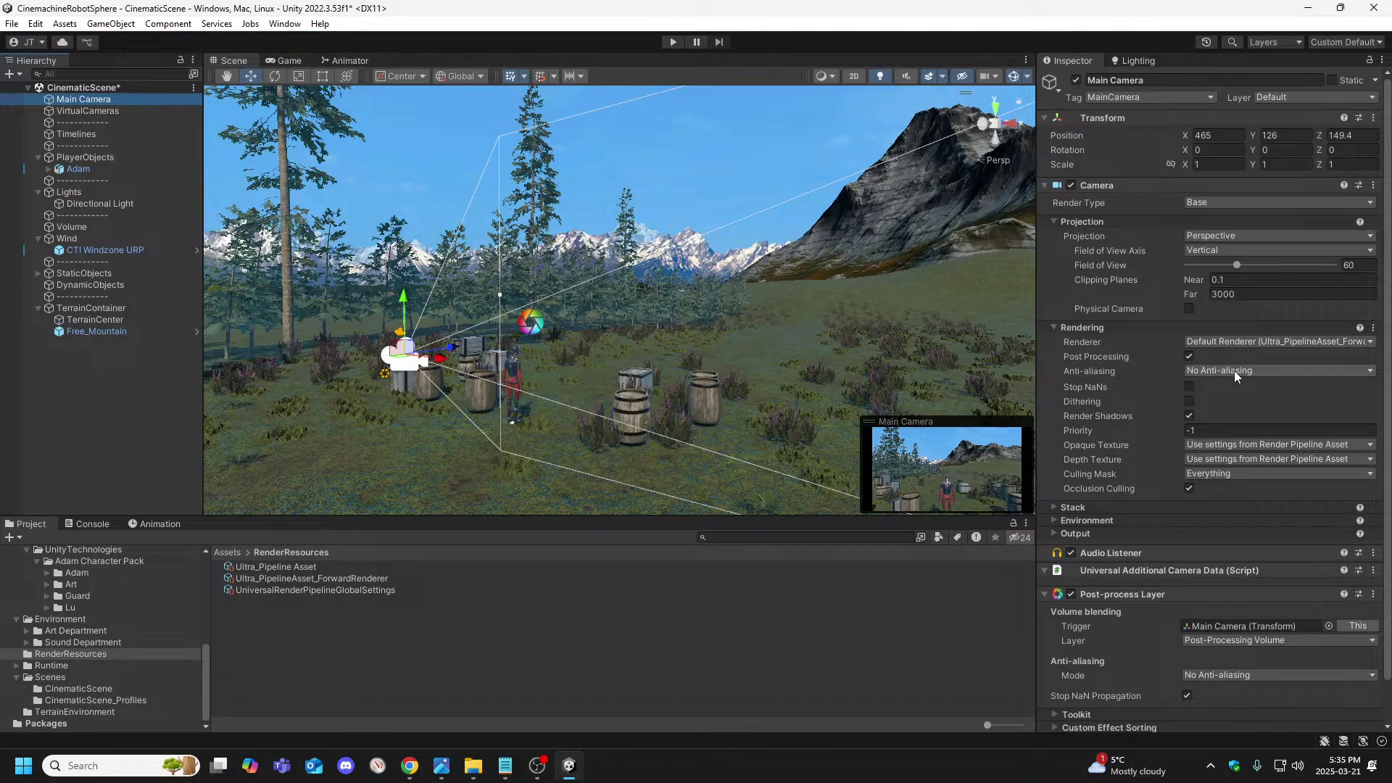
click(1233, 371)
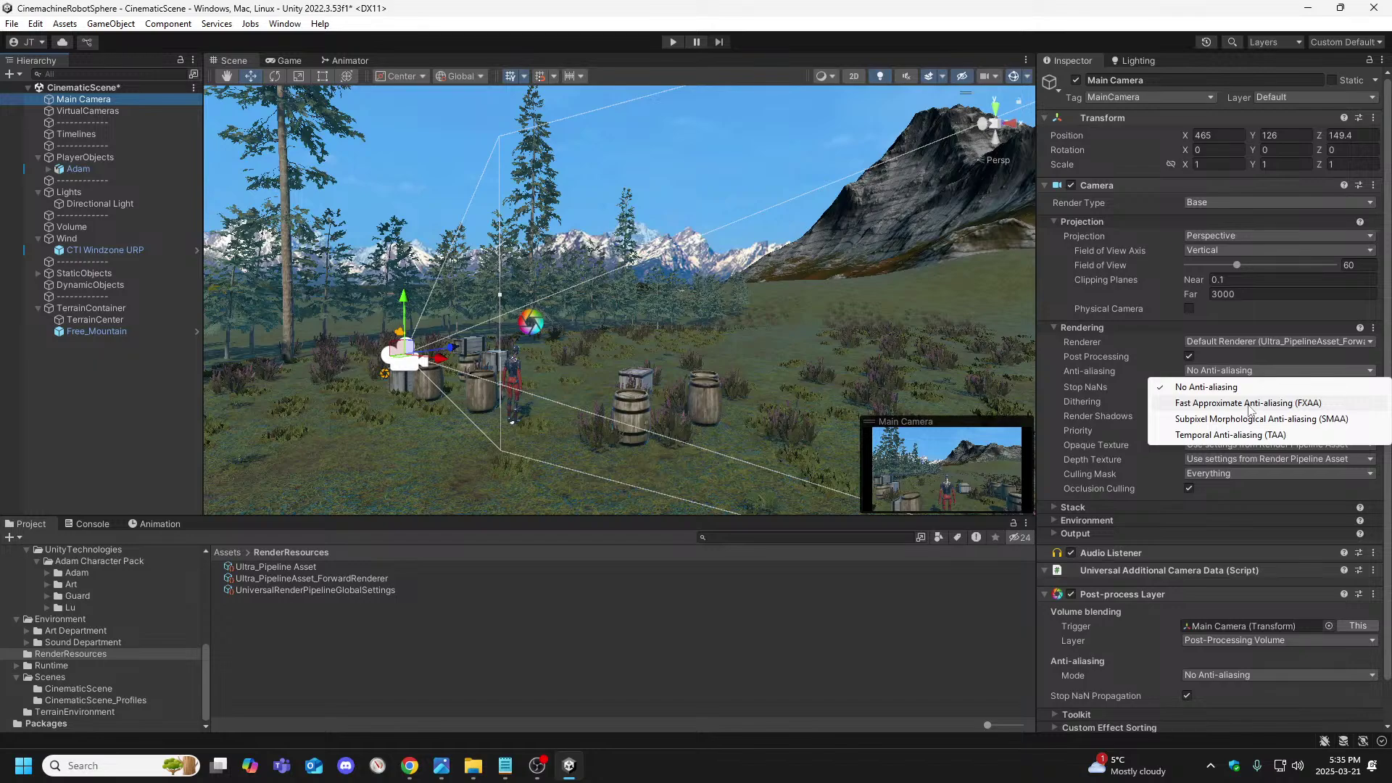
click(1248, 404)
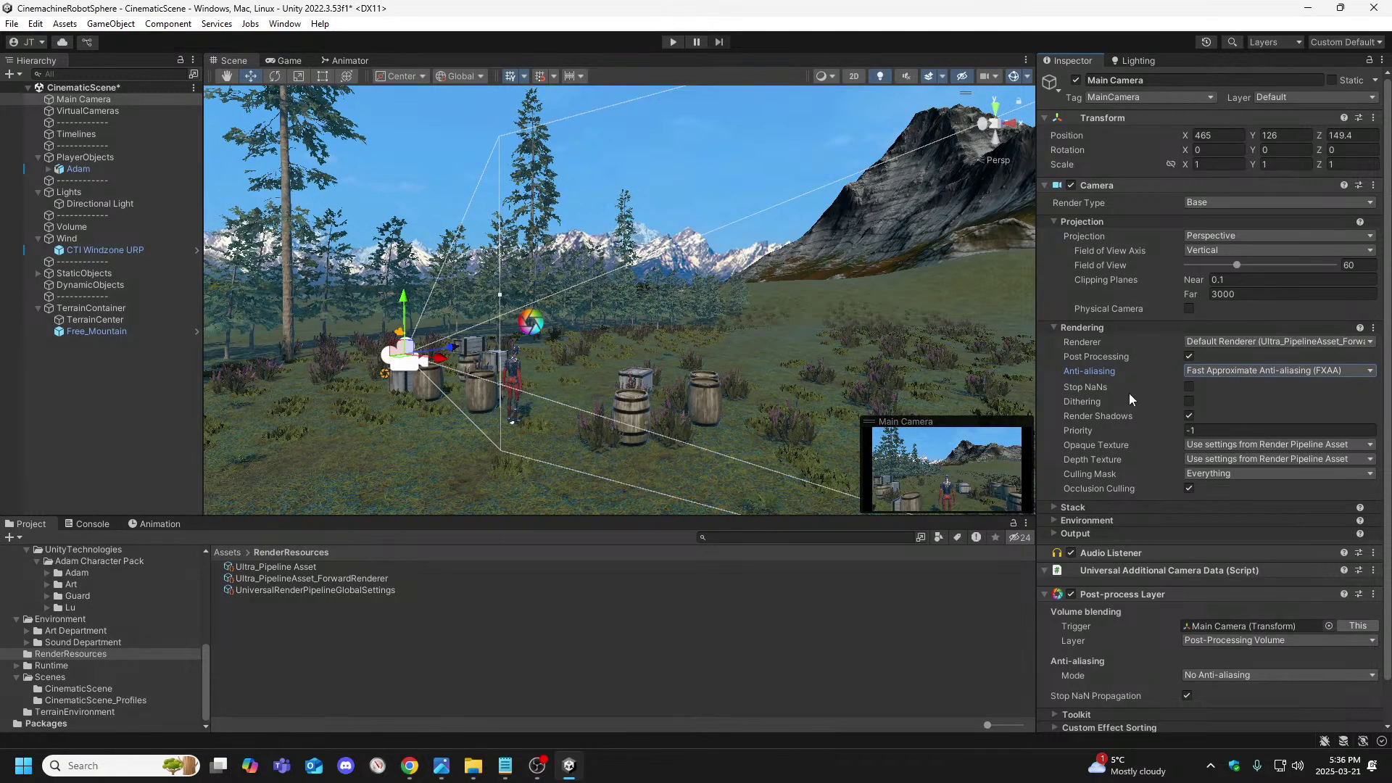
mouse_move(1085, 388)
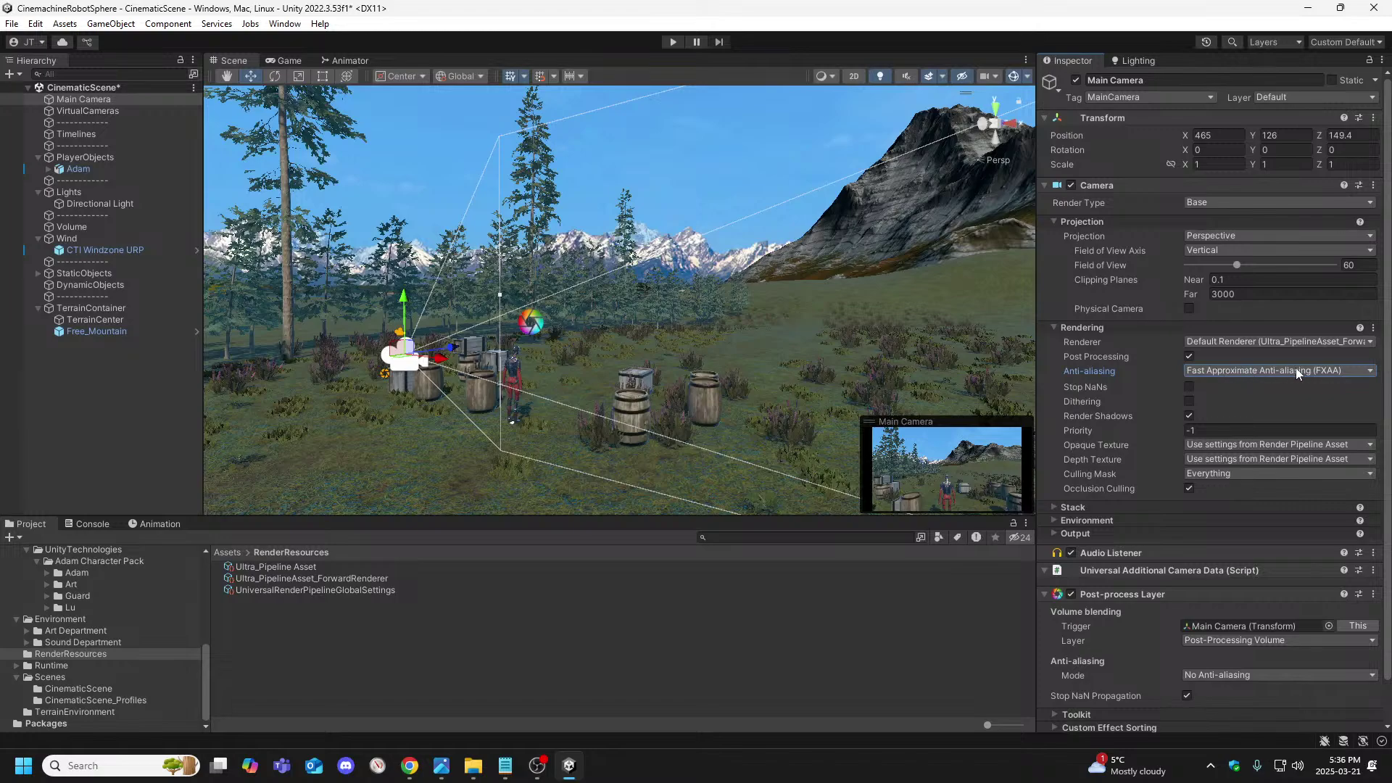
click(1054, 325)
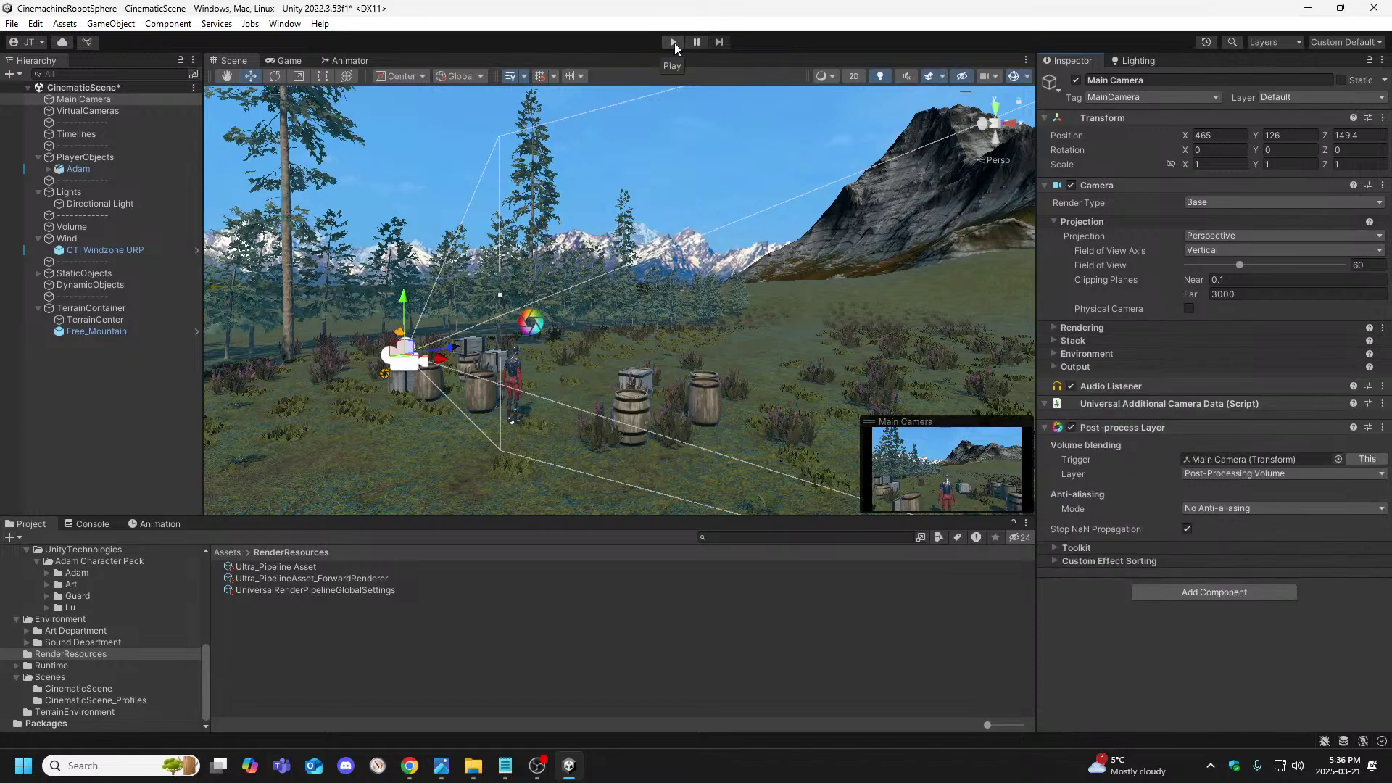
Clear all static flags on every barrel and box under StaticObjects, from Barrel_01 to Medfan_SquareBox (3)
click(39, 273)
click(76, 286)
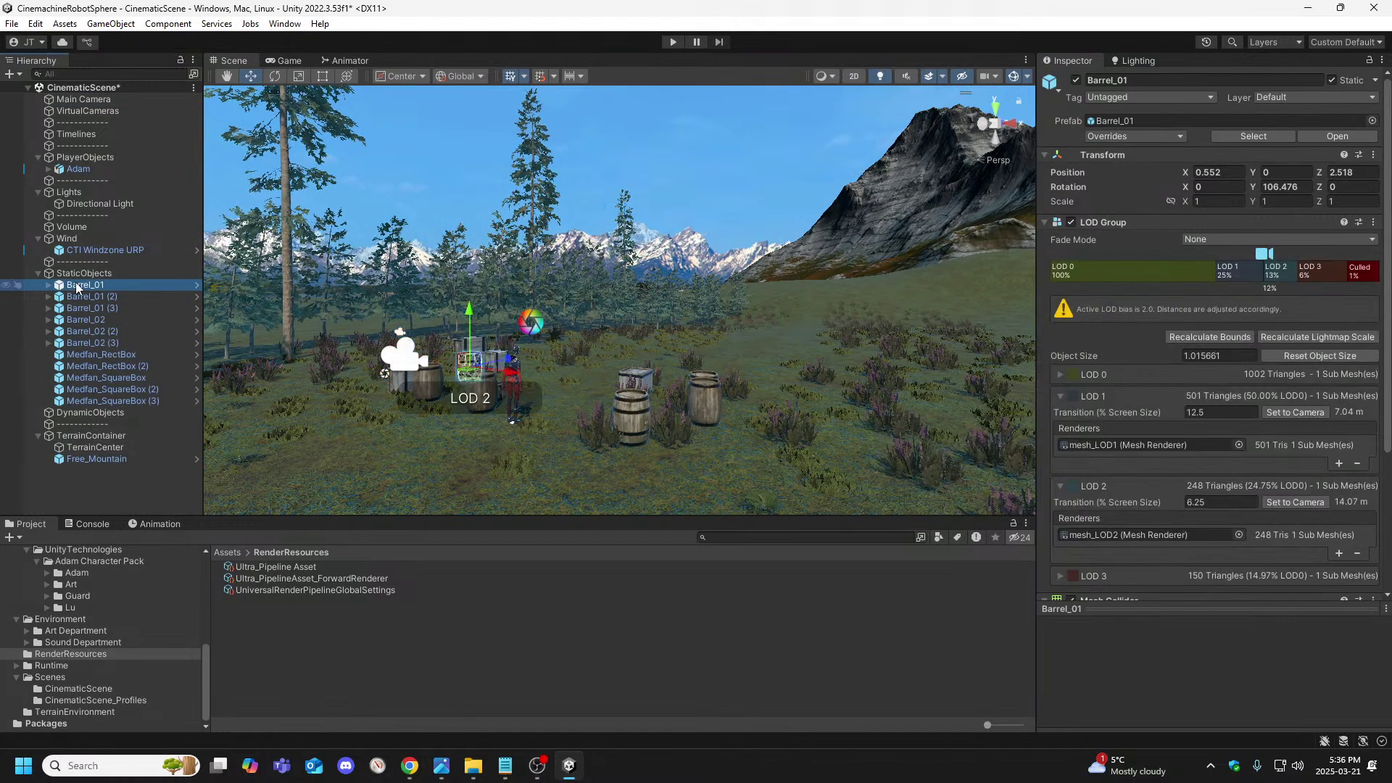
click(92, 401)
click(86, 285)
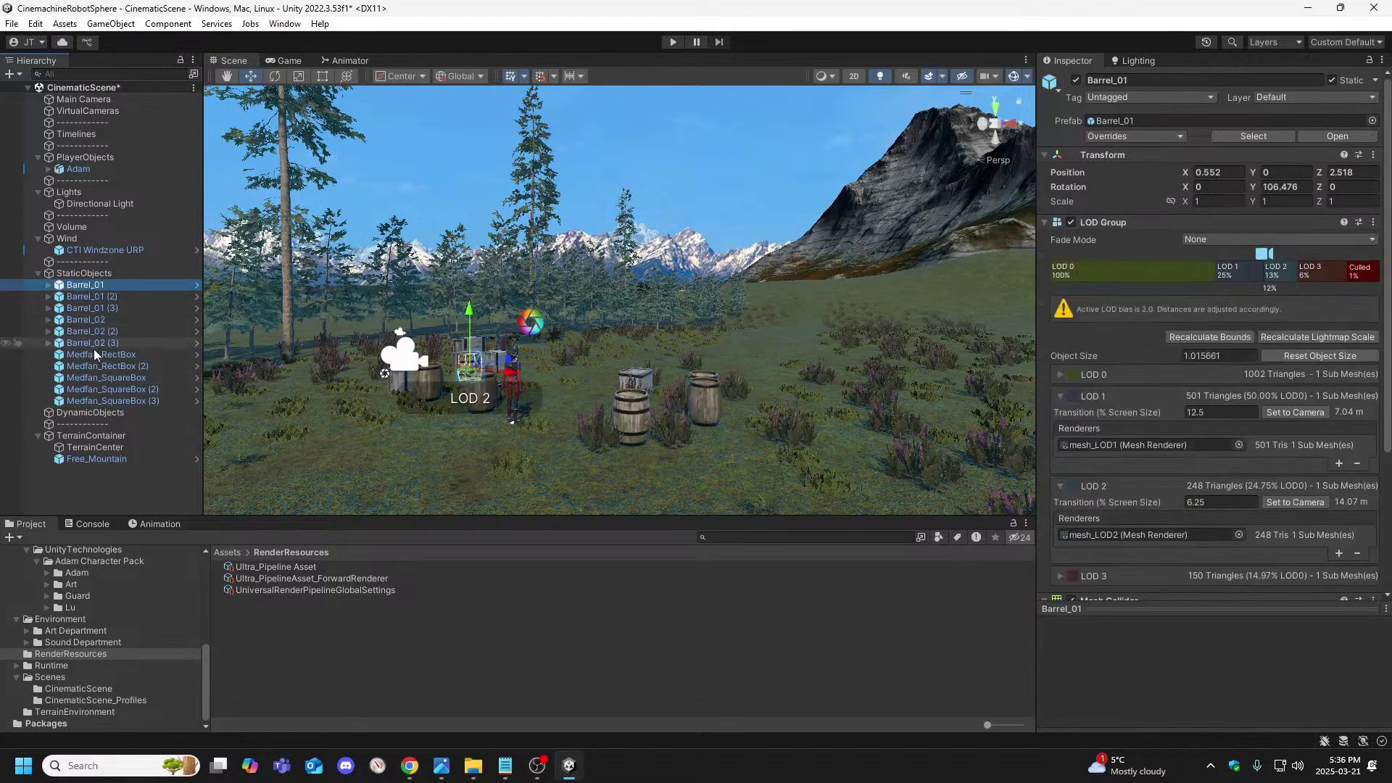
shift+click(84, 403)
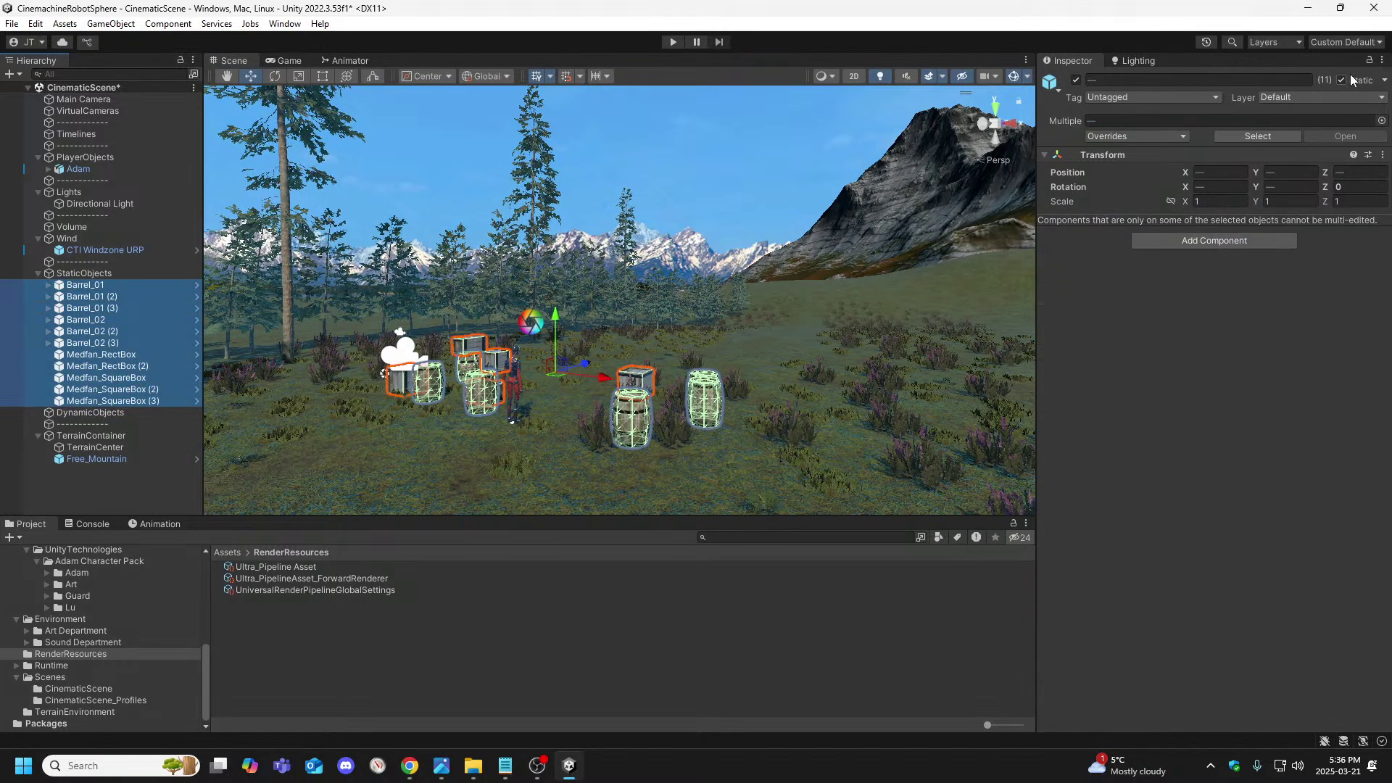
click(1384, 80)
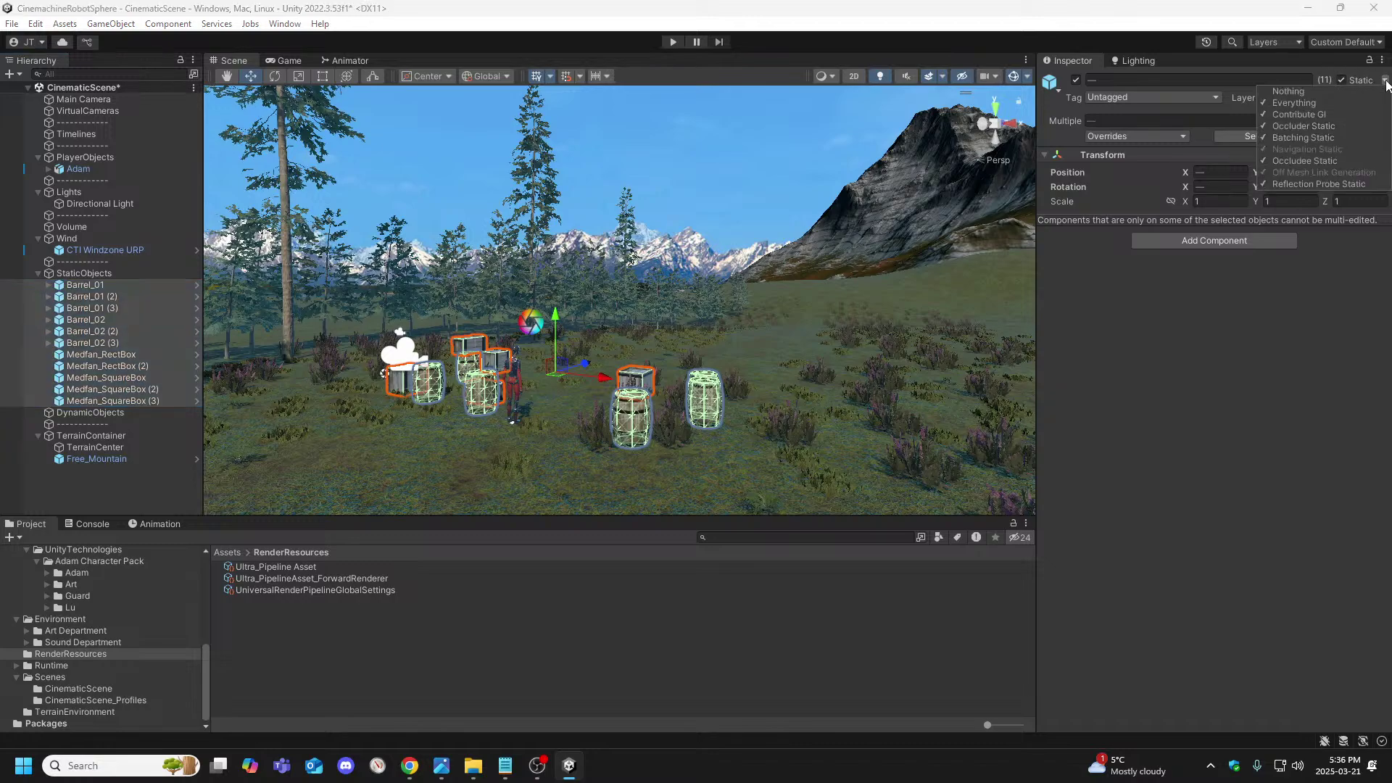
click(1334, 94)
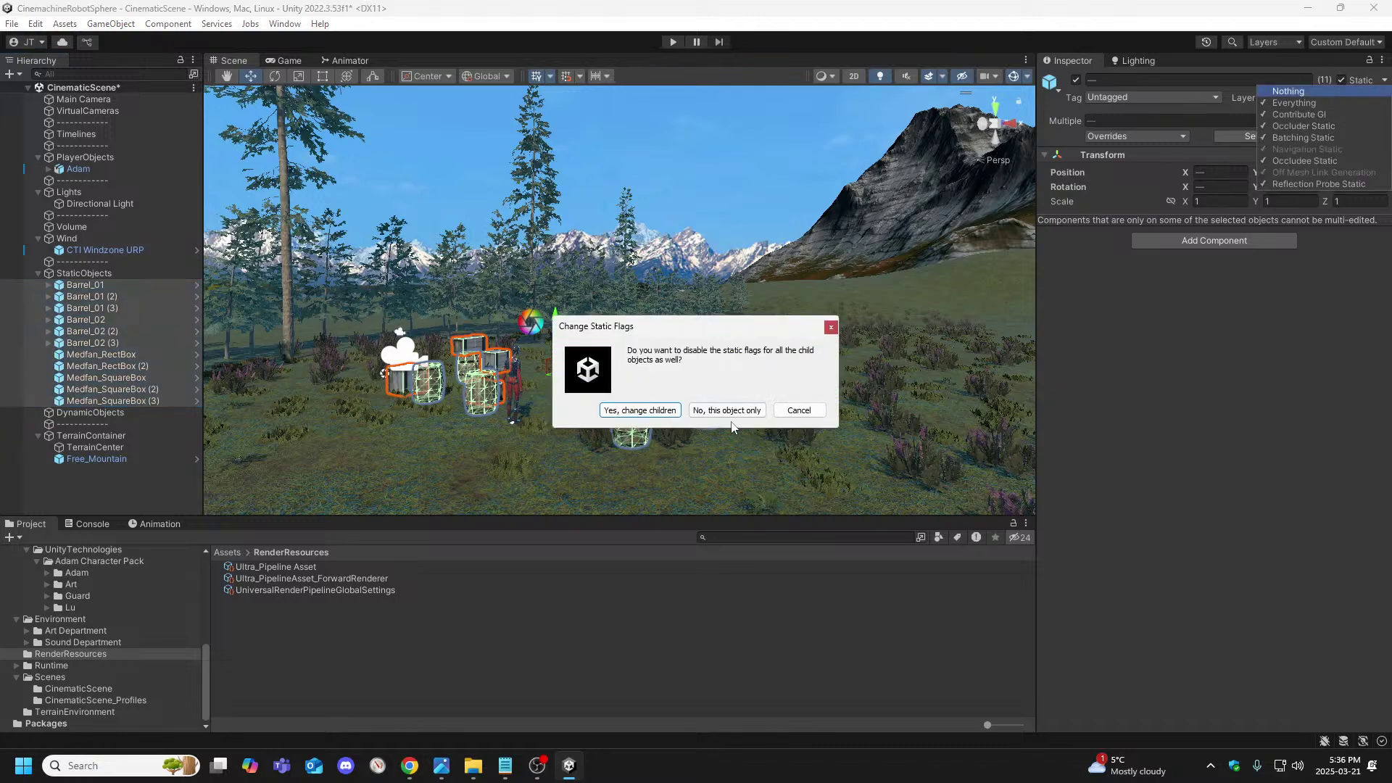
click(682, 406)
Enable the Contribute GI and Reflection Probe Static flags on the selected barrels and boxes only, excluding their child objects
click(1332, 114)
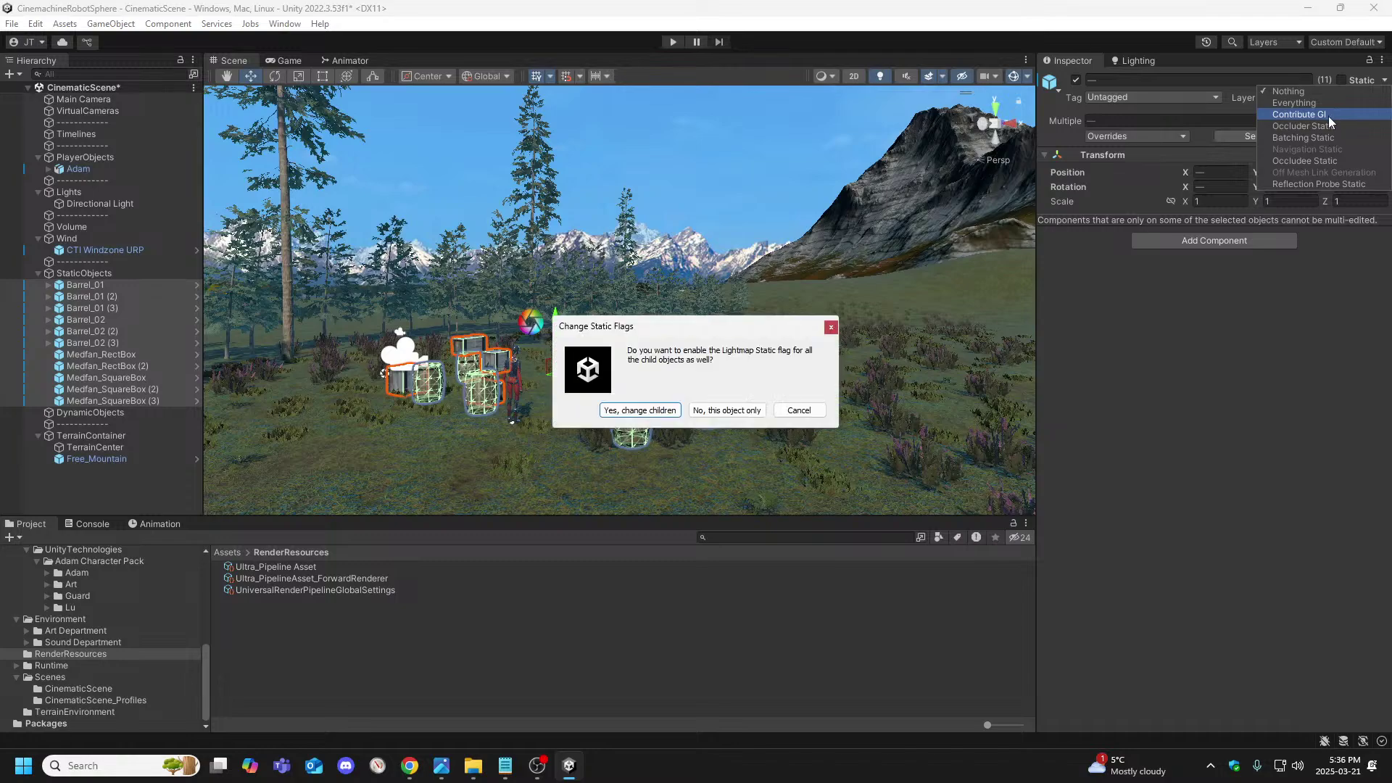
click(749, 411)
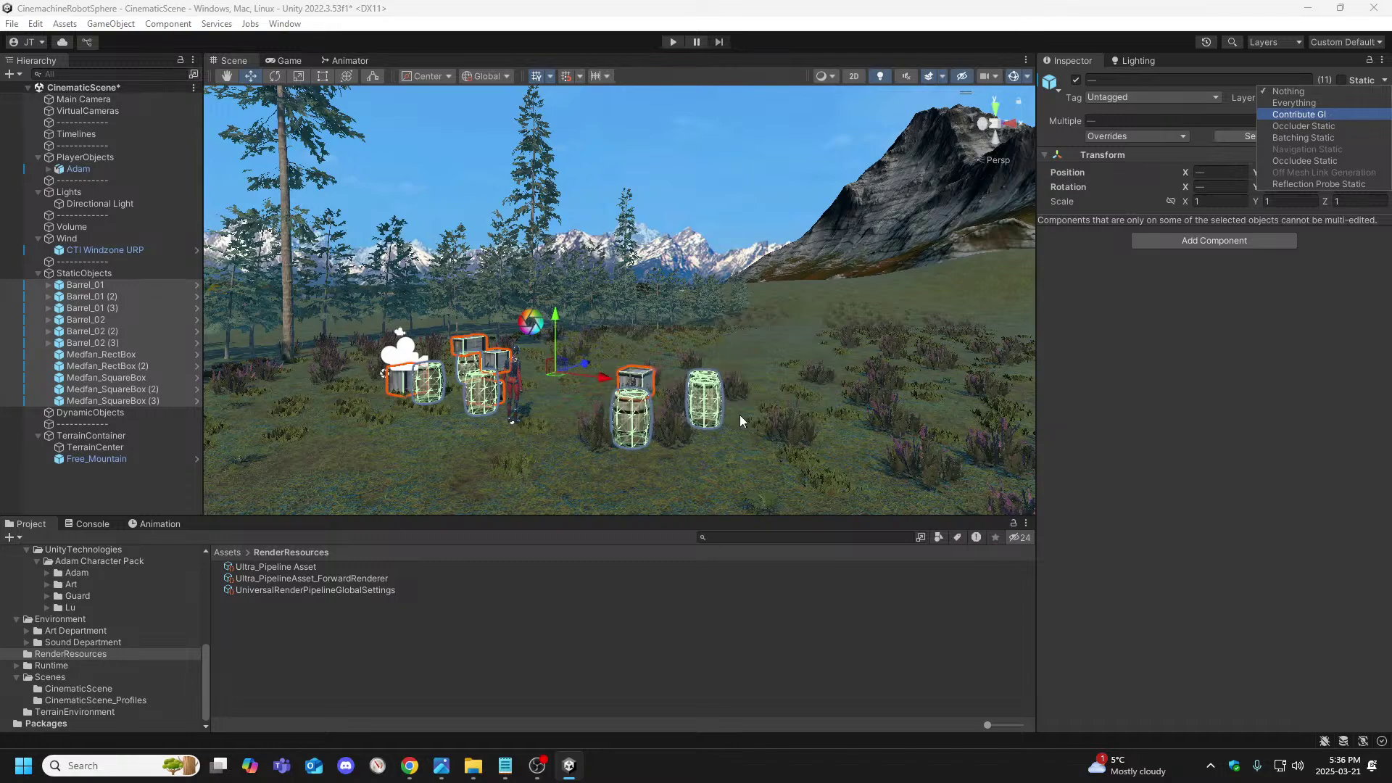
click(1318, 183)
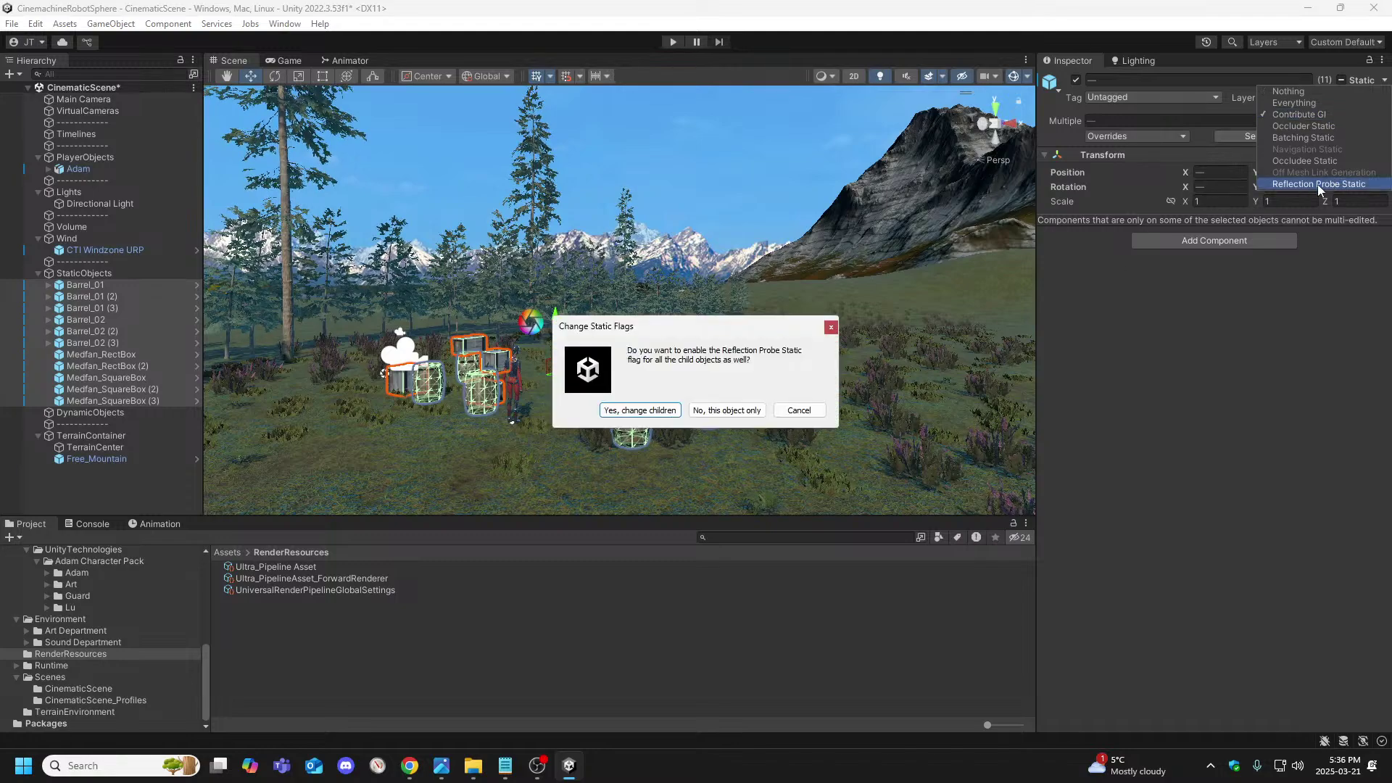
click(747, 411)
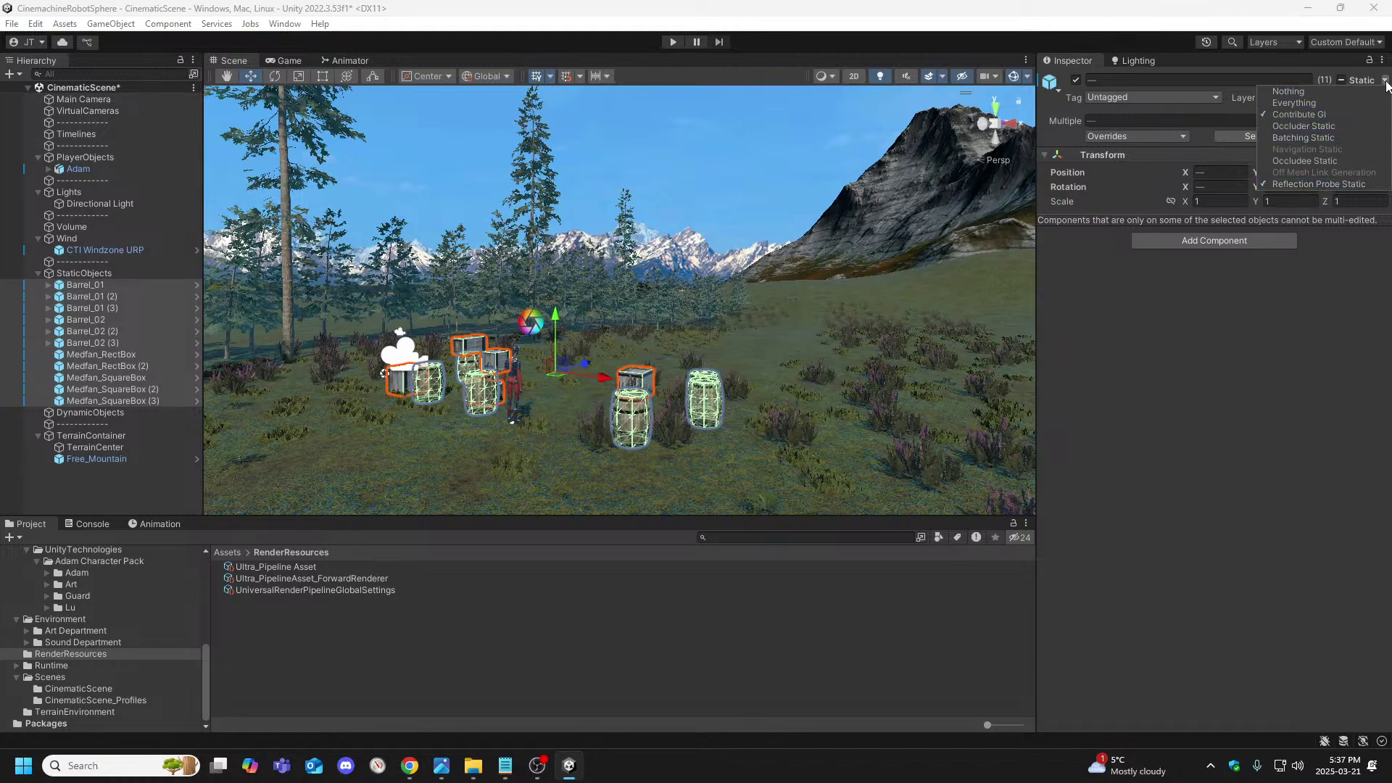
click(1260, 455)
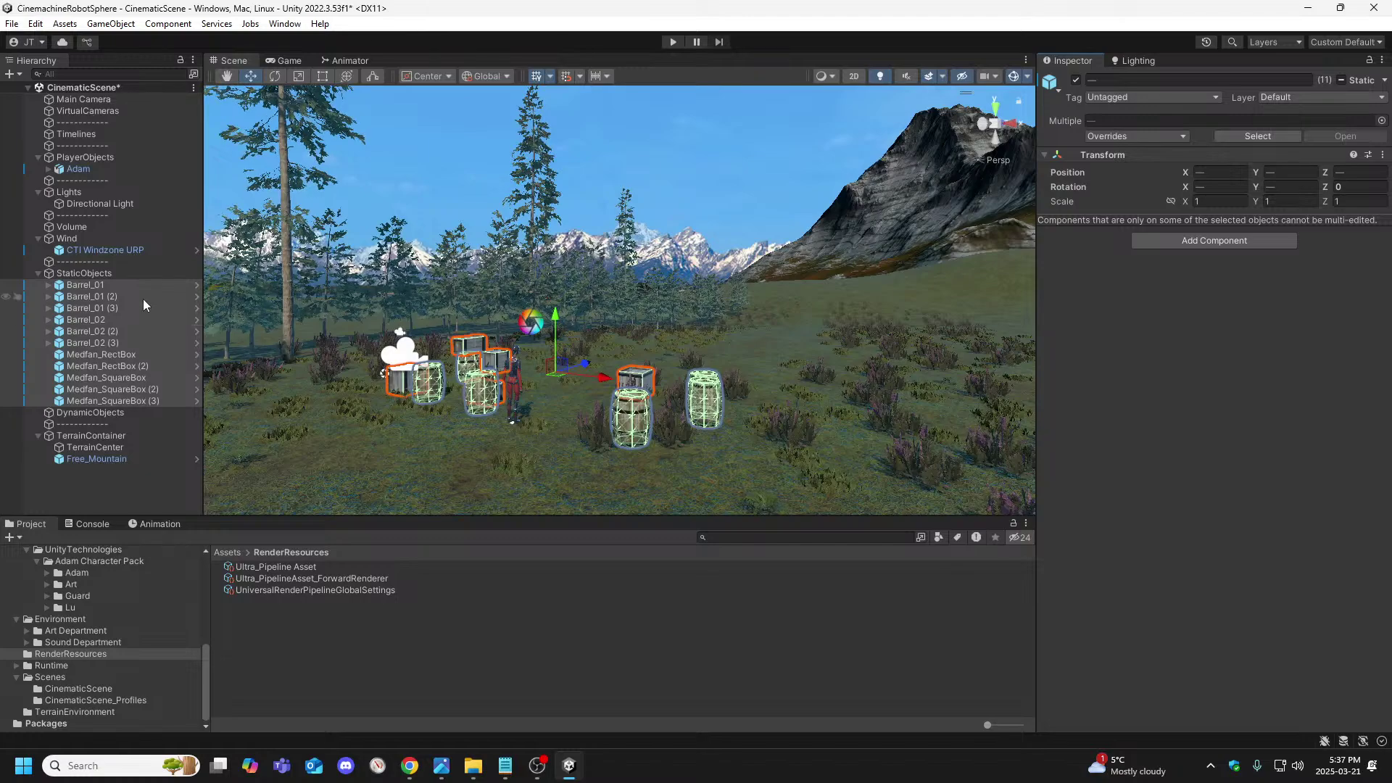
Check the DynamicObjects object, run the scene in Play mode to watch the character walk, and stop it
click(81, 413)
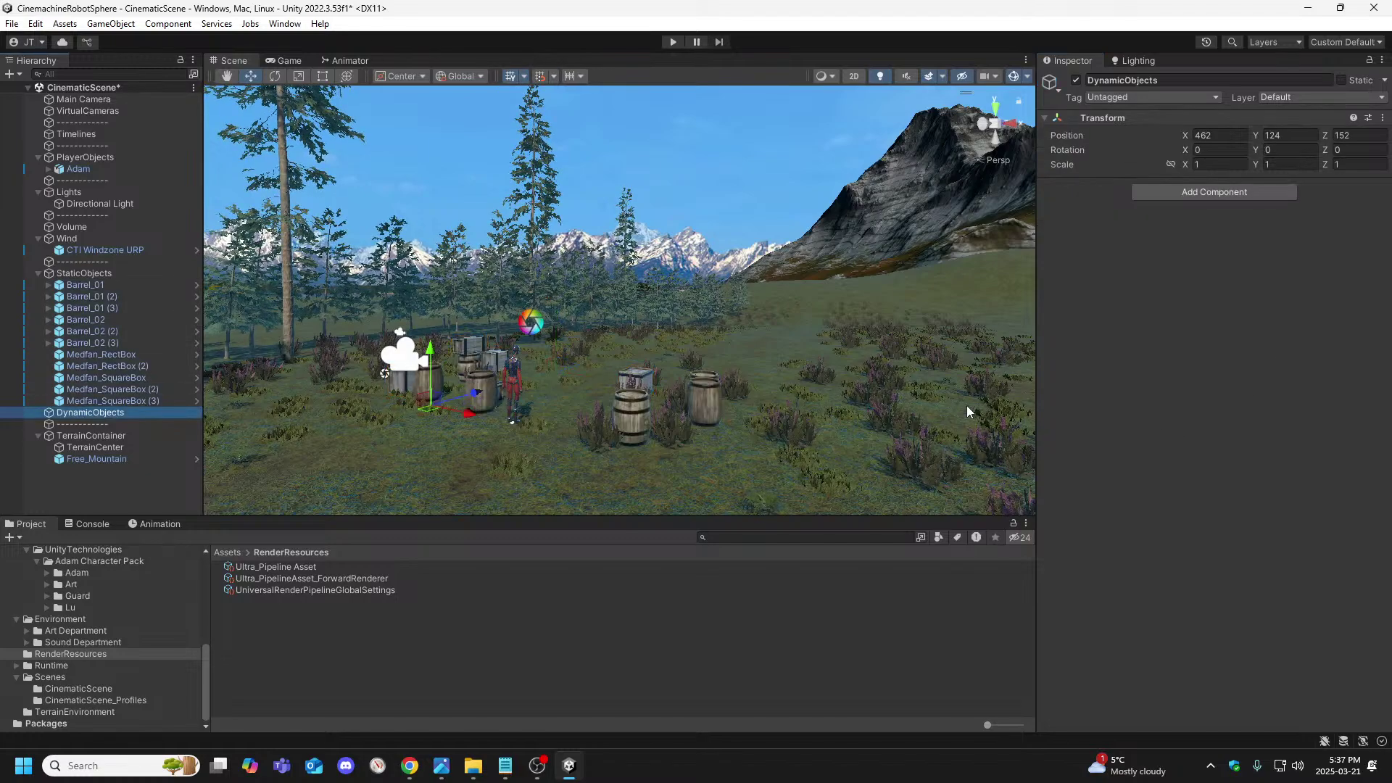
key(alt+Tab)
click(659, 37)
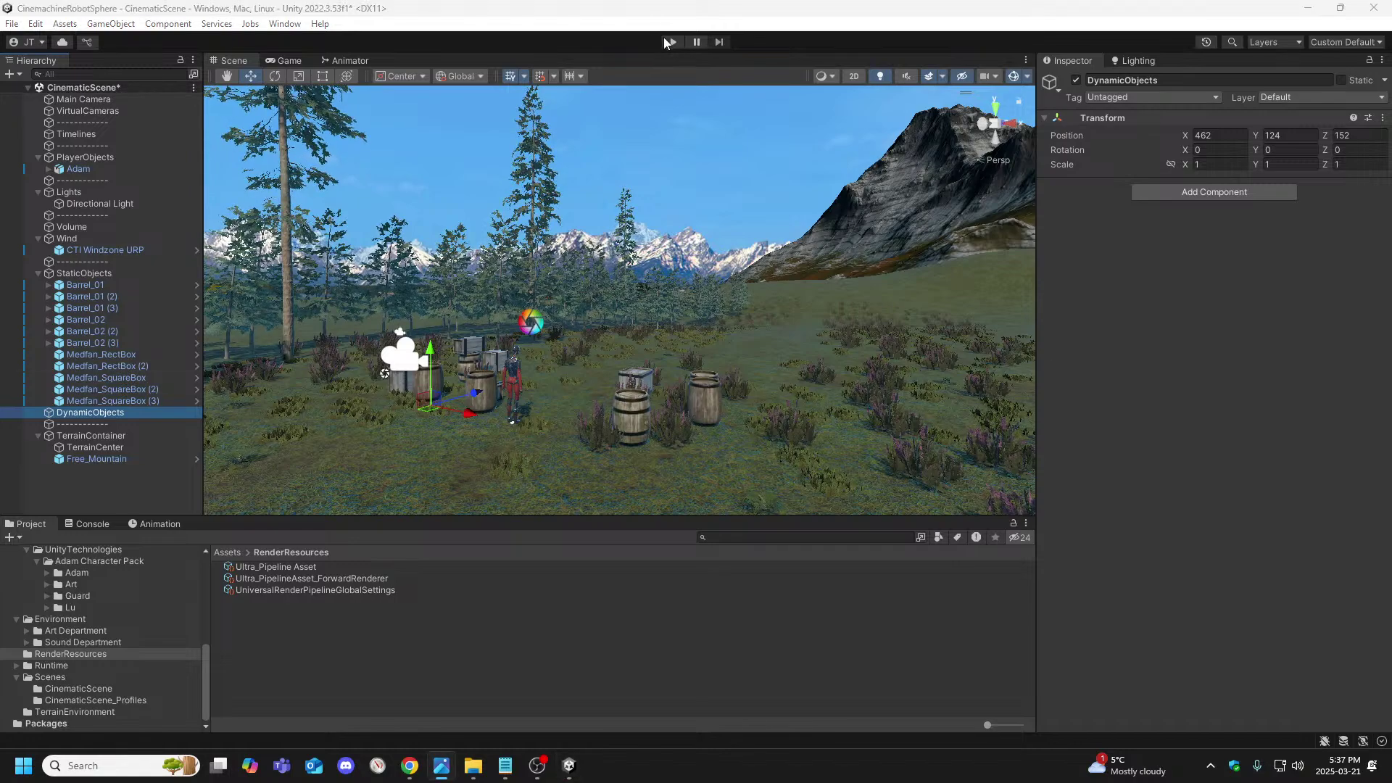
click(673, 43)
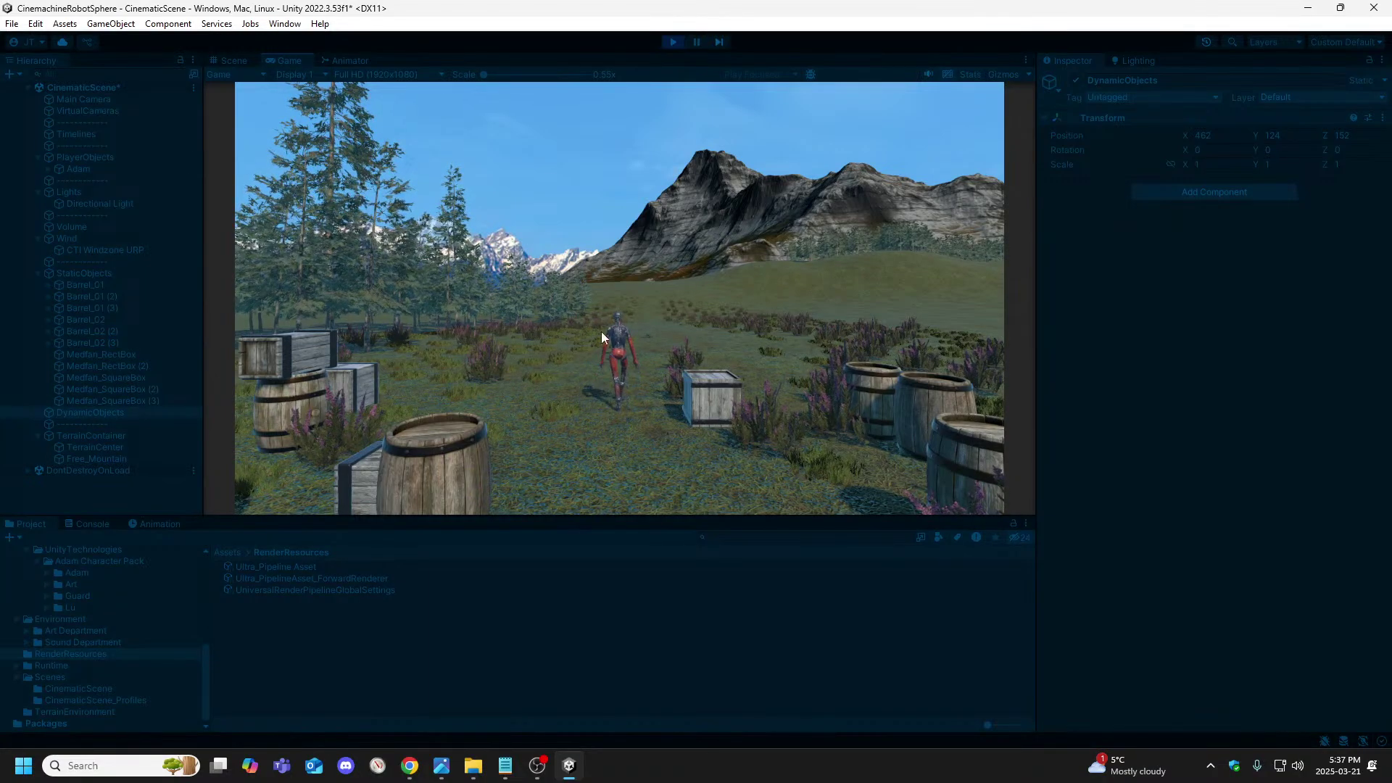
click(673, 42)
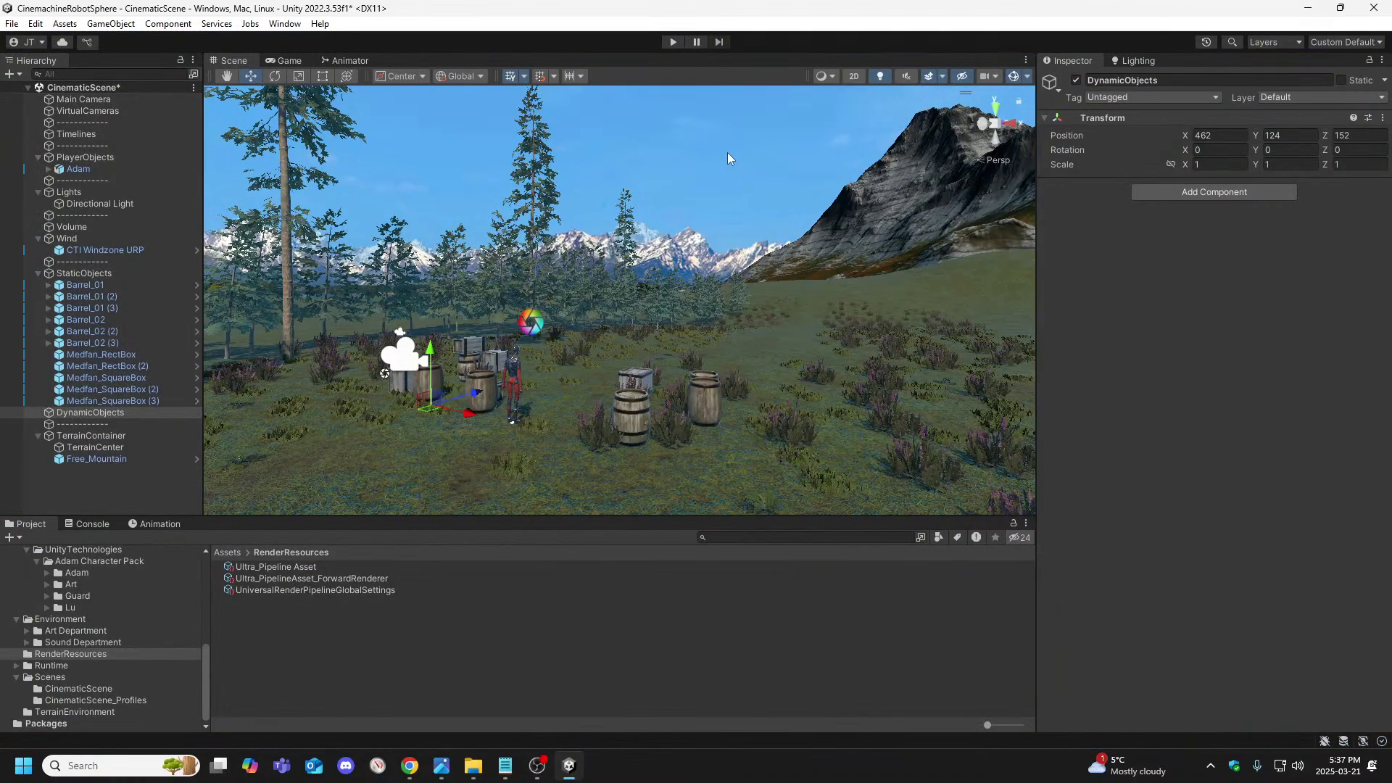
Show the rendering statistics in the Game view and run the scene briefly to check the frame rate
key(ctrl+2)
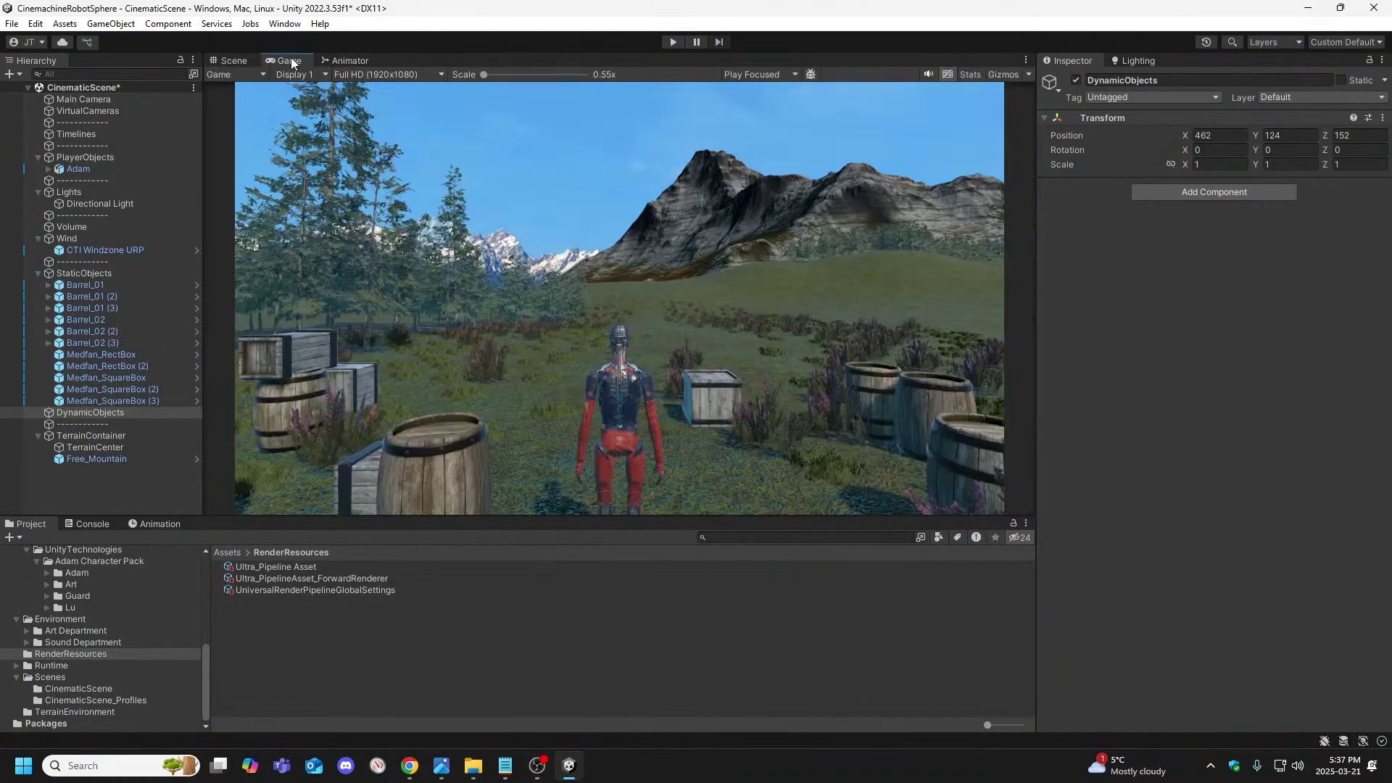
click(969, 74)
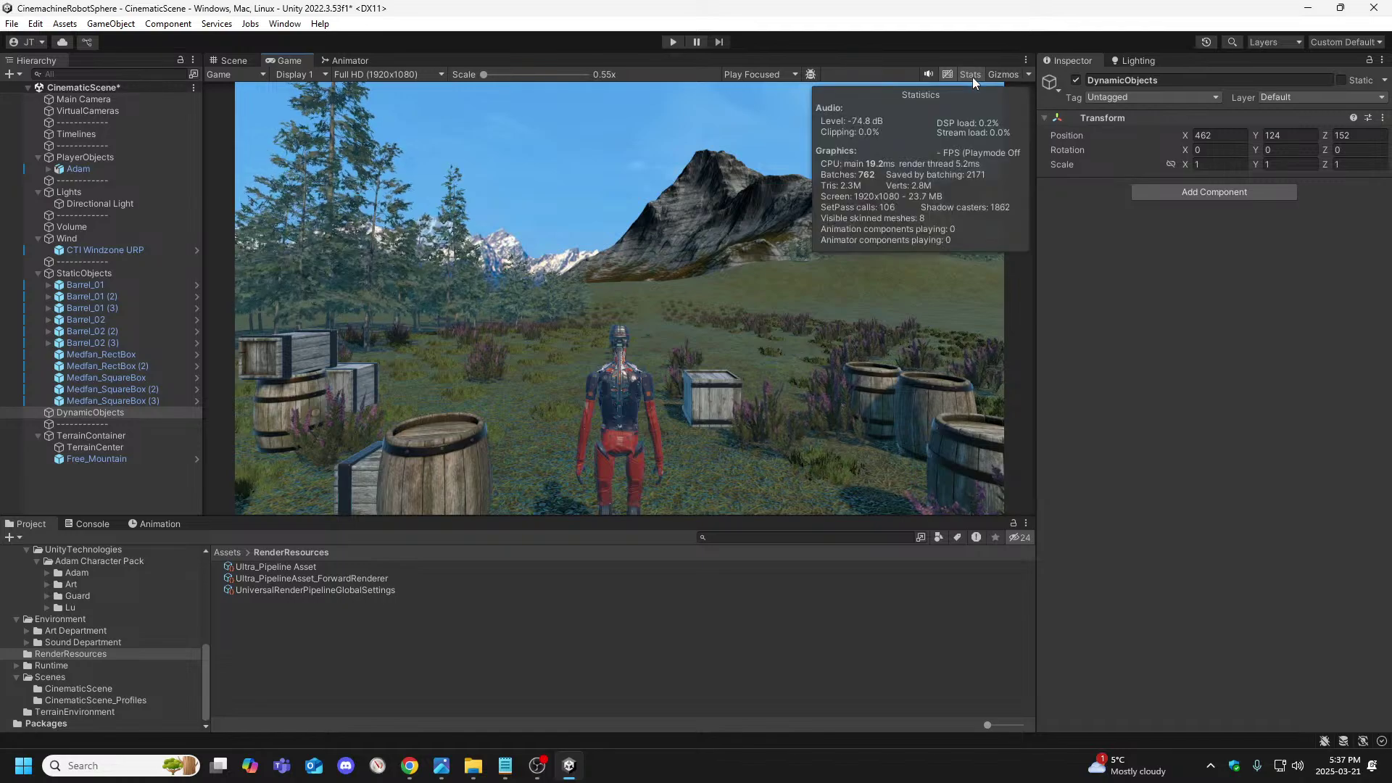
click(672, 37)
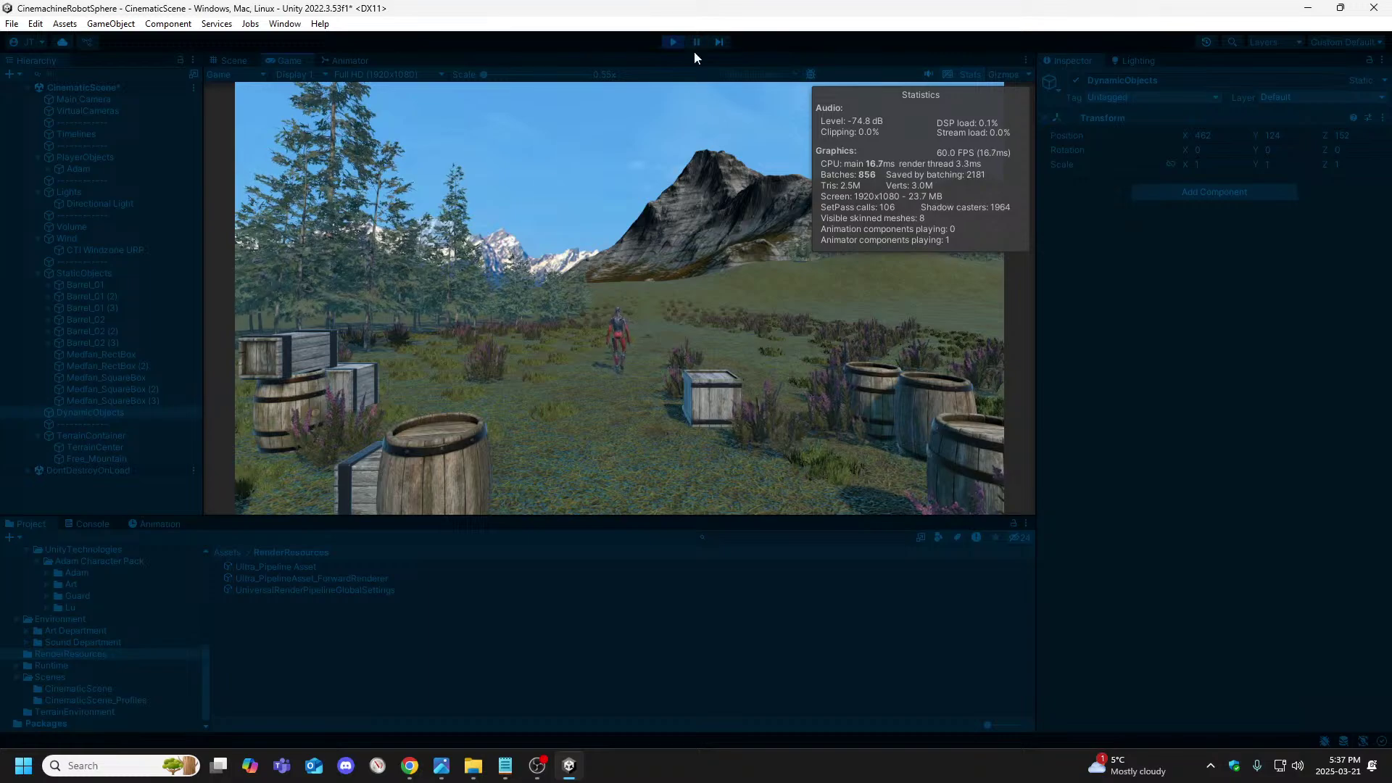
click(672, 42)
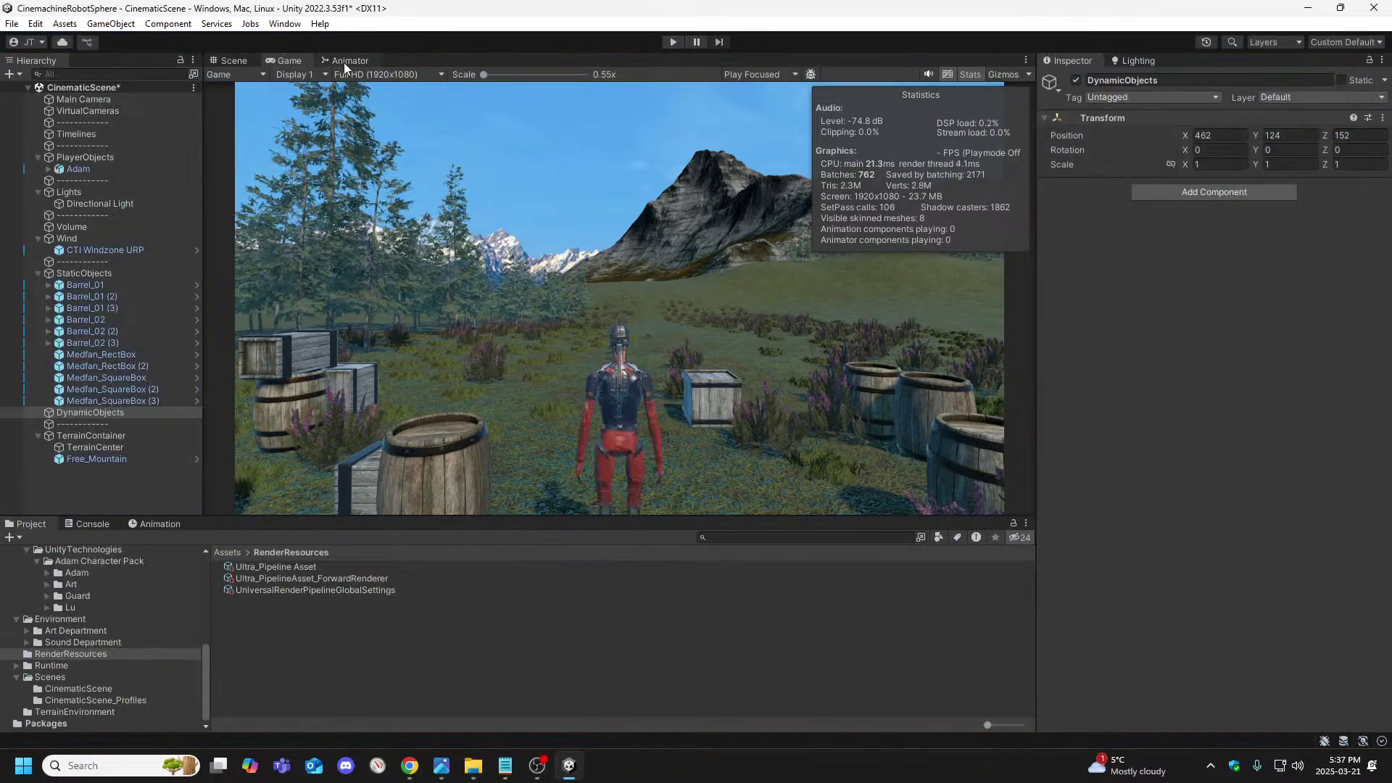
Check the Game view's VSync option, then run the scene to read the frame rate in the statistics and stop it
click(408, 74)
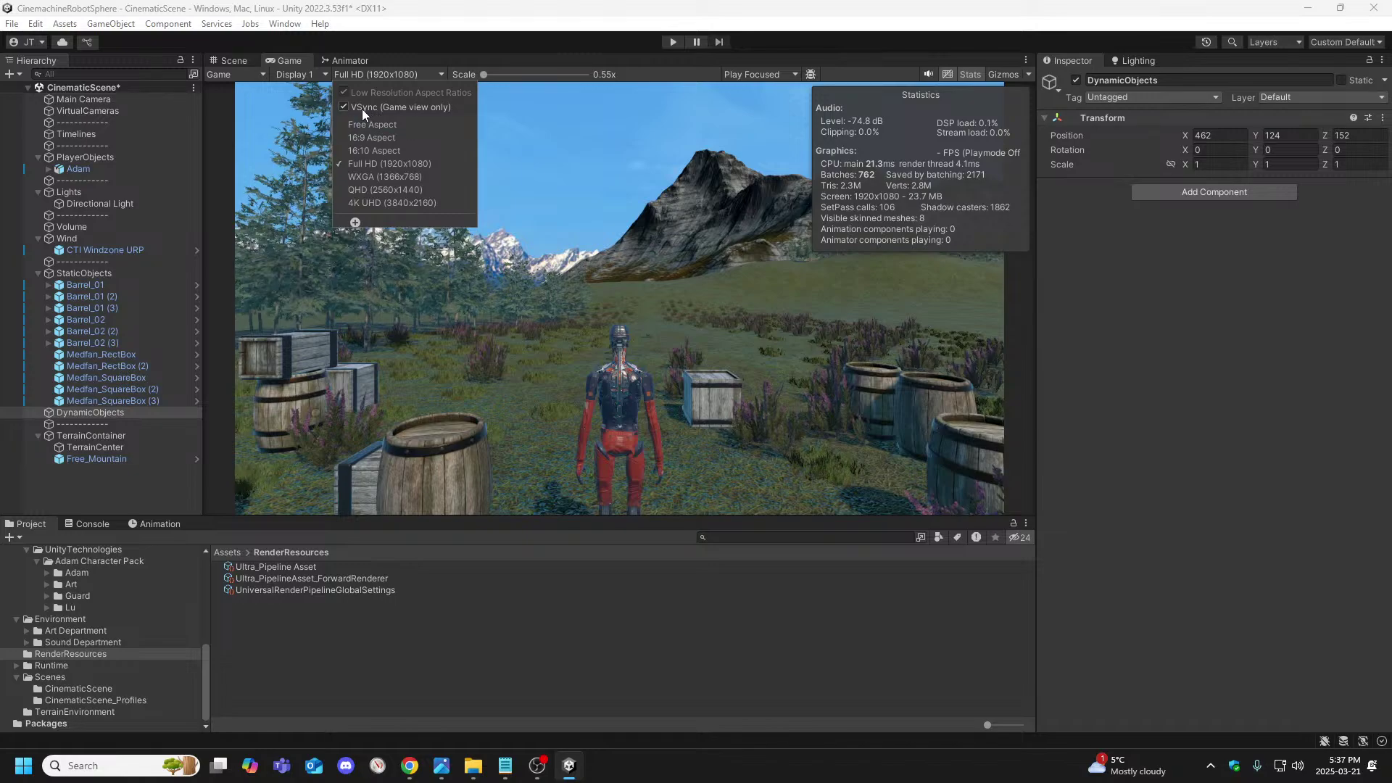
click(291, 64)
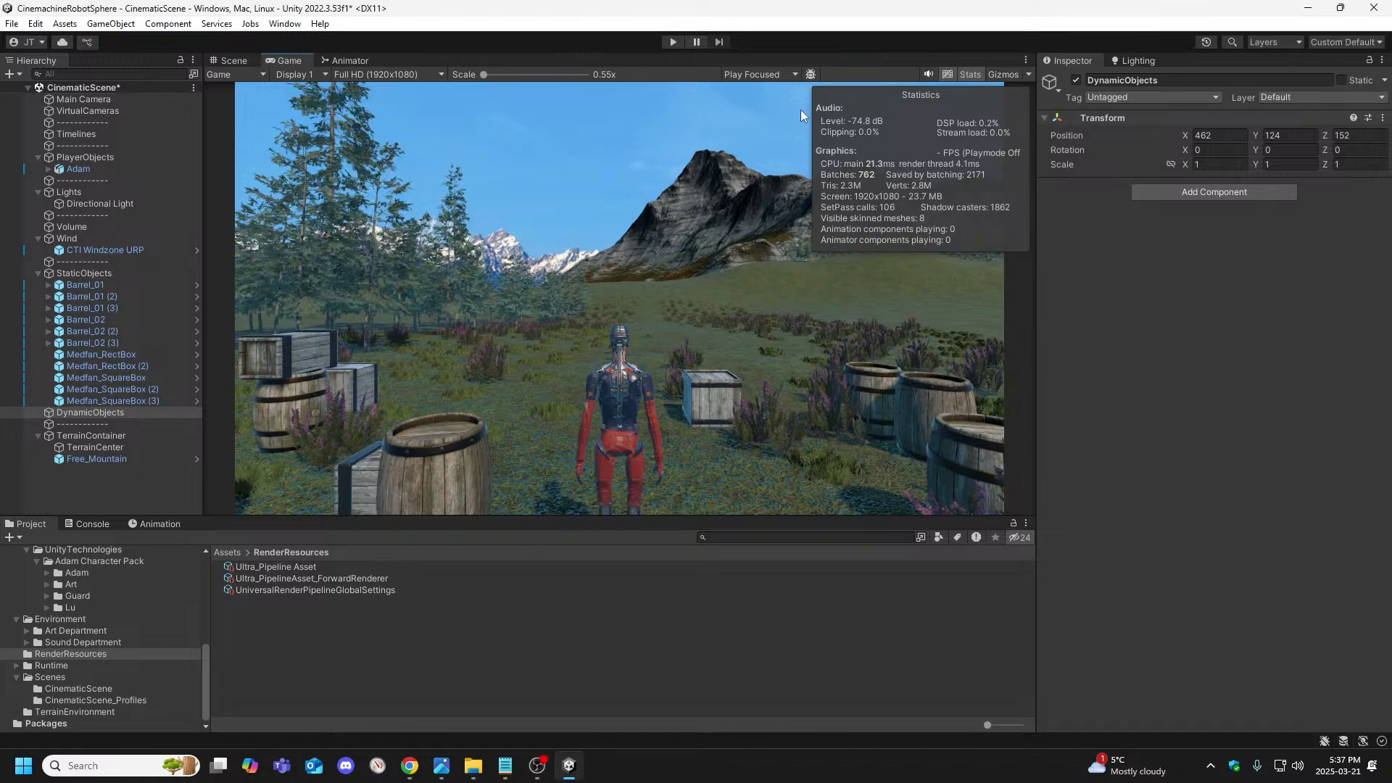
click(673, 42)
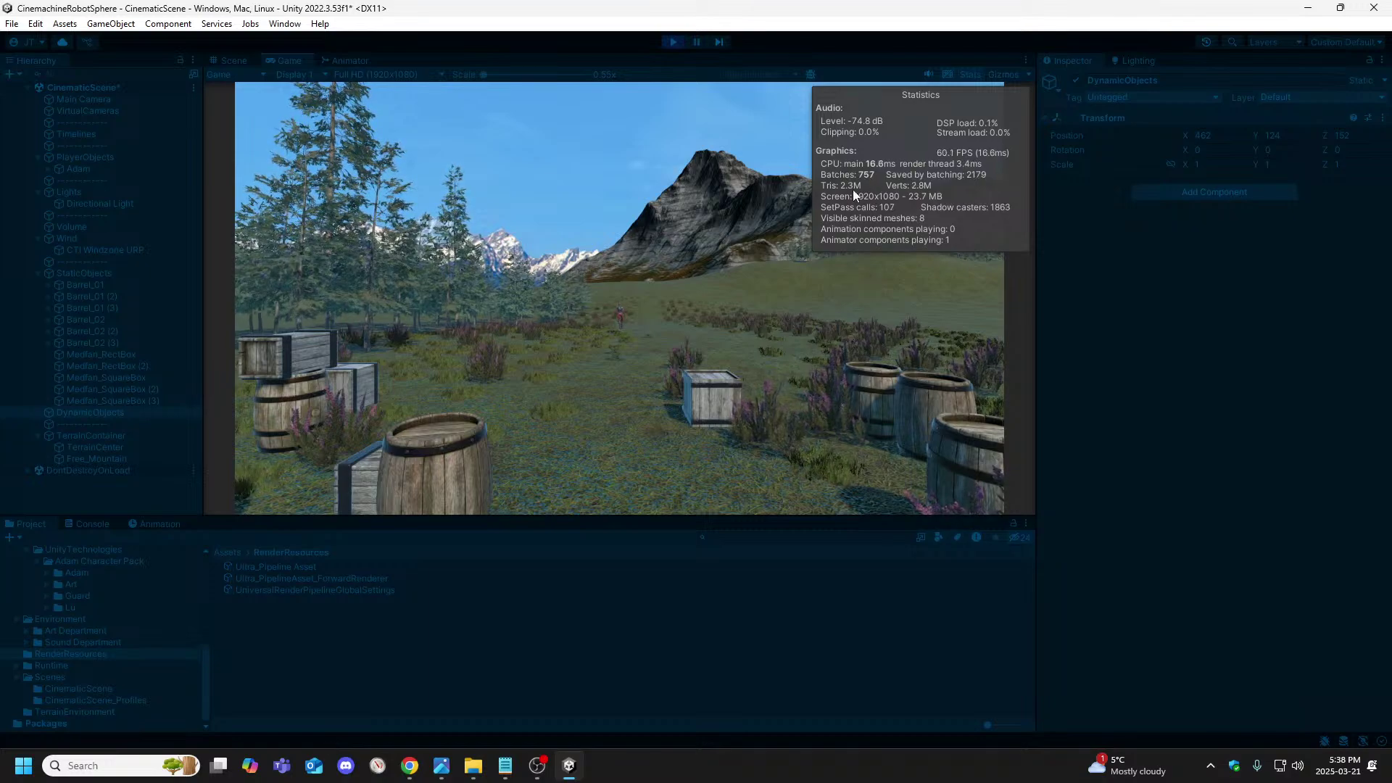
click(672, 43)
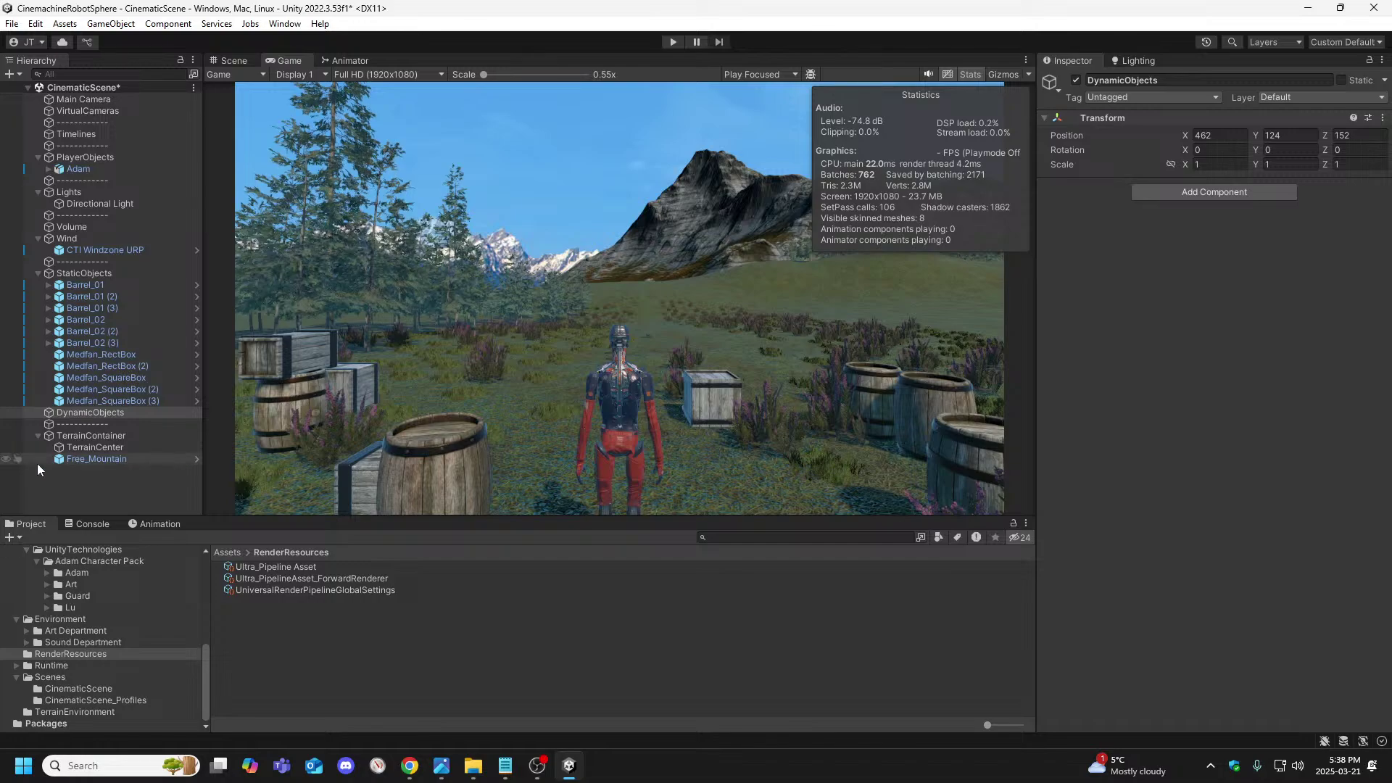
Assign TerrainCenter and Free_Mountain under TerrainContainer to the Ground layer
click(72, 447)
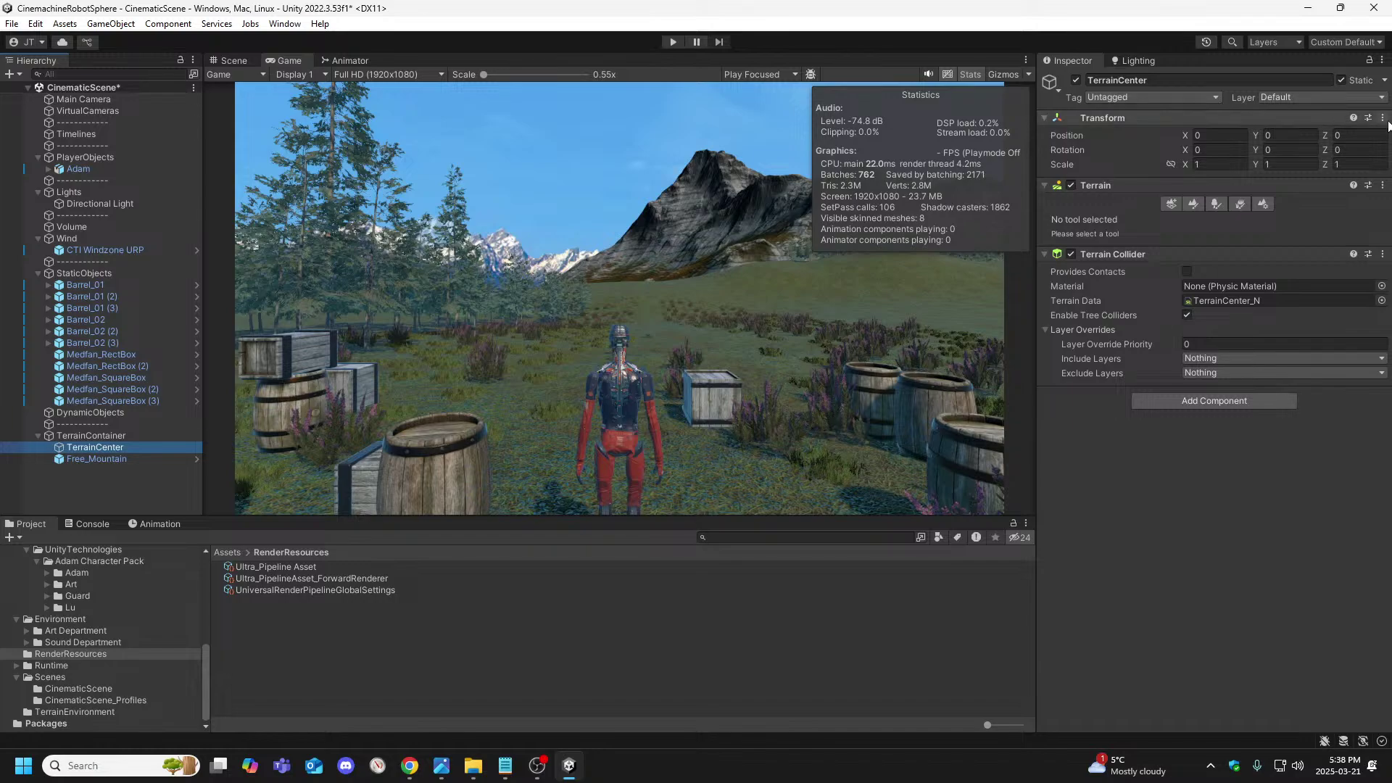
click(1376, 97)
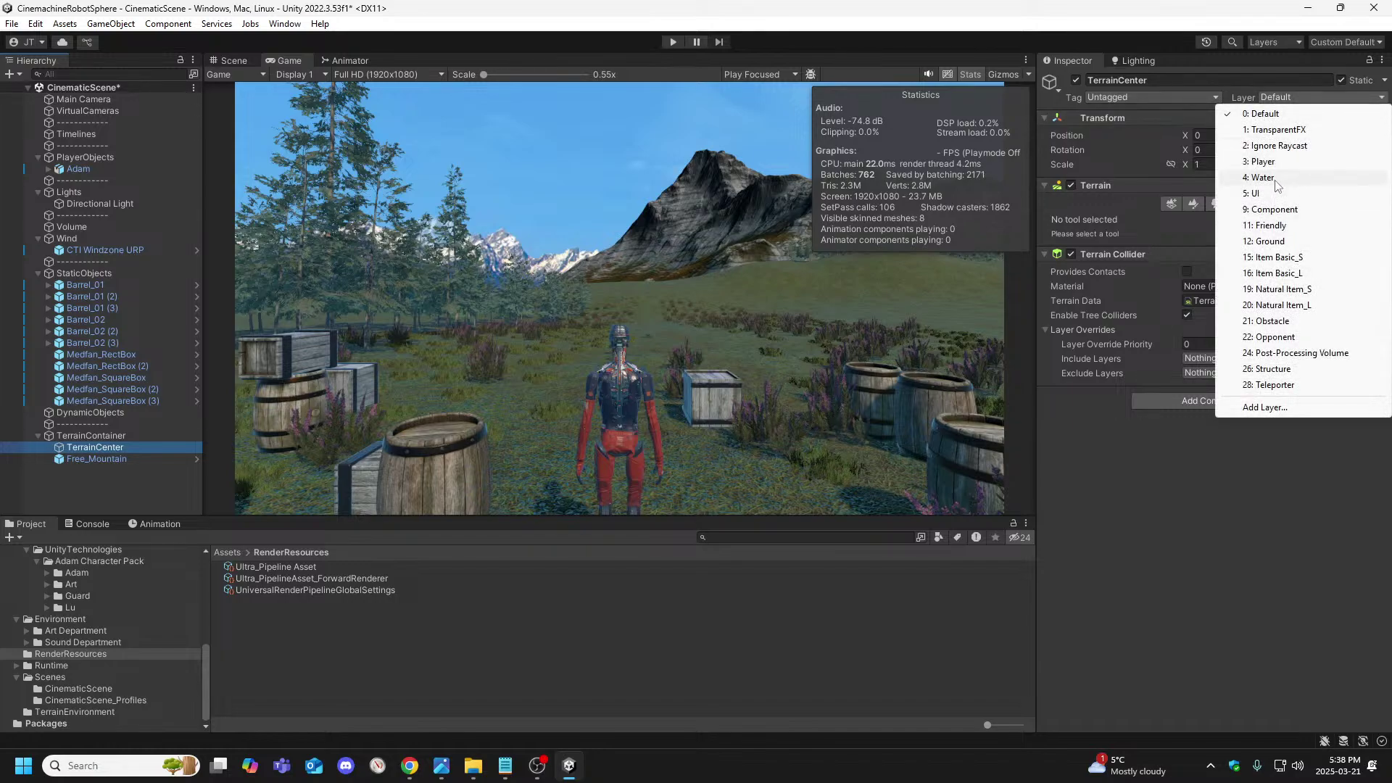
click(1272, 242)
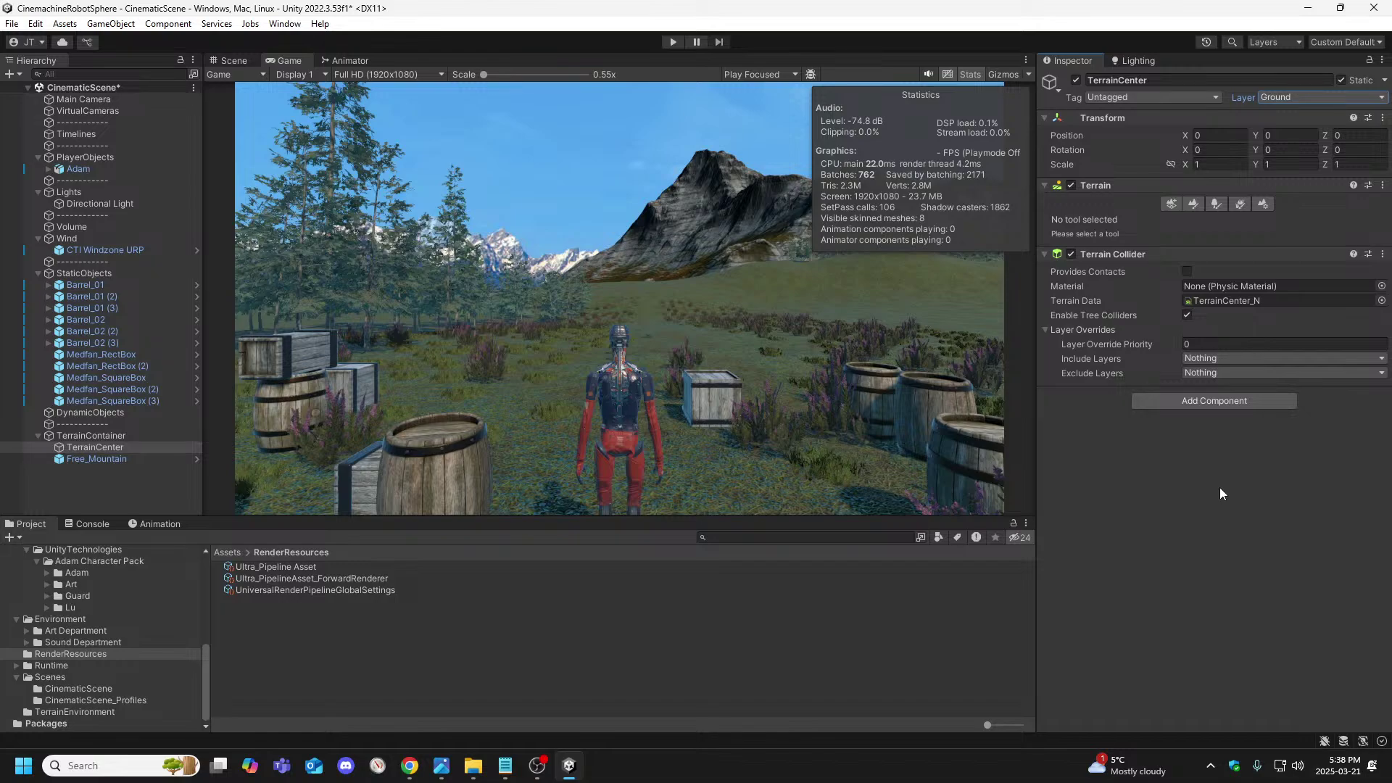
click(110, 458)
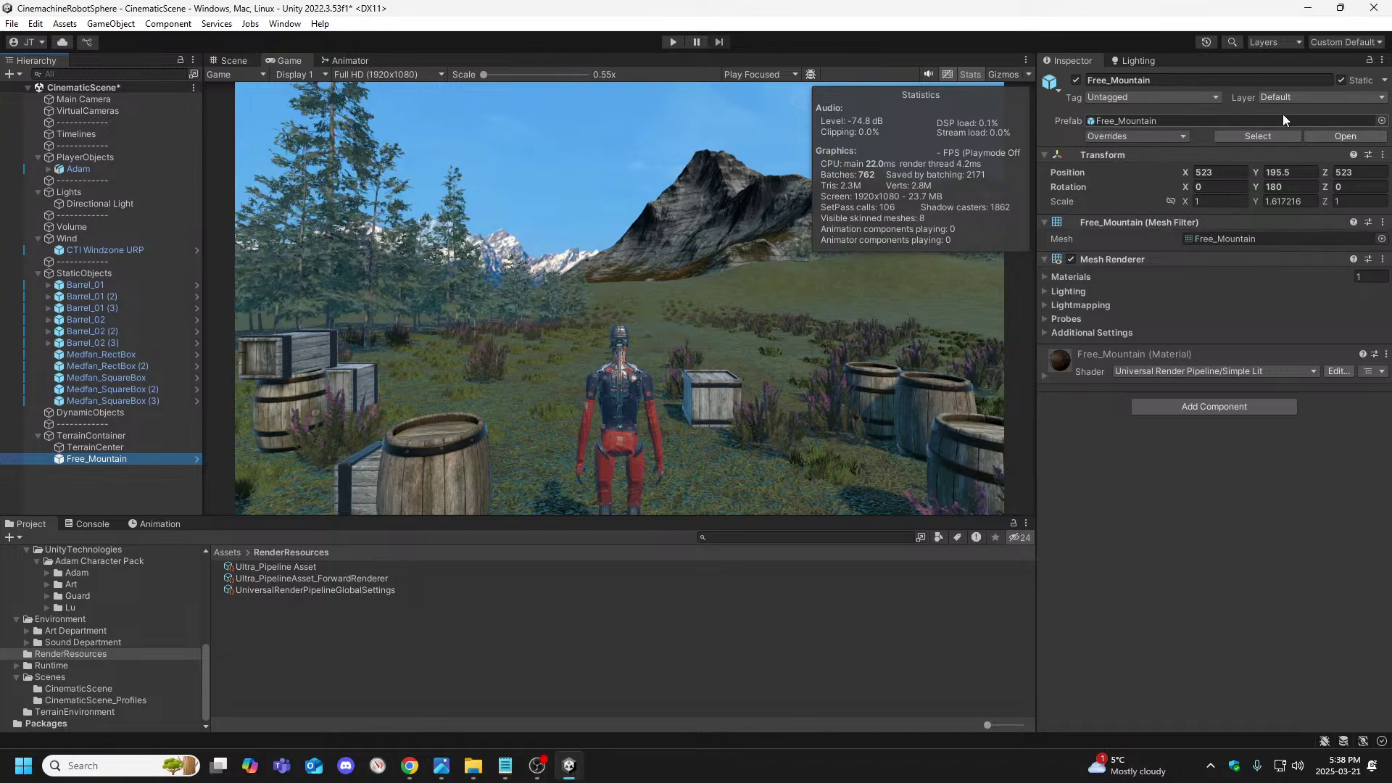
click(1322, 98)
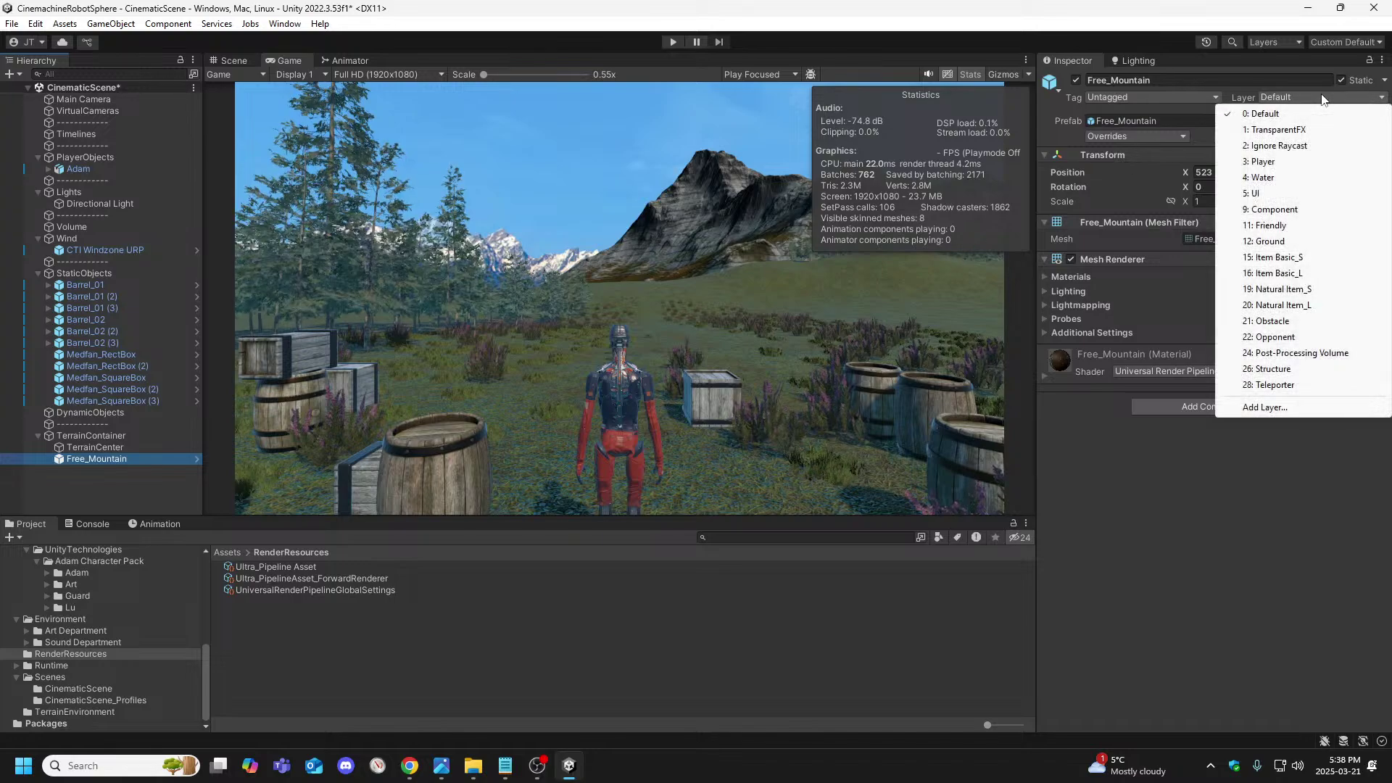
click(1280, 244)
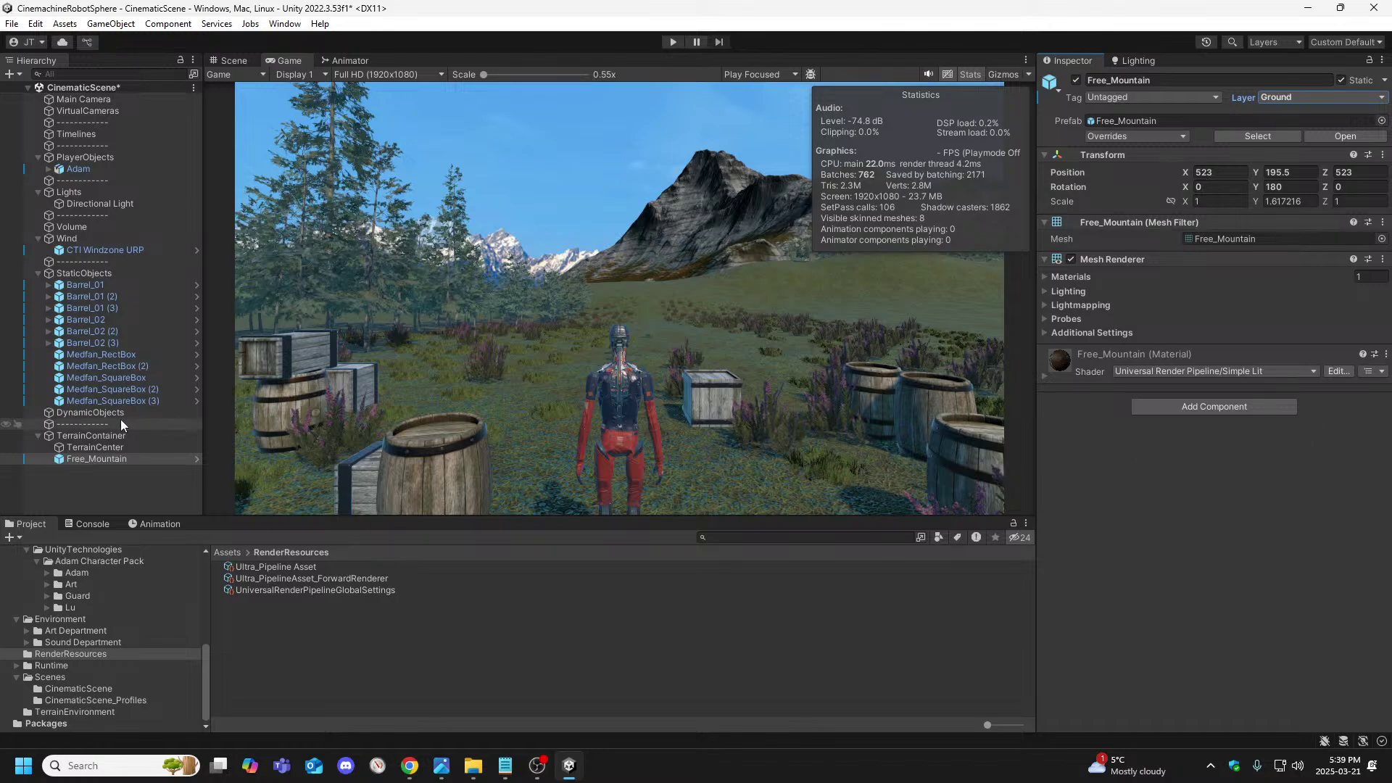
Open the scene's lighting settings and set the mixed lighting mode to Baked Indirect
click(82, 273)
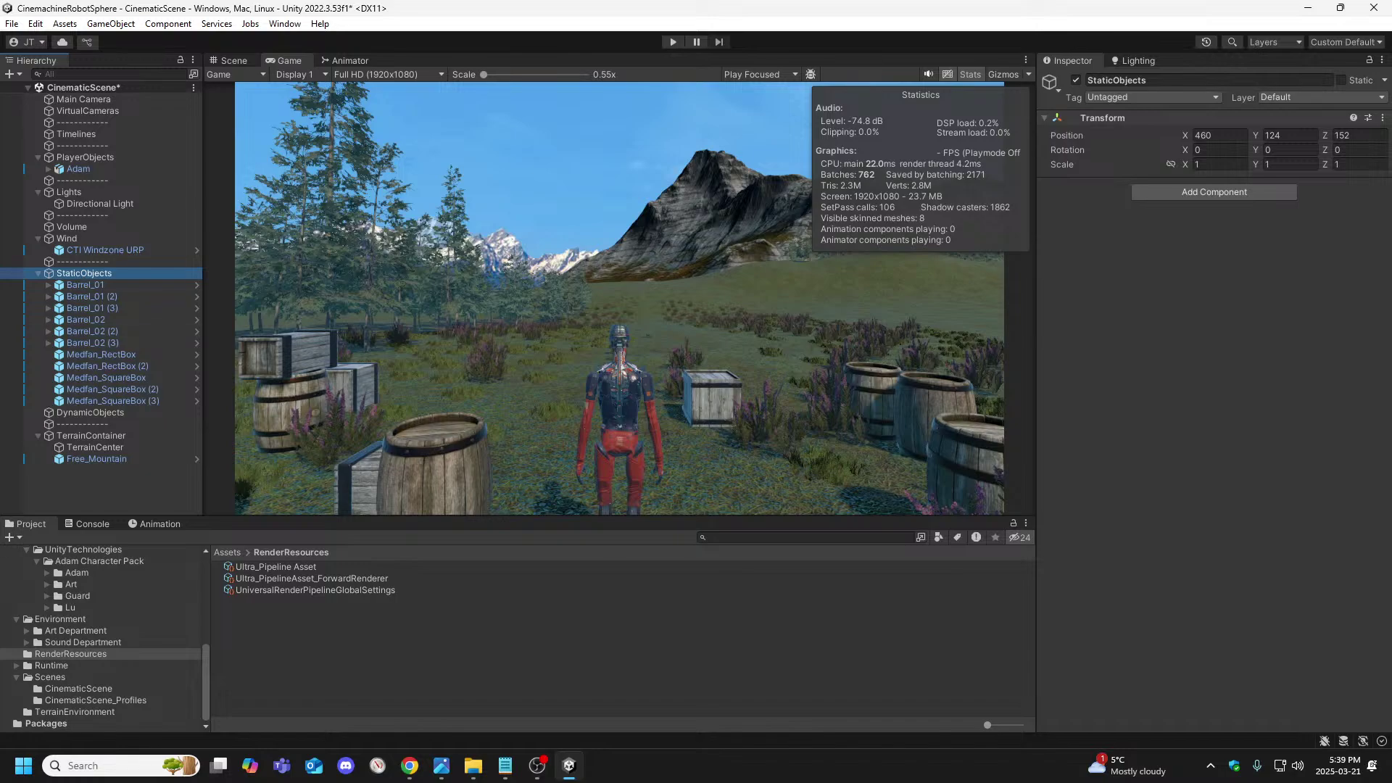
key(alt+Tab)
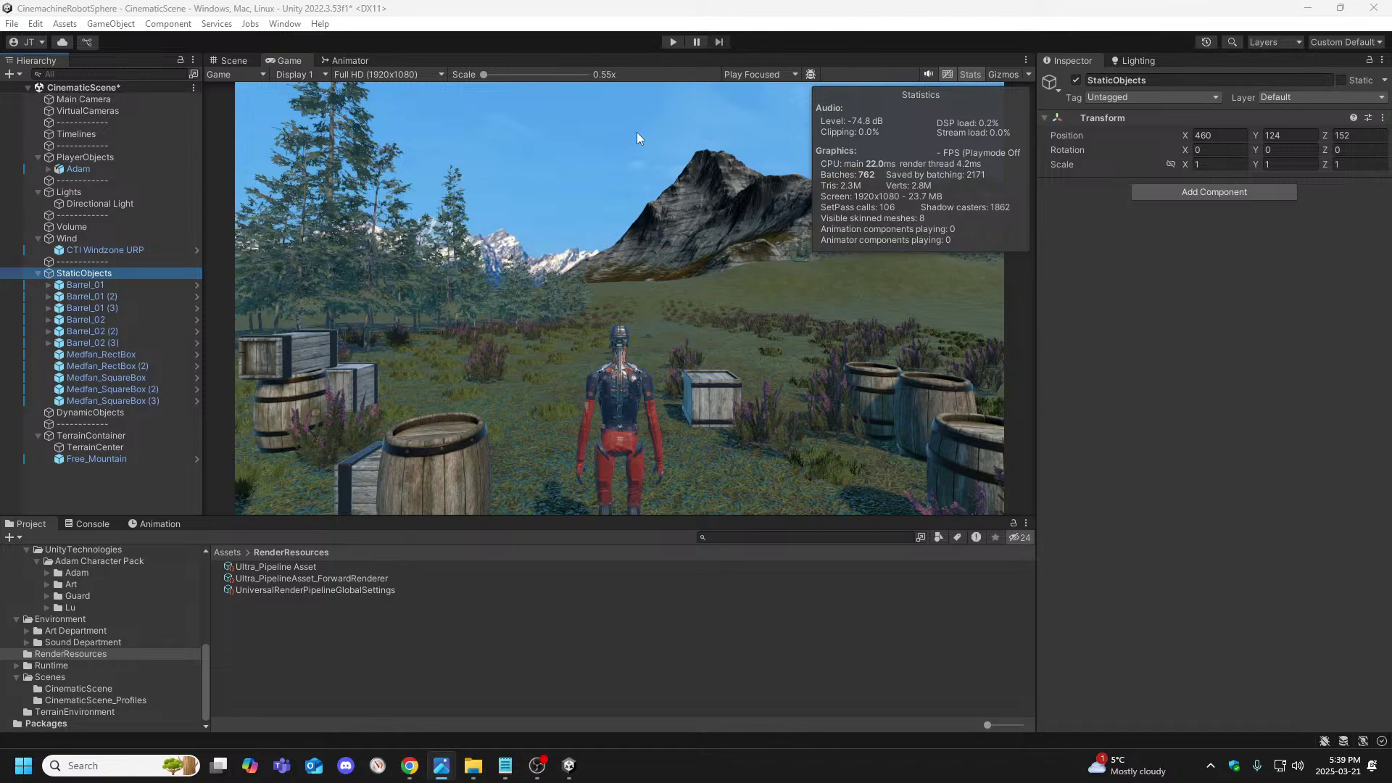
click(1135, 62)
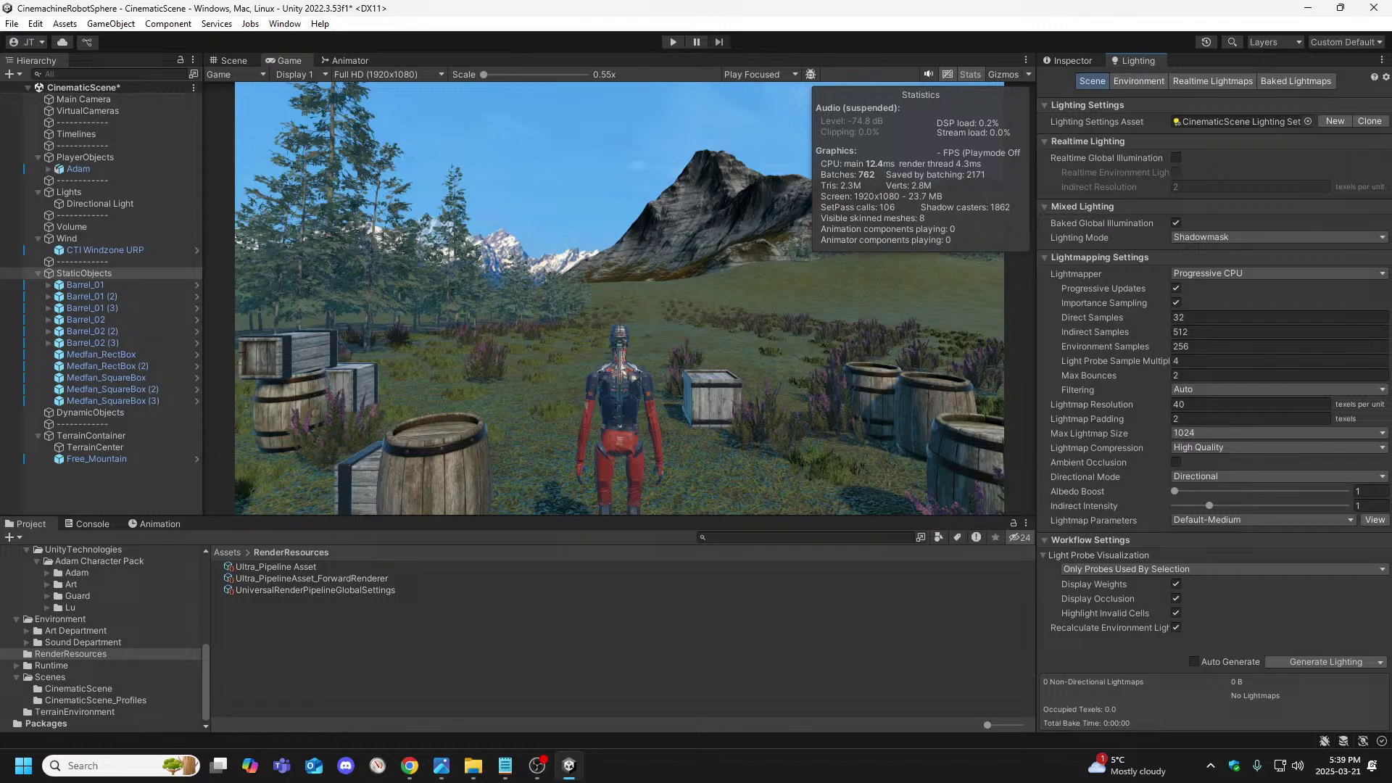
key(alt+Tab)
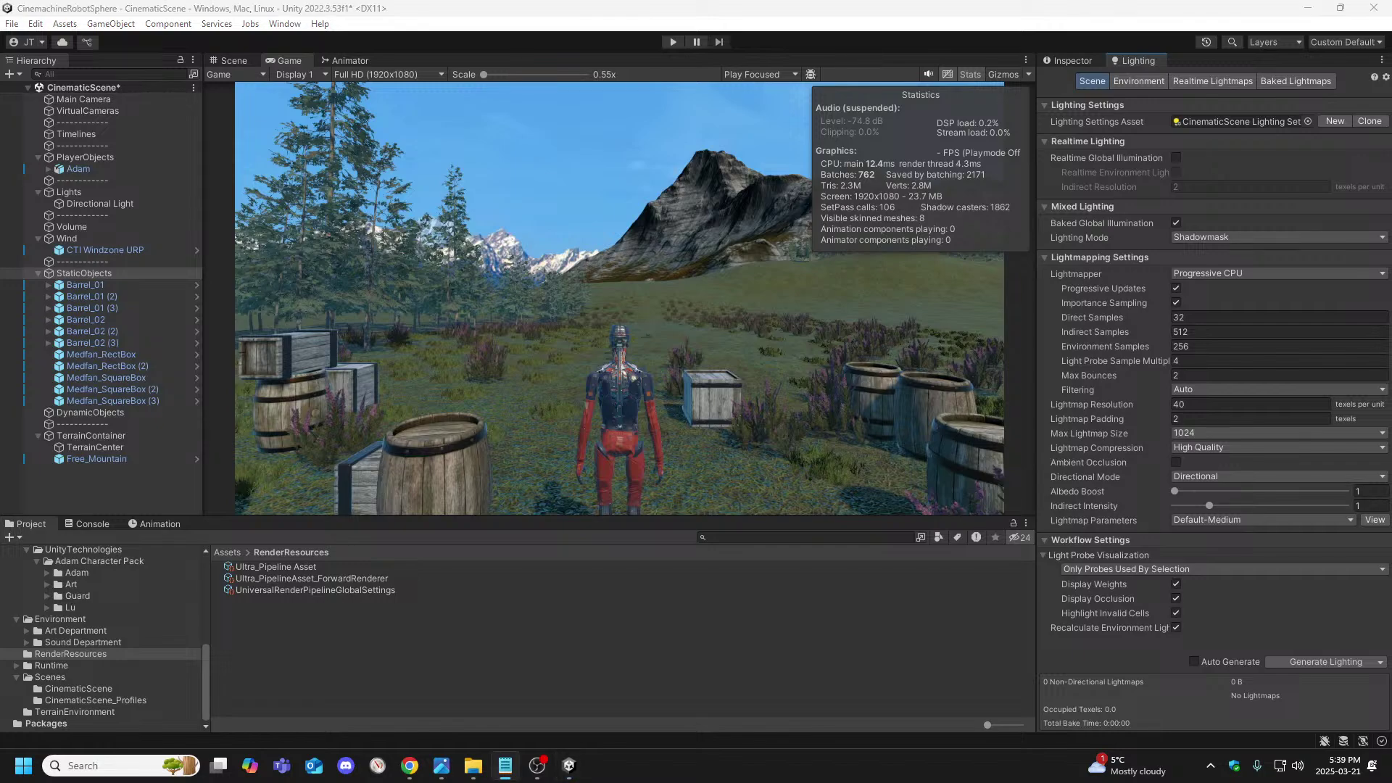
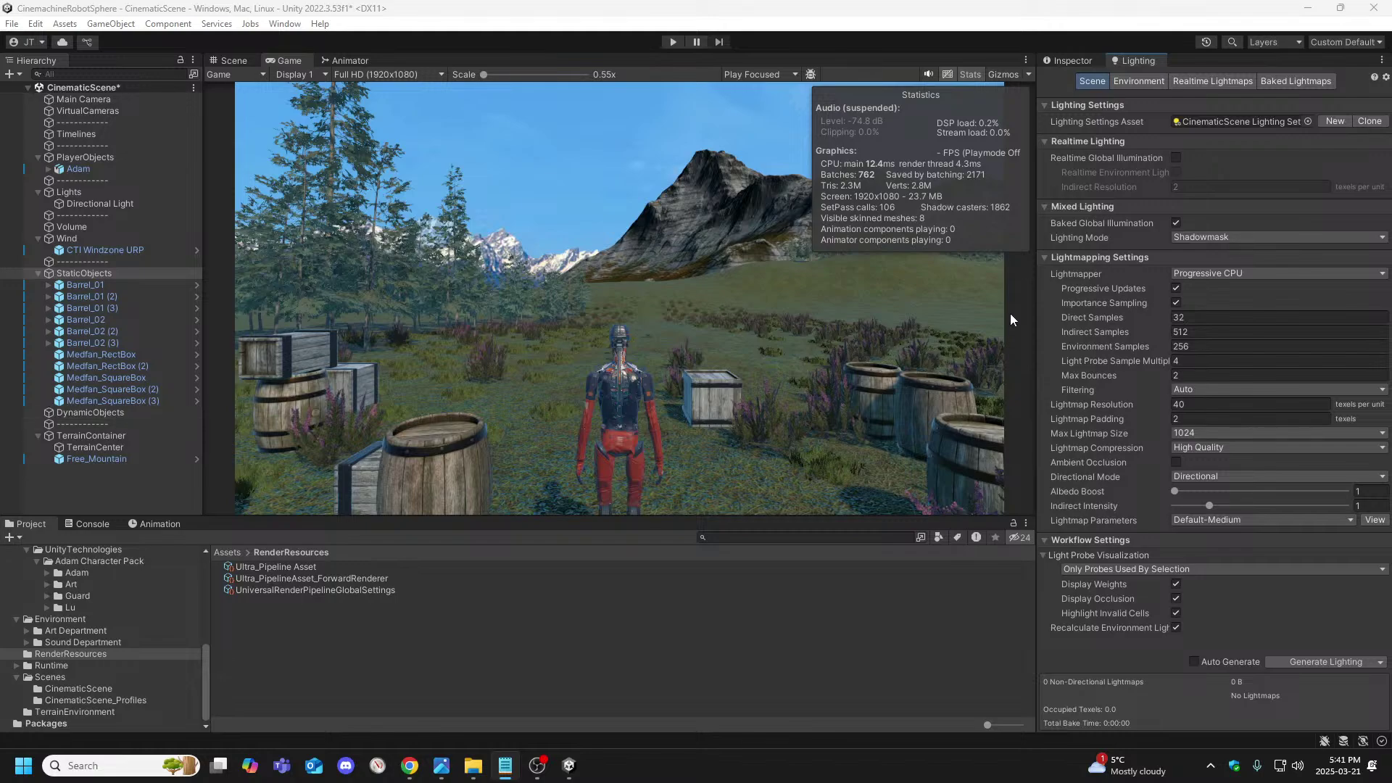
click(1204, 239)
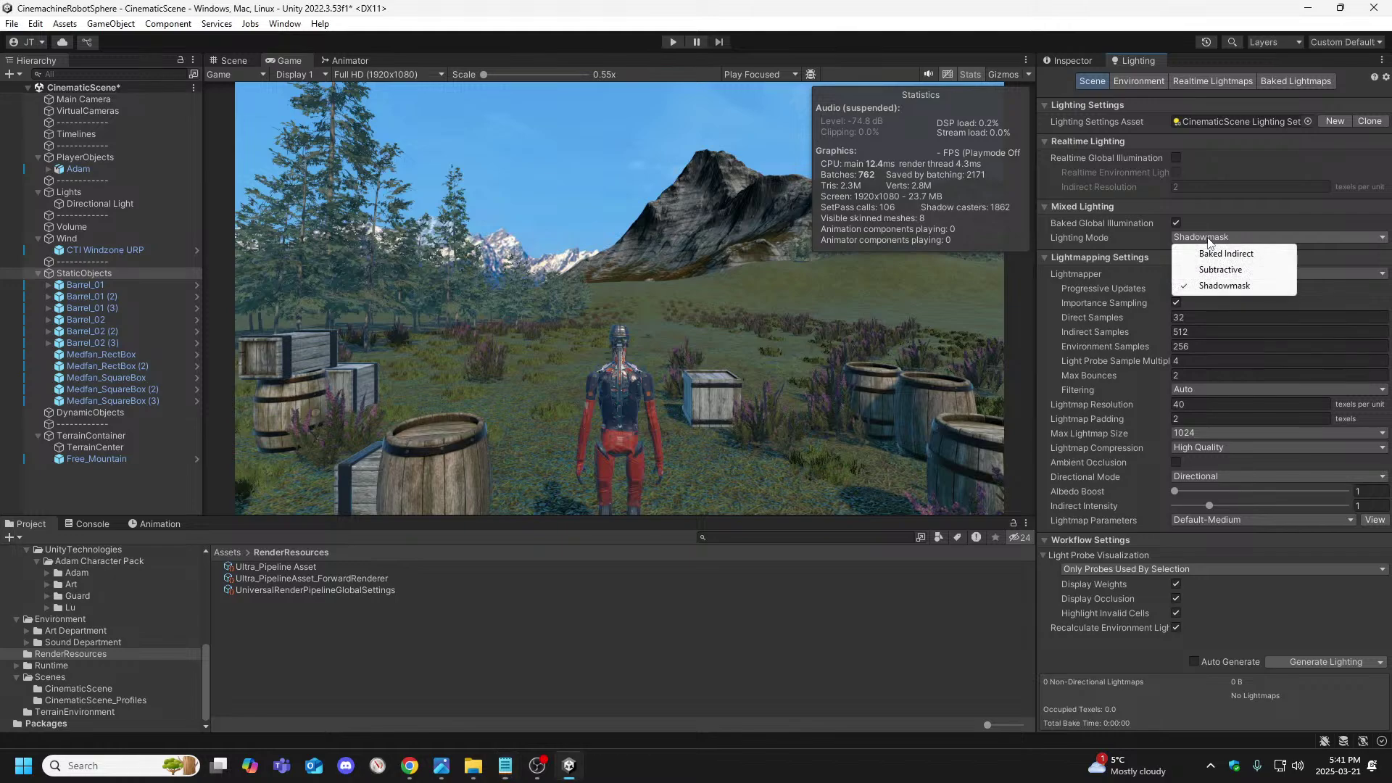
click(1158, 245)
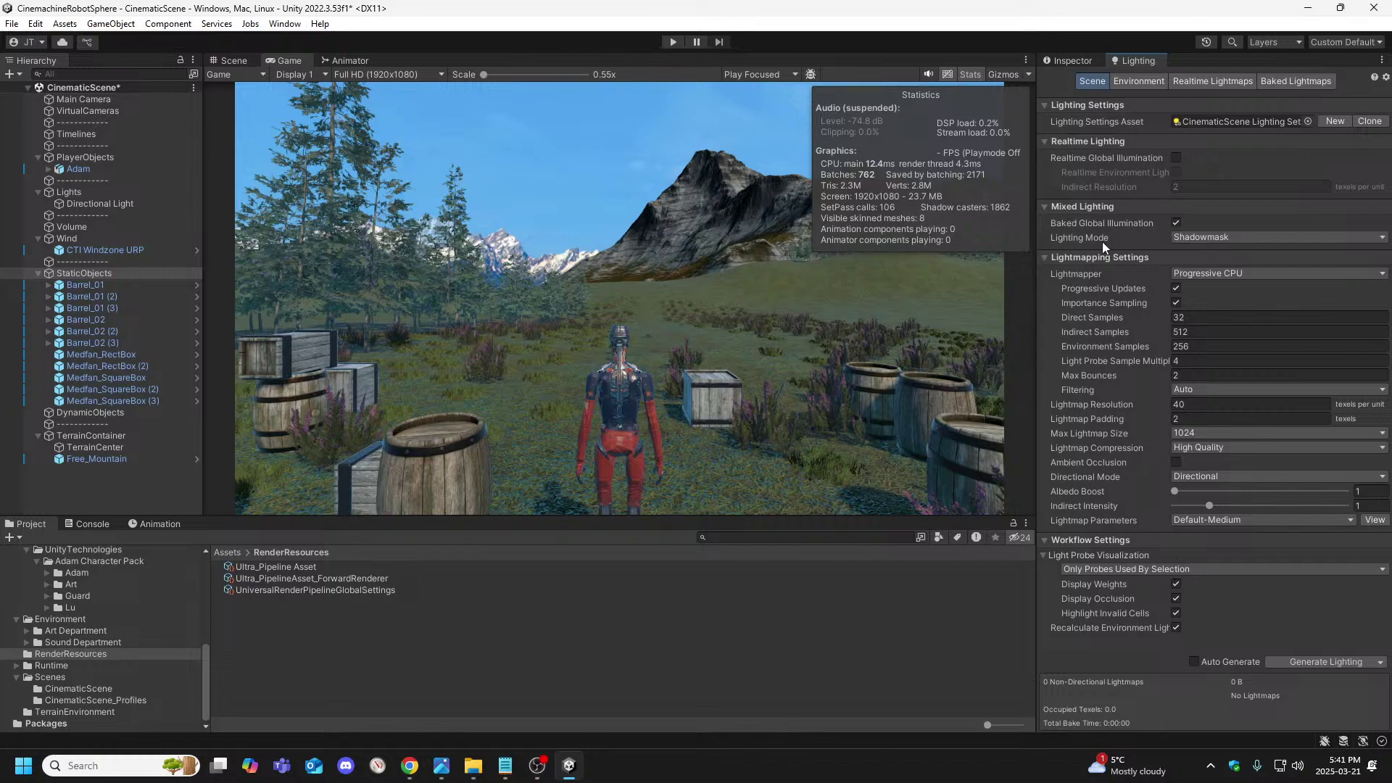
click(1212, 237)
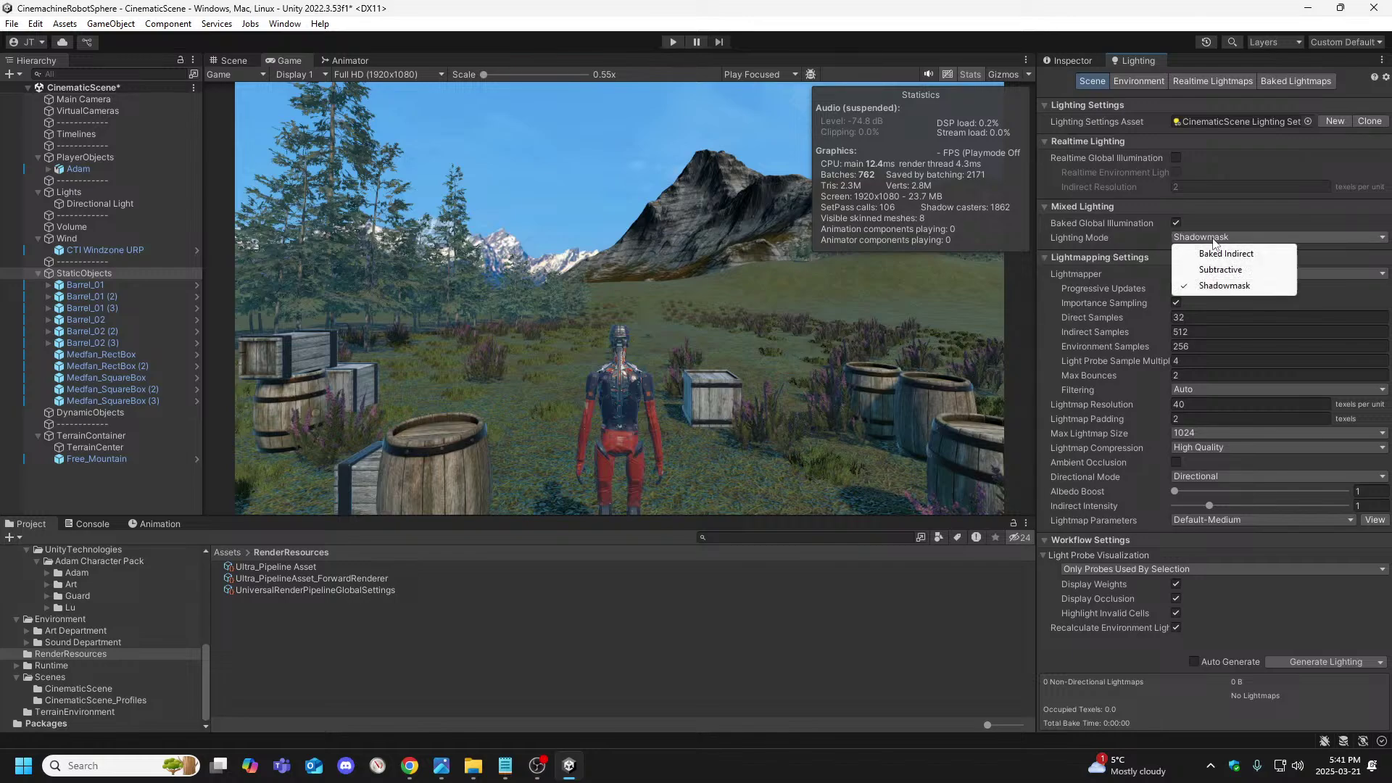
click(1224, 254)
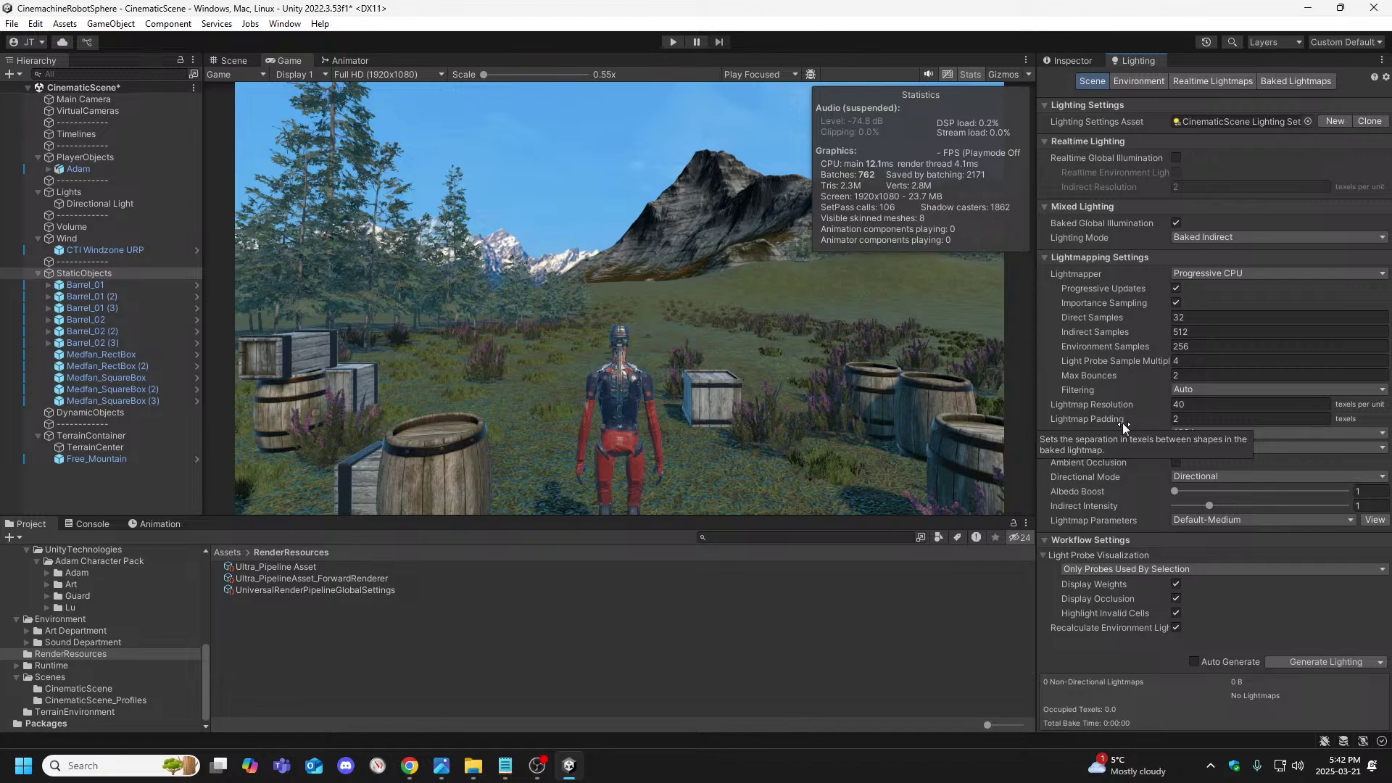
Check the baked lightmaps' lighting data asset and return to the scene lighting settings
key(alt+Tab)
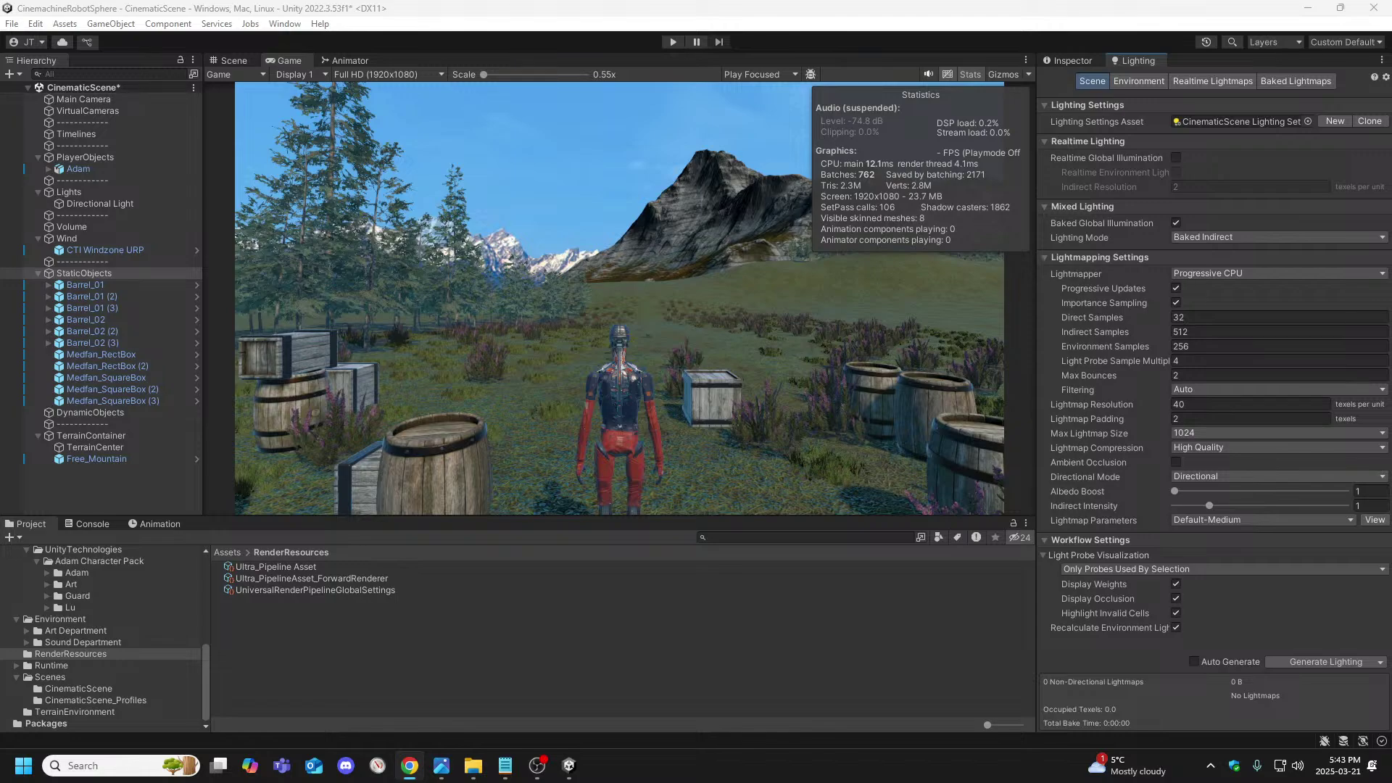
key(alt+Tab)
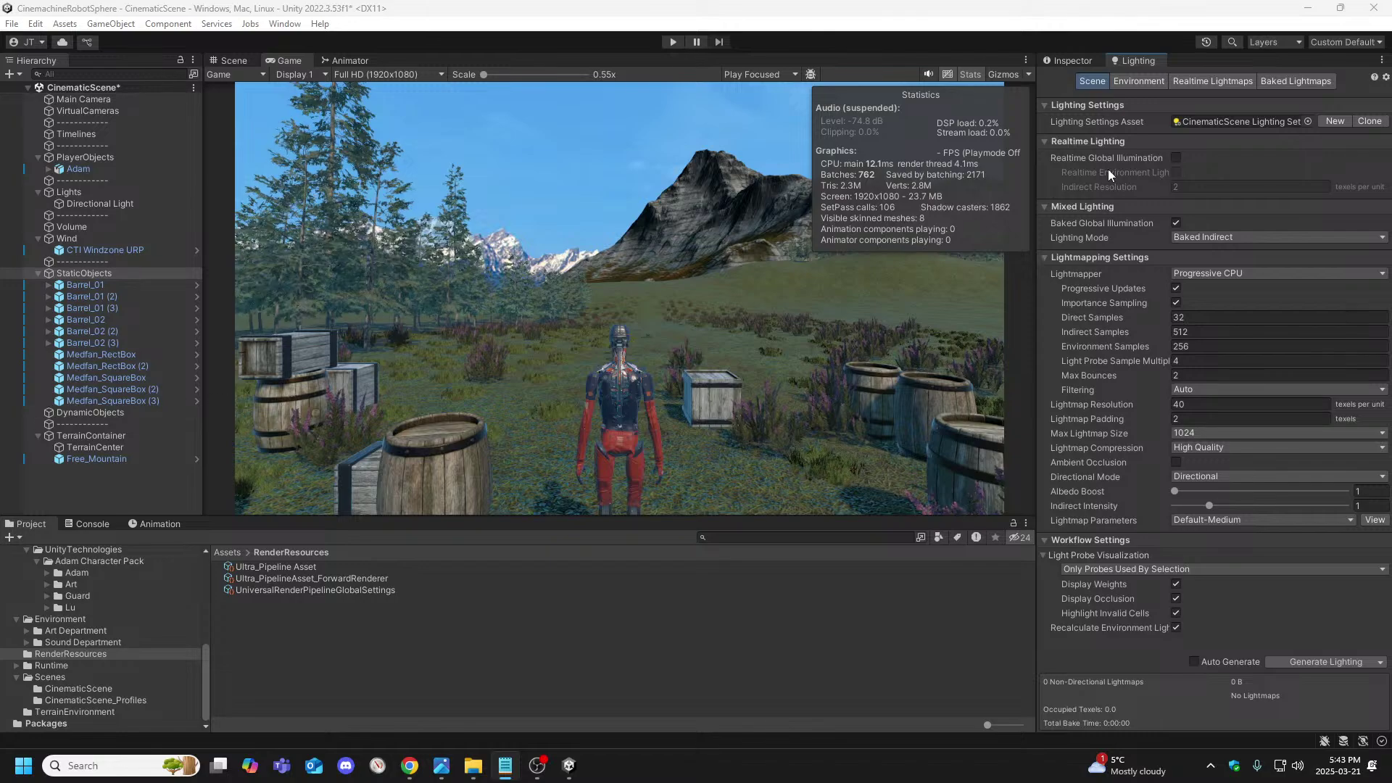
click(1312, 79)
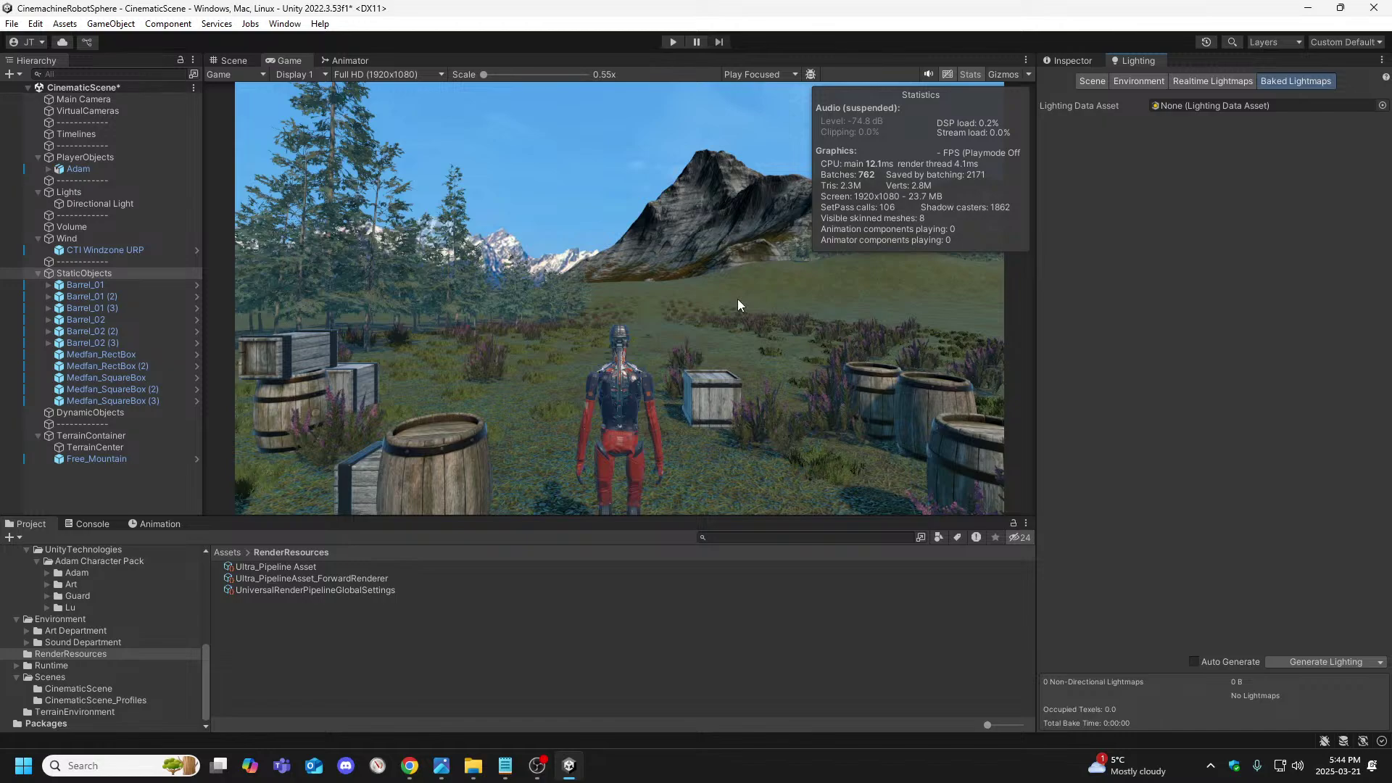
key(alt+Tab)
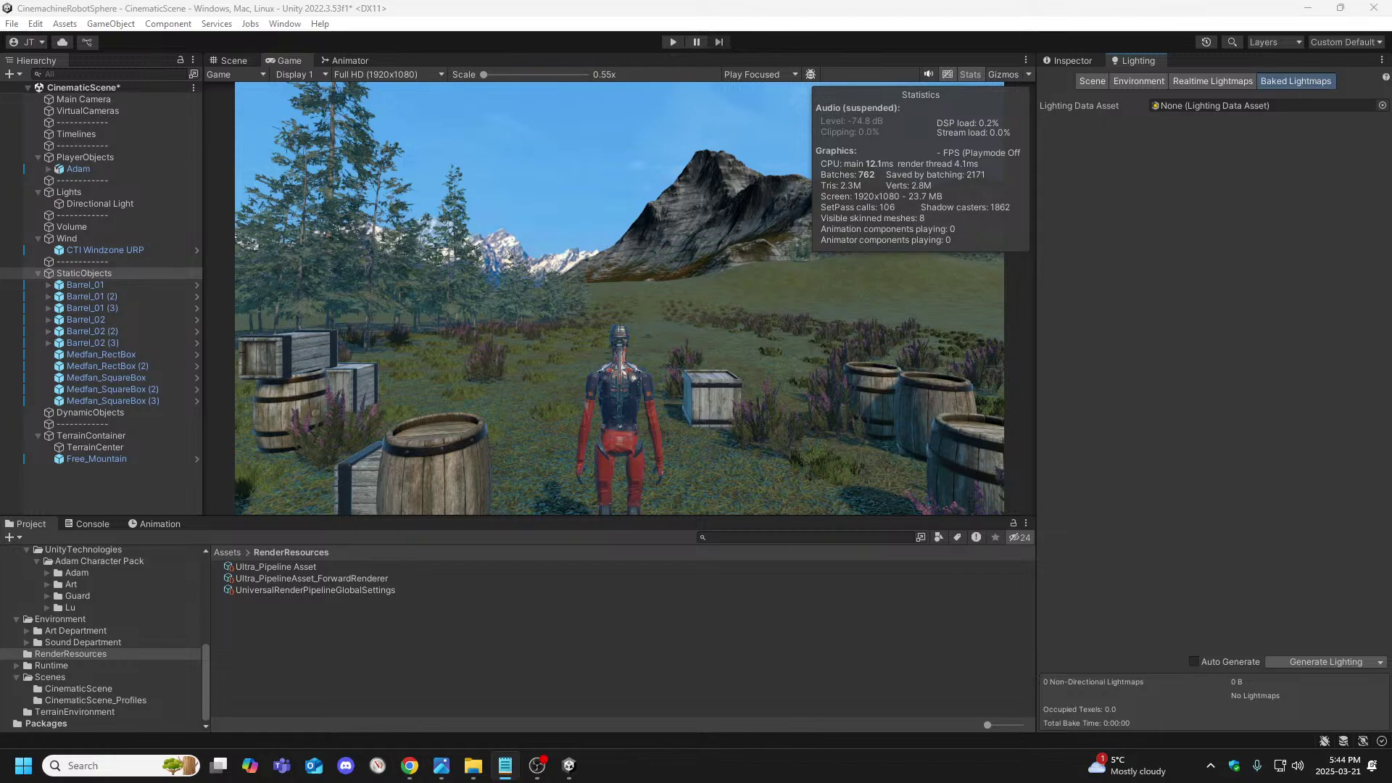
click(1077, 61)
click(1125, 62)
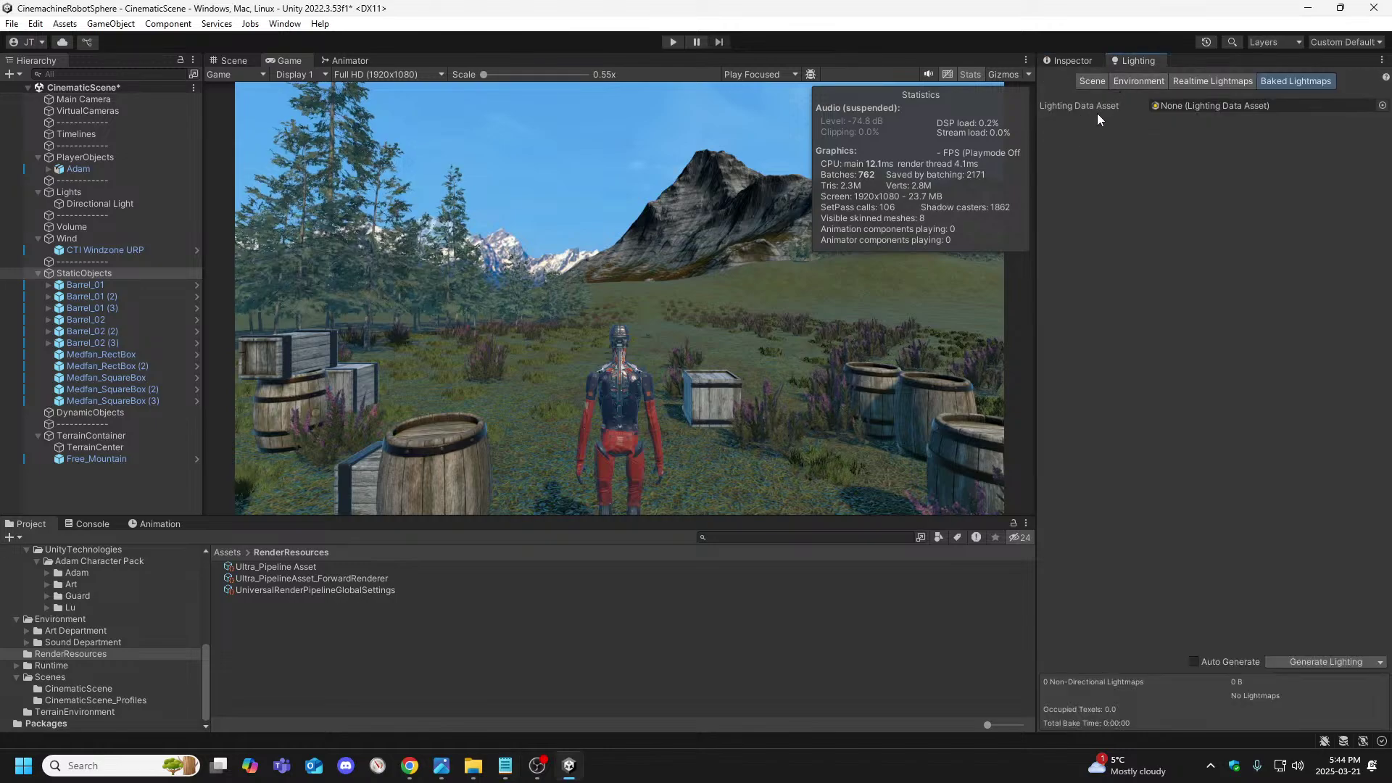
click(1092, 81)
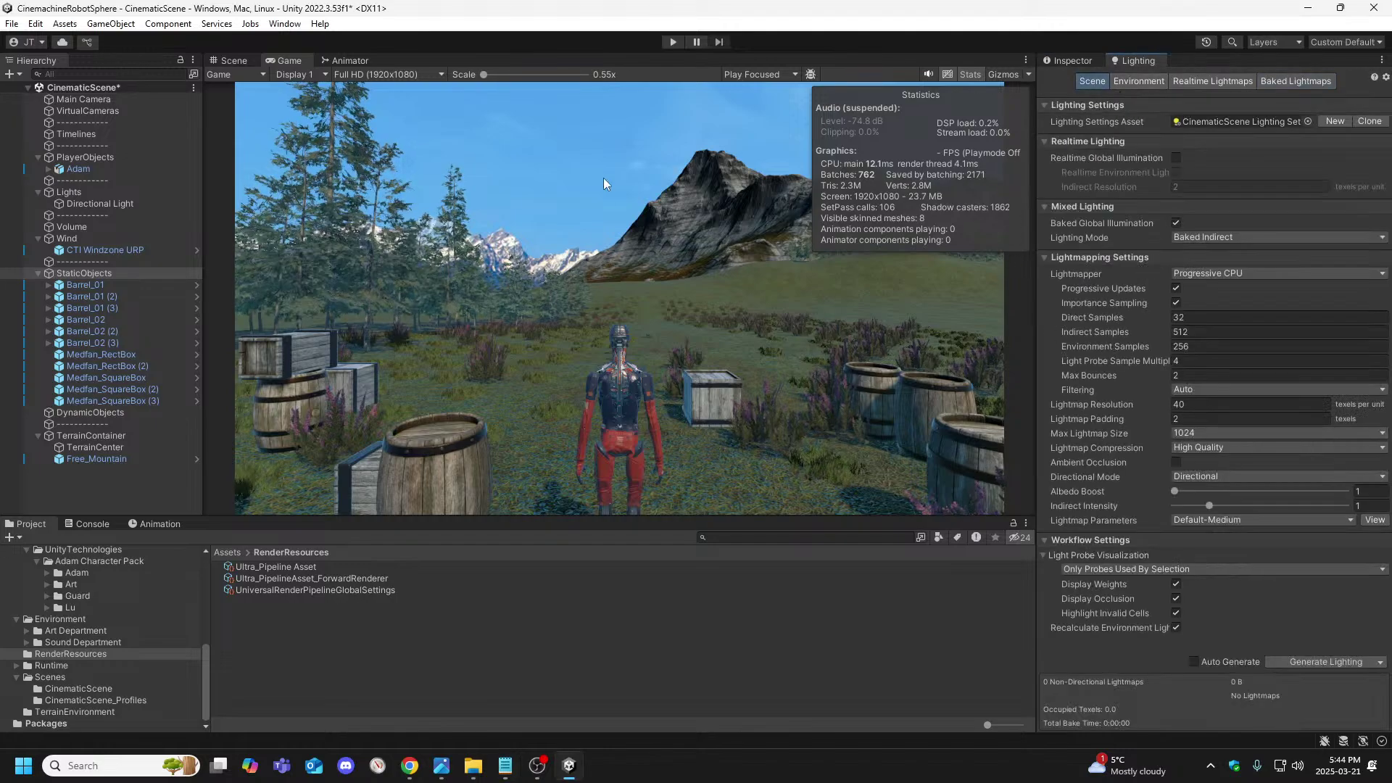
Hide the rendering statistics in the Game view and read the description of the Direct Samples setting
click(971, 74)
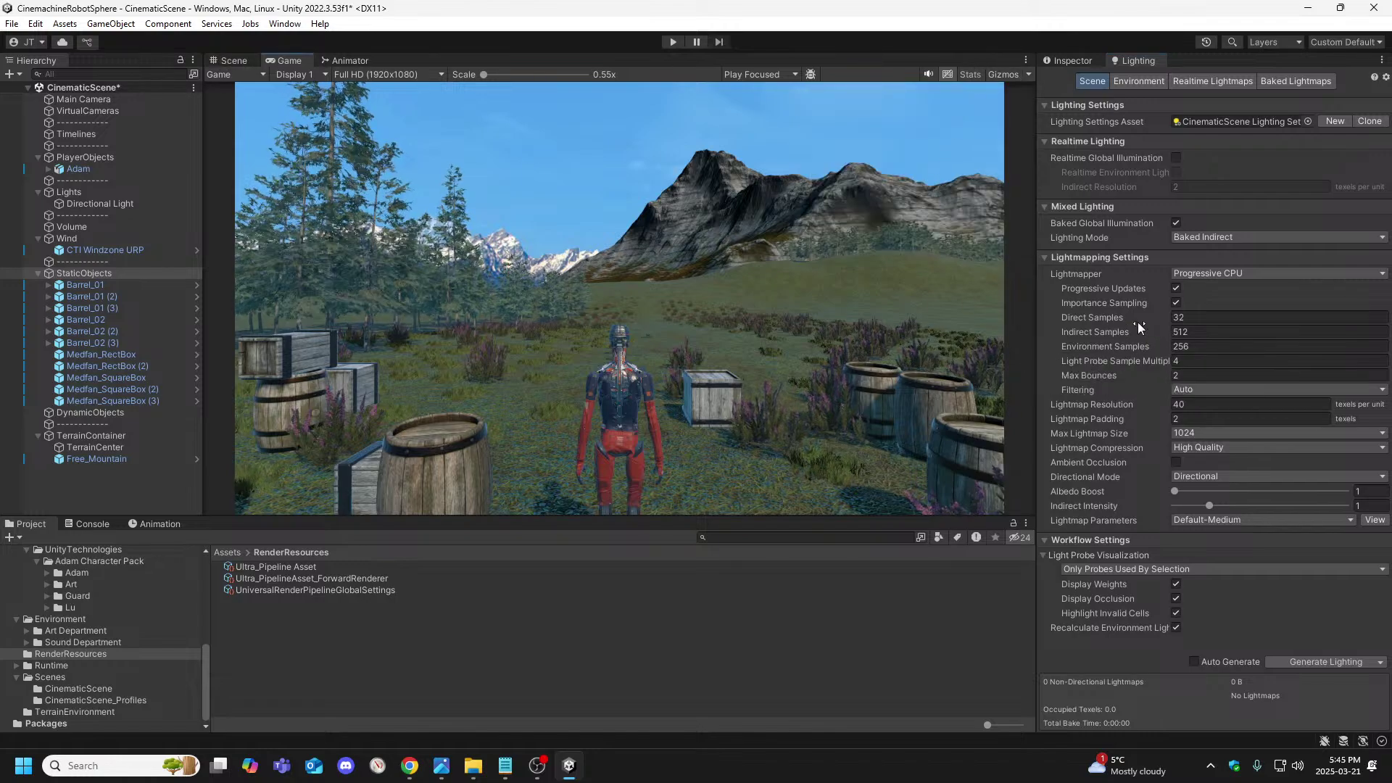
mouse_move(1138, 322)
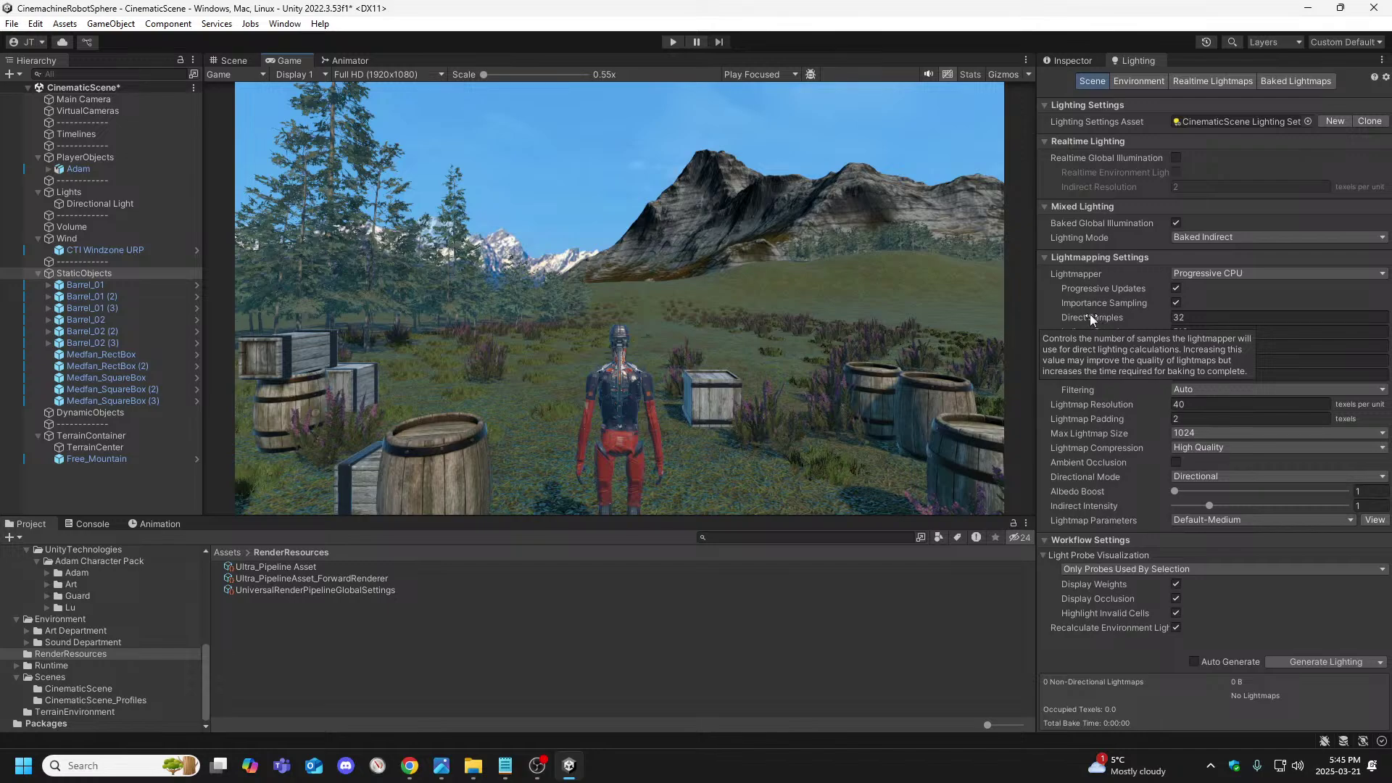
mouse_move(1090, 316)
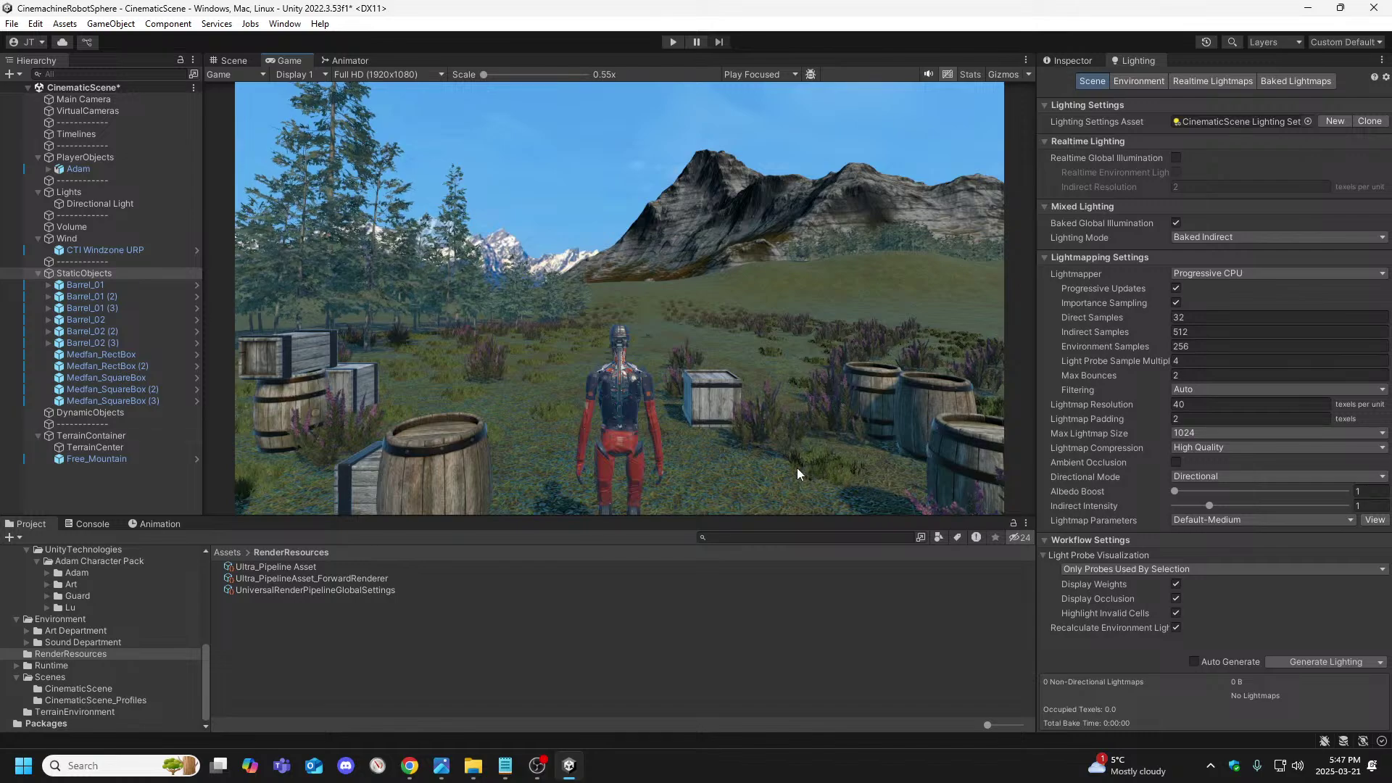
Switch to the Scene view and examine the terrain, character, barrels and boxes from above
click(234, 61)
right_drag(715, 329, 883, 532)
click(684, 467)
right_drag(797, 471, 517, 421)
right_drag(754, 341, 883, 387)
right_drag(781, 359, 949, 452)
middle_drag(950, 453, 221, 341)
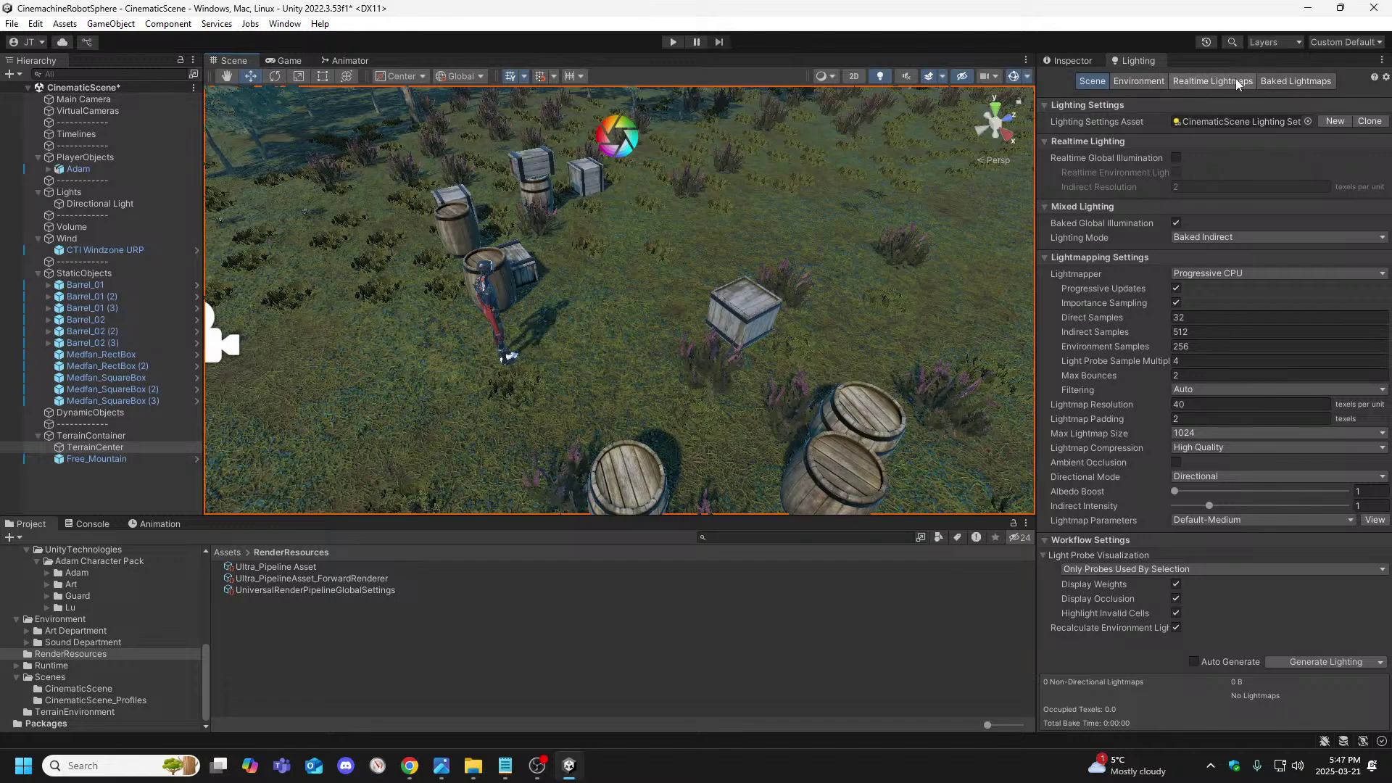
Review the baked lightmap data and the available Lightmap Compression options without choosing a different one
click(1304, 81)
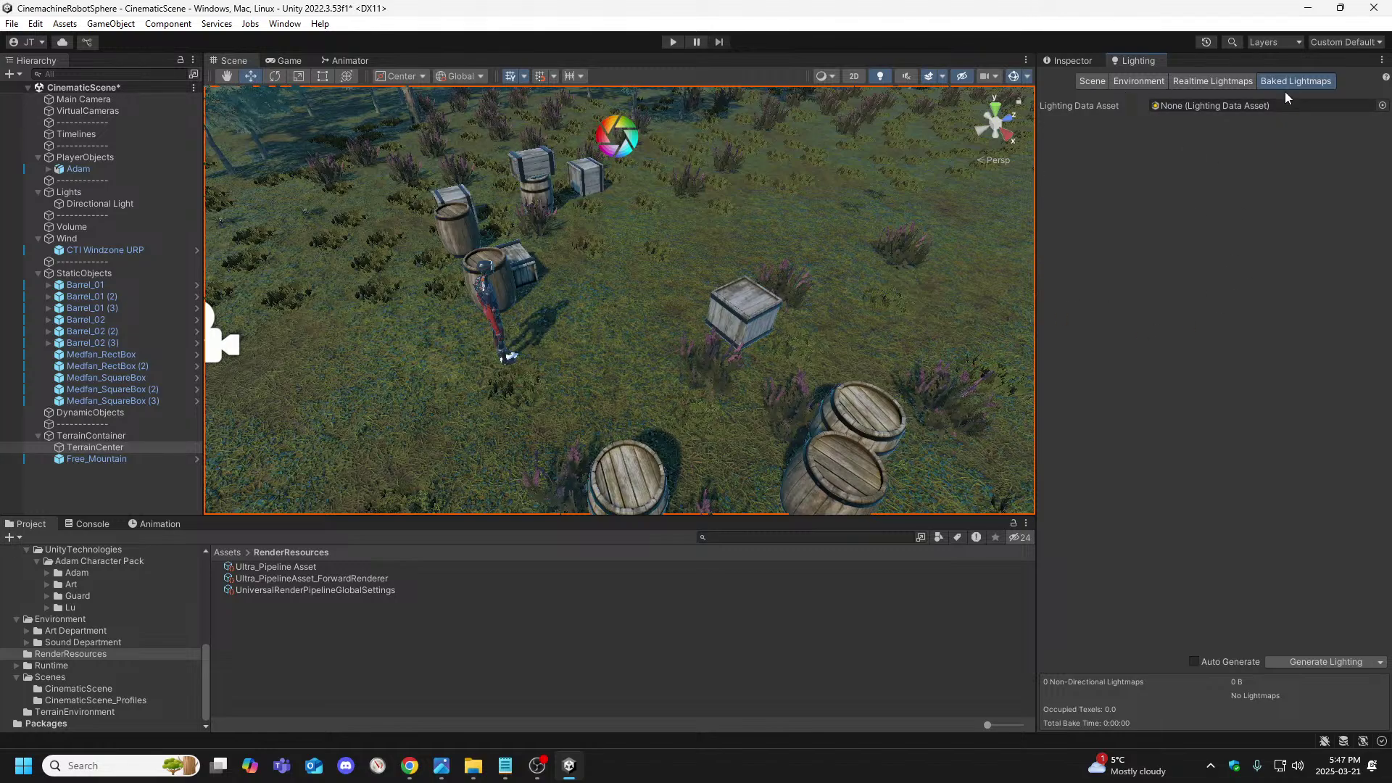
click(1093, 80)
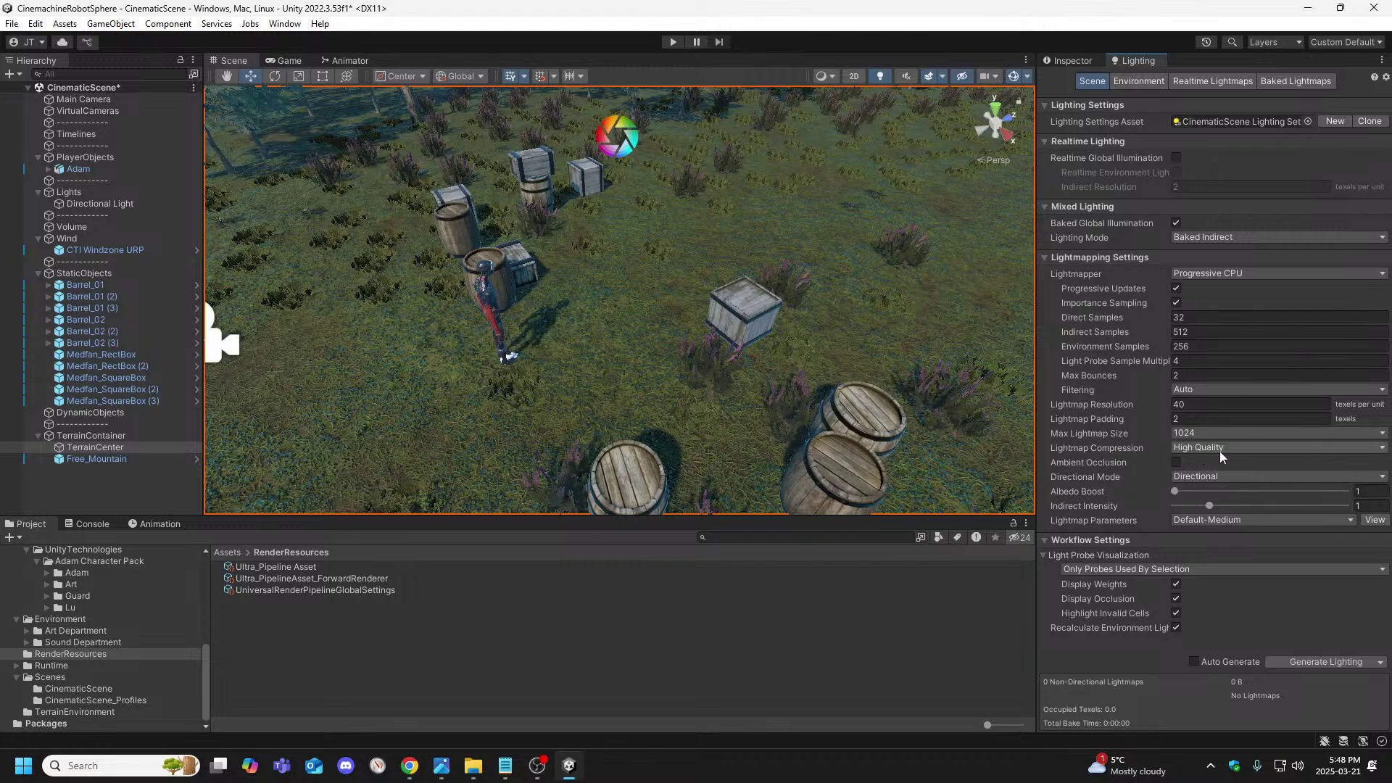
click(1270, 448)
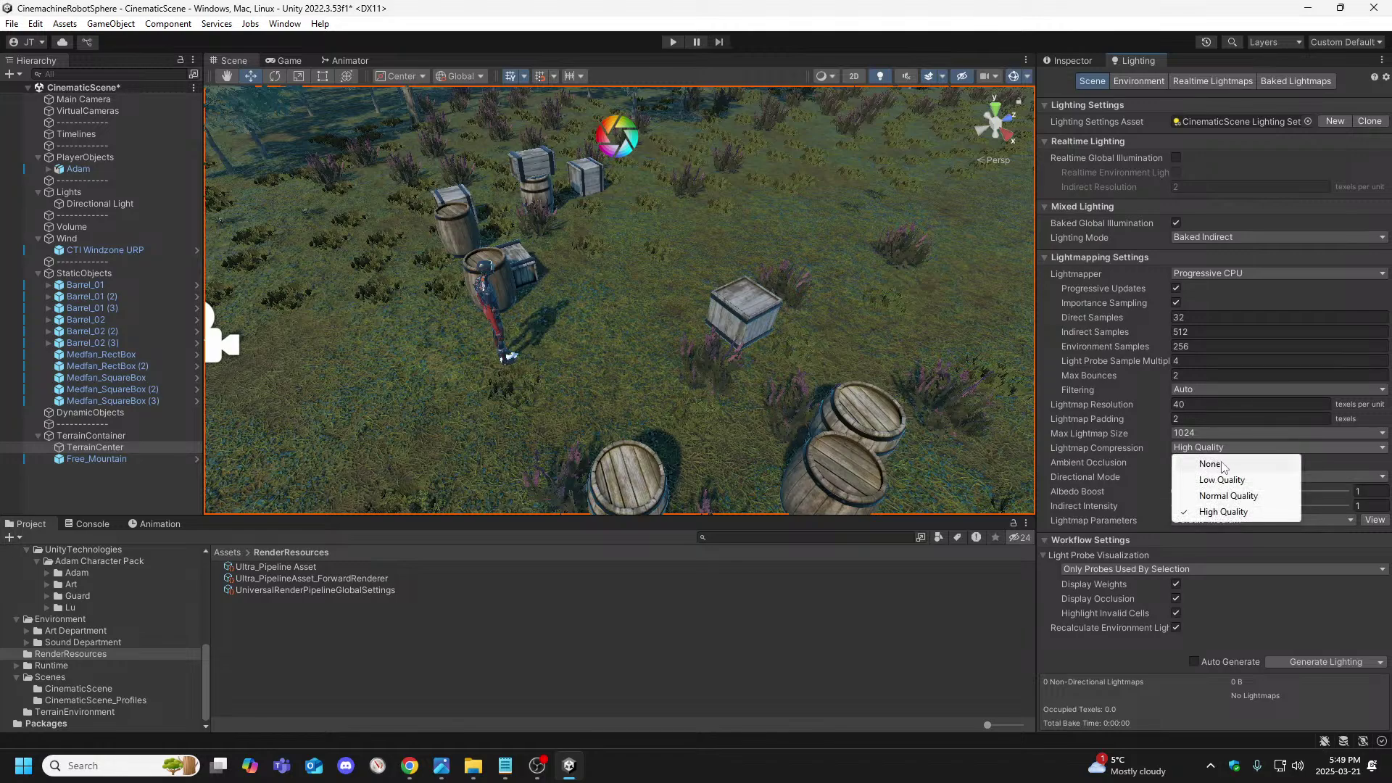
click(1159, 474)
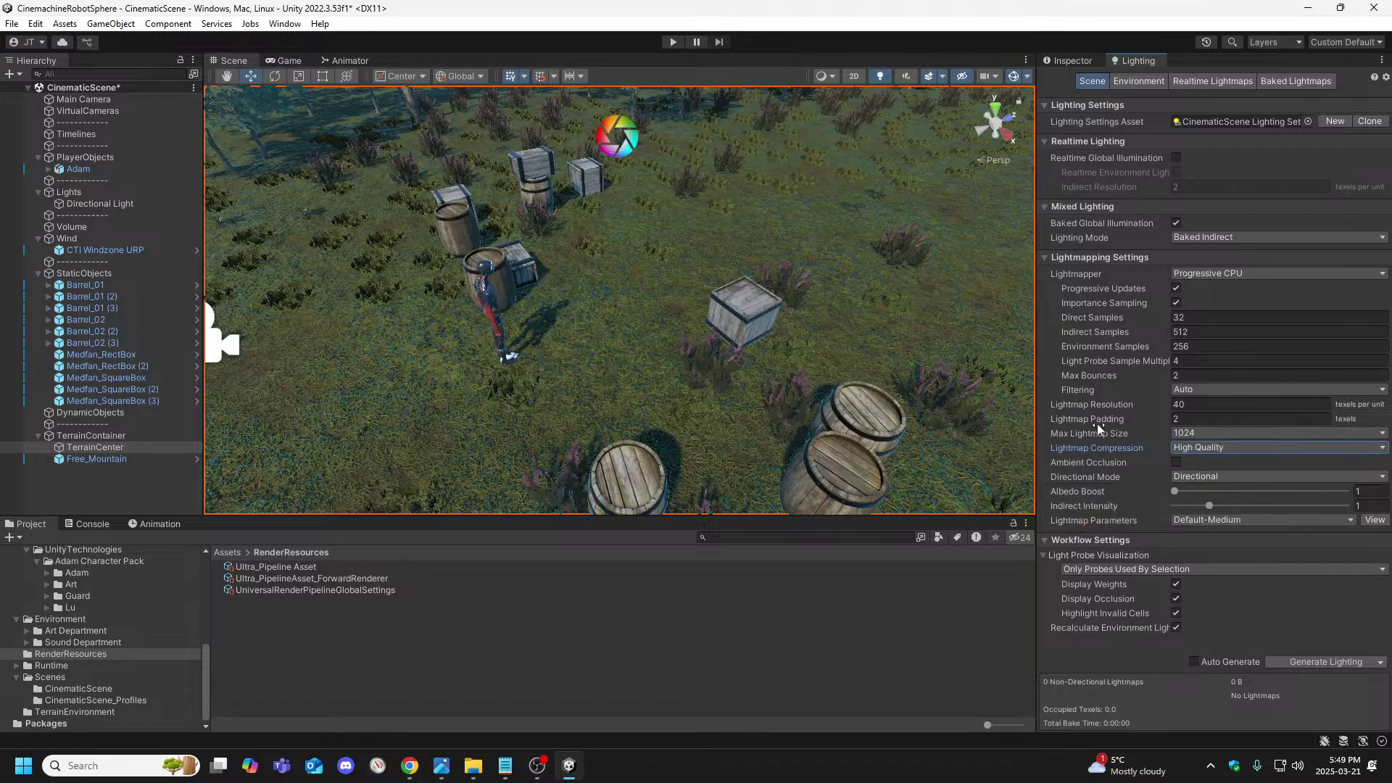
Inspect the character up close and the surrounding barrels and boxes in the Scene view
right_drag(759, 328, 558, 129)
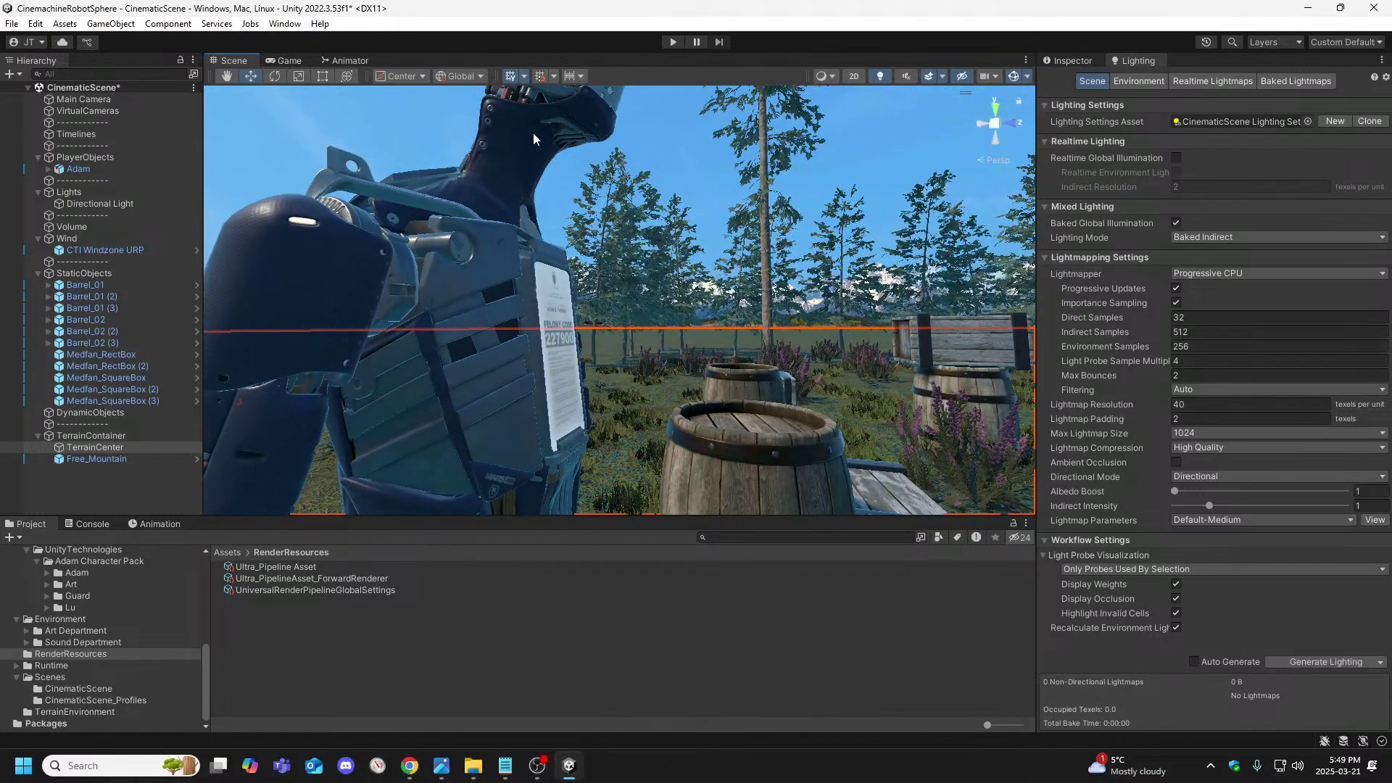
right_drag(545, 140, 603, 429)
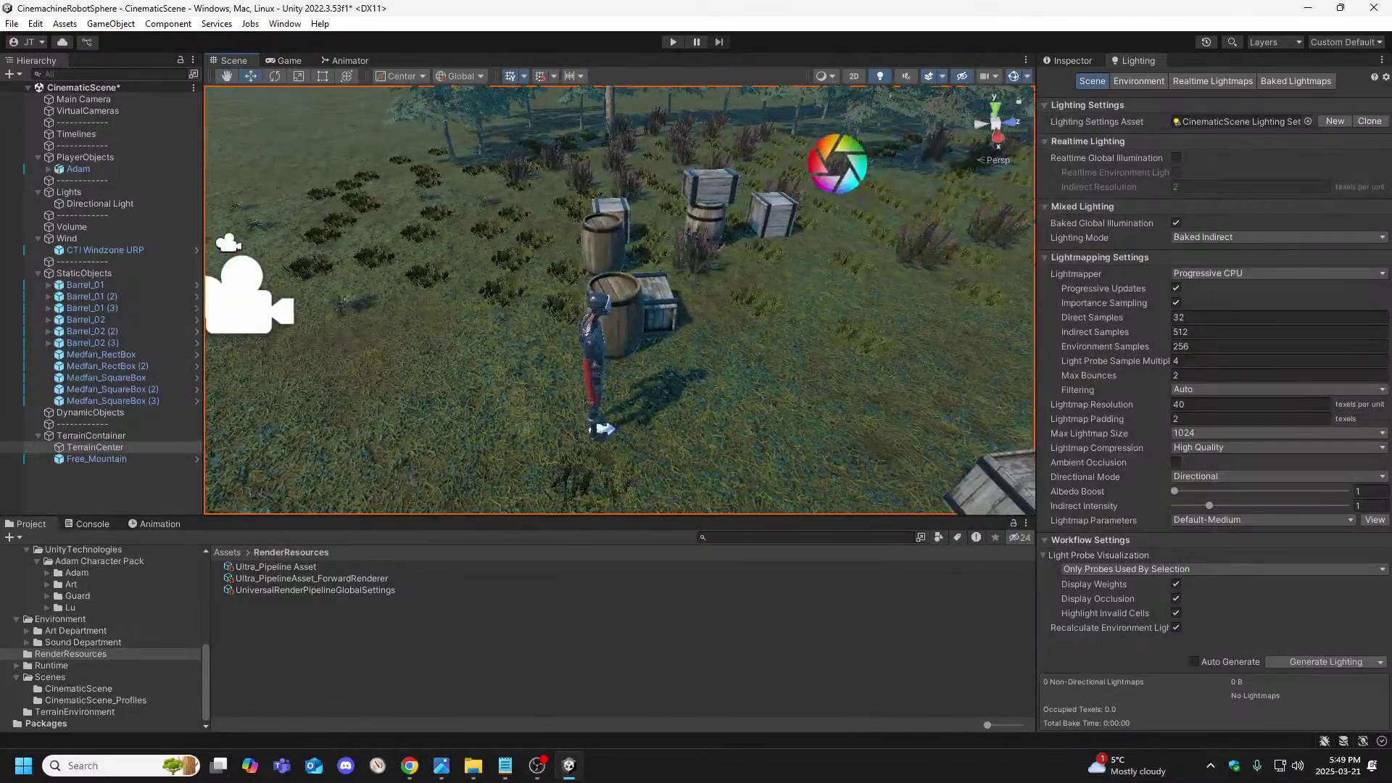
Widen the Lighting settings area, and reload the Default Custom window layout
right_drag(675, 358, 675, 375)
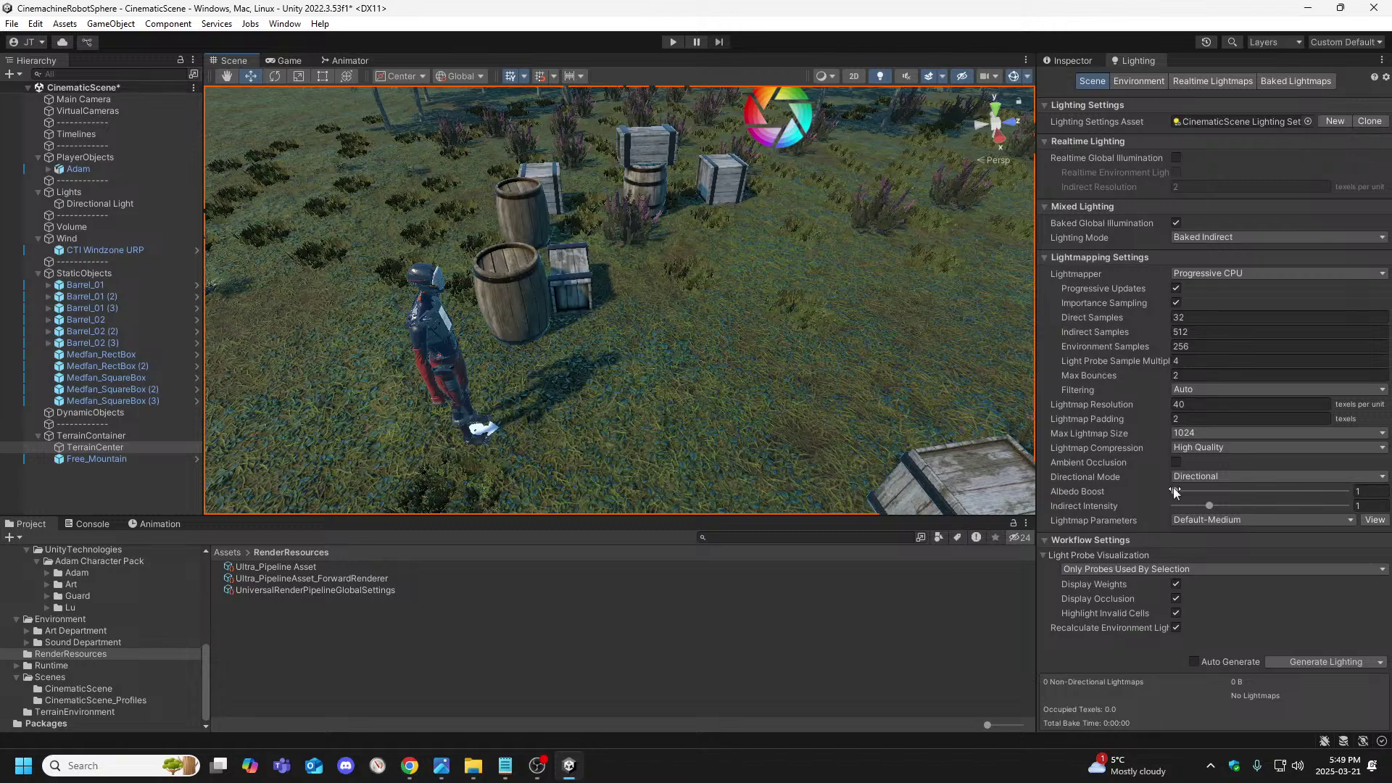
drag(1037, 406, 953, 407)
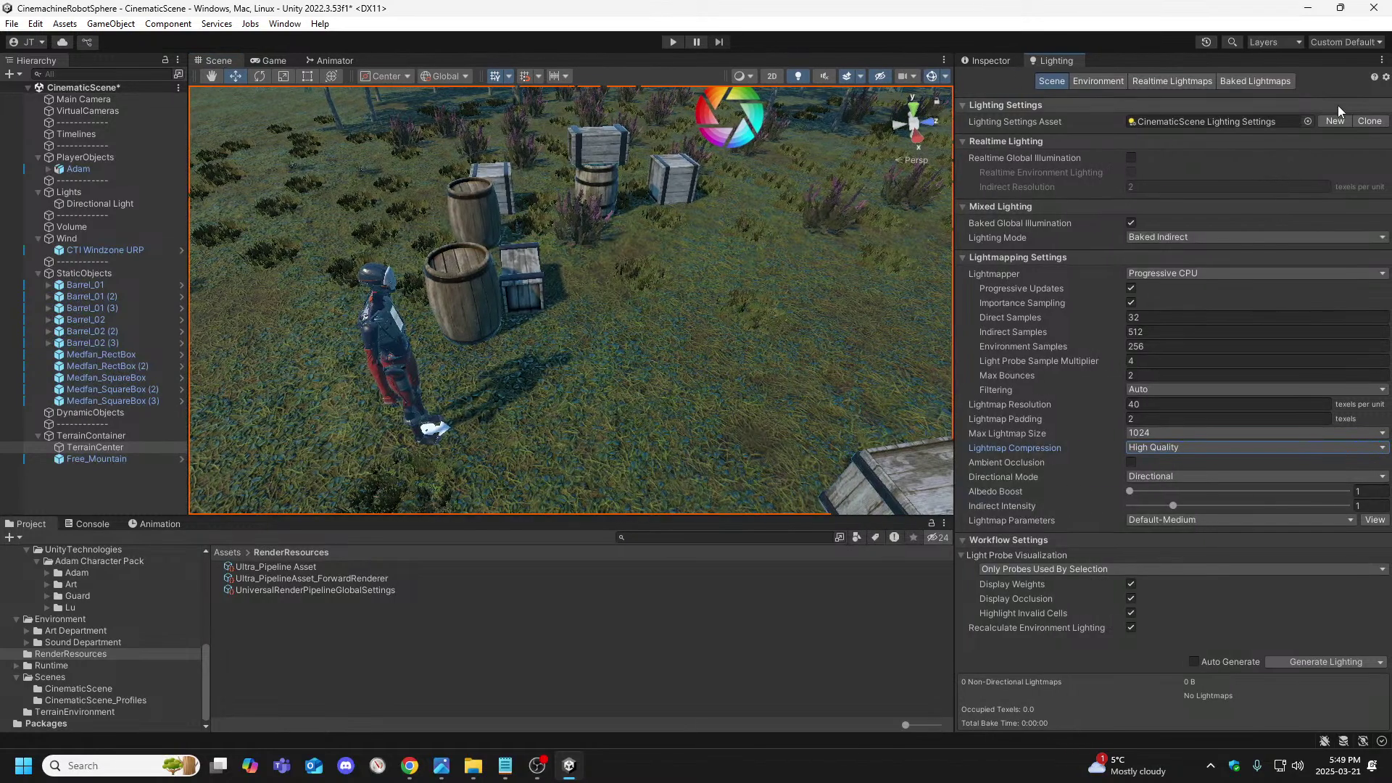
click(1347, 42)
click(1338, 88)
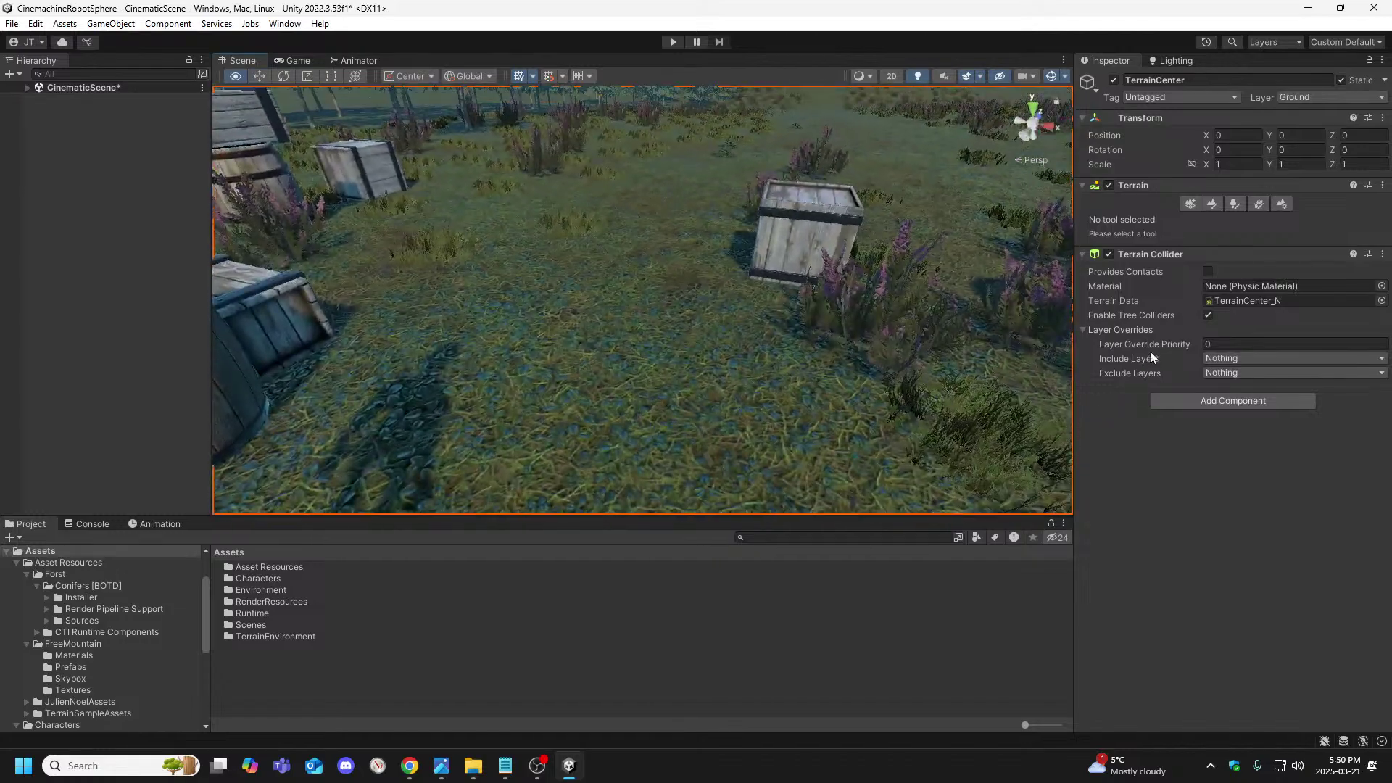
Inspect the wooden crate and the grass around it up close in the Scene view, and reopen the Lighting settings
right_drag(1152, 358, 1237, 345)
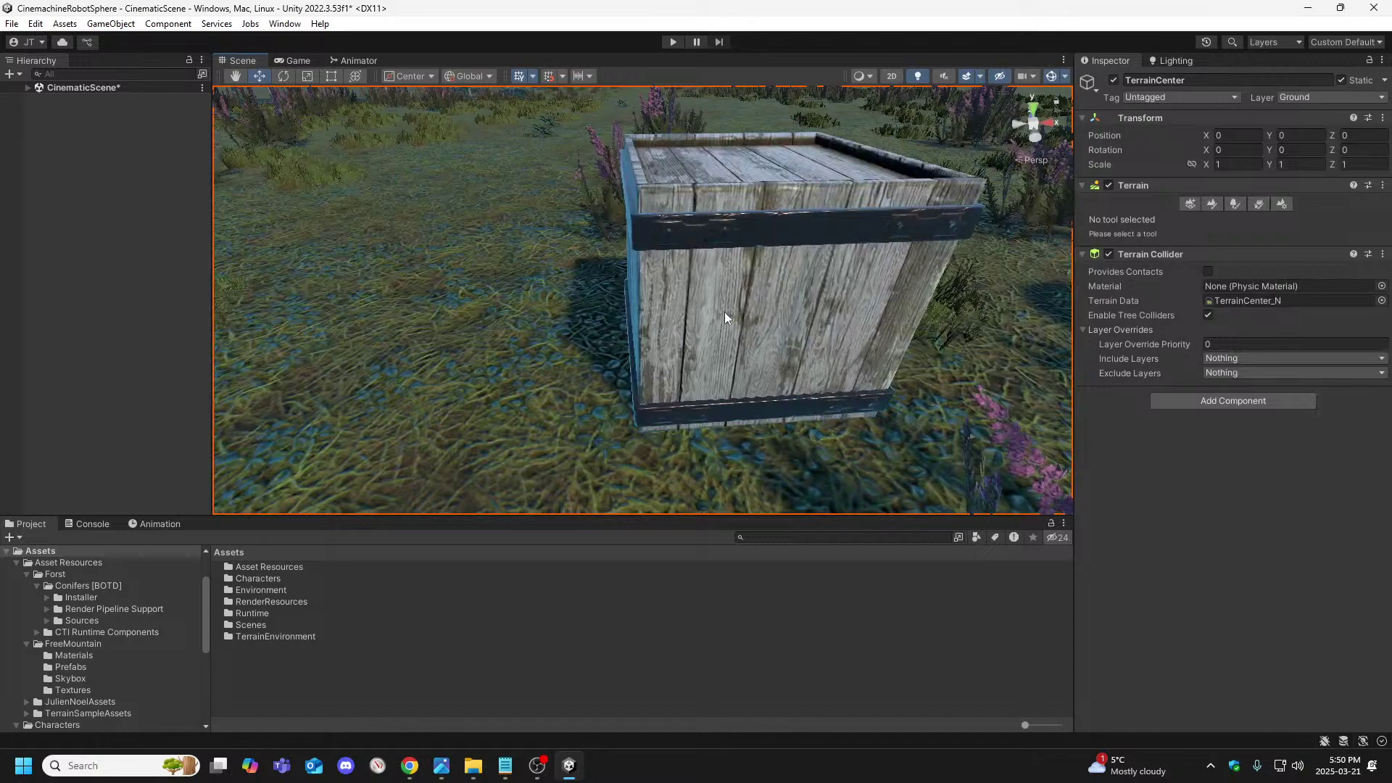
right_drag(558, 310, 574, 285)
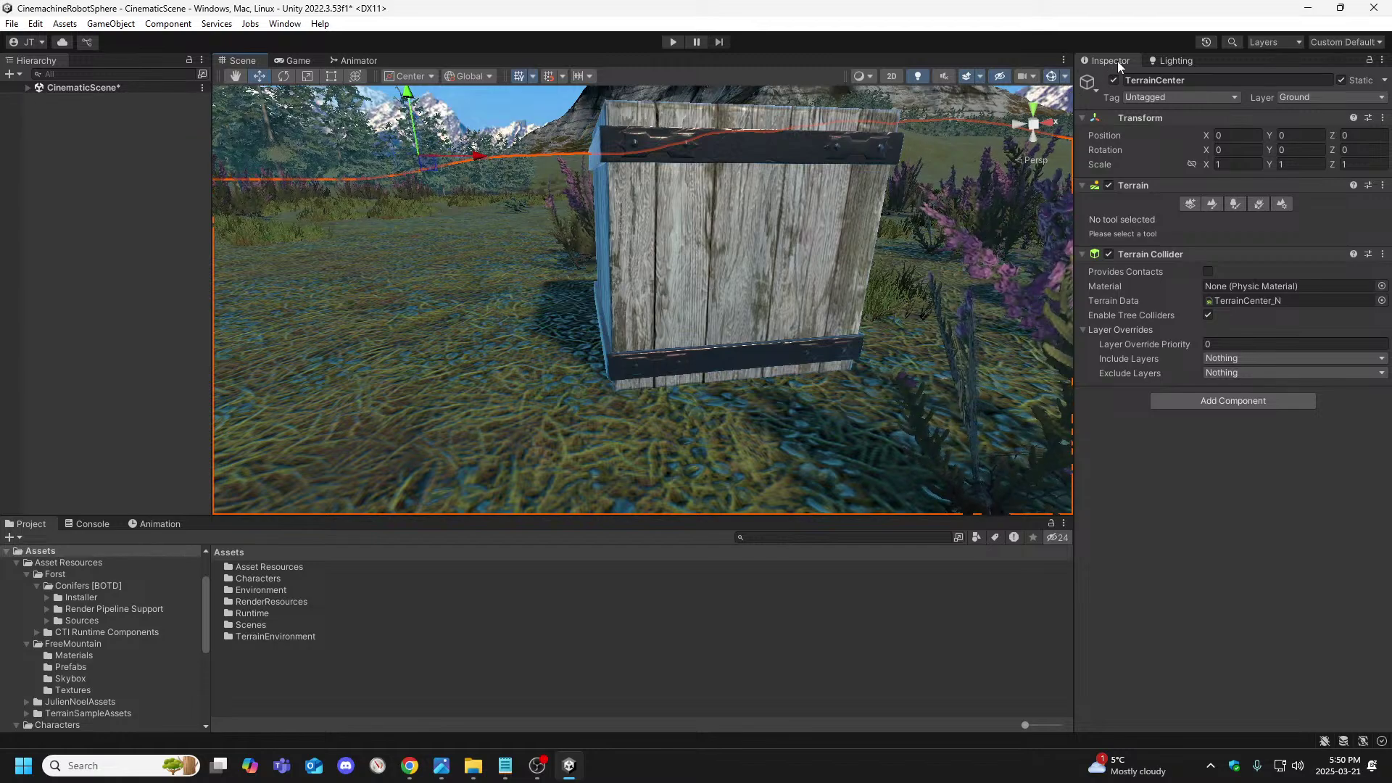
click(1174, 61)
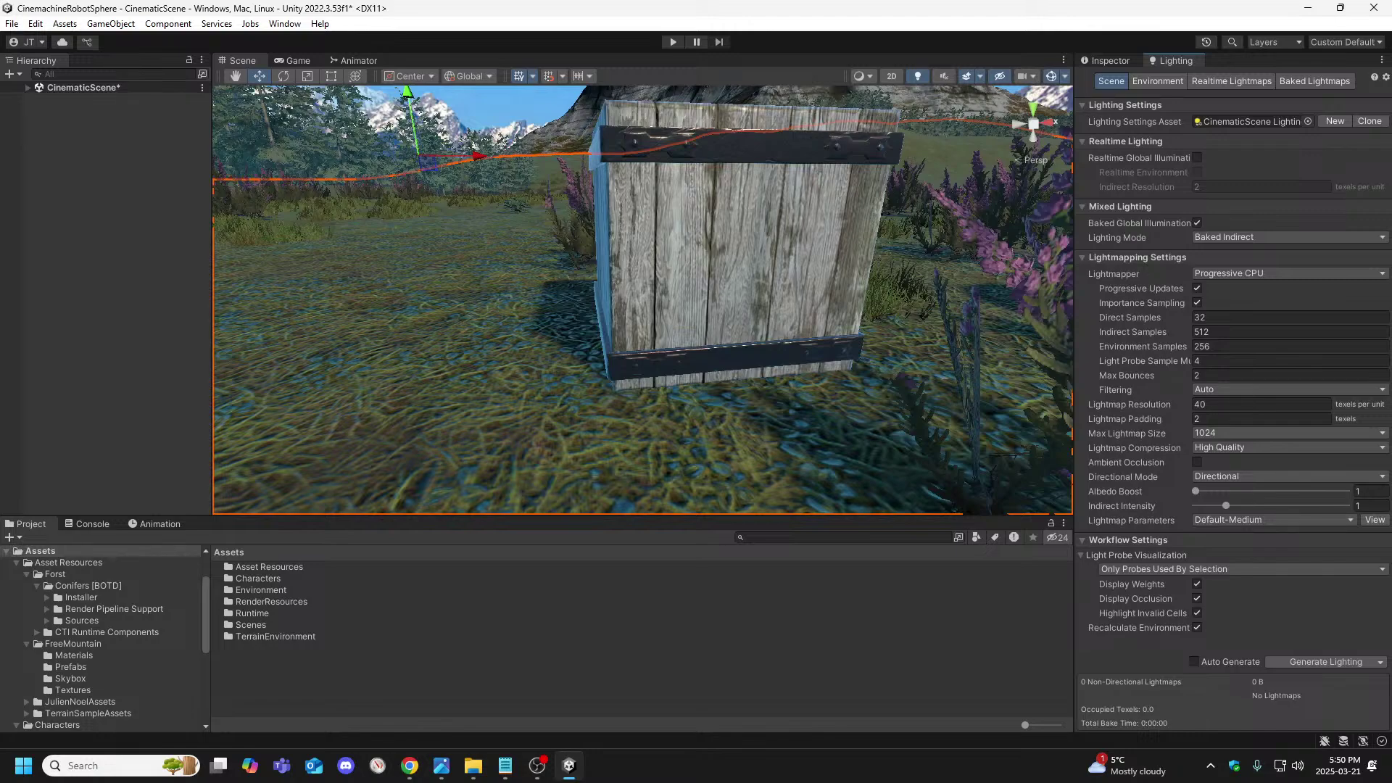
key(alt+Tab)
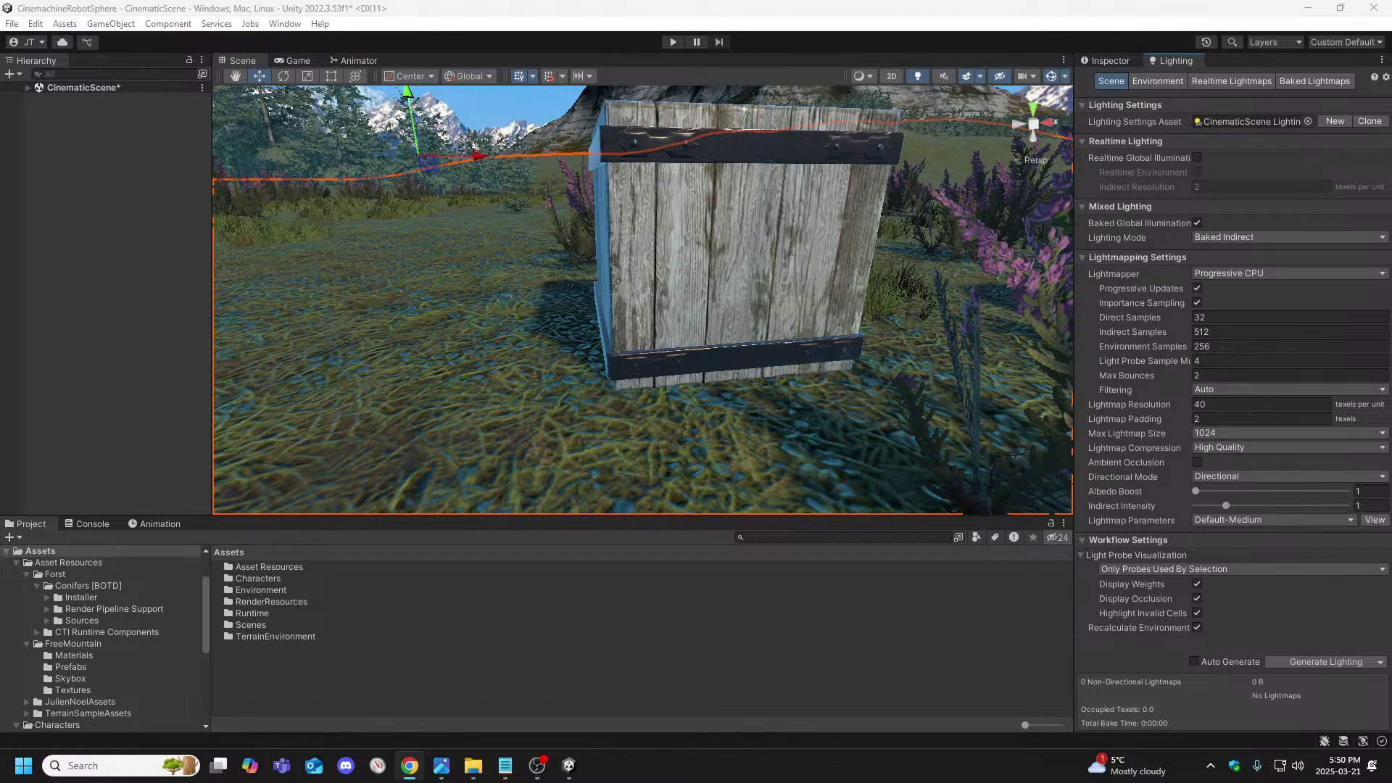
key(alt+Tab)
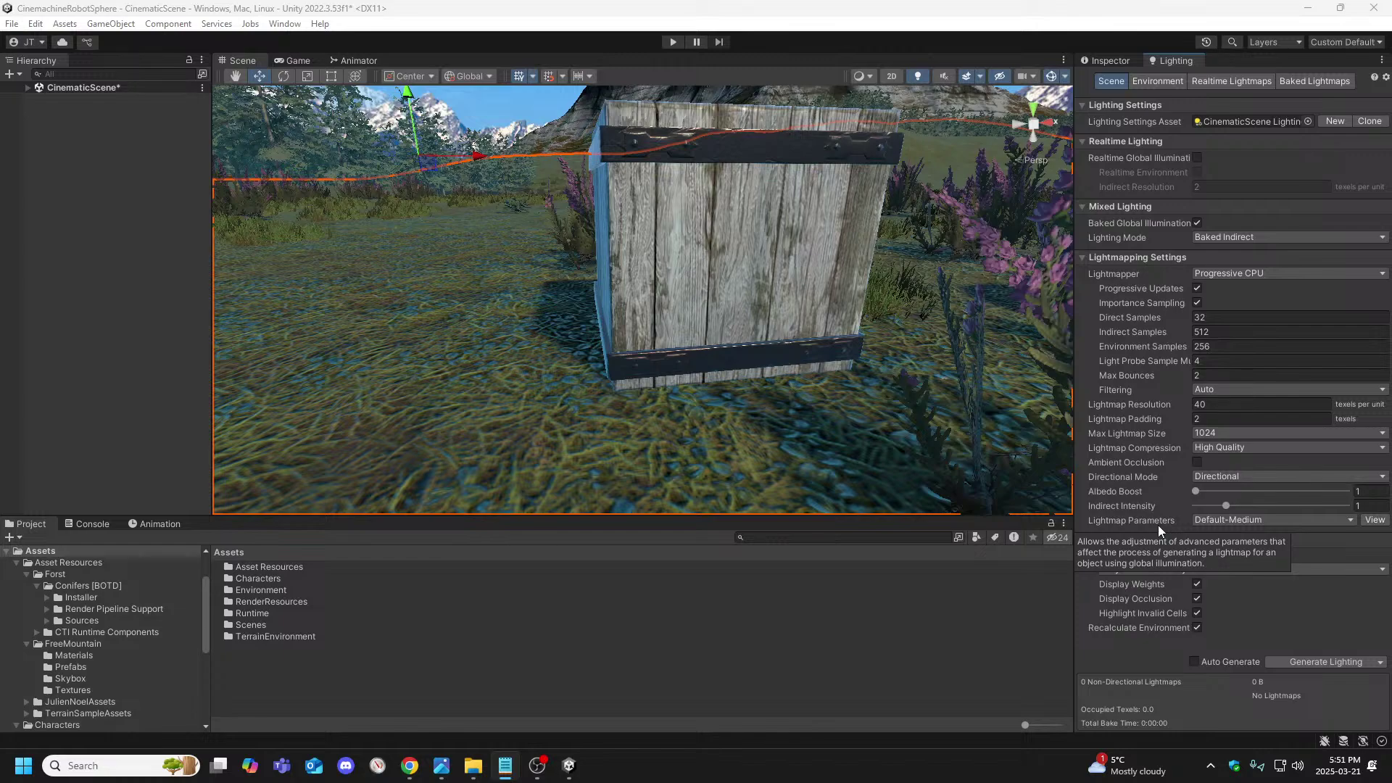
Review the available Lightmap Parameters presets without choosing a different one
click(1347, 519)
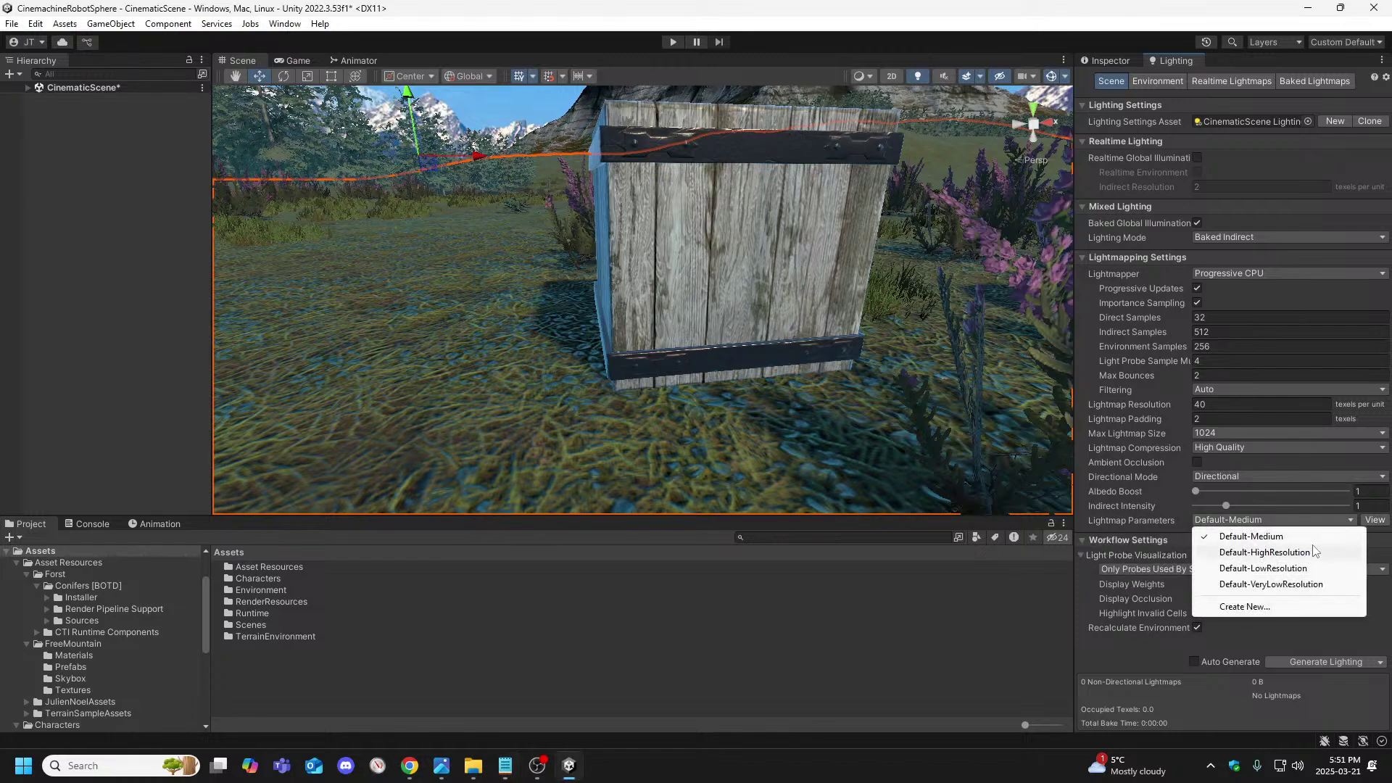
click(1147, 532)
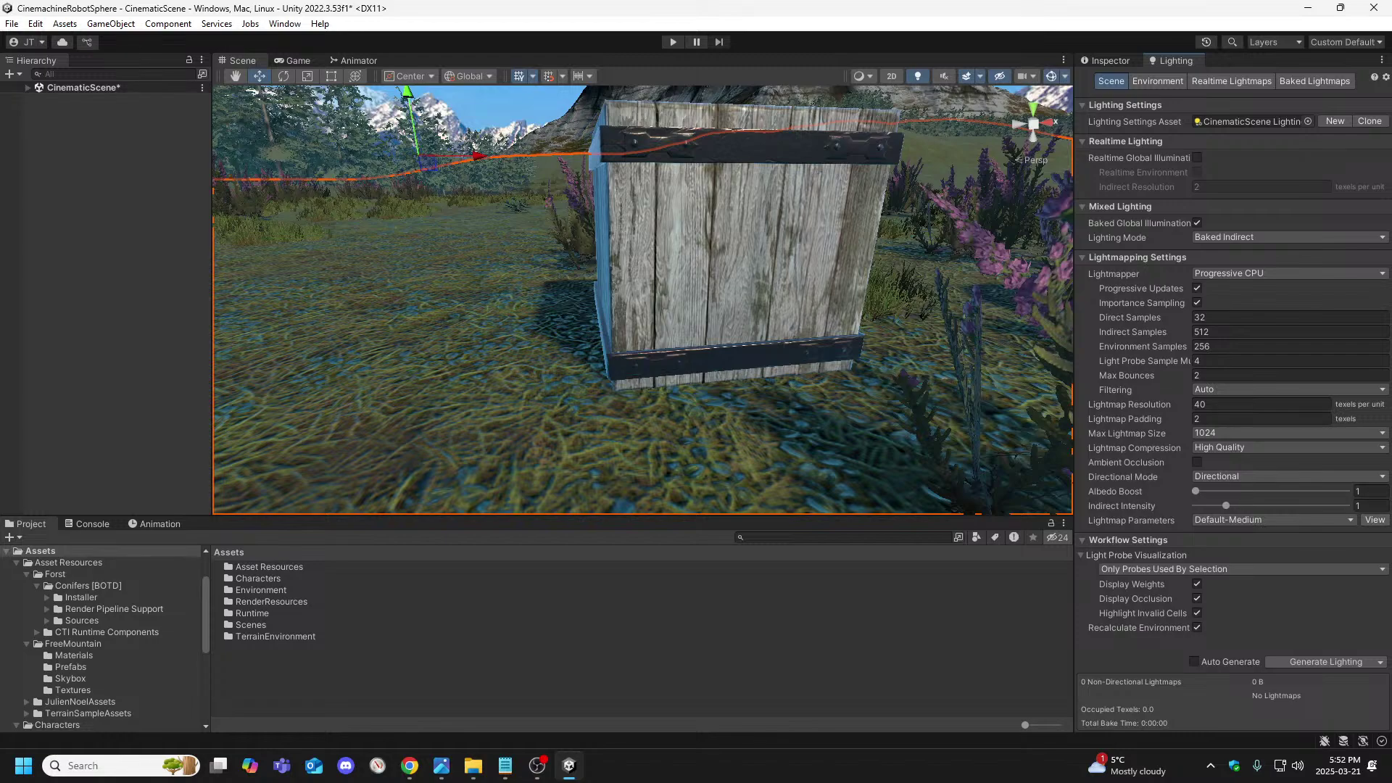
key(alt+Tab)
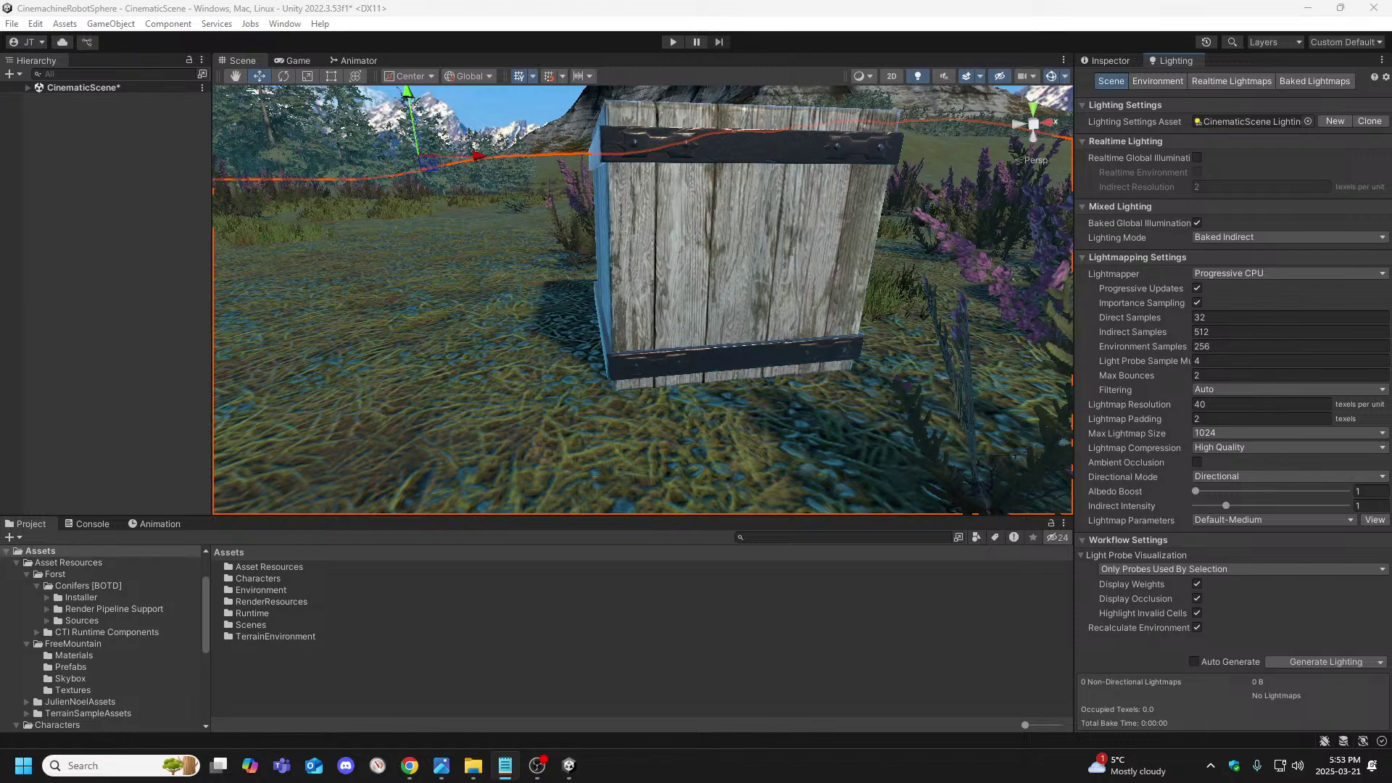
key(alt+Tab)
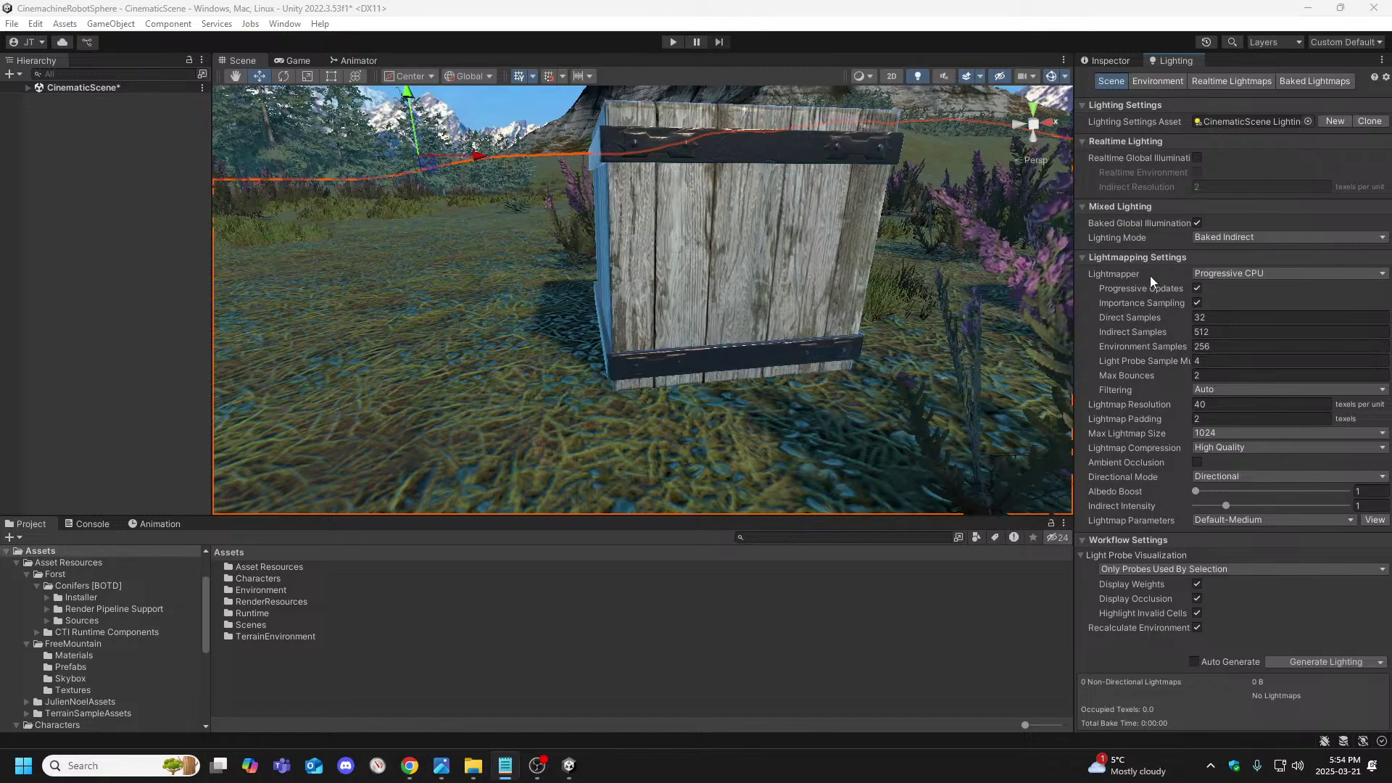
Review the available Lightmapper options and view the barrels, boxes and terrain from farther away in the Scene view
click(1261, 275)
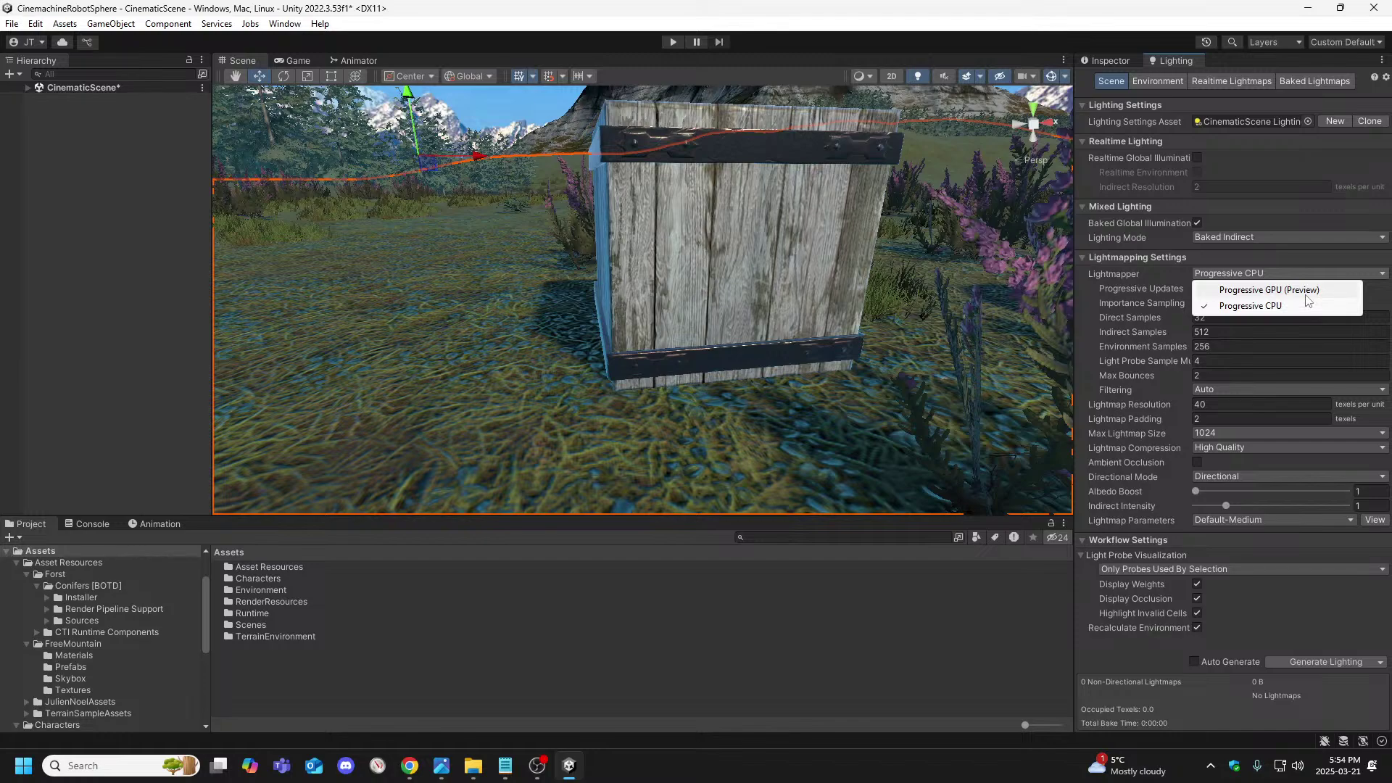
click(1270, 258)
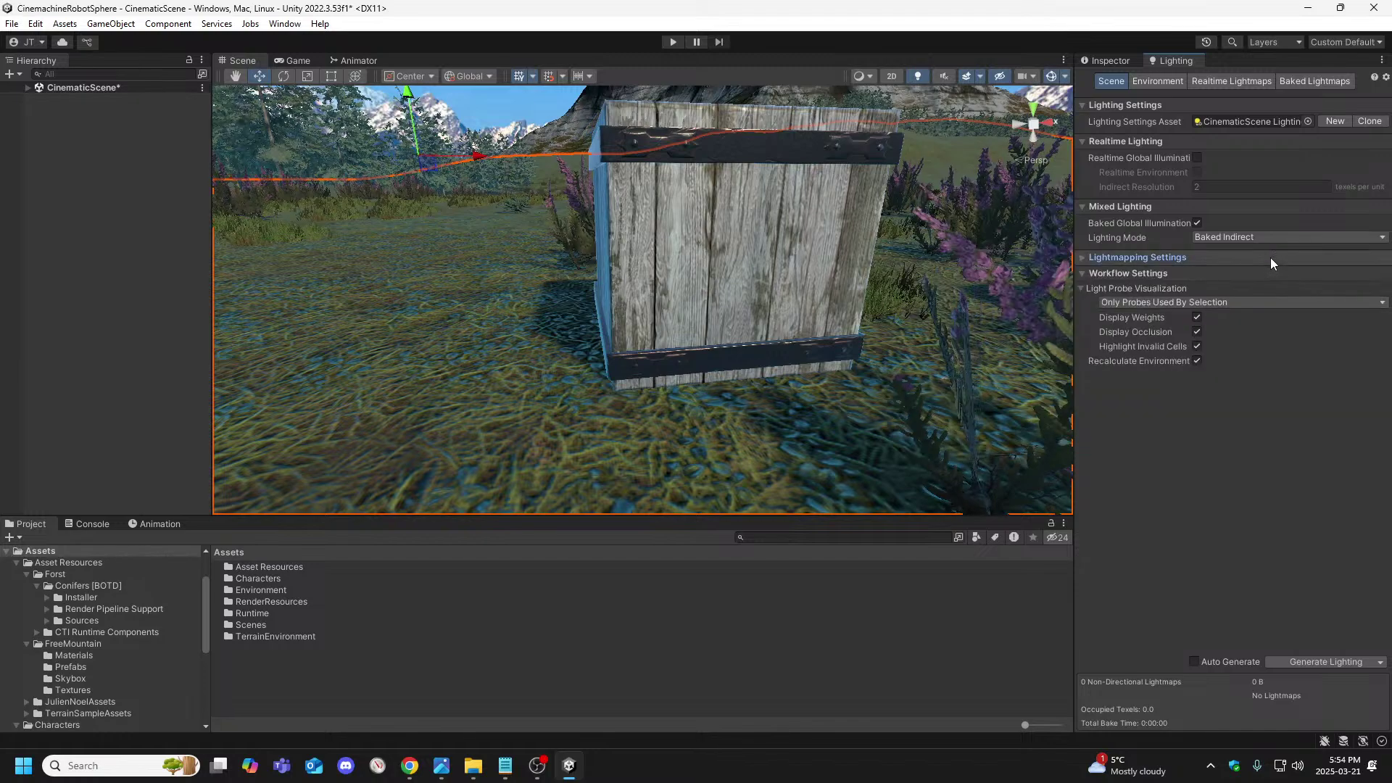
click(1083, 257)
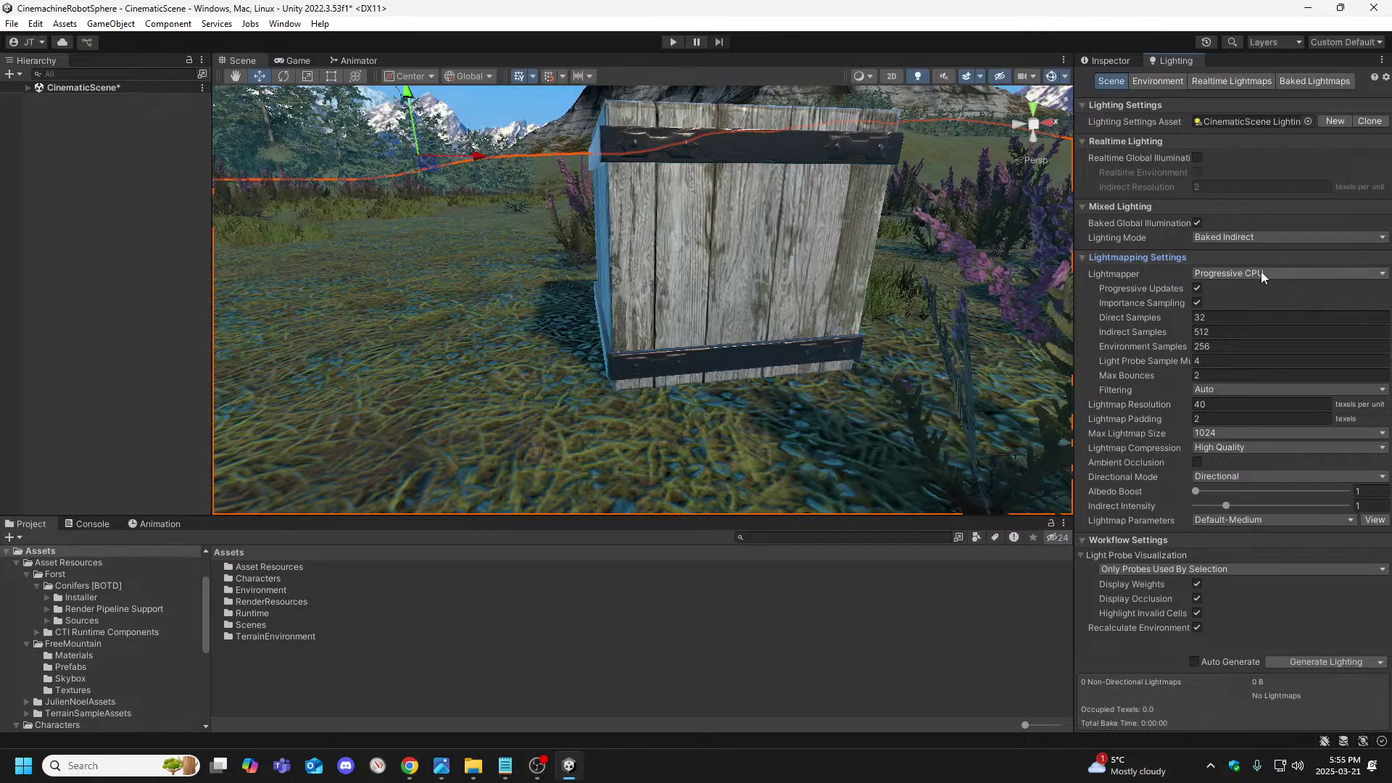
right_drag(454, 278, 378, 278)
key(w)
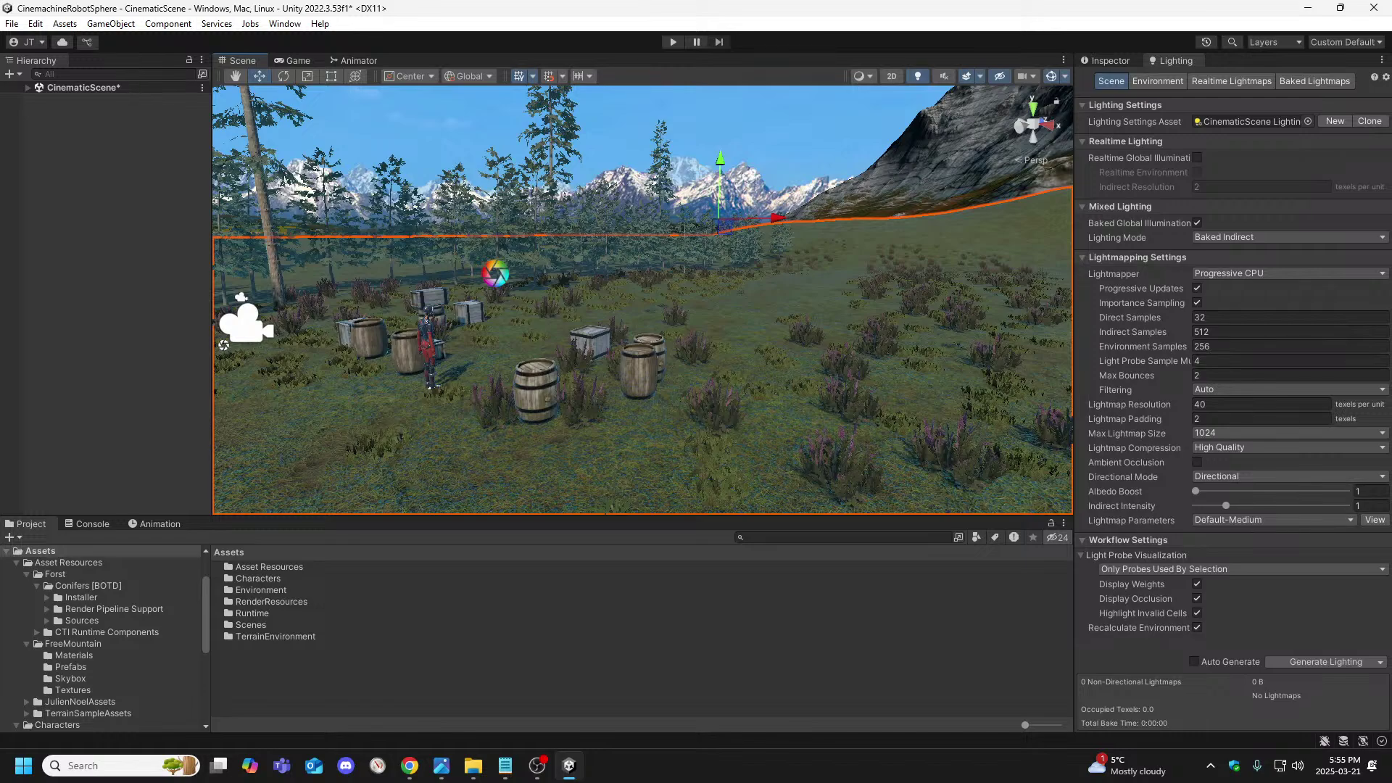
key(alt+Tab)
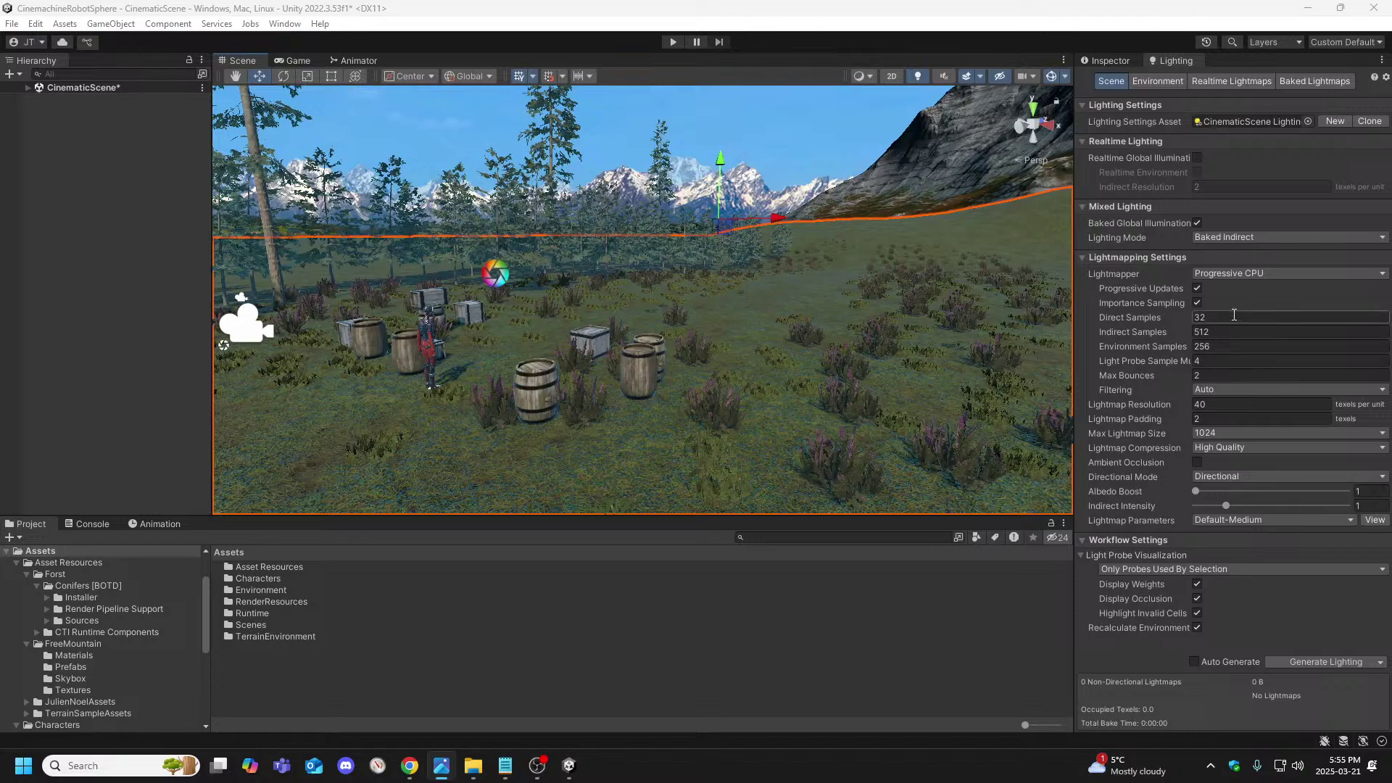
Keep the Lightmapper on Progressive CPU and turn off Progressive Updates and Importance Sampling
click(1270, 282)
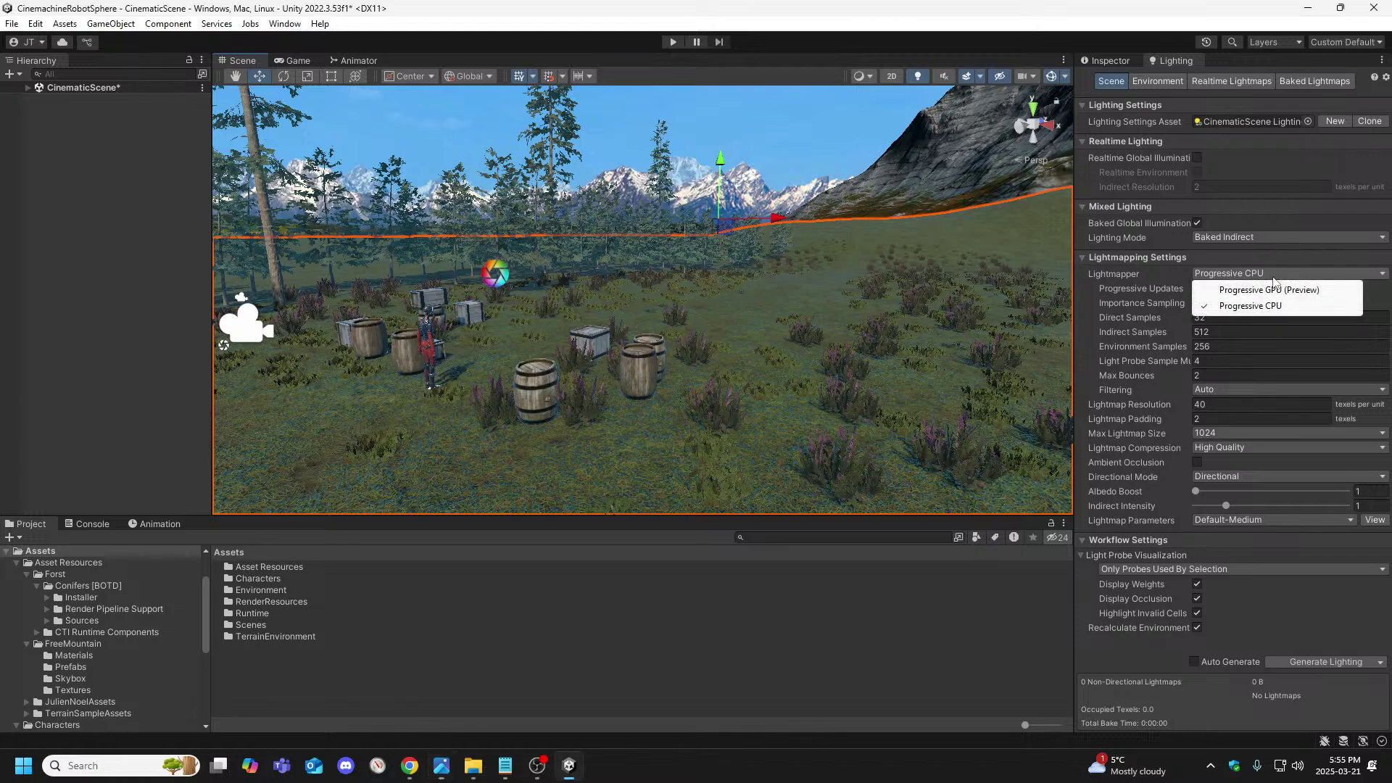
click(1272, 288)
click(1268, 274)
click(1259, 303)
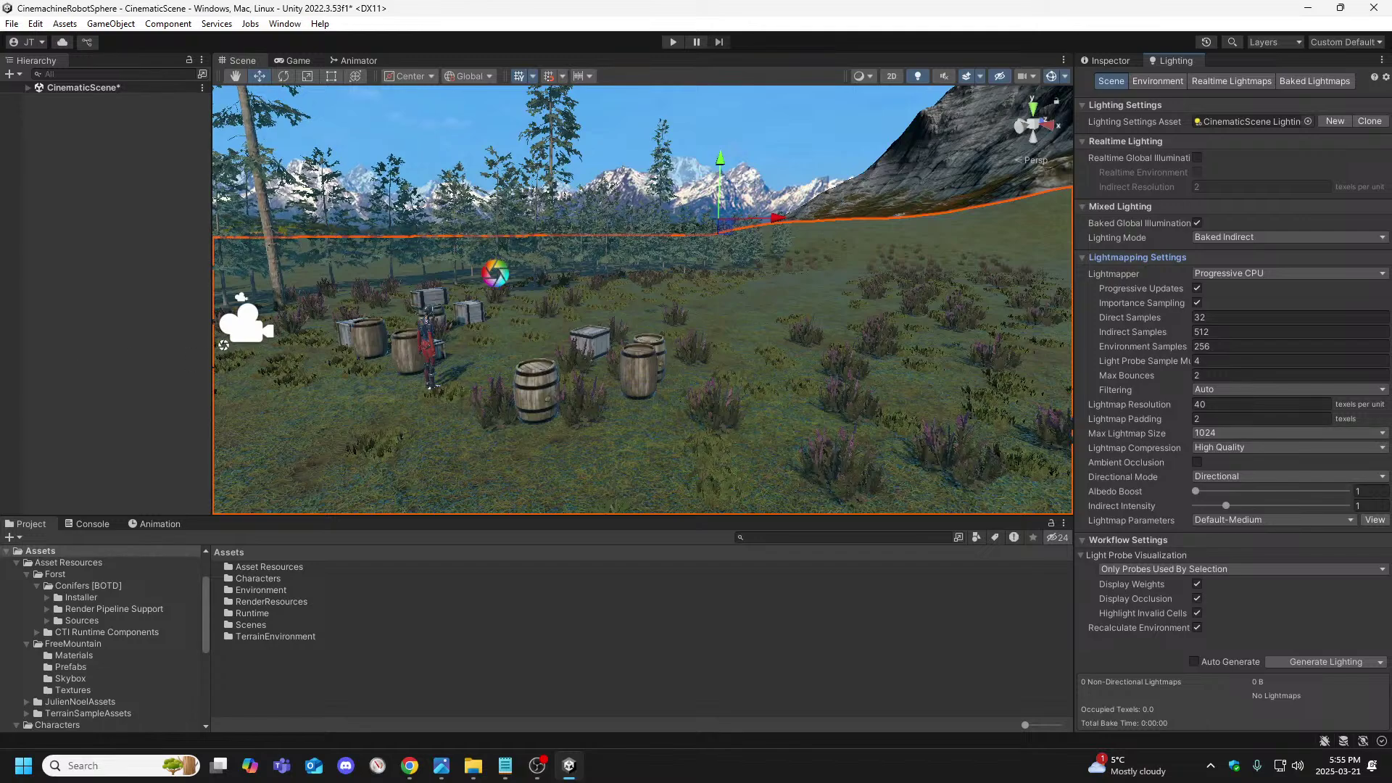
click(1196, 289)
click(1197, 303)
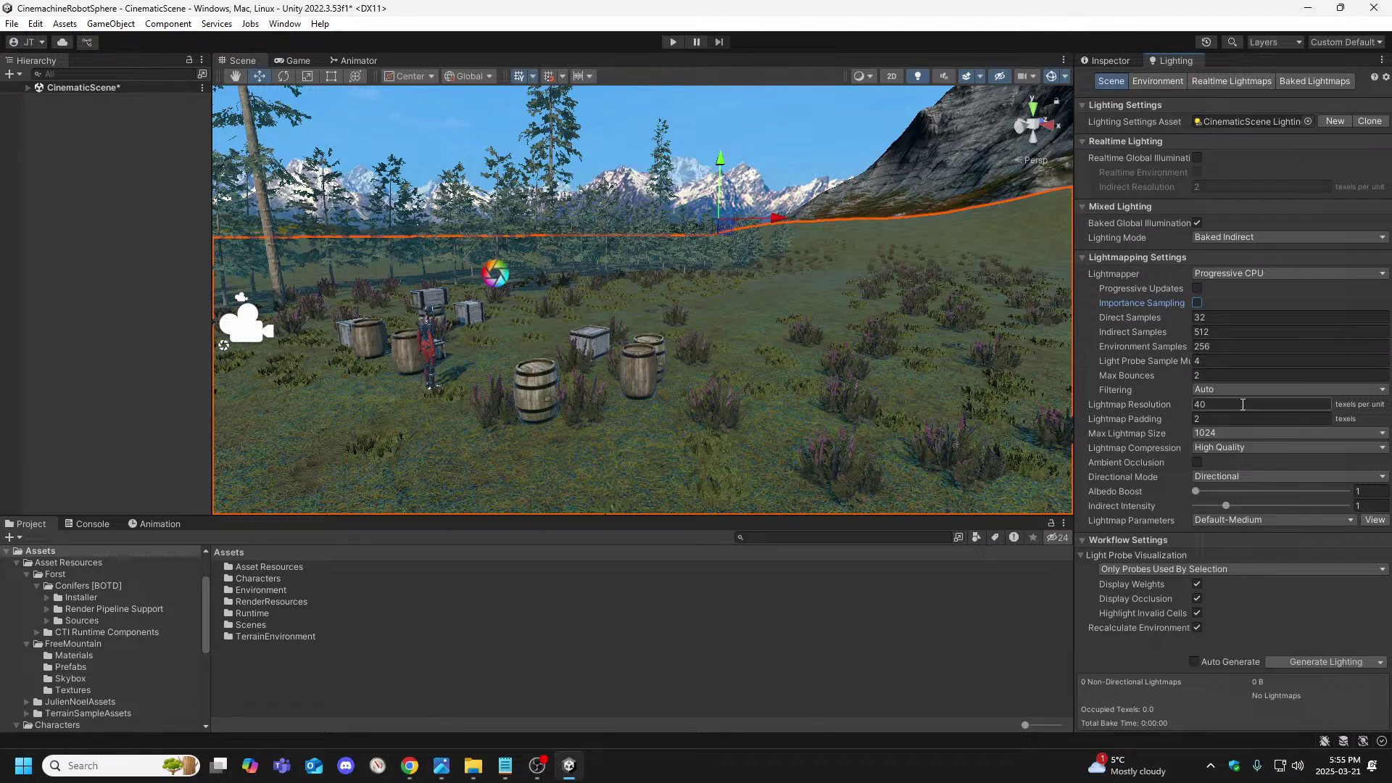
Set Direct Samples to 1, the Light Probe Sample Multiplier to 10 and Max Bounces to 4
mouse_move(1120, 422)
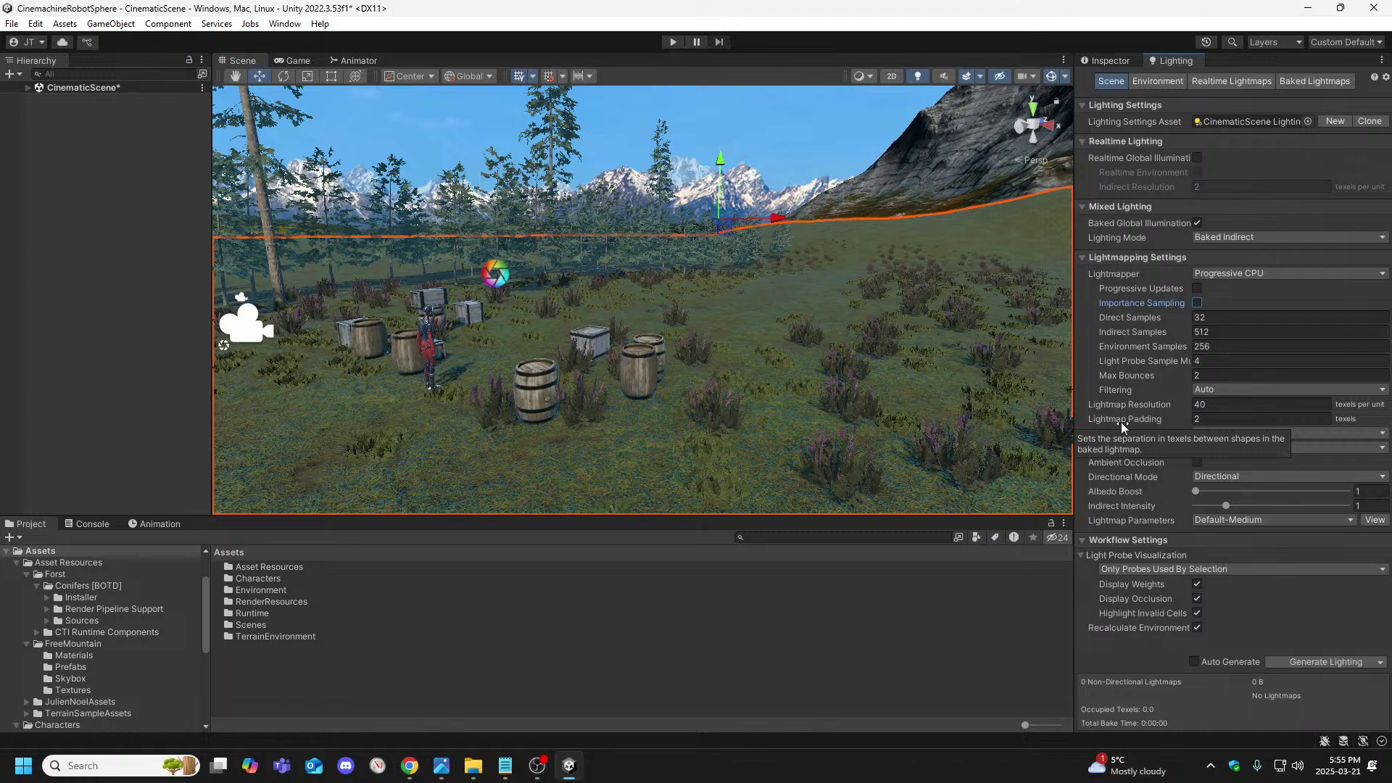
key(Left)
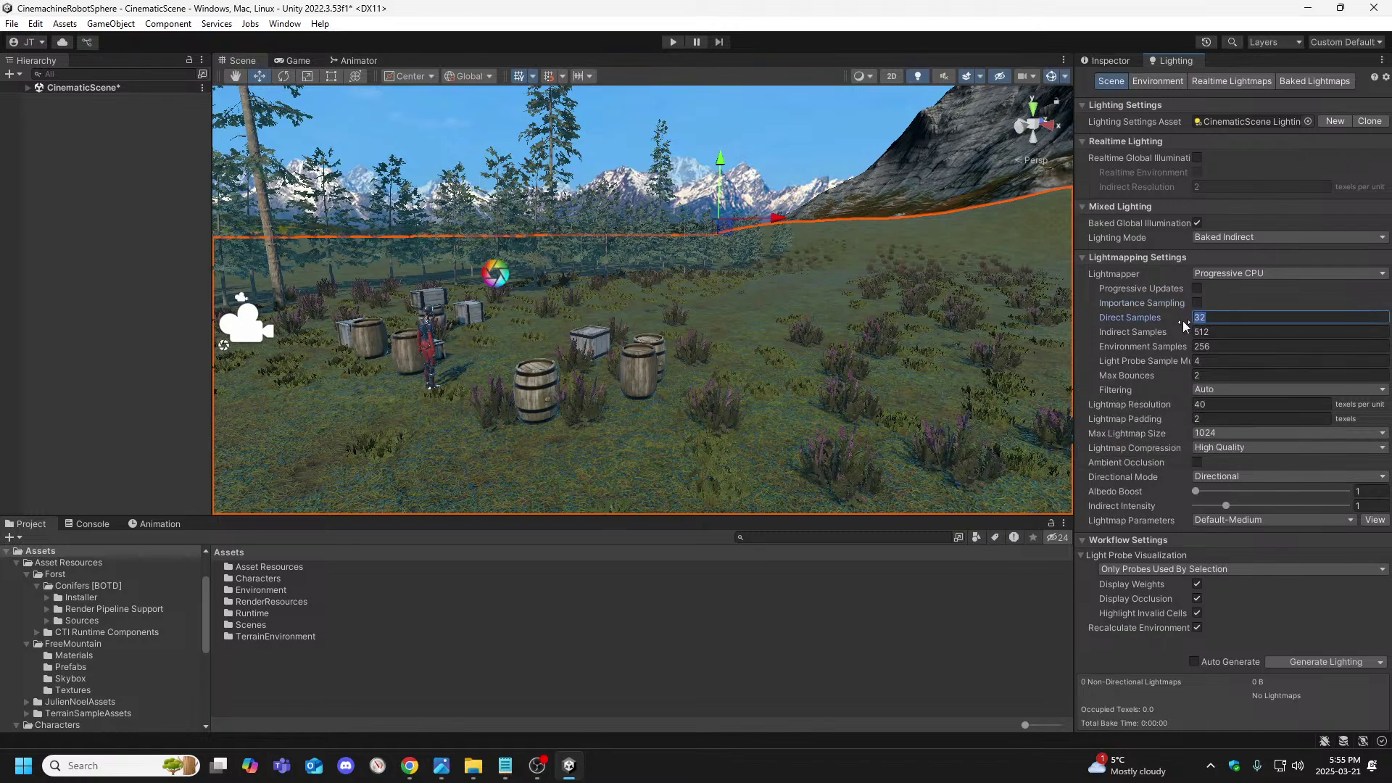
text(1)
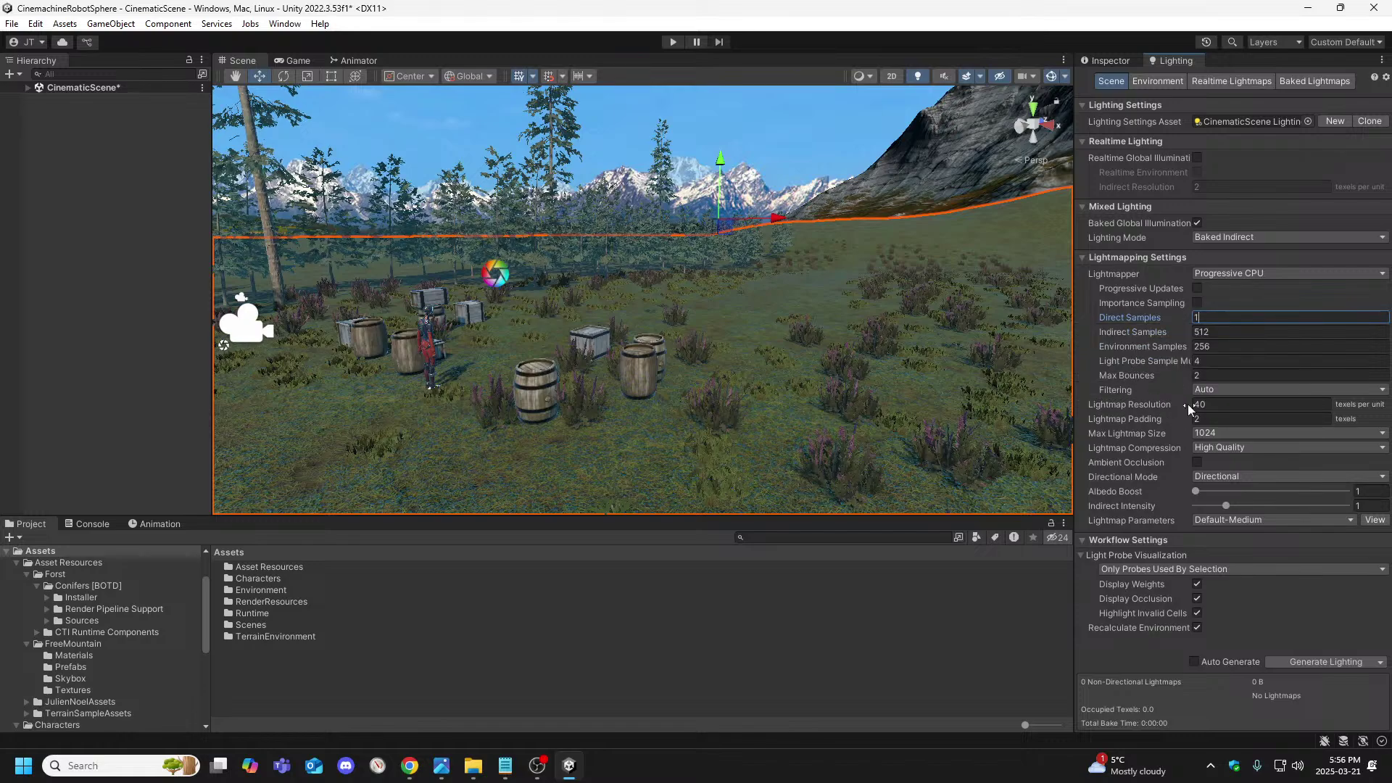
click(1234, 363)
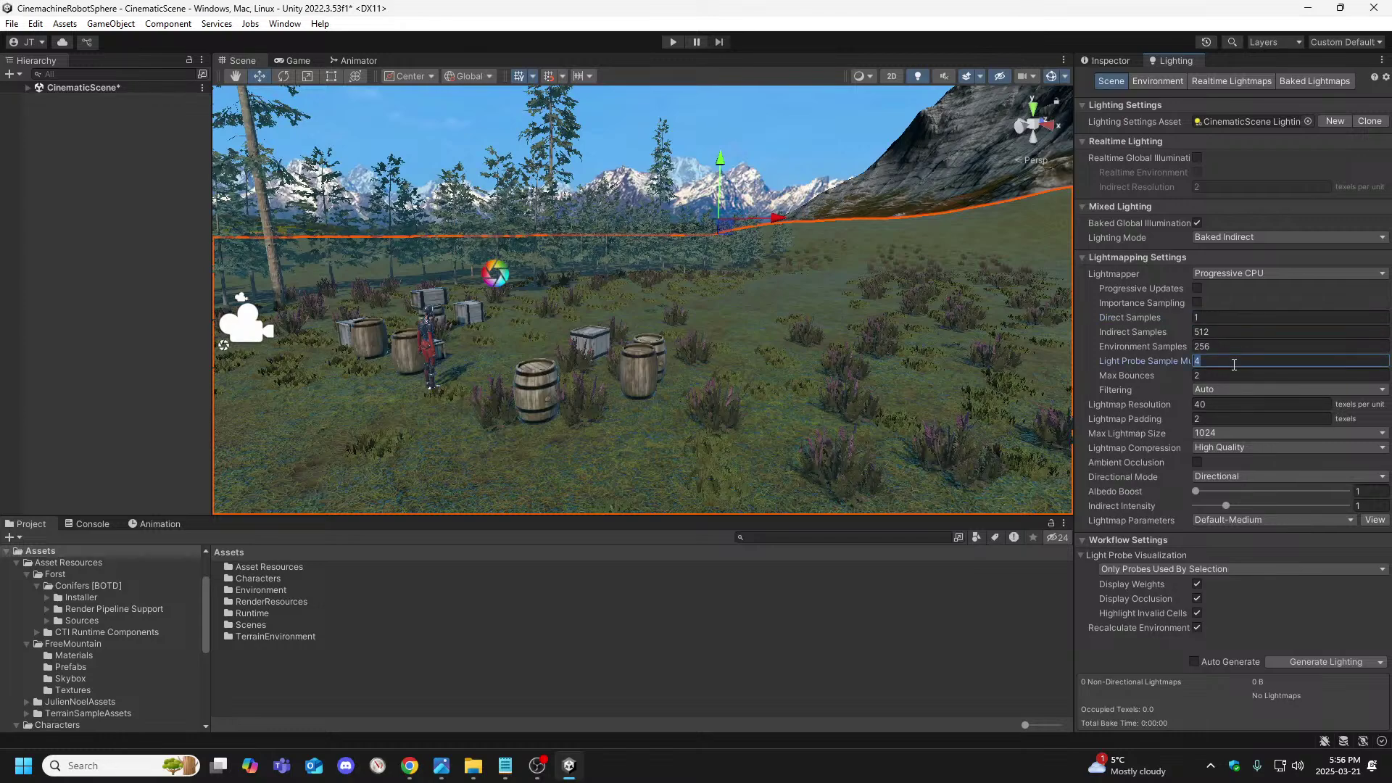
text(10)
click(1227, 374)
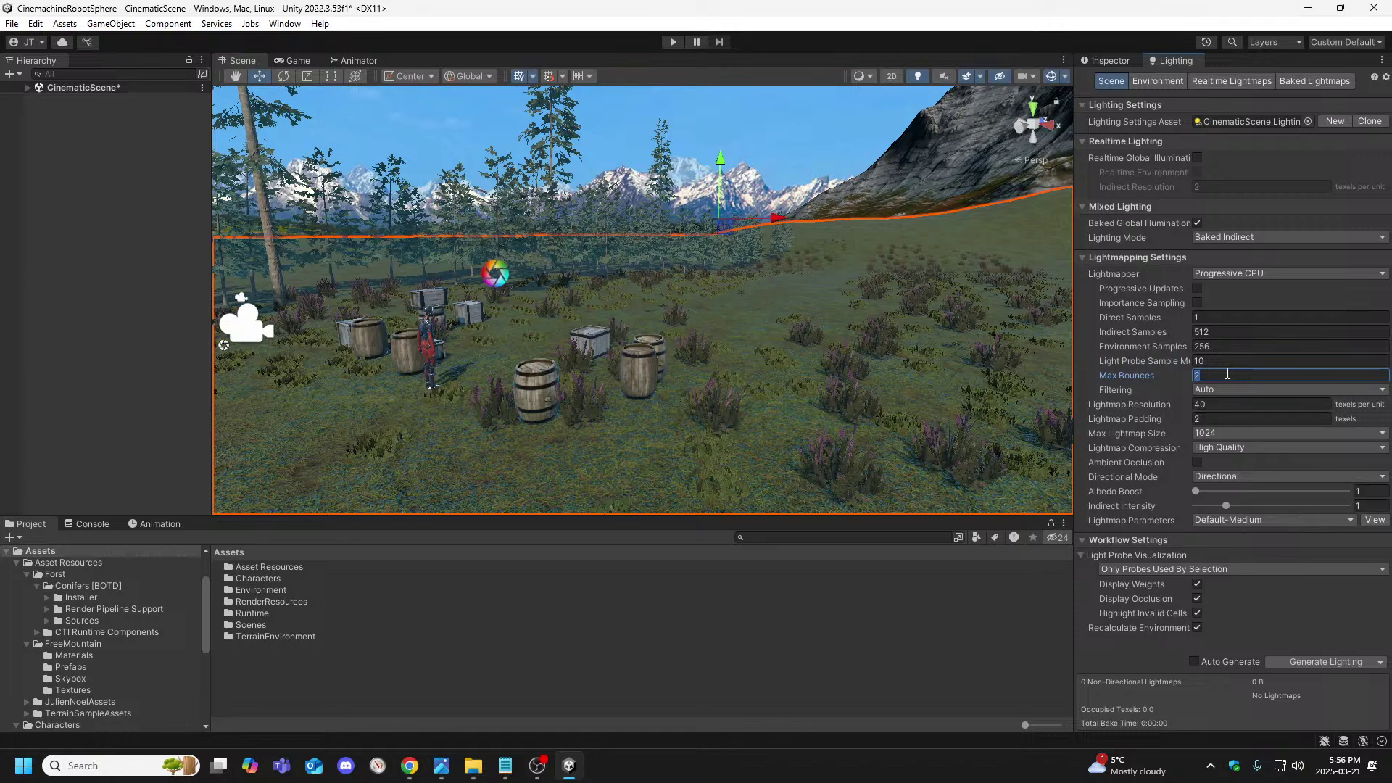
text(4)
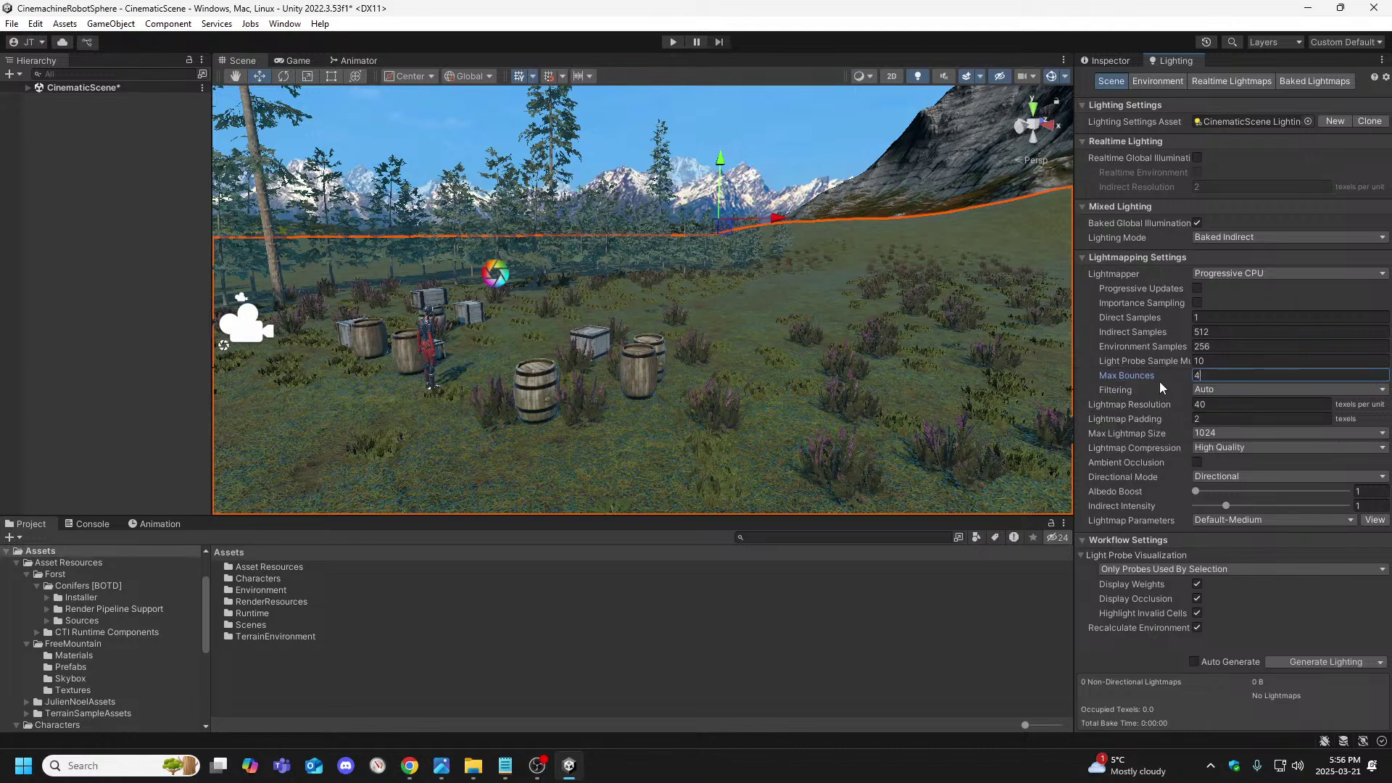
Switch the lightmap Filtering mode to Advanced and view its denoiser and filter settings
click(1232, 389)
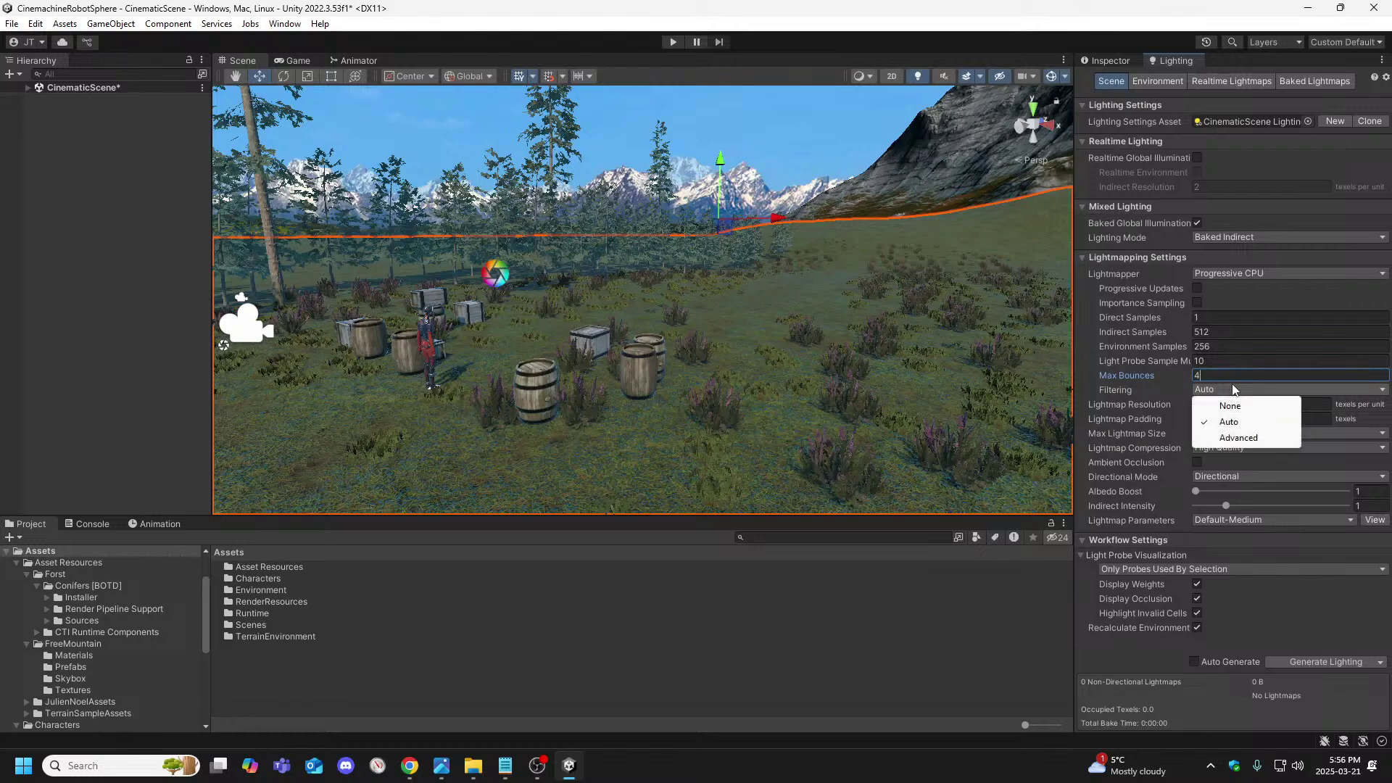
click(1148, 396)
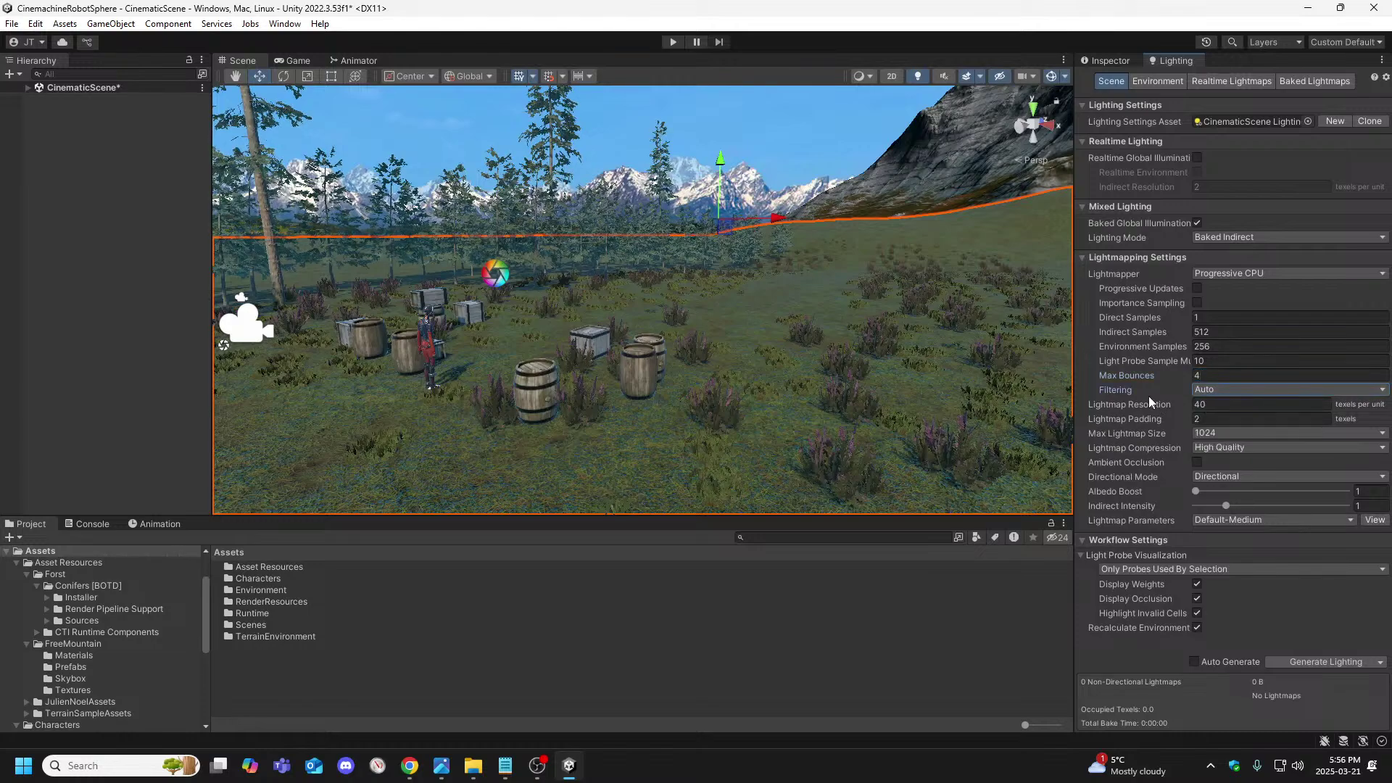
click(1276, 392)
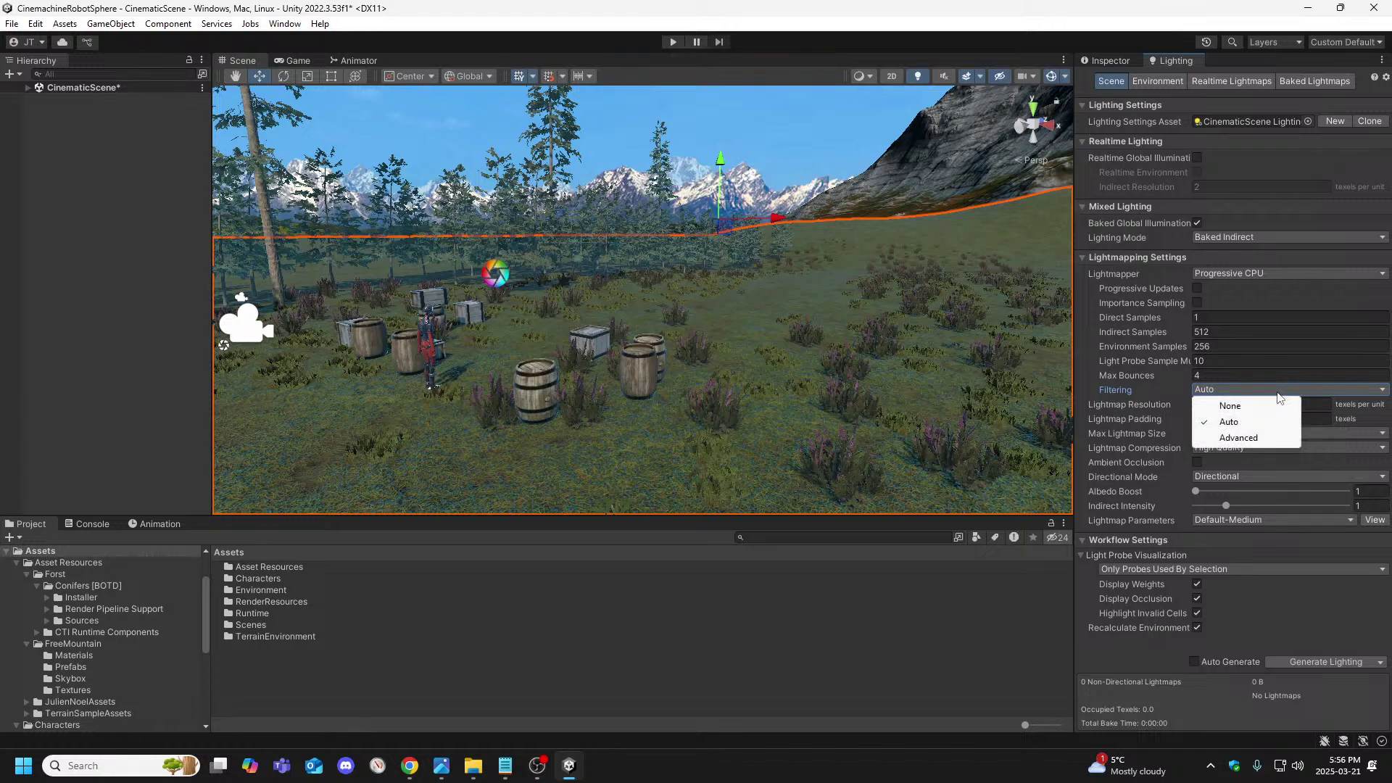
click(1238, 437)
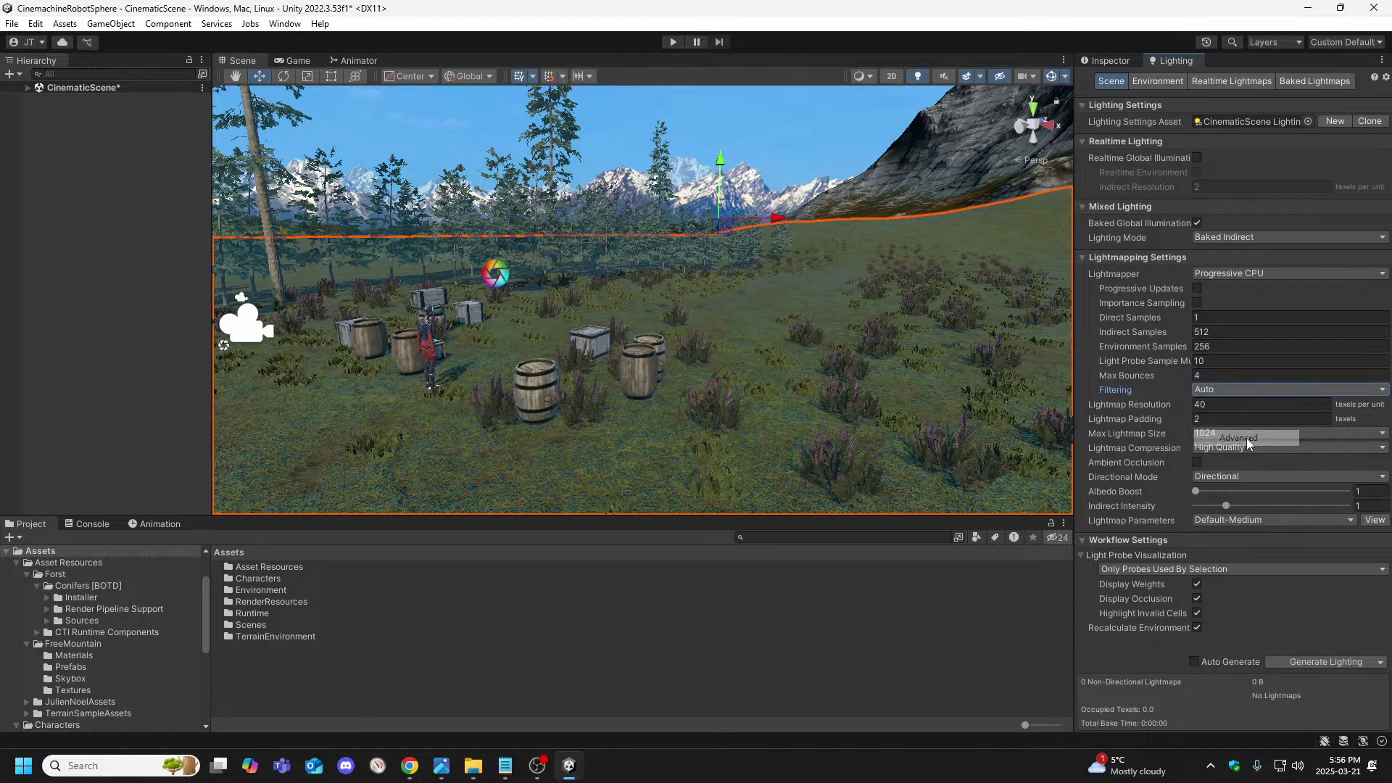
scroll(1161, 410, down, 3)
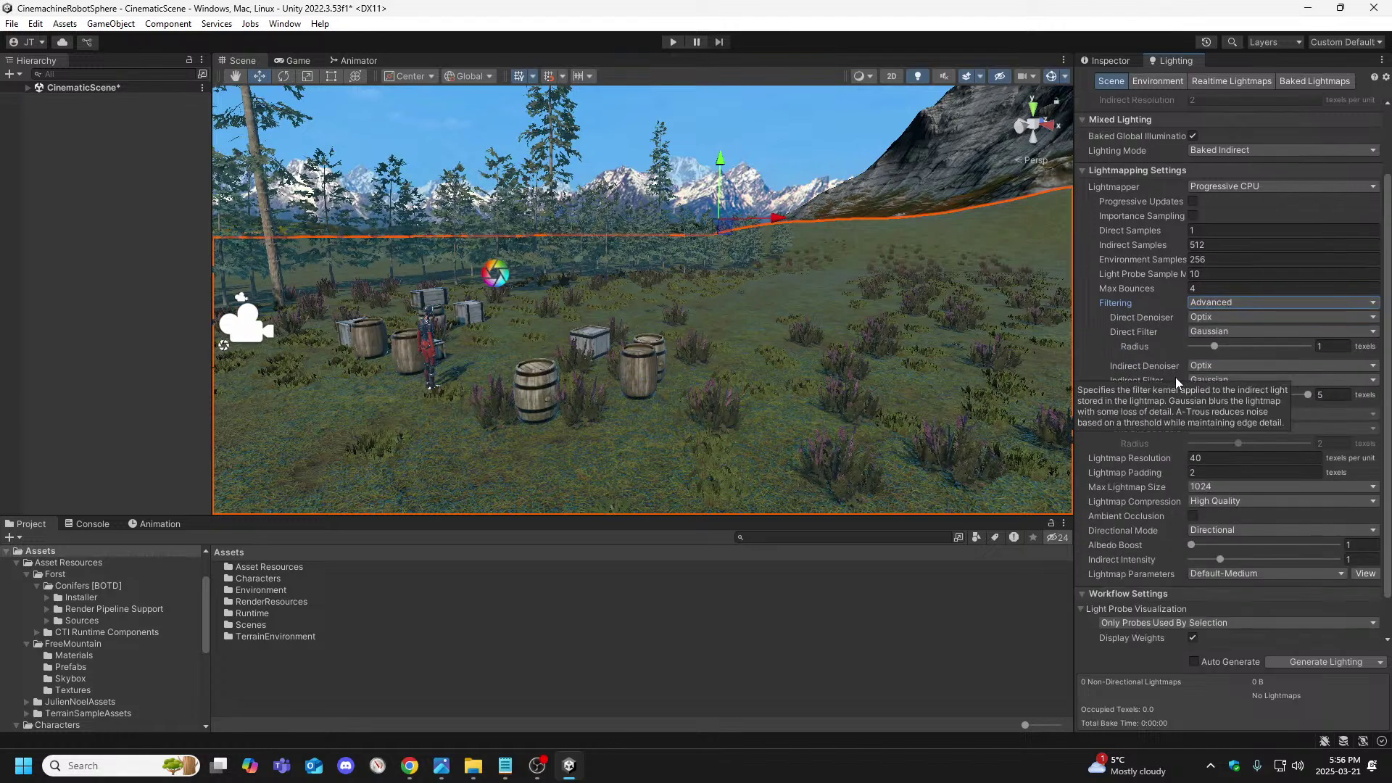
Set the Direct Denoiser to OpenImageDenoise and the Direct Filter to None
click(1264, 316)
click(1266, 350)
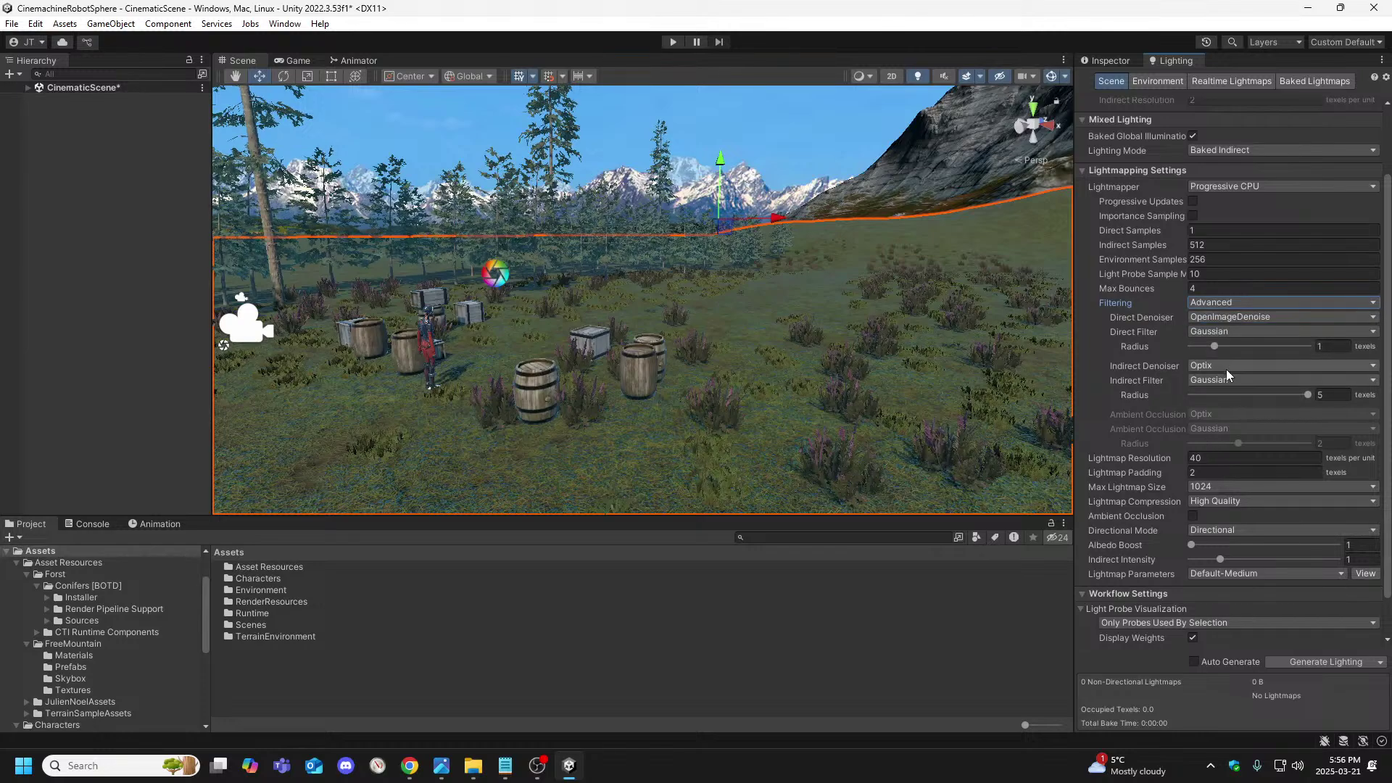
click(1231, 332)
click(1241, 382)
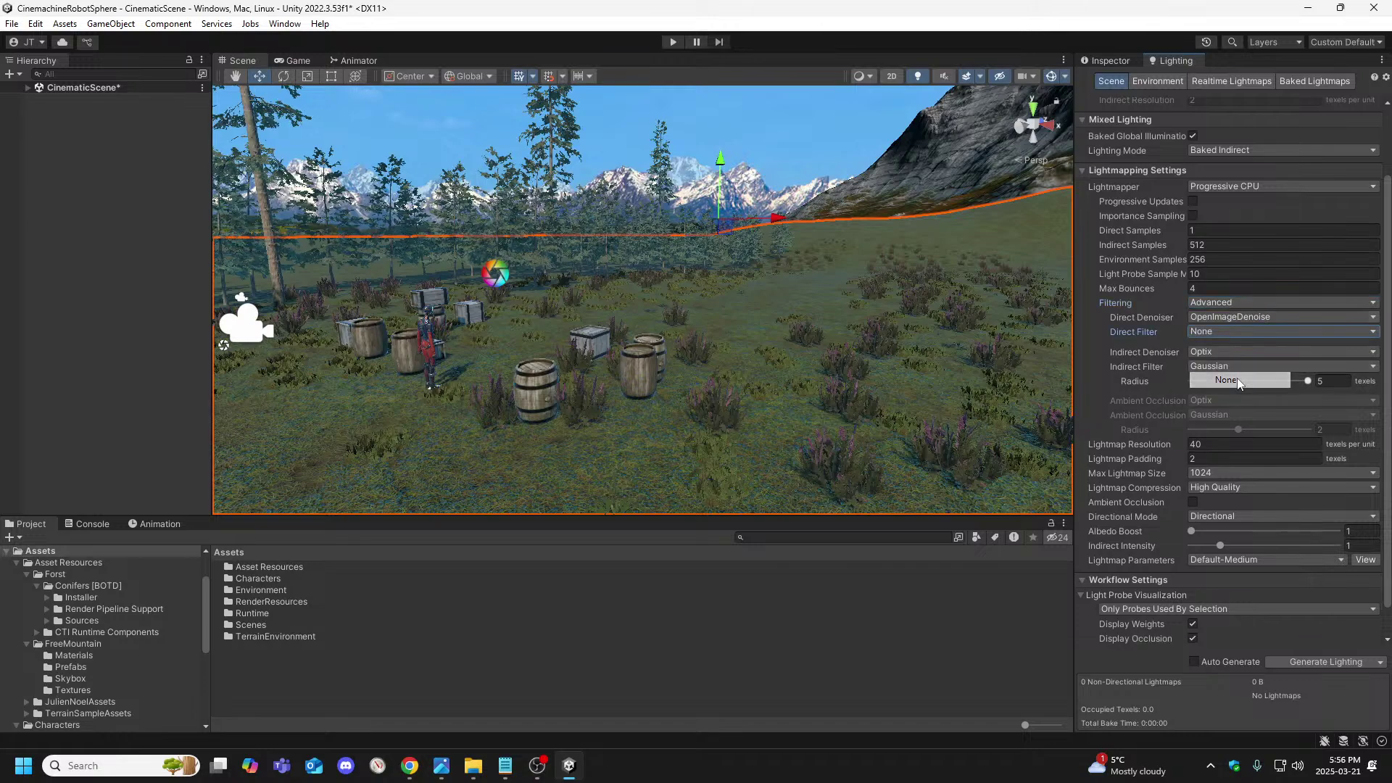
Set the Indirect Denoiser to OpenImageDenoise and the Indirect Filter to None
click(1225, 351)
click(1240, 377)
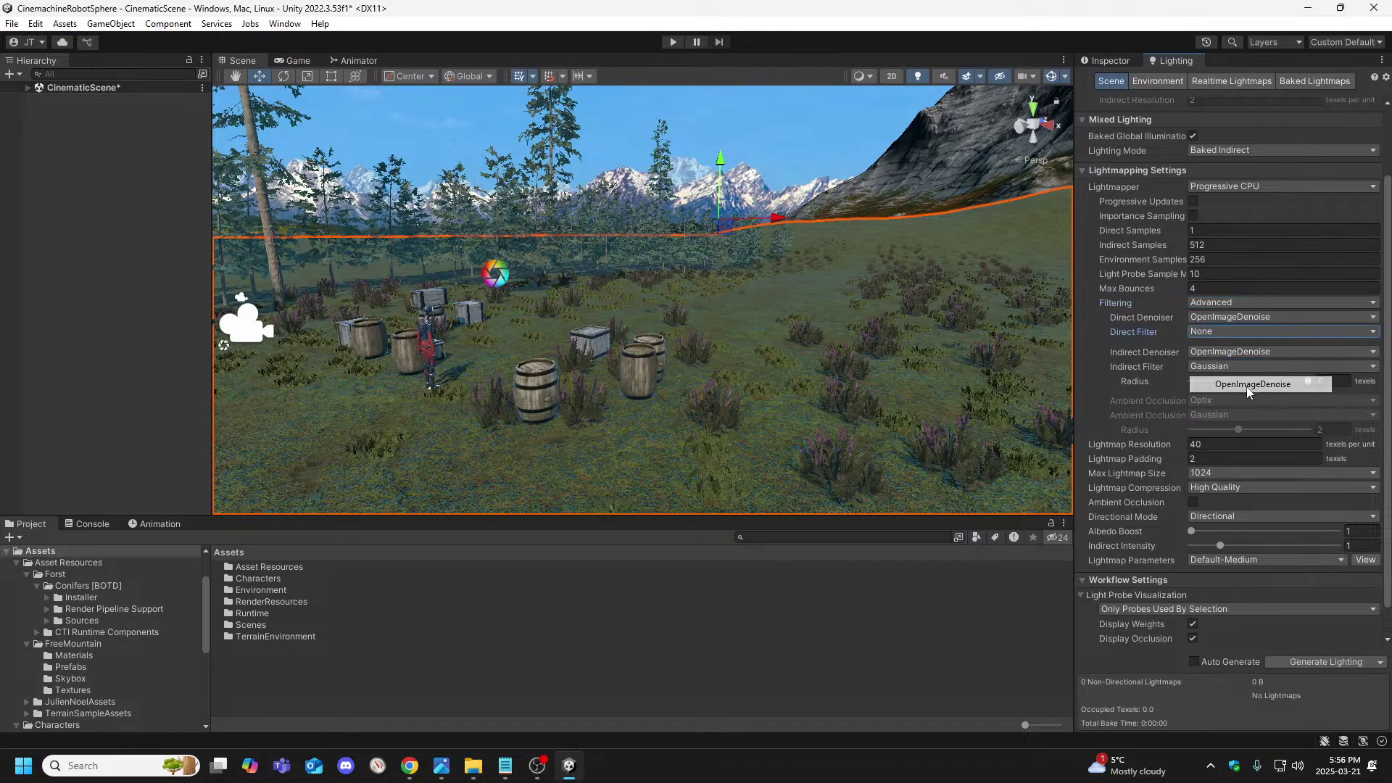
click(1238, 366)
click(1229, 415)
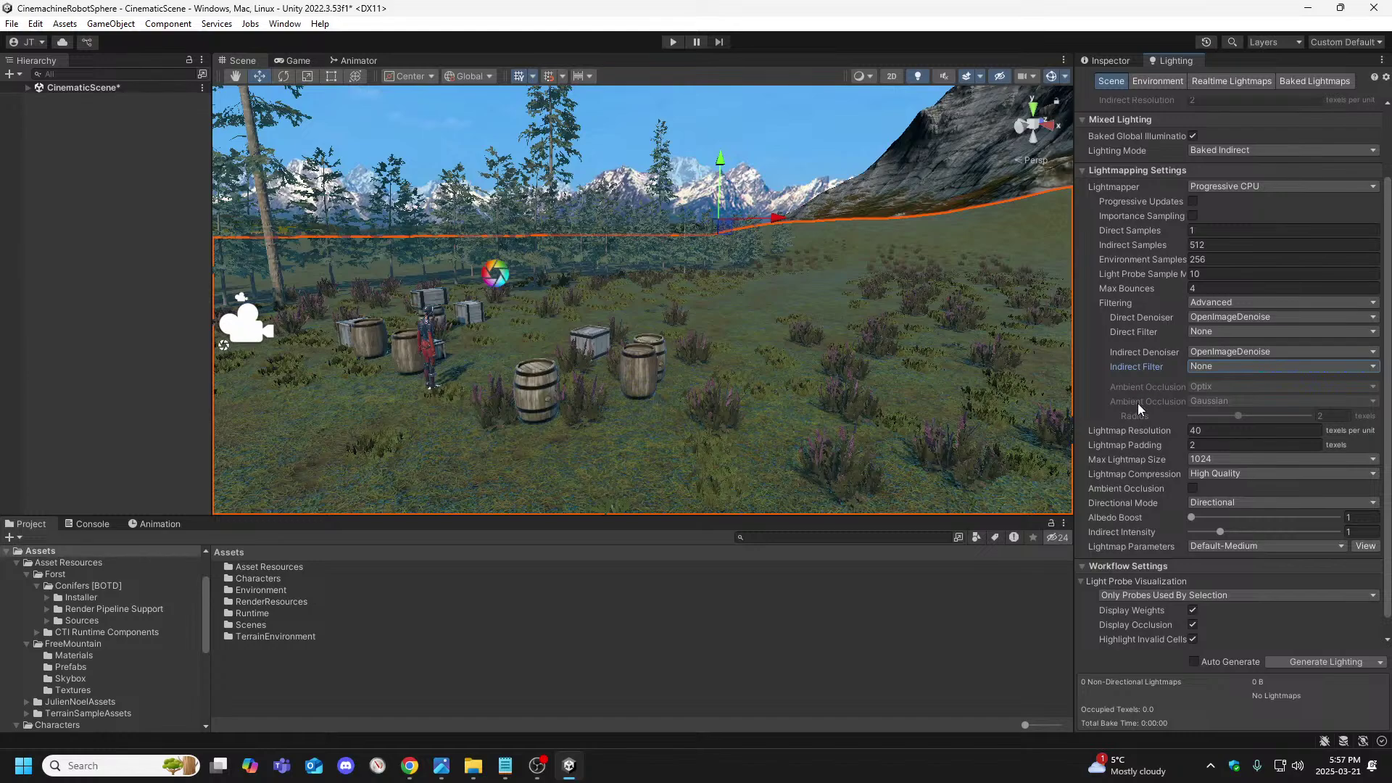
Set the Lightmap Resolution to 0.5 texels per unit and the Max Lightmap Size to 2048
click(1224, 430)
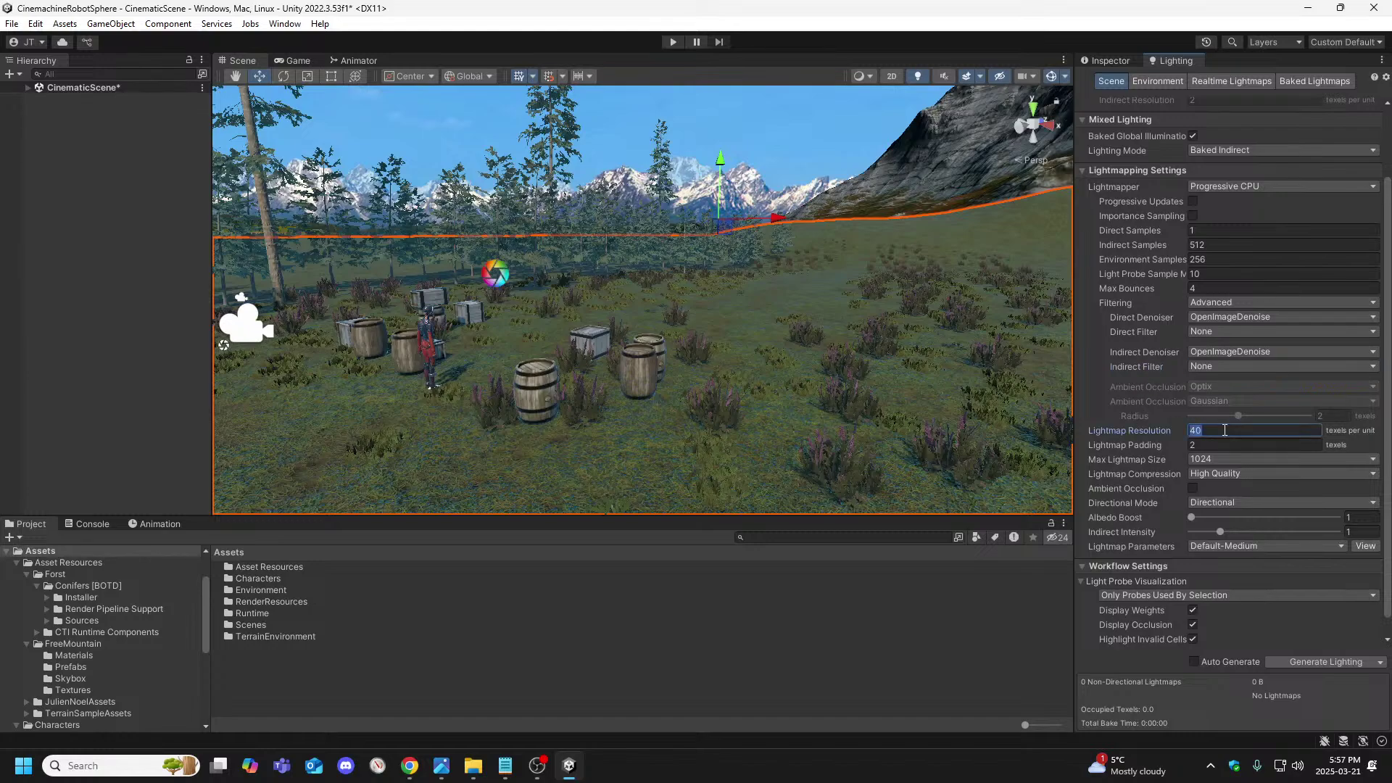
text(.5)
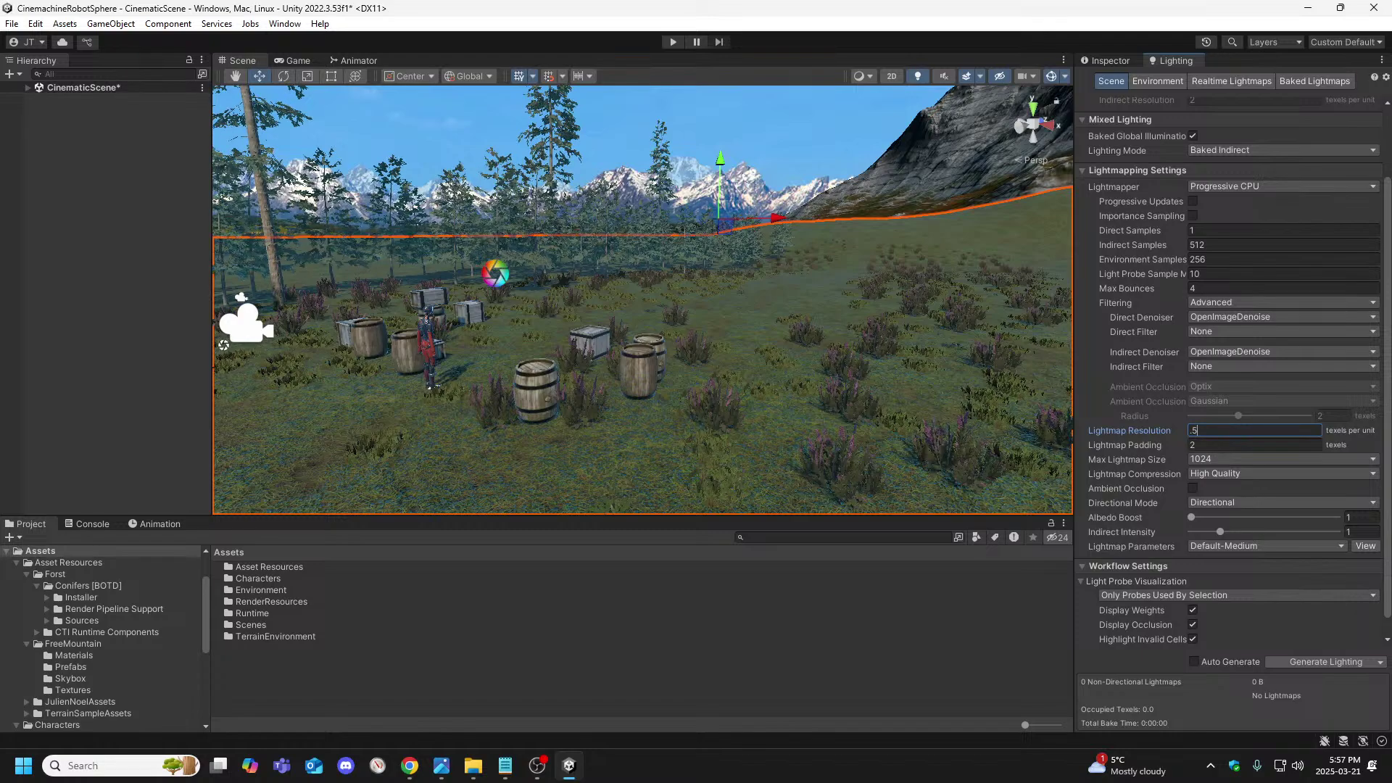
click(1227, 460)
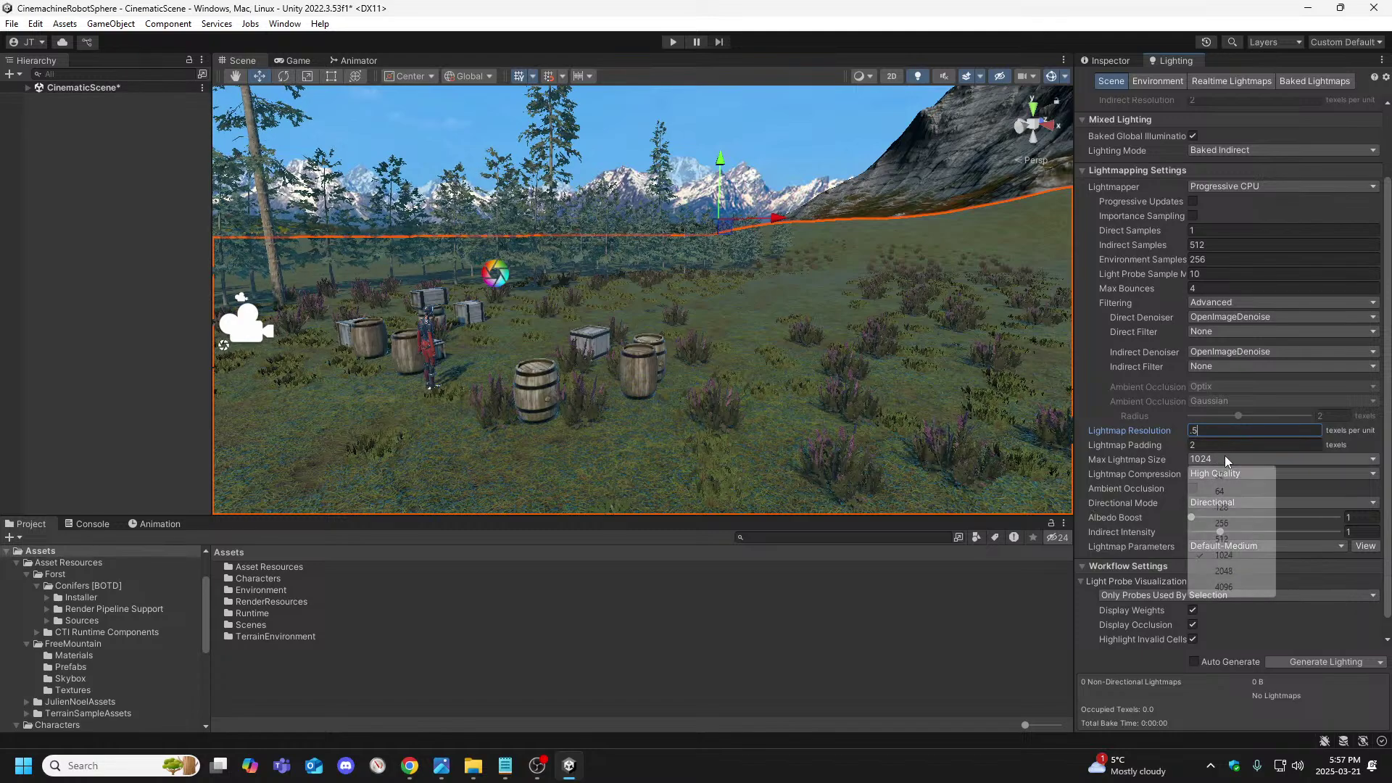
click(1236, 572)
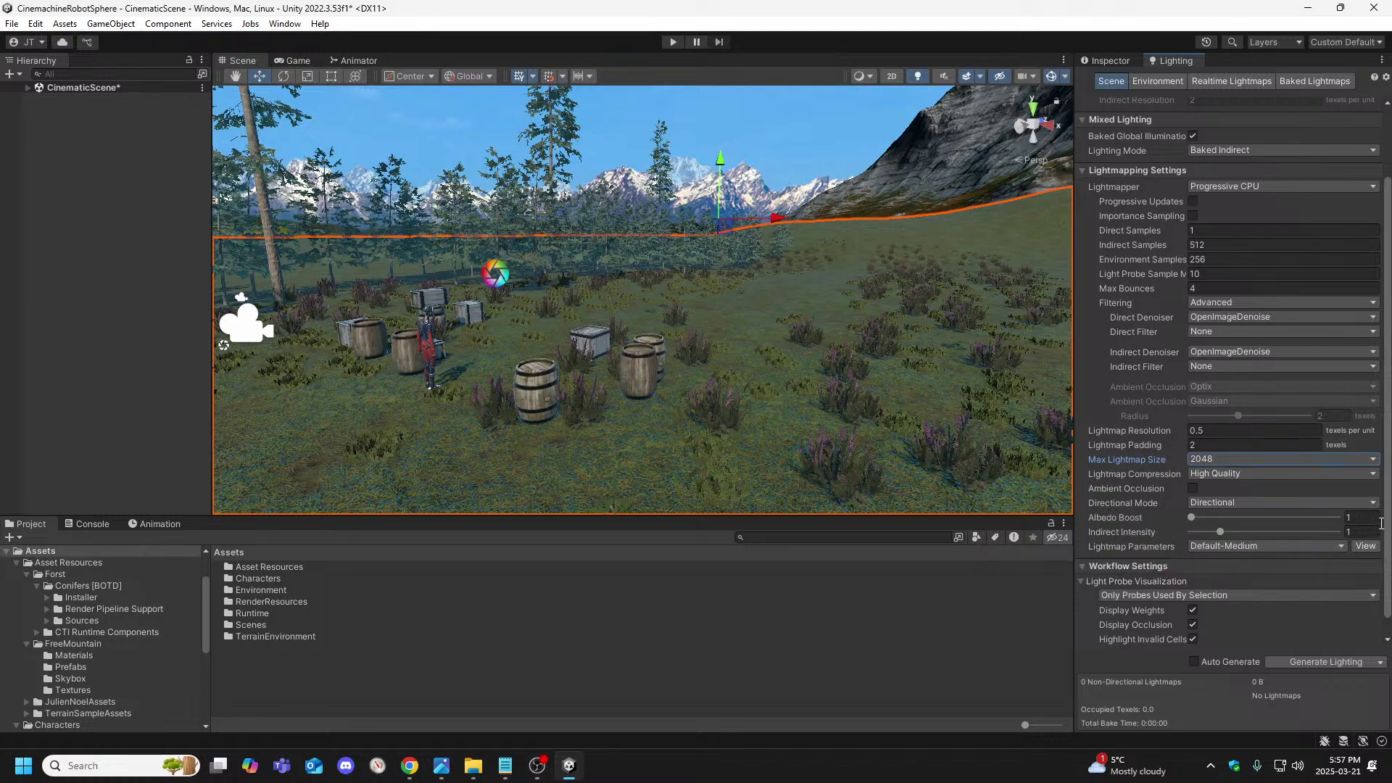
key(alt+Tab)
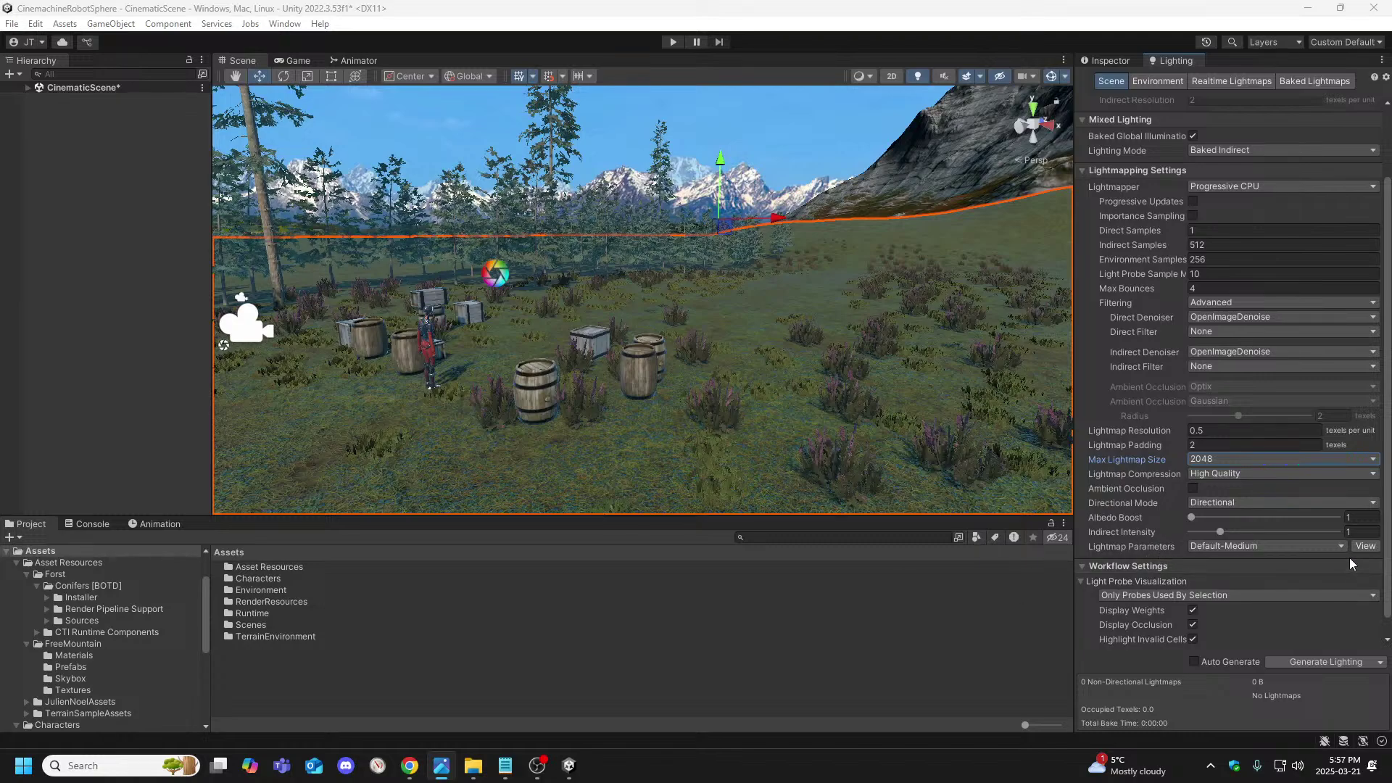
Collapse the Workflow Settings and create a new Lightmap Parameters asset named CinematicScene for the scene's lightmapping
scroll(1208, 550, down, 1)
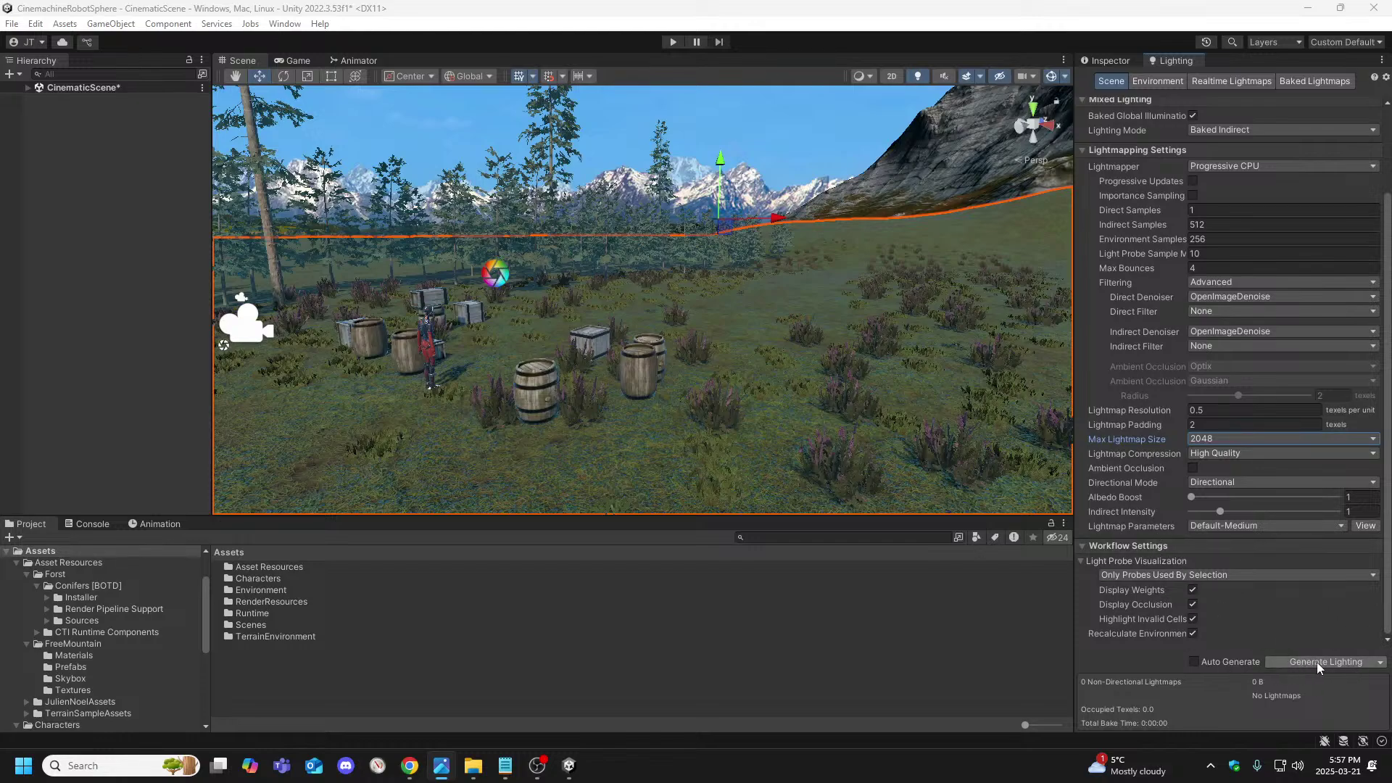
click(1089, 548)
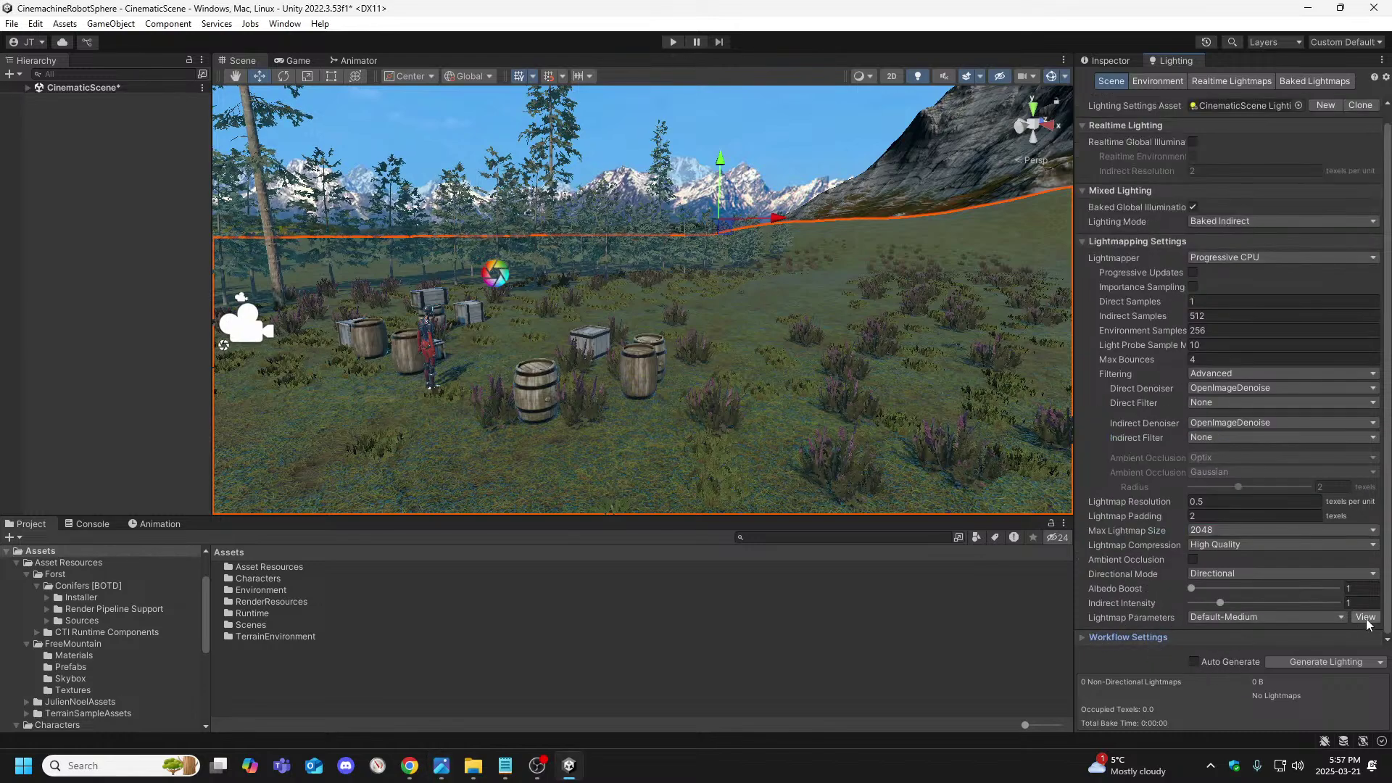
click(1340, 619)
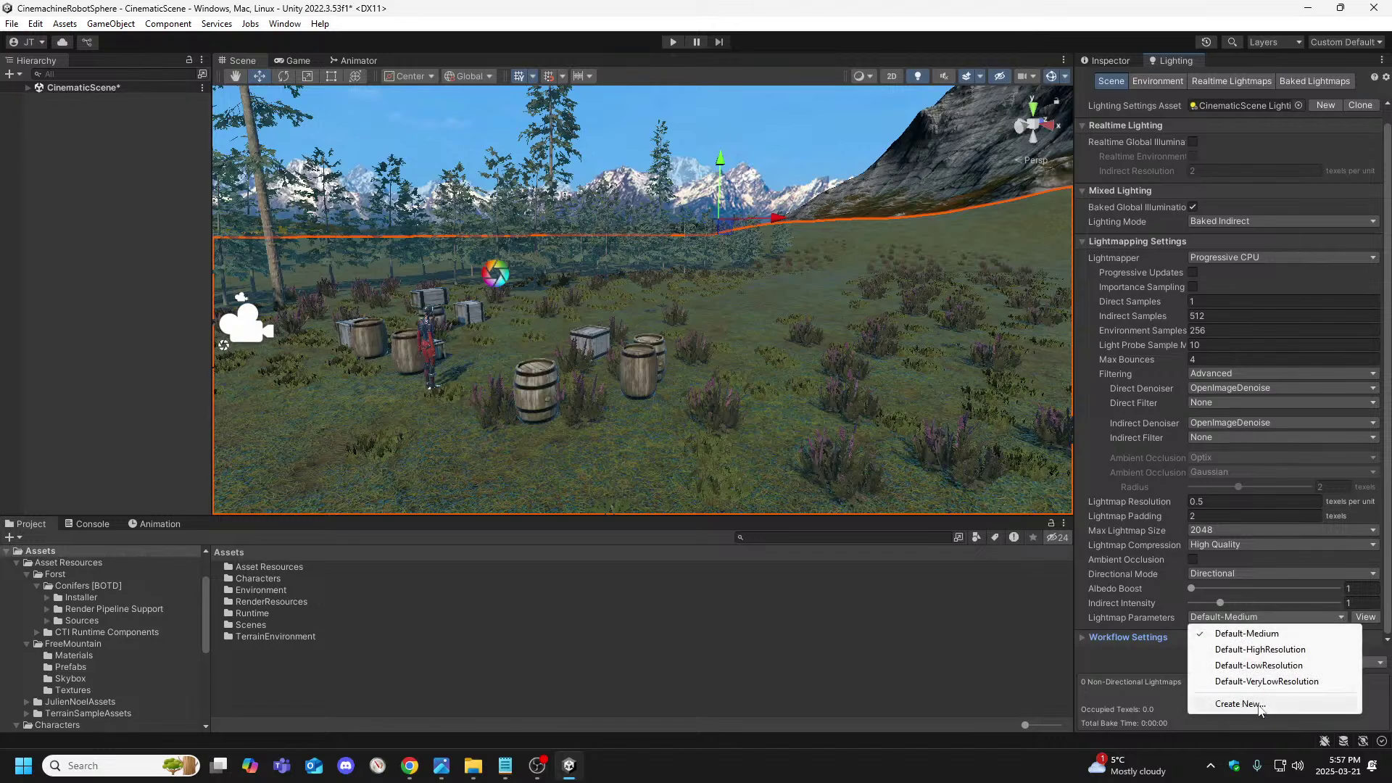
click(1239, 704)
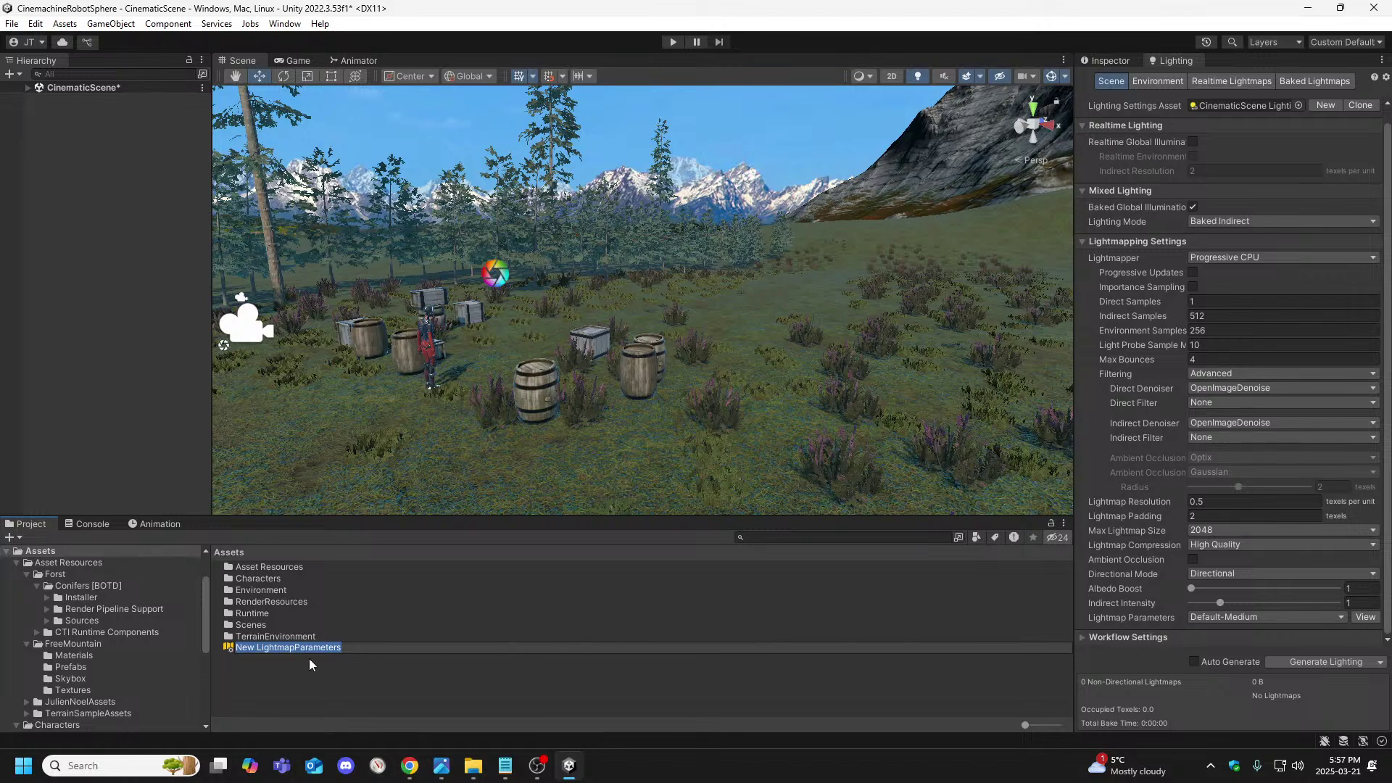
text(C)
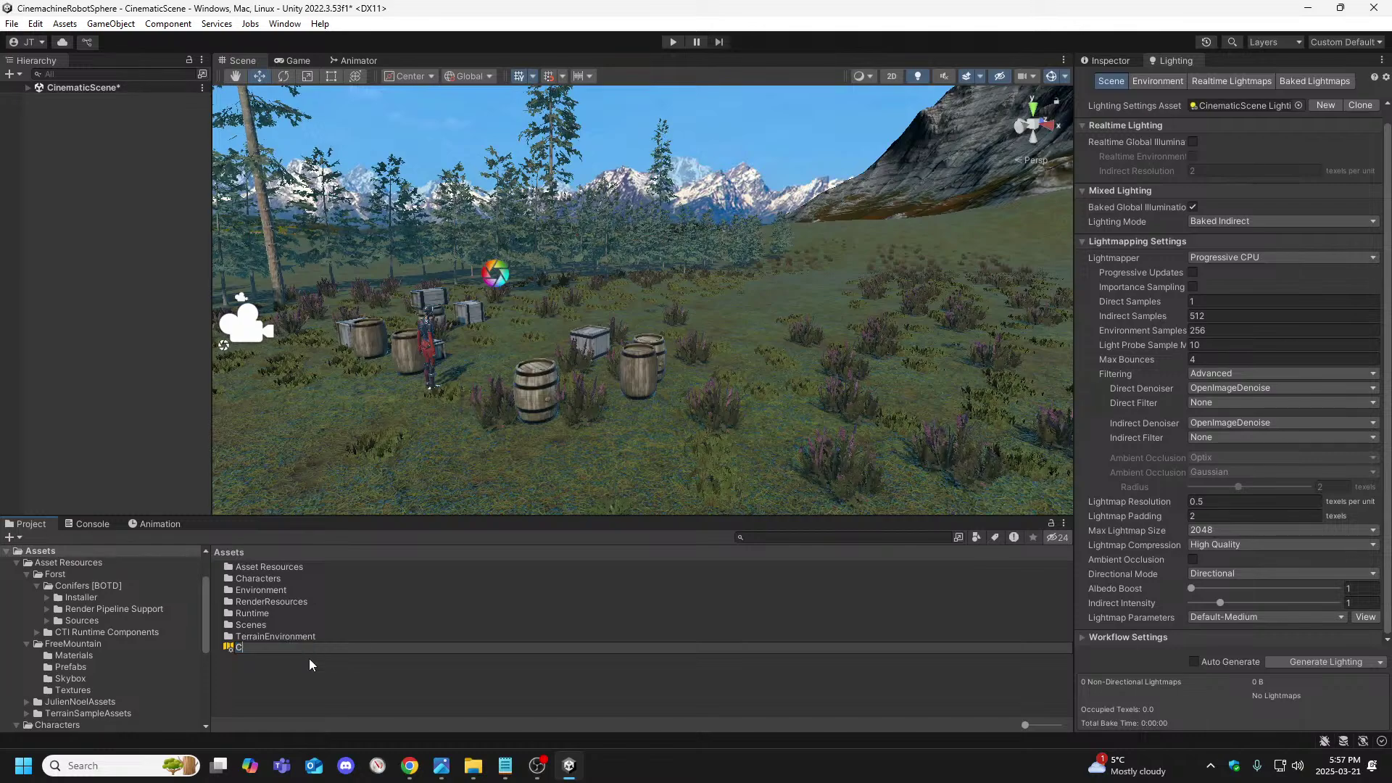
text(inenmaticScene)
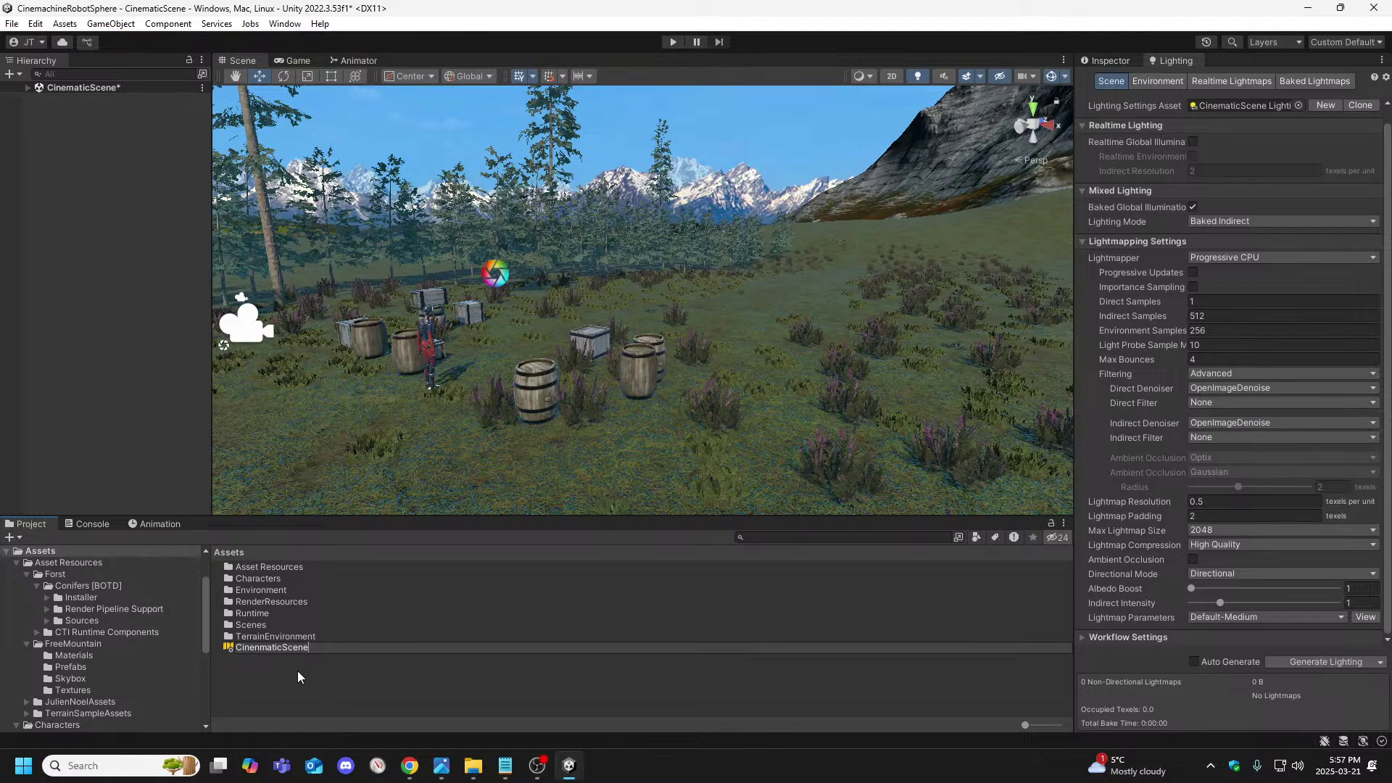
key(Left)
key(Left)
key(Left)
key(Left)
key(Left)
key(Left)
key(Left)
key(Left)
key(Left)
key(Left)
key(Return)
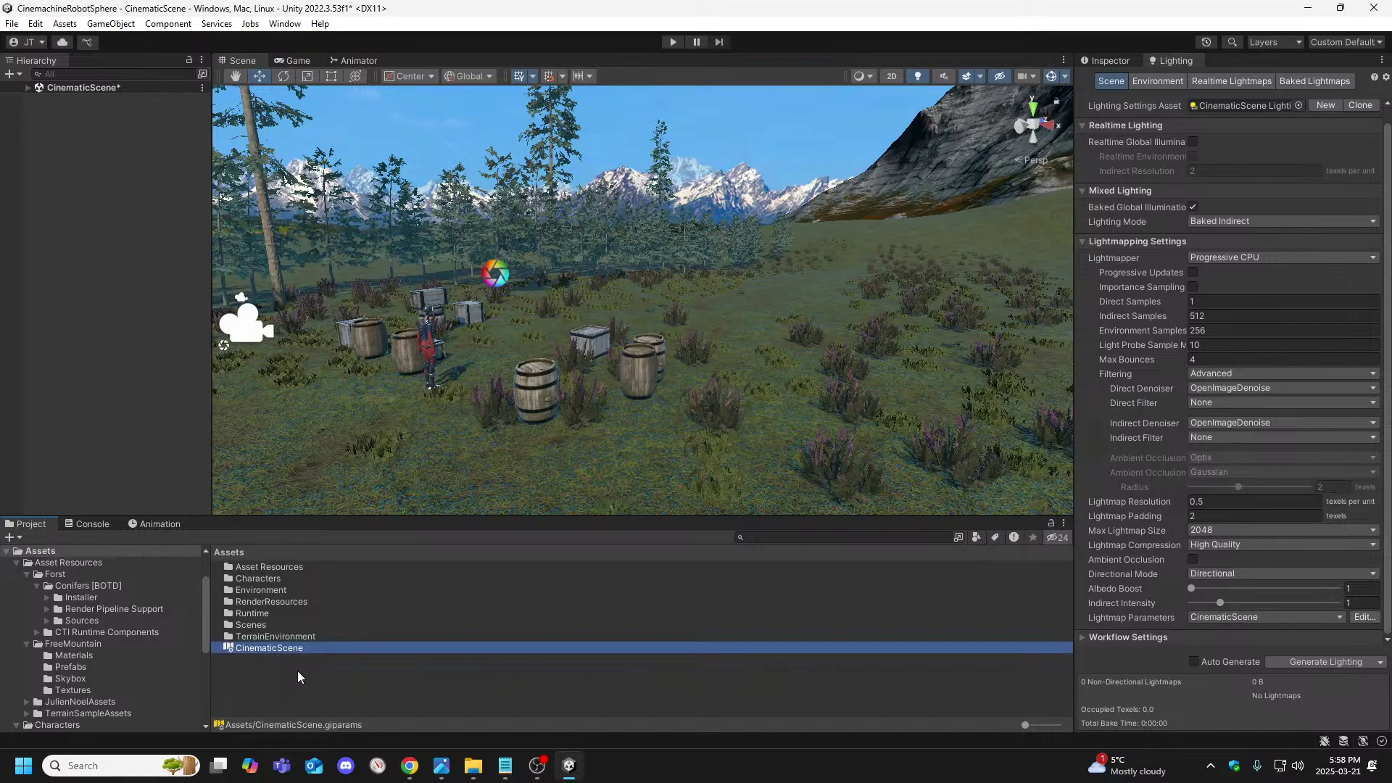
Create a folder named Electric Department inside the project's Environment folder
scroll(173, 649, down, 3)
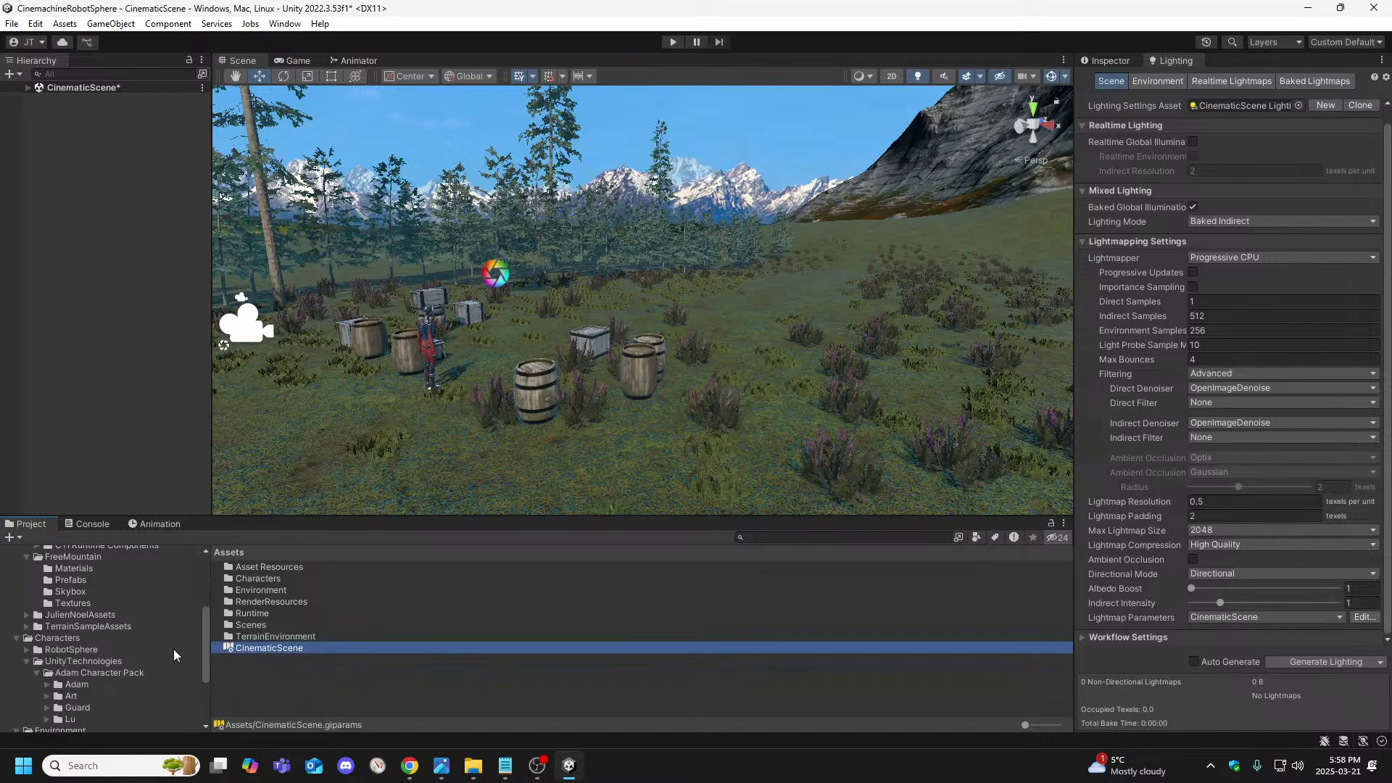
scroll(77, 638, up, 3)
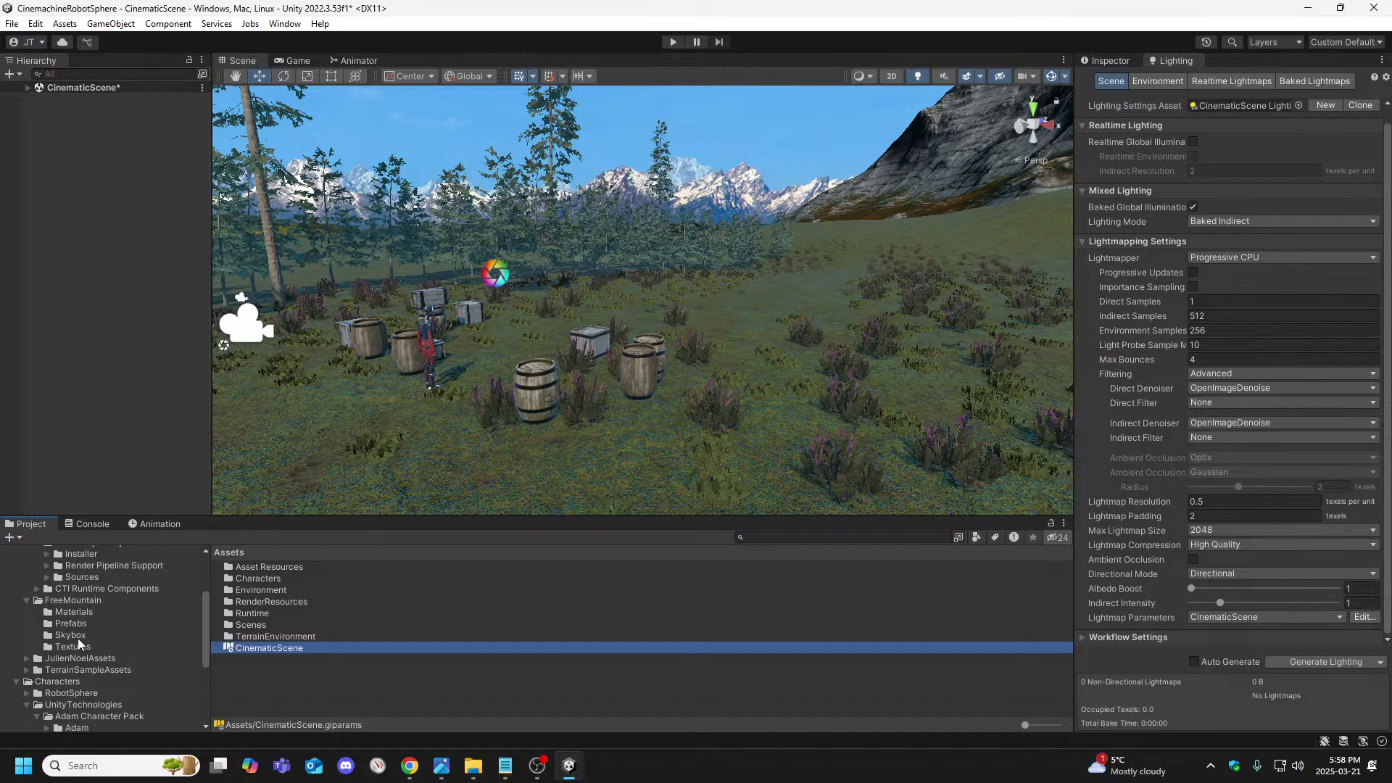
scroll(77, 638, down, 4)
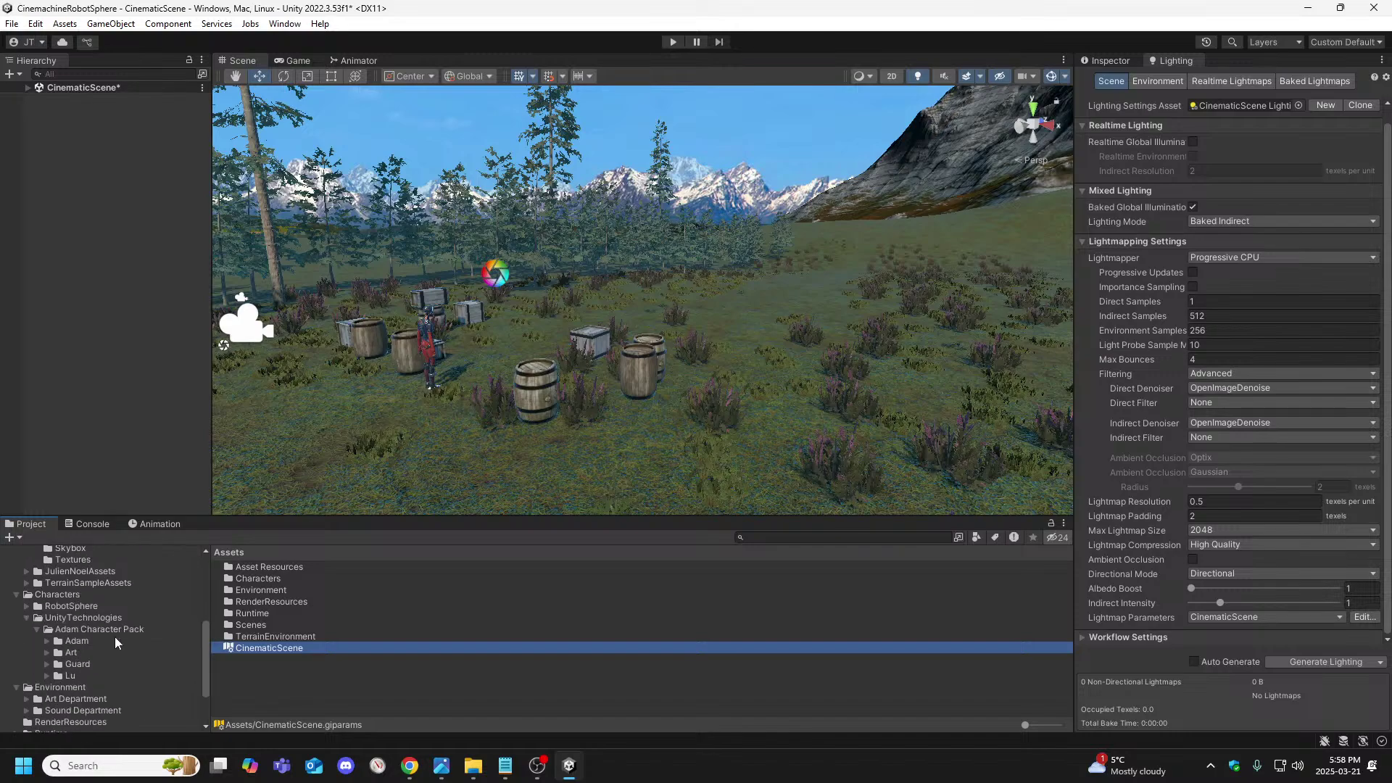
scroll(96, 633, down, 2)
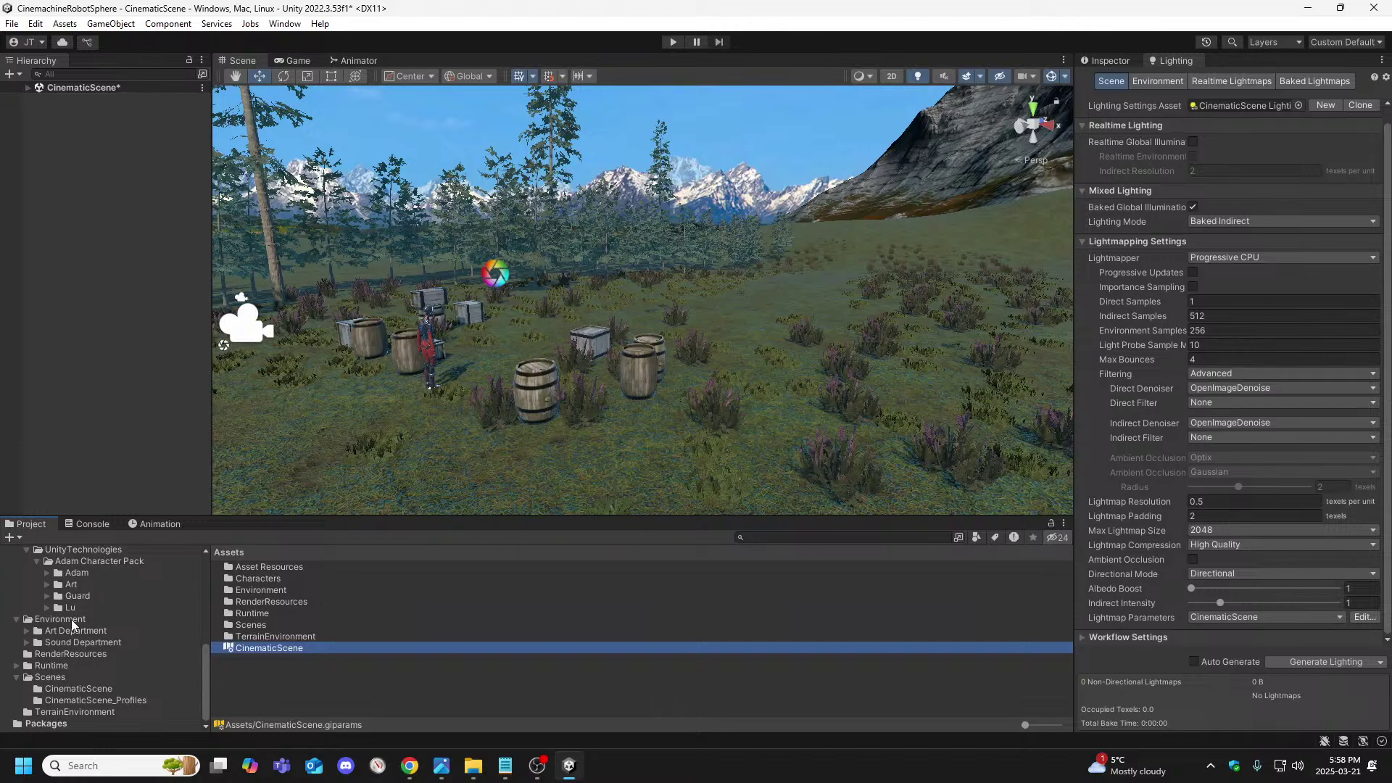
click(71, 619)
key(alt+Tab)
right_click(390, 607)
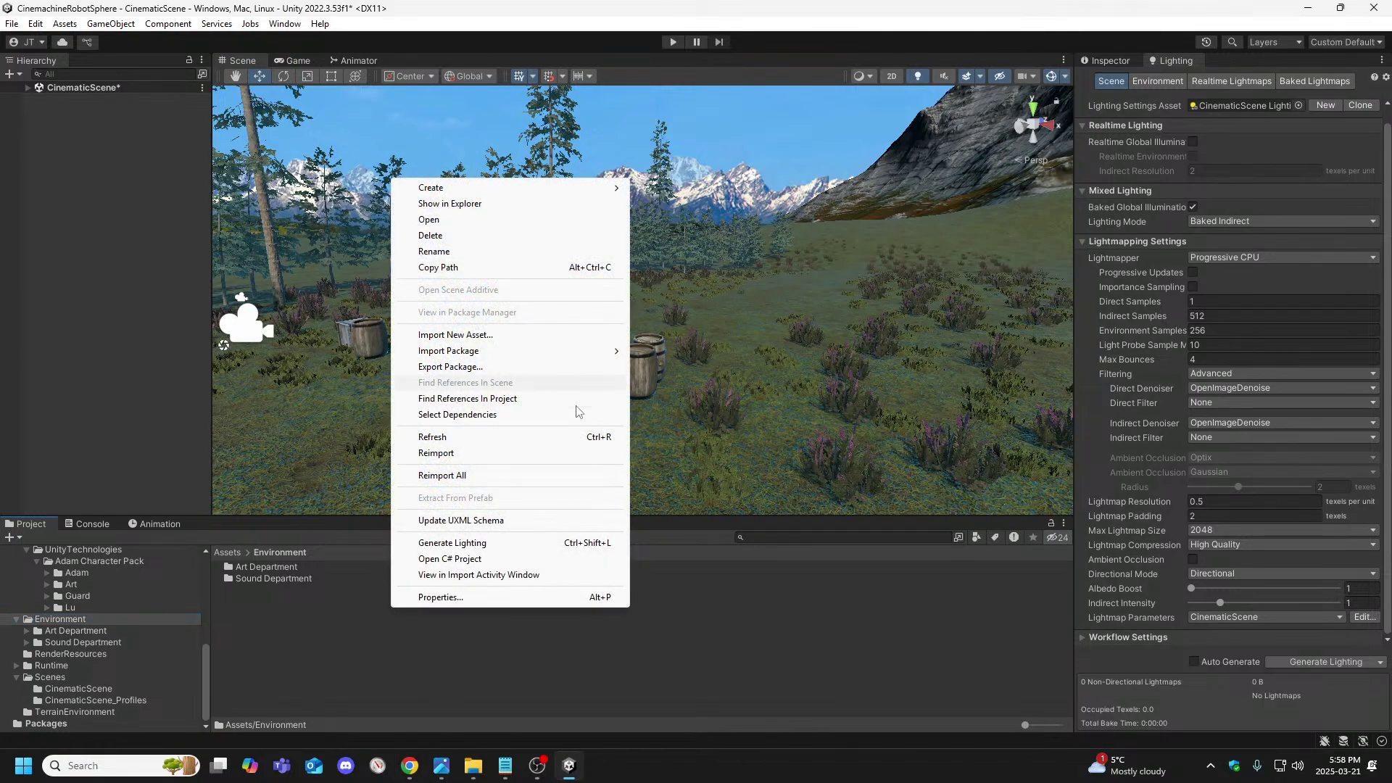
mouse_move(477, 189)
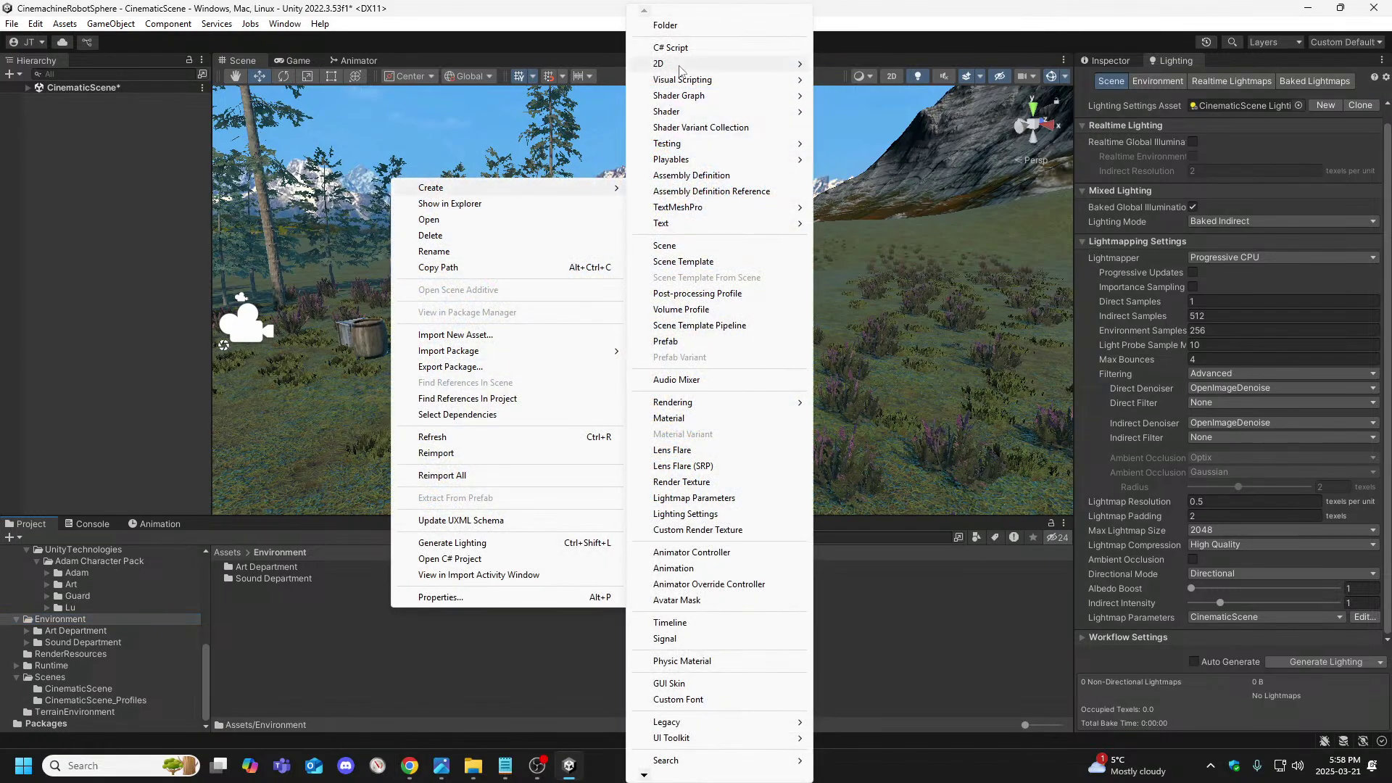
click(696, 28)
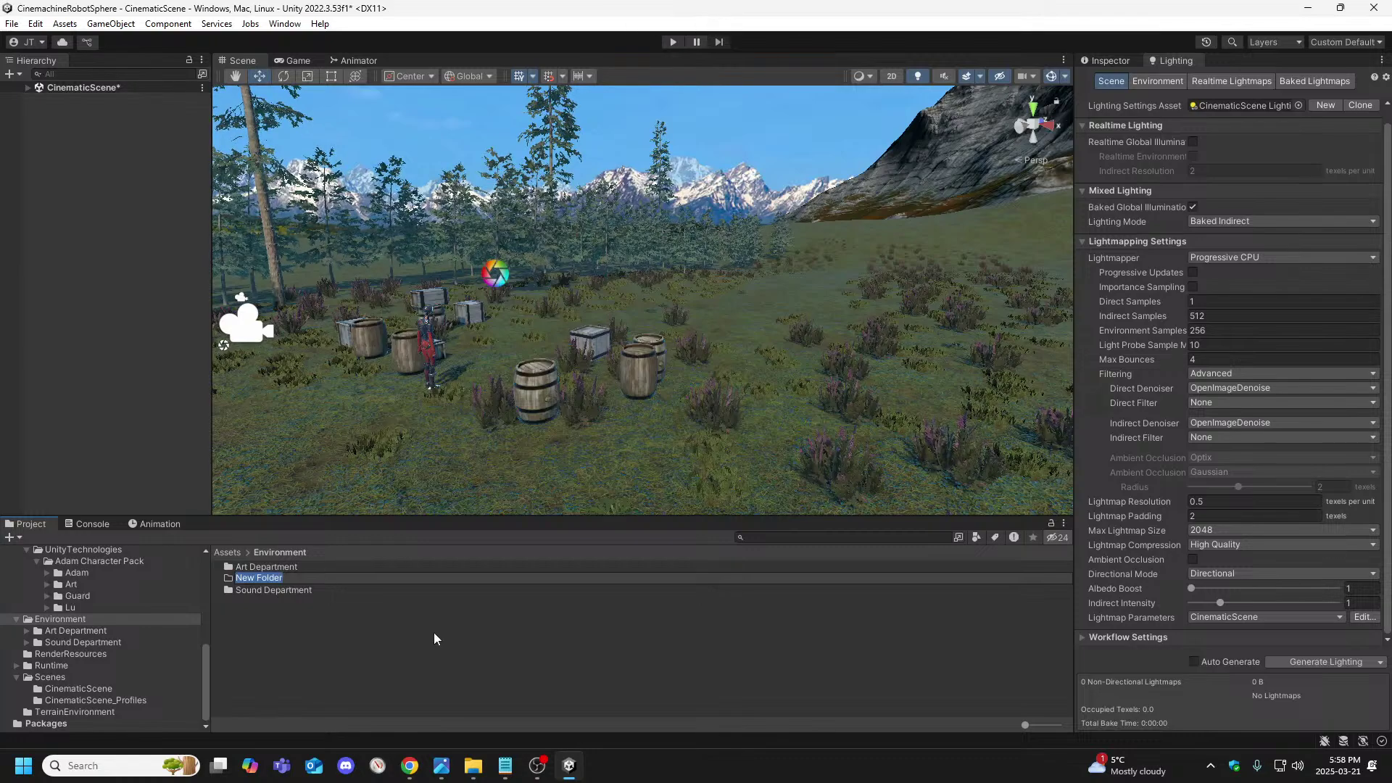
text(Electric)
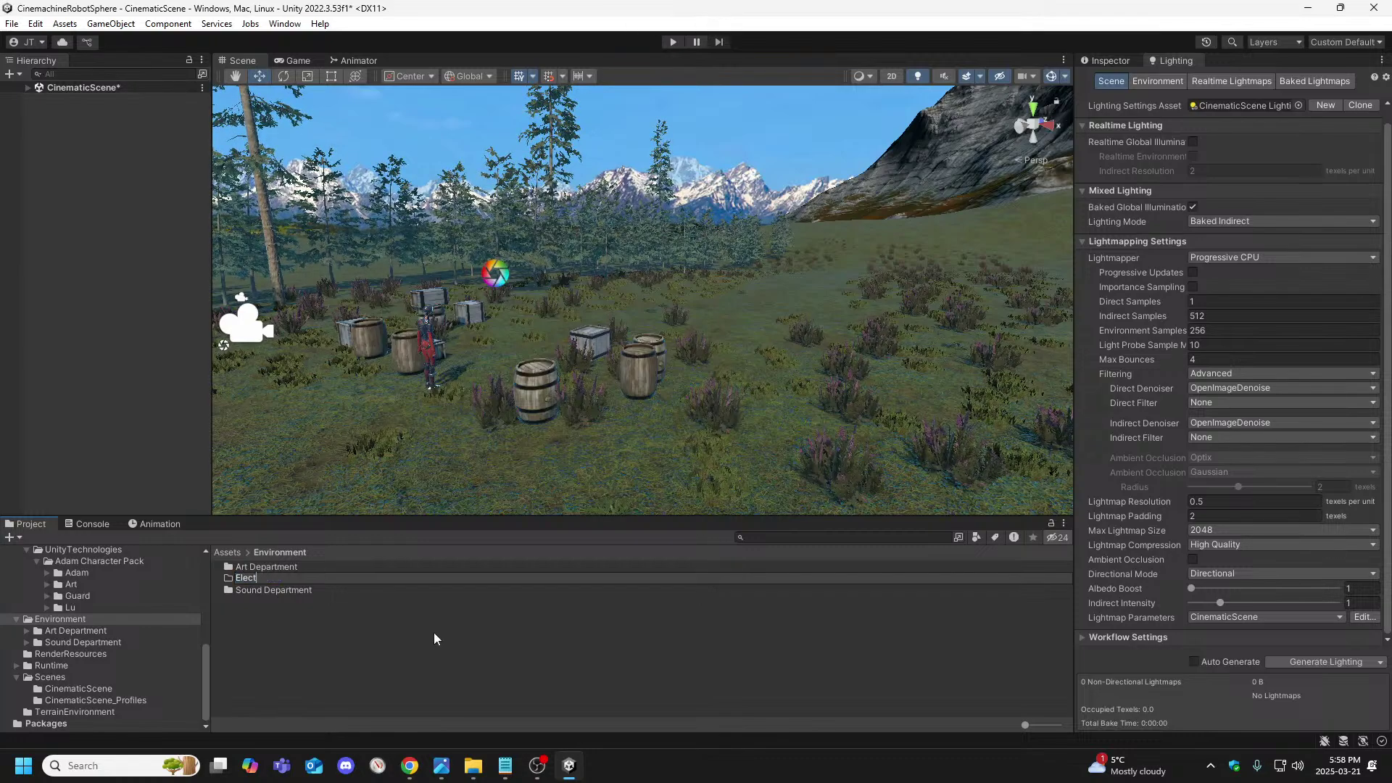
text( Departm)
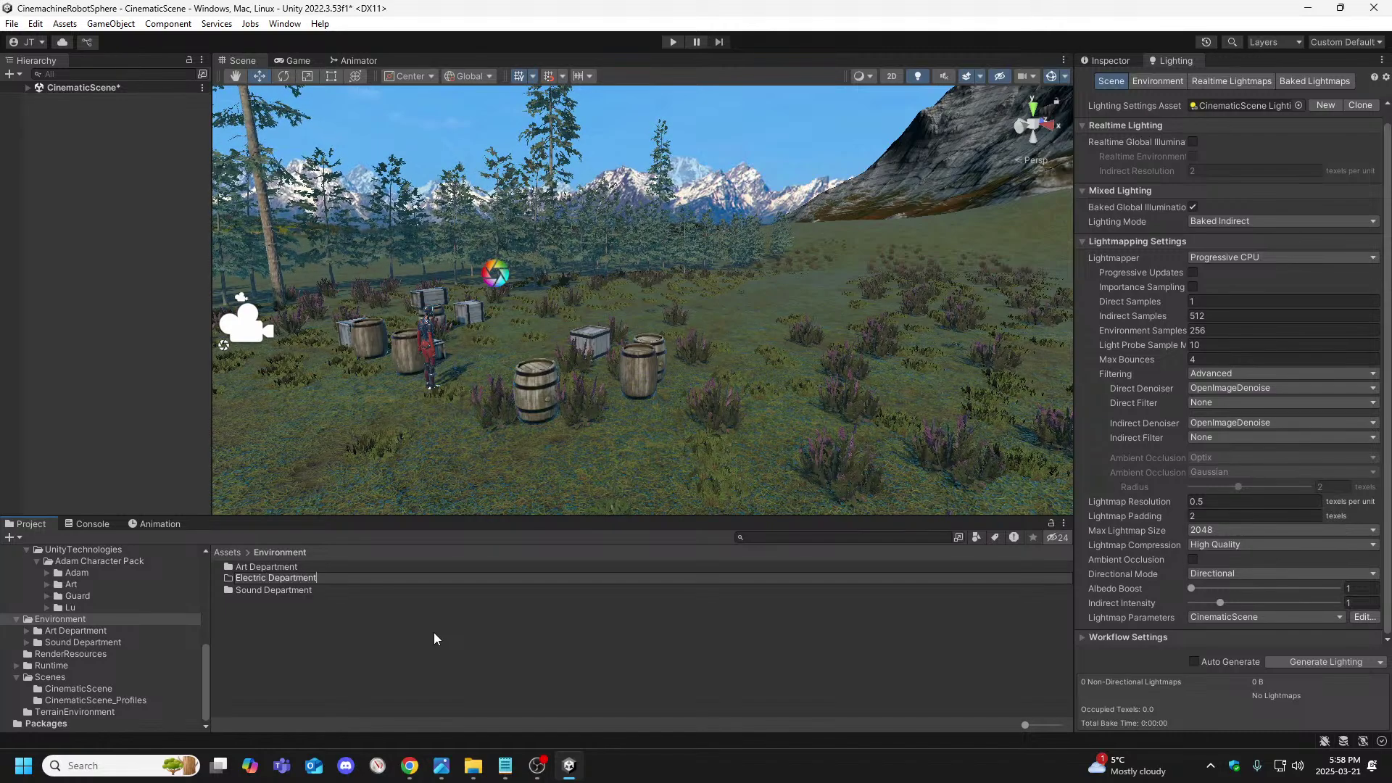
text(ent)
key(Return)
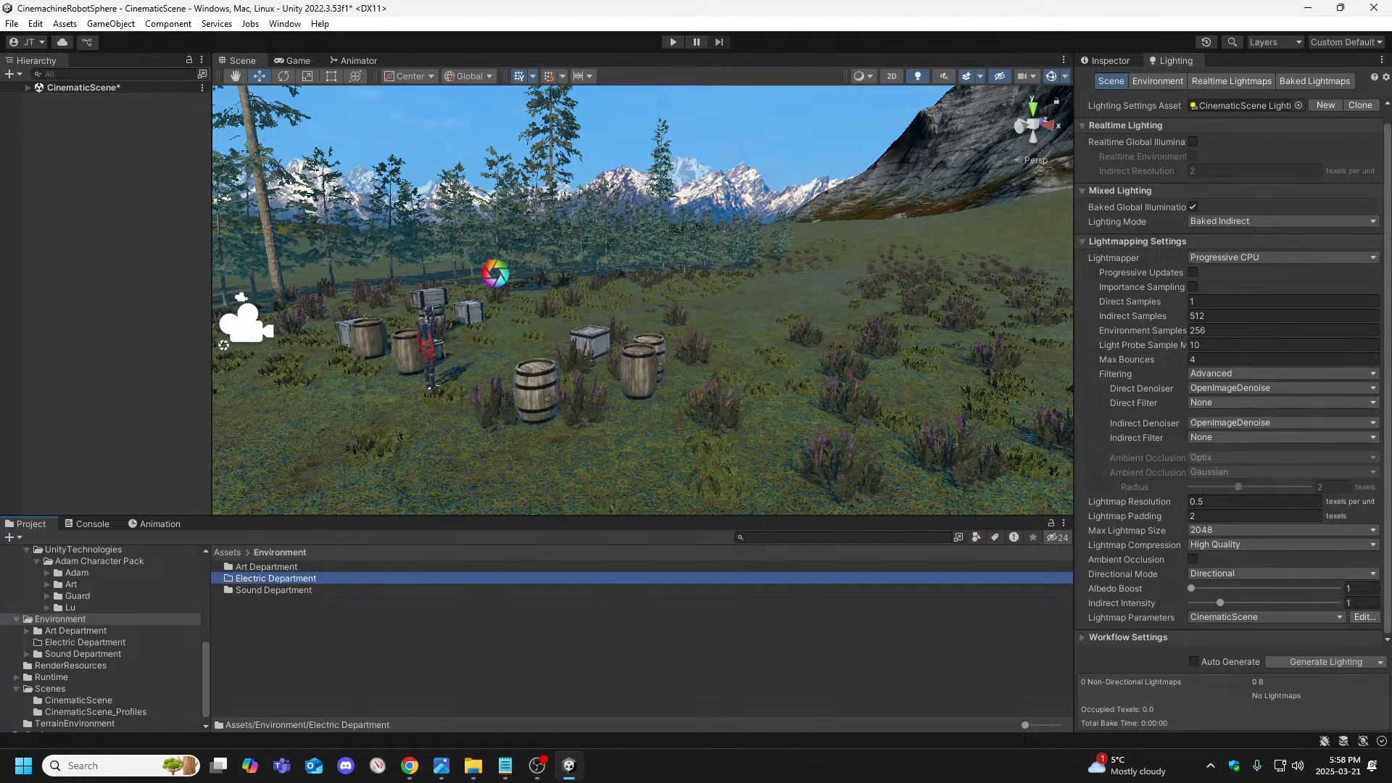
Move the CinematicScene lightmap parameters asset from Assets into the Electric Department folder and open that folder
key(alt+Tab)
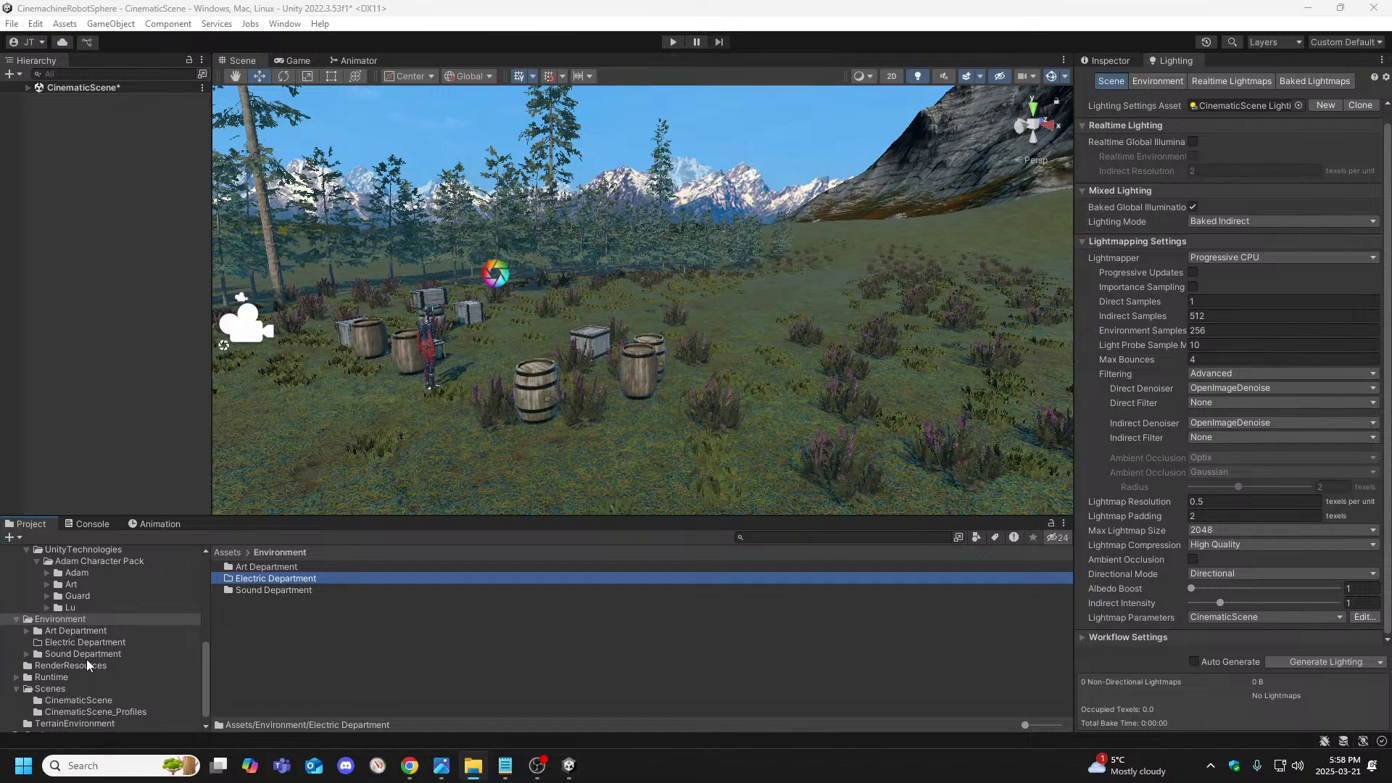
scroll(86, 659, up, 10)
click(40, 570)
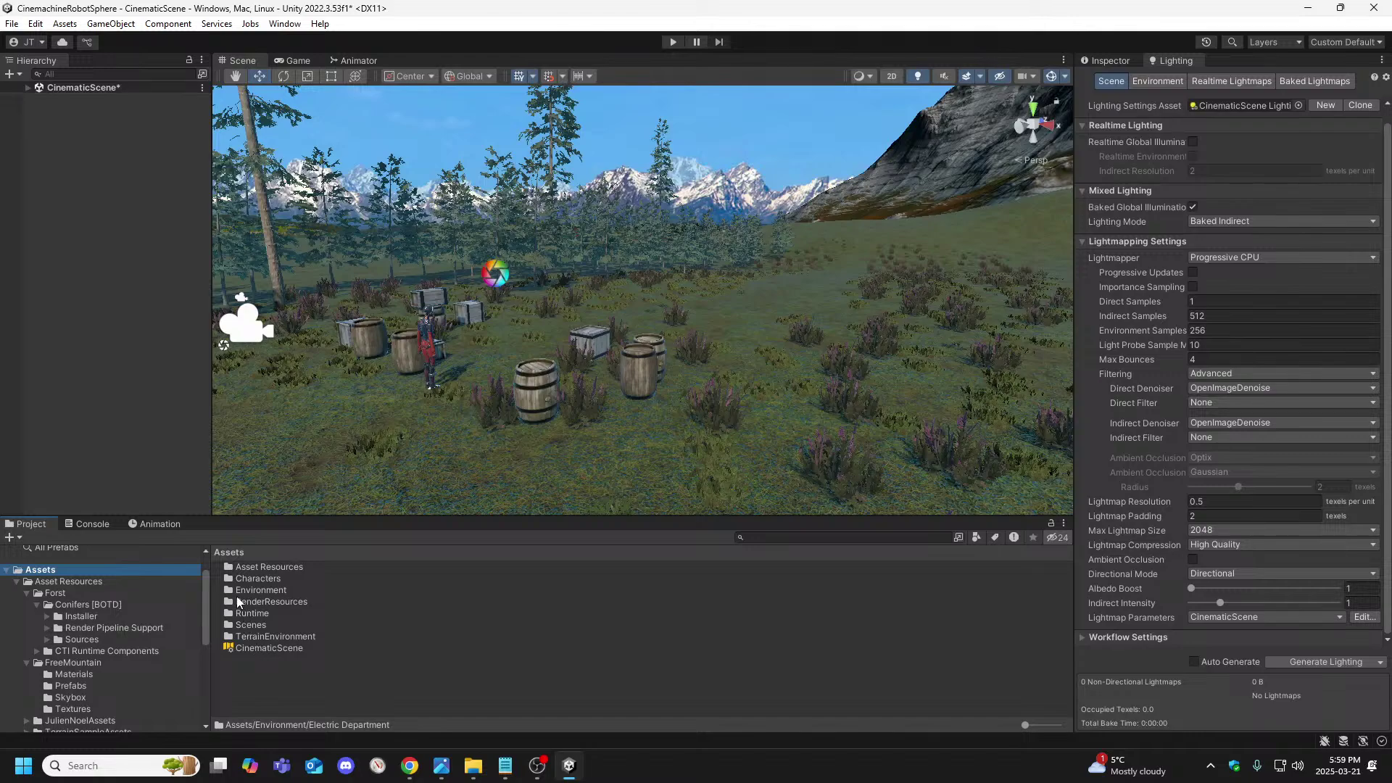
scroll(102, 656, down, 10)
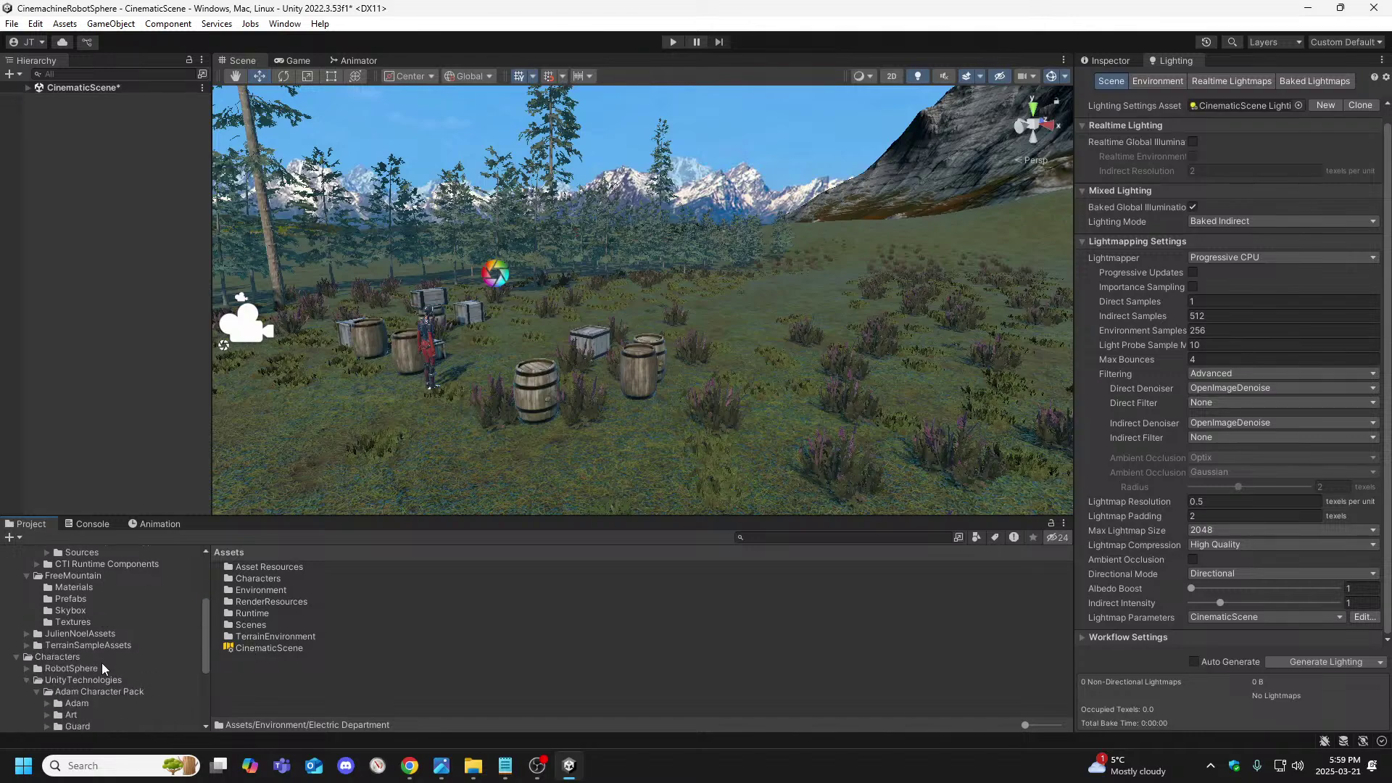
click(250, 647)
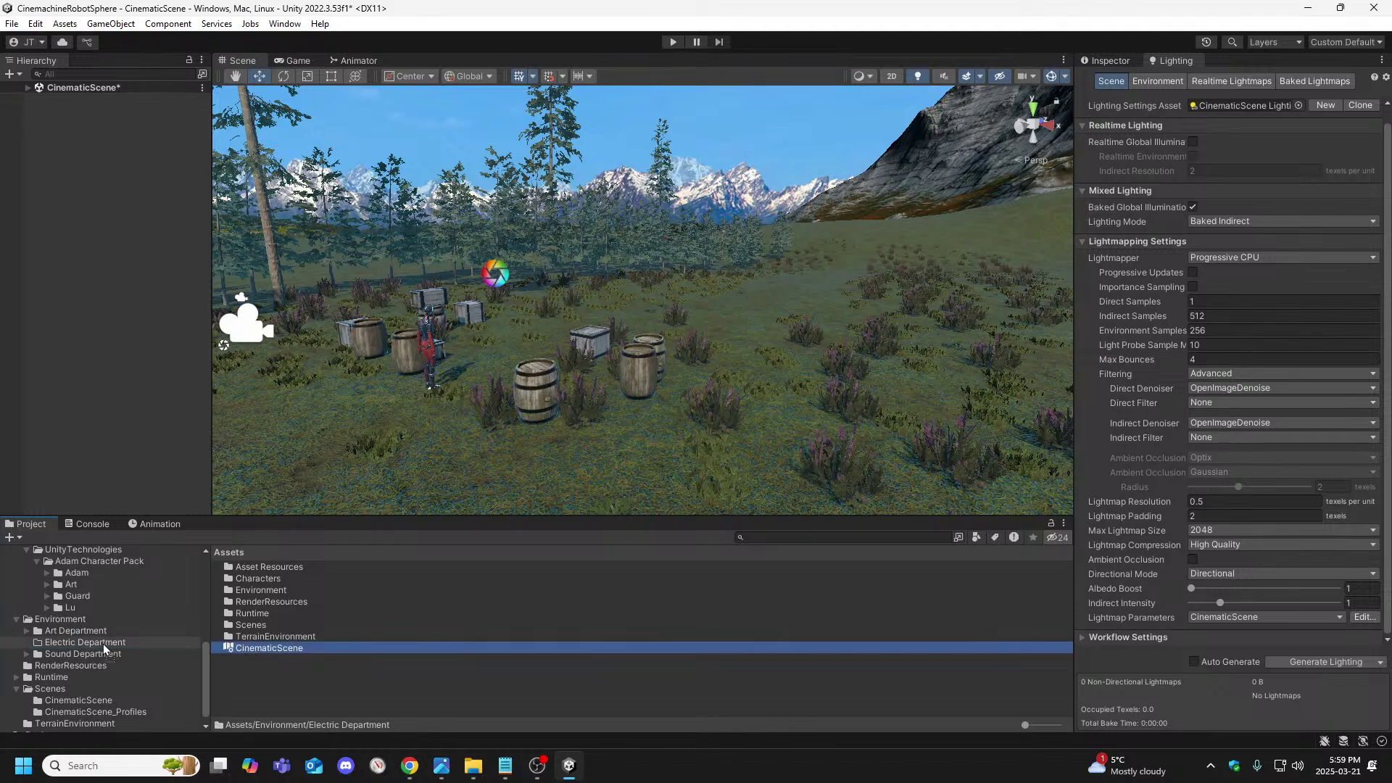
scroll(103, 644, up, 10)
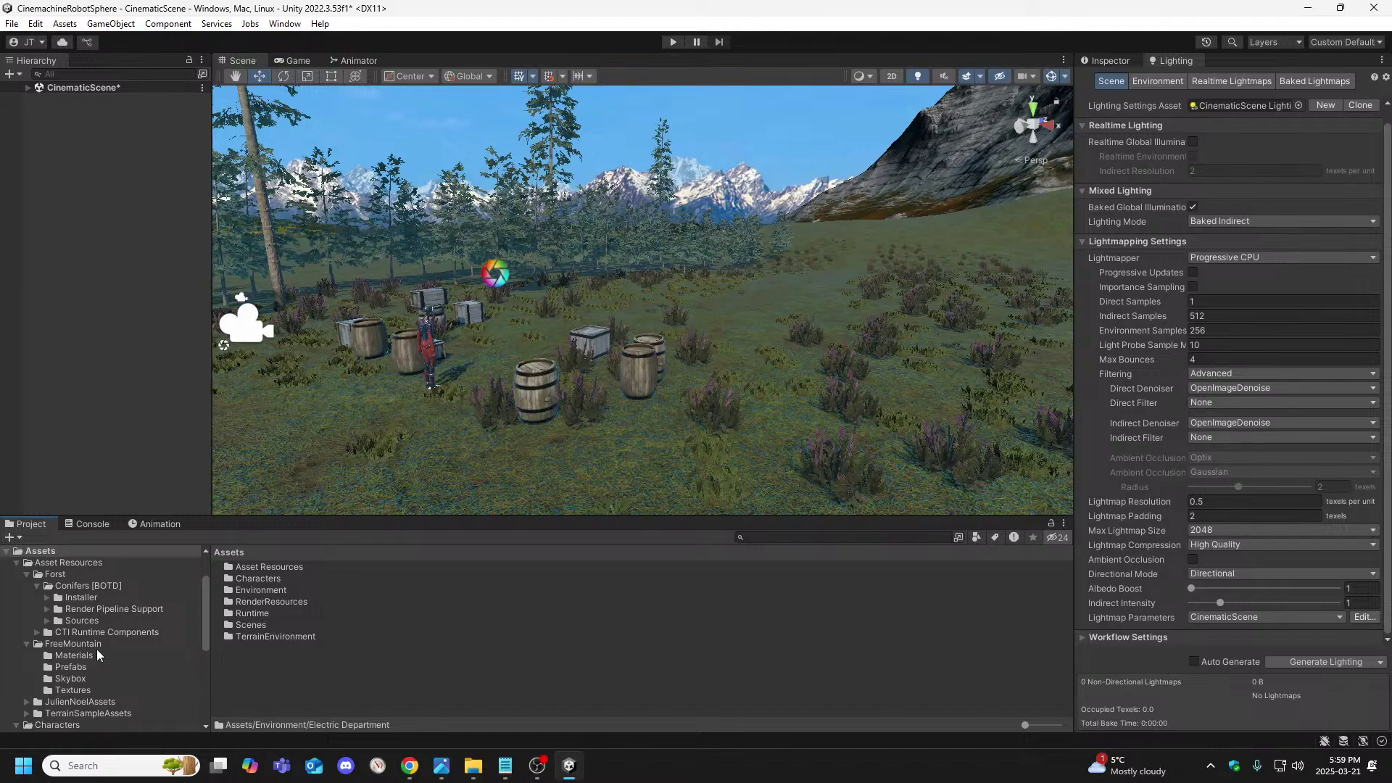
scroll(98, 652, down, 10)
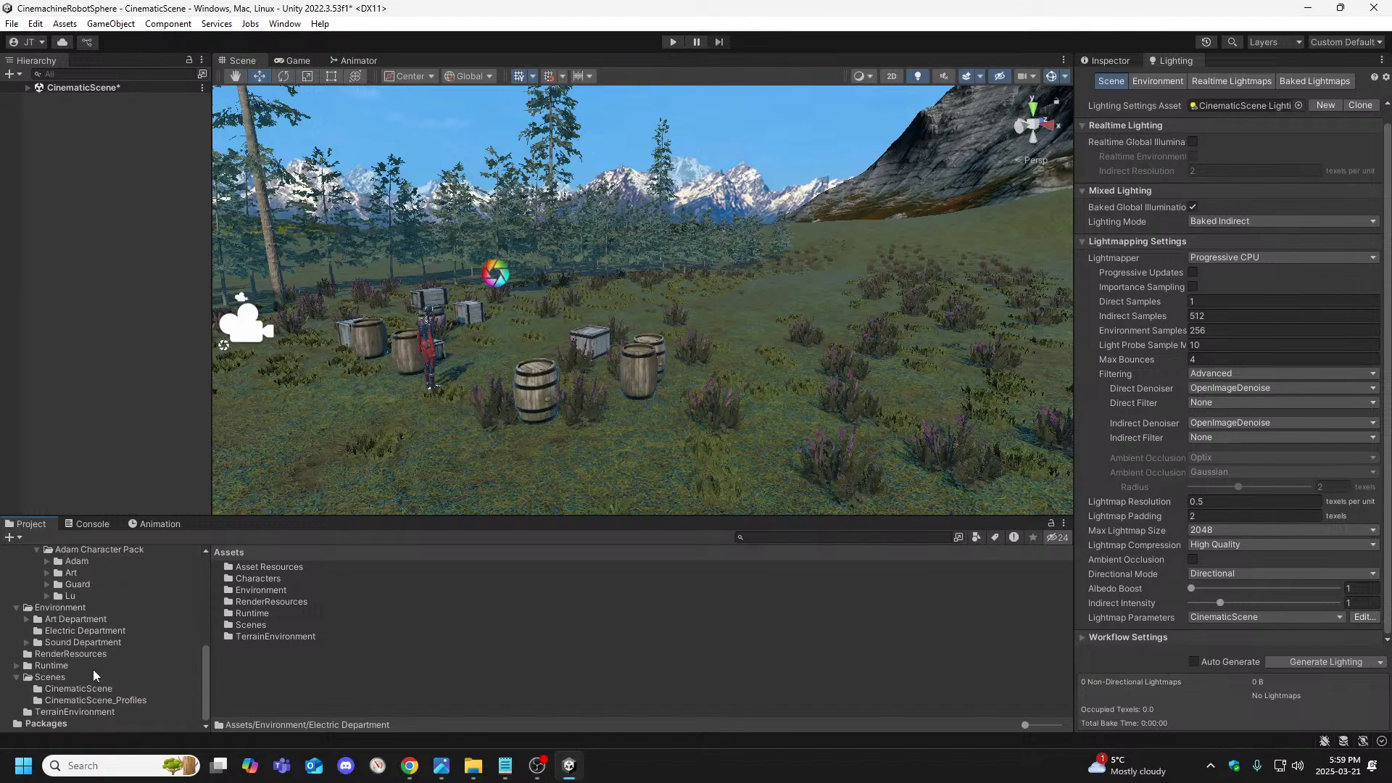
click(97, 631)
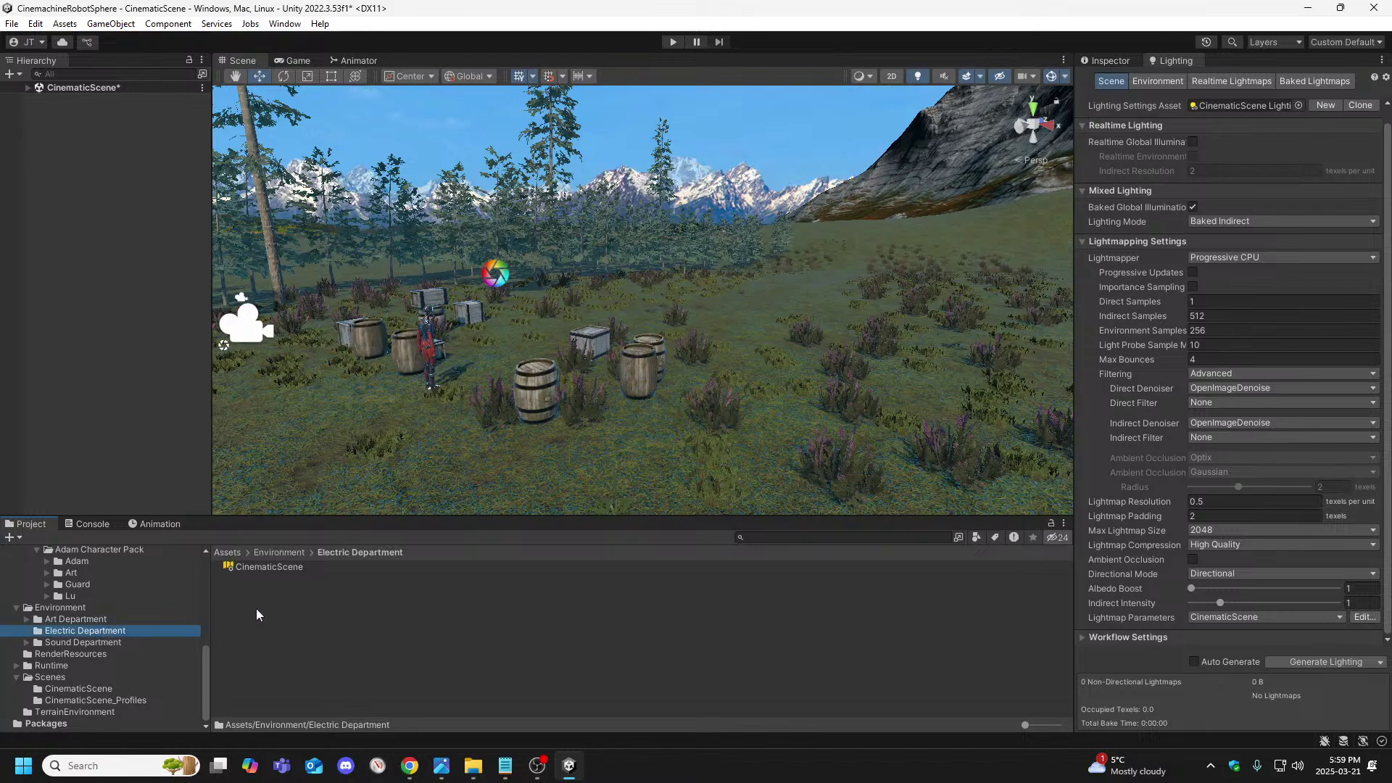
Open the CinematicScene lightmap parameters for editing and set the Irradiance Budget to 64
click(278, 569)
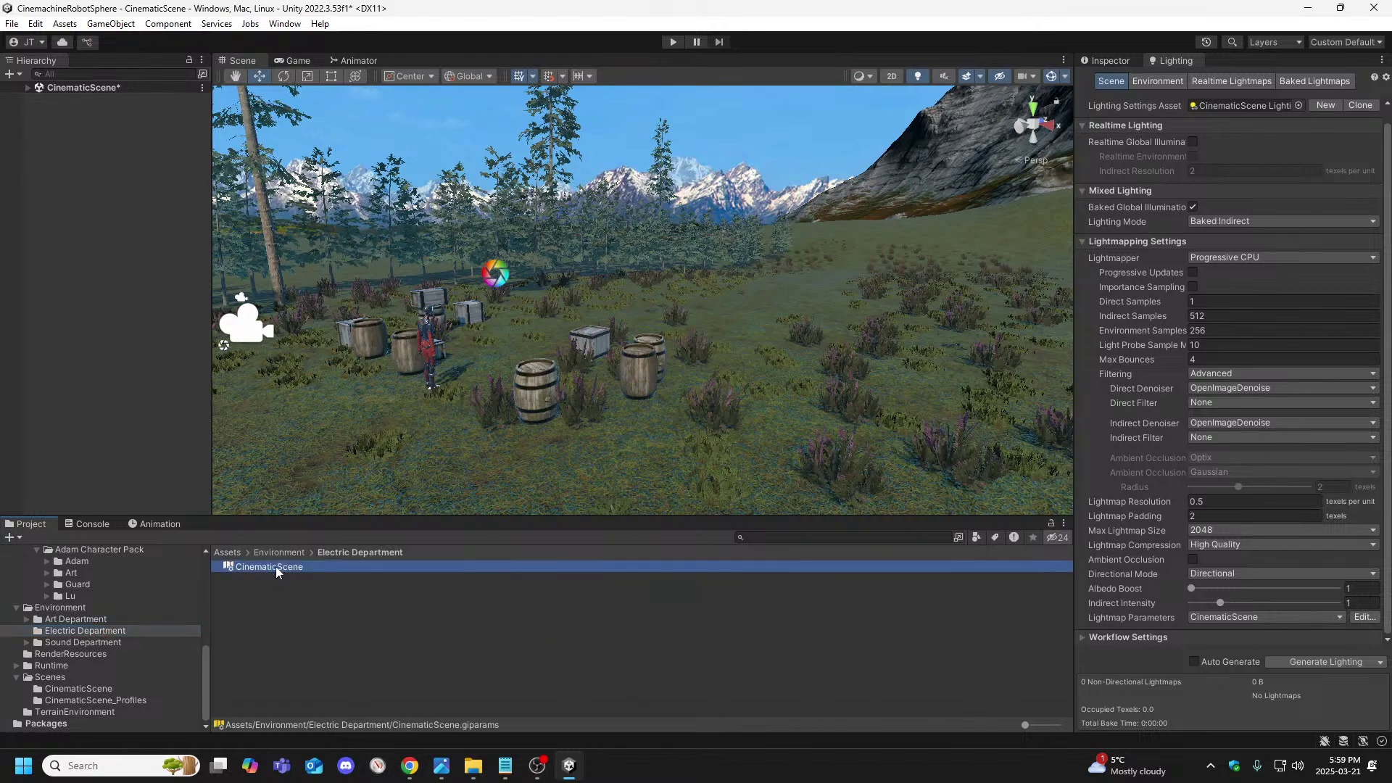
click(240, 604)
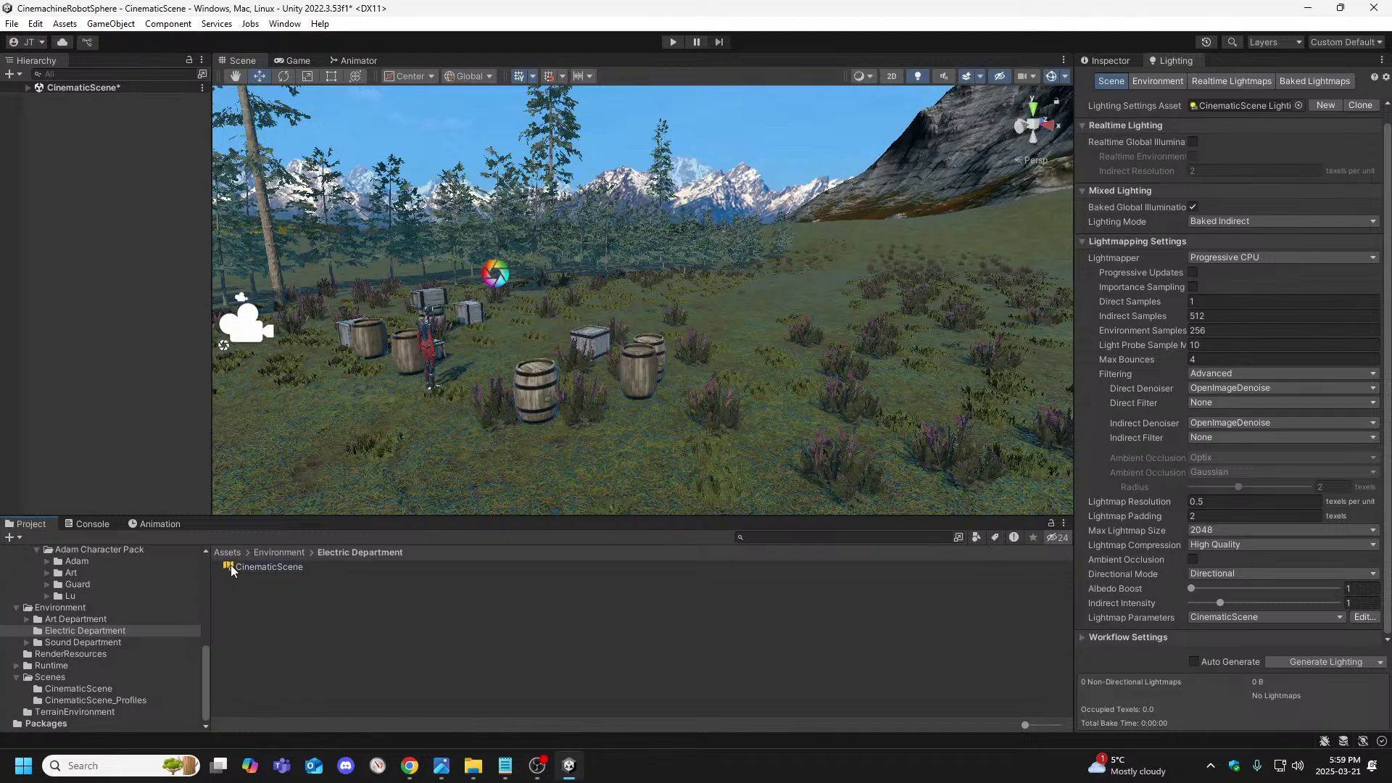
click(230, 568)
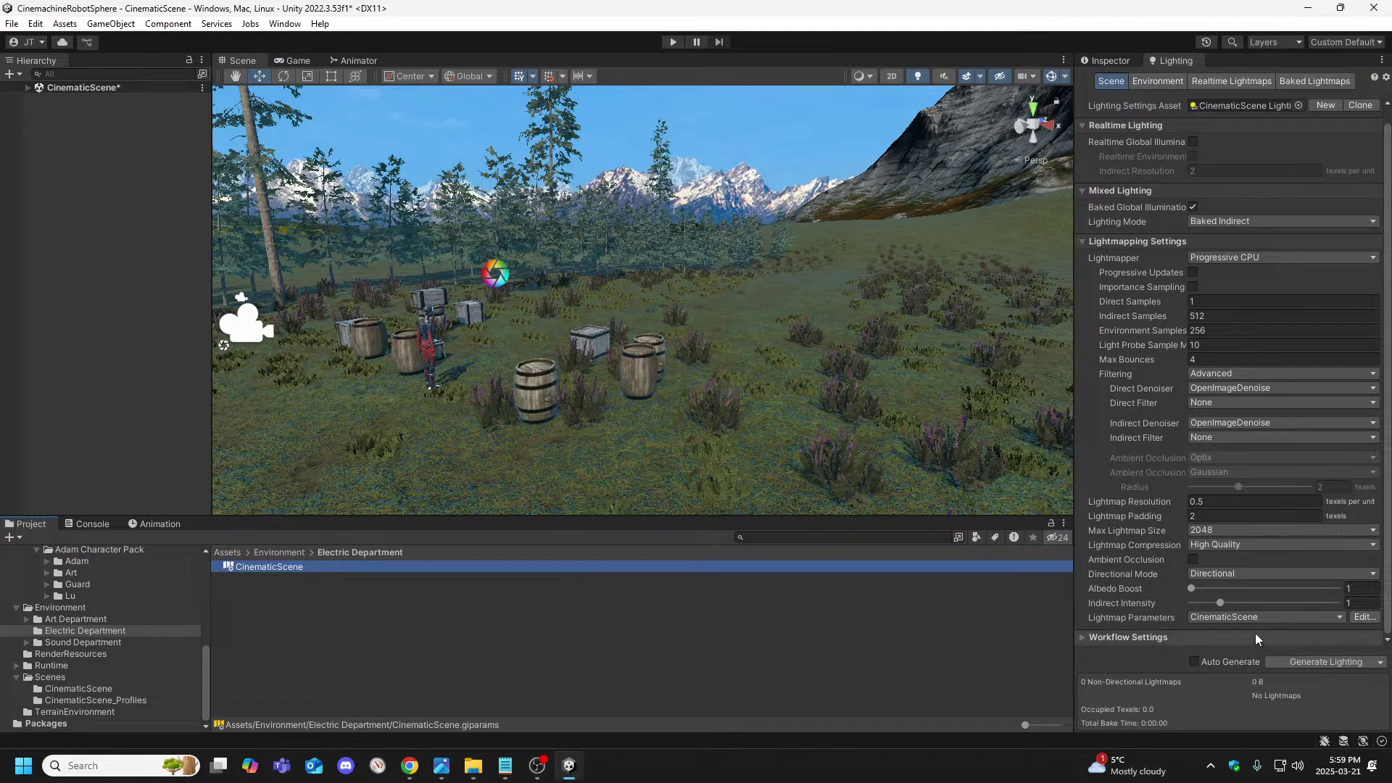
click(1361, 617)
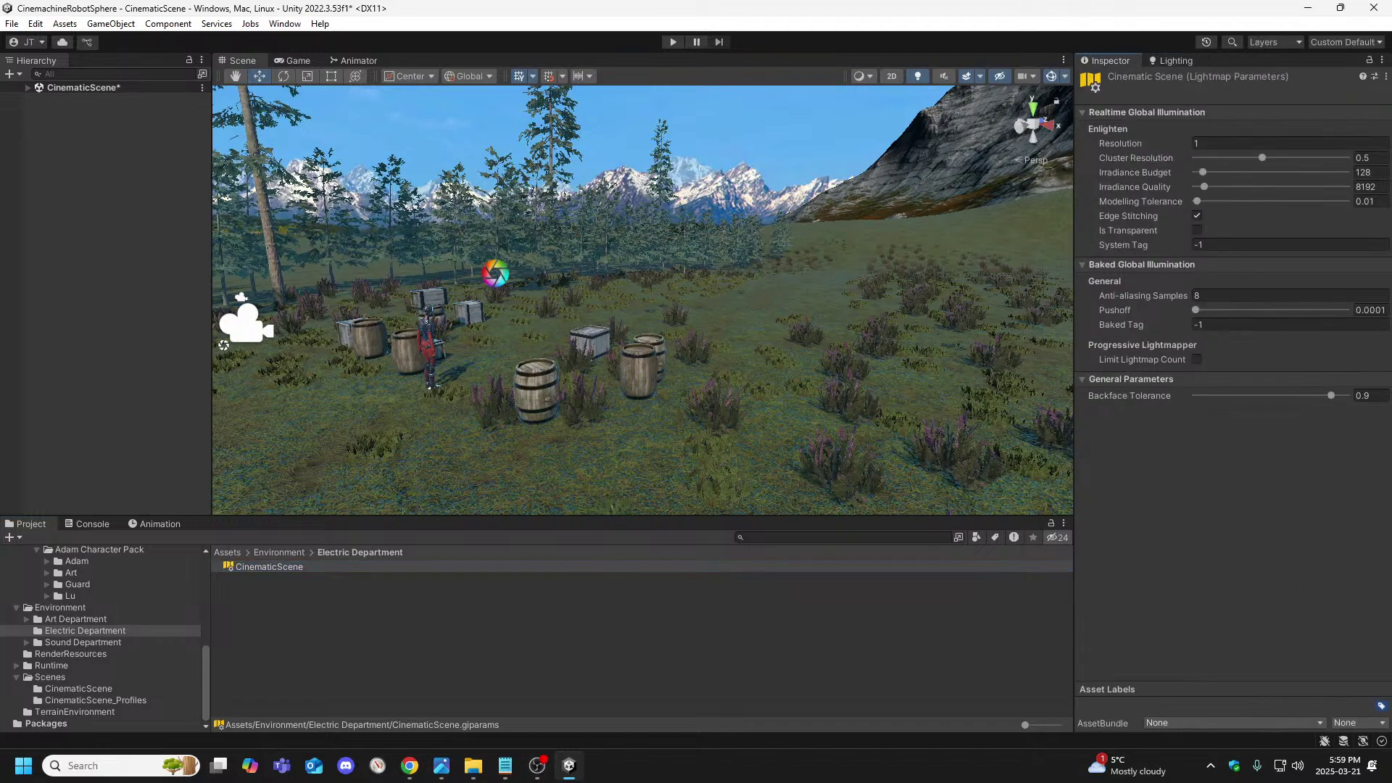
key(alt+Tab)
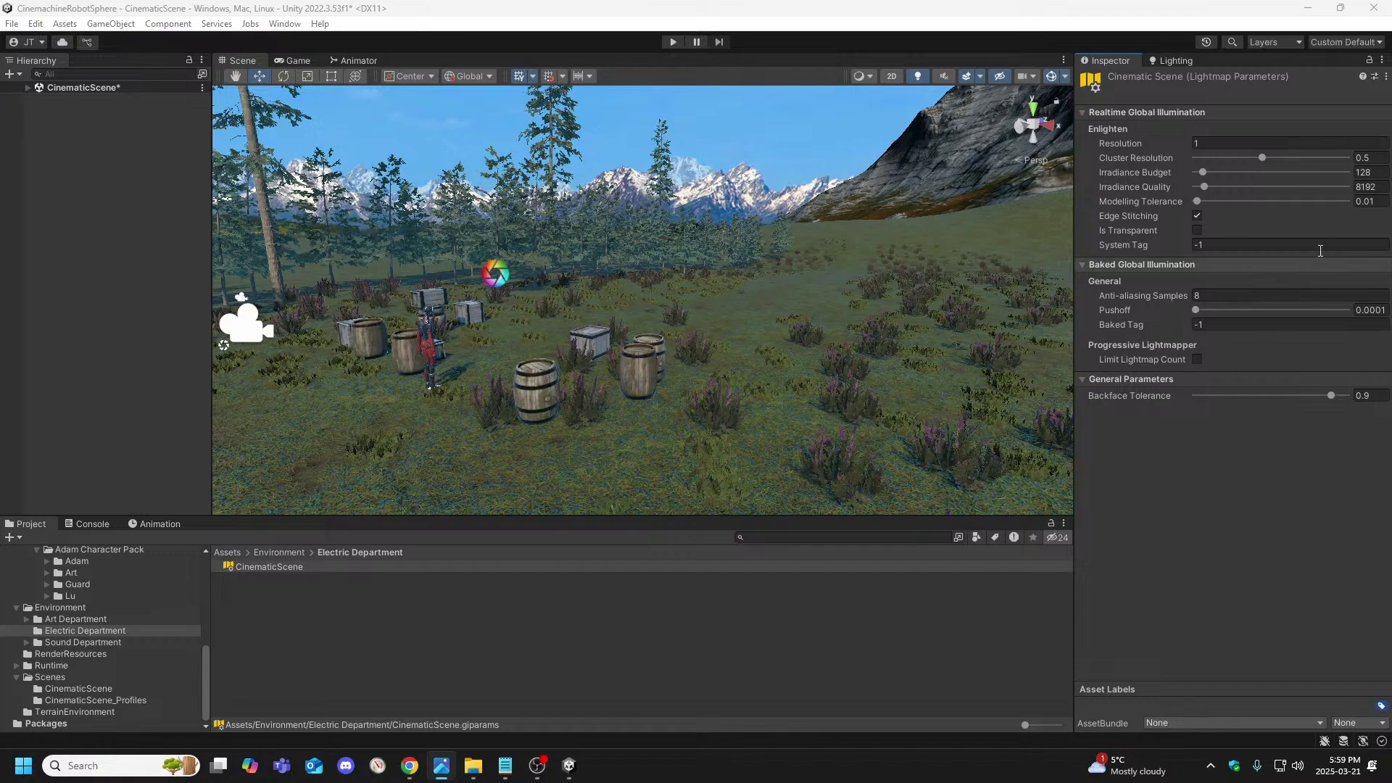
click(1386, 172)
text(64)
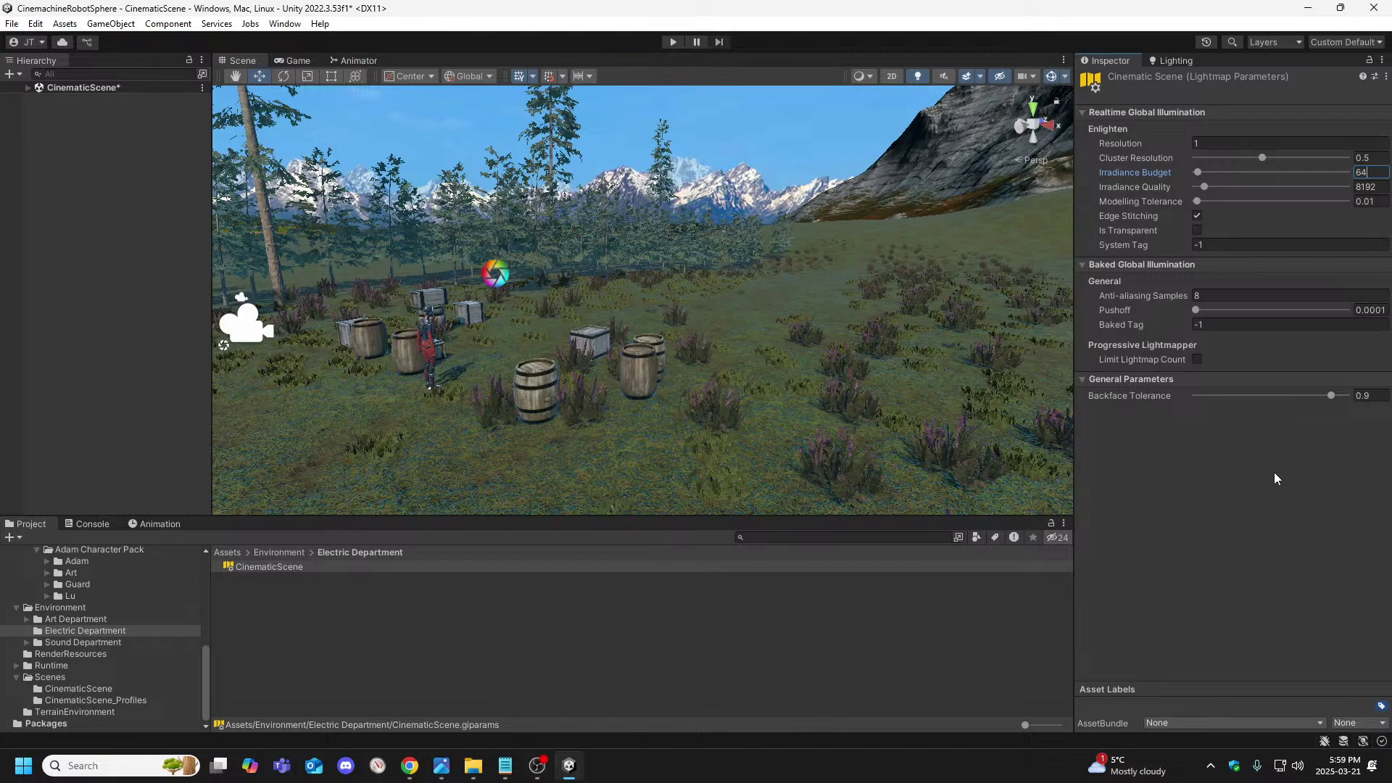
Set the CinematicScene lightmap parameters to Resolution 0.1 and Anti-aliasing Samples 1
click(1215, 142)
text(.1)
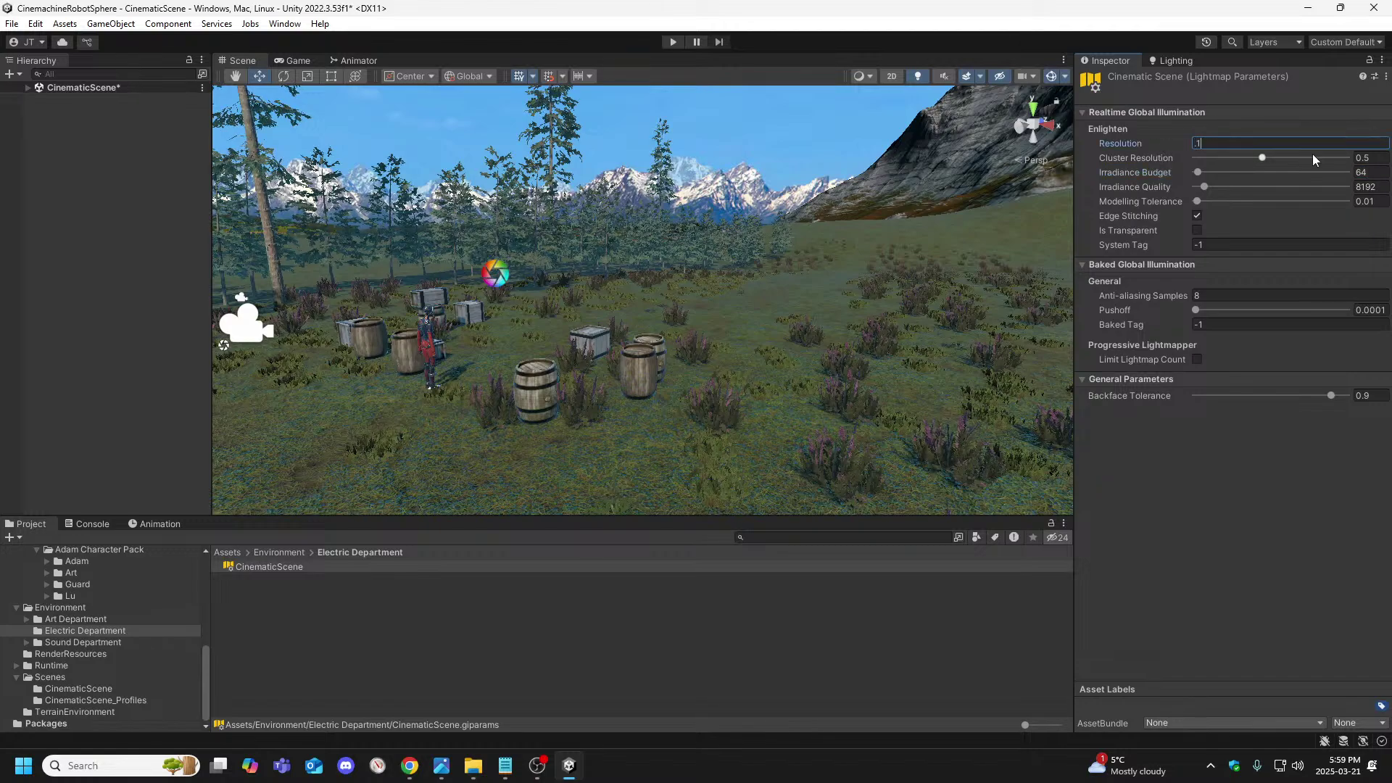
key(Tab)
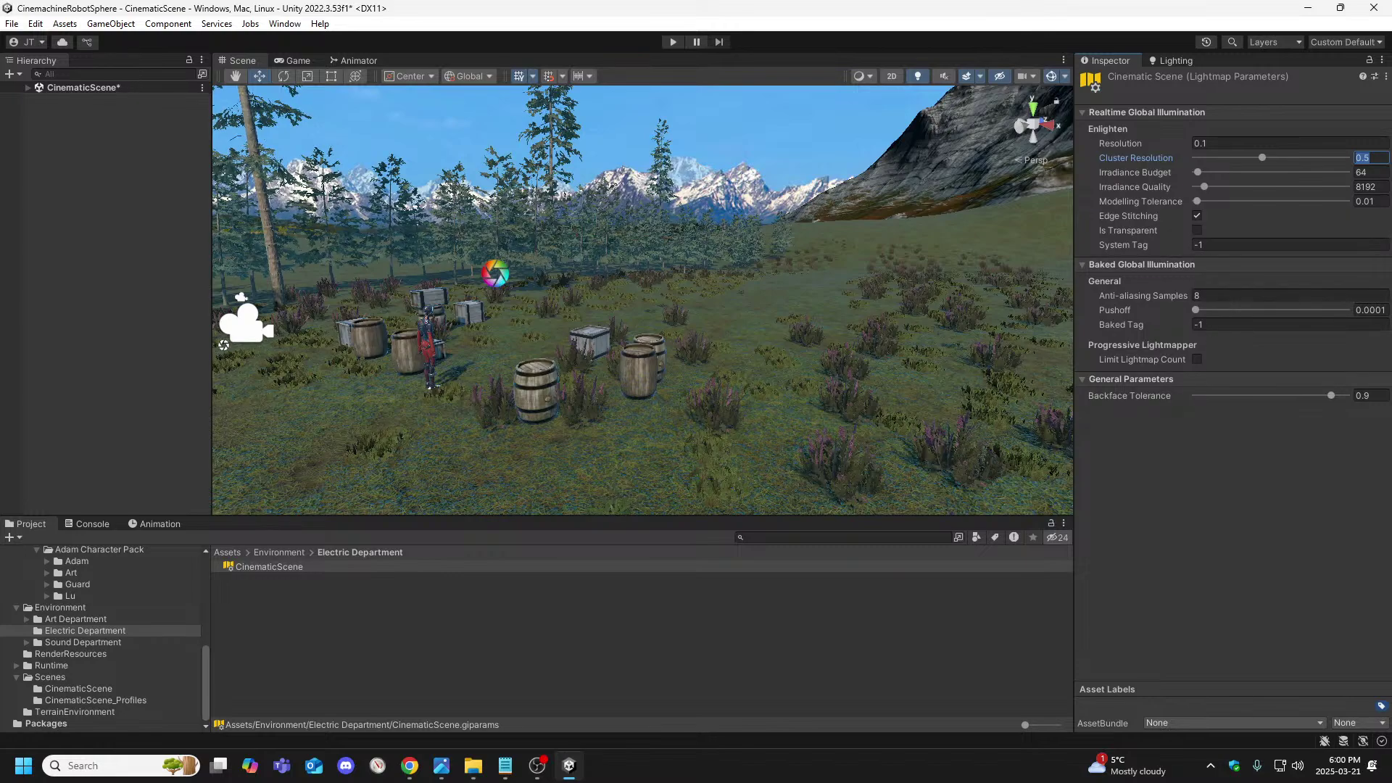
click(1215, 295)
text(1)
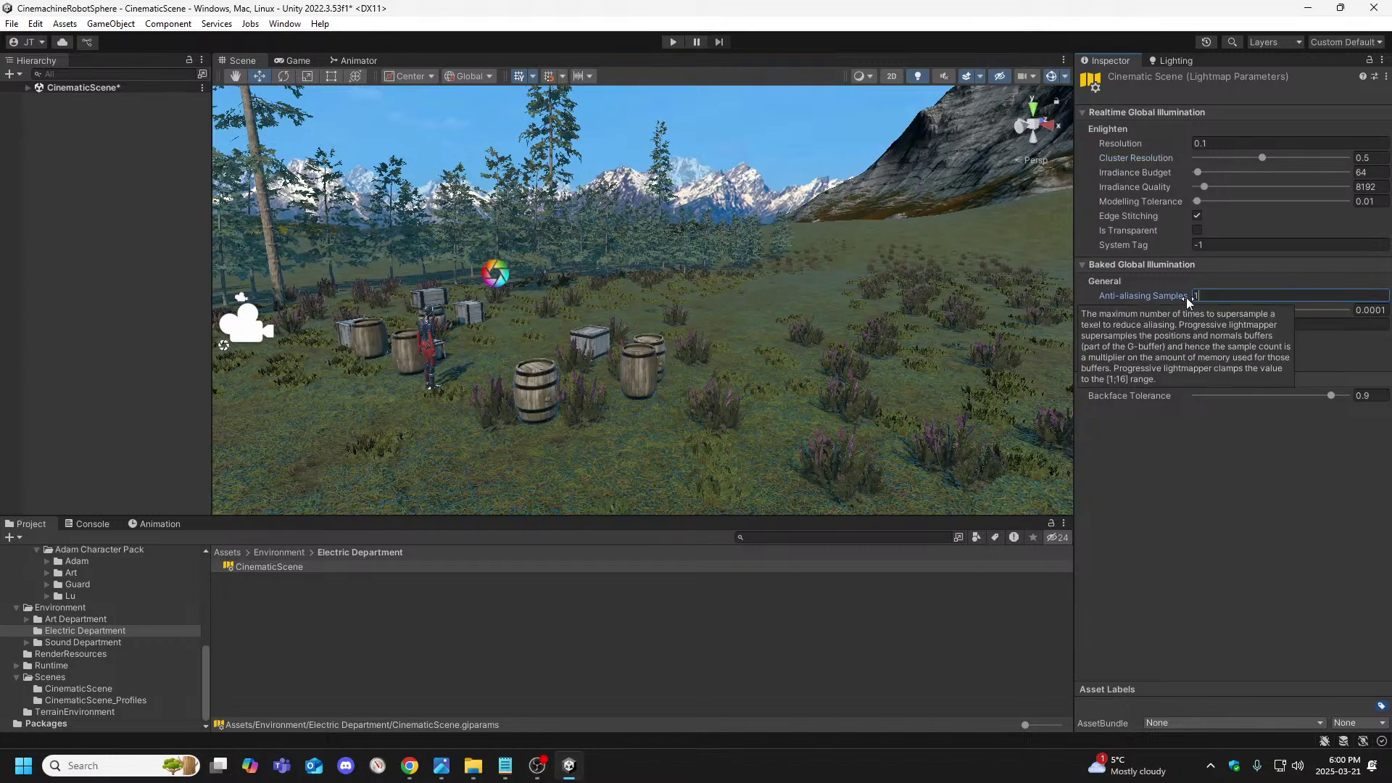
click(1202, 478)
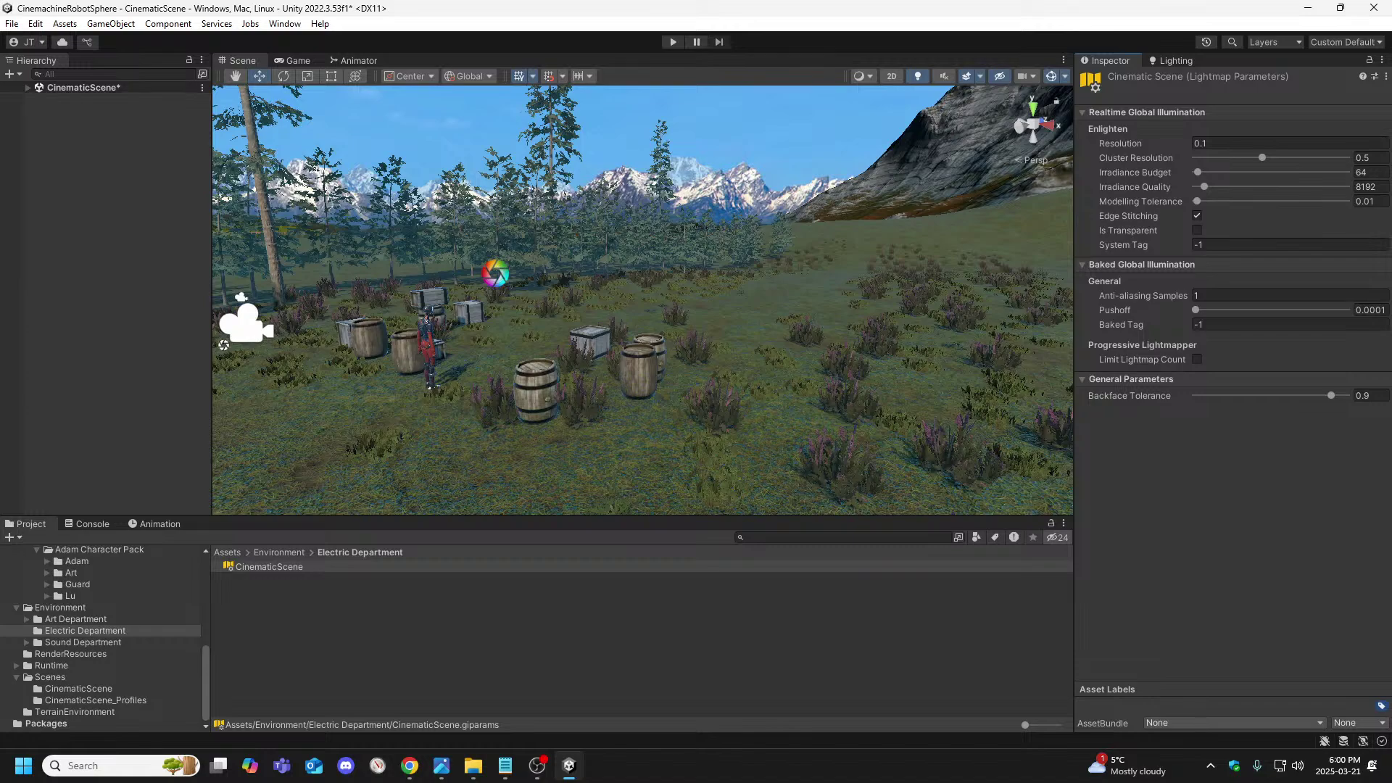
Review the Ultra_Pipeline Asset and UniversalRenderPipelineGlobalSettings in RenderResources, along with the scene's lighting settings
key(alt+Tab)
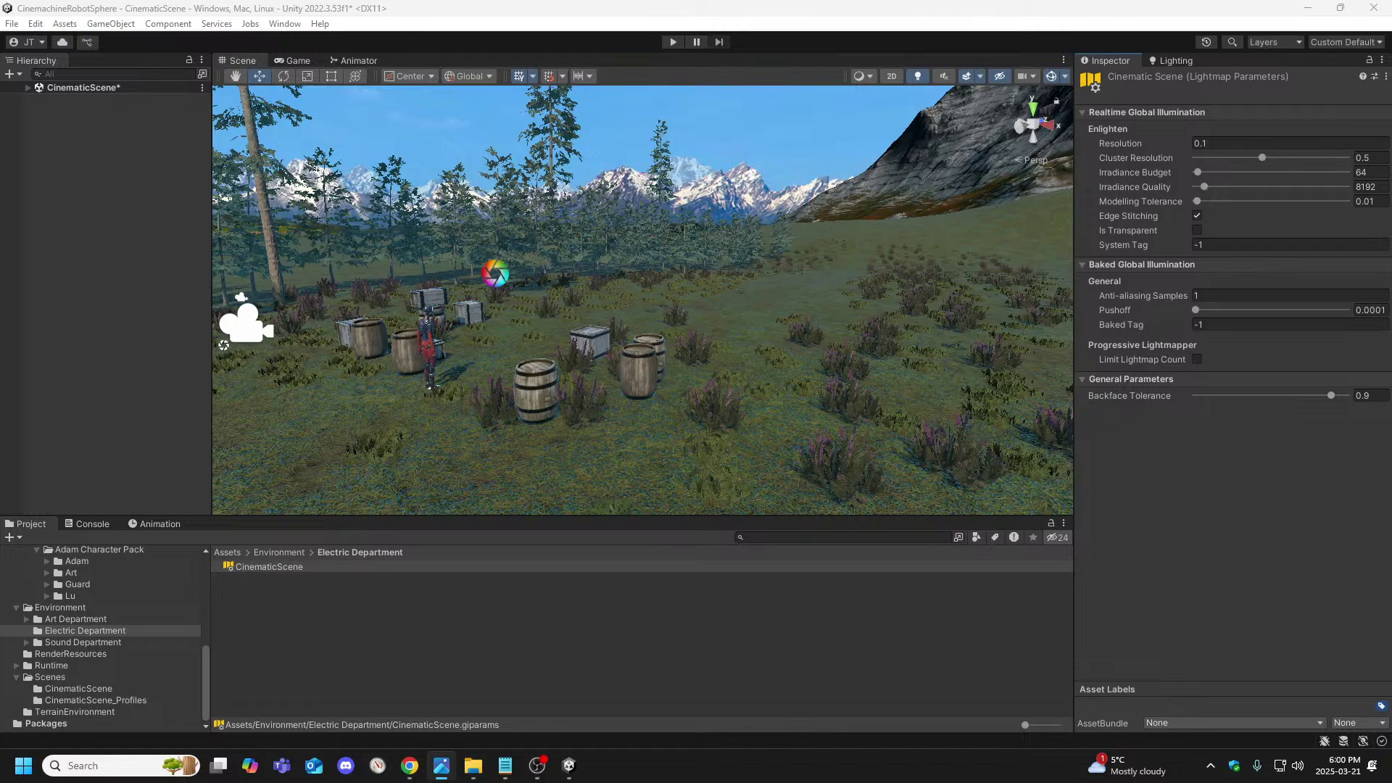
click(74, 655)
click(258, 568)
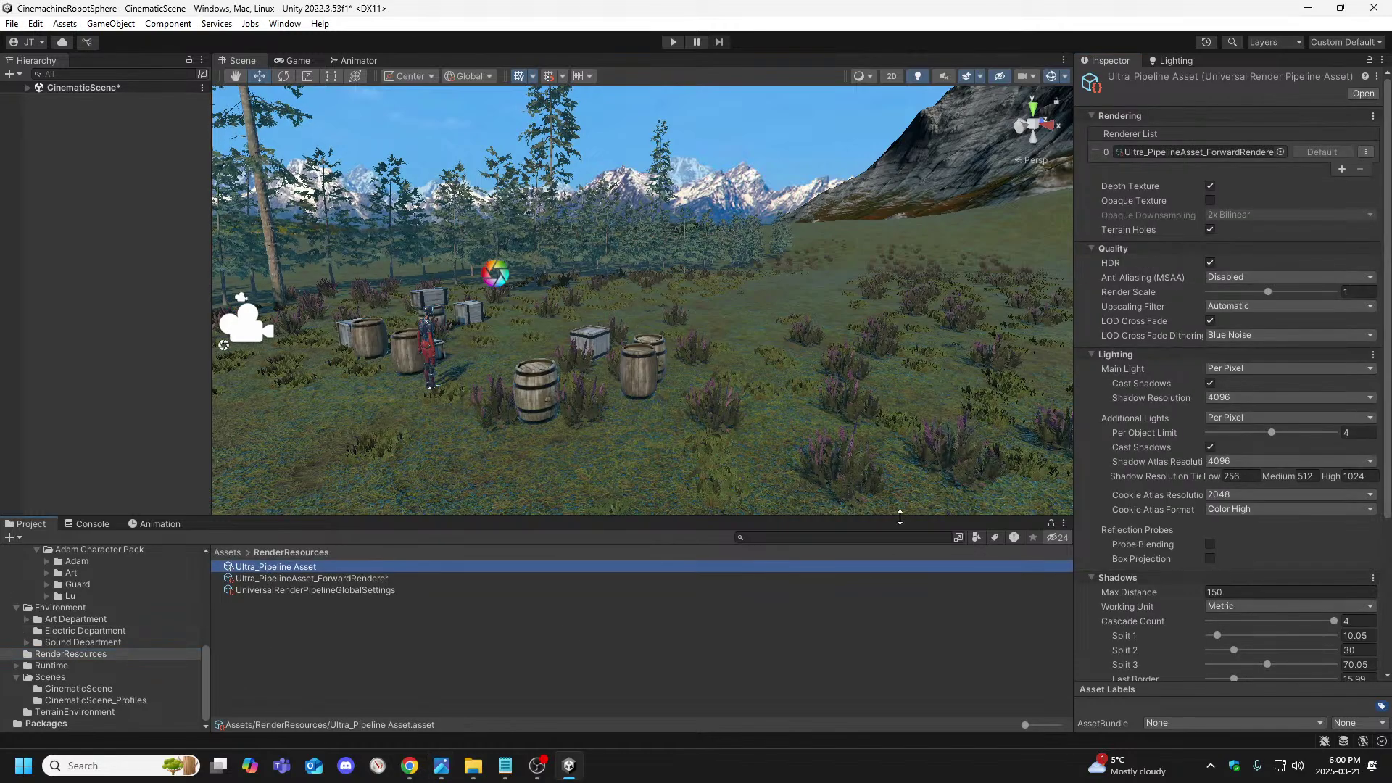
key(alt+Tab)
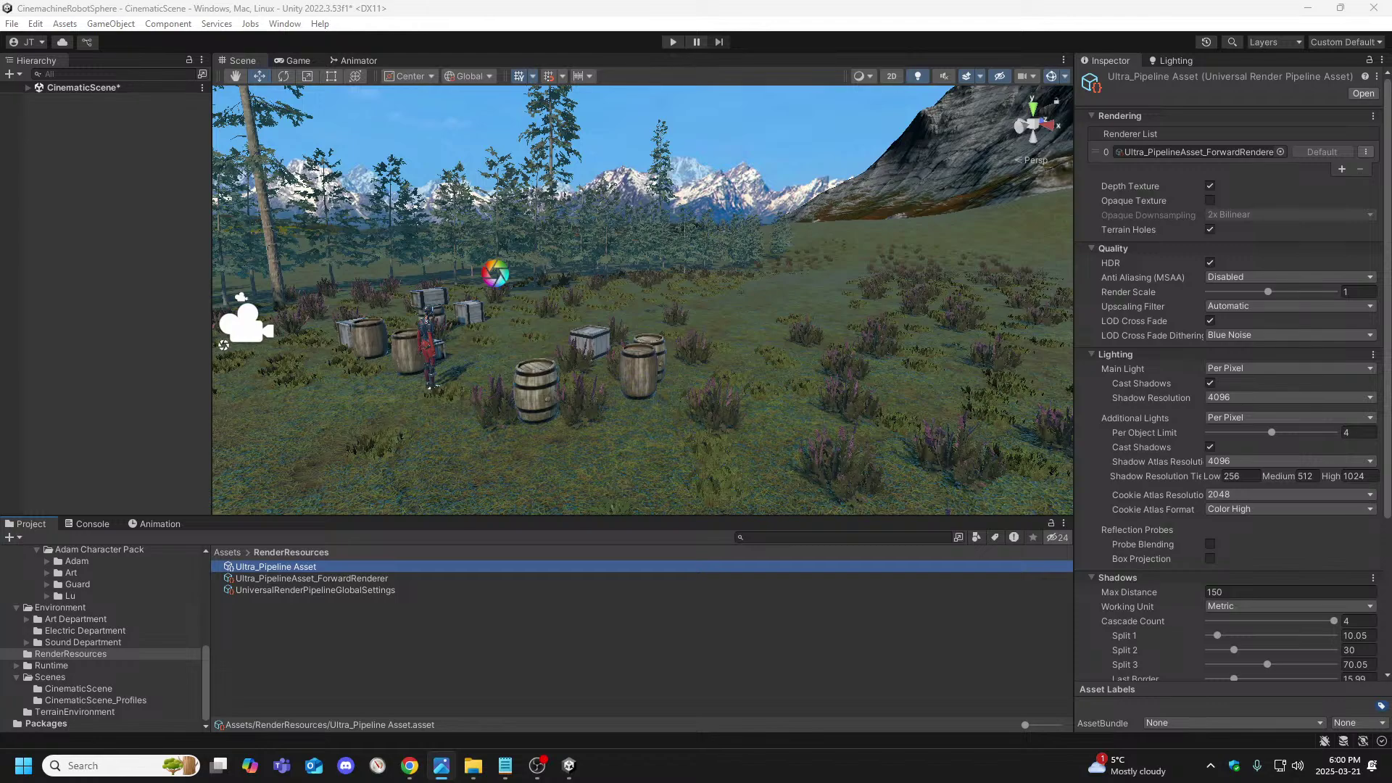
click(379, 590)
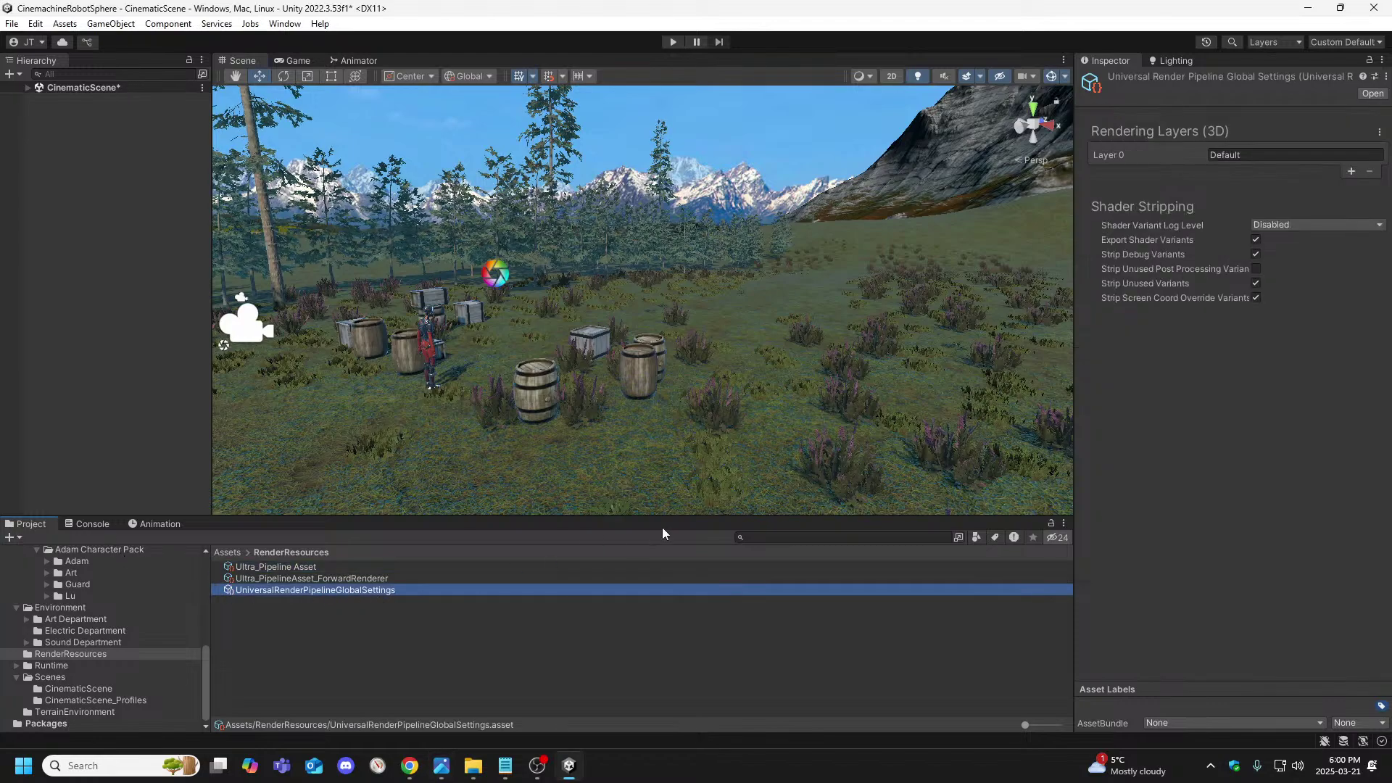
key(alt+Tab)
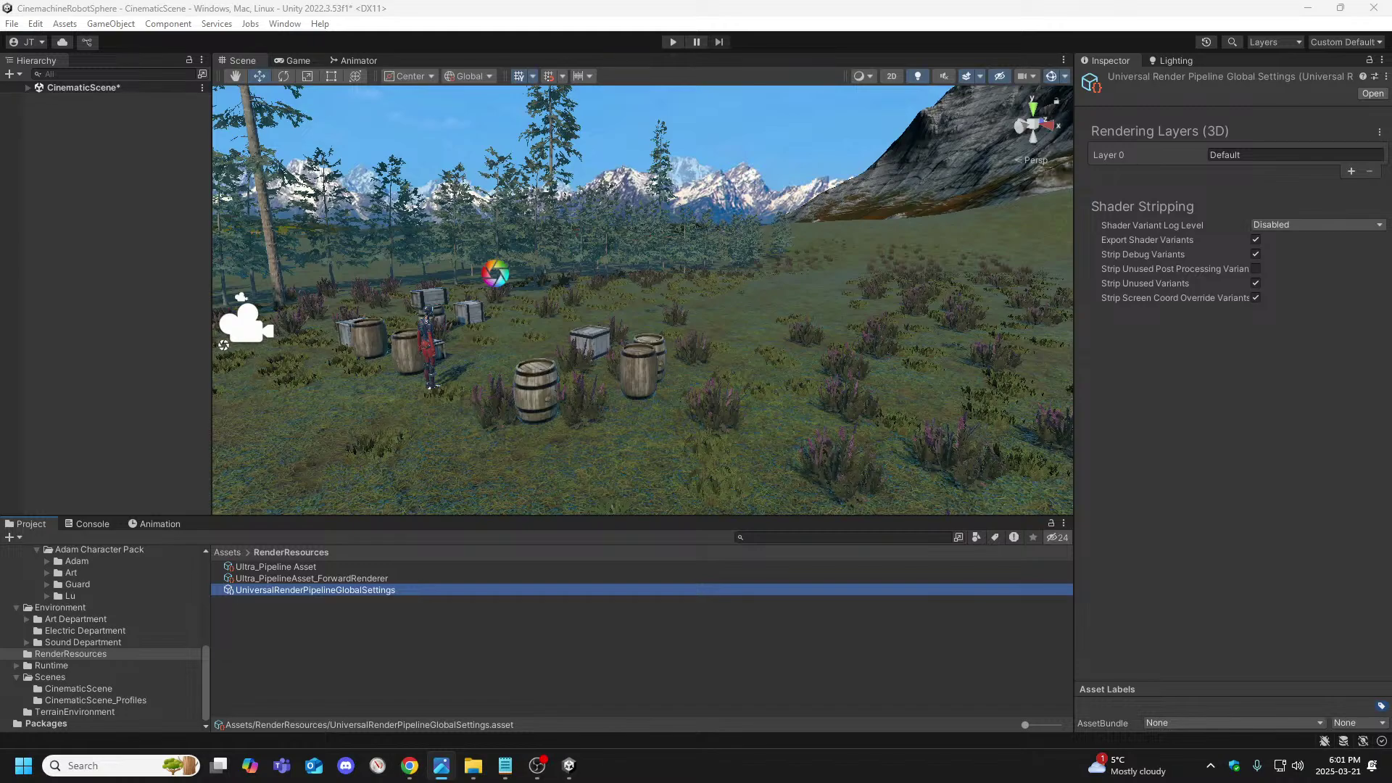
click(1181, 62)
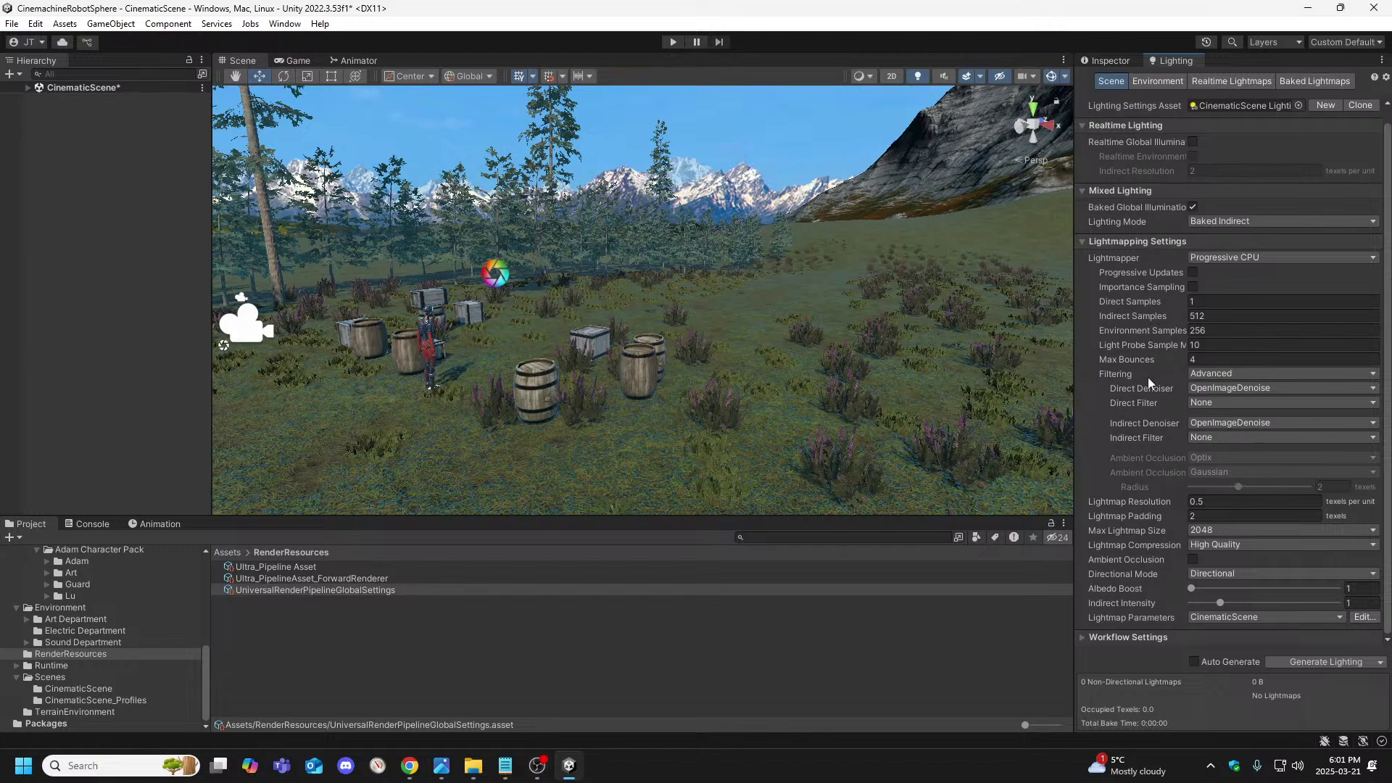
scroll(1140, 466, up, 1)
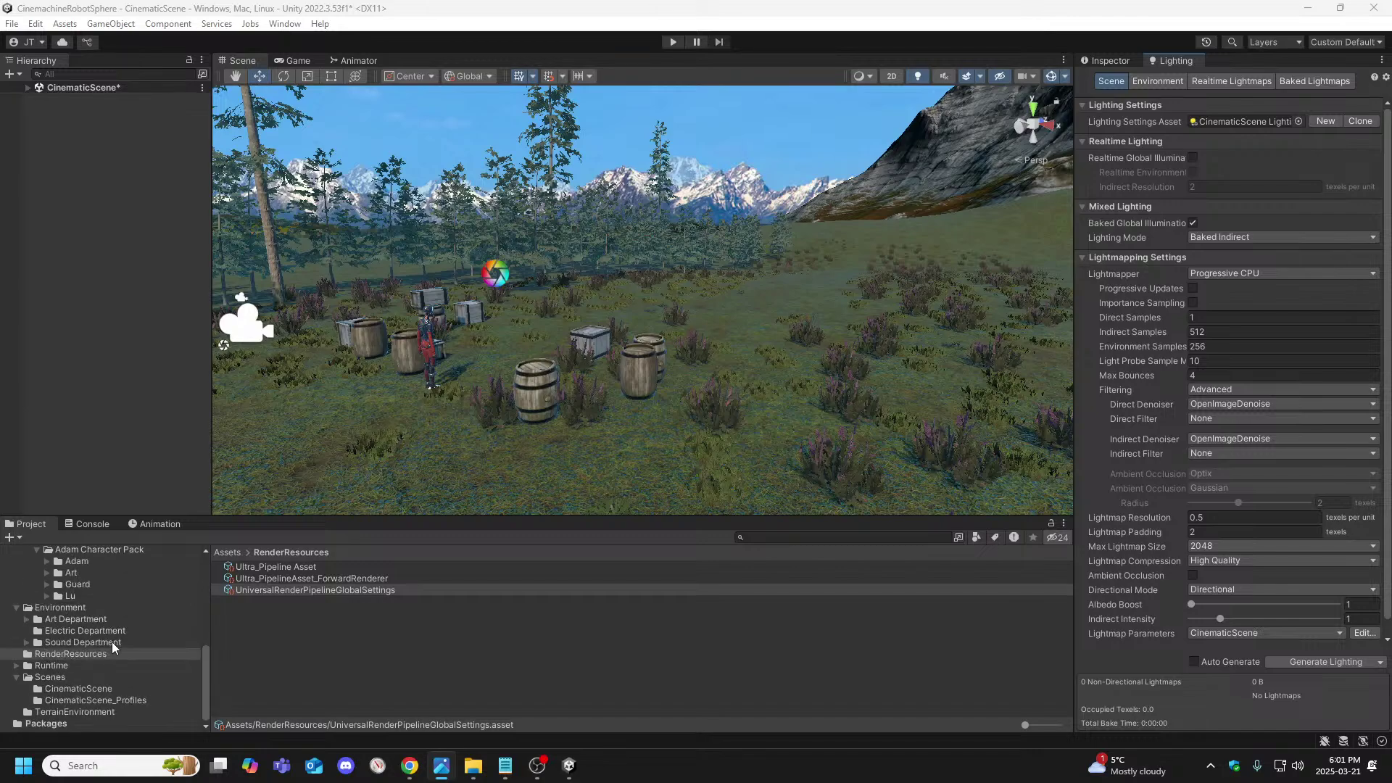
Move the CinematicScene and CinematicScene_Profiles folders from Scenes into Electric Department, and check the contents of both parent folders
click(87, 699)
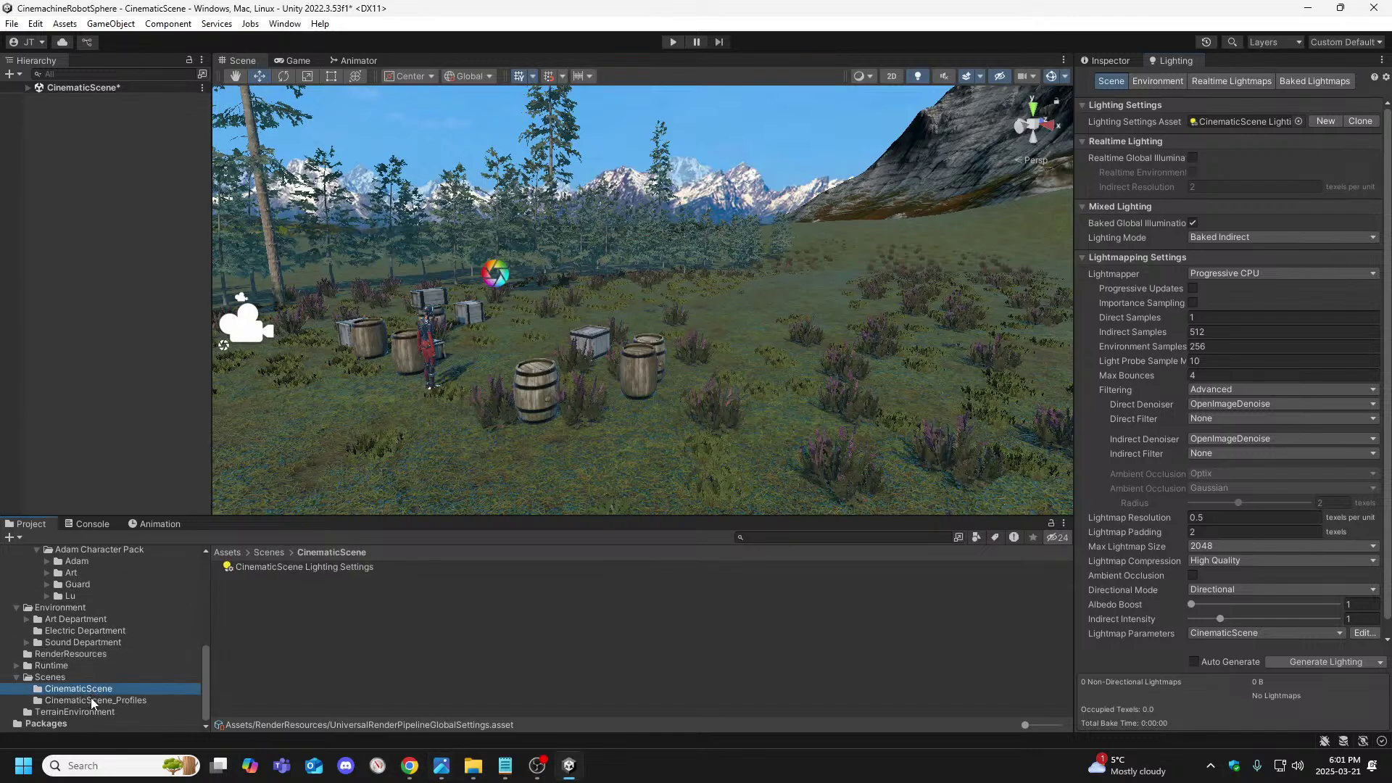
click(95, 690)
click(90, 706)
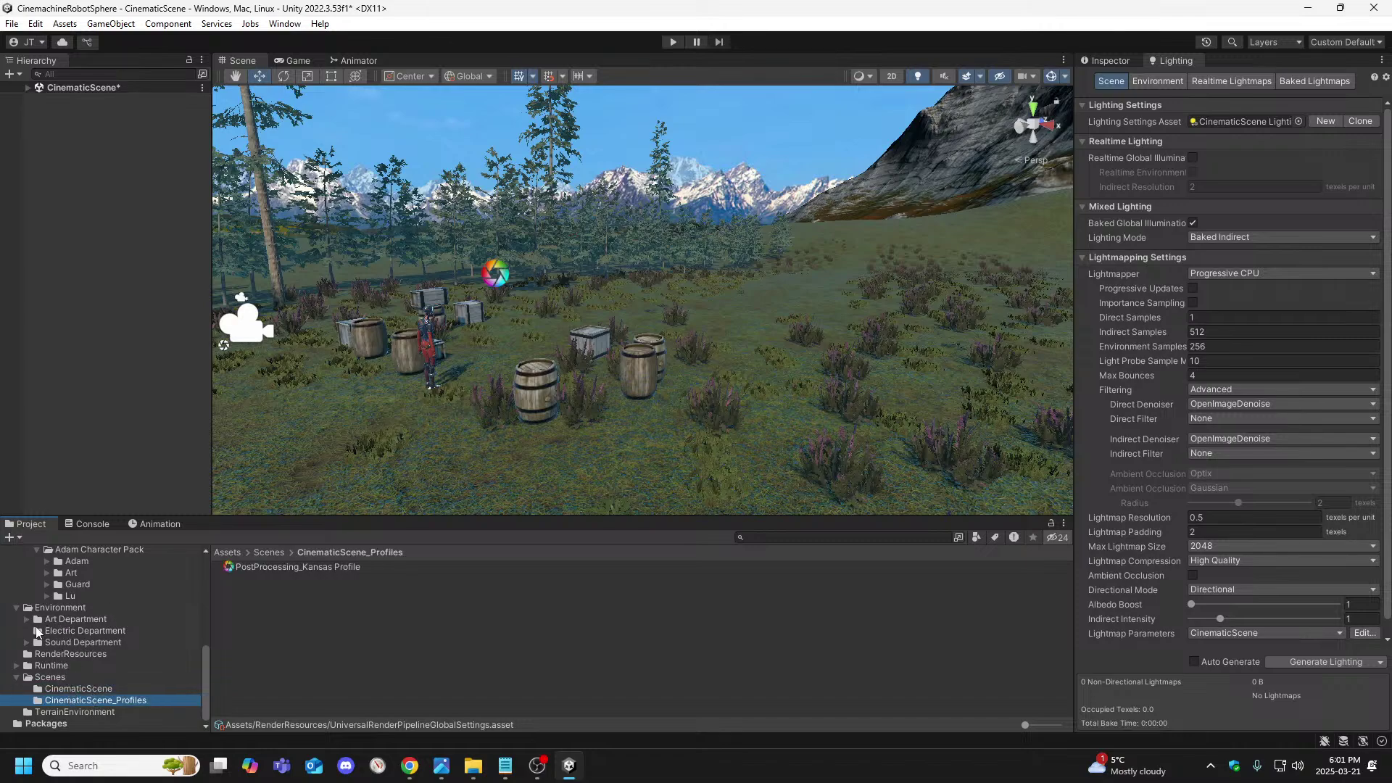
click(79, 690)
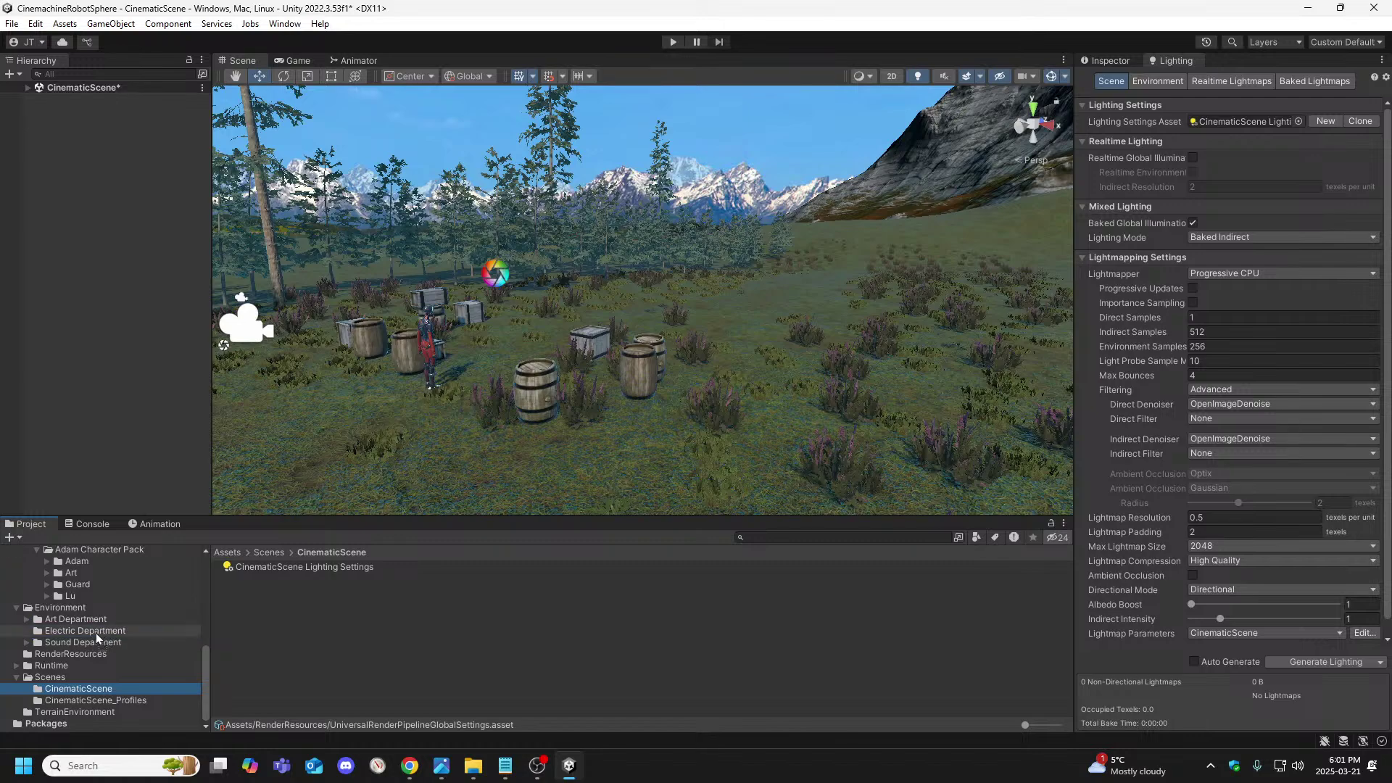
drag(78, 690, 95, 632)
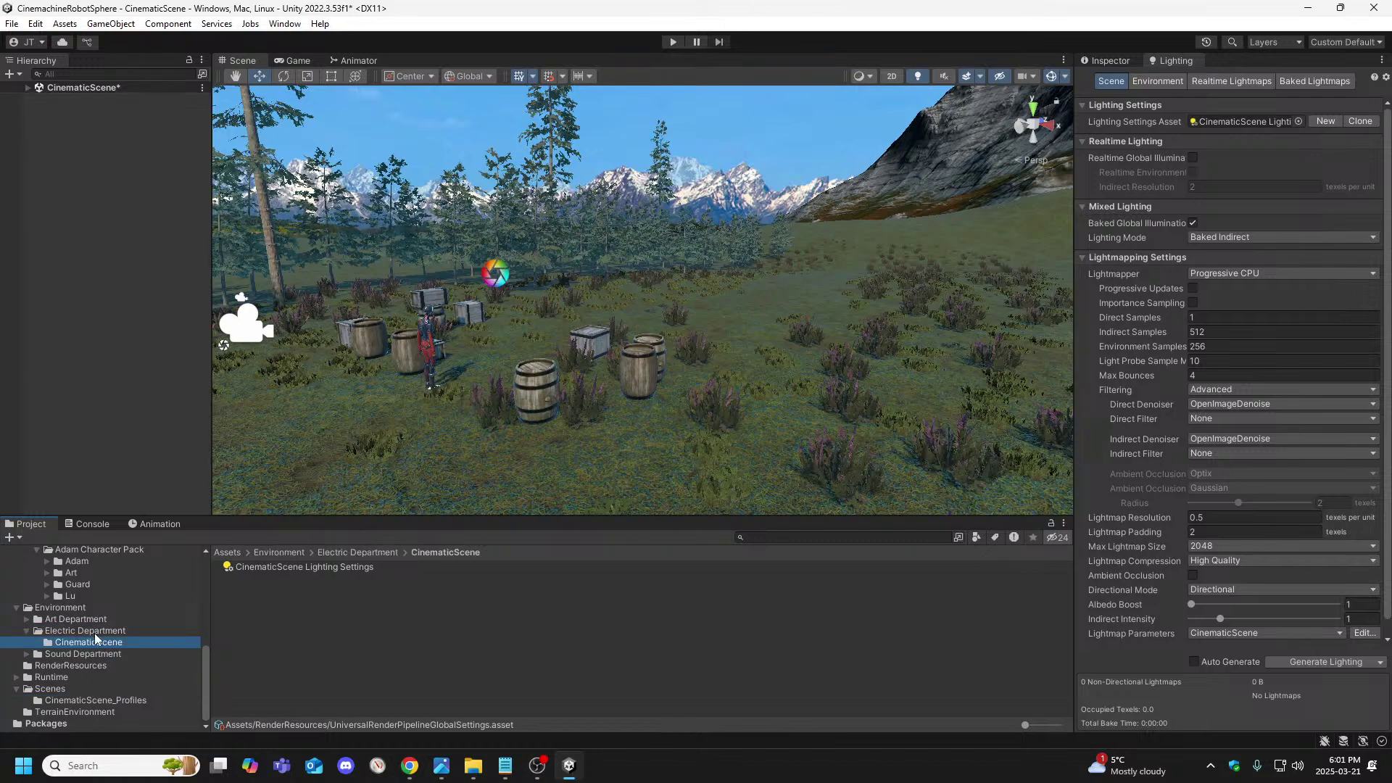
click(83, 702)
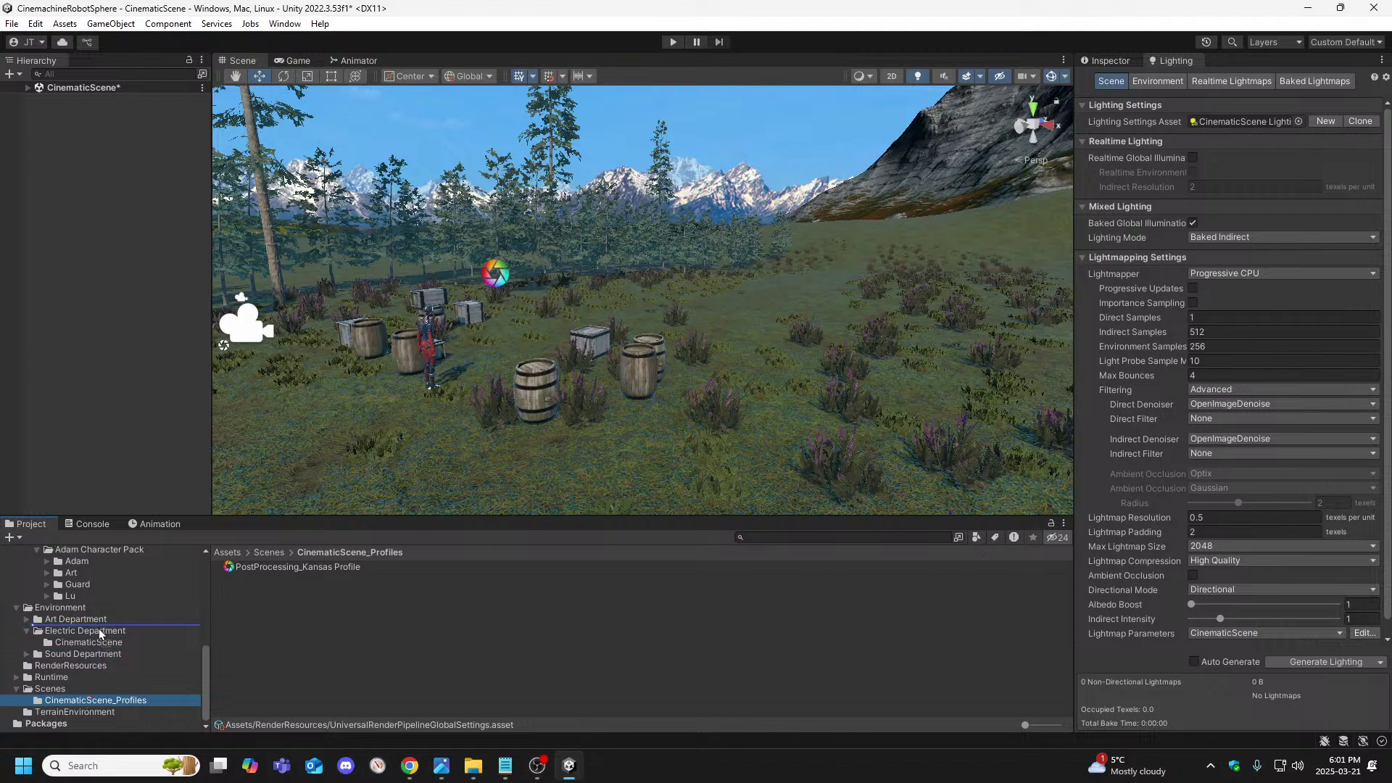
drag(94, 632, 95, 632)
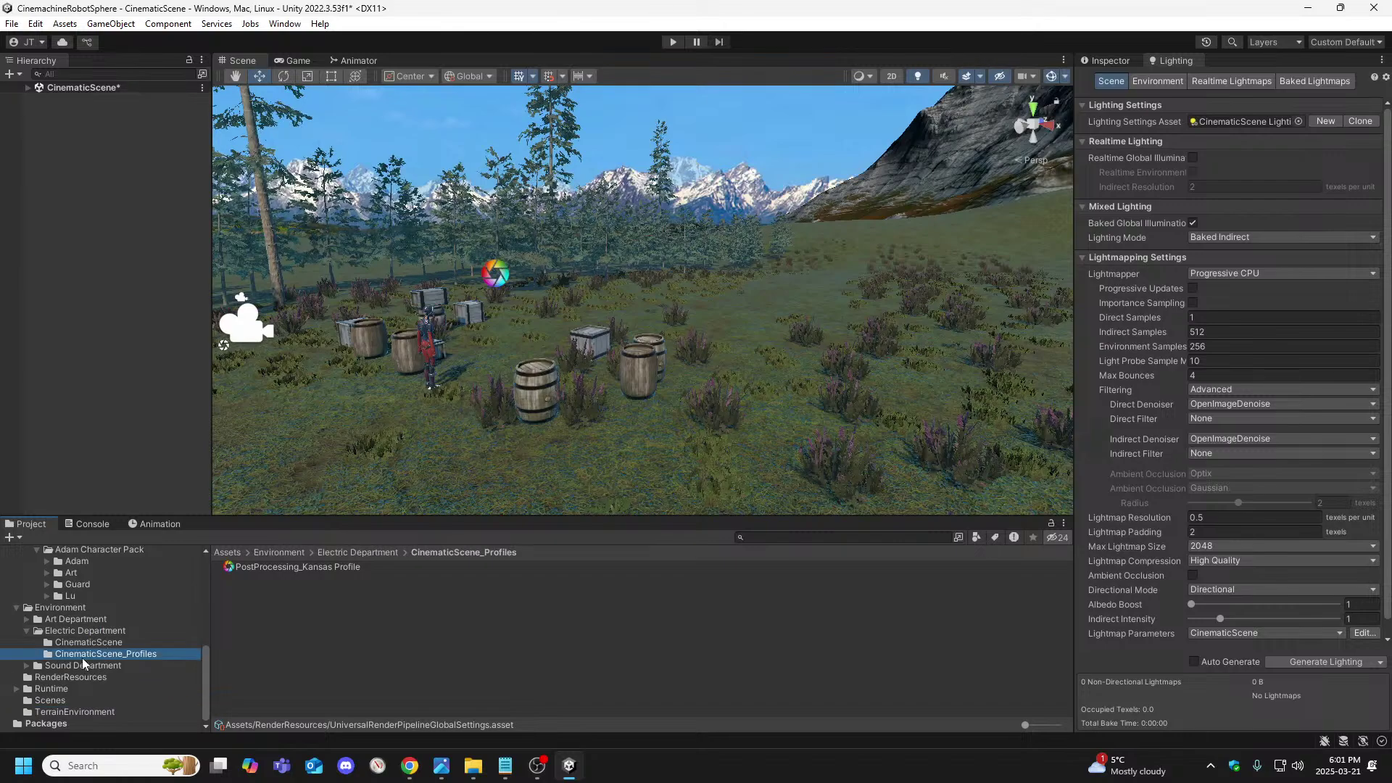
click(89, 631)
click(297, 642)
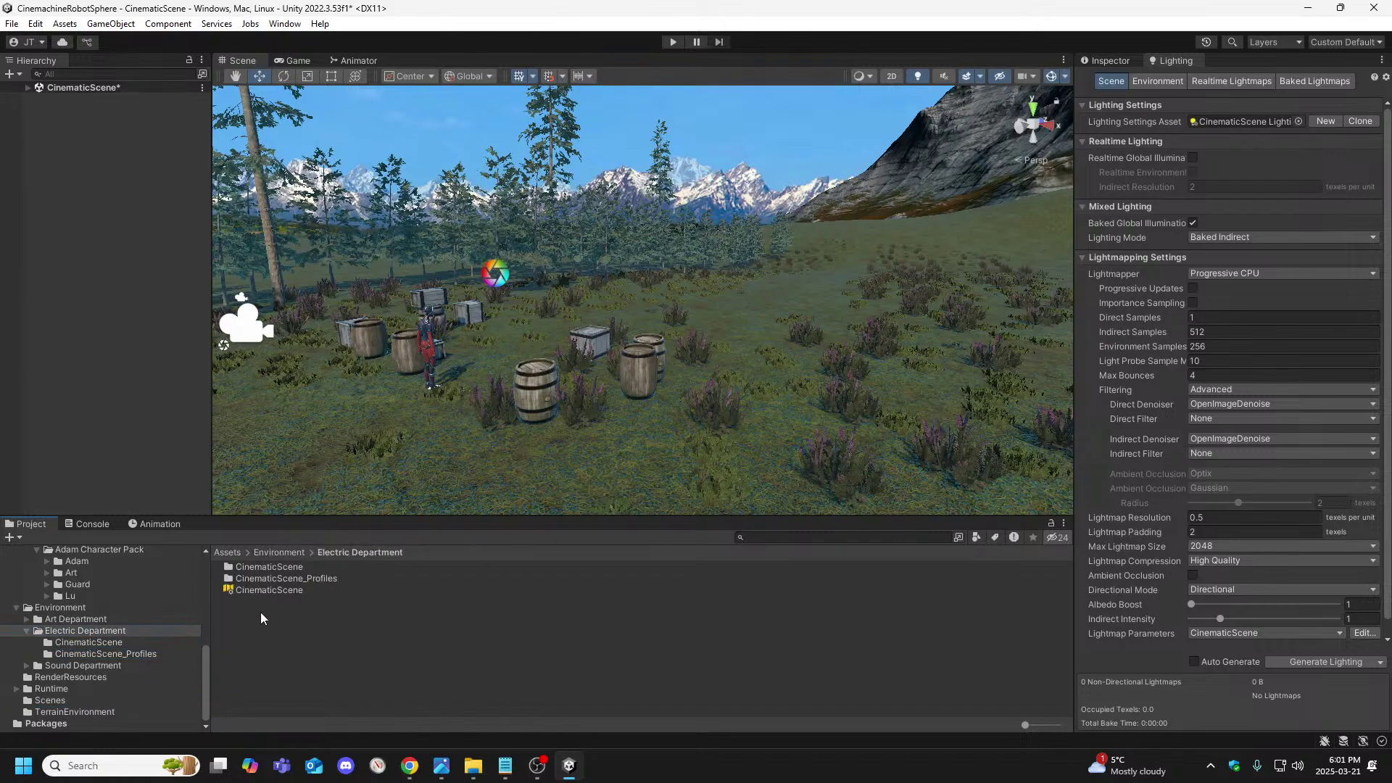
click(248, 588)
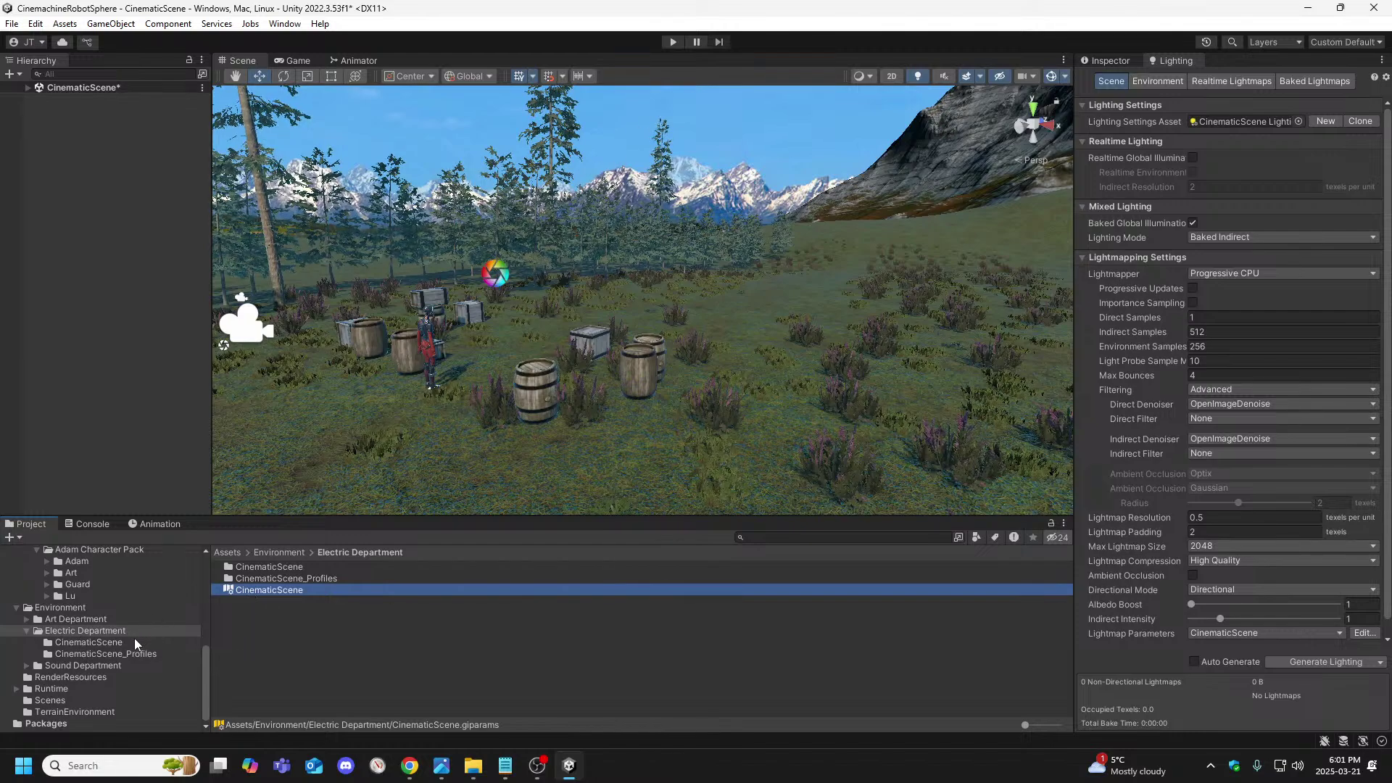
click(53, 700)
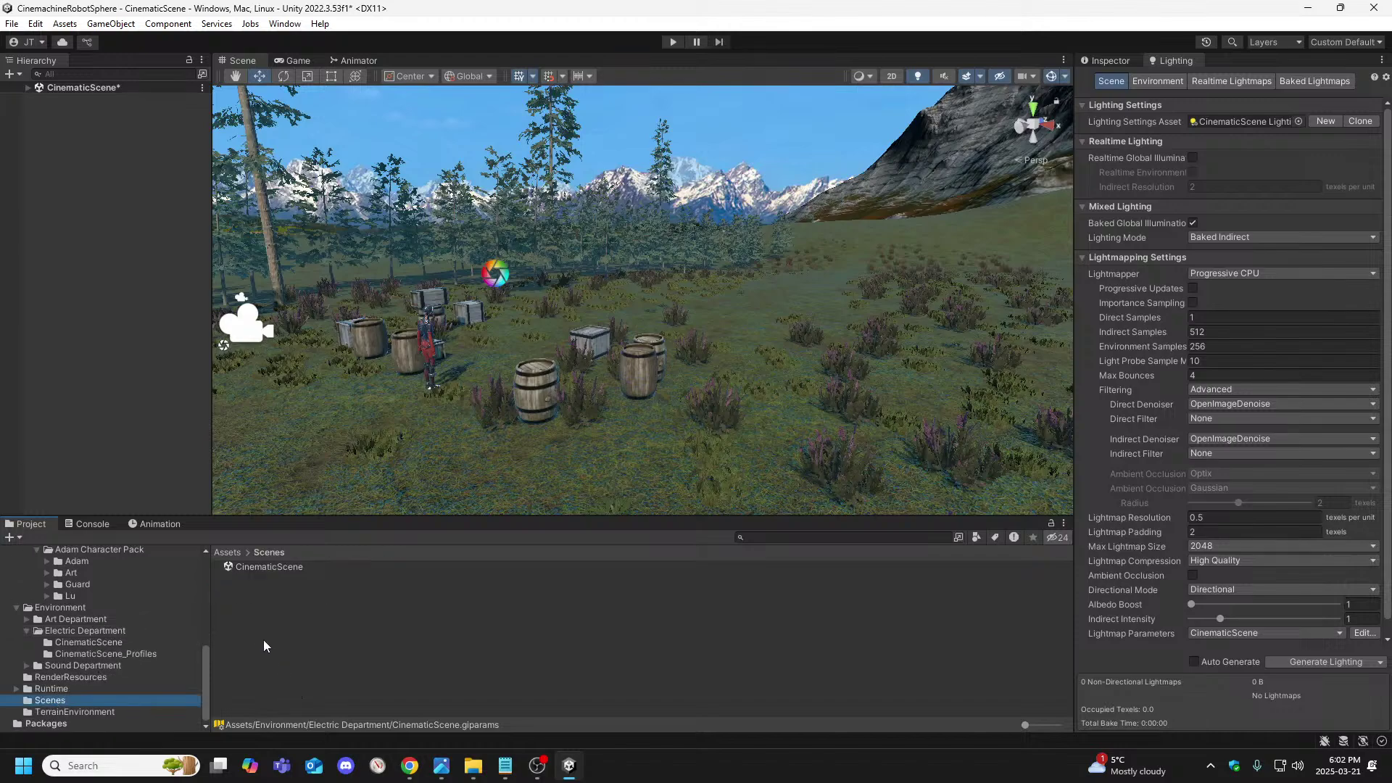
Run the scene in play mode to check how it looks, and stop it
click(673, 41)
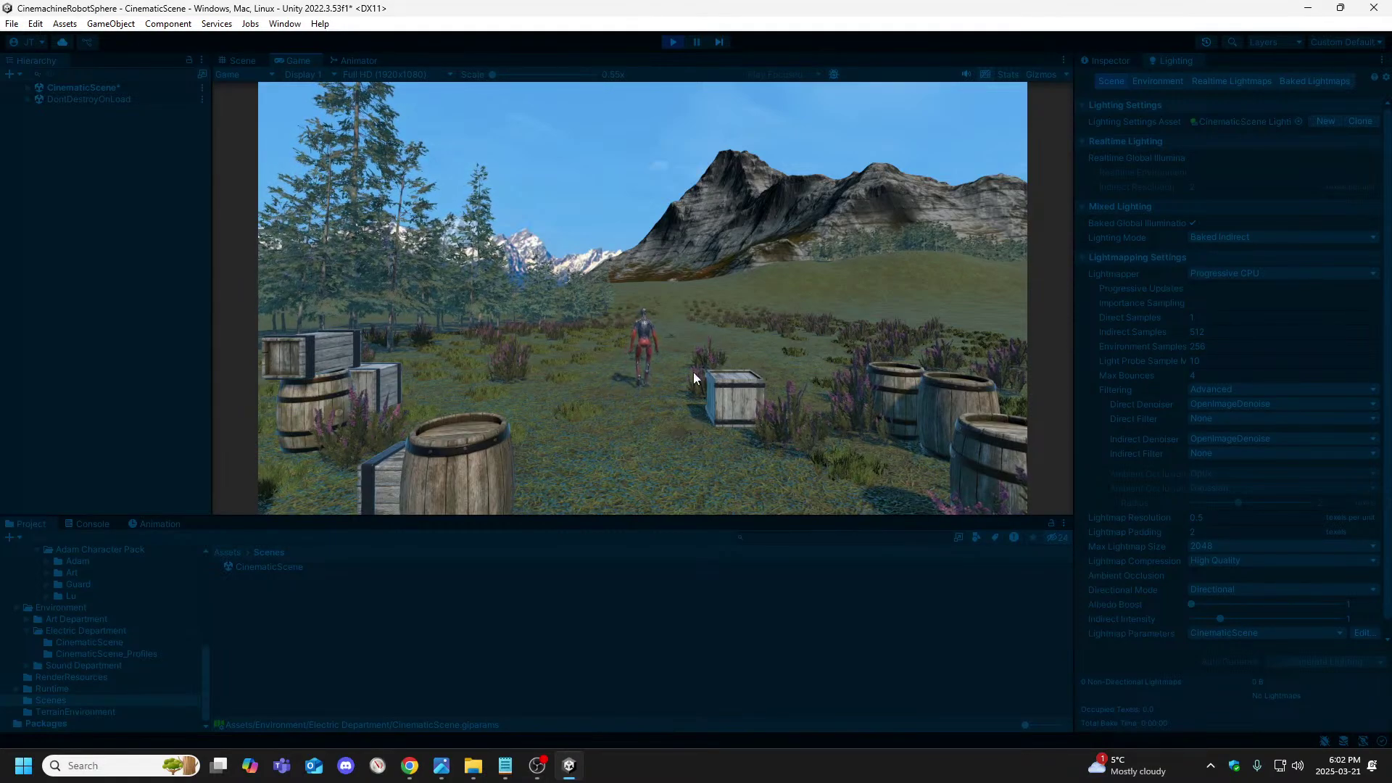
click(673, 43)
right_drag(704, 359, 522, 435)
key(w)
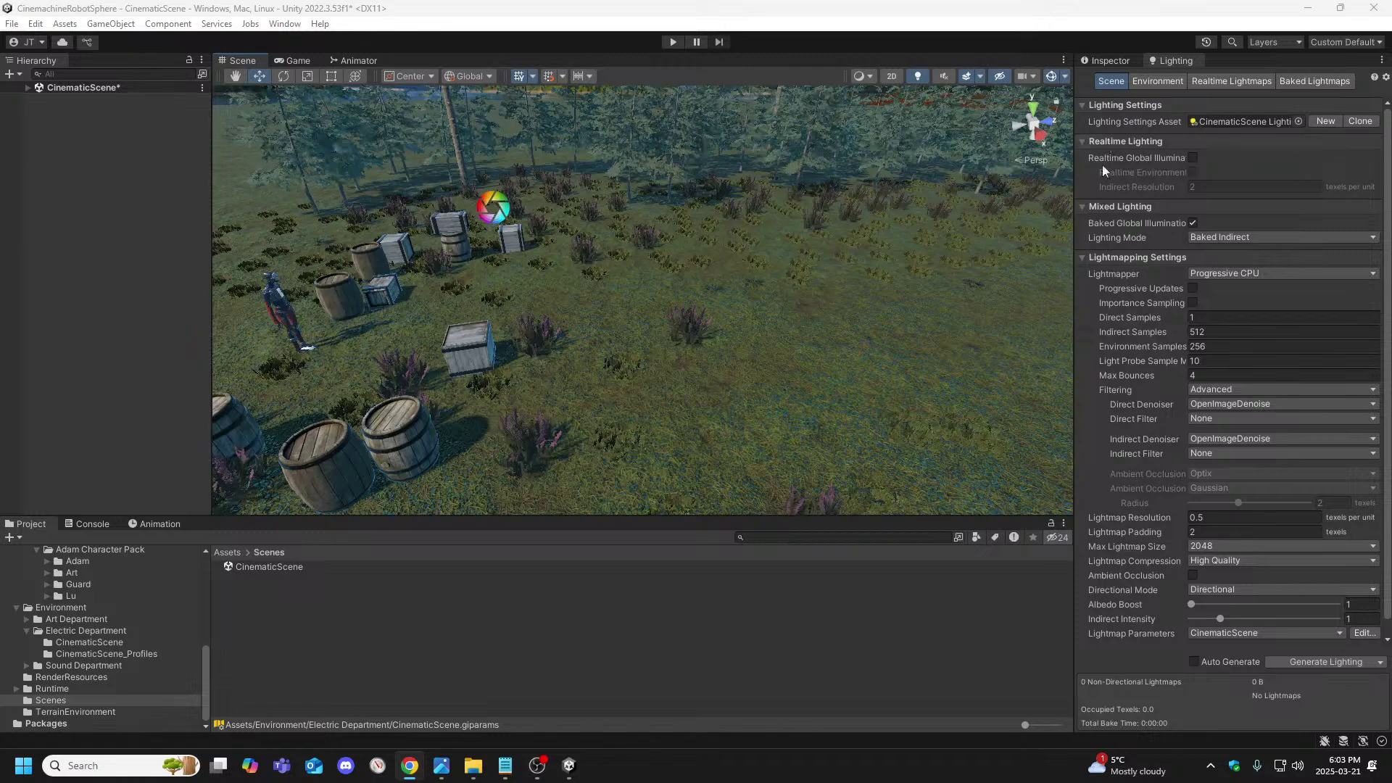
Select TerrainCenter inside TerrainContainer and show its component settings, checking the scene's environment lighting on the way
click(27, 88)
click(37, 273)
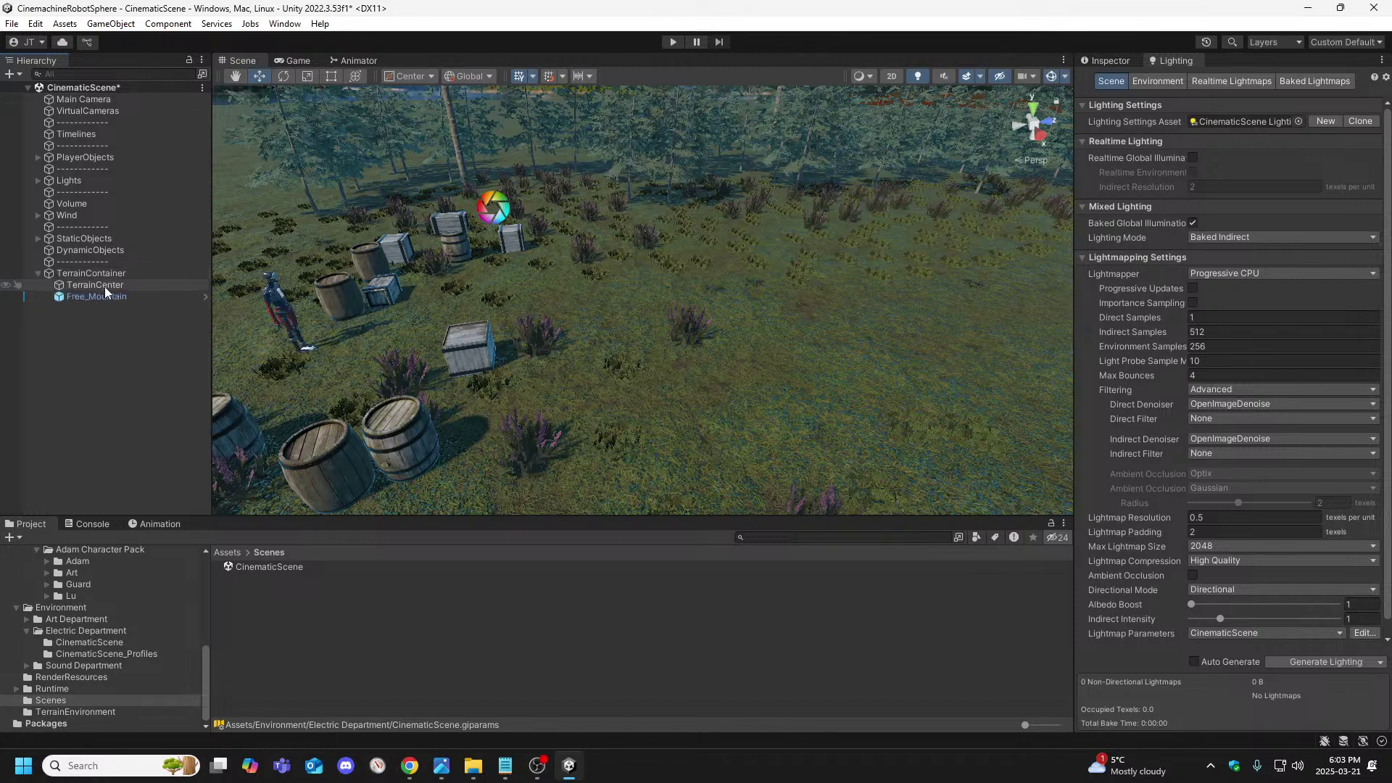
click(95, 284)
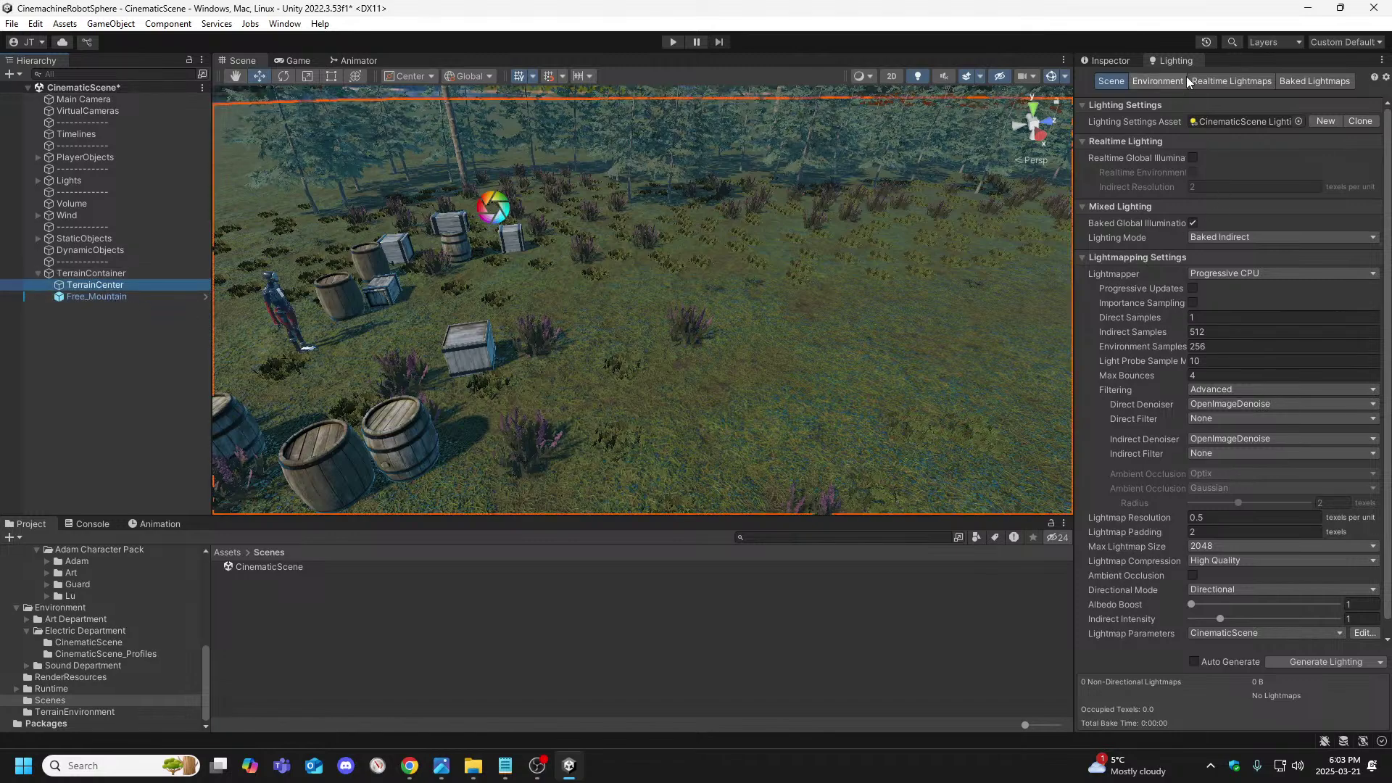
click(1102, 58)
click(1164, 57)
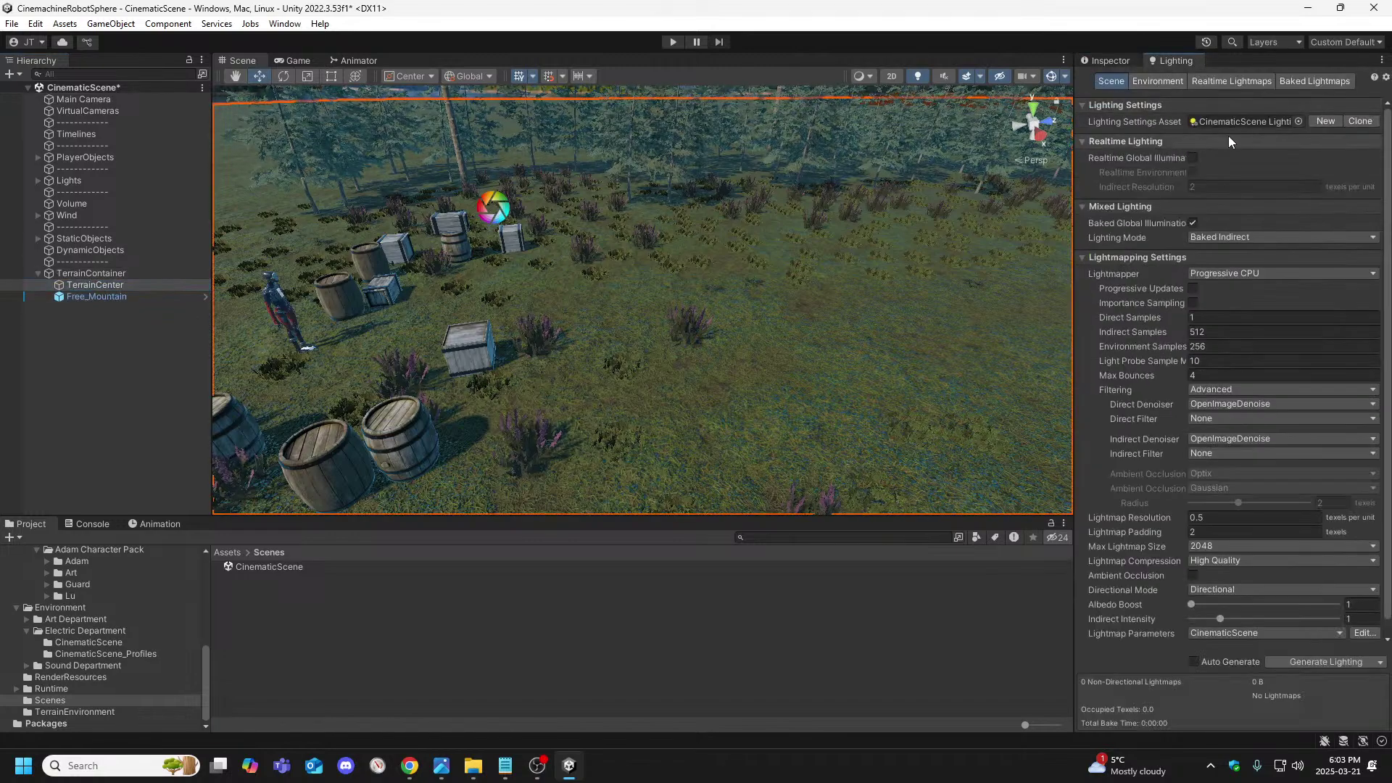
click(1163, 82)
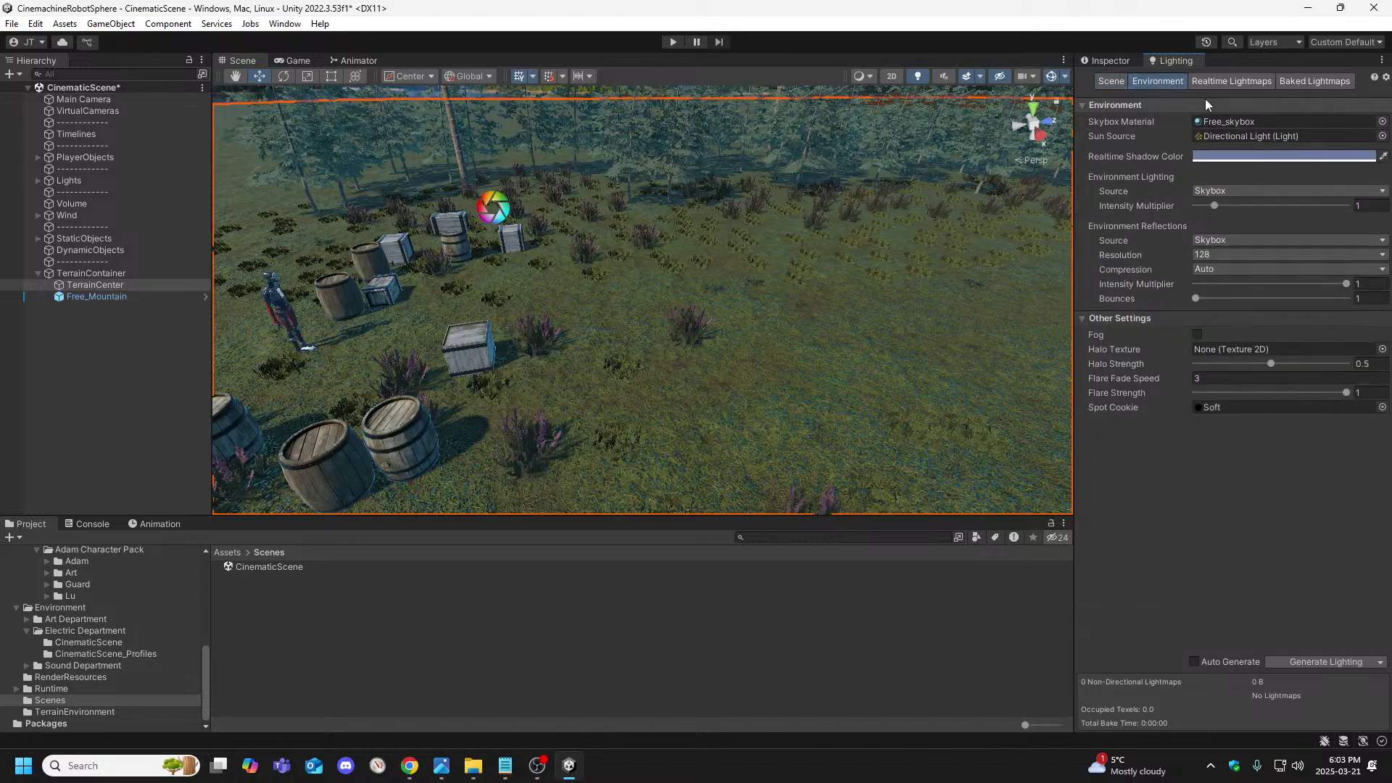
click(1109, 61)
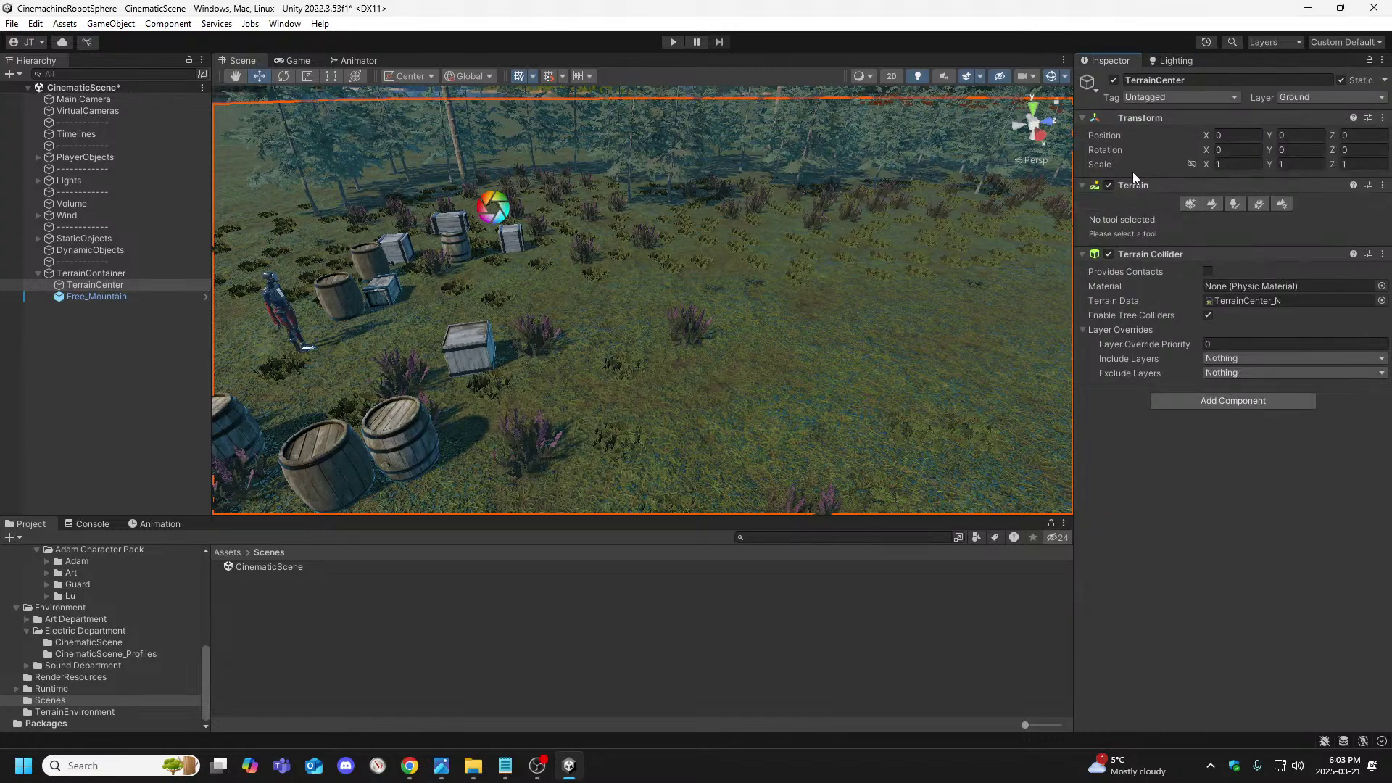
Add the GrassDry_B prefab as a new tree type in TerrainCenter's Paint Trees tool
click(1233, 203)
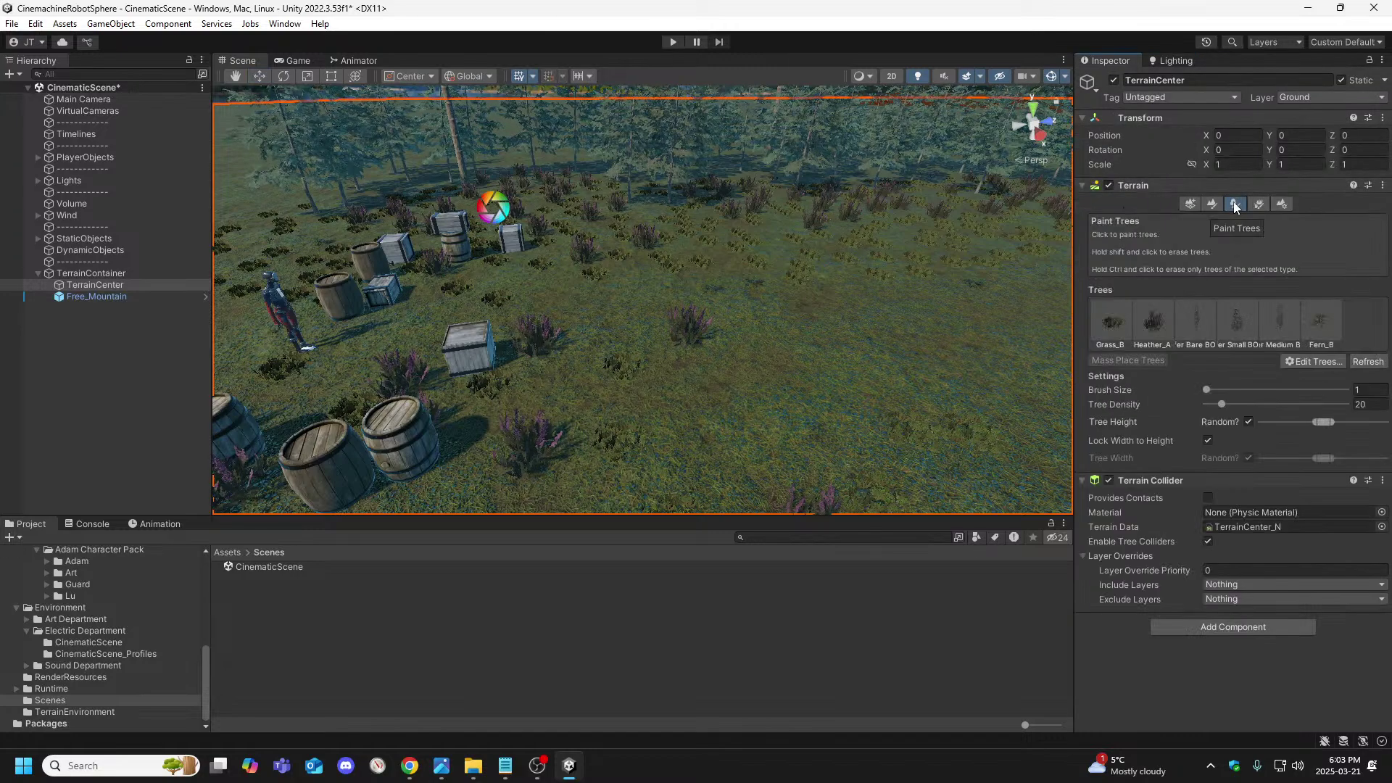
click(1314, 361)
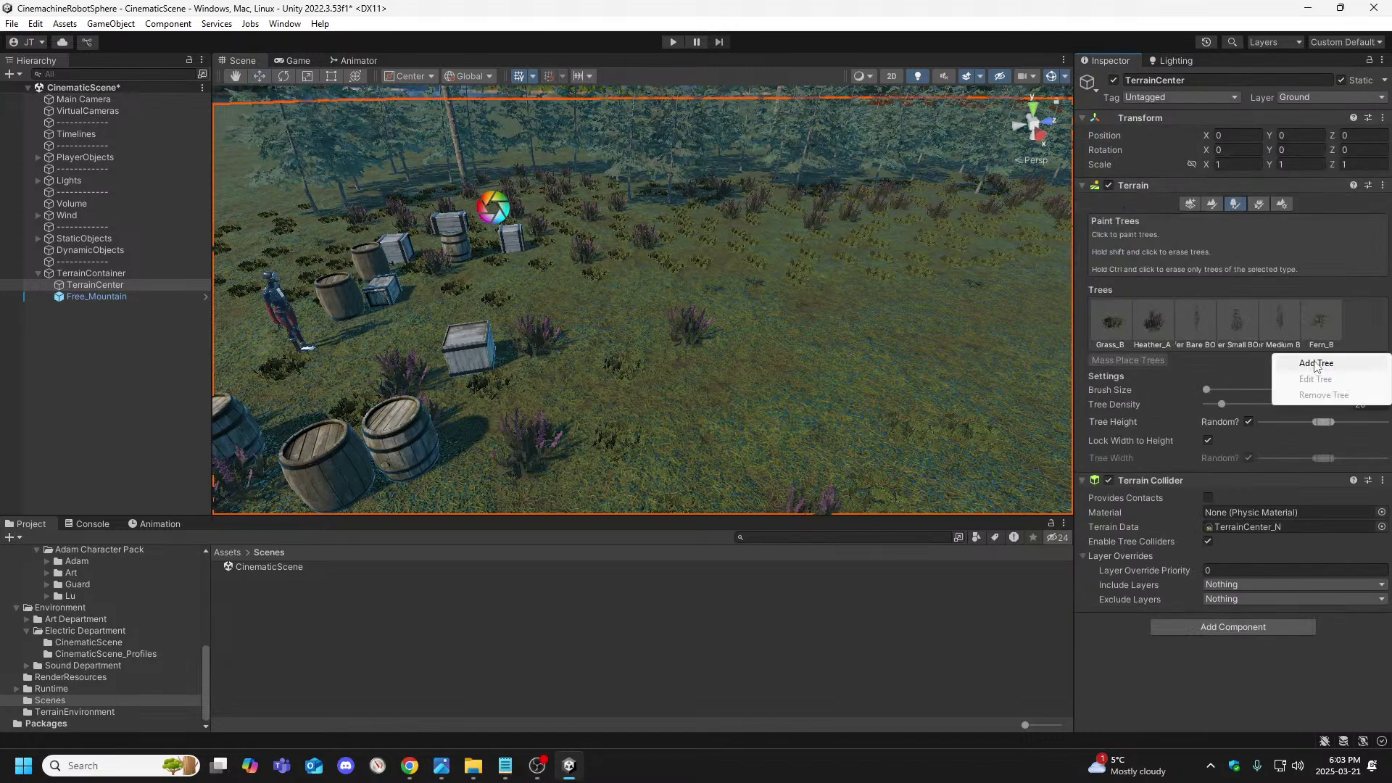
click(1316, 363)
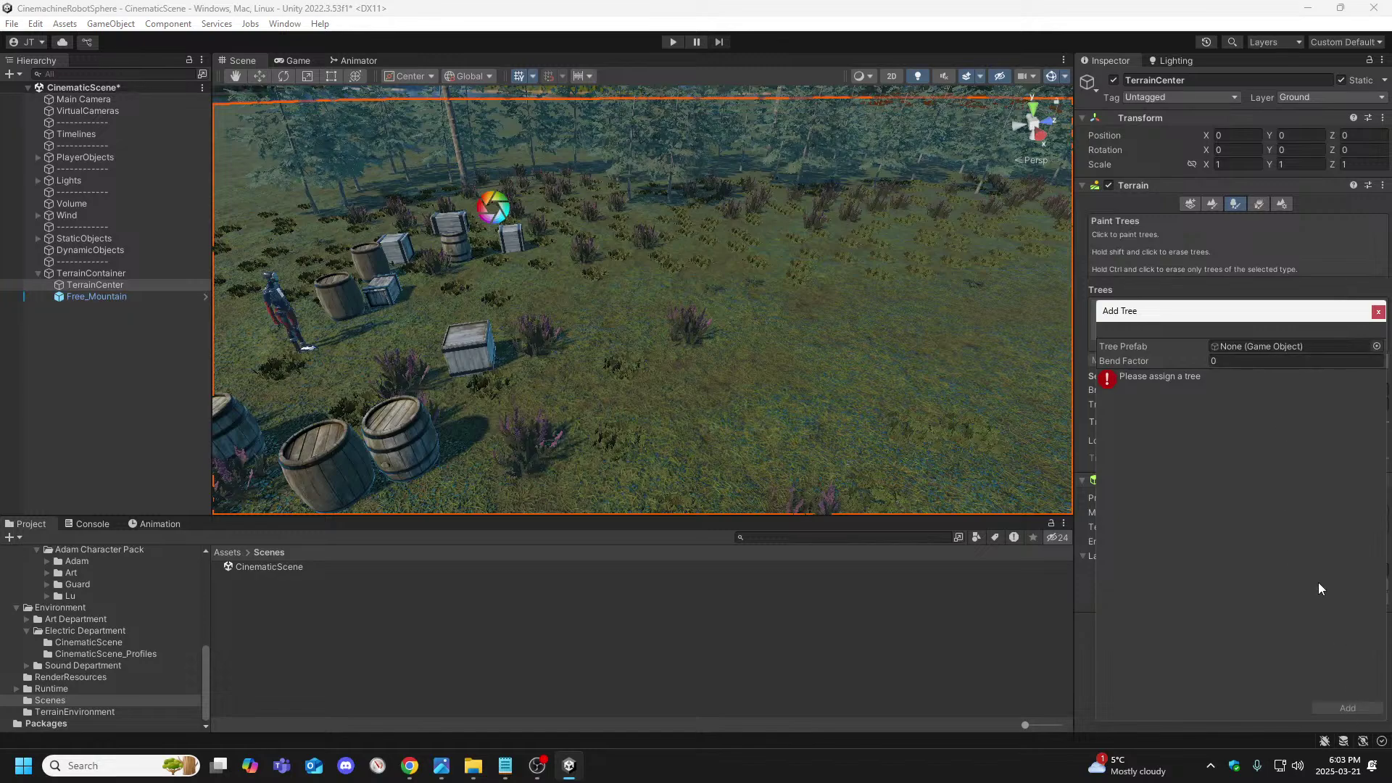
click(1376, 346)
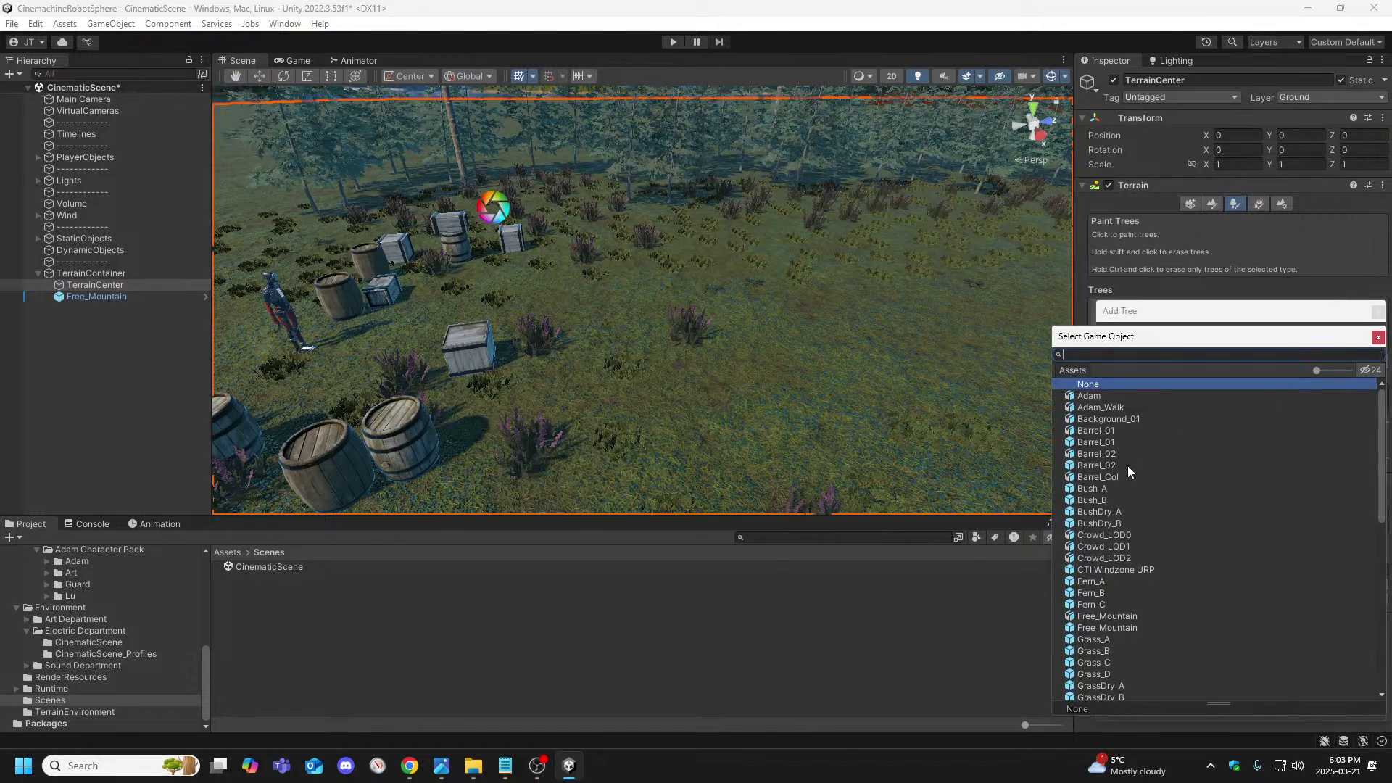
scroll(1128, 467, down, 3)
click(1106, 563)
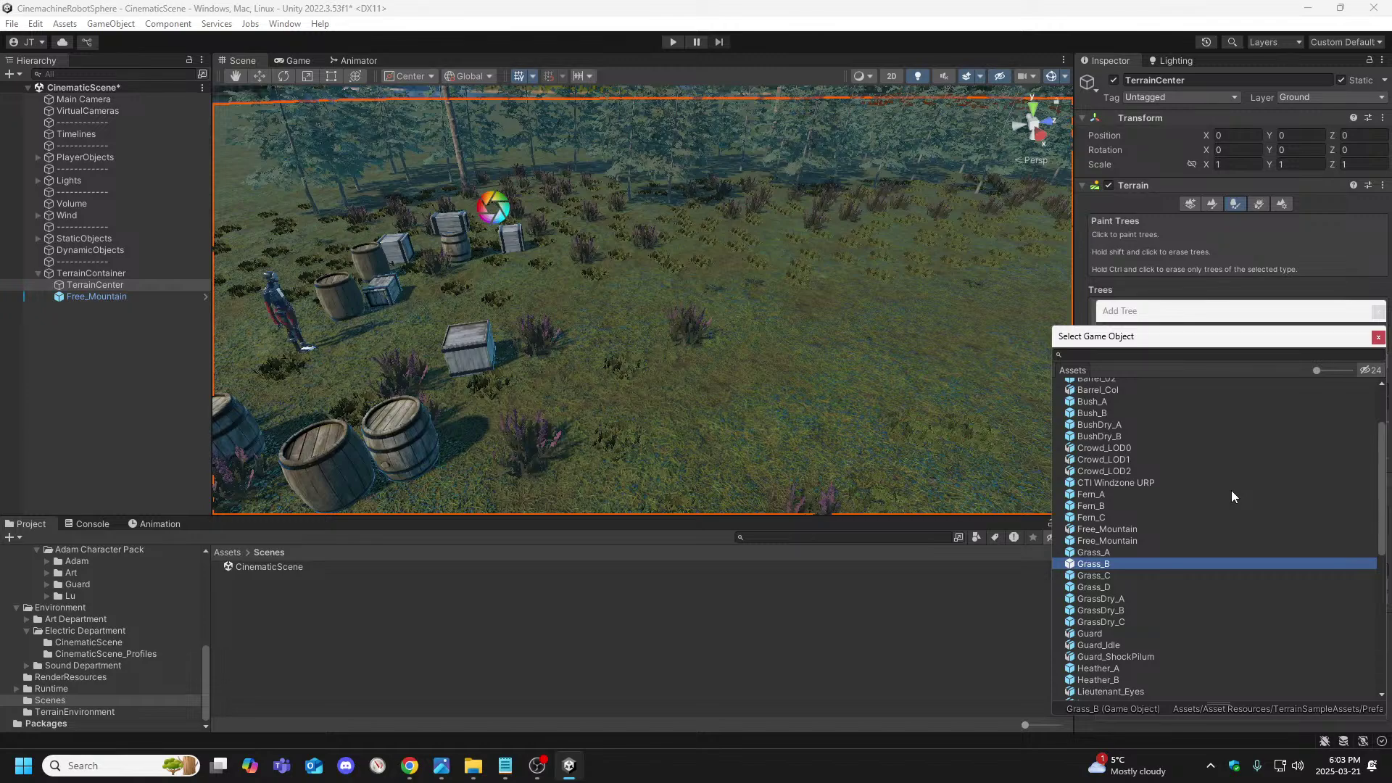
click(1127, 610)
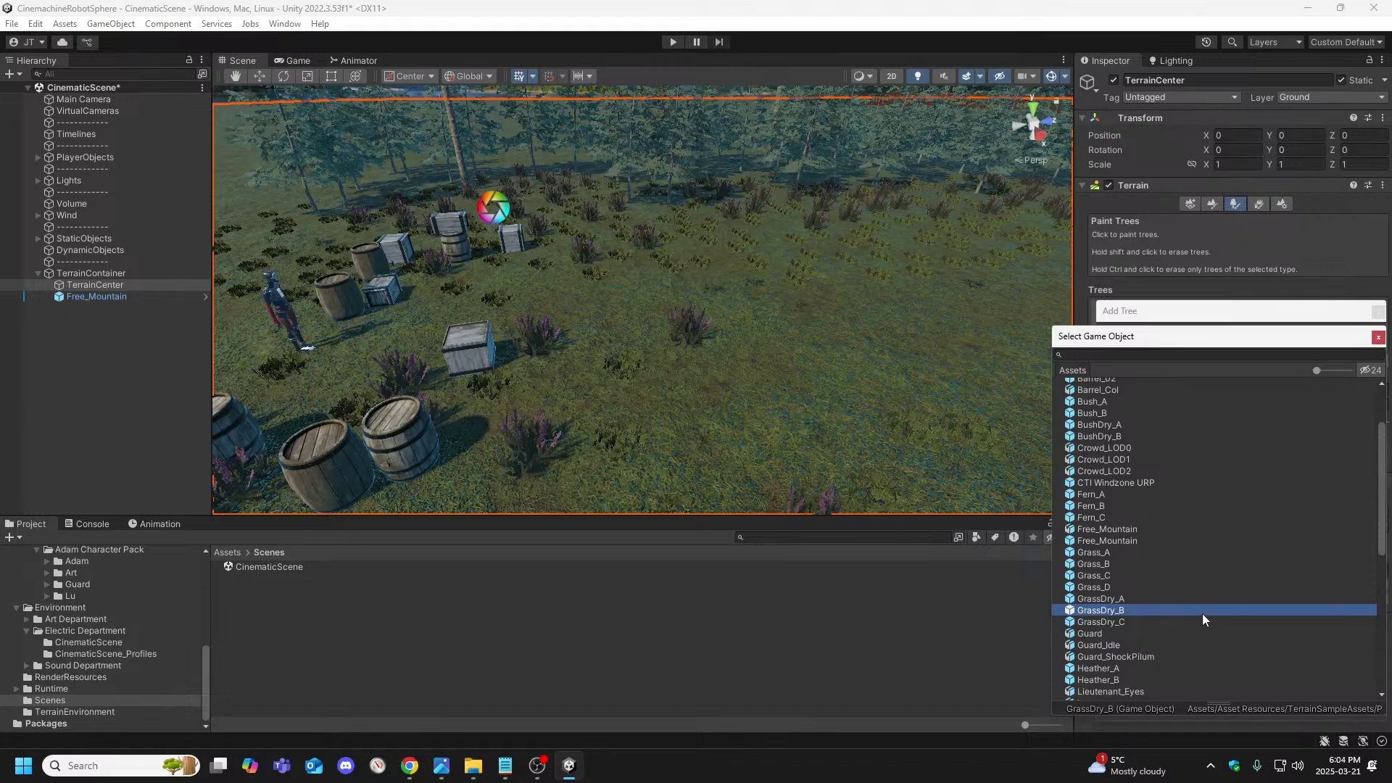
click(1378, 338)
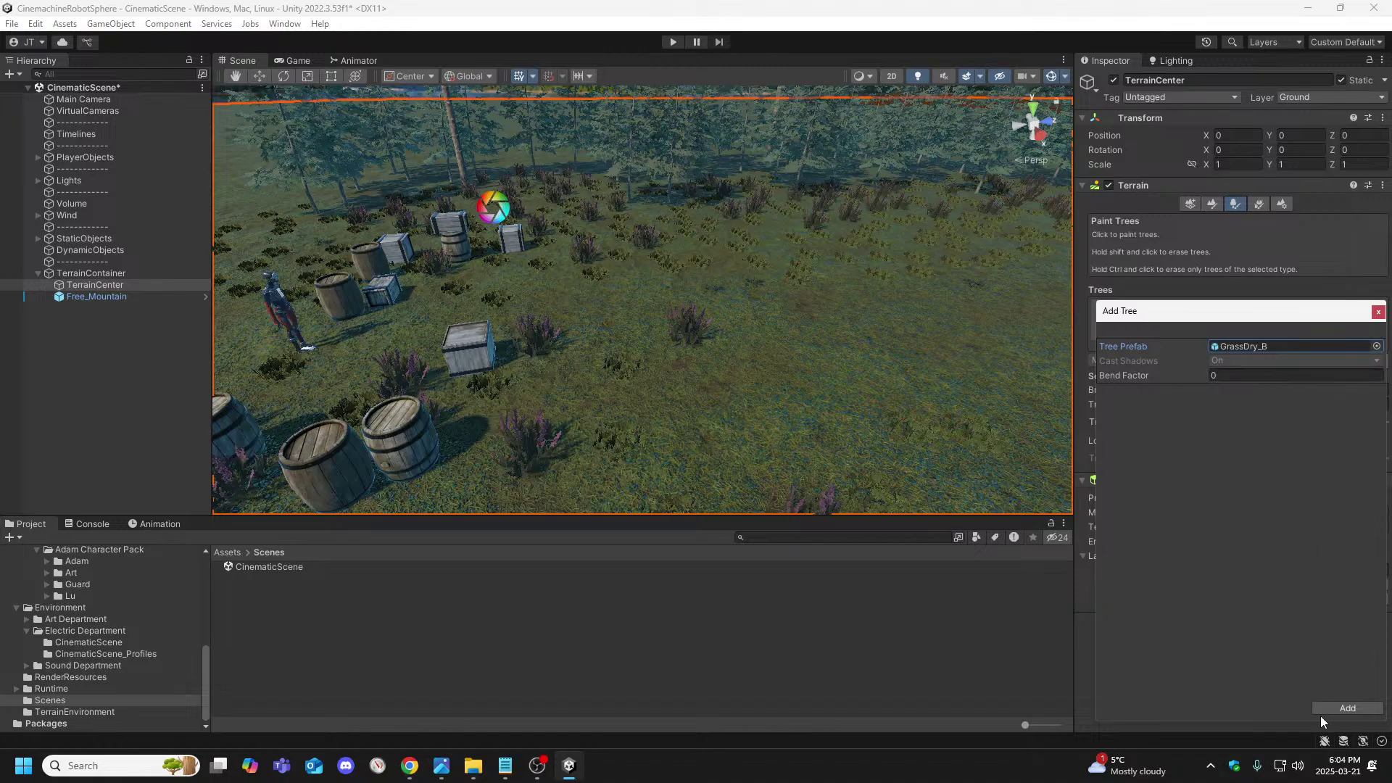
click(1333, 705)
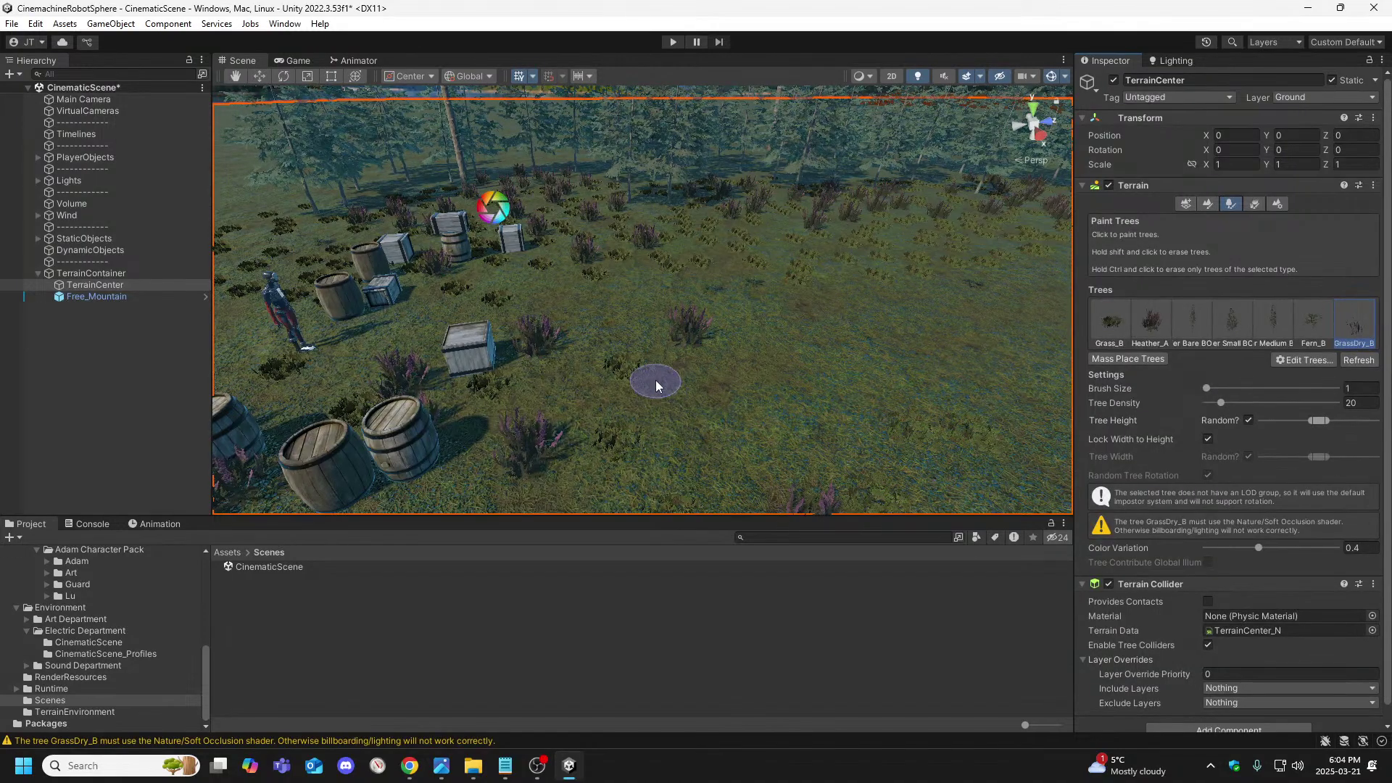
Paint GrassDry_B over the open ground near the crates with brush size 5 and tree density 29
scroll(610, 389, up, 6)
mouse_move(575, 416)
middle_down()
mouse_move(605, 261)
mouse_move(599, 318)
middle_up()
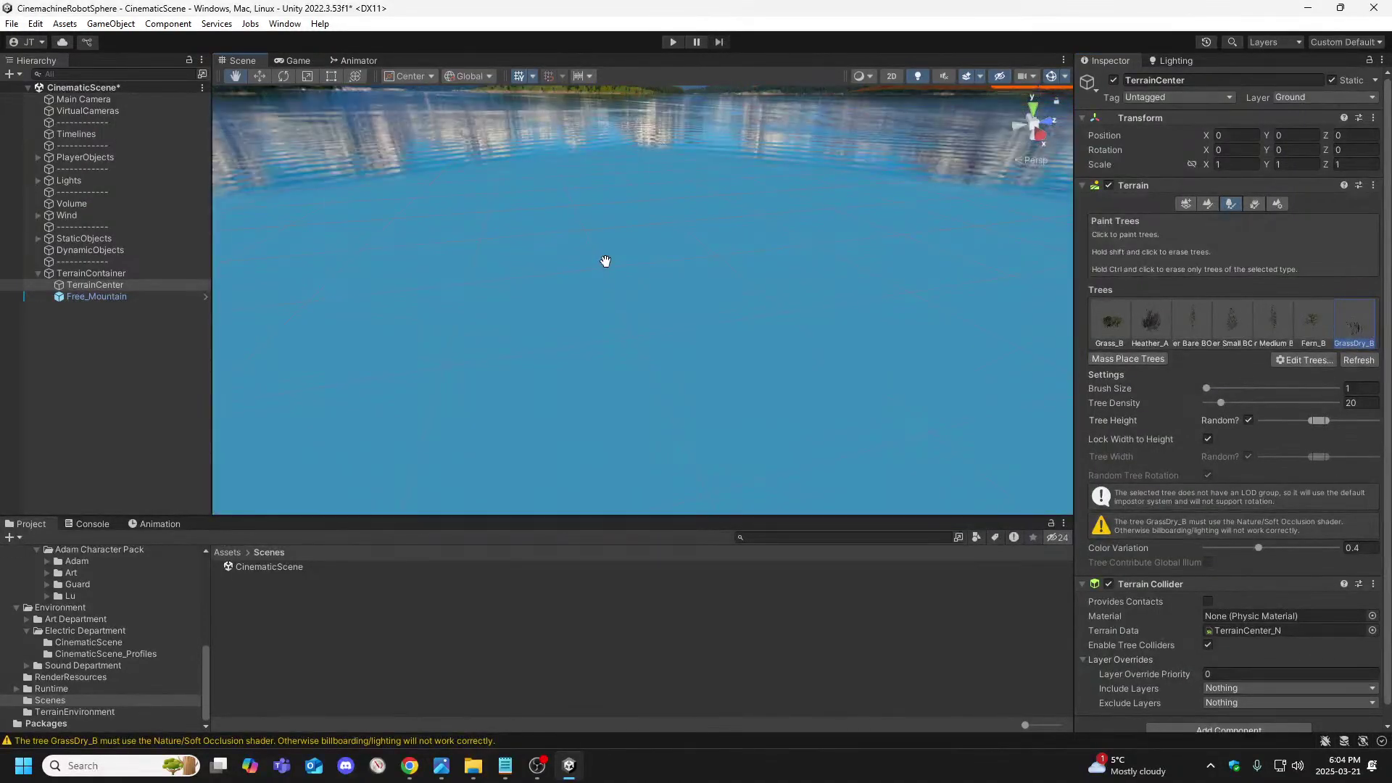
scroll(598, 315, up, 3)
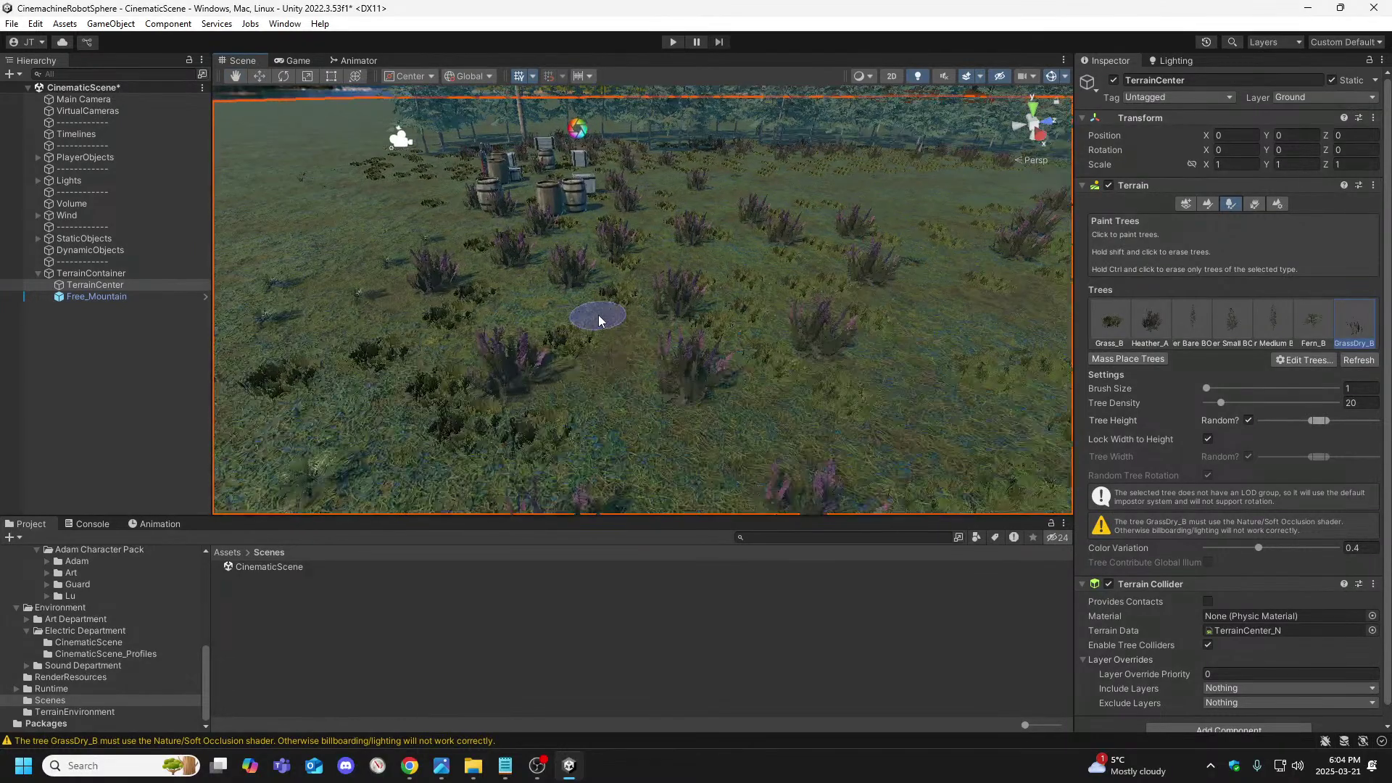
scroll(754, 328, down, 5)
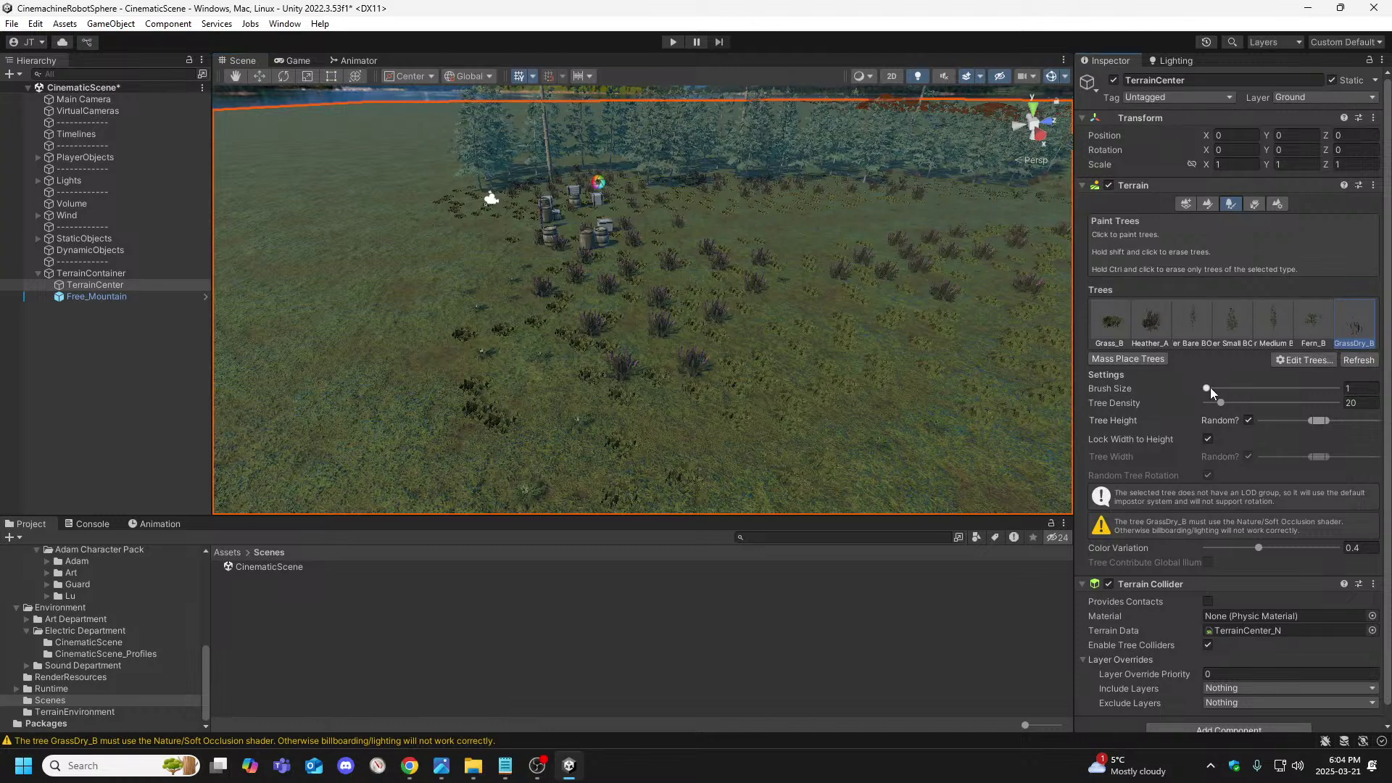
drag(1220, 403, 1233, 403)
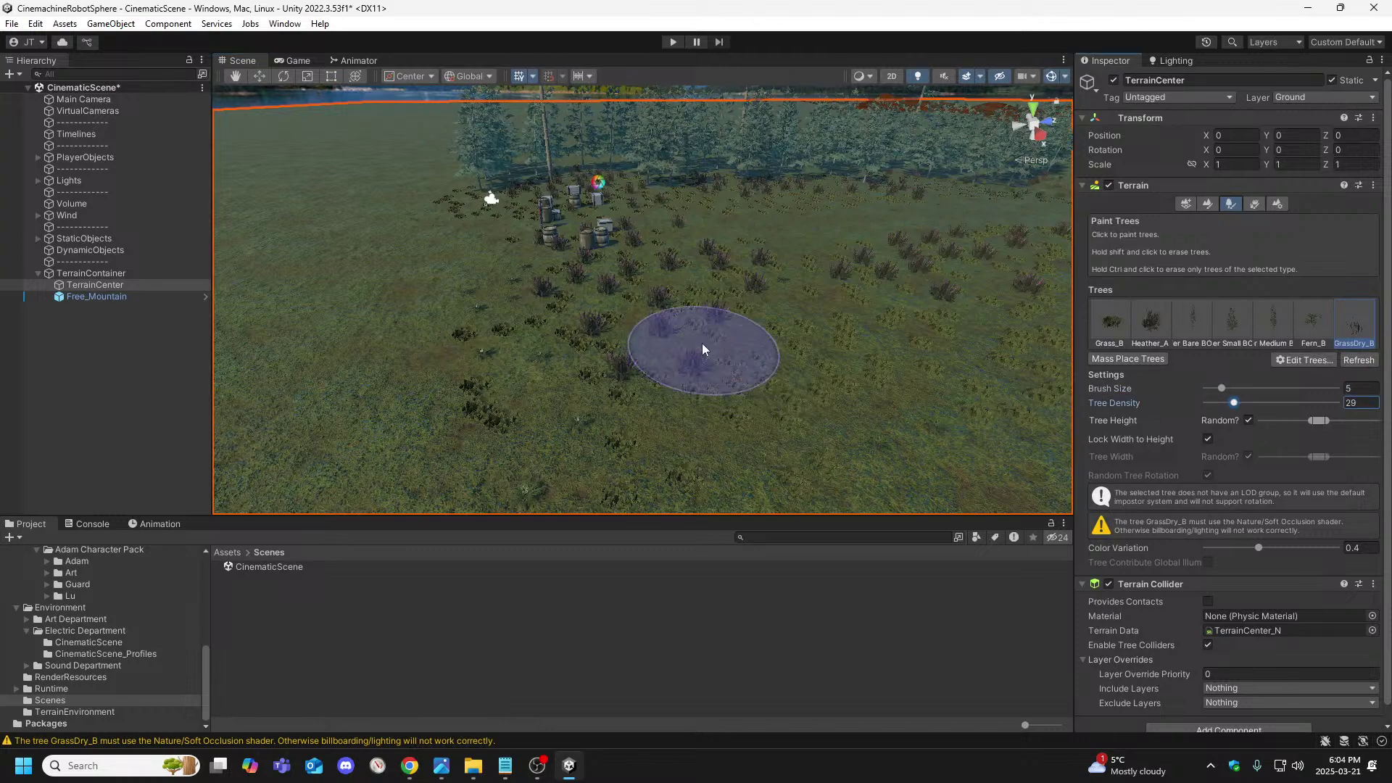
scroll(701, 340, up, 4)
mouse_move(700, 342)
right_down()
mouse_move(676, 406)
mouse_move(854, 435)
mouse_move(879, 454)
mouse_move(891, 426)
mouse_move(958, 395)
mouse_move(1180, 355)
mouse_move(1031, 428)
mouse_move(1116, 412)
mouse_move(1270, 418)
mouse_move(1279, 390)
mouse_move(1256, 337)
mouse_move(1211, 297)
right_up()
key(s)
Run the scene in play mode to check the painted dry grass, and stop it
click(673, 42)
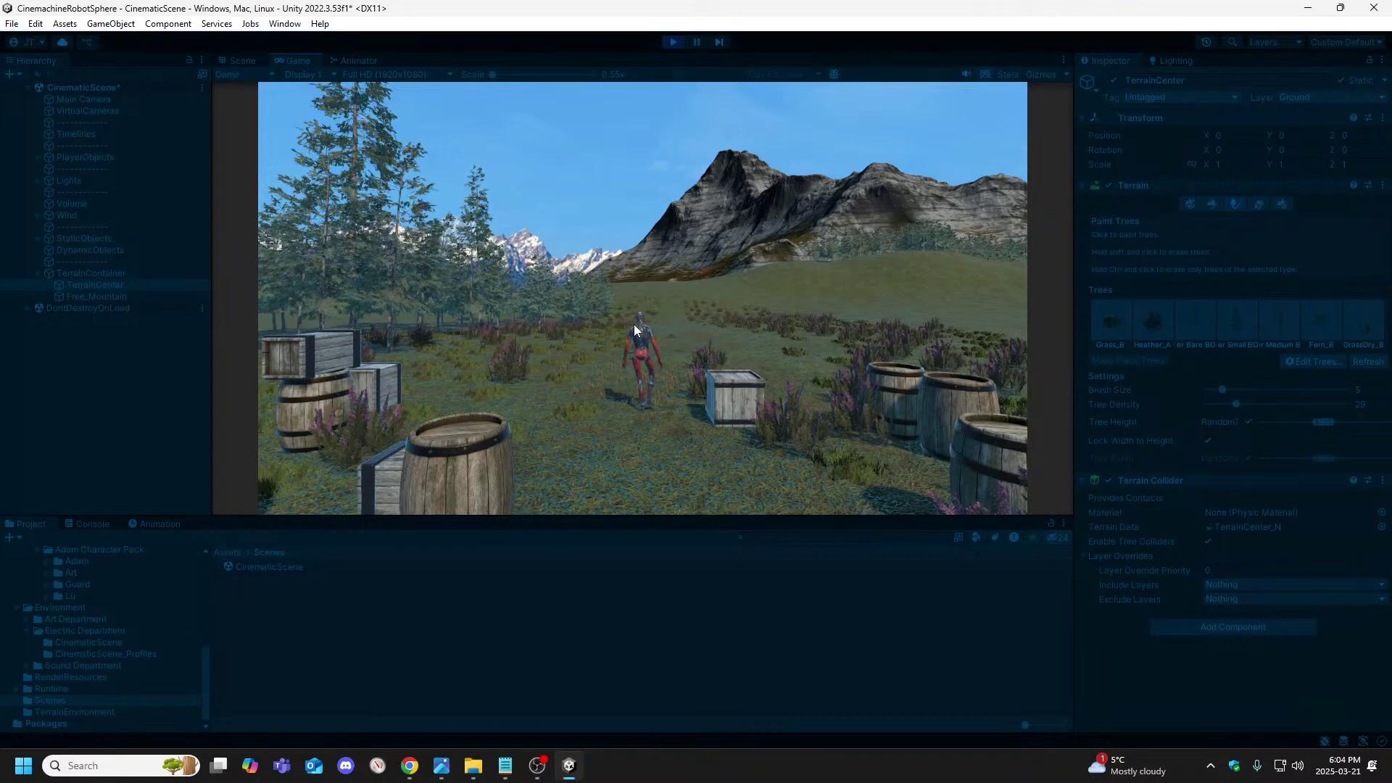
click(671, 42)
Reselect GrassDry_B in TerrainCenter's Paint Trees tool and add more of it to the open field beside the crates
mouse_move(728, 372)
right_down()
mouse_move(455, 435)
mouse_move(218, 420)
mouse_move(364, 460)
mouse_move(258, 542)
mouse_move(525, 519)
mouse_move(559, 466)
mouse_move(559, 442)
mouse_move(426, 512)
mouse_move(350, 514)
mouse_move(415, 442)
right_up()
key(Down)
key(Down)
key(Down)
key(Down)
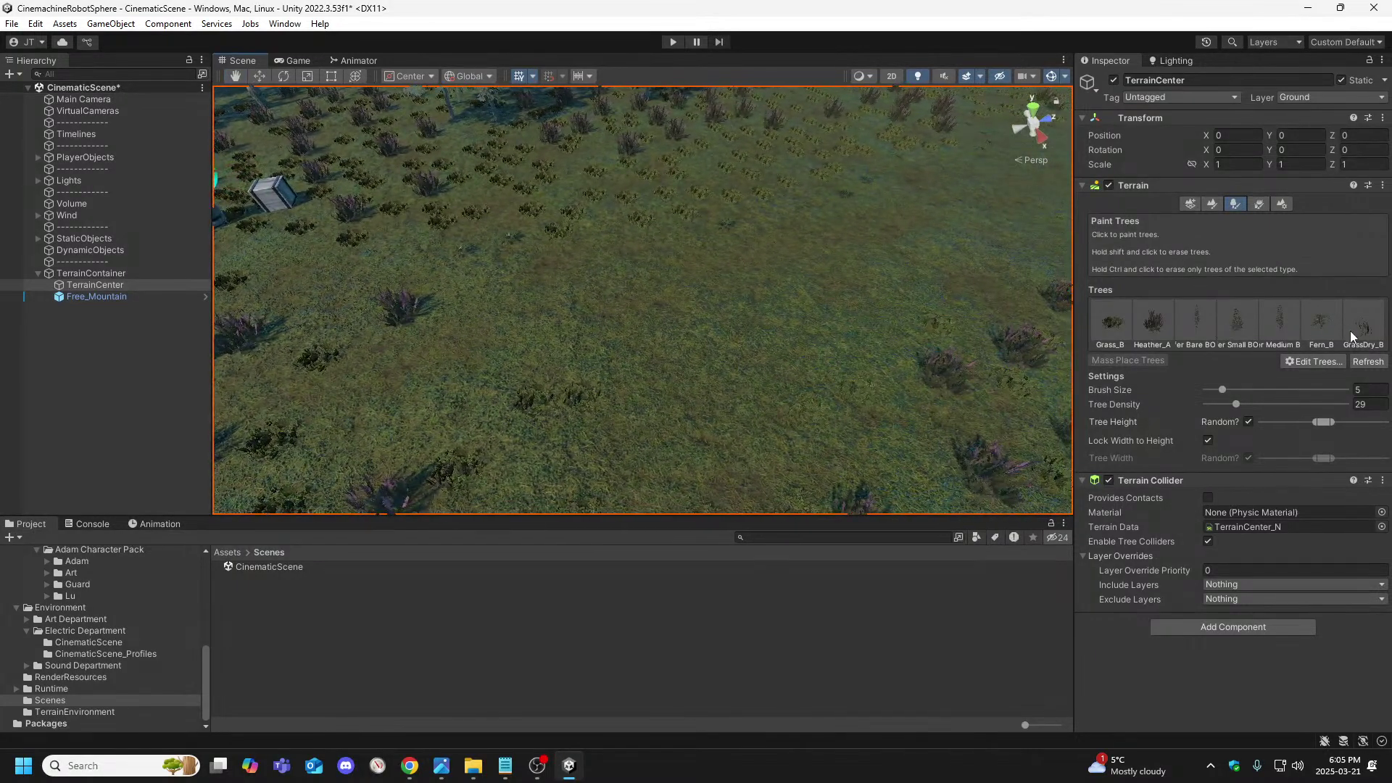
click(1350, 328)
mouse_move(898, 398)
right_down()
mouse_move(708, 435)
mouse_move(711, 398)
mouse_move(736, 386)
mouse_move(732, 420)
mouse_move(781, 395)
mouse_move(785, 425)
right_up()
key(d)
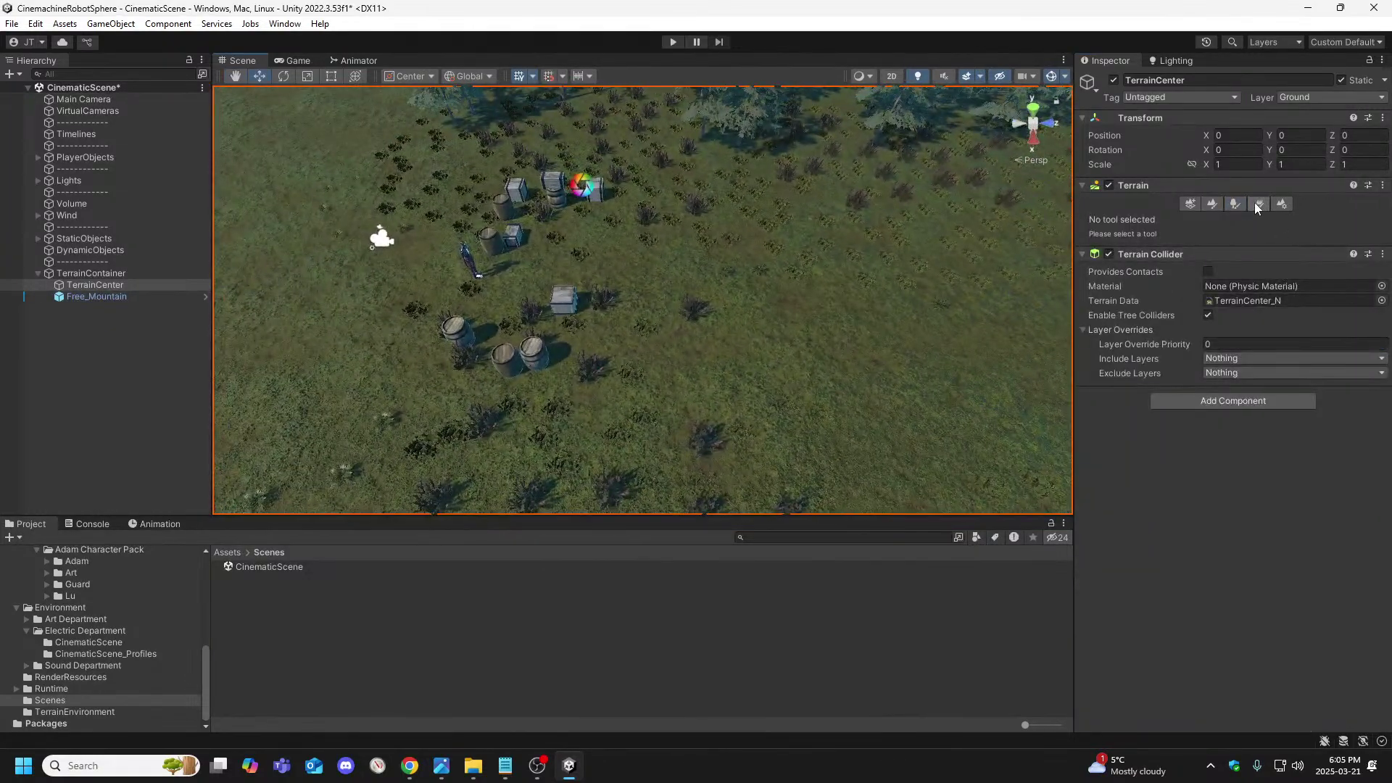
click(1234, 204)
right_drag(966, 398, 833, 312)
mouse_move(1152, 346)
right_down()
mouse_move(66, 340)
mouse_move(8, 302)
mouse_move(1377, 301)
mouse_move(1221, 277)
mouse_move(1205, 320)
mouse_move(760, 359)
mouse_move(730, 416)
mouse_move(640, 433)
mouse_move(677, 422)
mouse_move(140, 372)
mouse_move(491, 286)
mouse_move(561, 284)
mouse_move(650, 351)
mouse_move(575, 388)
right_up()
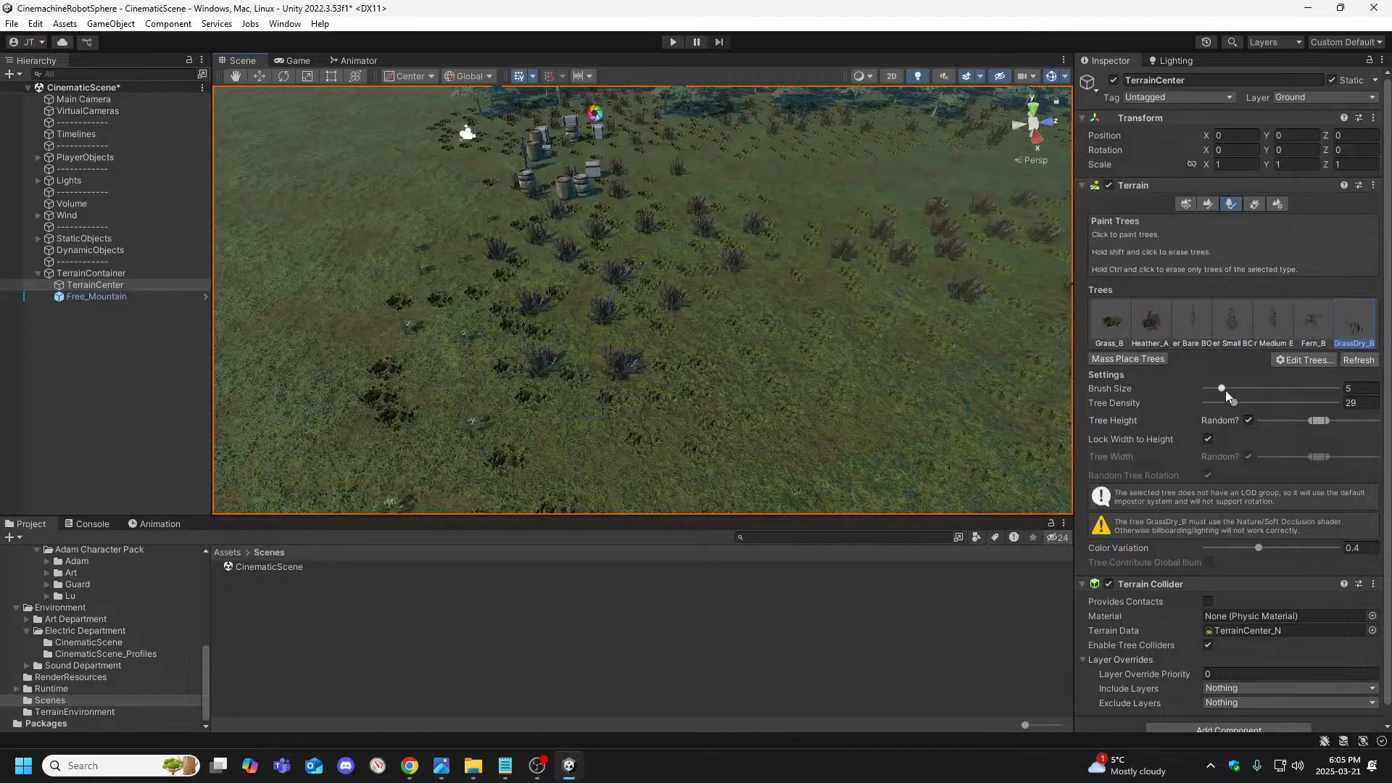
Set the brush size to 10 and tree density to 34, and paint GrassDry_B across the wider field towards the forest edge
drag(1235, 403, 1241, 403)
mouse_move(778, 280)
right_down()
mouse_move(650, 266)
mouse_move(689, 279)
mouse_move(676, 242)
right_up()
mouse_move(762, 311)
right_down()
mouse_move(762, 293)
mouse_move(830, 301)
mouse_move(866, 331)
mouse_move(833, 379)
mouse_move(843, 389)
mouse_move(885, 279)
mouse_move(982, 269)
mouse_move(884, 365)
mouse_move(689, 313)
right_up()
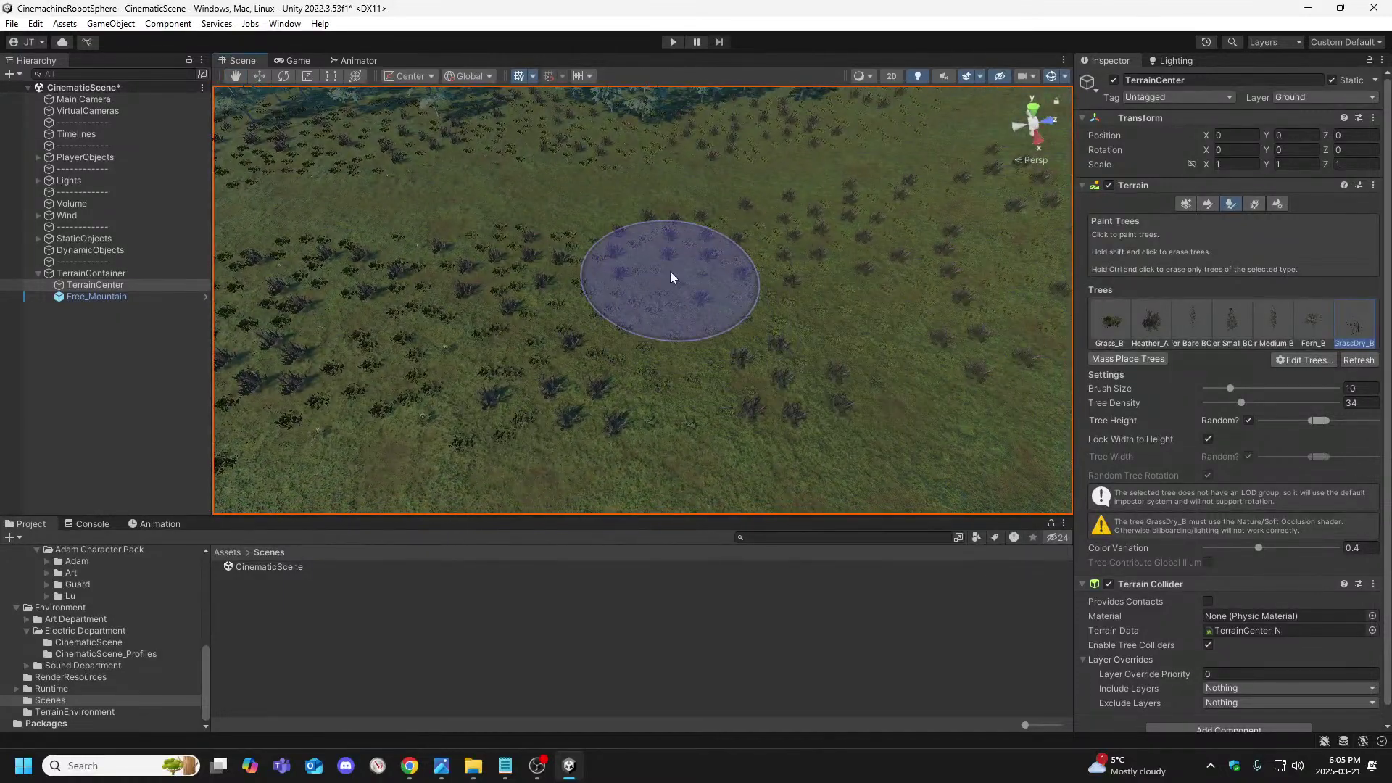
mouse_move(719, 363)
right_down()
mouse_move(770, 332)
mouse_move(757, 335)
mouse_move(750, 251)
right_up()
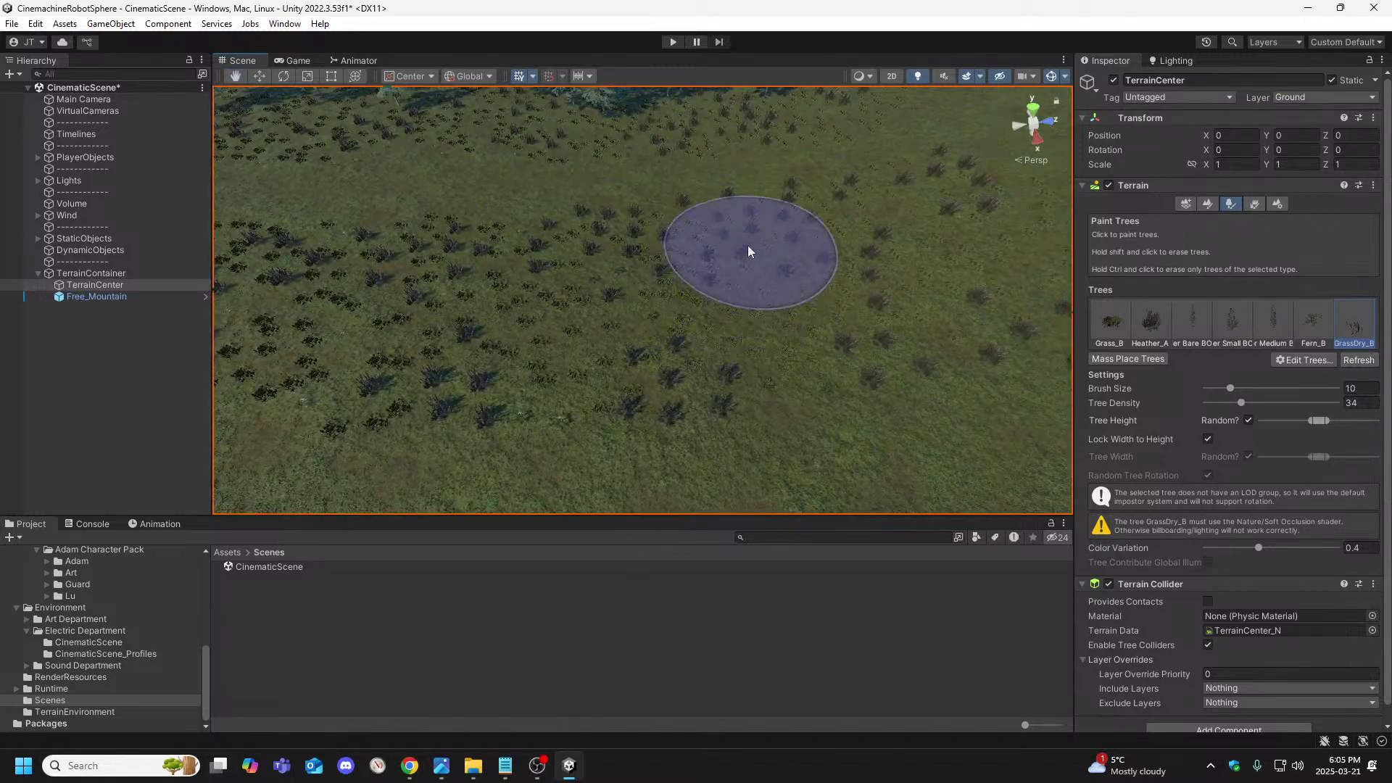
right_drag(785, 360, 777, 228)
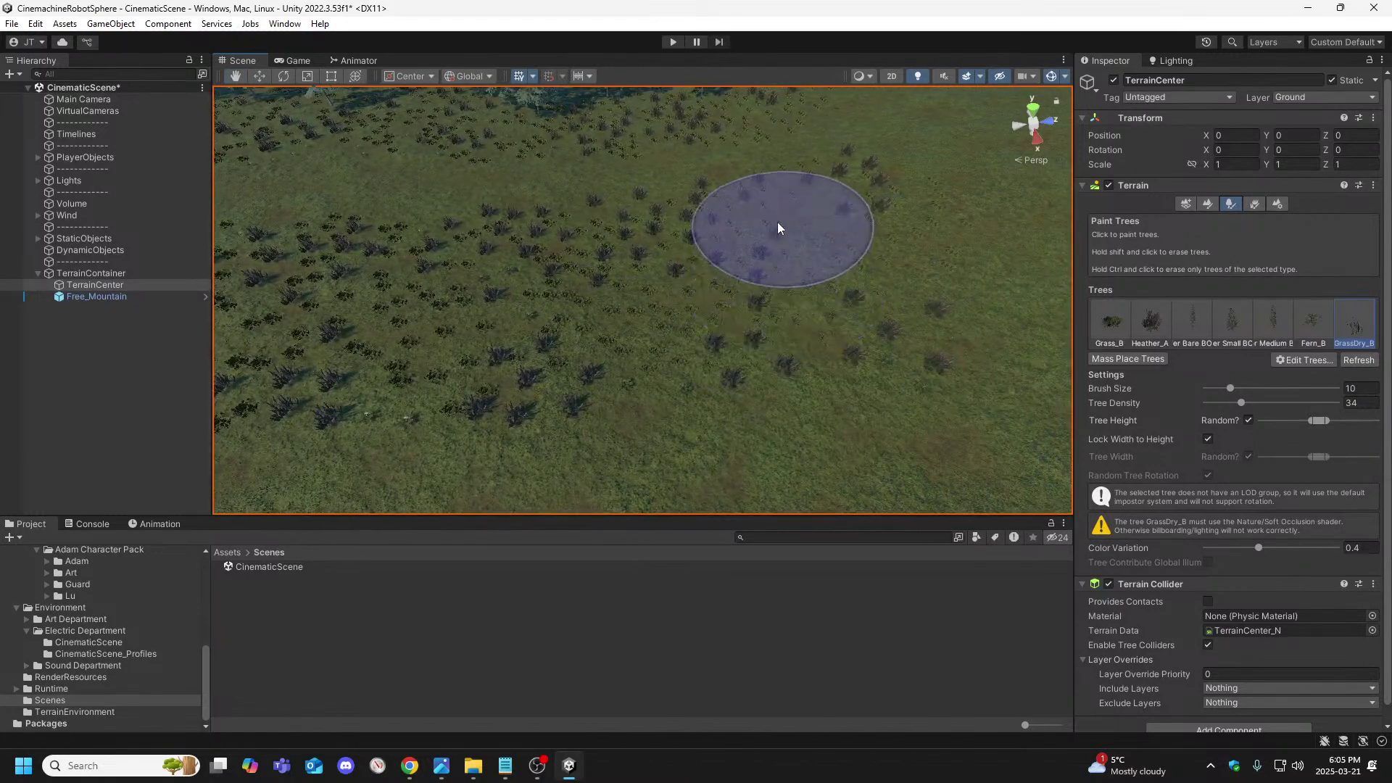
mouse_move(849, 326)
right_down()
mouse_move(851, 301)
mouse_move(557, 286)
mouse_move(599, 249)
mouse_move(782, 313)
mouse_move(621, 249)
right_up()
right_drag(803, 301, 620, 192)
mouse_move(676, 269)
right_down()
mouse_move(721, 267)
mouse_move(719, 242)
mouse_move(736, 261)
mouse_move(727, 209)
right_up()
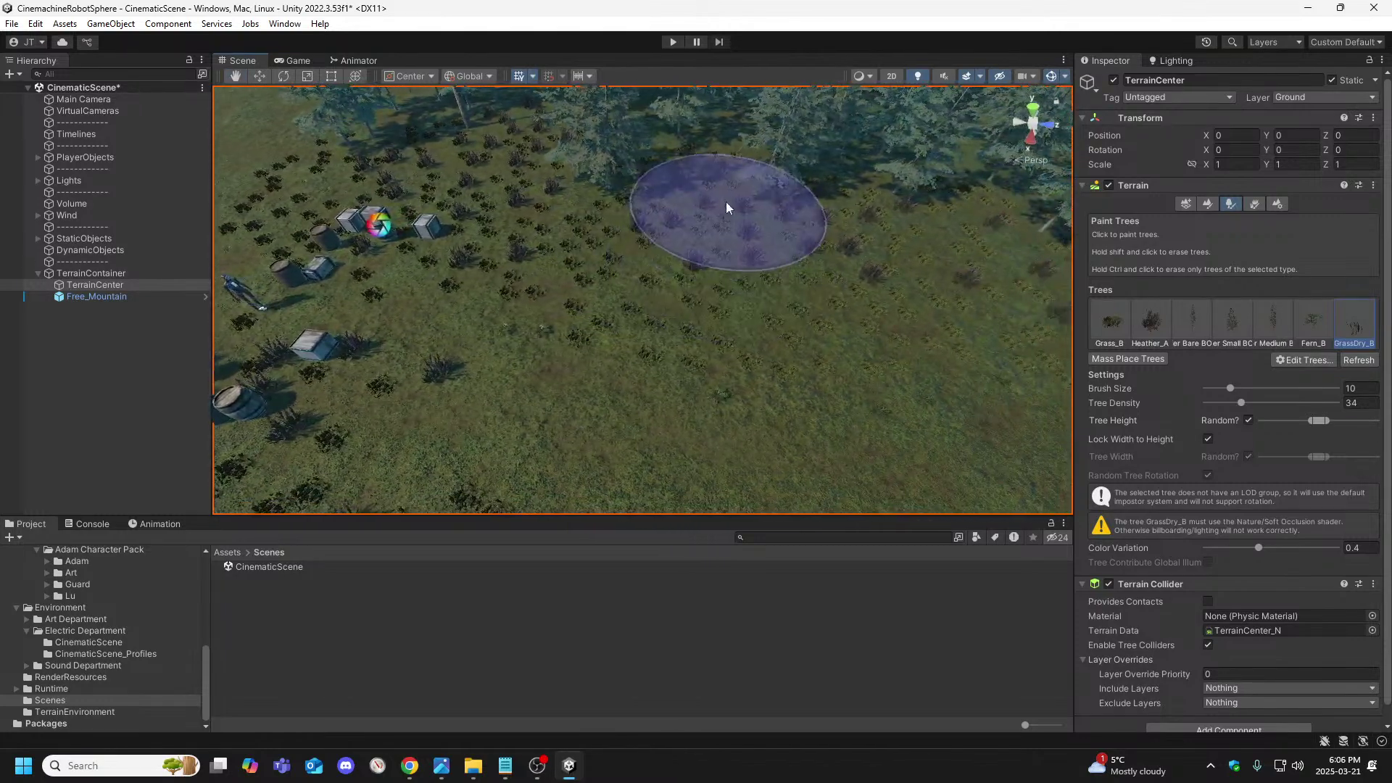
mouse_move(867, 255)
right_down()
mouse_move(885, 270)
mouse_move(779, 220)
right_up()
right_drag(833, 280, 841, 280)
mouse_move(860, 176)
right_down()
mouse_move(913, 256)
mouse_move(932, 258)
mouse_move(833, 260)
right_up()
mouse_move(708, 239)
right_down()
mouse_move(797, 257)
mouse_move(896, 241)
mouse_move(881, 207)
mouse_move(708, 248)
mouse_move(605, 171)
mouse_move(637, 152)
mouse_move(830, 196)
mouse_move(554, 199)
right_up()
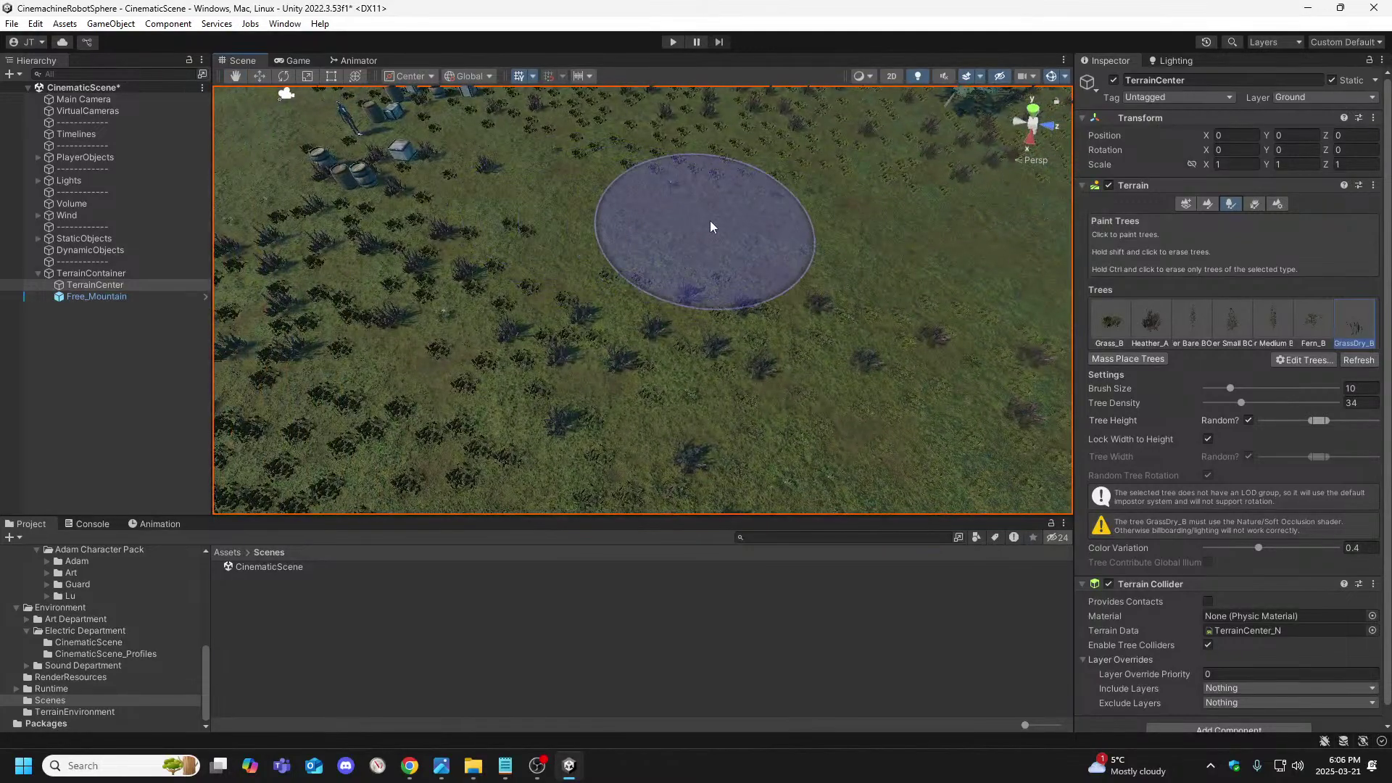
mouse_move(767, 240)
right_down()
mouse_move(796, 249)
mouse_move(608, 211)
right_up()
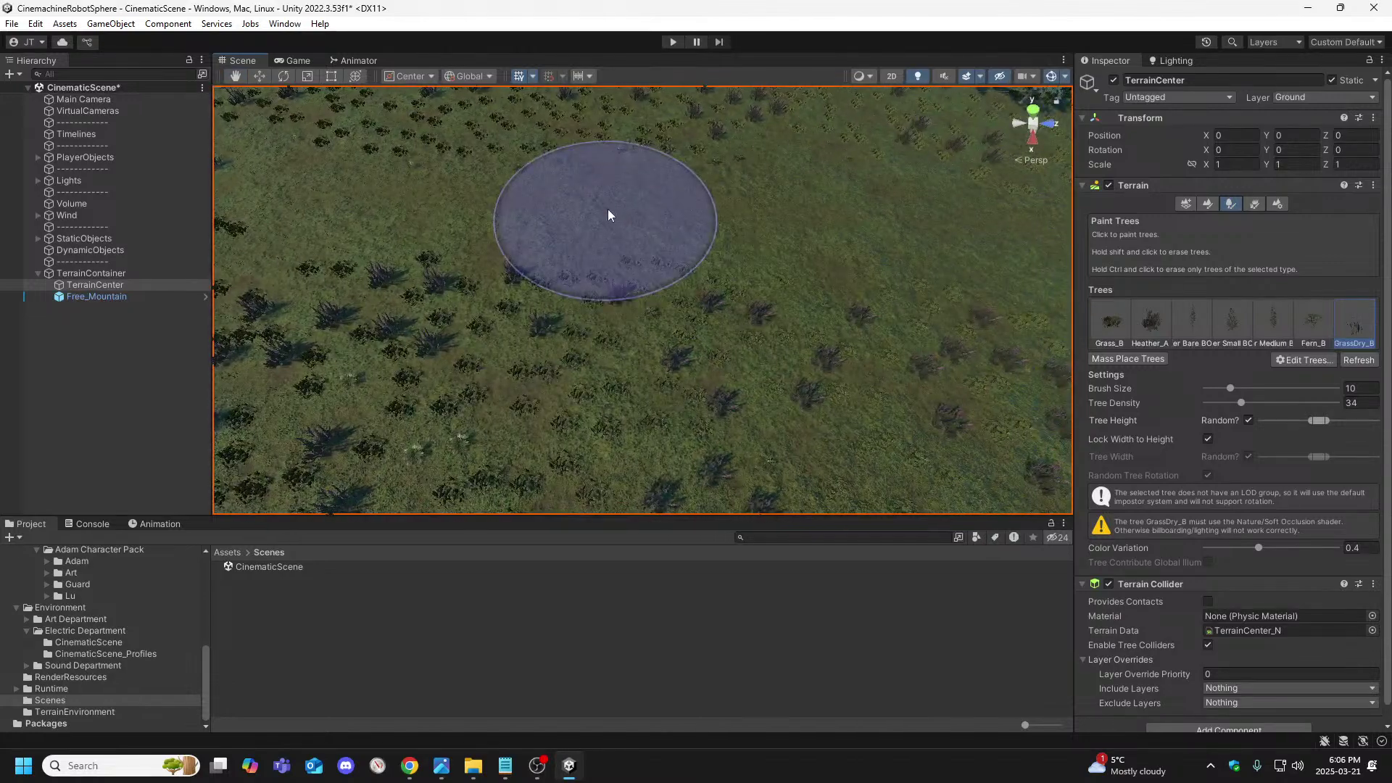
mouse_move(771, 228)
right_down()
mouse_move(735, 247)
mouse_move(910, 242)
mouse_move(612, 261)
mouse_move(556, 187)
mouse_move(572, 162)
mouse_move(961, 163)
mouse_move(910, 295)
mouse_move(1043, 249)
mouse_move(1032, 228)
mouse_move(1015, 231)
mouse_move(1004, 246)
mouse_move(746, 314)
mouse_move(637, 301)
right_up()
Play the scene again to review the wider dry grass coverage, and exit play mode
click(671, 42)
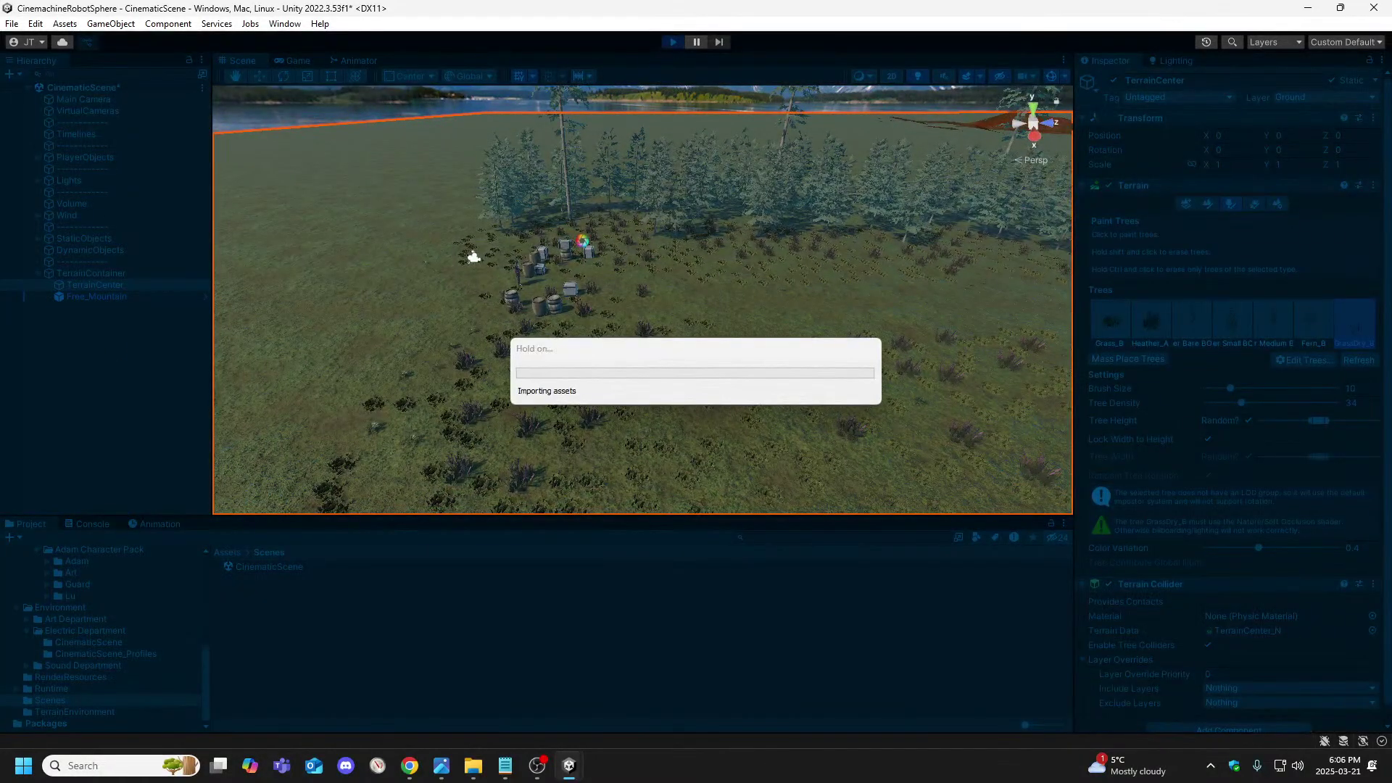
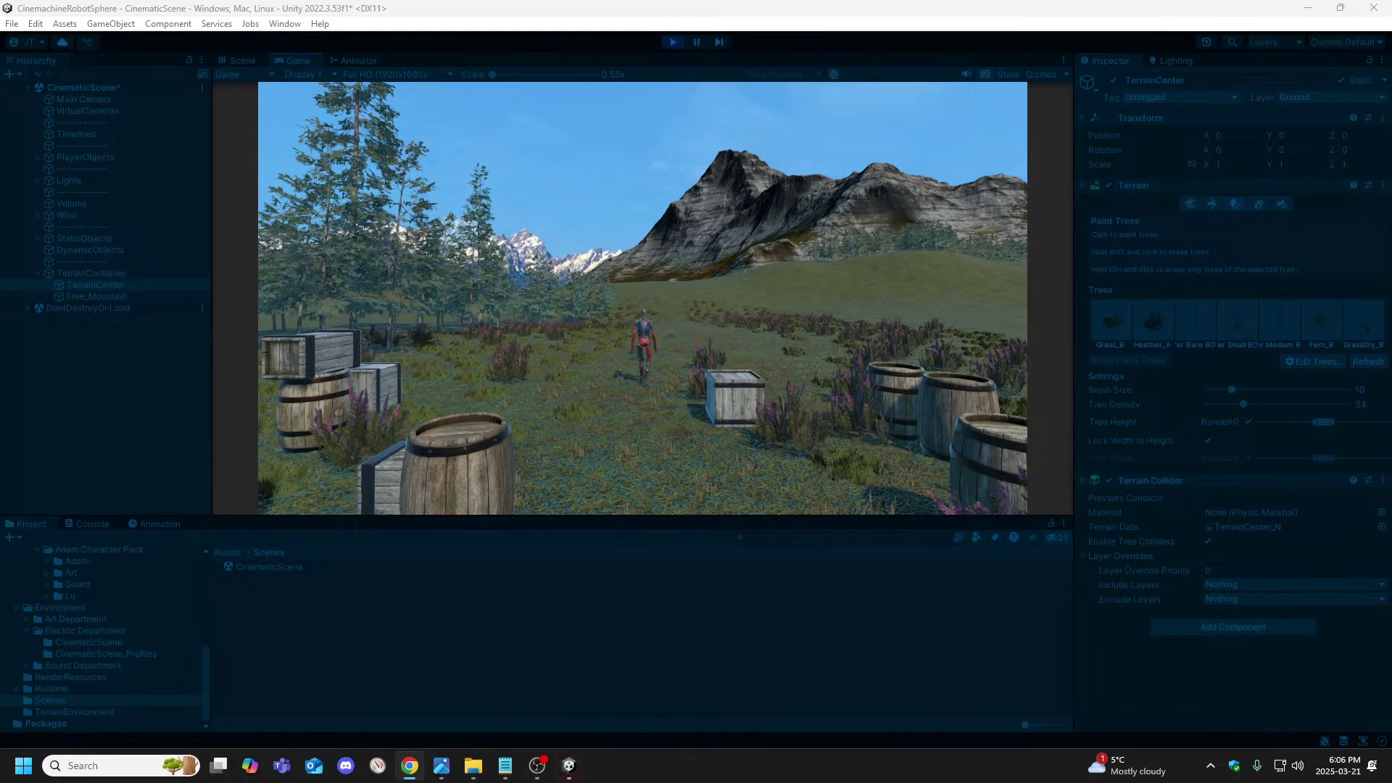
click(765, 389)
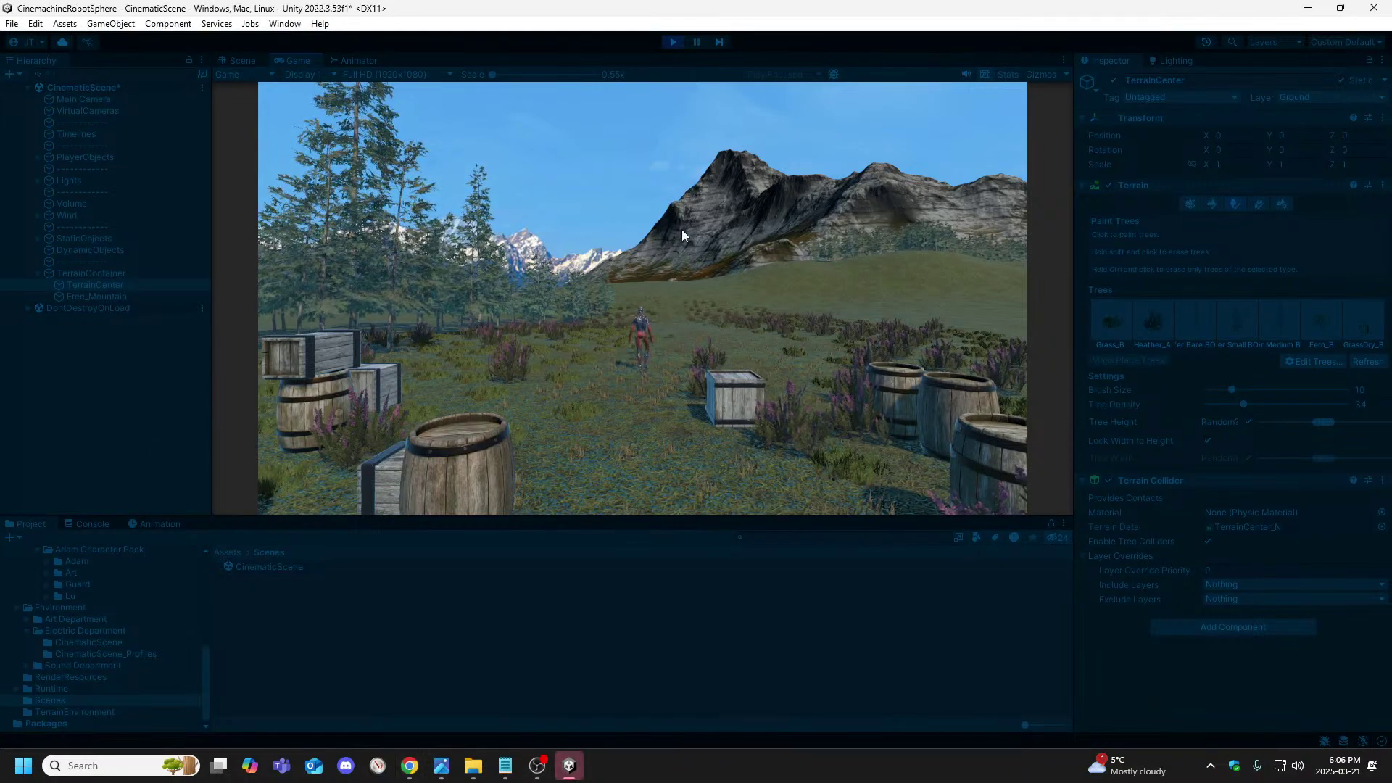
click(672, 41)
Select the Grass_B tree type and try it near the crates with brush size 4 and density 26, and with size 6 and density 30
right_drag(722, 280, 803, 313)
click(1115, 324)
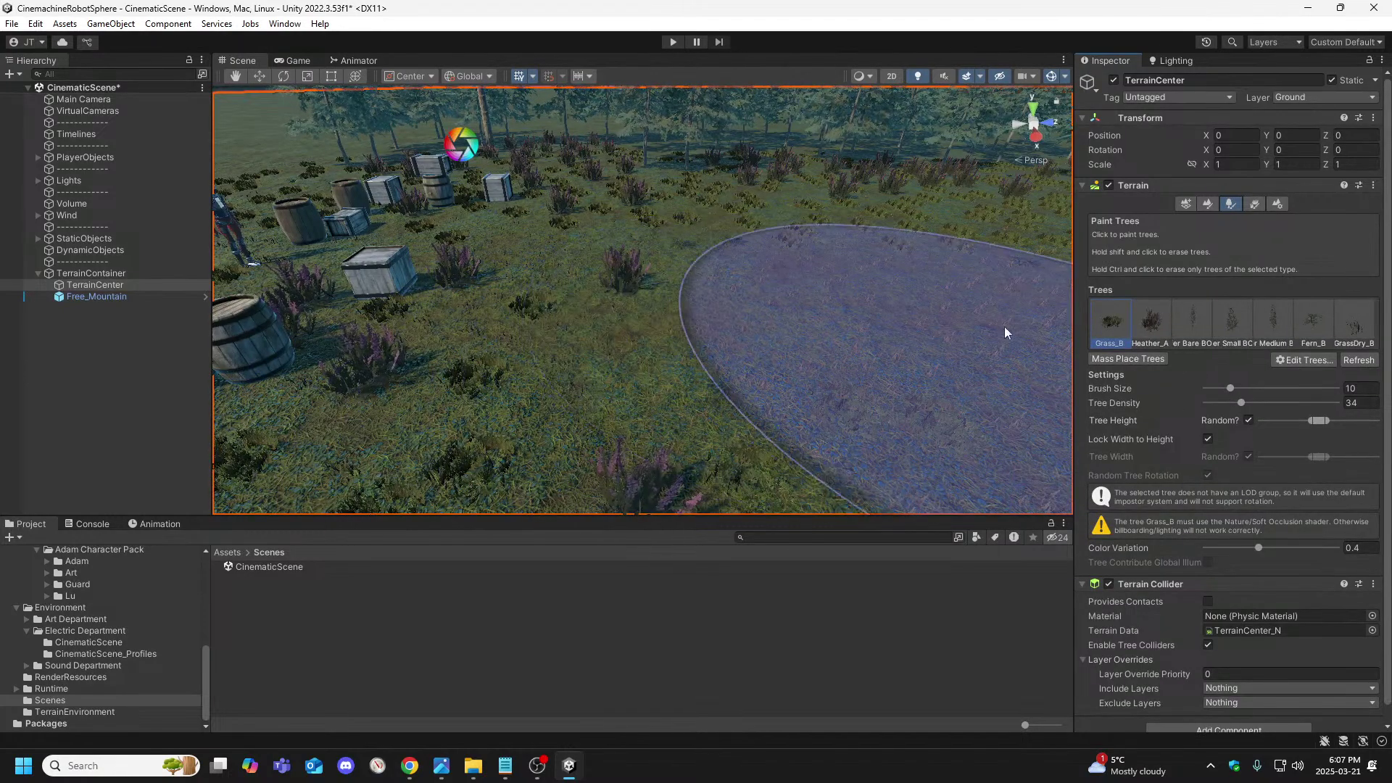
right_drag(743, 273, 784, 338)
key(d)
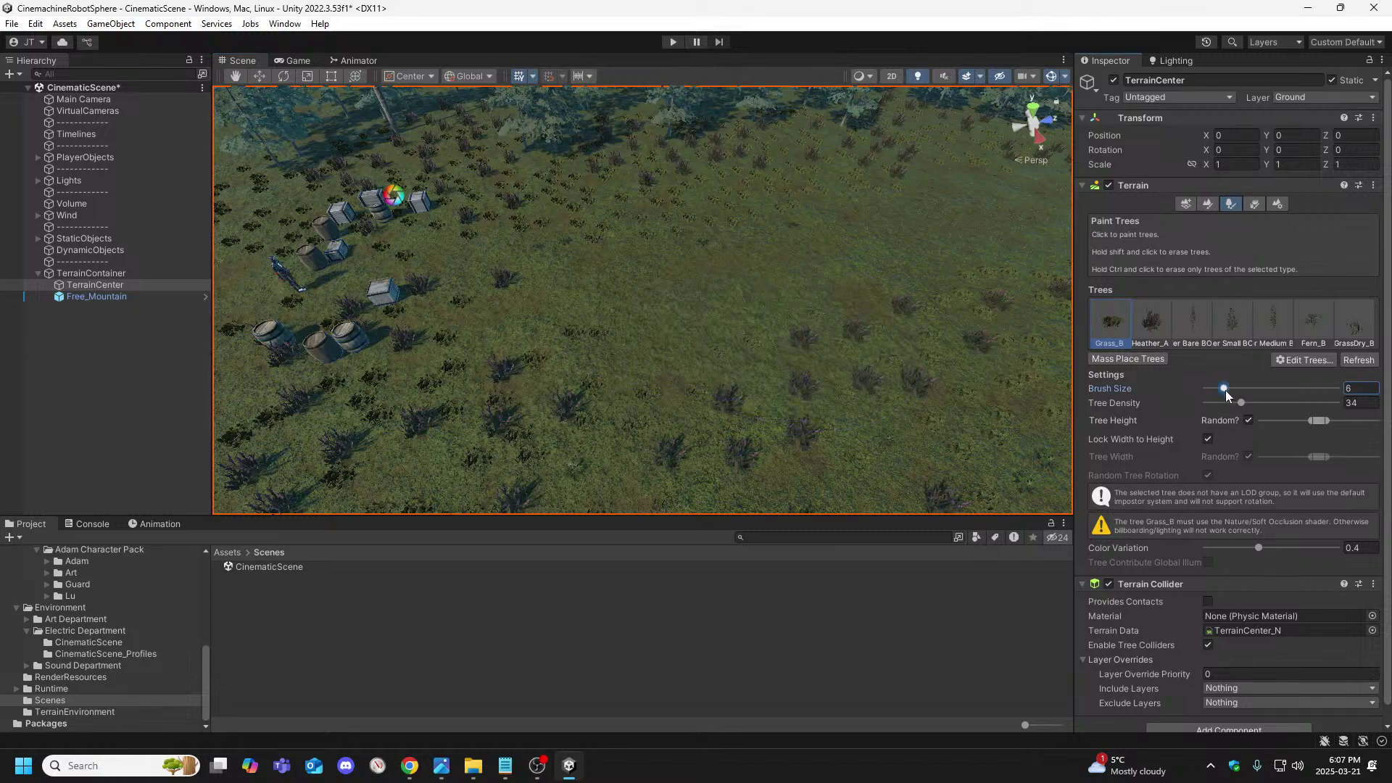
drag(1242, 403, 1229, 403)
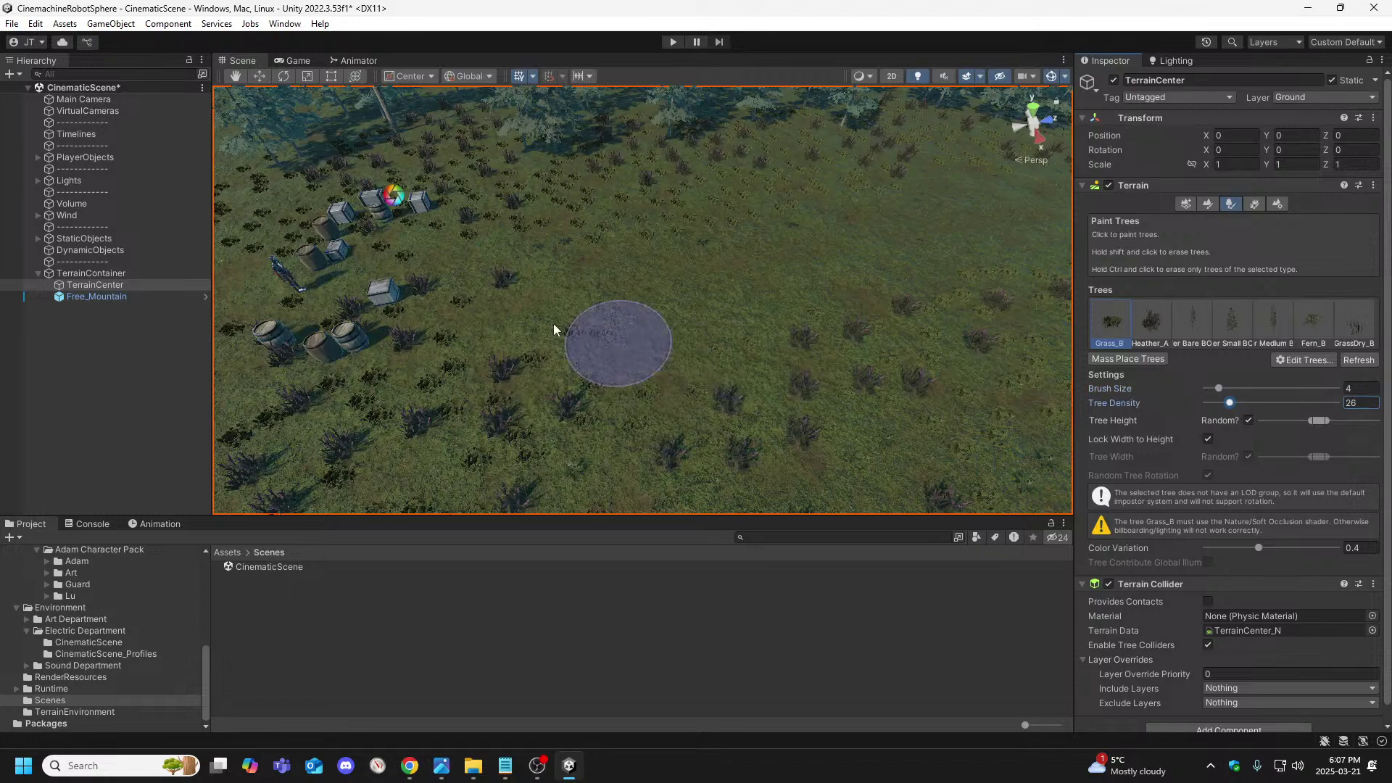
click(457, 255)
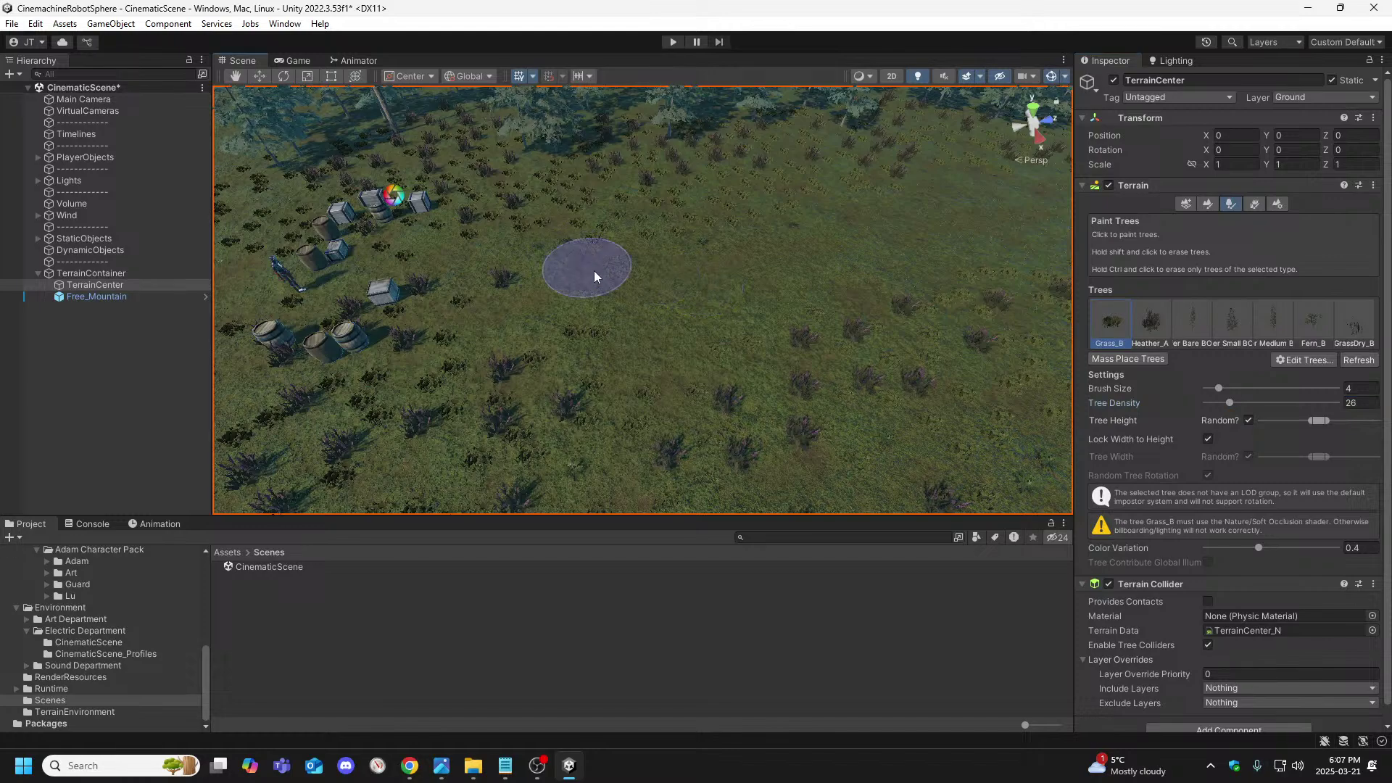
drag(1228, 403, 1234, 403)
click(1220, 387)
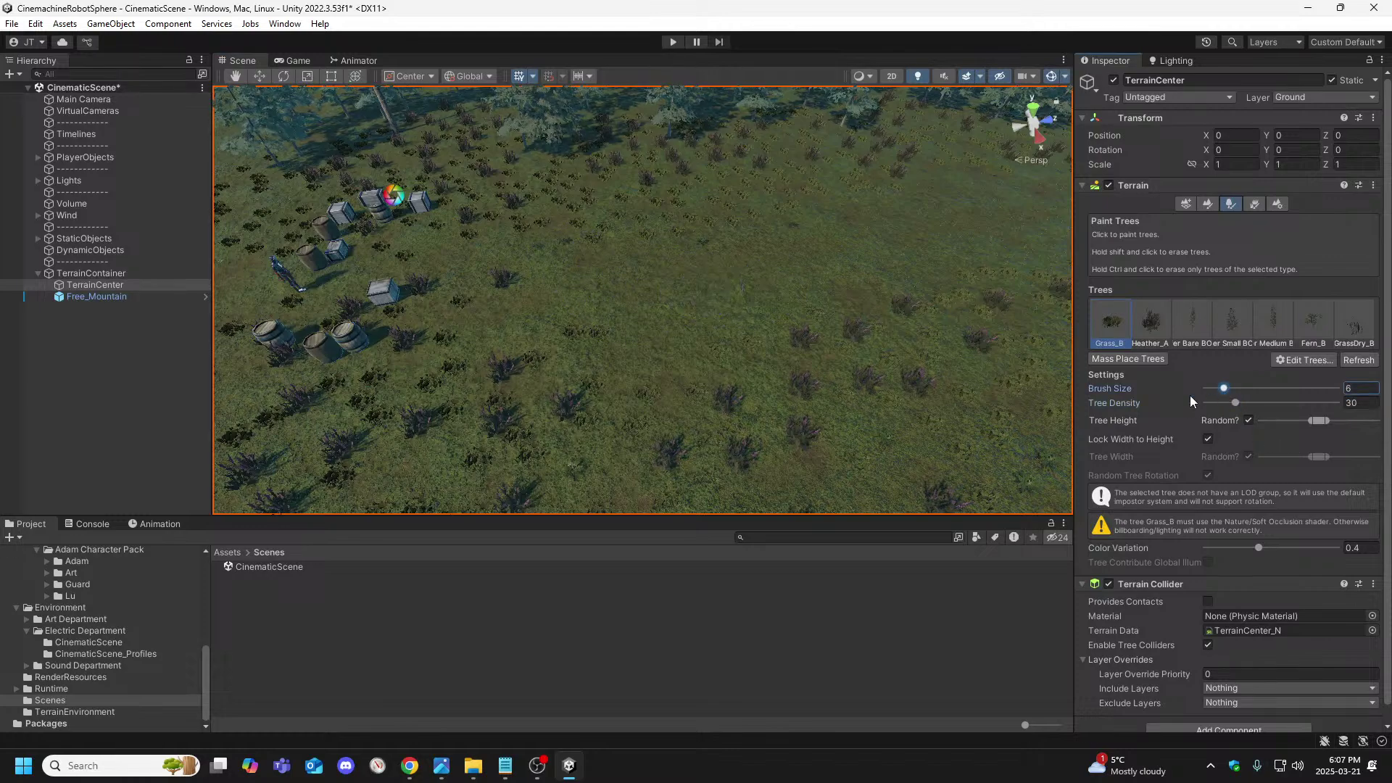
mouse_move(721, 320)
right_down()
mouse_move(820, 329)
mouse_move(600, 254)
right_up()
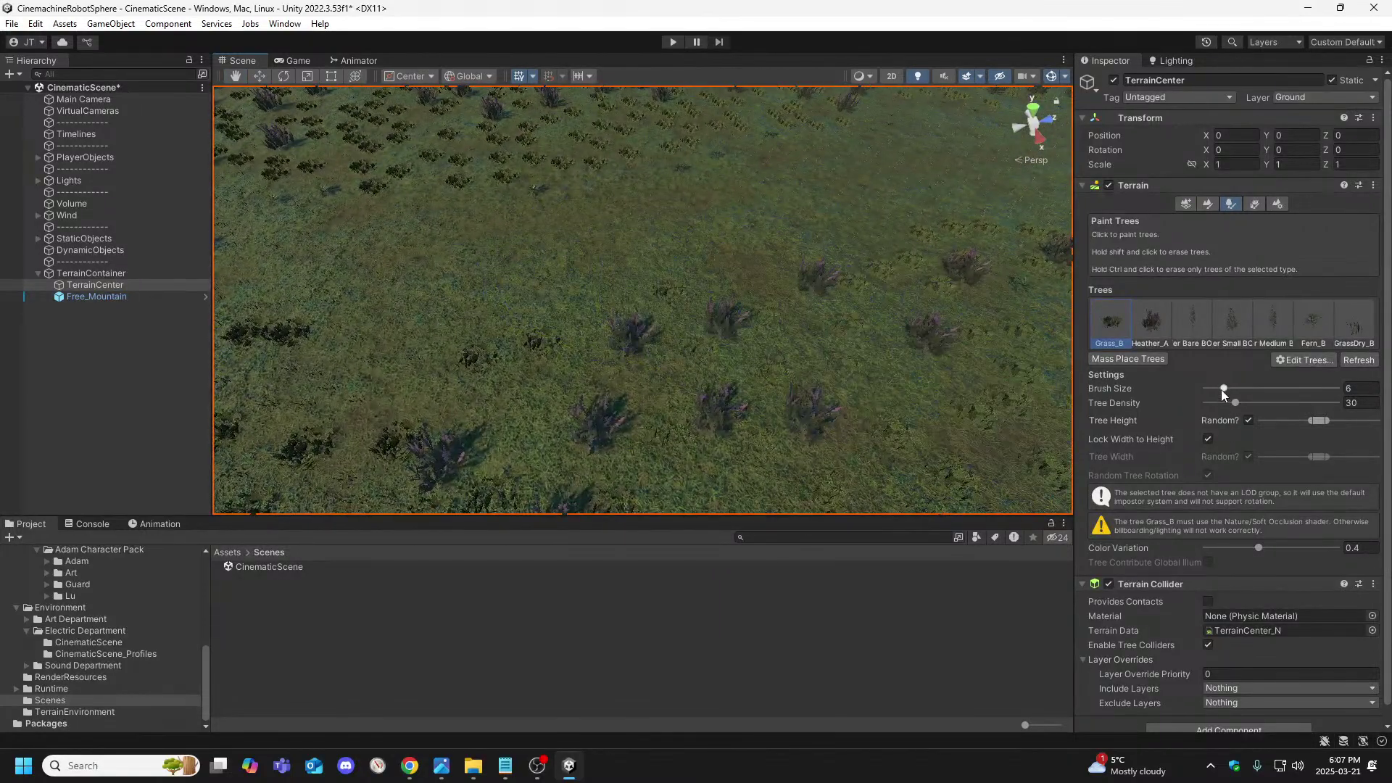
Set the brush size to 1 and tree density to 15, and paint Grass_B over the bare ground beside the crates
drag(1235, 404, 1215, 413)
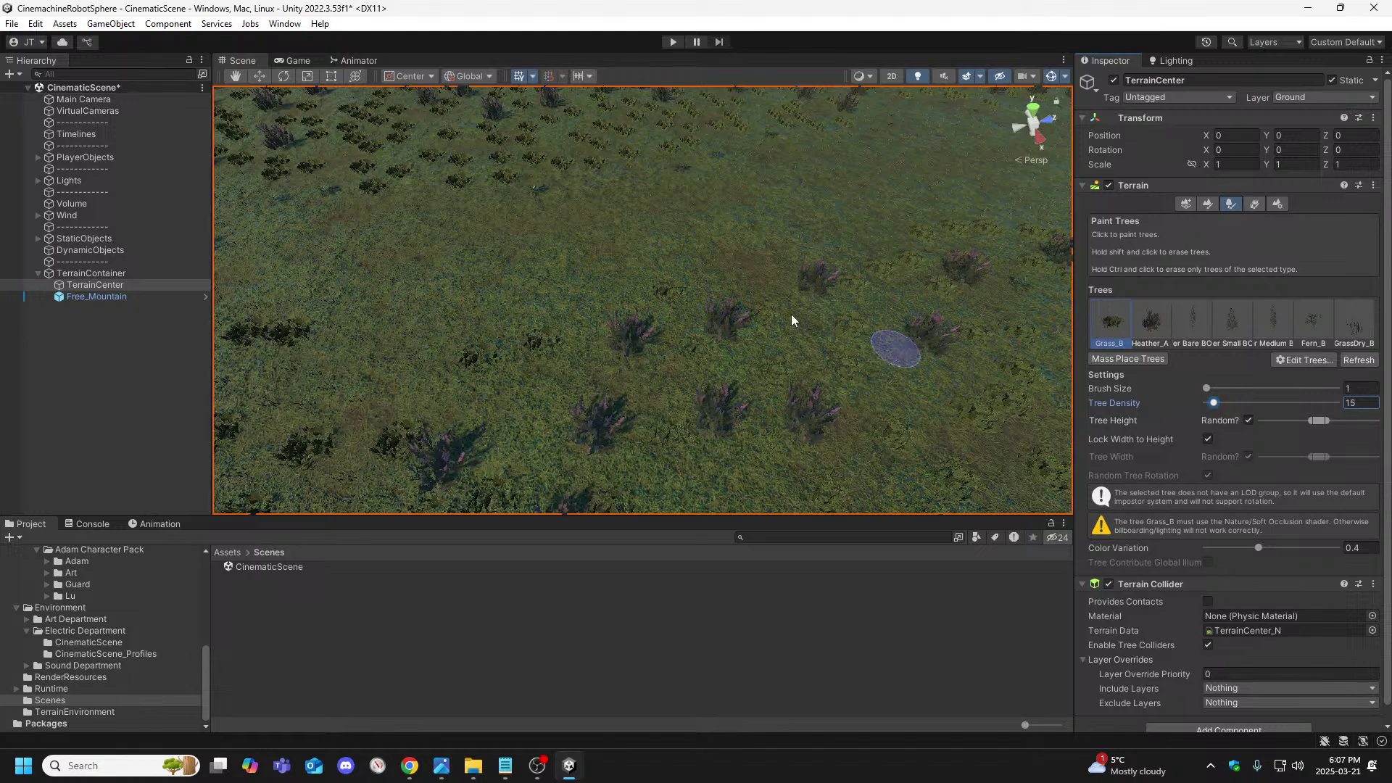
mouse_move(577, 255)
right_down()
mouse_move(534, 264)
mouse_move(633, 280)
mouse_move(721, 260)
mouse_move(792, 219)
mouse_move(541, 261)
mouse_move(540, 286)
mouse_move(674, 211)
mouse_move(702, 211)
mouse_move(550, 273)
mouse_move(676, 300)
mouse_move(579, 221)
mouse_move(590, 233)
mouse_move(562, 245)
mouse_move(498, 214)
right_up()
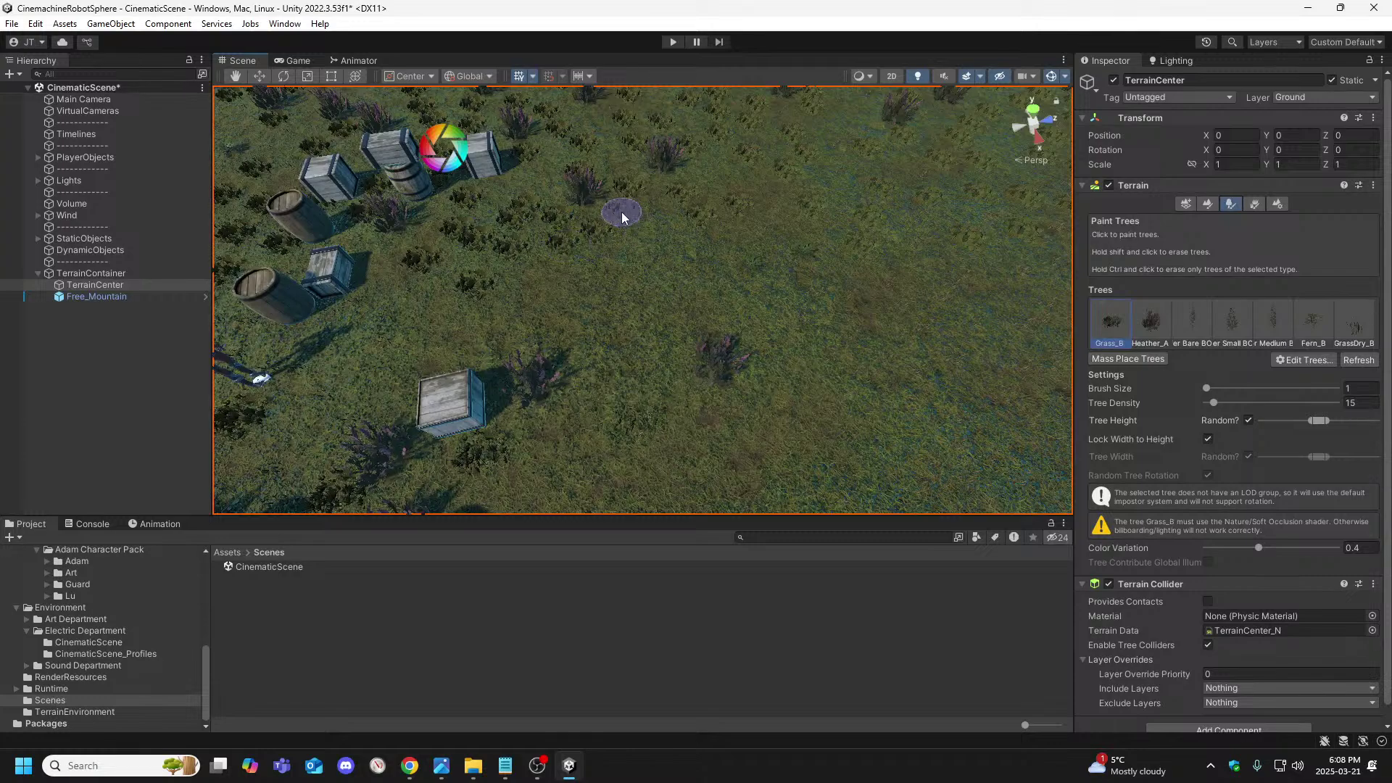
mouse_move(674, 227)
right_down()
mouse_move(659, 236)
mouse_move(530, 205)
right_up()
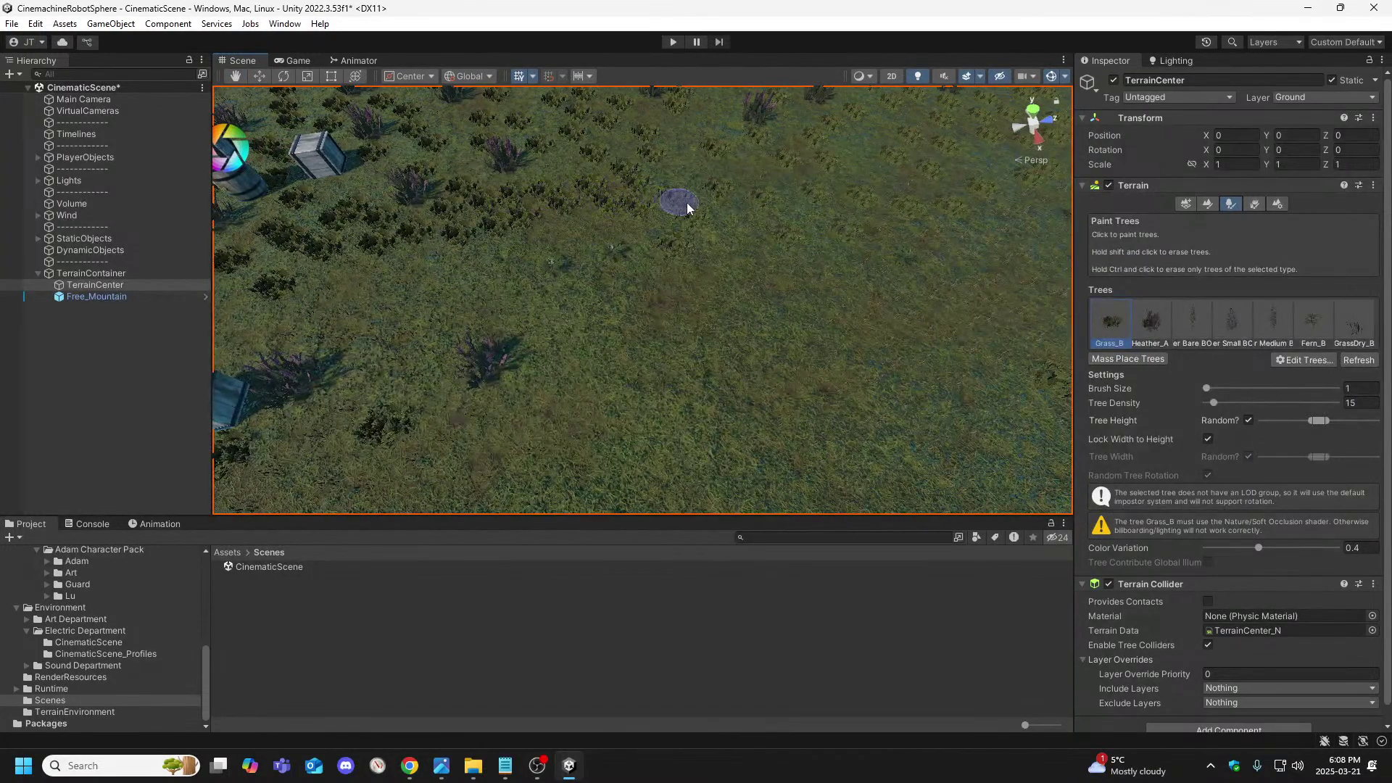
mouse_move(690, 186)
right_down()
mouse_move(699, 205)
mouse_move(615, 226)
right_up()
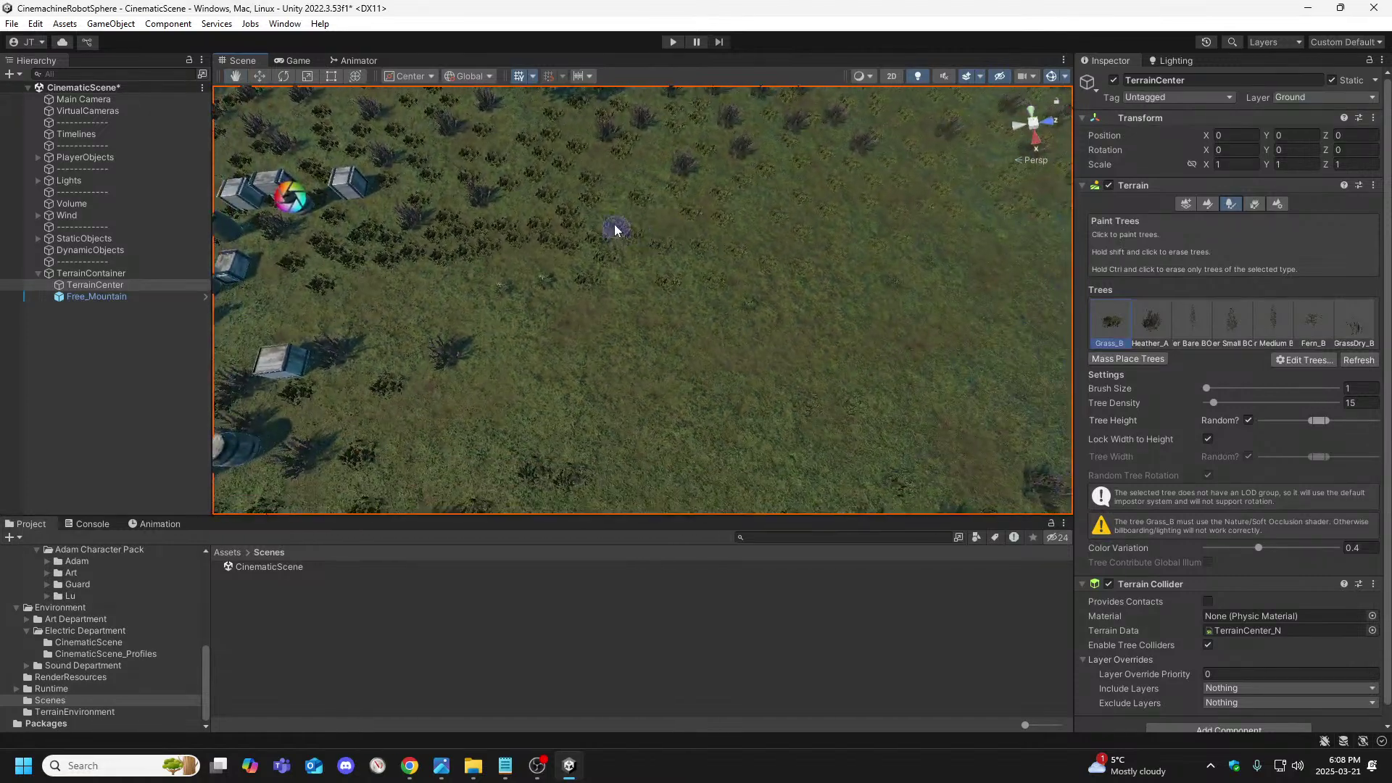
mouse_move(650, 236)
mouse_down()
mouse_move(674, 227)
mouse_move(710, 242)
mouse_up()
key(d)
right_drag(923, 217, 925, 220)
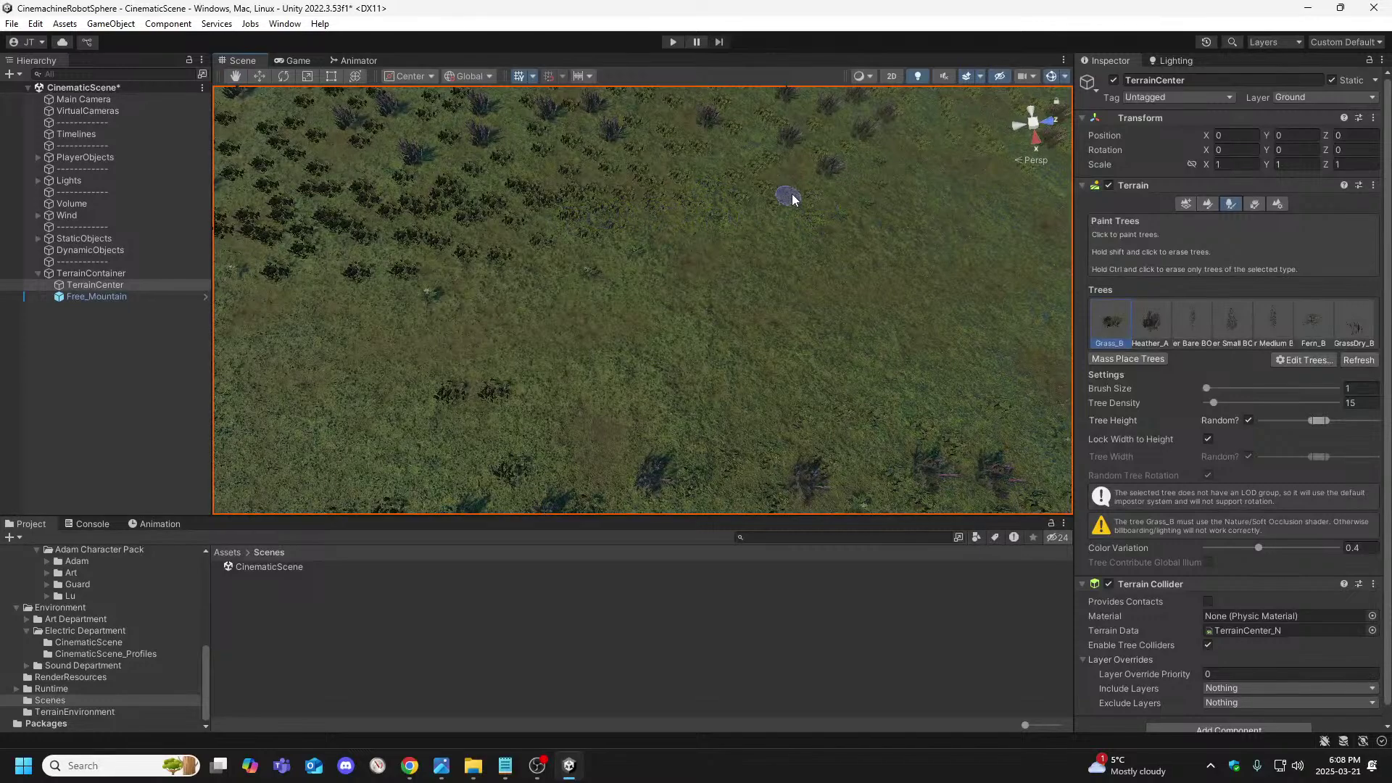
right_drag(855, 208, 697, 89)
Run the scene in play mode to check the added Grass_B clumps, and stop it
click(673, 41)
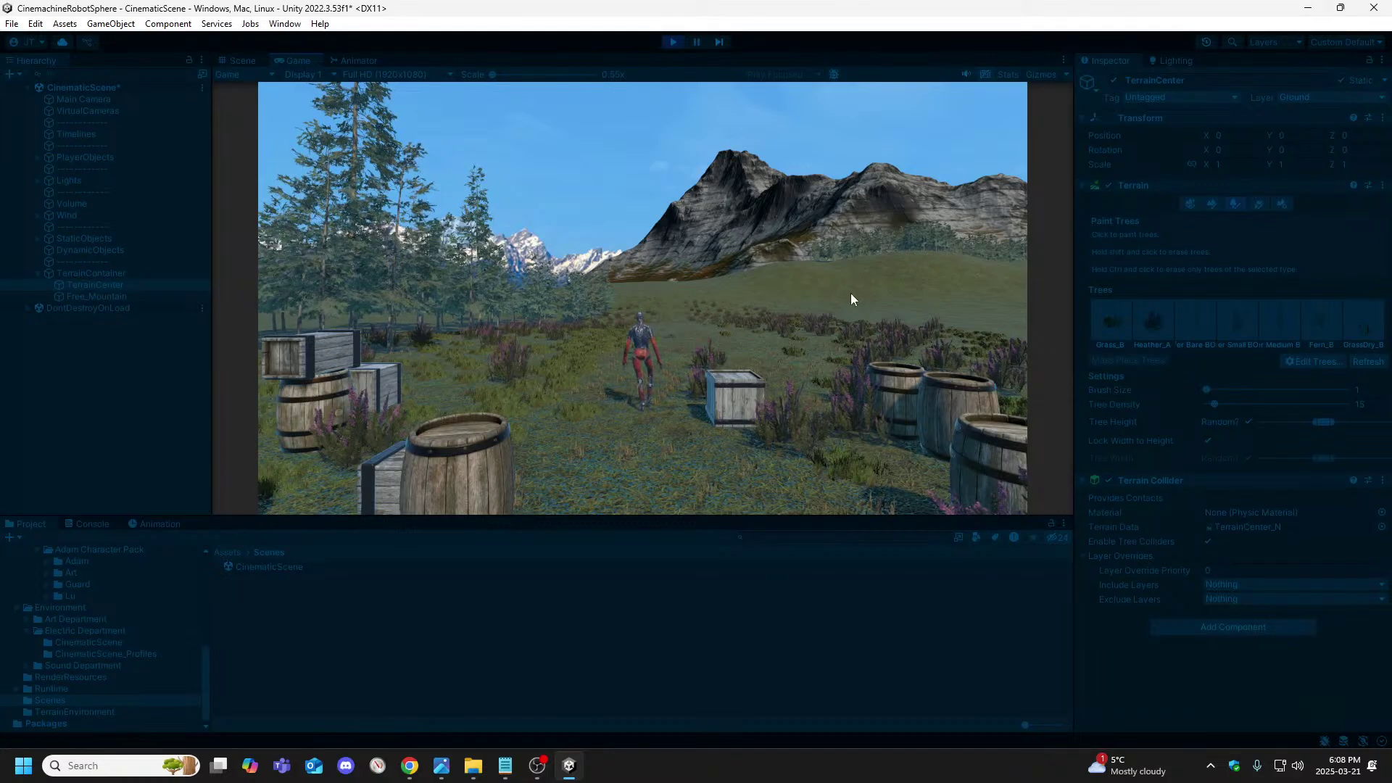
click(676, 42)
Reselect Grass_B and paint more clumps from behind the crates outward along the clearing in front of the forest
mouse_move(624, 351)
right_down()
mouse_move(647, 324)
mouse_move(632, 380)
right_up()
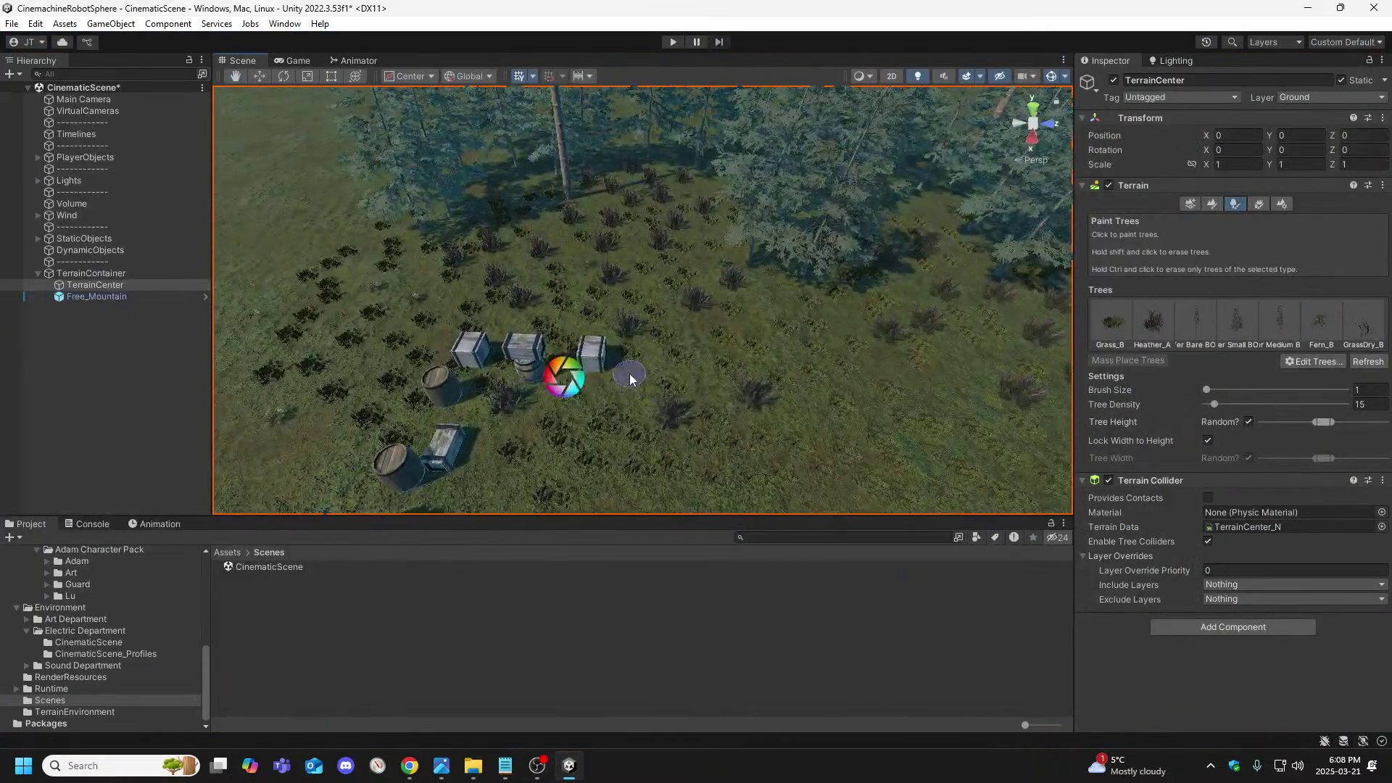
scroll(730, 404, down, 2)
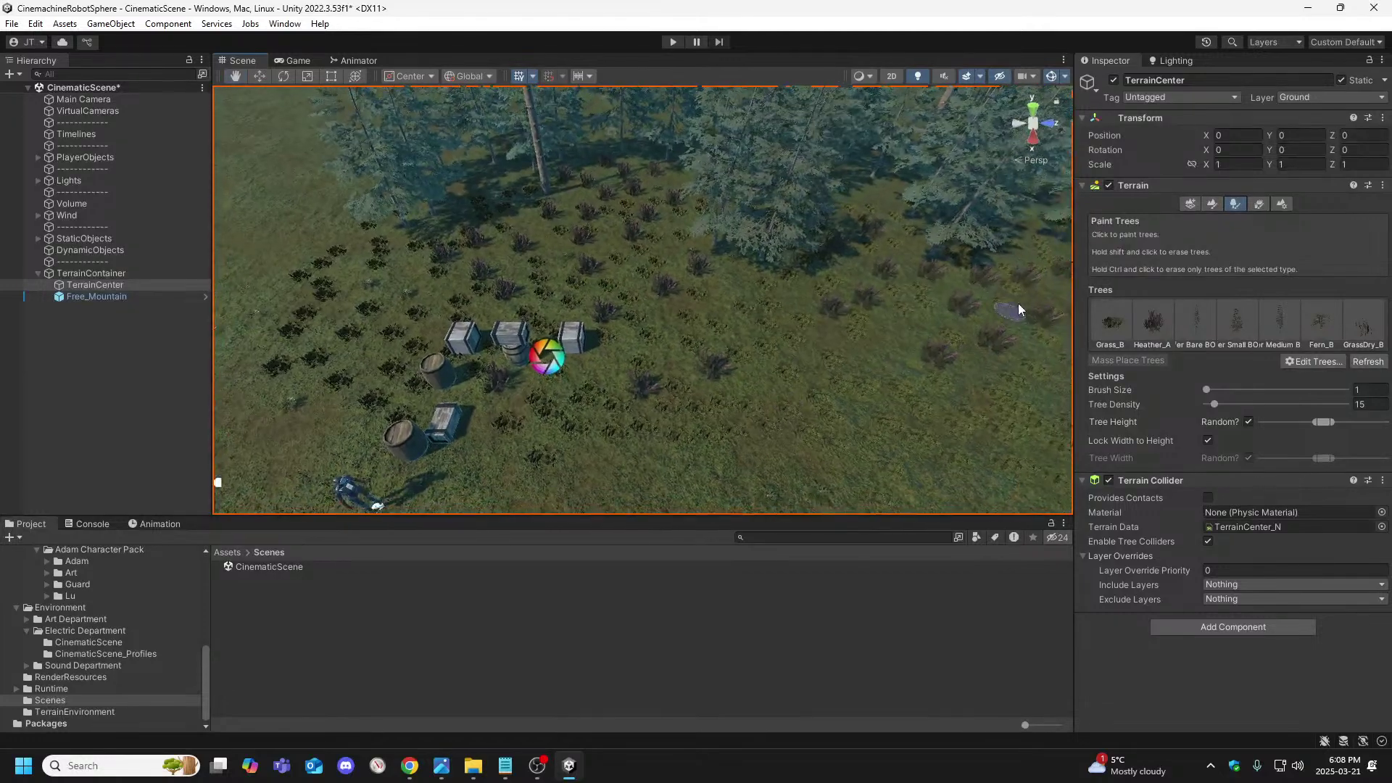
click(1113, 325)
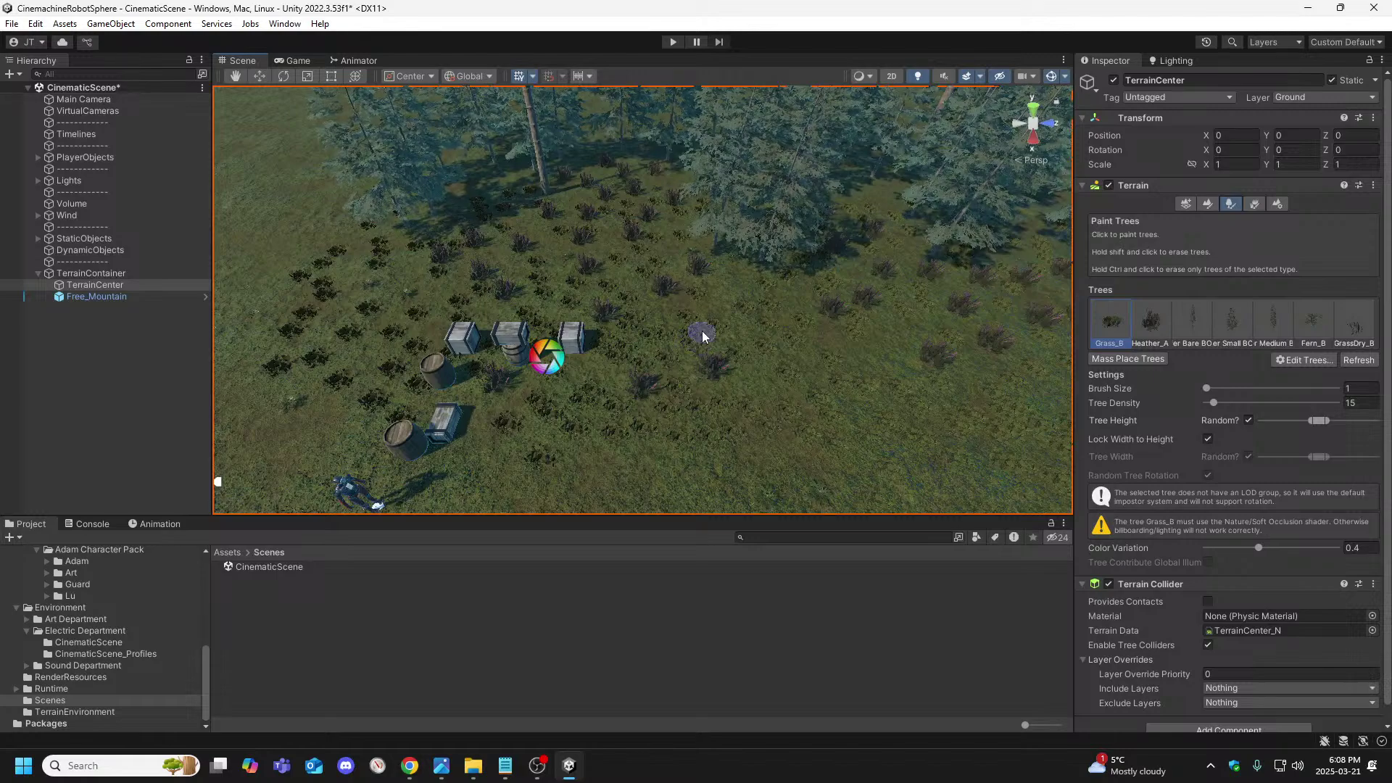
key(alt)
alt+drag(780, 362, 677, 351)
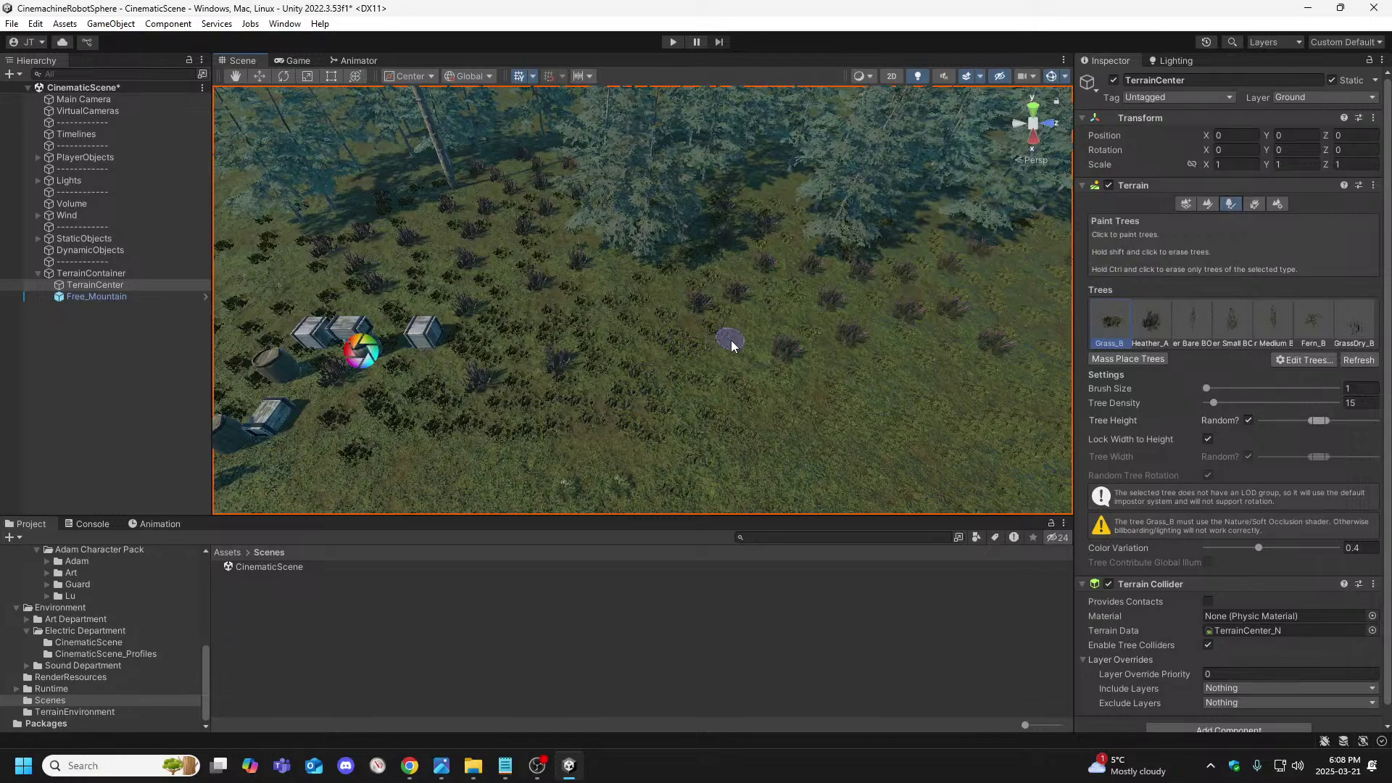
alt+drag(768, 360, 635, 336)
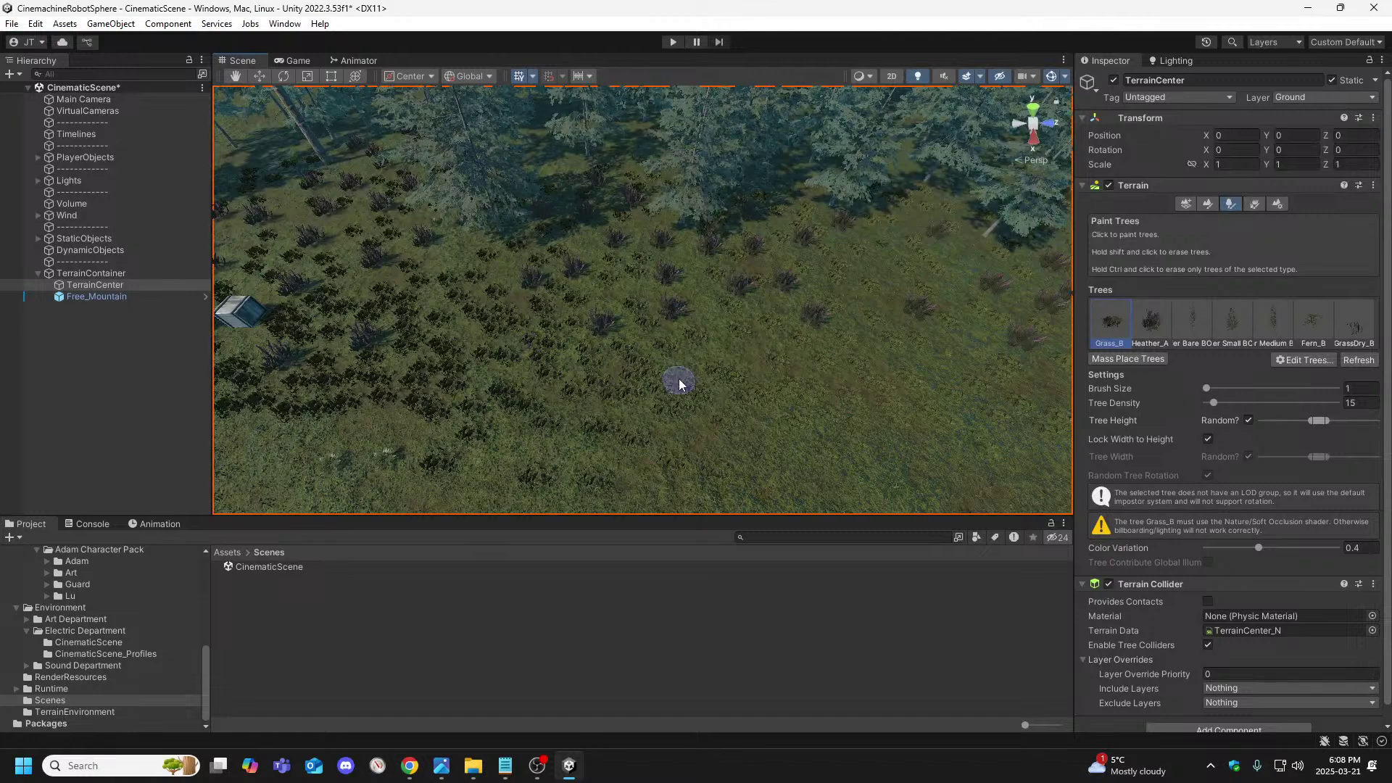
alt+drag(674, 394, 615, 392)
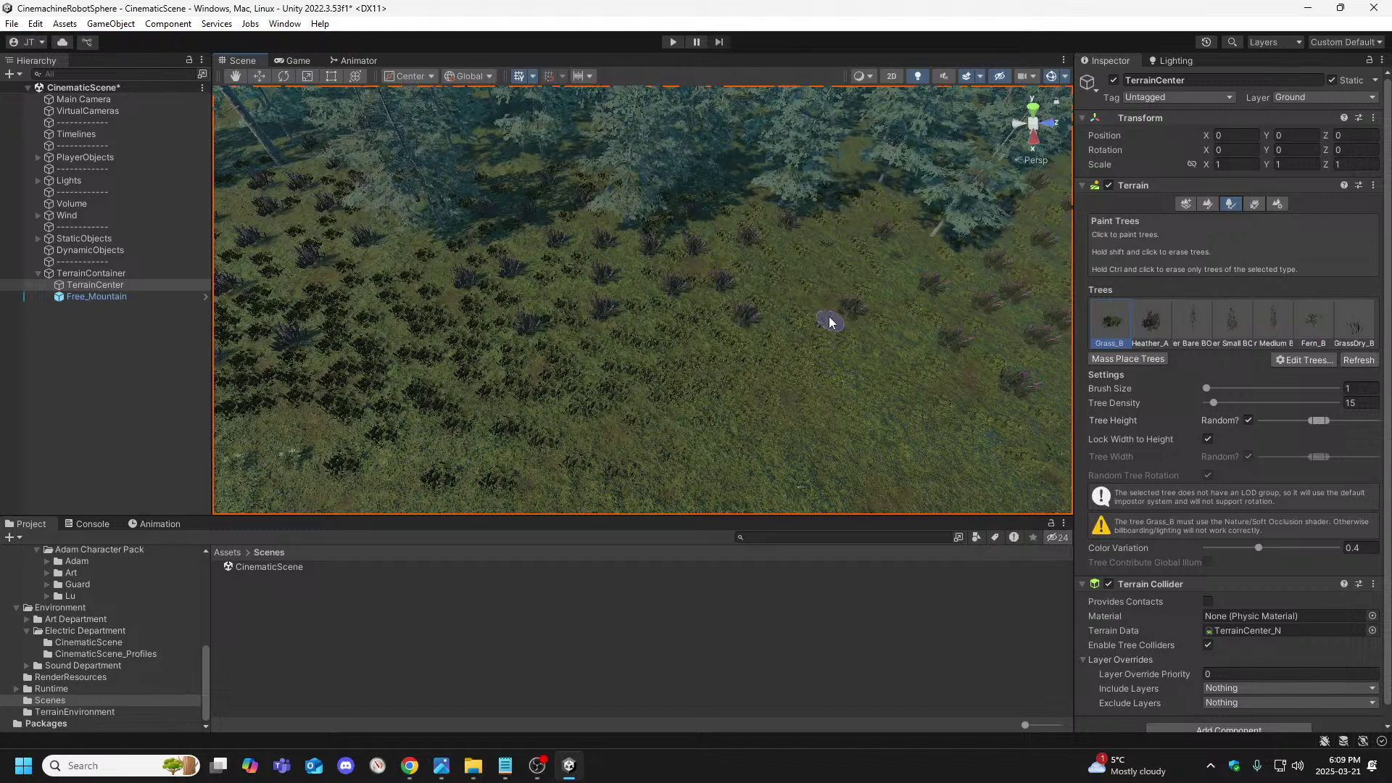
Extend the Grass_B clumps among the heather along the edge of the forest
alt+drag(843, 342, 612, 323)
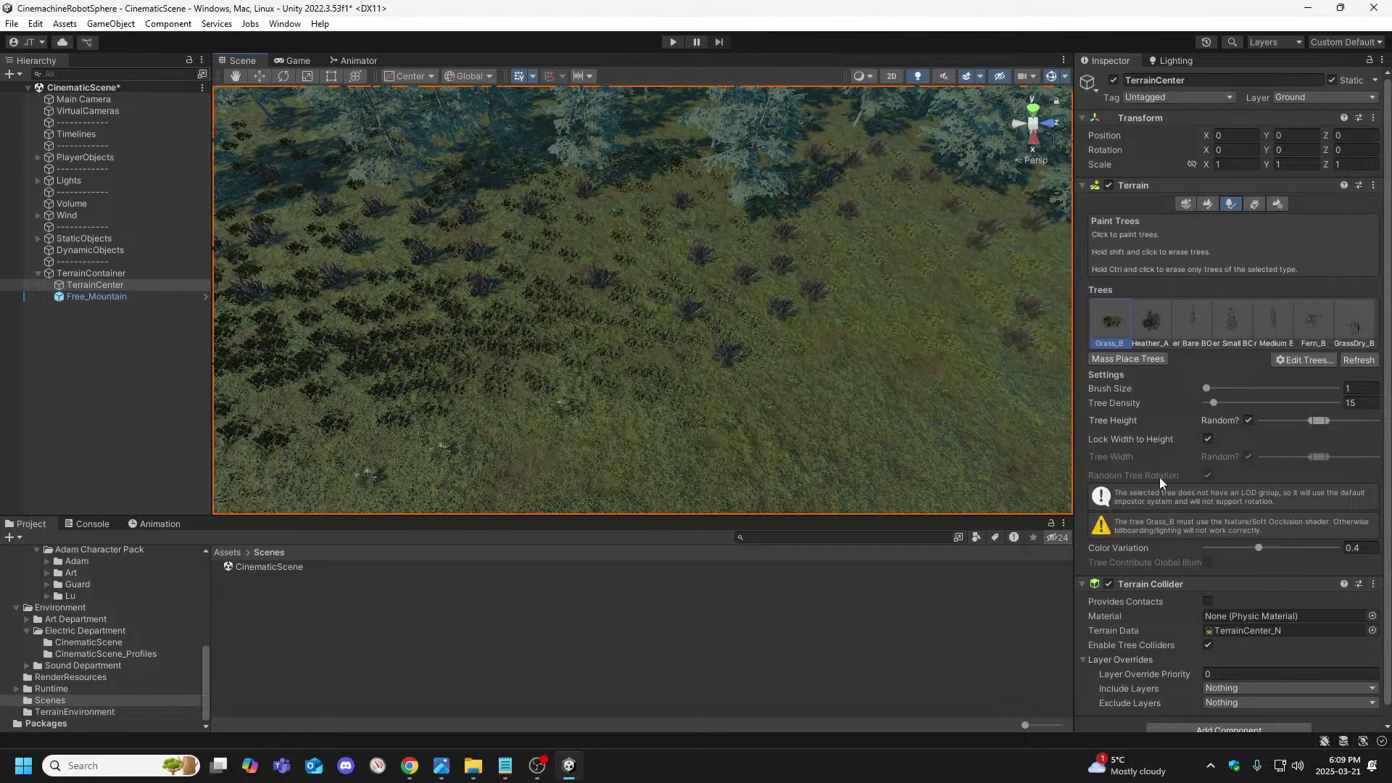
alt+drag(887, 401, 571, 385)
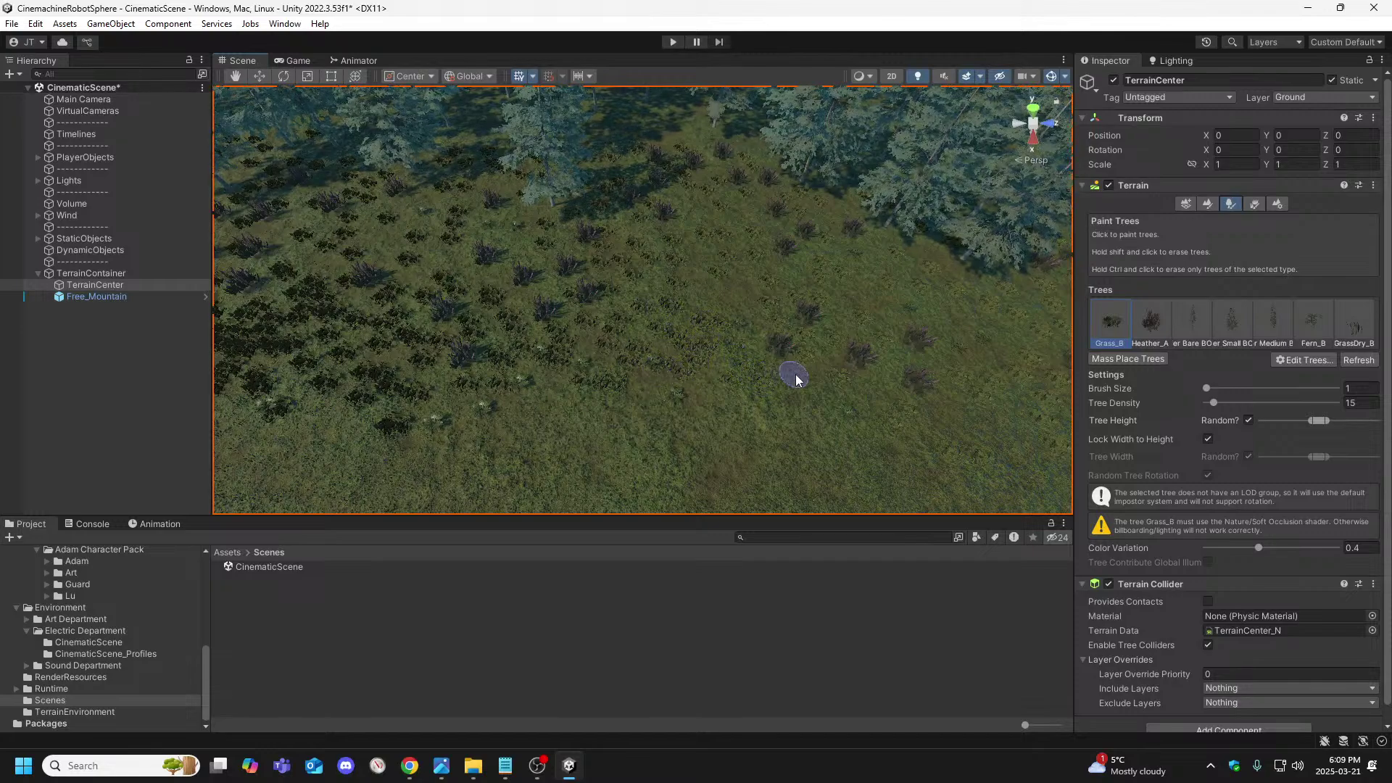
Paint Grass_B through the heather field on the opposite side of the open path, working along its edge up to the barrels
right_drag(703, 309, 58, 397)
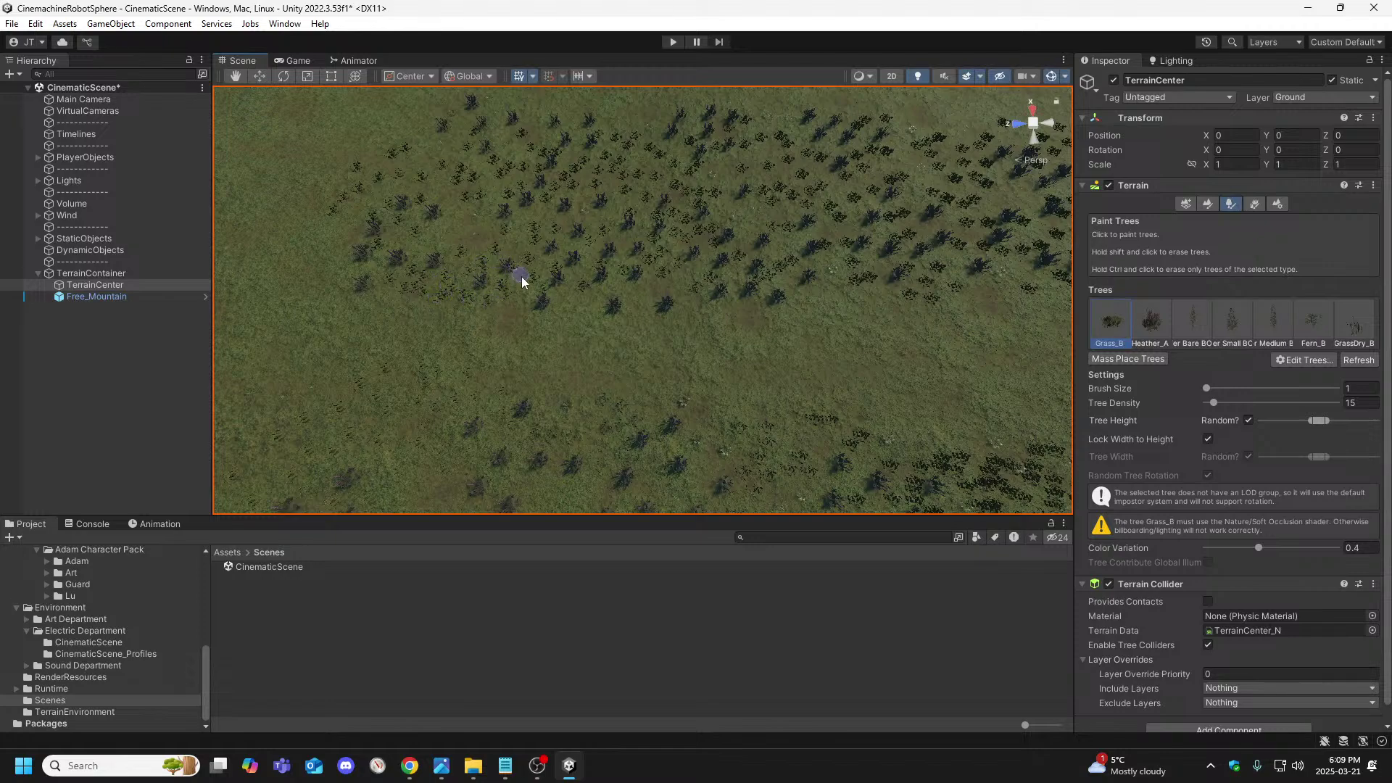
scroll(521, 276, up, 5)
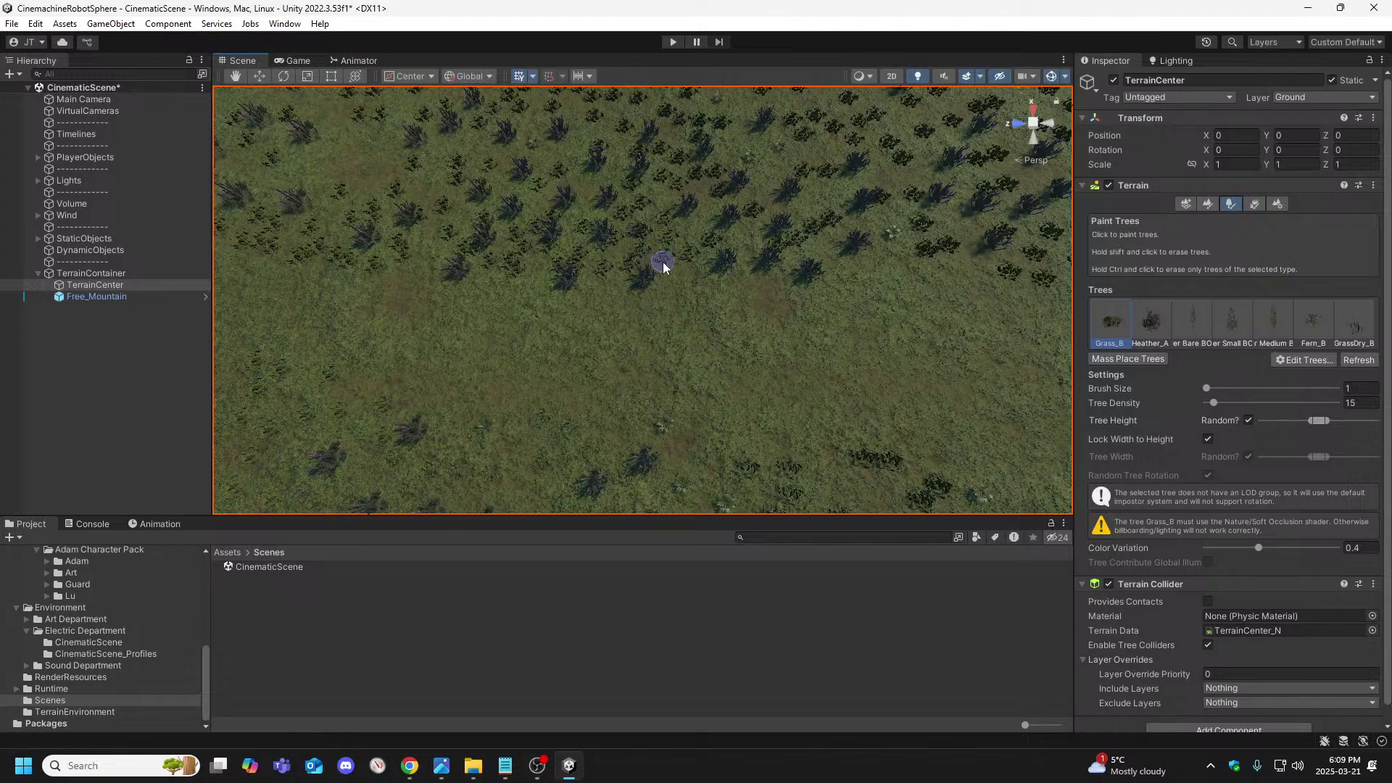
middle_drag(758, 237, 689, 227)
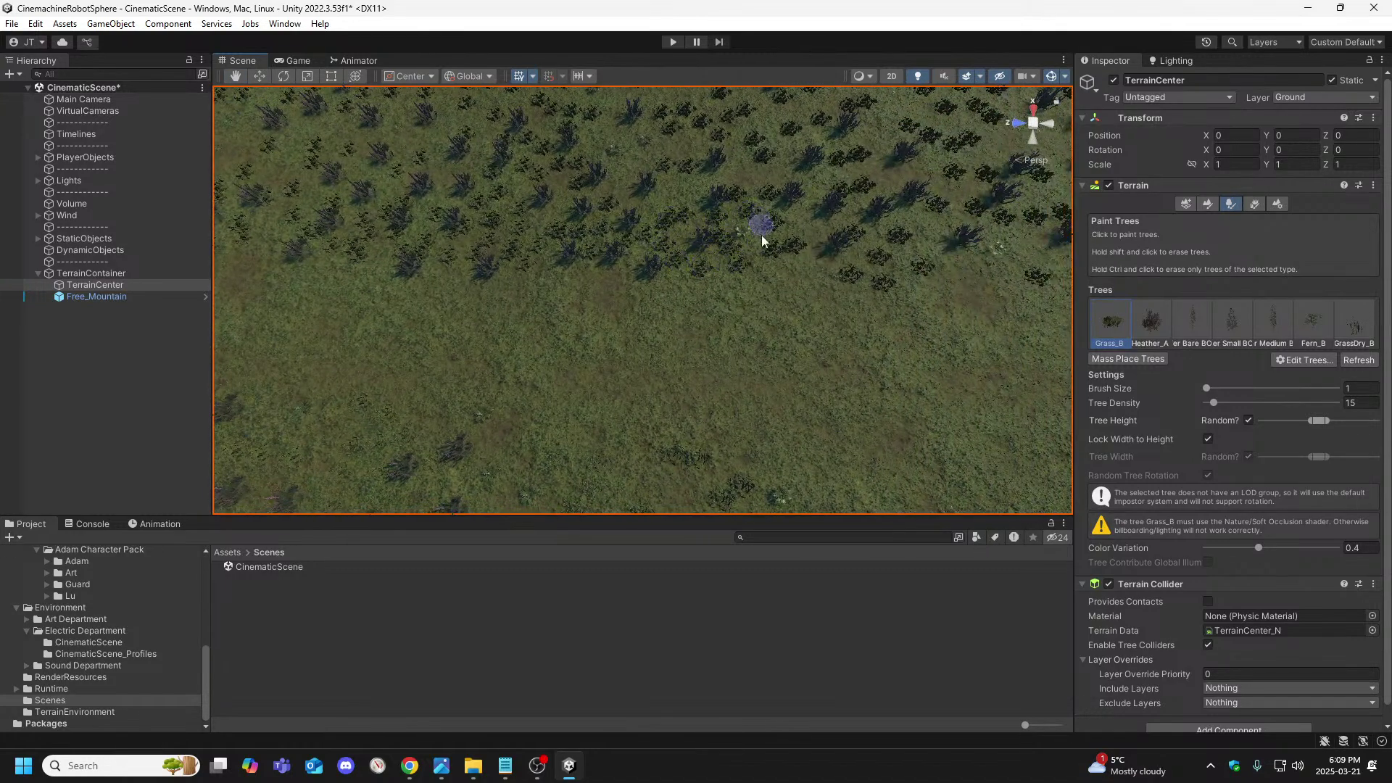
mouse_move(784, 275)
middle_down()
mouse_move(716, 244)
mouse_move(721, 233)
mouse_move(582, 197)
middle_up()
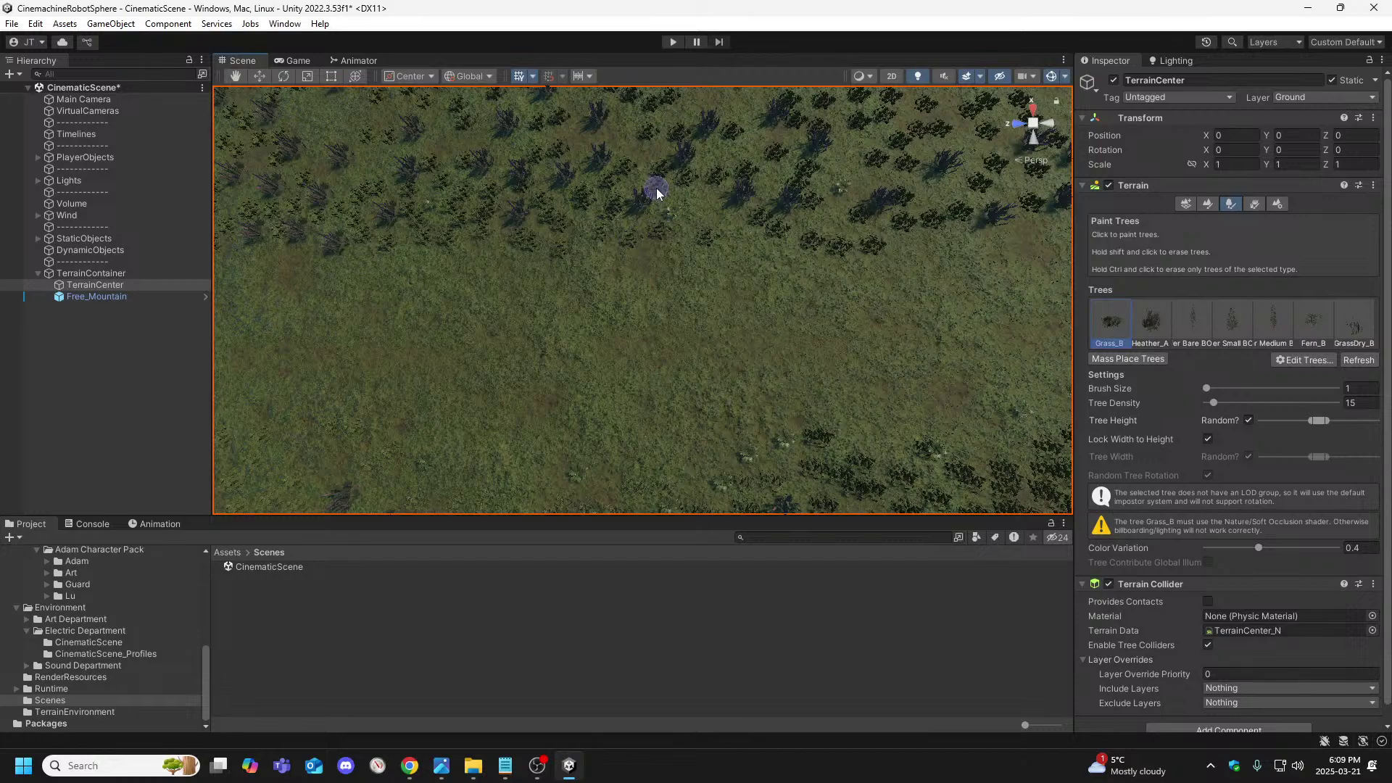
middle_drag(728, 227, 643, 193)
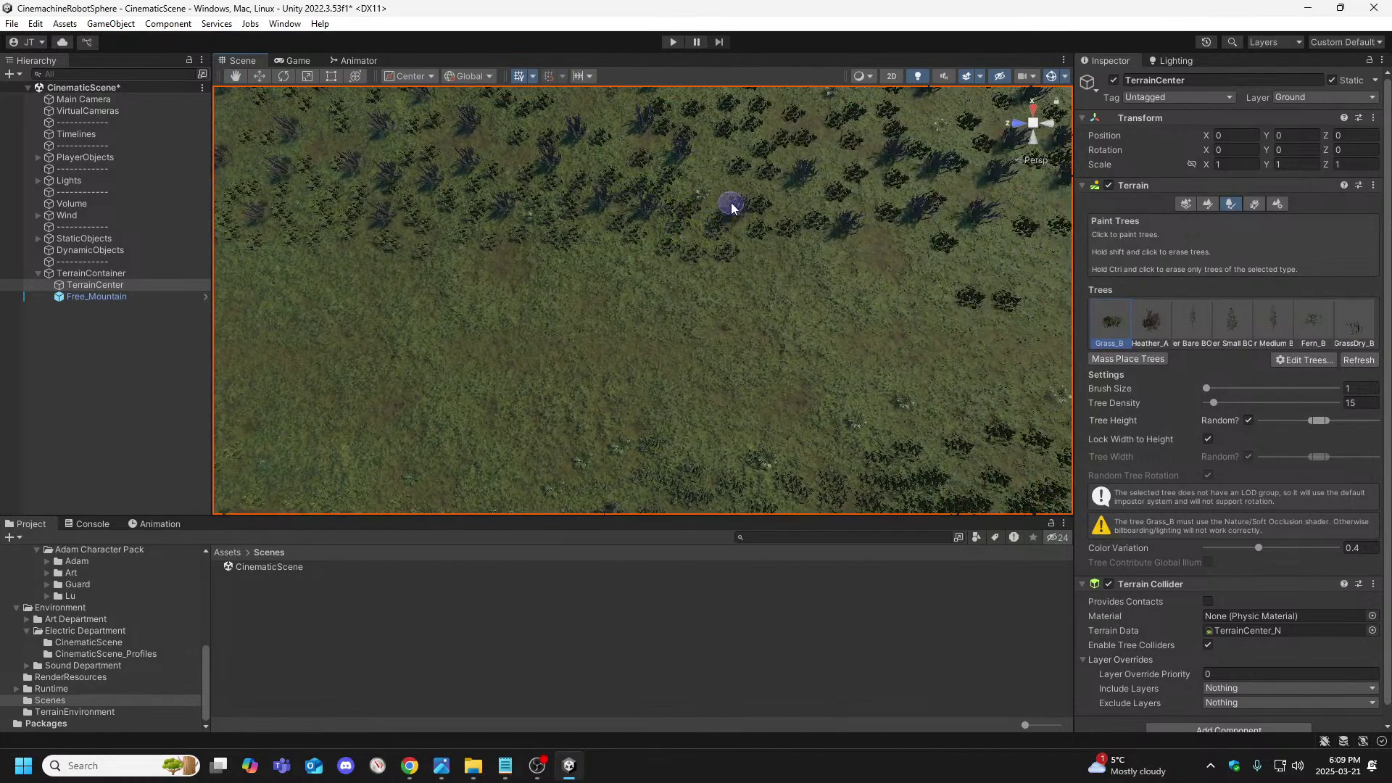
mouse_move(733, 227)
right_down()
mouse_move(800, 250)
mouse_move(792, 218)
mouse_move(612, 210)
right_up()
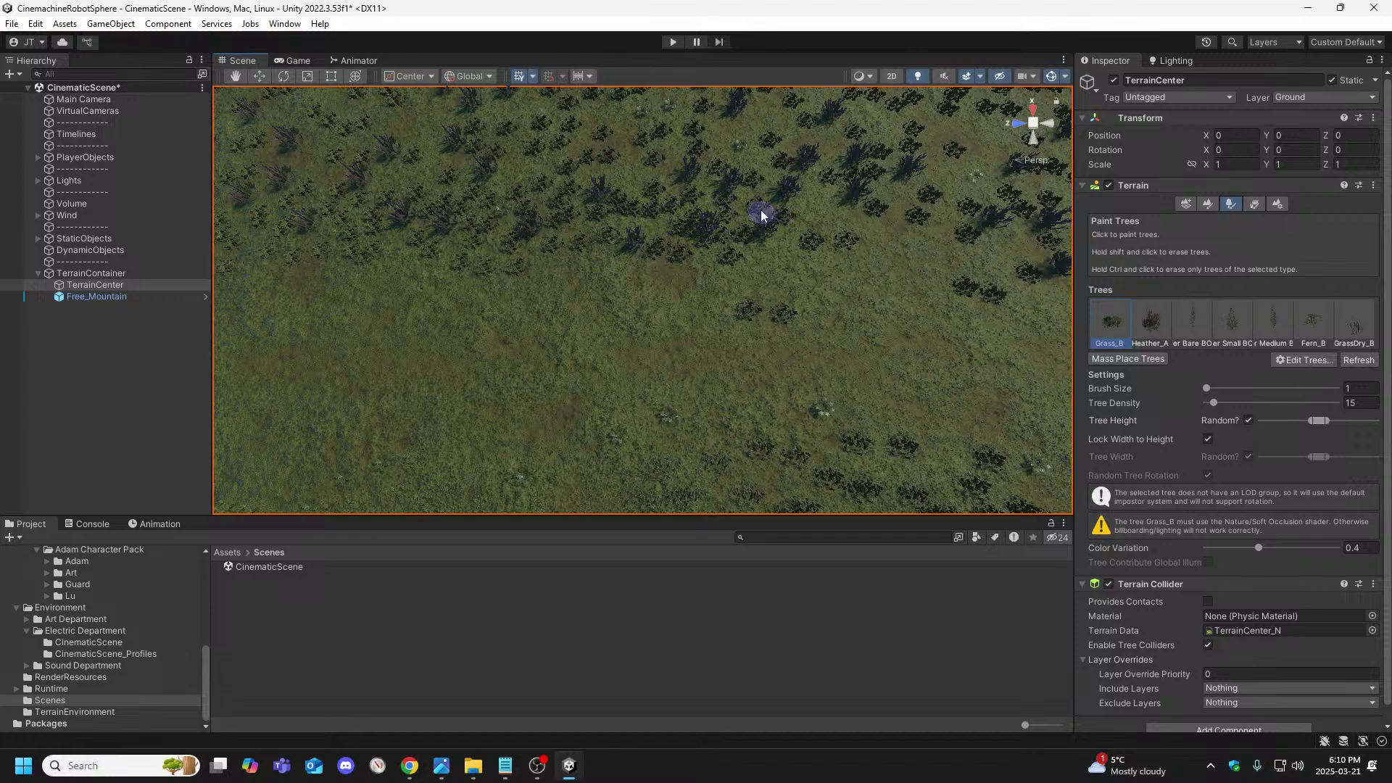
mouse_move(806, 219)
right_down()
mouse_move(727, 205)
mouse_move(664, 217)
right_up()
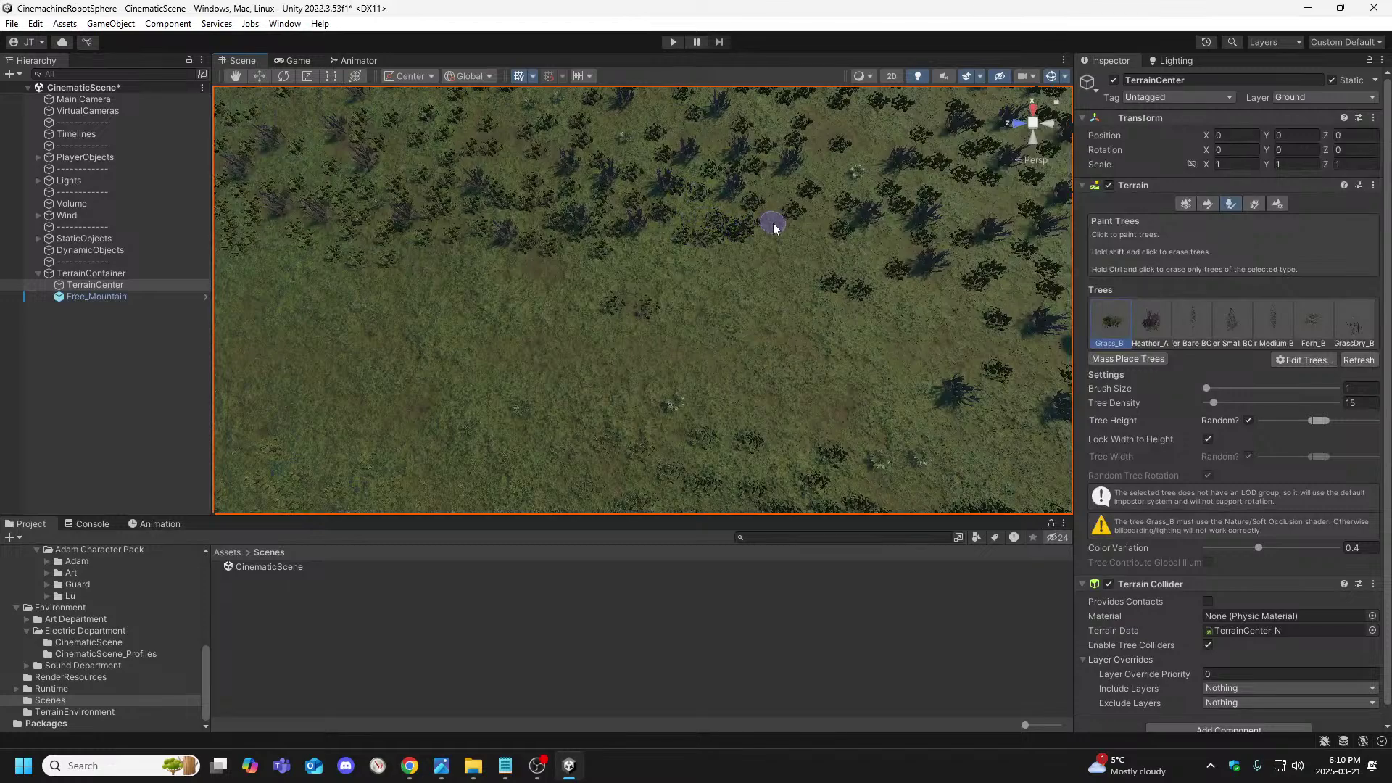
mouse_move(786, 205)
right_down()
mouse_move(832, 208)
mouse_move(825, 224)
mouse_move(653, 215)
right_up()
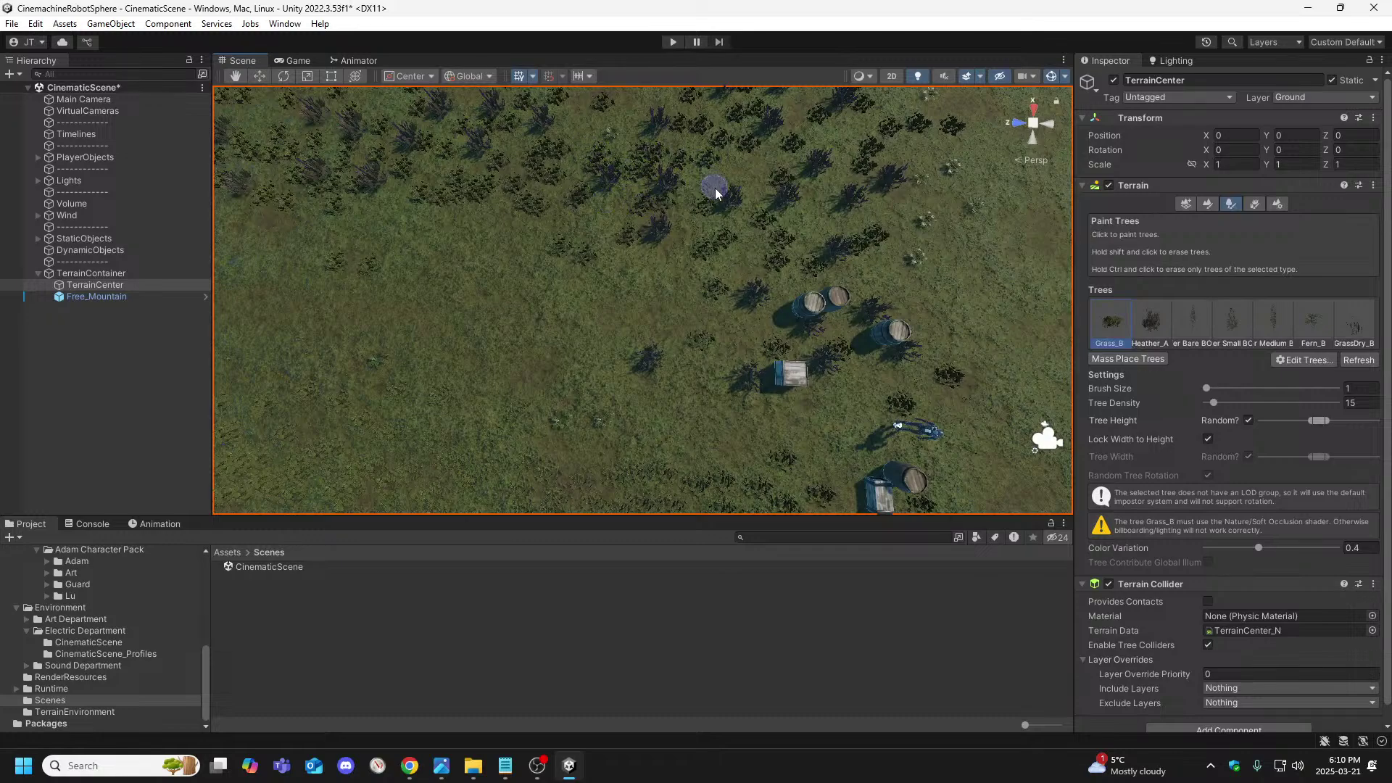
key(Right)
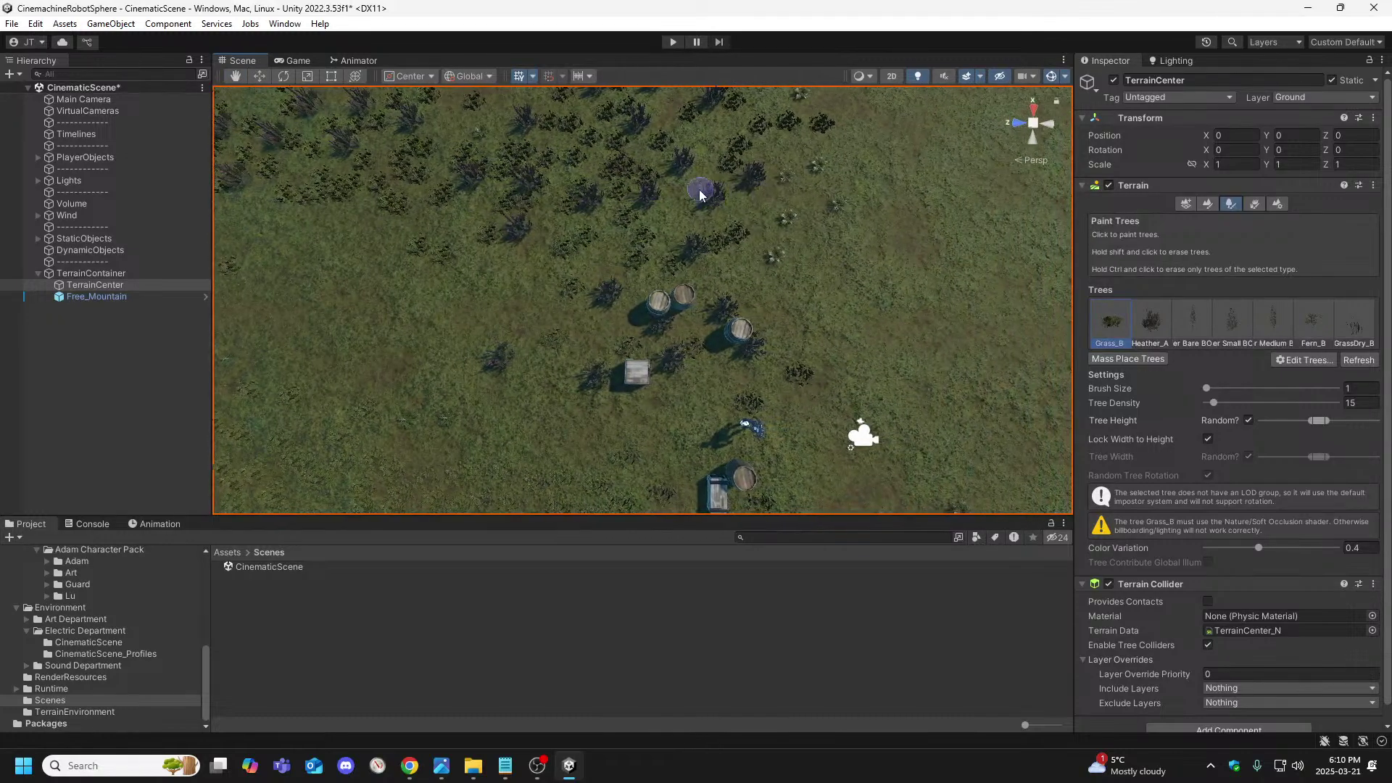
Paint Grass_B clumps on the bare ground around the barrels, crates and character
right_drag(649, 155, 1143, 149)
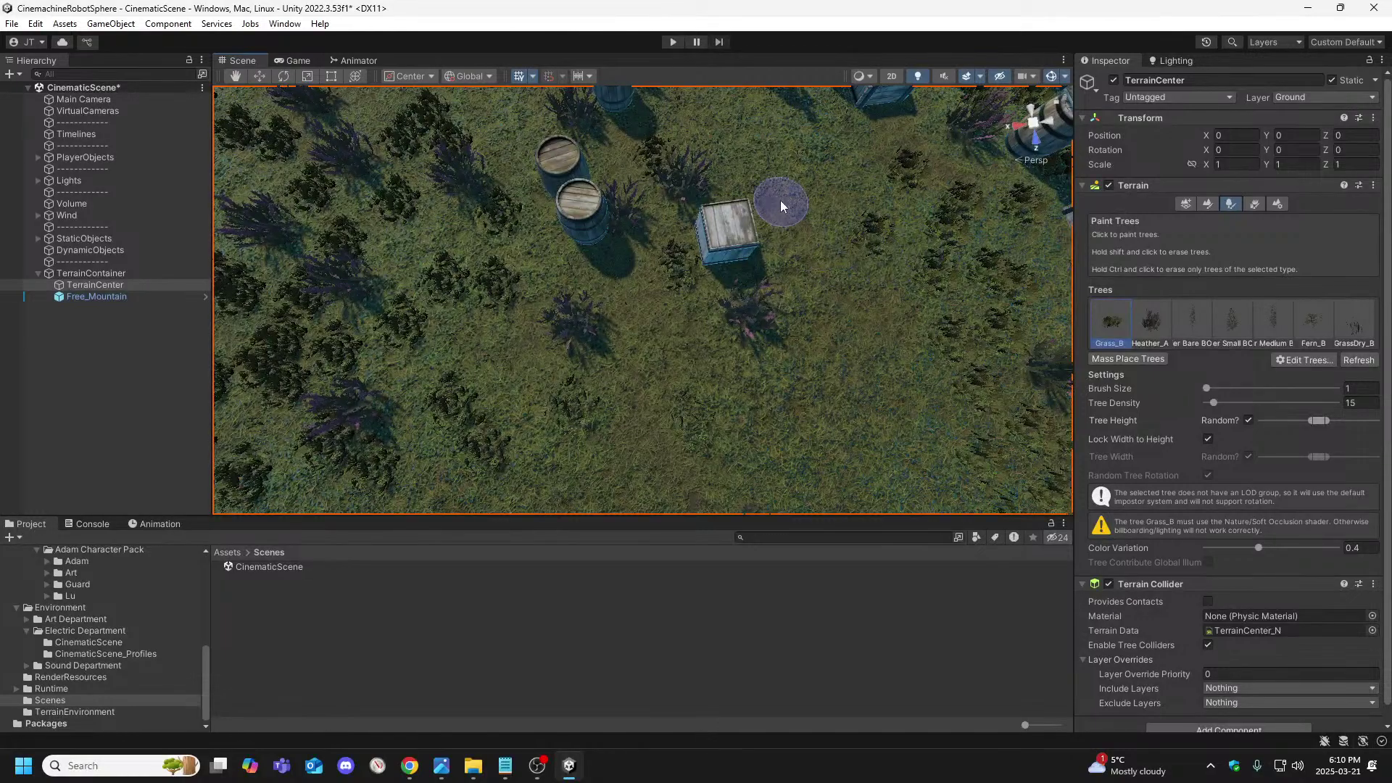
mouse_move(625, 187)
right_down()
mouse_move(643, 208)
mouse_move(802, 226)
mouse_move(782, 271)
right_up()
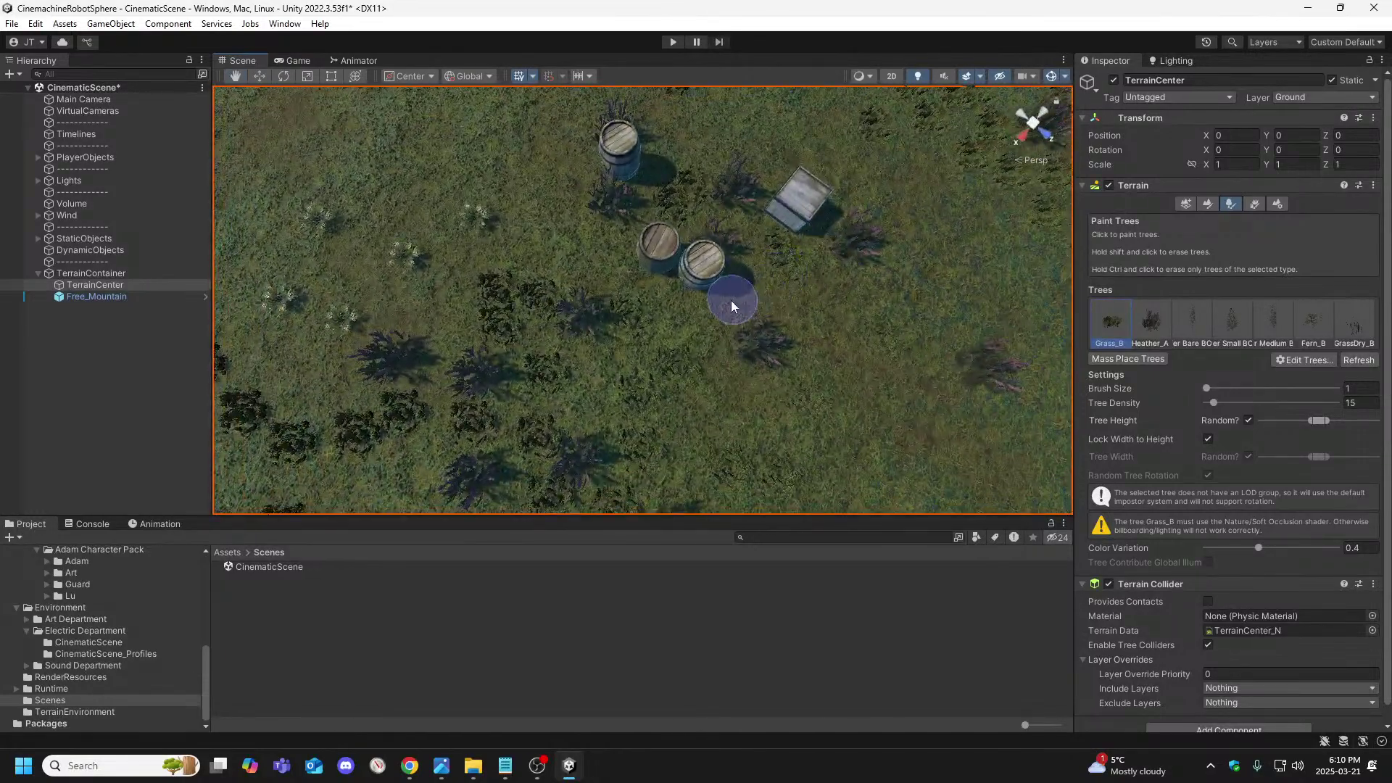
key(Right)
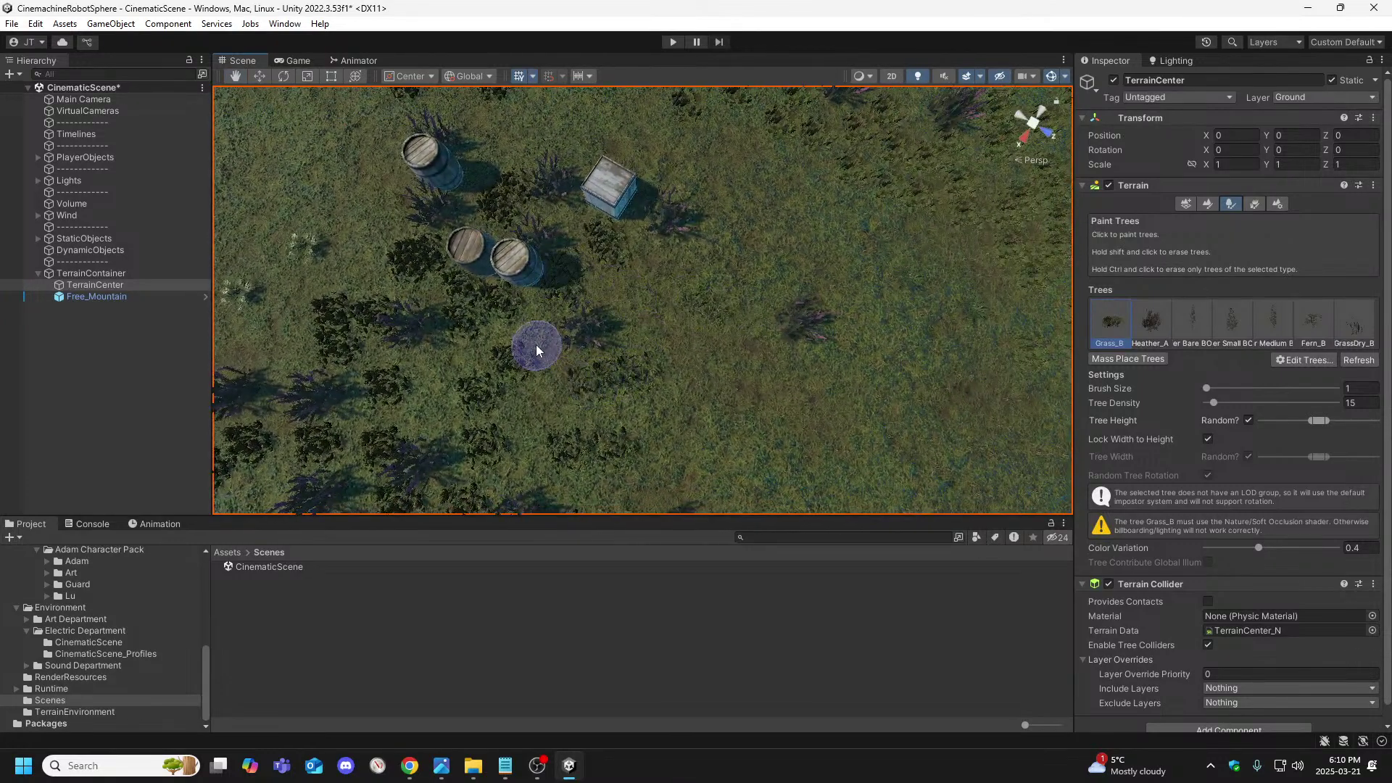
key(Up)
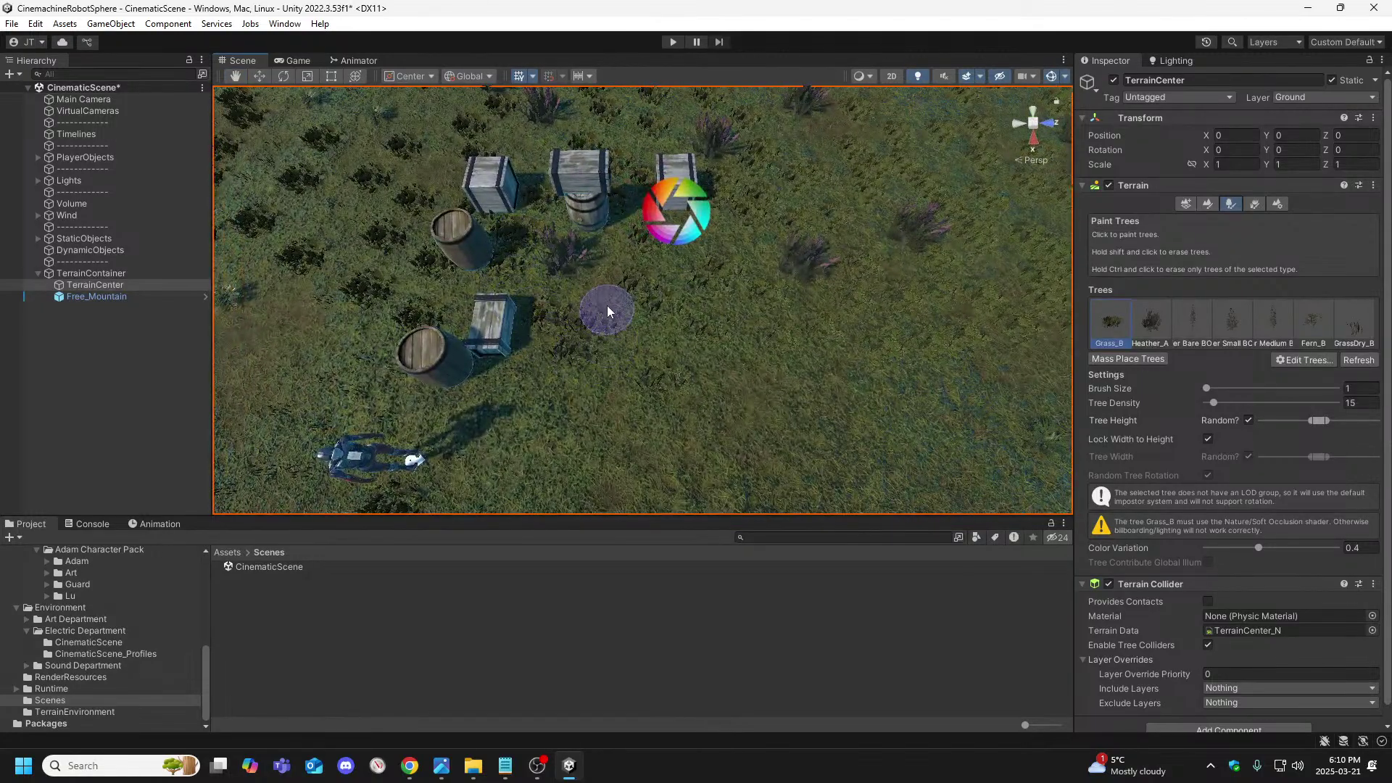
key(Right)
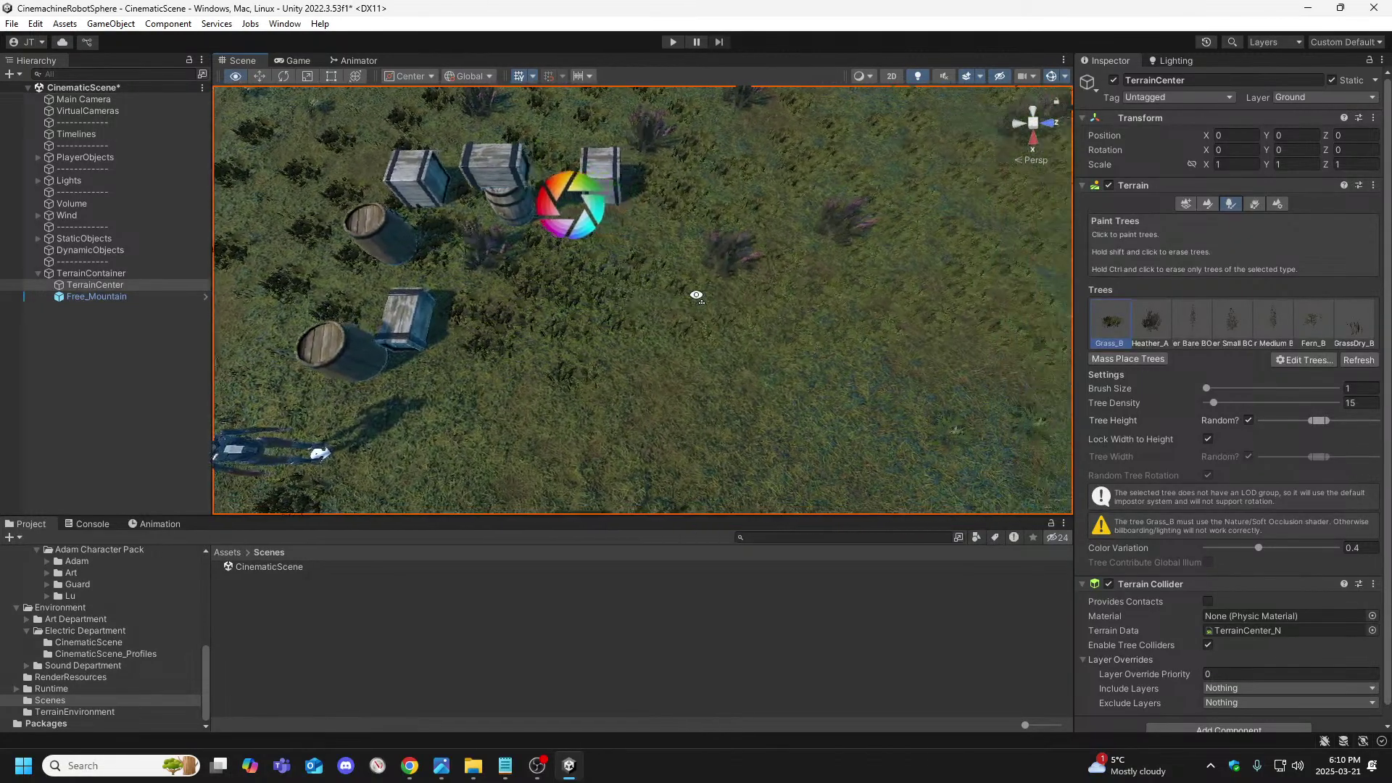
mouse_move(480, 240)
right_down()
mouse_move(573, 235)
mouse_move(559, 225)
mouse_move(627, 392)
mouse_move(658, 401)
right_up()
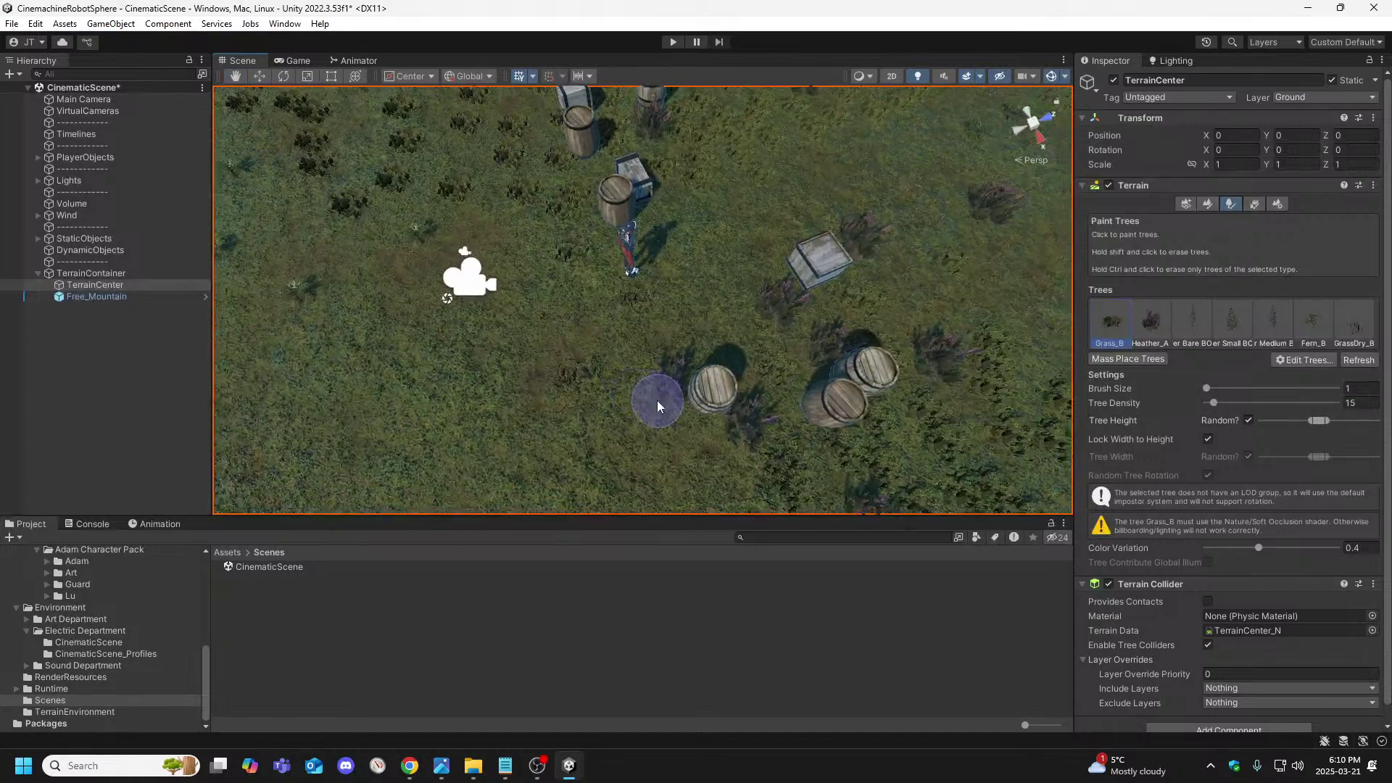
right_drag(582, 233, 590, 301)
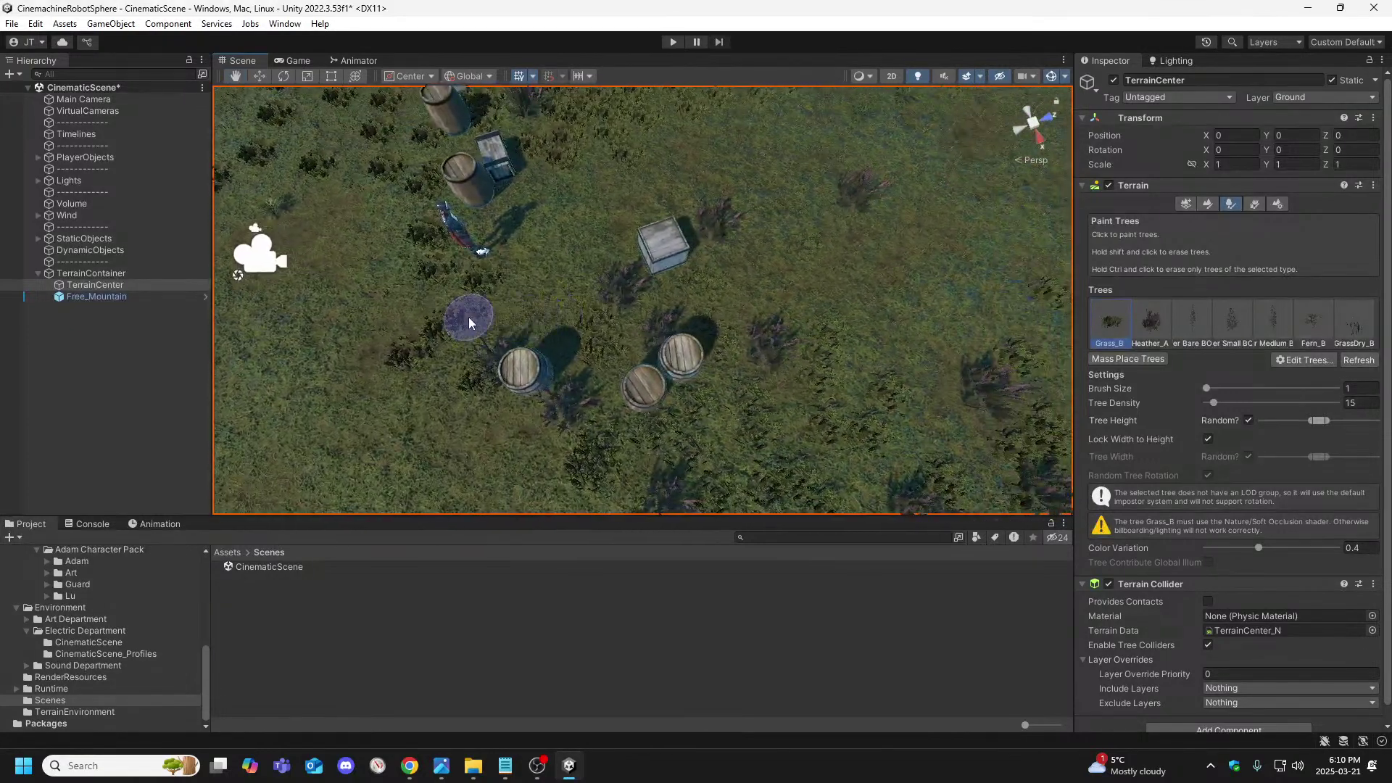
Run the scene in play mode to check the vegetation around the barrels and path, and stop it
click(672, 41)
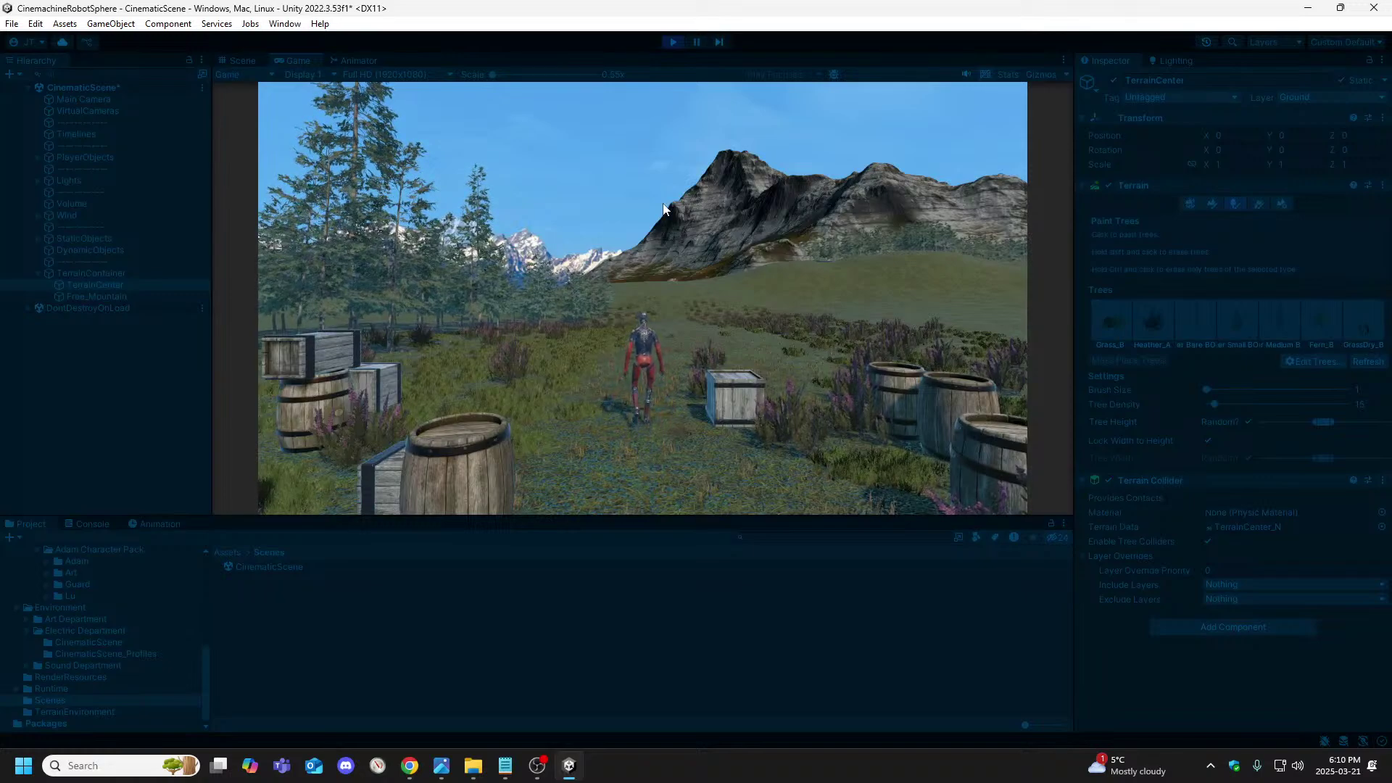
click(674, 42)
Reselect Grass_B and thicken the clumps between the heather plants from behind the barrels outward across the field
right_drag(827, 400, 163, 357)
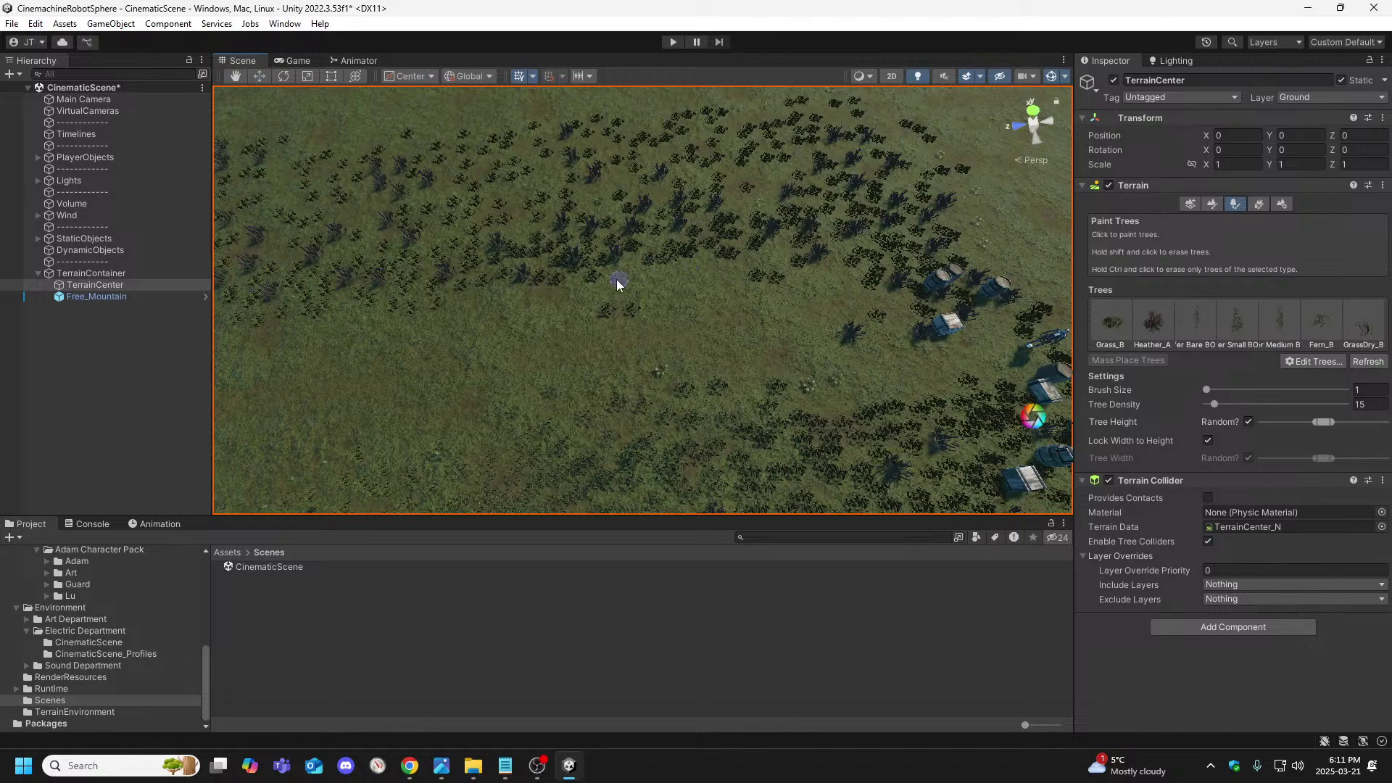
click(1103, 327)
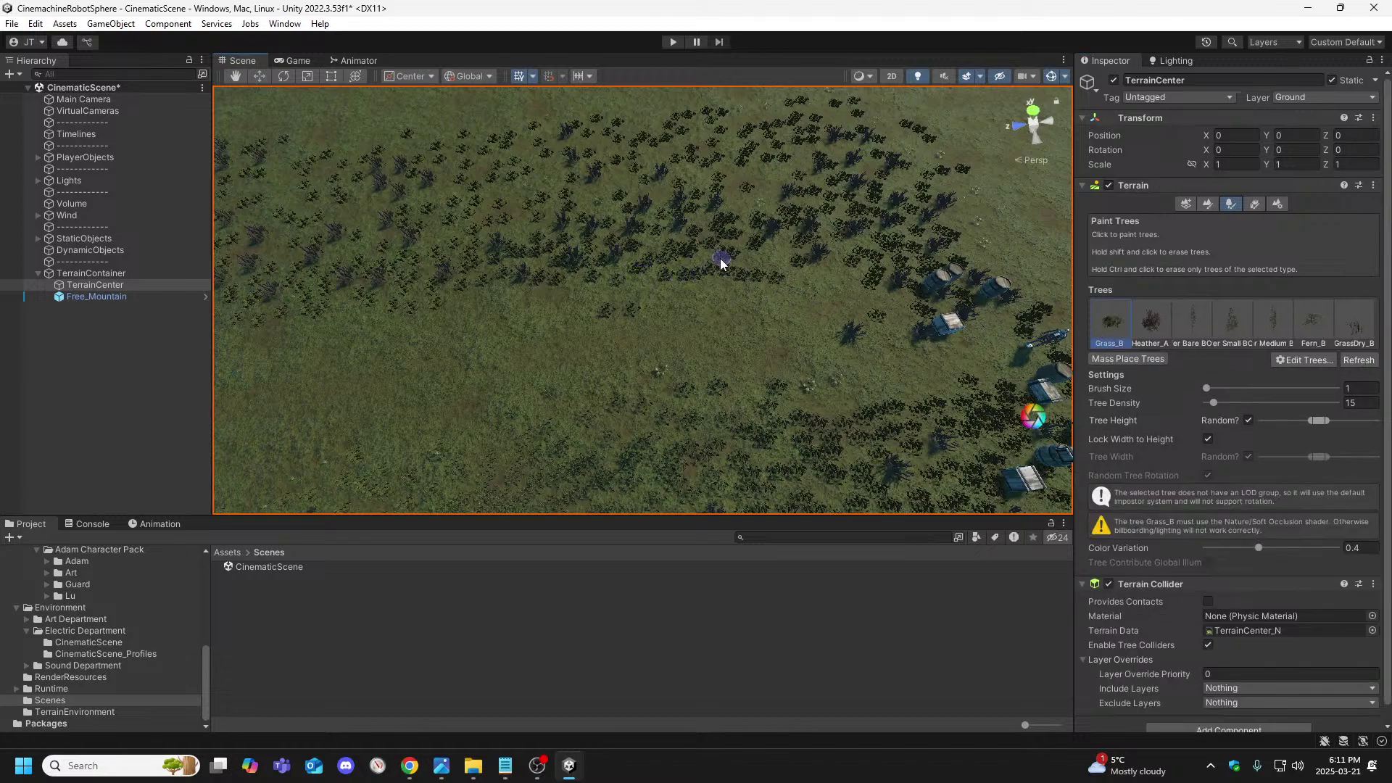
scroll(658, 271, up, 5)
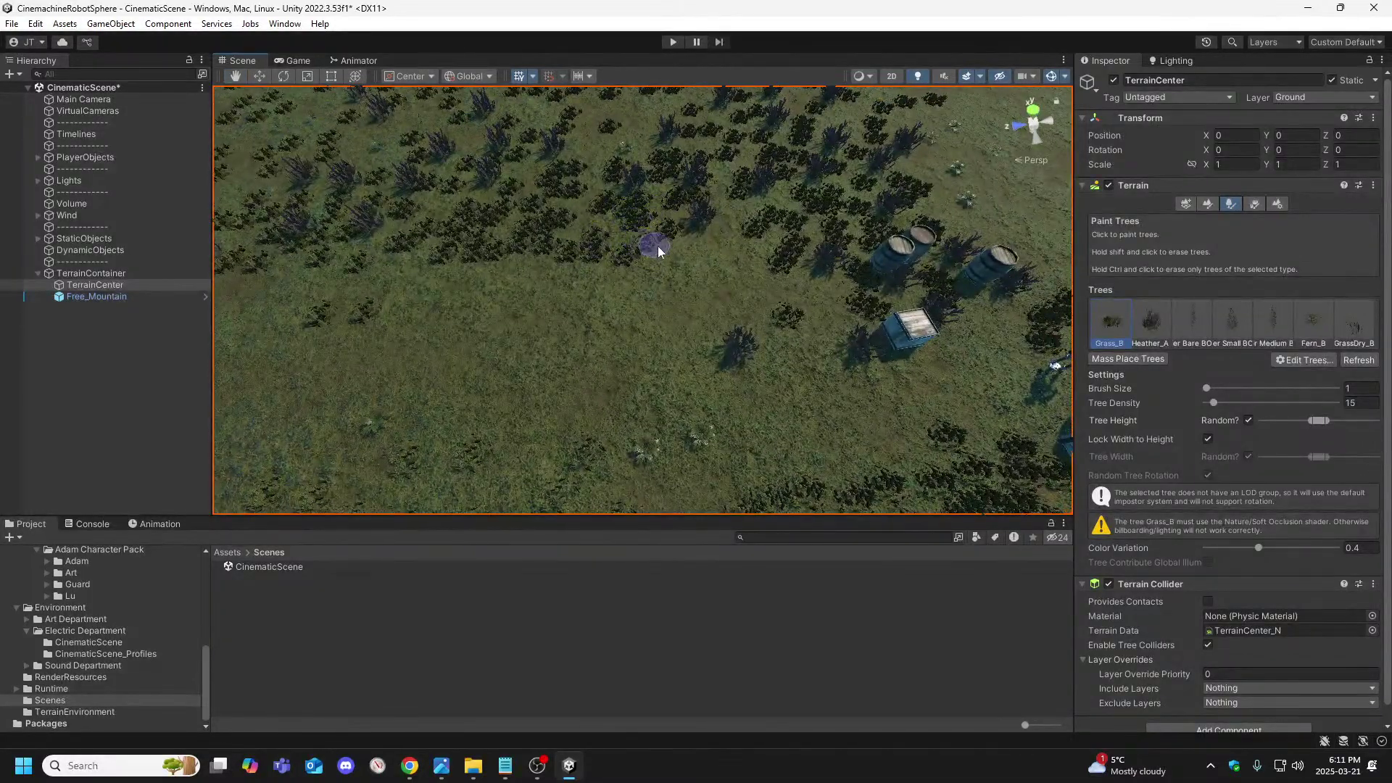
mouse_move(563, 203)
right_down()
mouse_move(559, 218)
mouse_move(804, 184)
right_up()
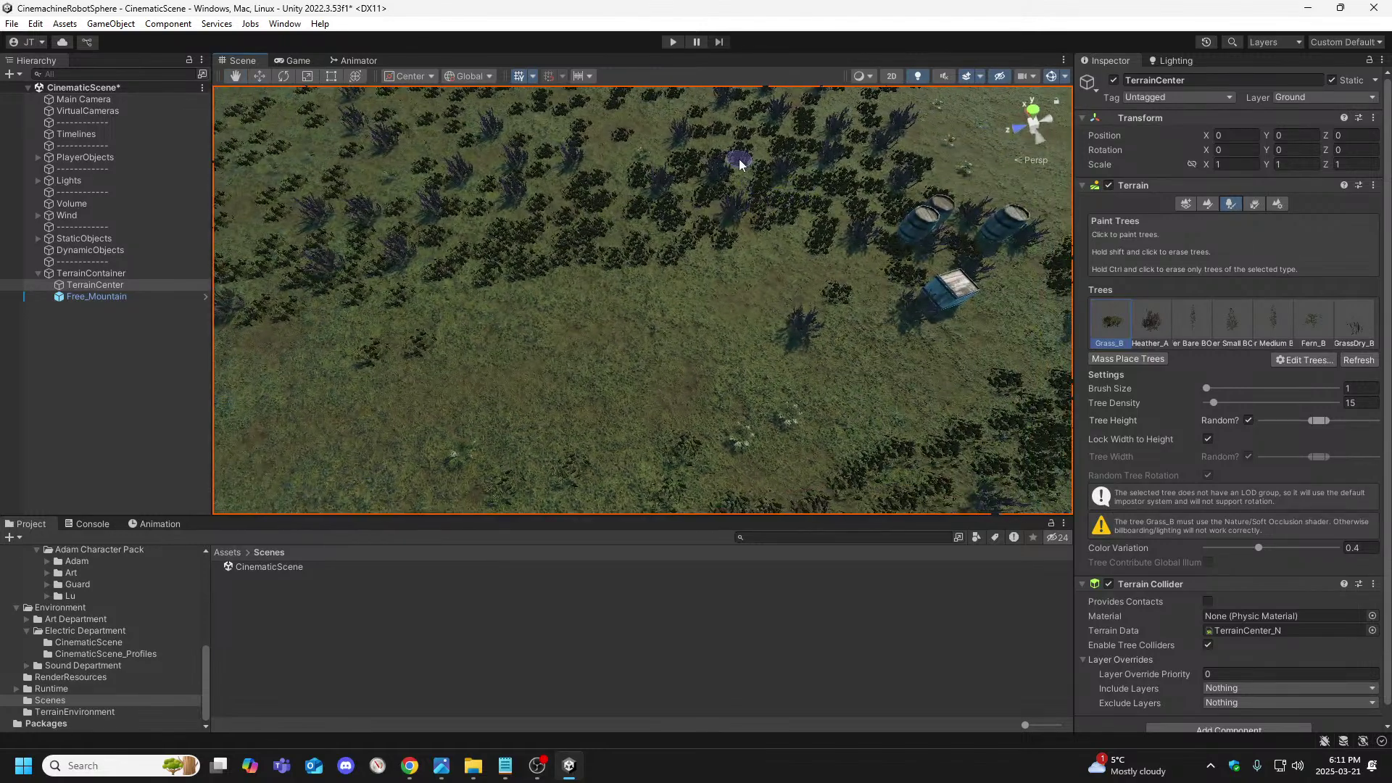
mouse_move(717, 155)
right_down()
mouse_move(684, 171)
mouse_move(709, 121)
mouse_move(675, 150)
mouse_move(565, 186)
right_up()
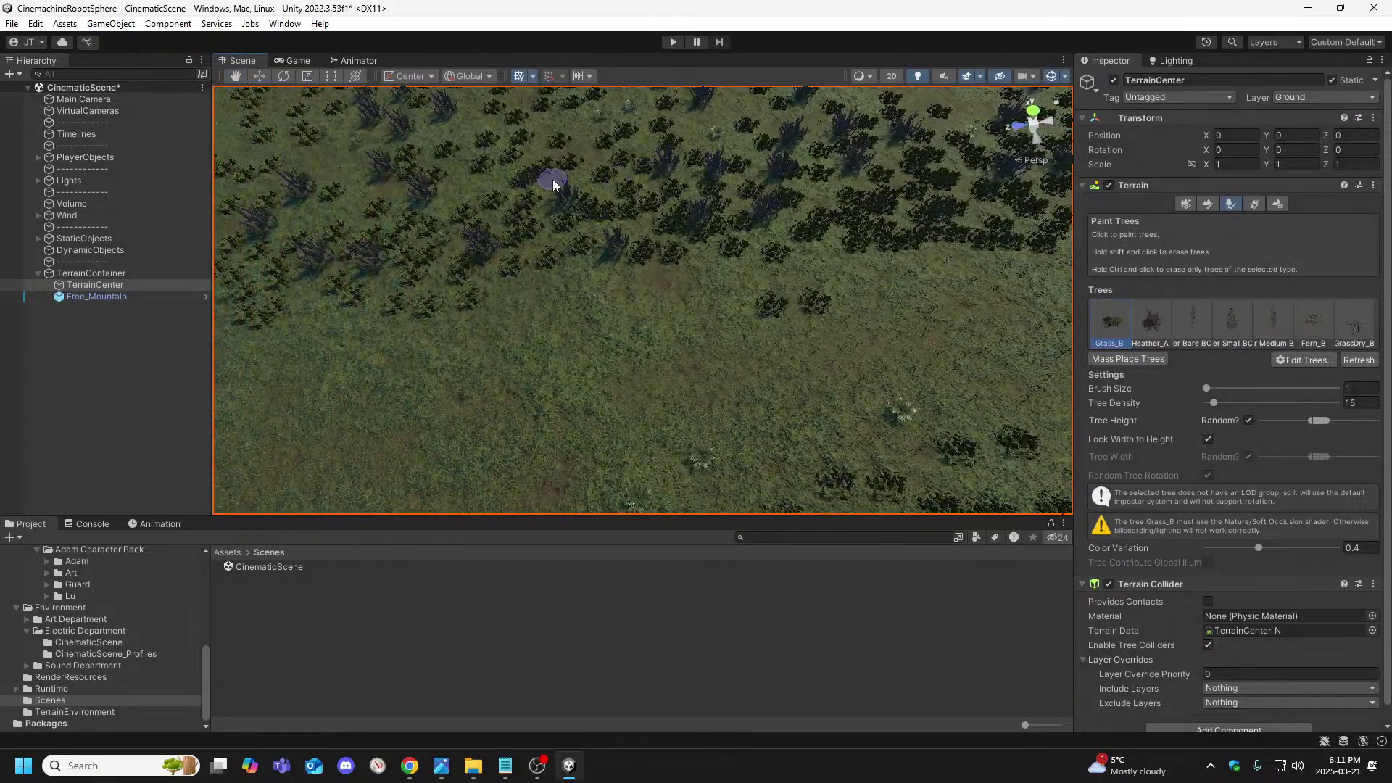
mouse_move(442, 171)
right_down()
mouse_move(516, 189)
mouse_move(535, 215)
mouse_move(473, 242)
mouse_move(576, 232)
right_up()
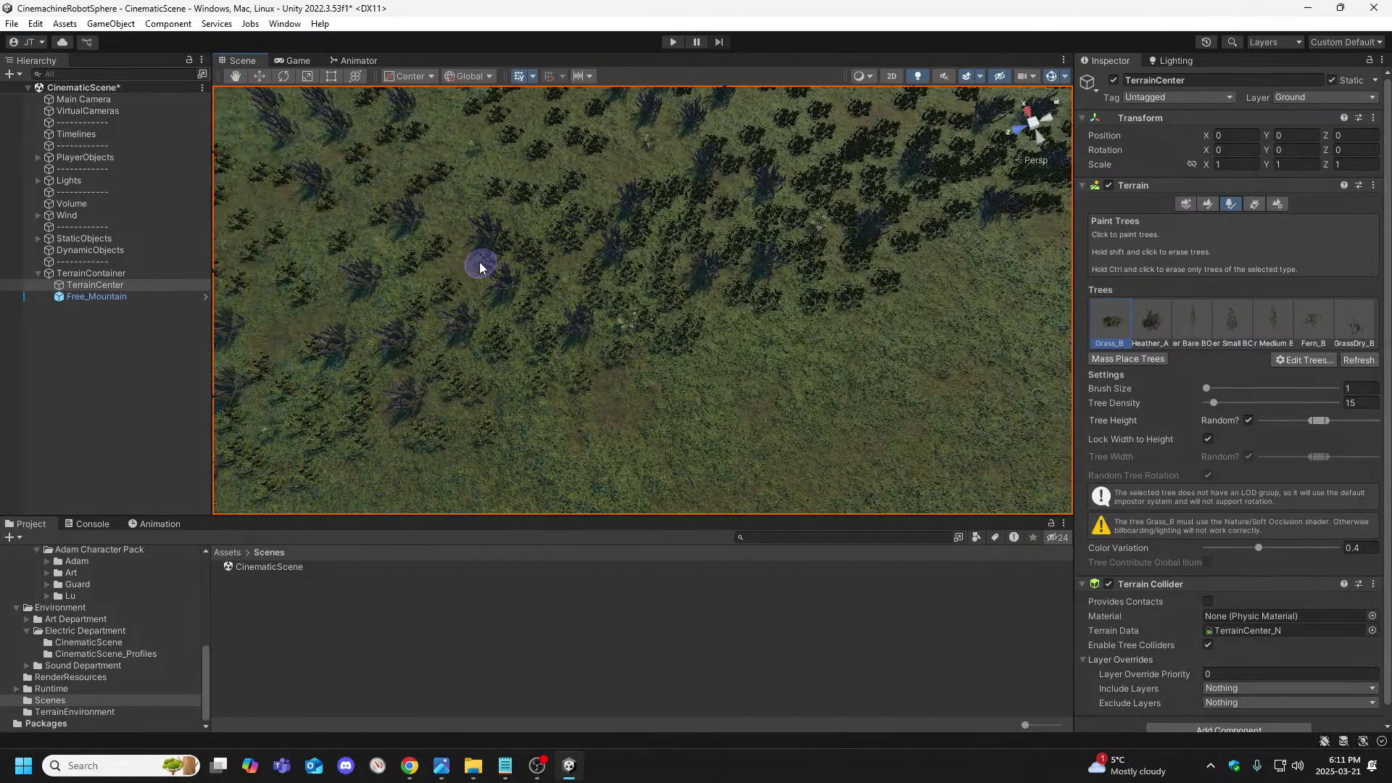
right_drag(466, 274, 754, 267)
key(q)
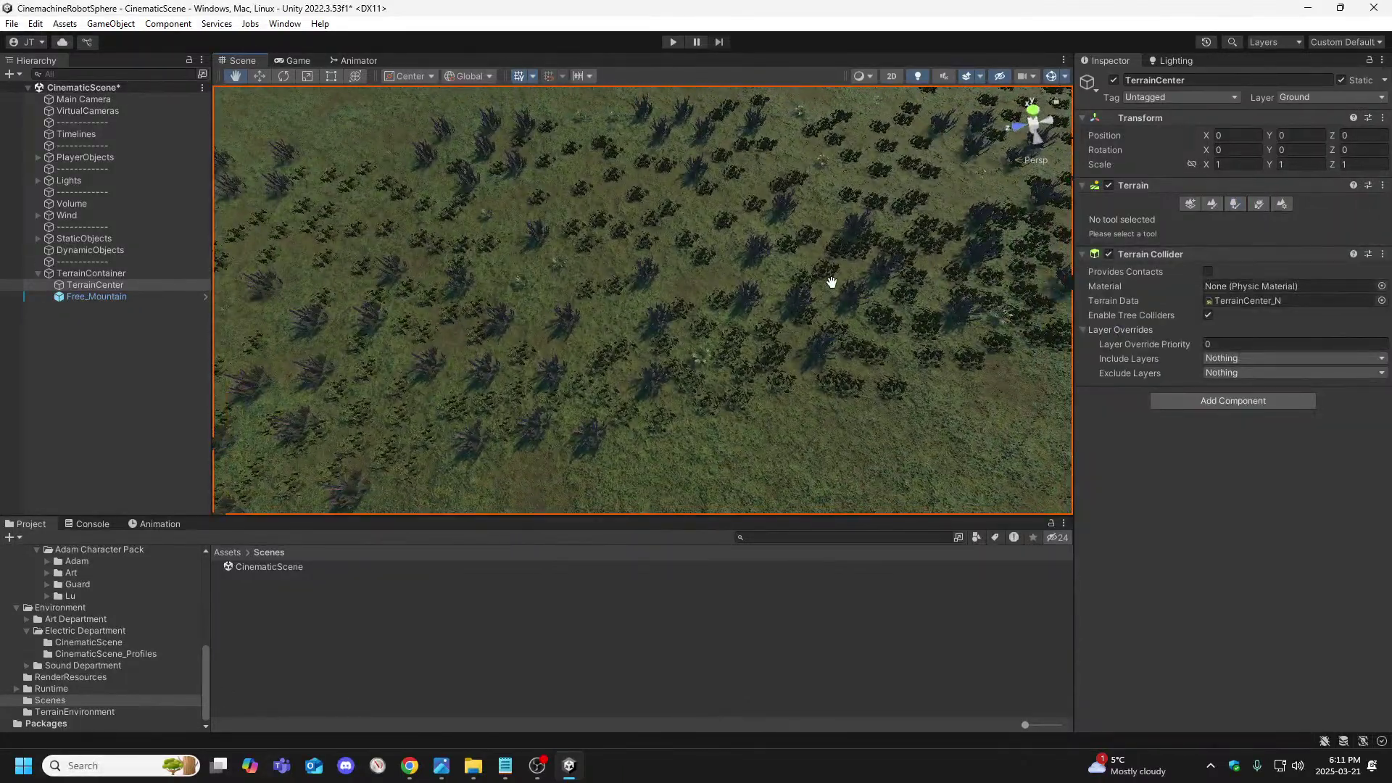
click(1236, 204)
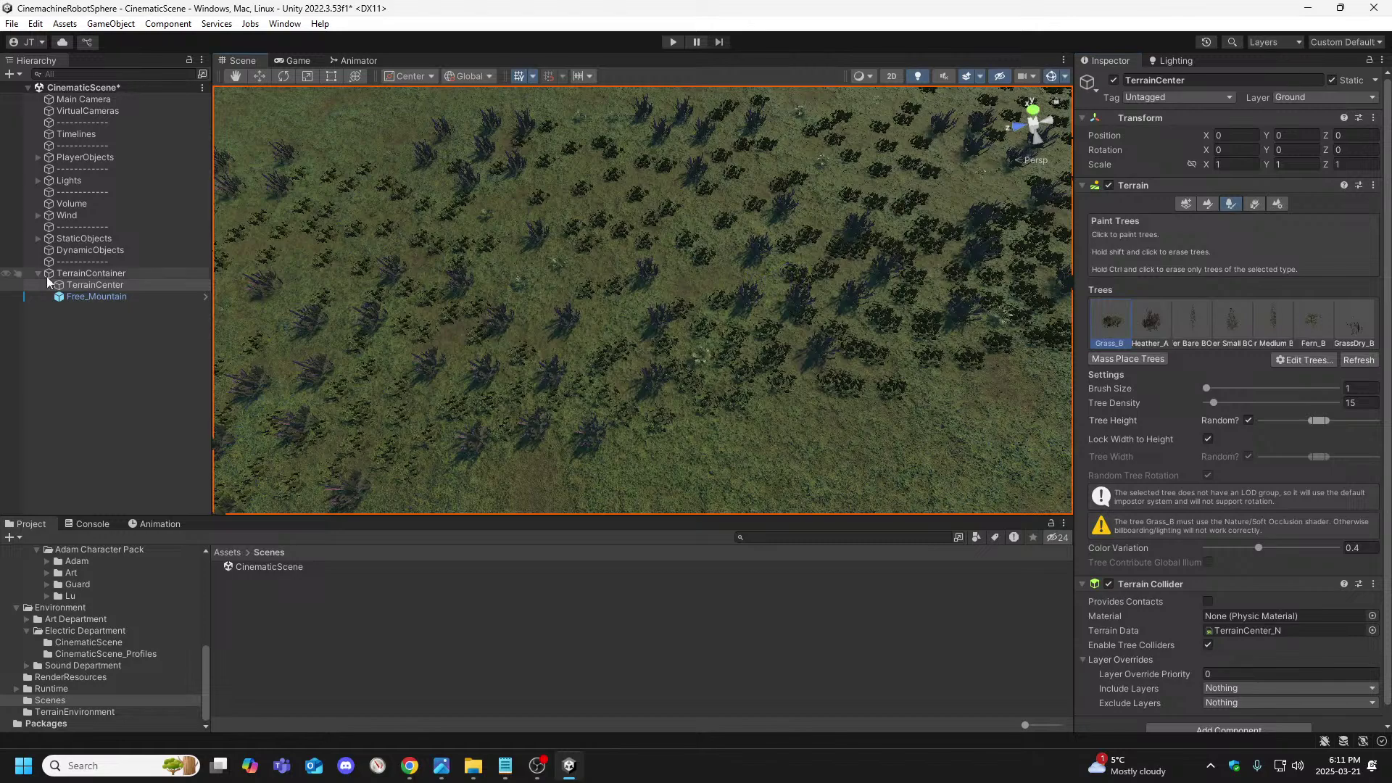
click(410, 765)
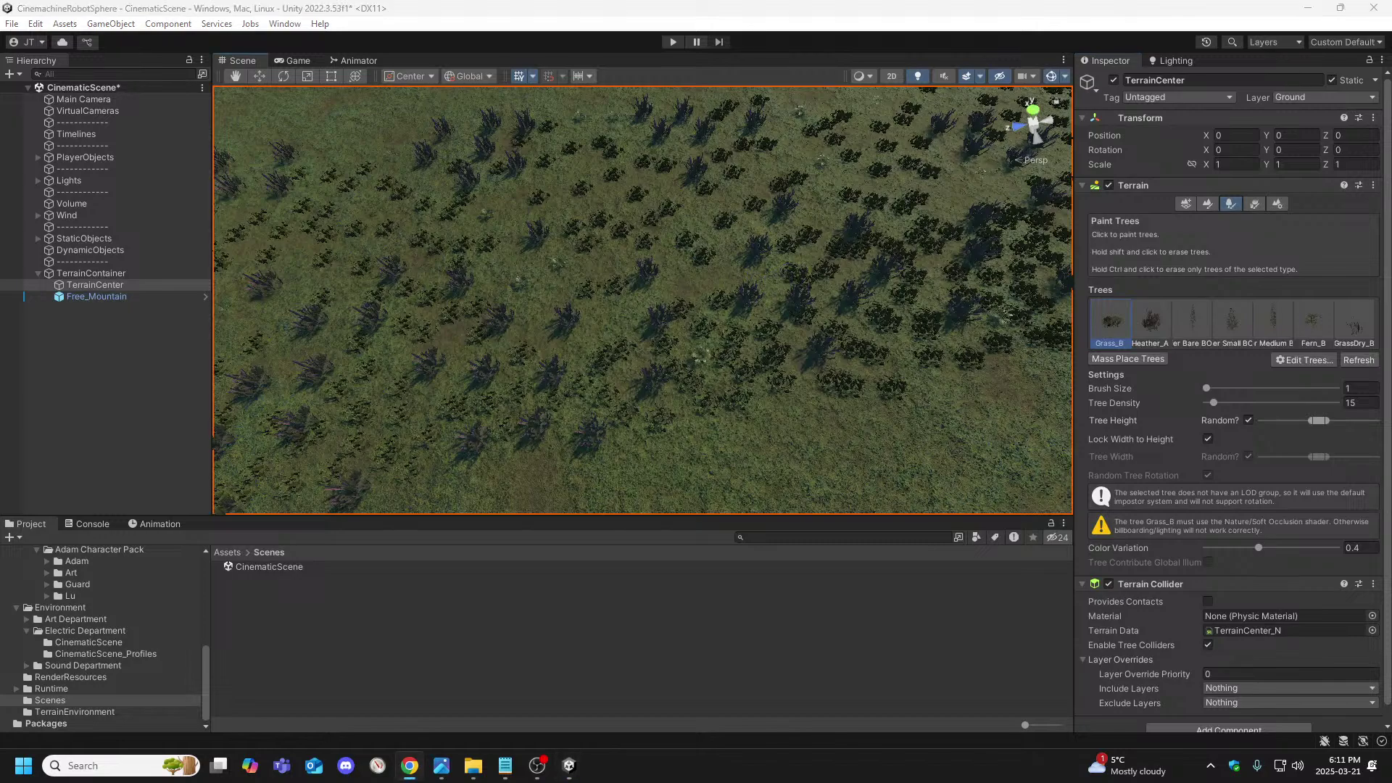
click(703, 294)
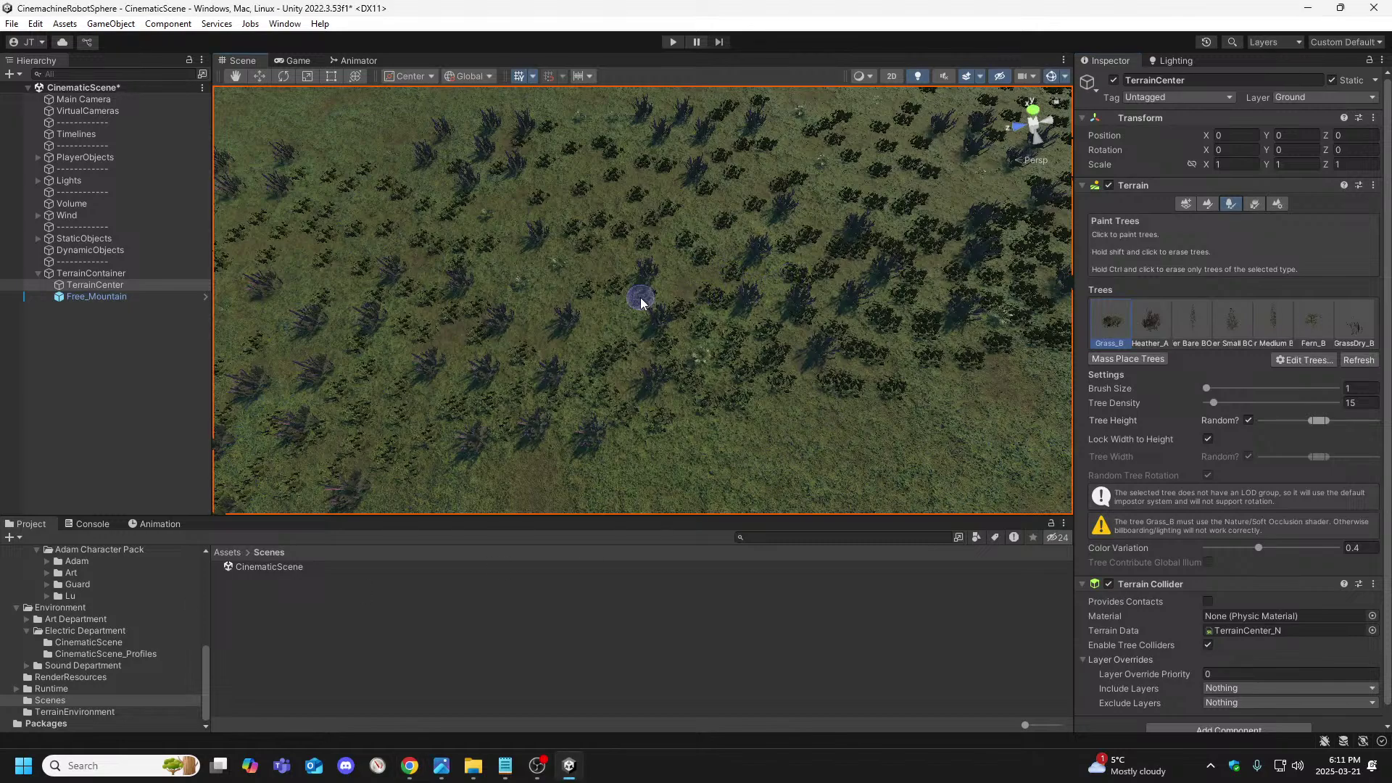
Thicken Grass_B between the heather plants in the field opposite the forest, working along its path-side edge toward the barrels
mouse_move(405, 399)
alt+mouse_down()
mouse_move(357, 413)
mouse_move(608, 351)
alt+mouse_up()
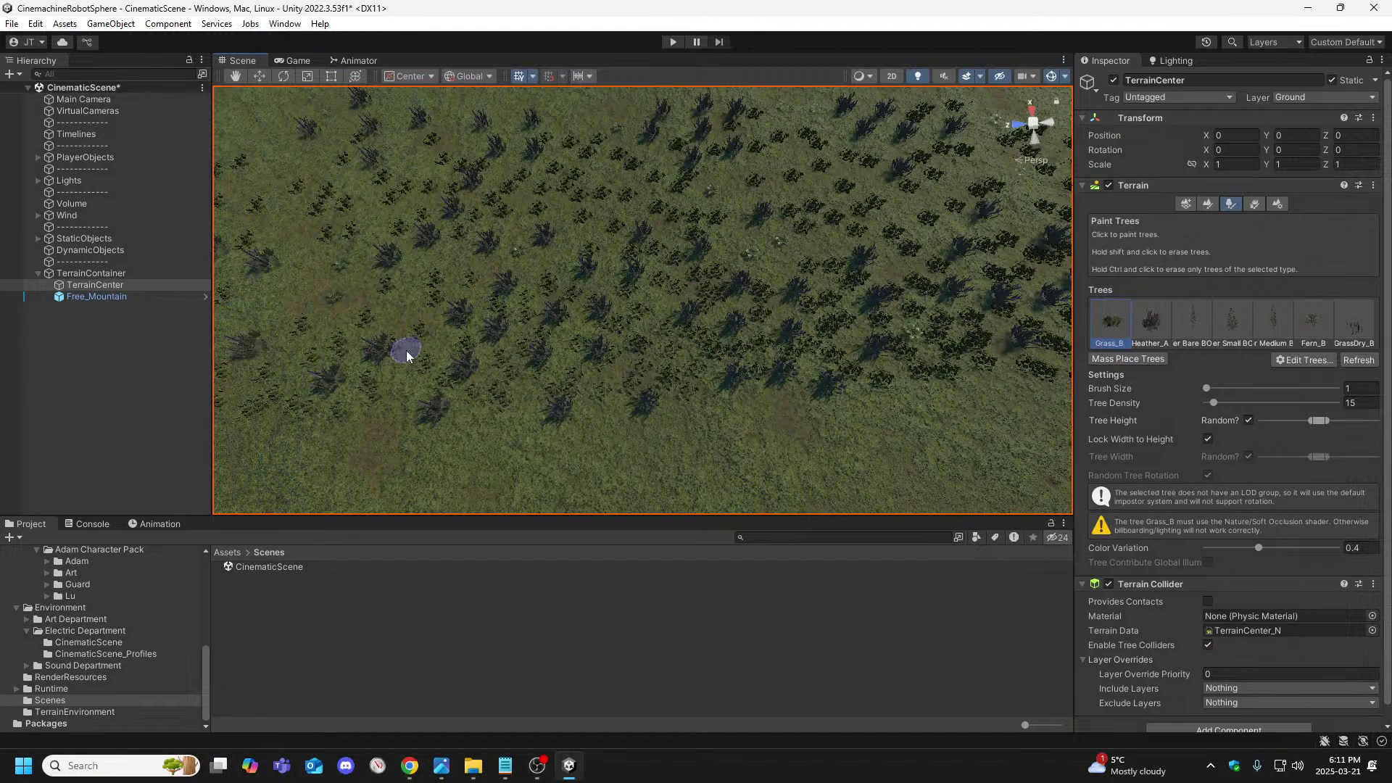
scroll(351, 339, up, 3)
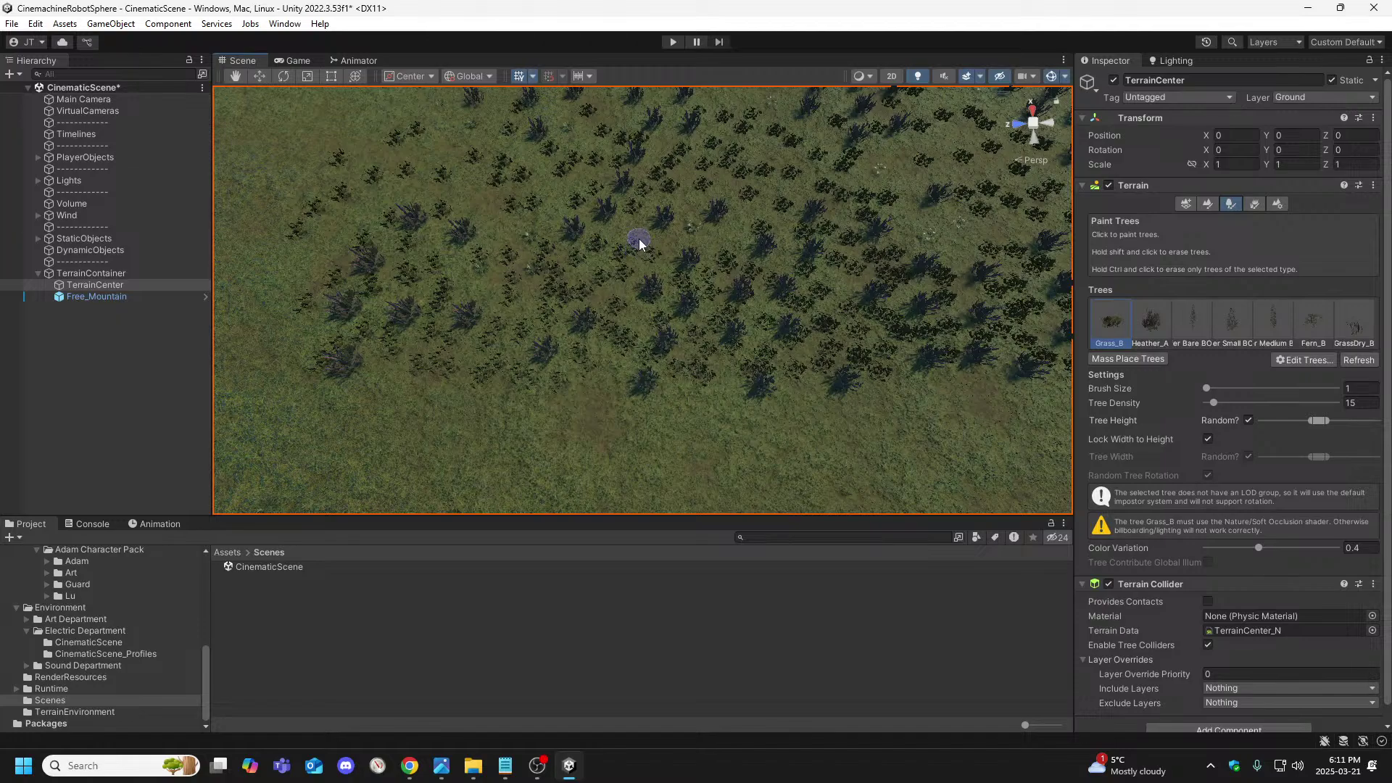
key(Right)
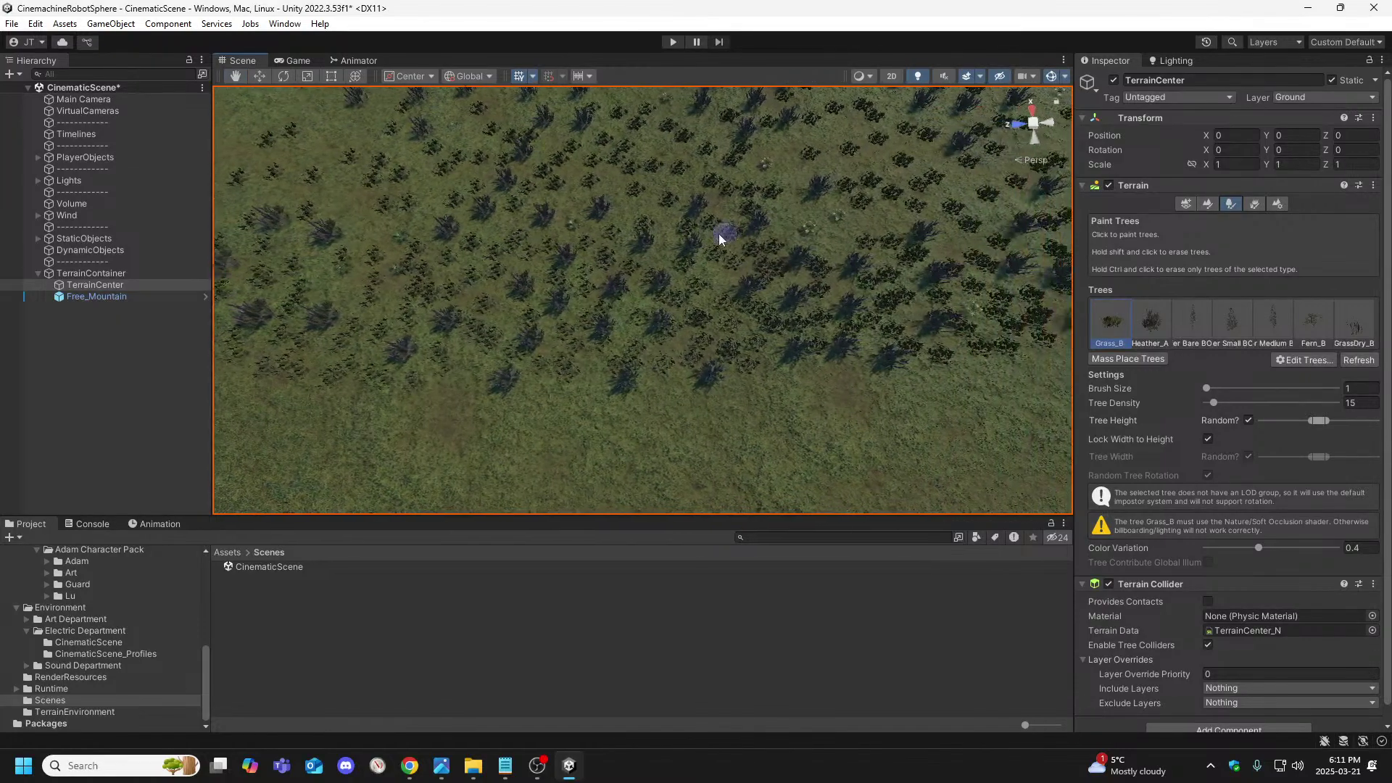
key(Right)
key(Up)
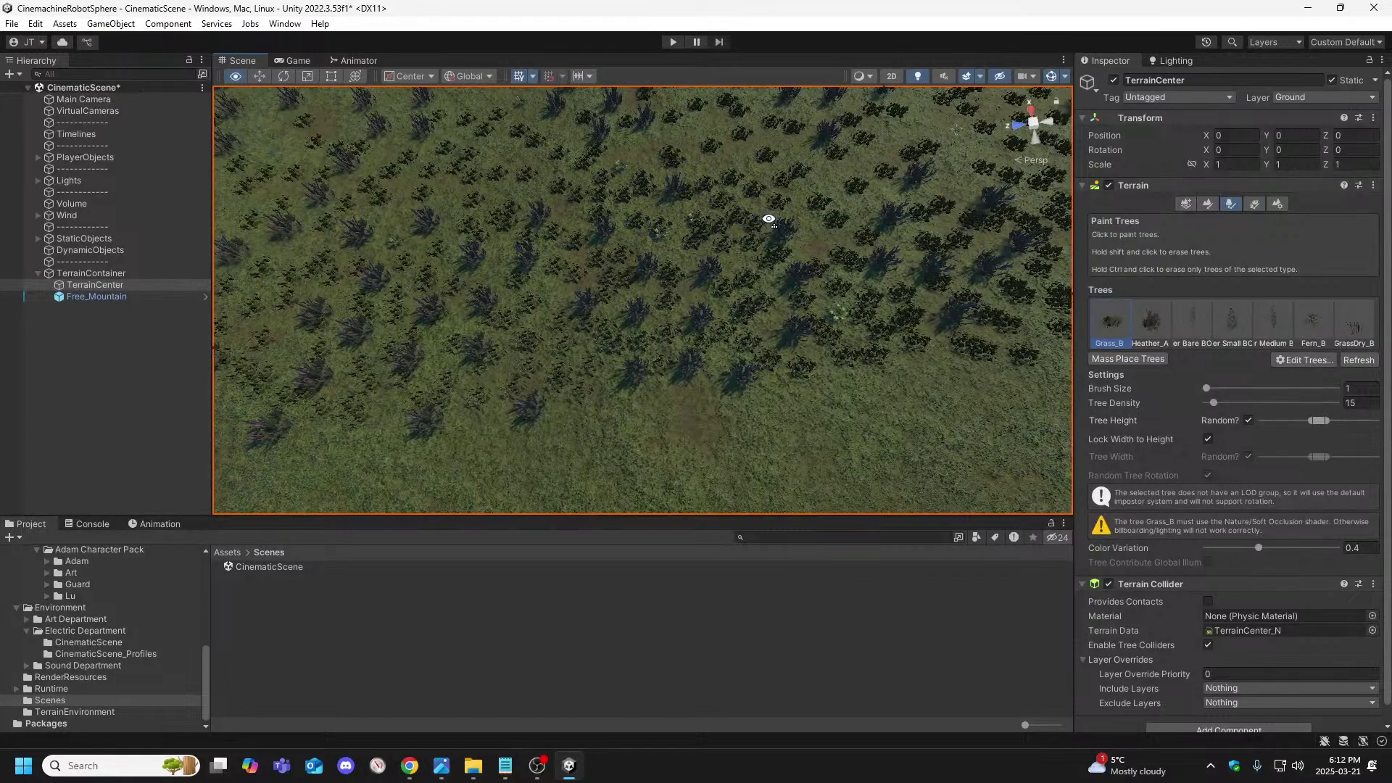
key(Right)
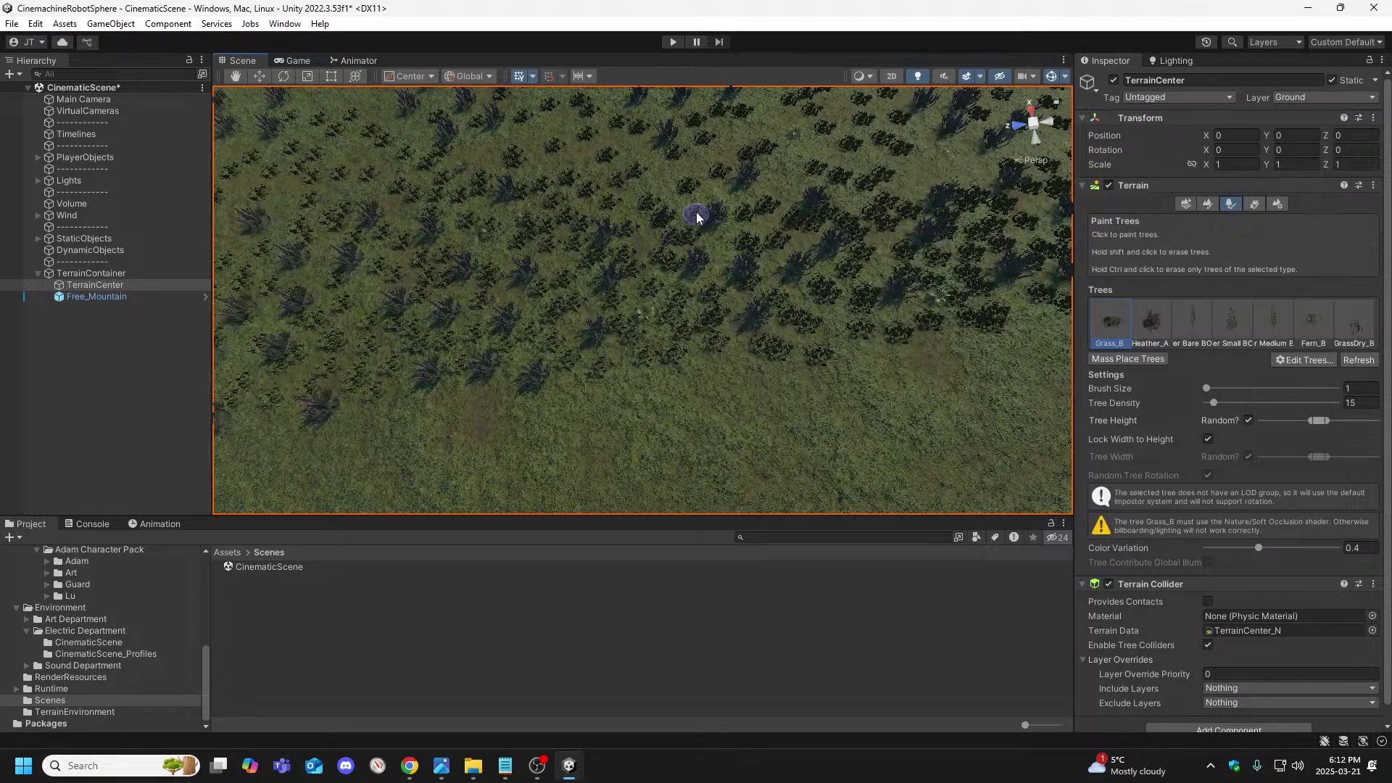
key(d)
mouse_move(785, 177)
right_down()
mouse_move(798, 186)
mouse_move(761, 178)
right_up()
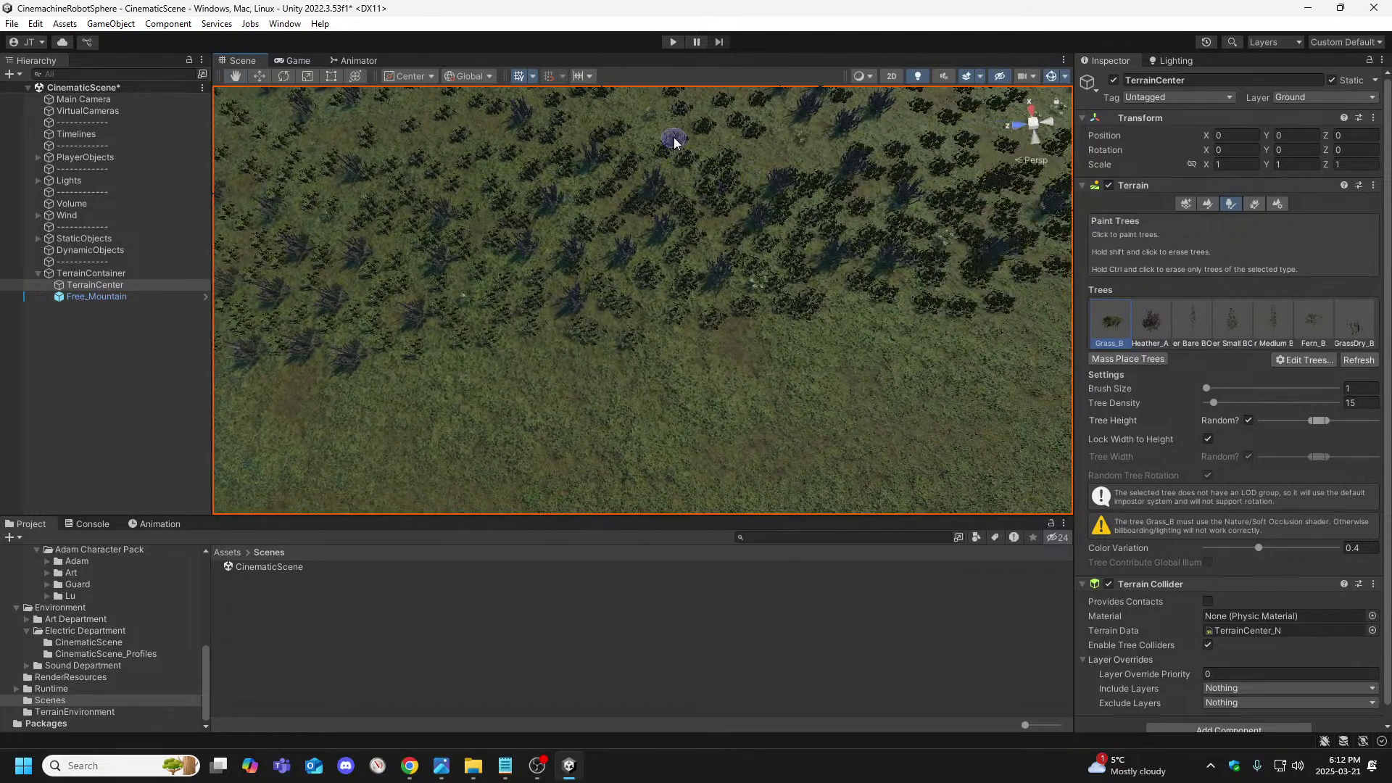
key(w)
mouse_move(802, 155)
right_down()
mouse_move(823, 140)
mouse_move(728, 175)
right_up()
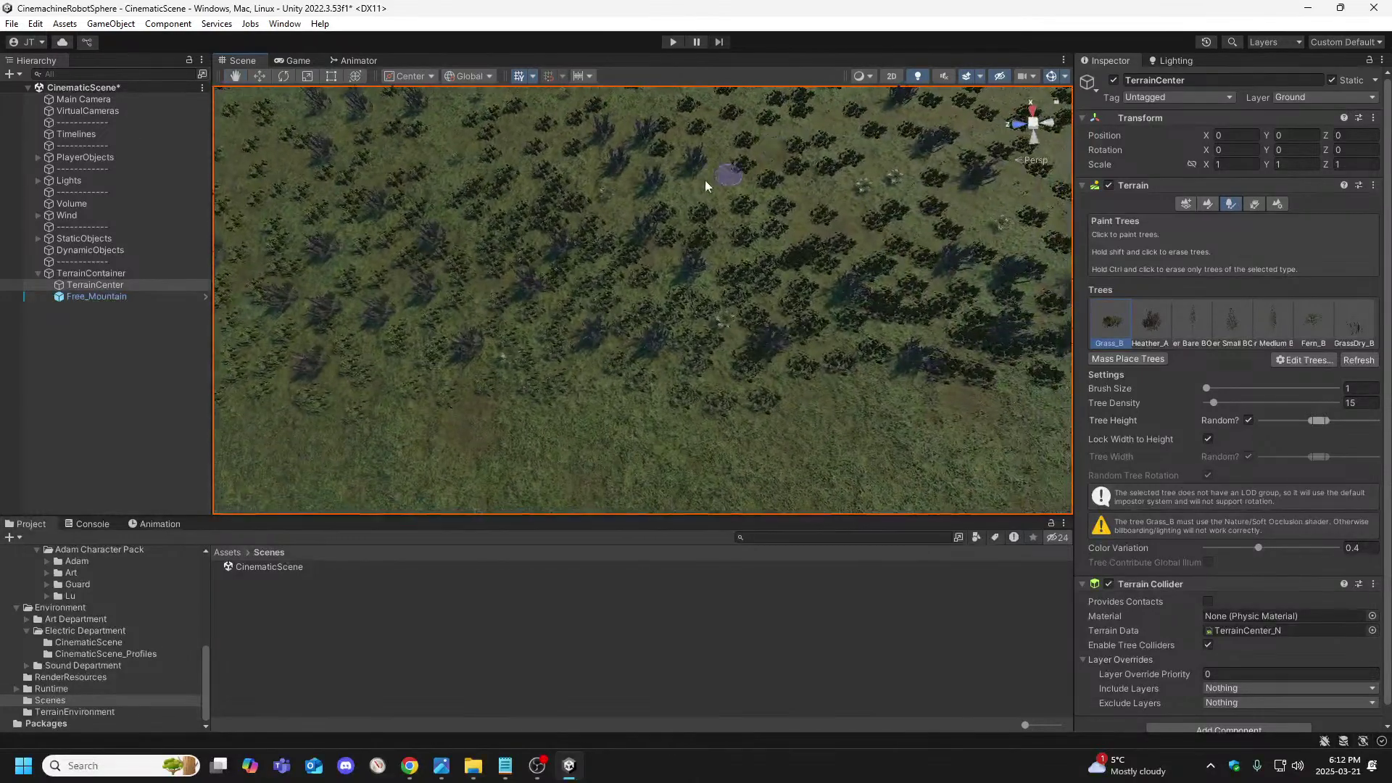
Fill the remaining sparse spots in the last stretch of the heather field before the barrels with Grass_B
click(800, 187)
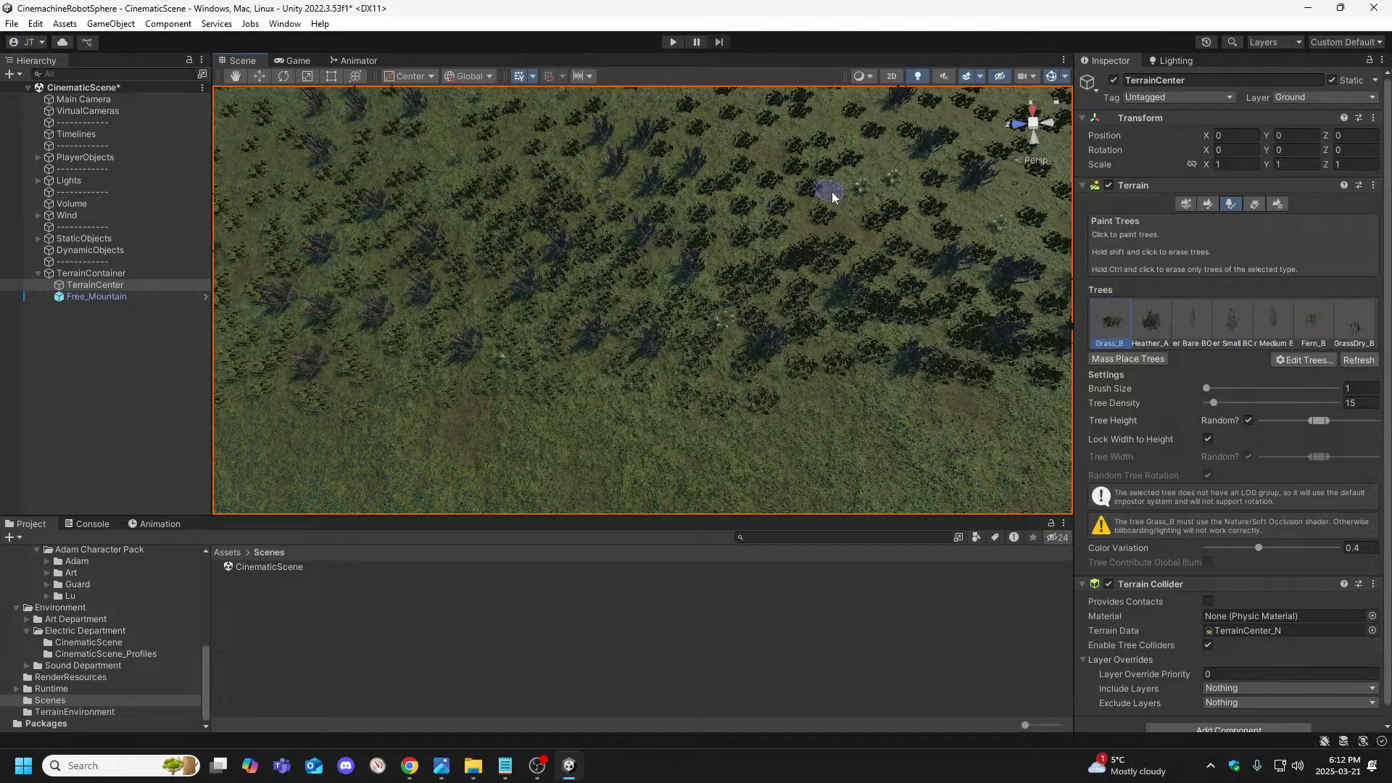
key(Right)
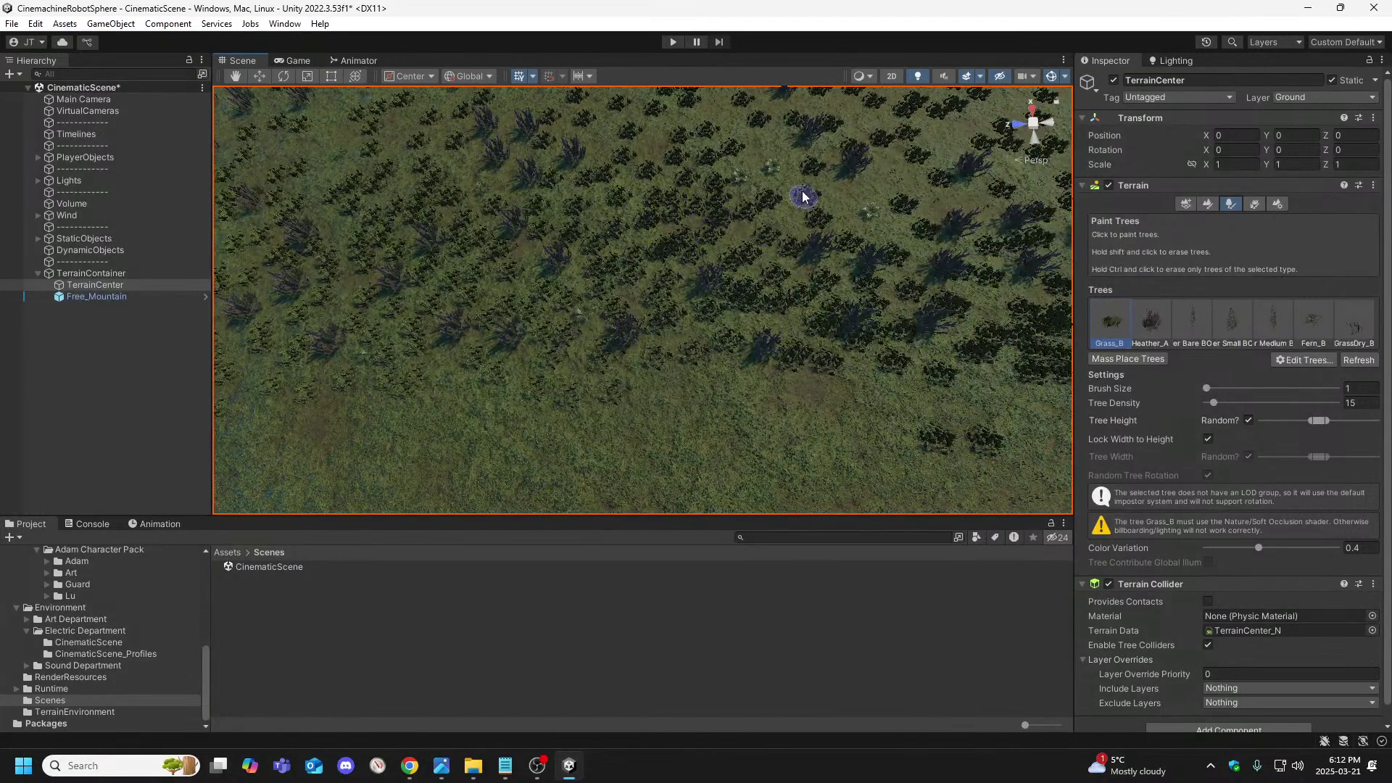
right_drag(907, 203, 907, 211)
key(d)
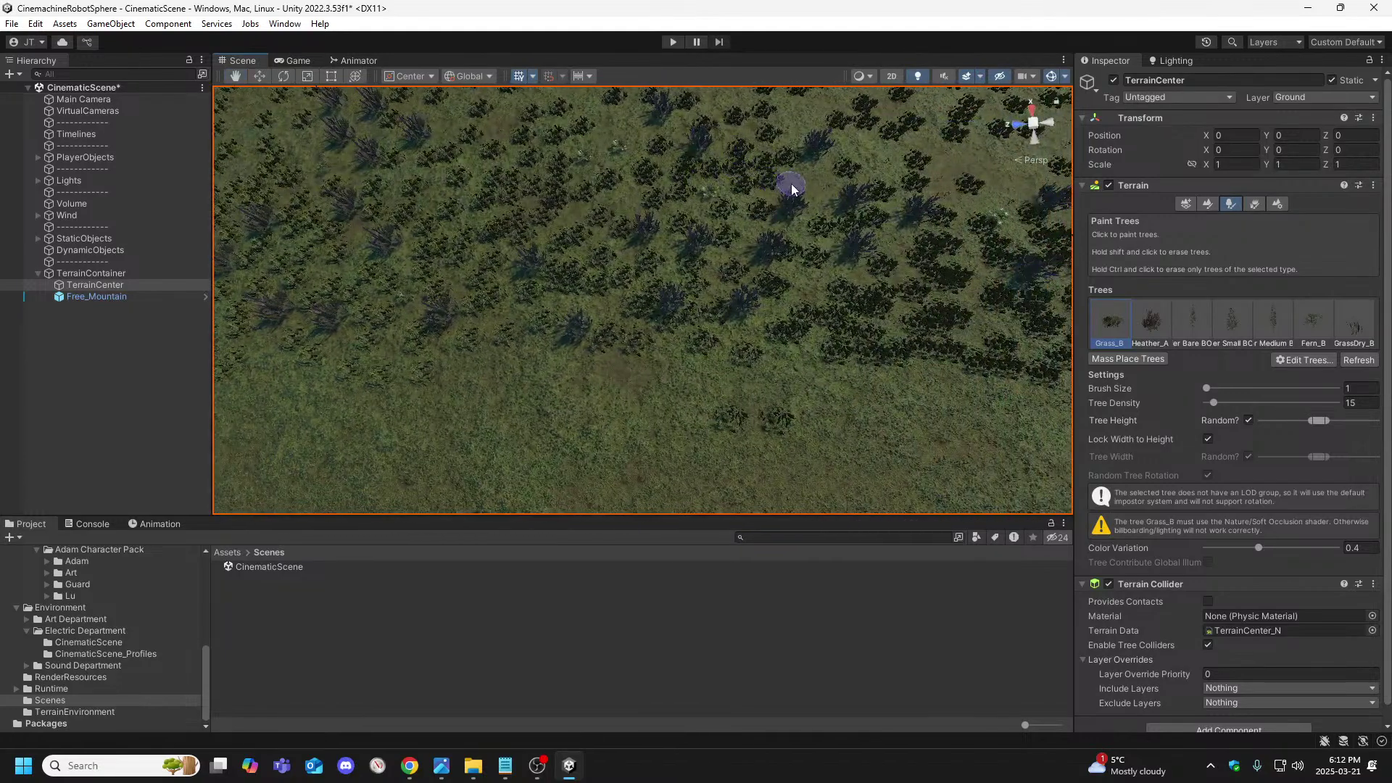
key(Right)
key(Right)
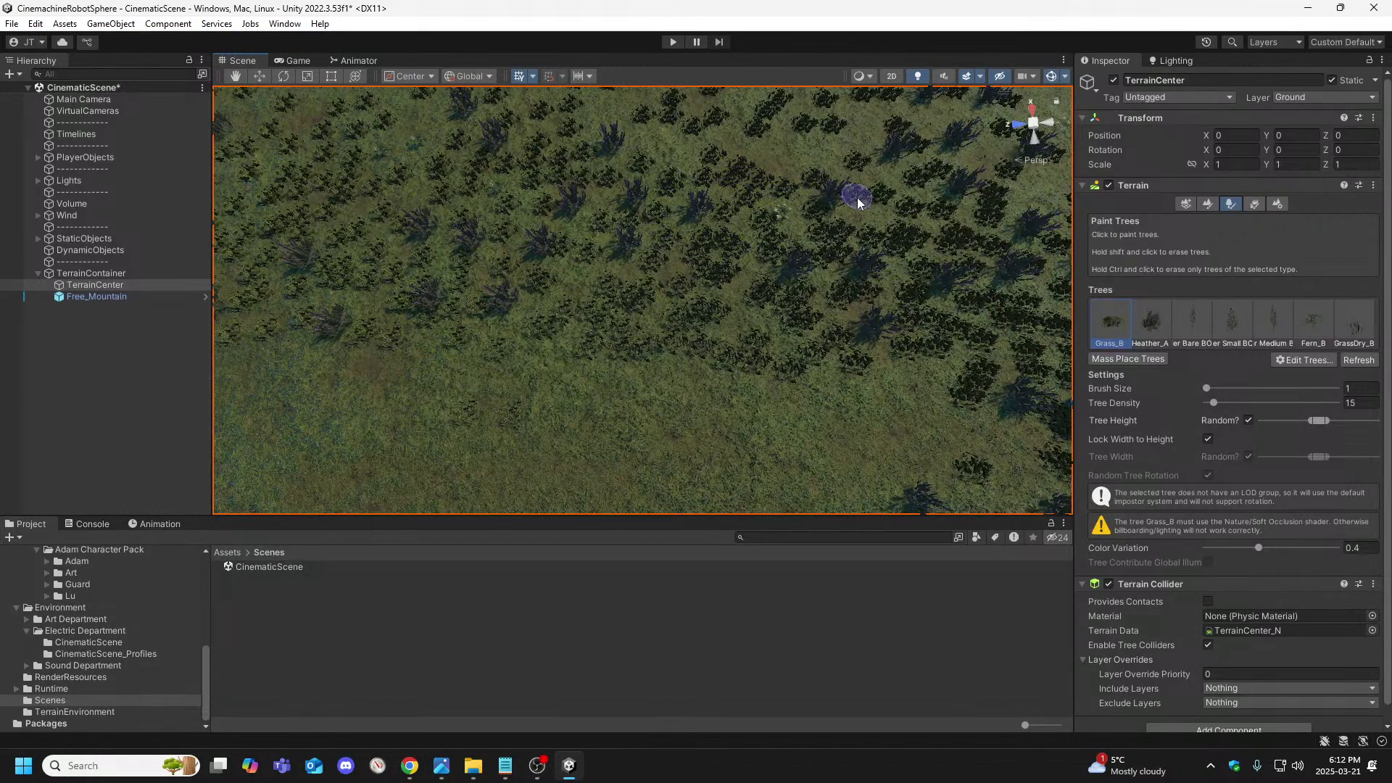
key(Up)
Run the scene in play mode to check the thickened grass beside the path, and stop it
click(672, 42)
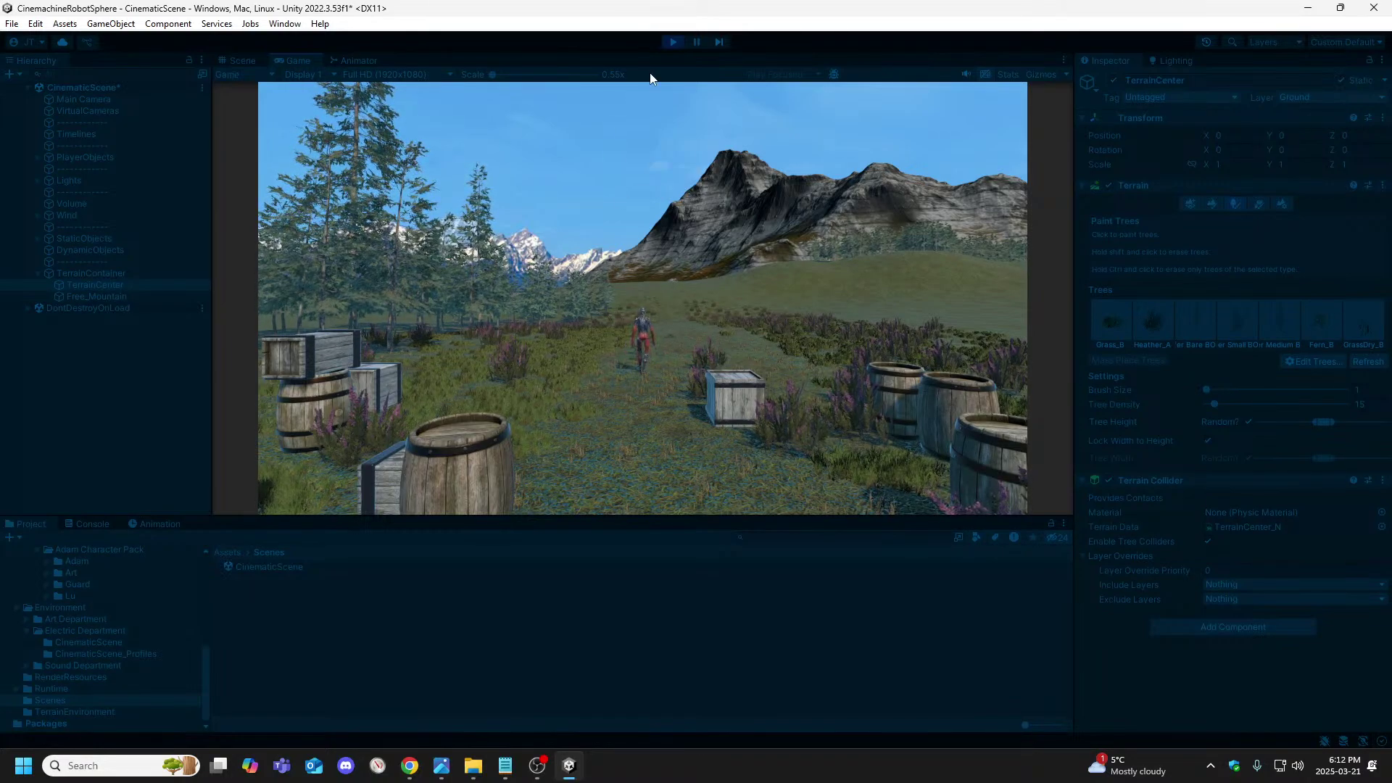
click(672, 41)
Reselect Grass_B and paint clumps along the forest-side edge of the path, starting just past the crates
scroll(800, 313, down, 5)
mouse_move(790, 297)
alt+mouse_down()
mouse_move(776, 273)
mouse_move(395, 205)
mouse_move(162, 185)
mouse_move(49, 232)
mouse_move(31, 224)
mouse_move(375, 436)
alt+mouse_up()
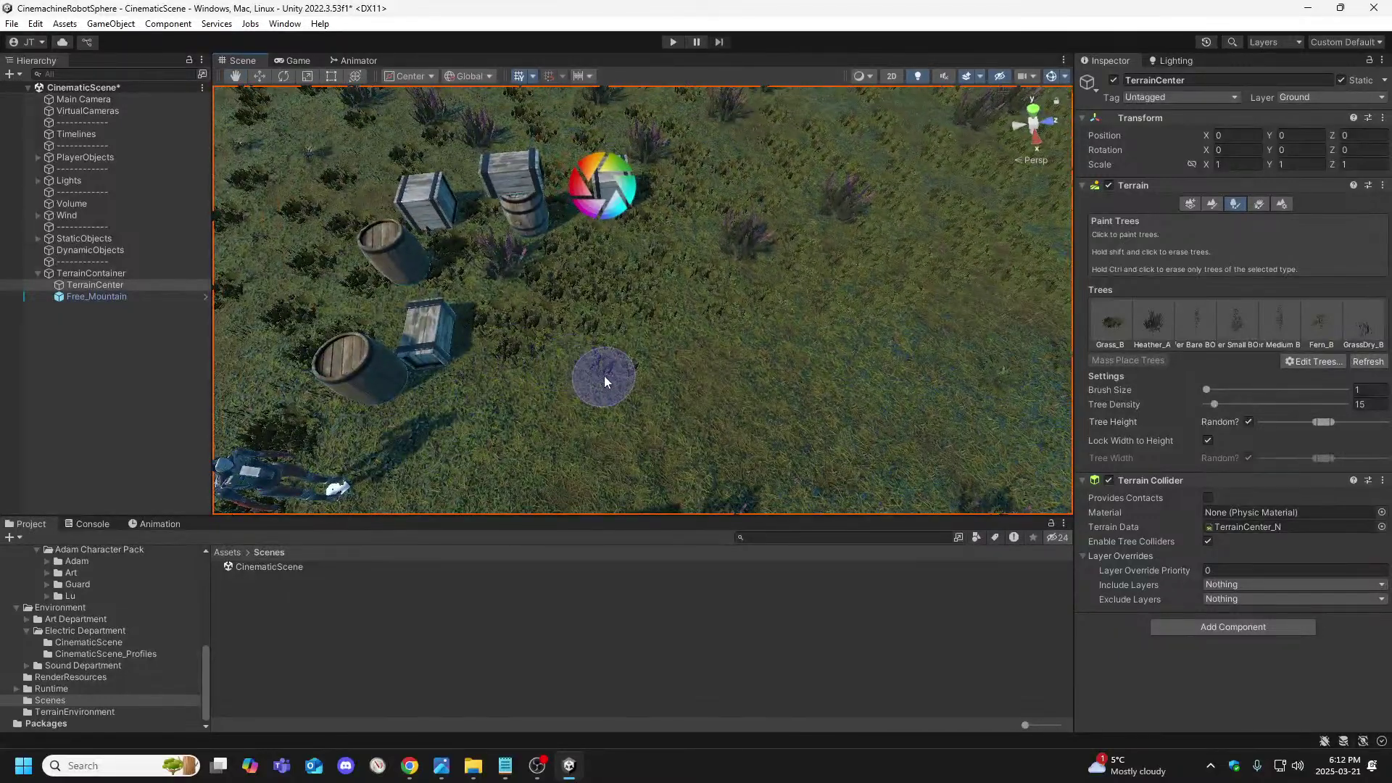
click(1111, 322)
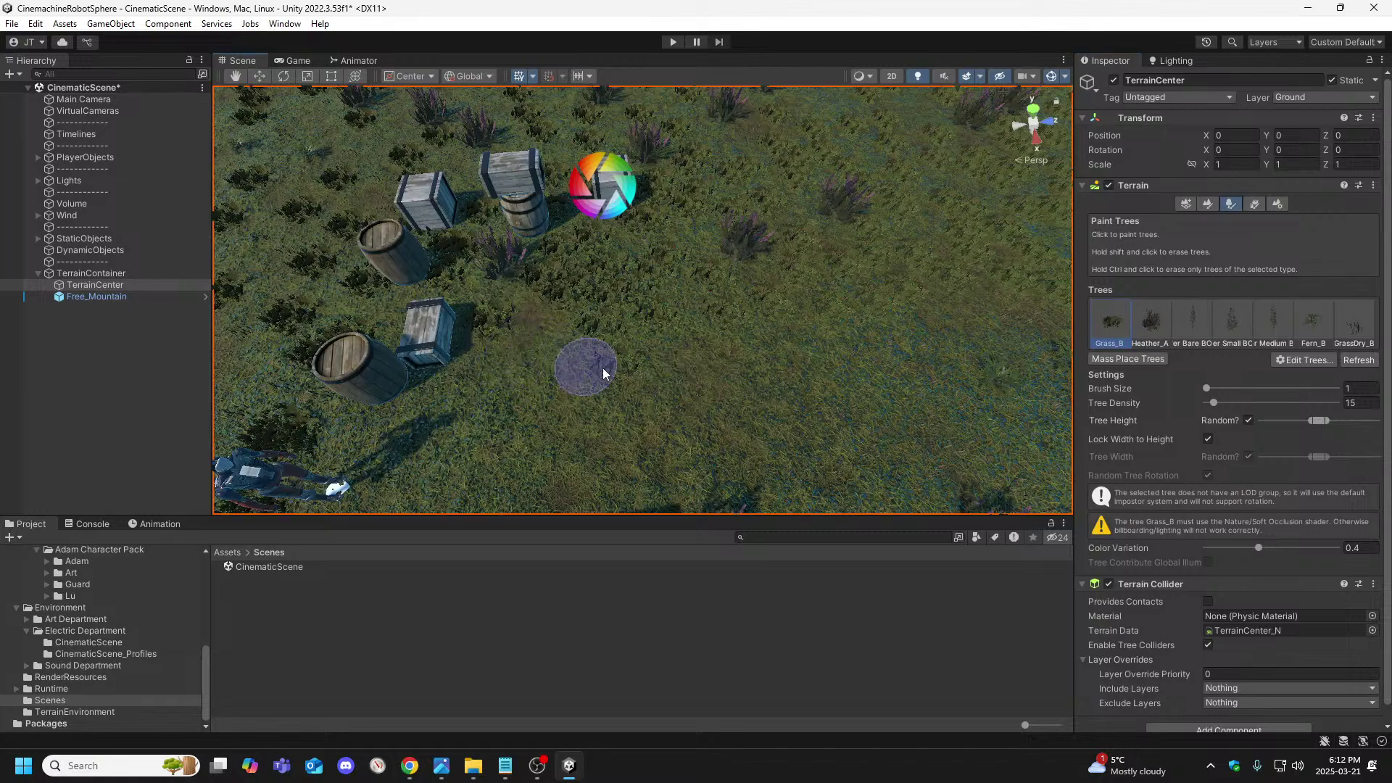
key(Right)
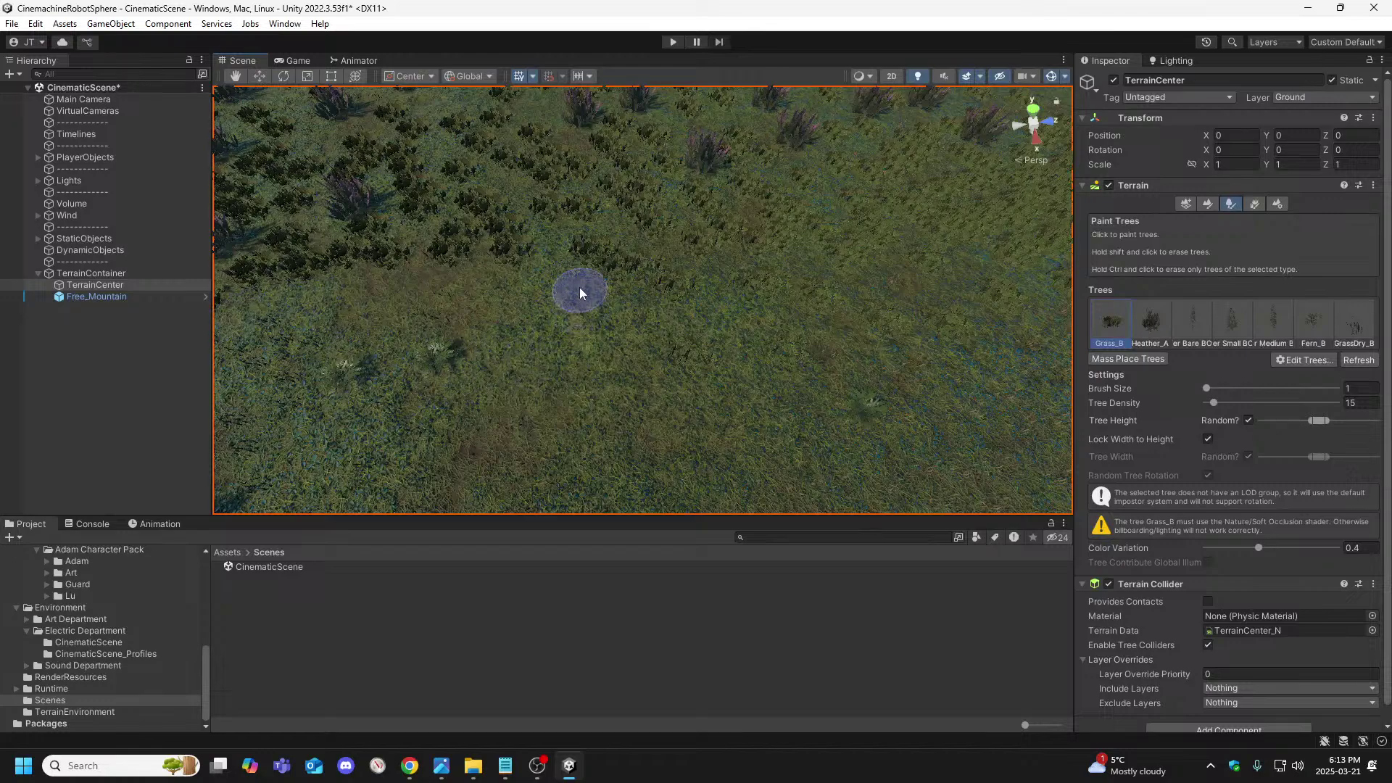
key(Left)
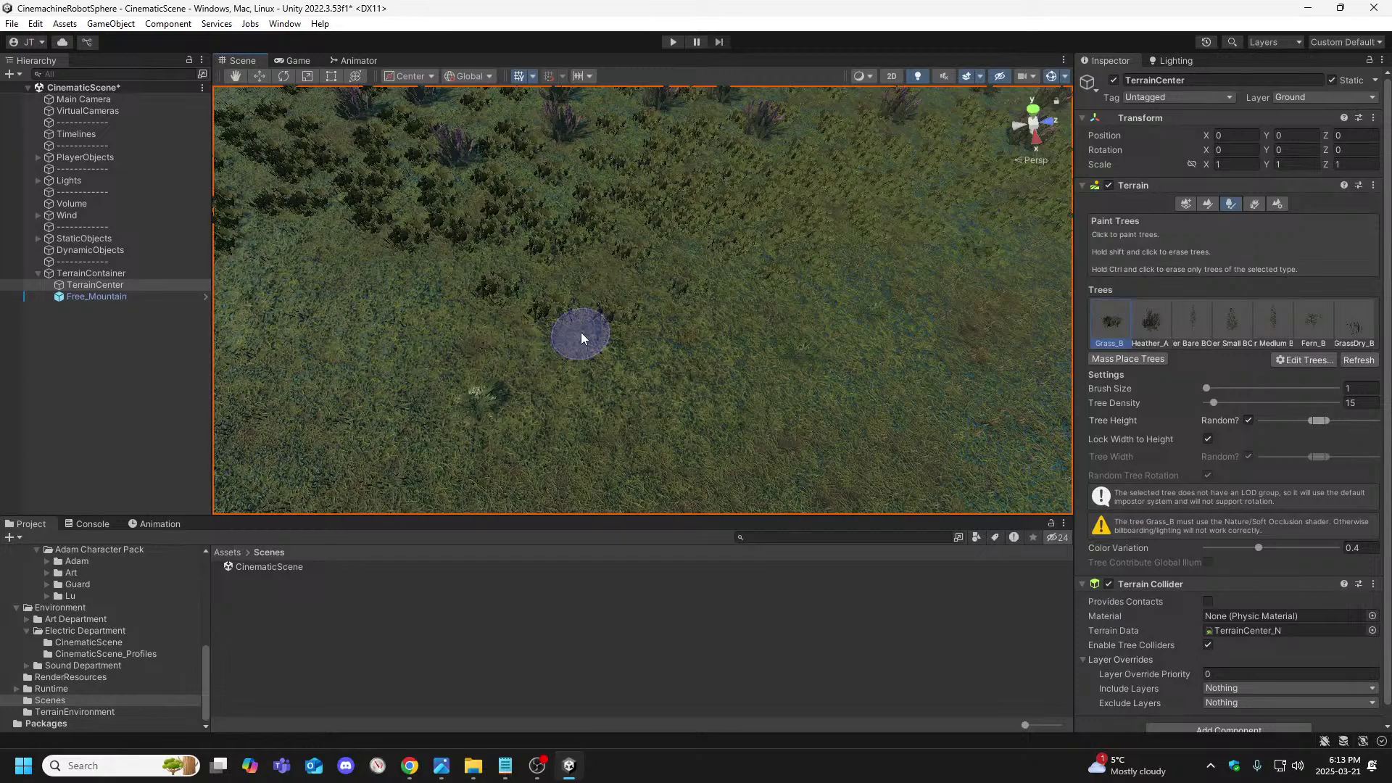
mouse_move(633, 265)
right_down()
mouse_move(621, 263)
mouse_move(624, 283)
right_up()
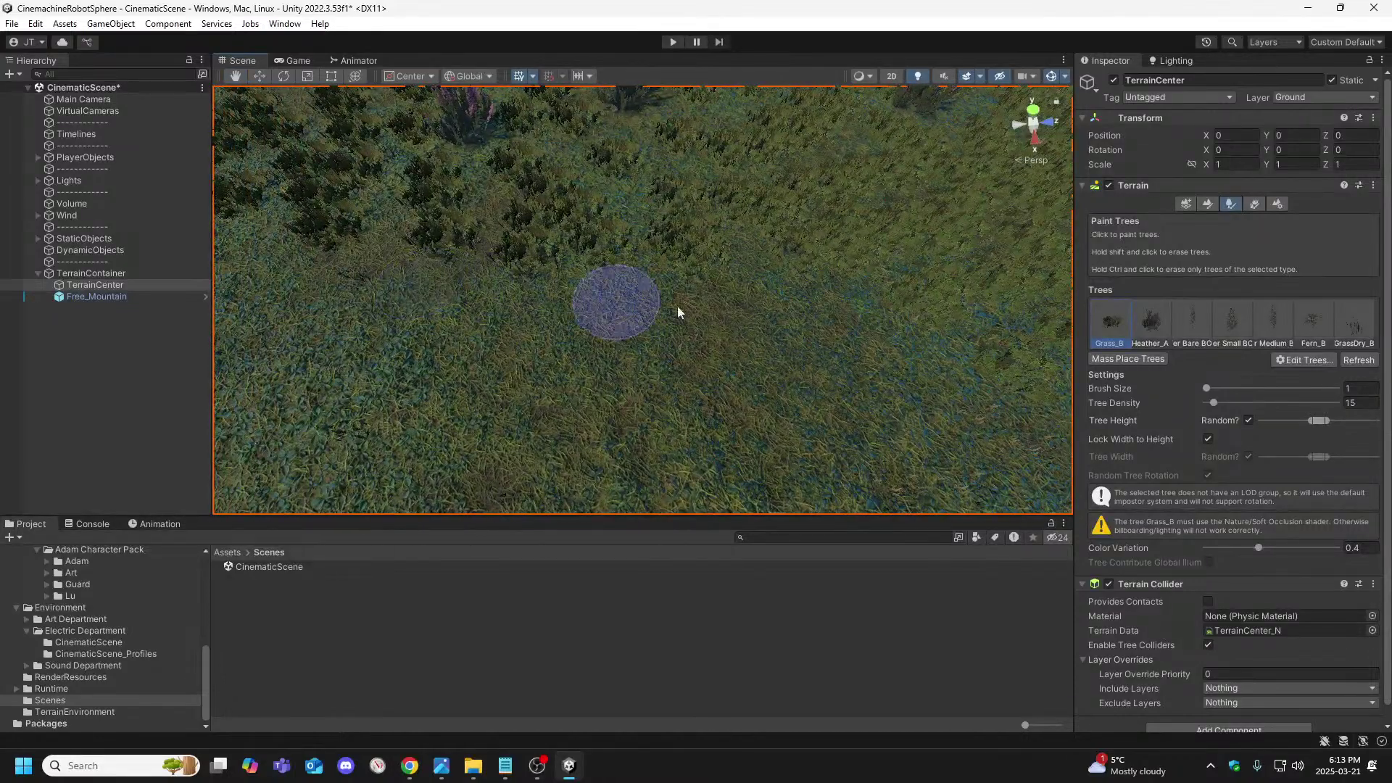
Extend the Grass_B border along the forest-side path edge, filling around the white flowers and heather away from the crates
right_drag(909, 323, 899, 325)
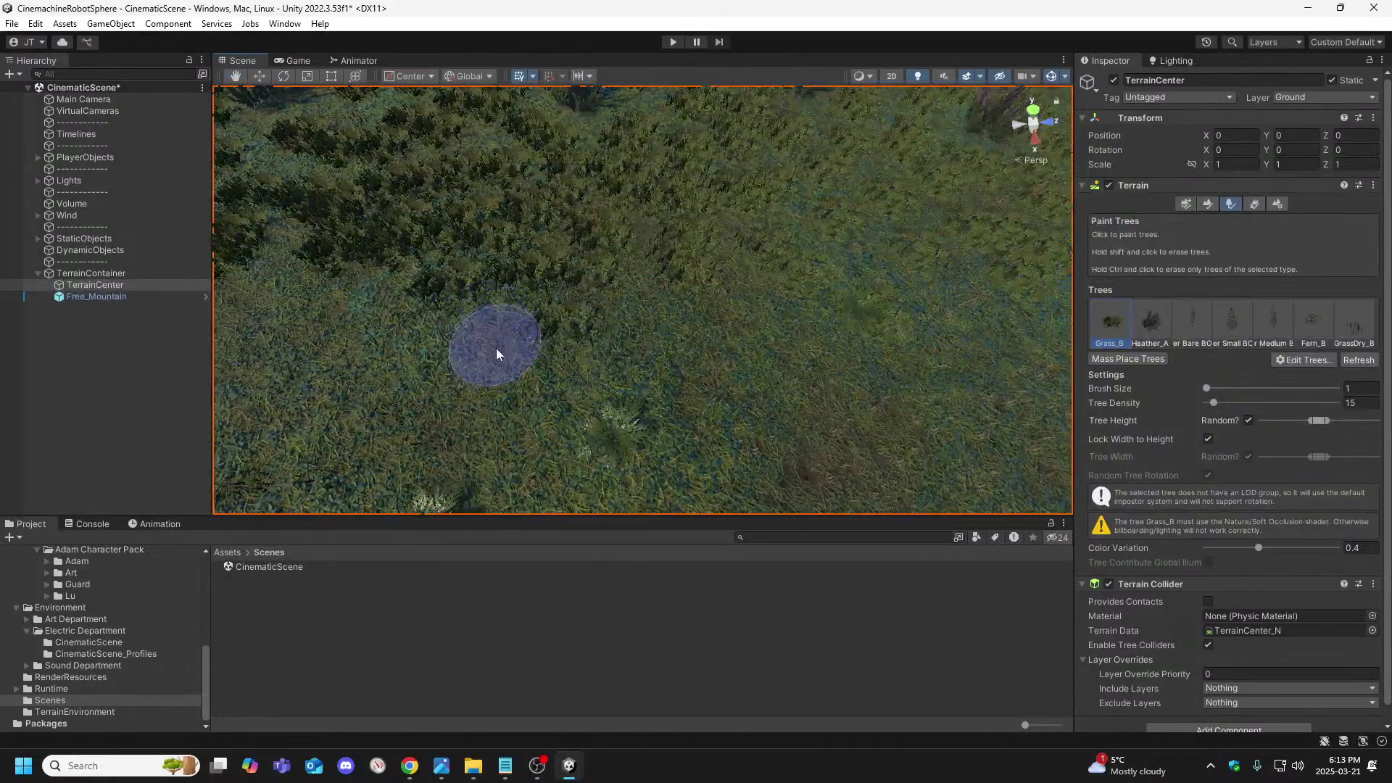
right_drag(783, 320, 580, 320)
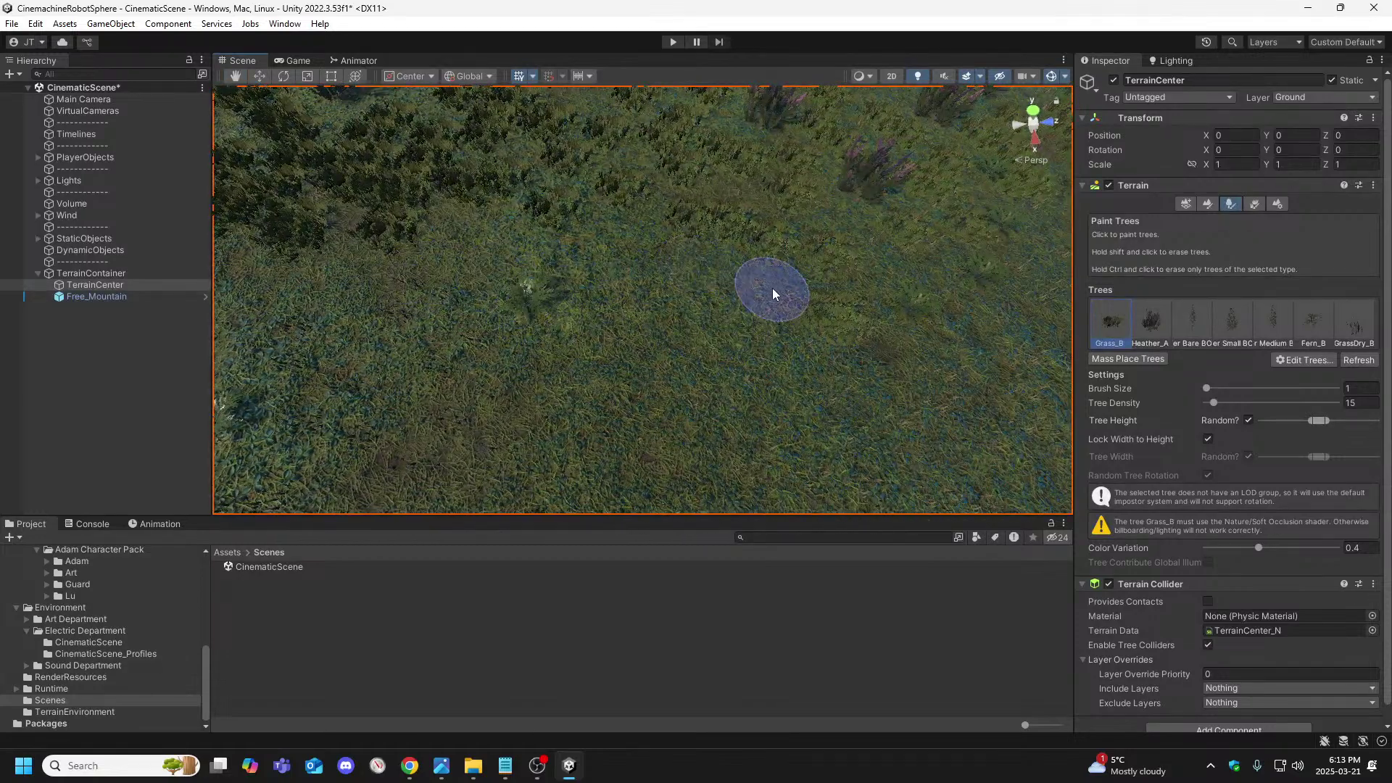
mouse_move(656, 293)
right_down()
mouse_move(739, 292)
mouse_move(473, 277)
right_up()
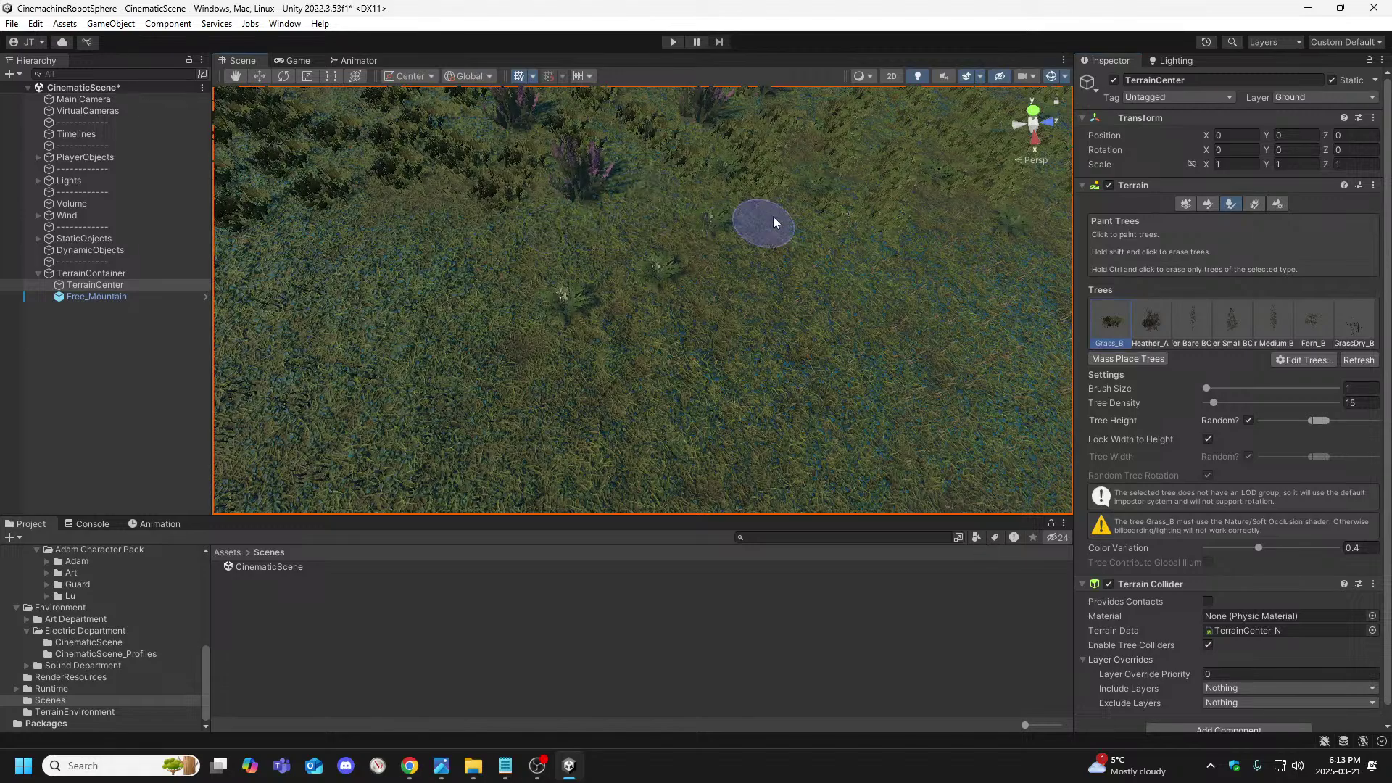
right_drag(880, 184, 864, 255)
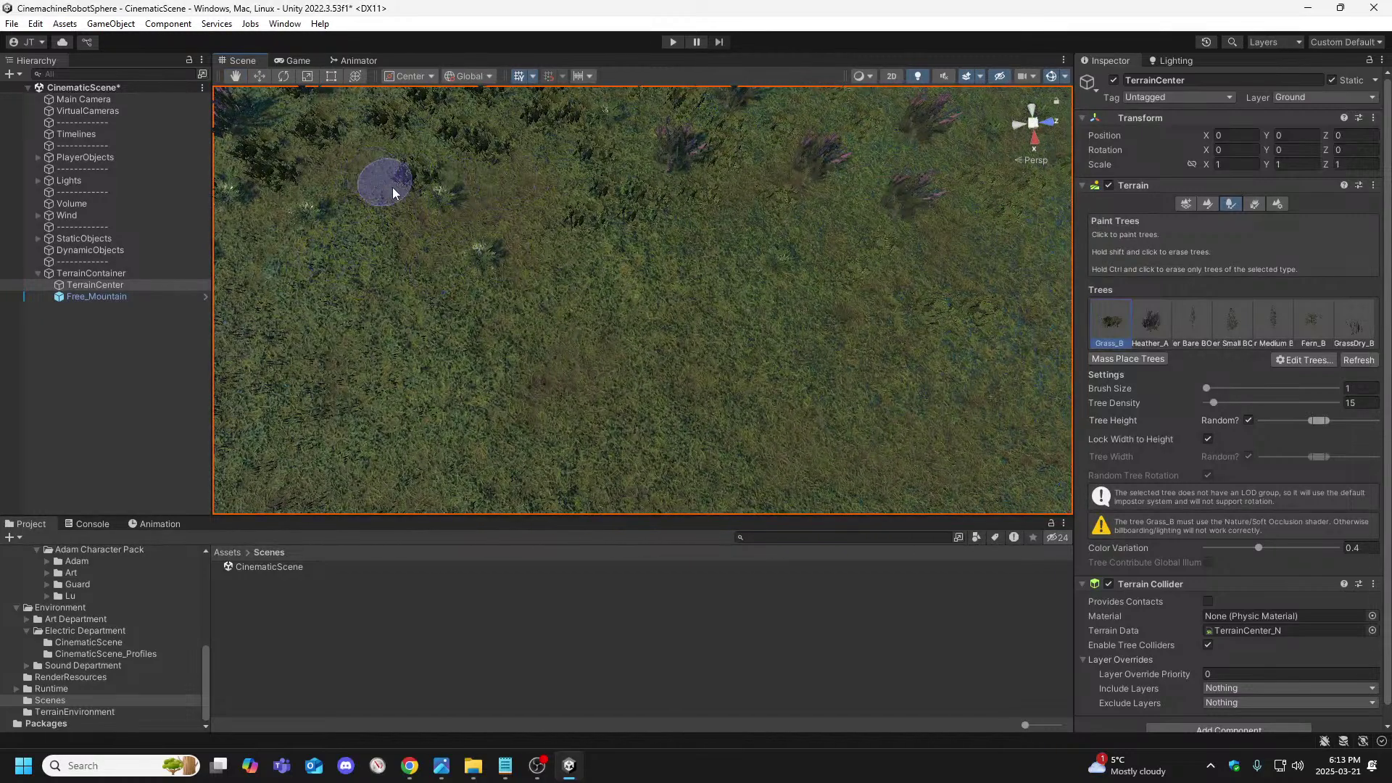
right_drag(570, 200, 570, 145)
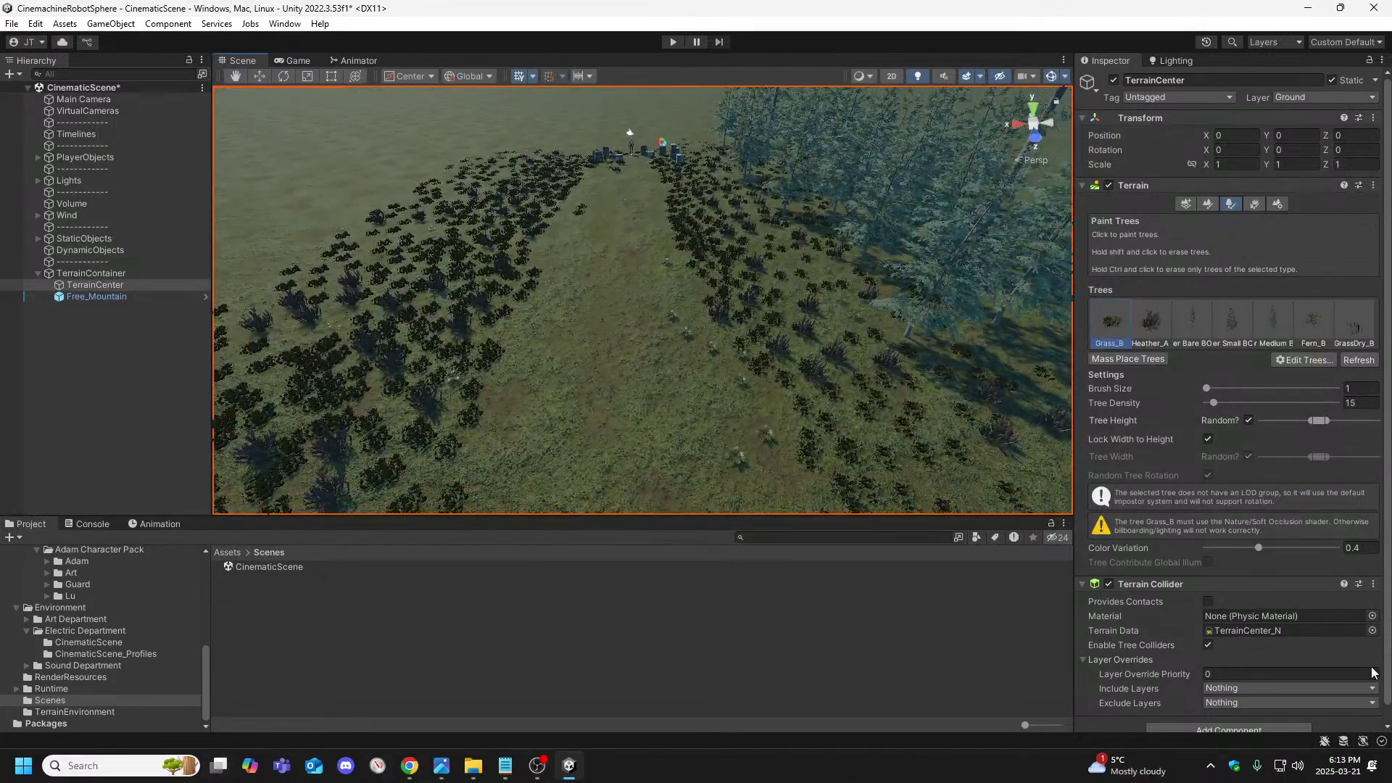
Inspect the path from its far end and touch up the thin forest-side edge with Grass_B
mouse_move(774, 466)
right_down()
mouse_move(838, 472)
mouse_move(906, 508)
mouse_move(863, 467)
right_up()
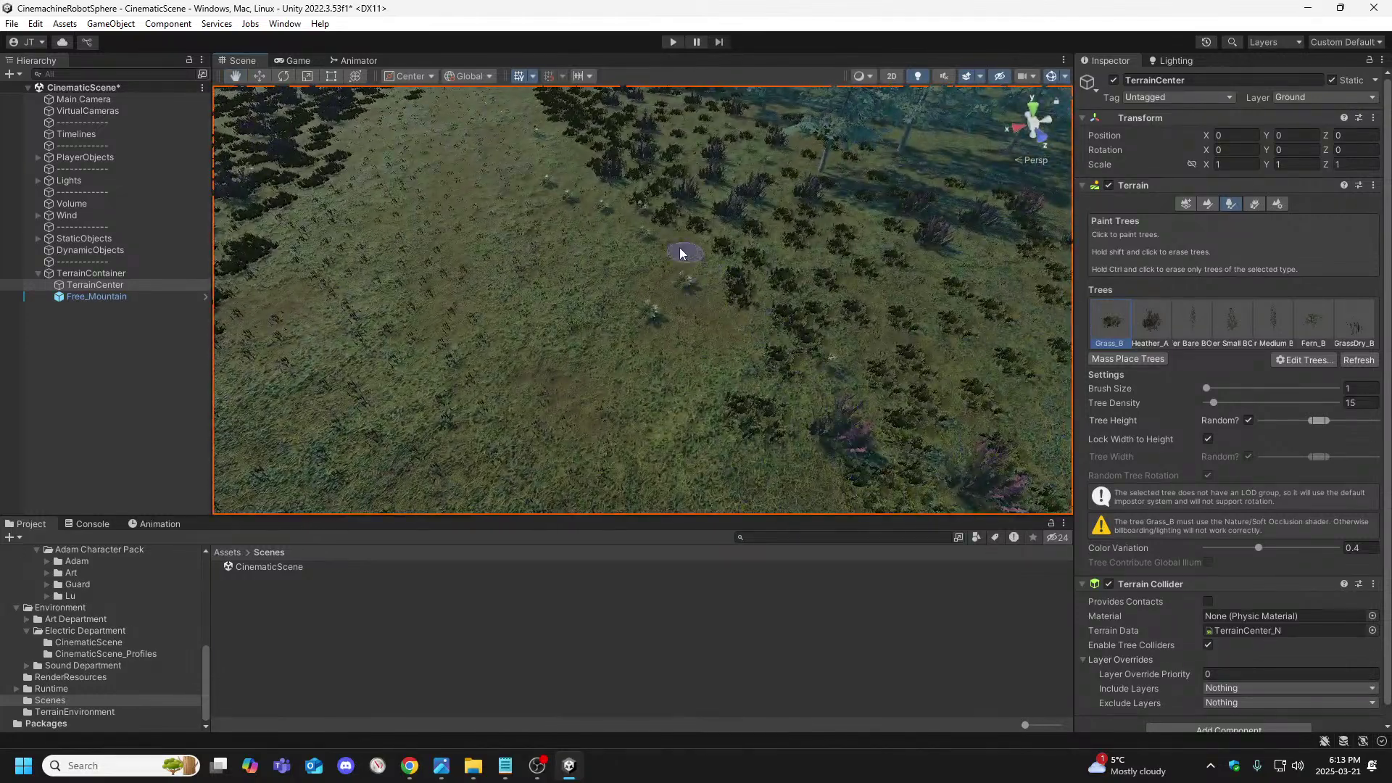
mouse_move(732, 375)
right_down()
mouse_move(833, 403)
mouse_move(681, 336)
right_up()
mouse_move(705, 387)
right_down()
mouse_move(733, 403)
mouse_move(969, 410)
mouse_move(977, 392)
mouse_move(966, 370)
mouse_move(885, 380)
right_up()
right_drag(811, 337, 892, 357)
mouse_move(551, 304)
right_down()
mouse_move(587, 314)
mouse_move(575, 324)
right_up()
right_drag(497, 404, 124, 254)
Return the view to PlayerObjects, check the vegetation in play mode, stop it, and save CinematicScene
click(77, 161)
right_drag(451, 317, 1107, 332)
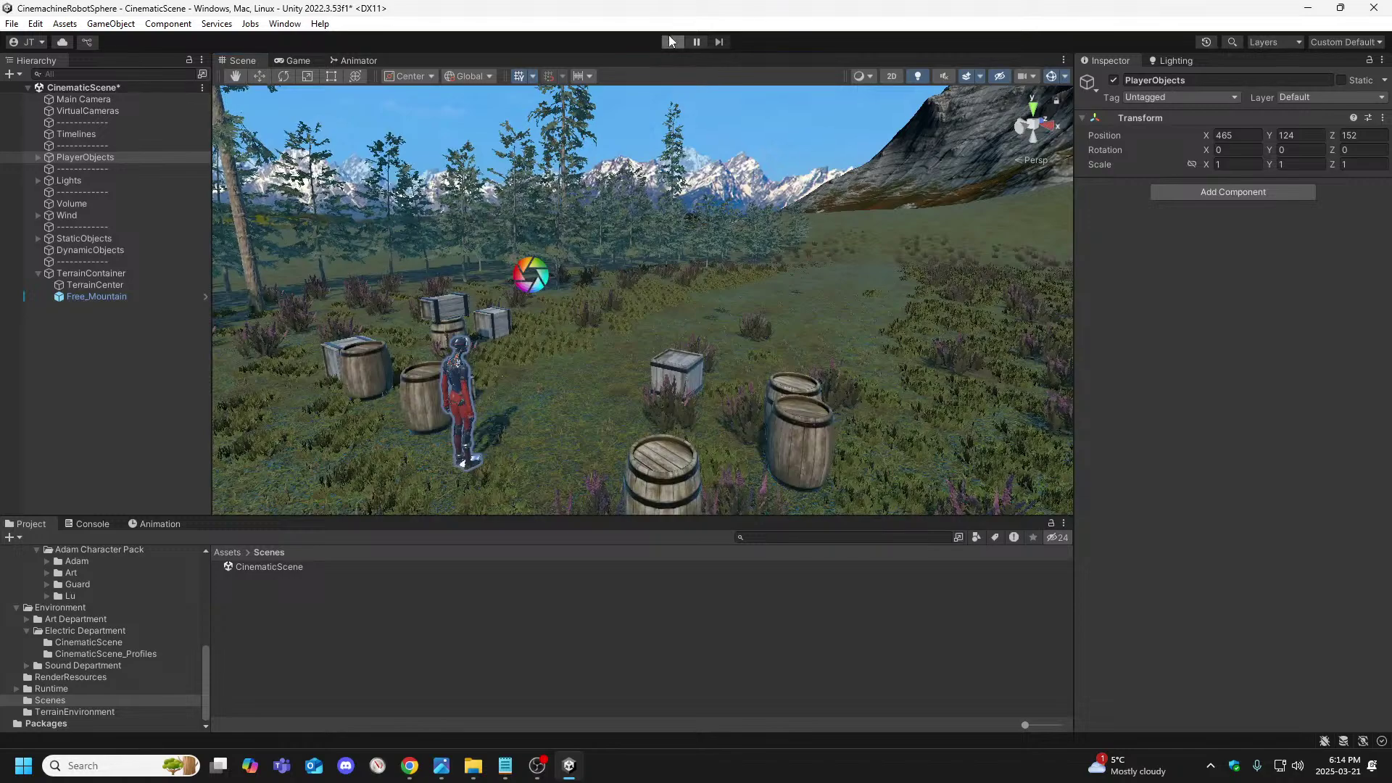
click(668, 39)
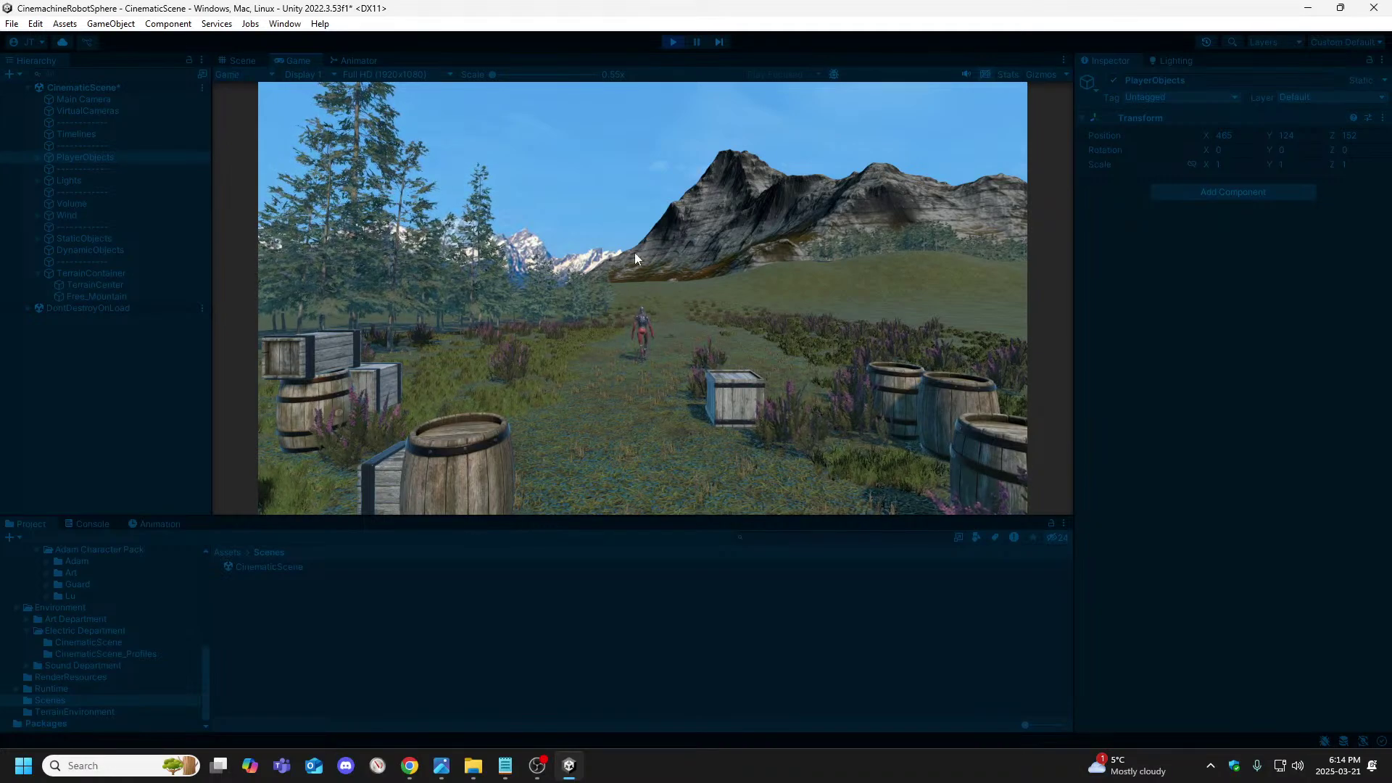
click(672, 42)
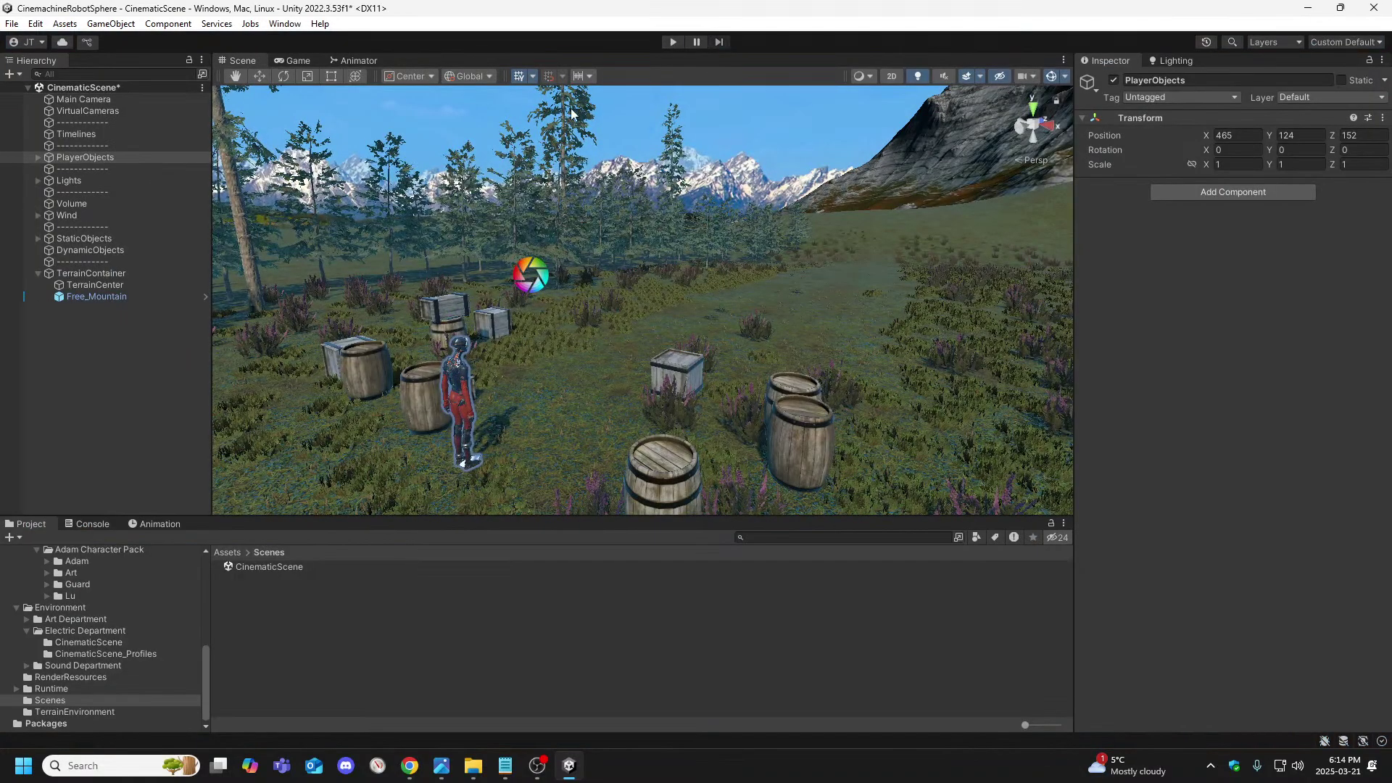
key(ctrl+s)
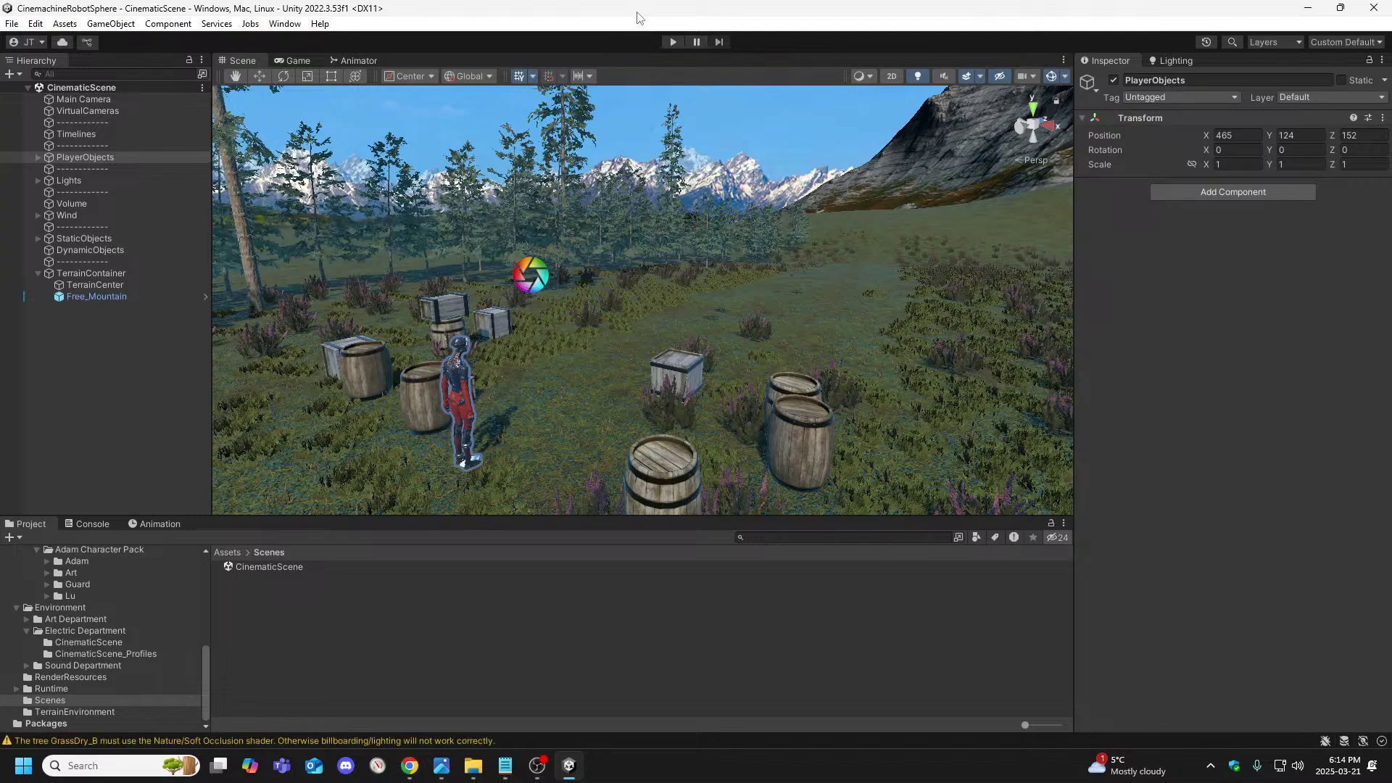